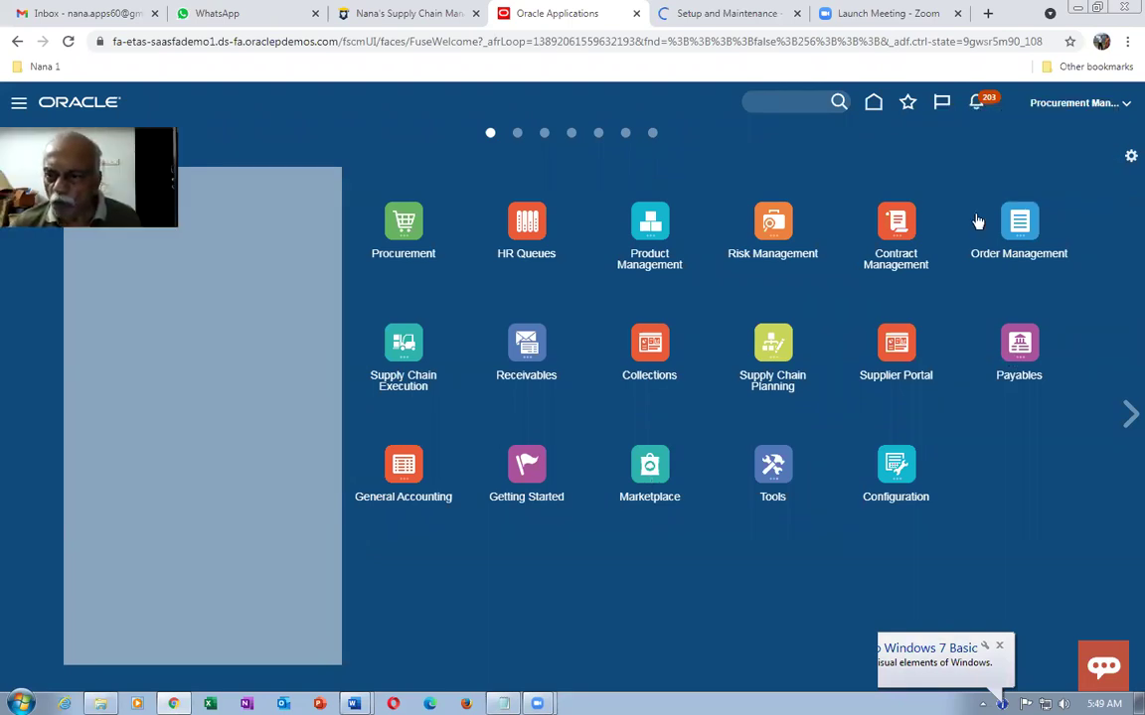
Step: Start a new sales order in the Order Management work area
{"action": "left_click", "coordinate": [1019, 228]}
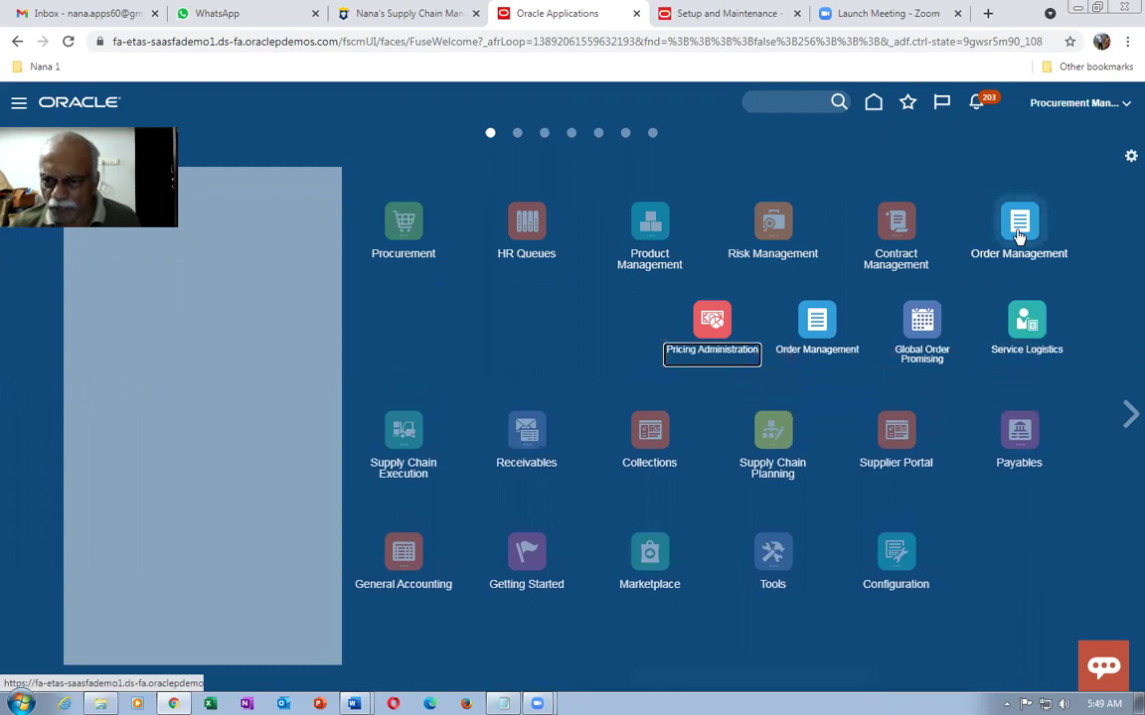
{"action": "left_click", "coordinate": [805, 333]}
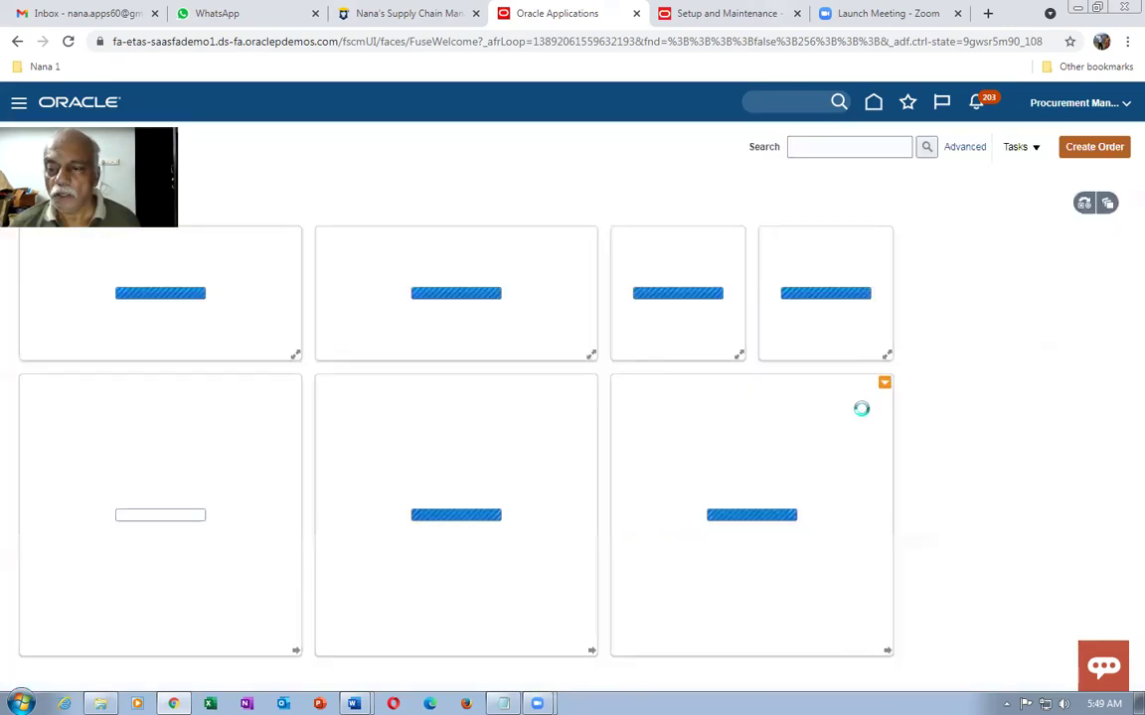
{"action": "left_click", "coordinate": [1097, 149]}
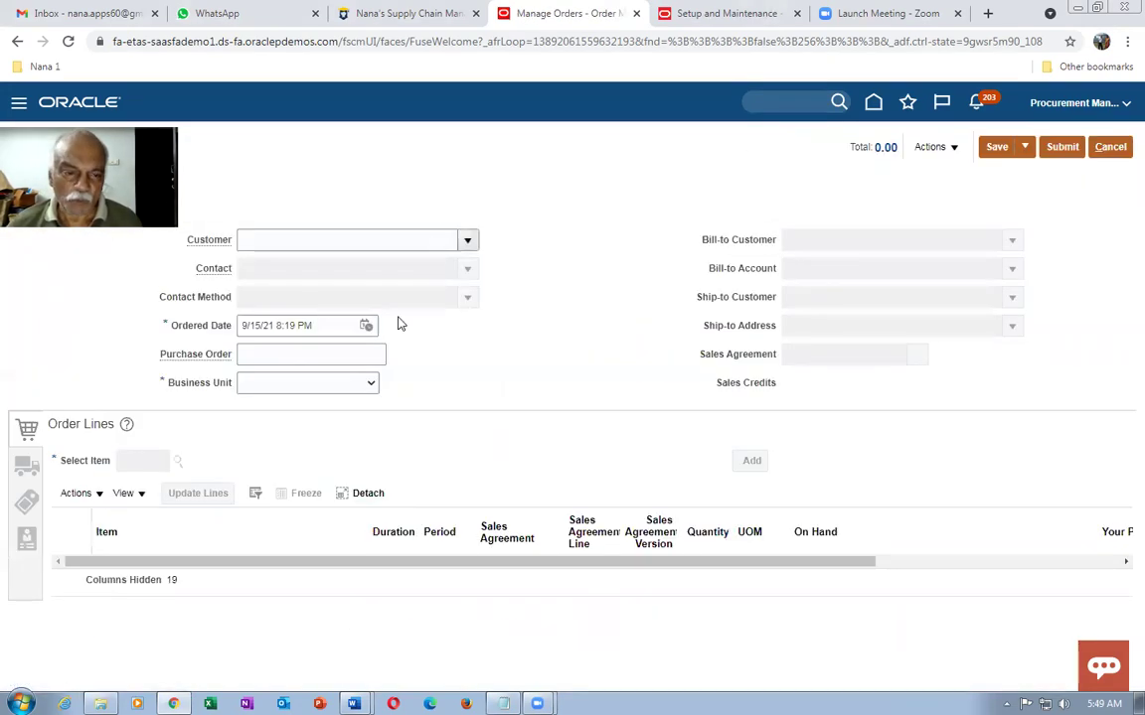
Step: Set the order's business unit to US1 Business Unit and its customer to Computer Service and Rentals
{"action": "left_click", "coordinate": [313, 384]}
{"action": "scroll", "coordinate": [342, 496], "scroll_direction": "down", "scroll_amount": 3}
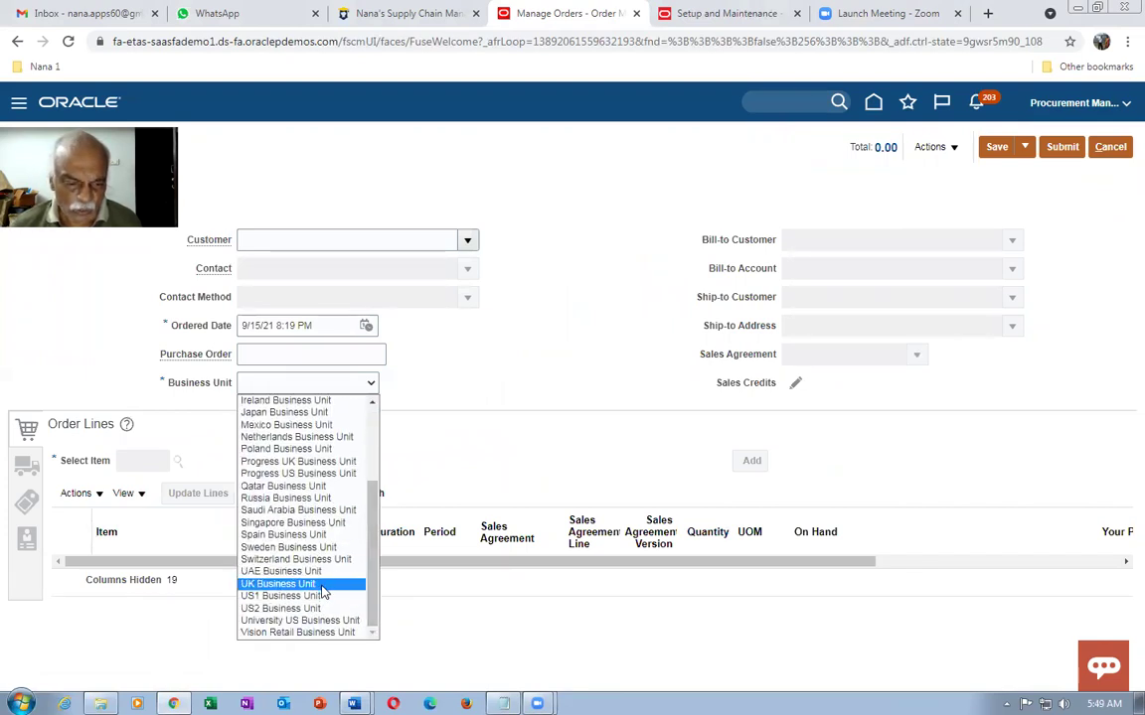
{"action": "left_click", "coordinate": [288, 595]}
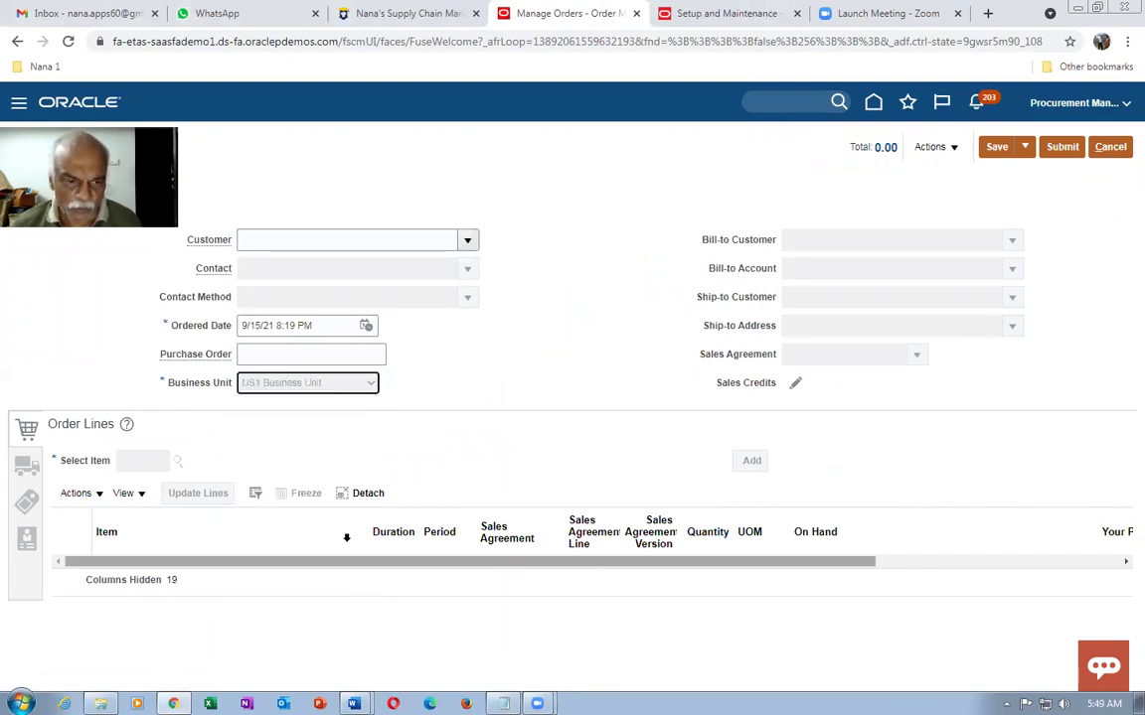
{"action": "left_click", "coordinate": [311, 239]}
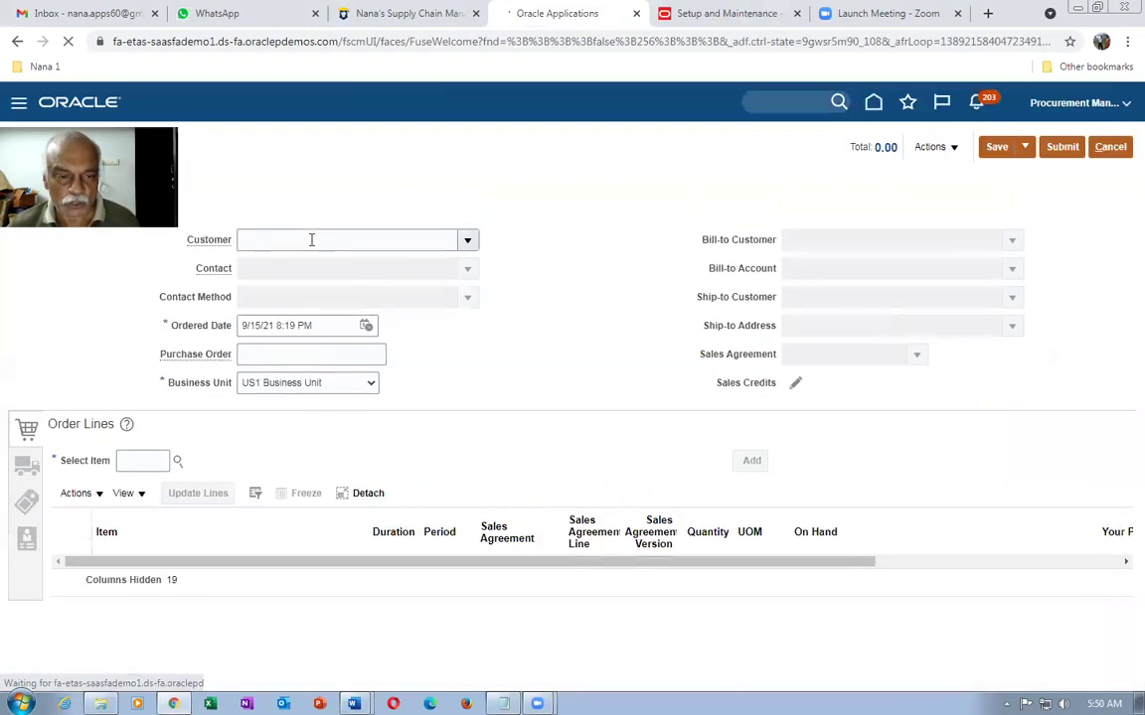
{"action": "left_click", "coordinate": [311, 239]}
{"action": "type", "text": "comp"}
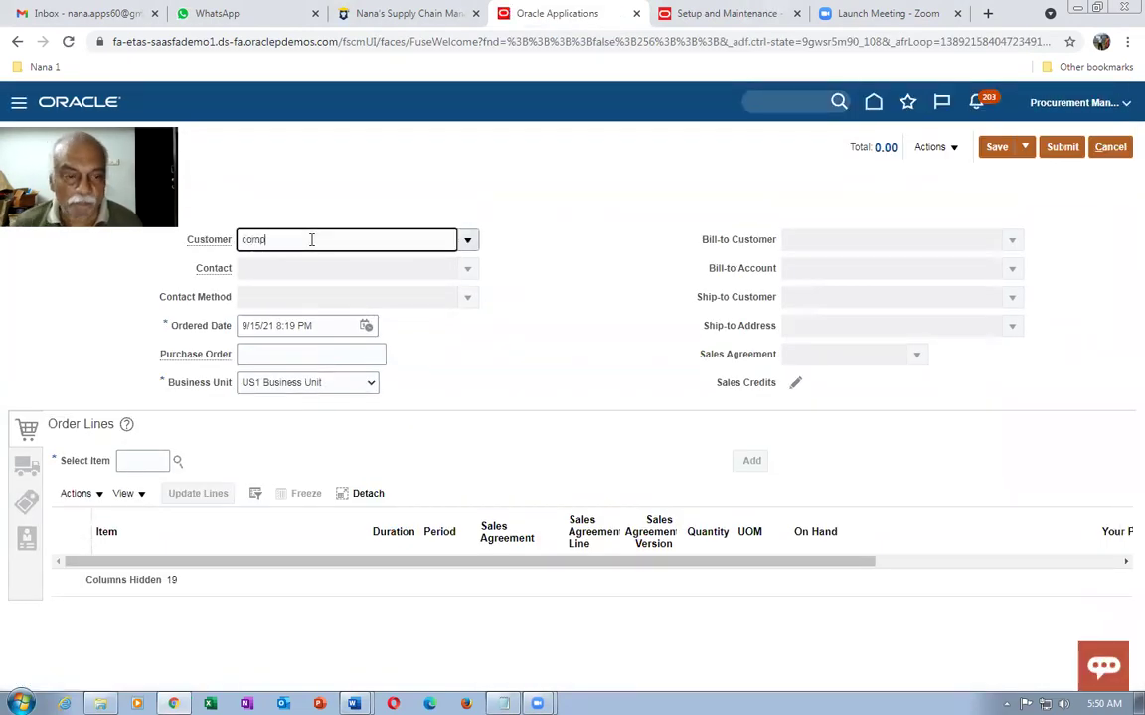
{"action": "left_click", "coordinate": [299, 264]}
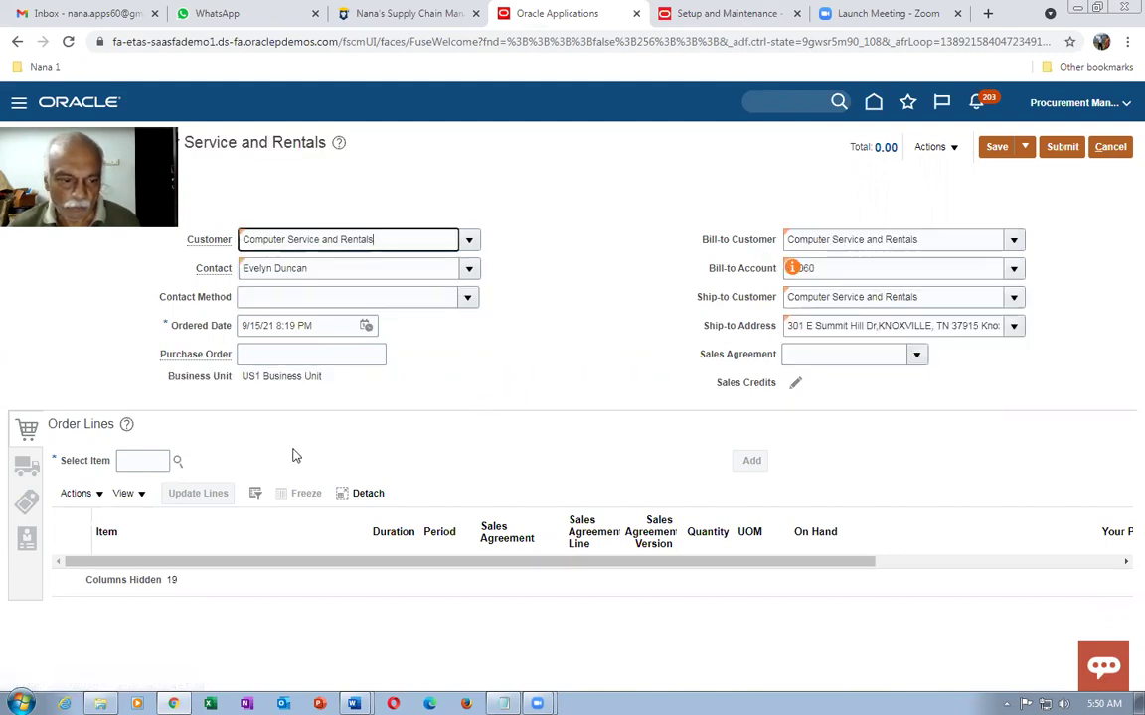
Step: Add an order line for item t04_b_to_b_buy with a quantity of 31 Ea
{"action": "left_click", "coordinate": [151, 460]}
{"action": "type", "text": "t04"}
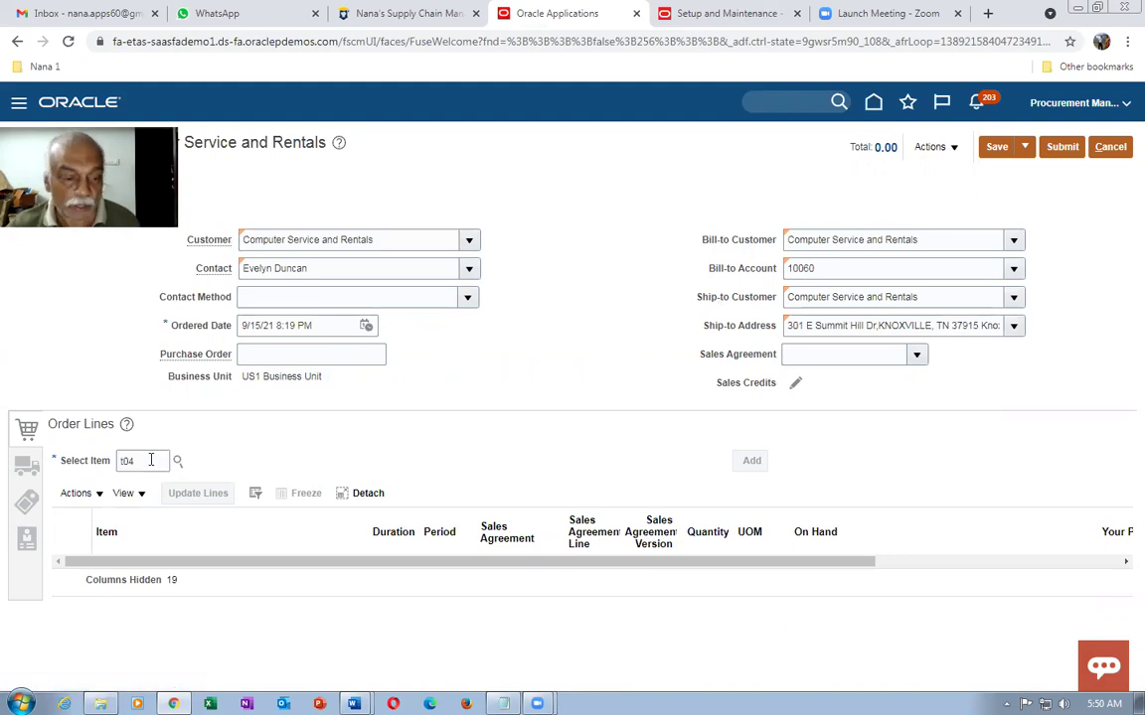
{"action": "key", "text": "Tab"}
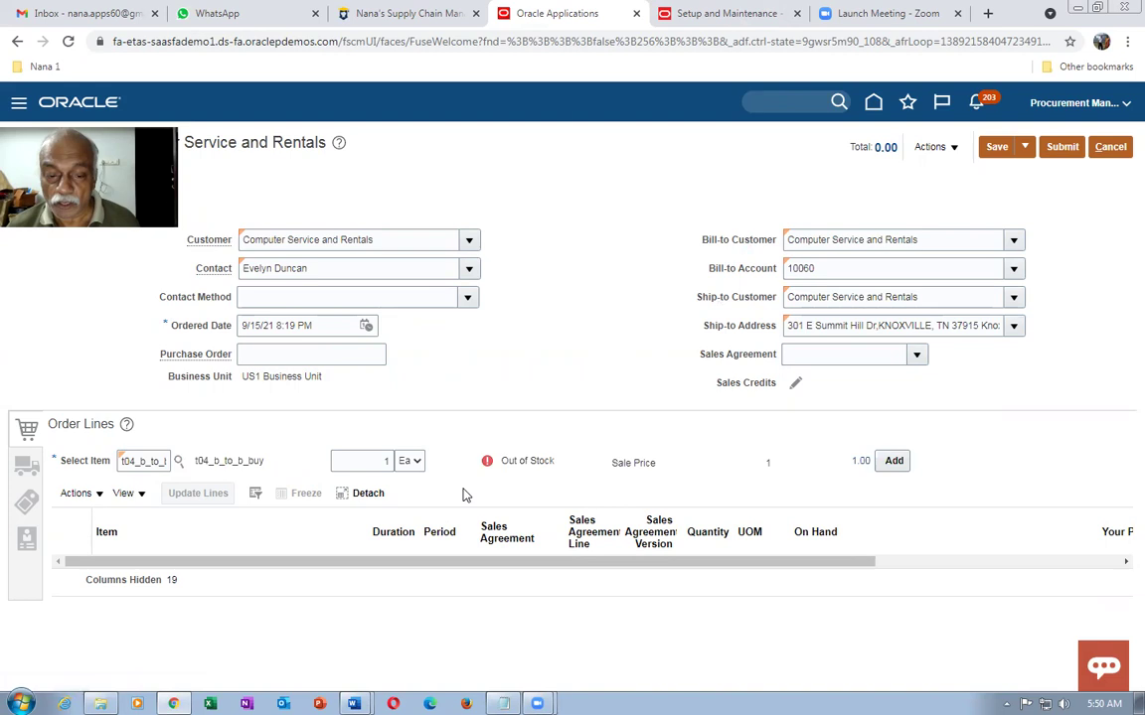
{"action": "type", "text": "31"}
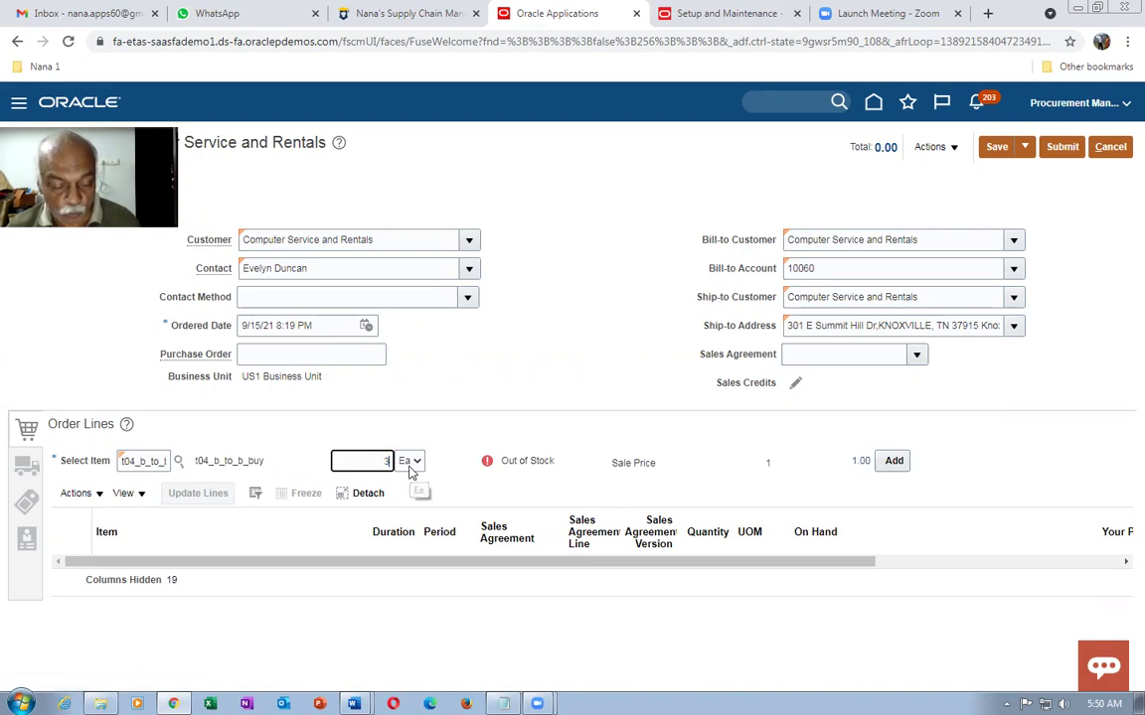
{"action": "key", "text": "Tab"}
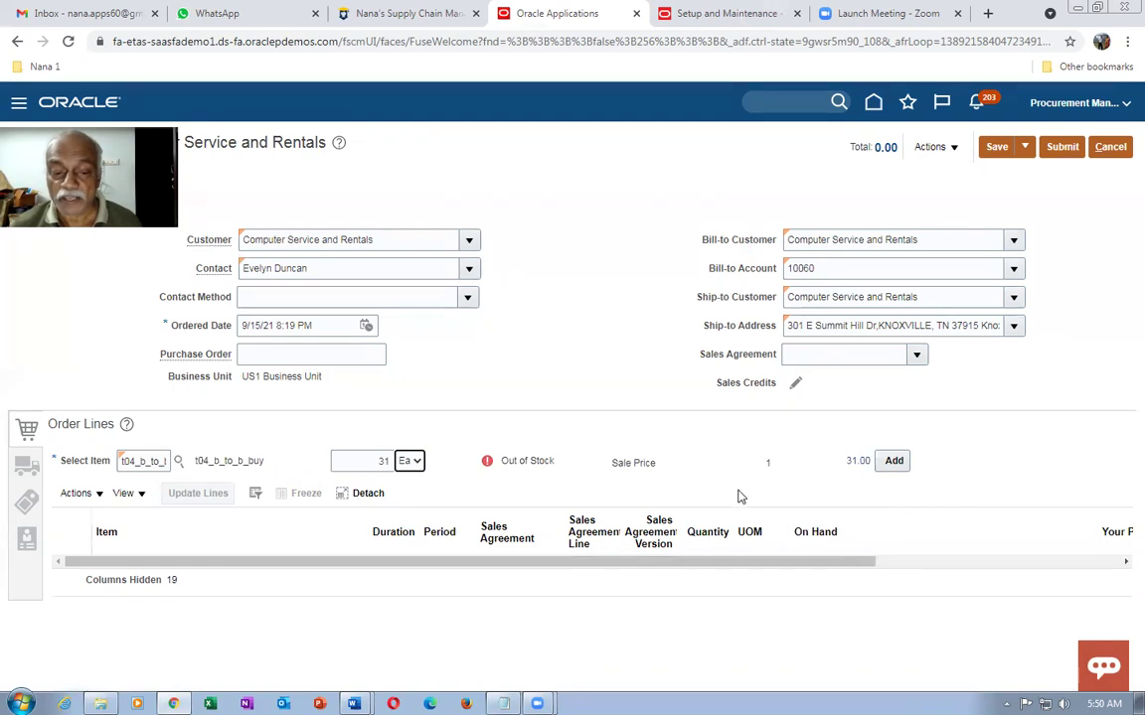
{"action": "left_click", "coordinate": [893, 467]}
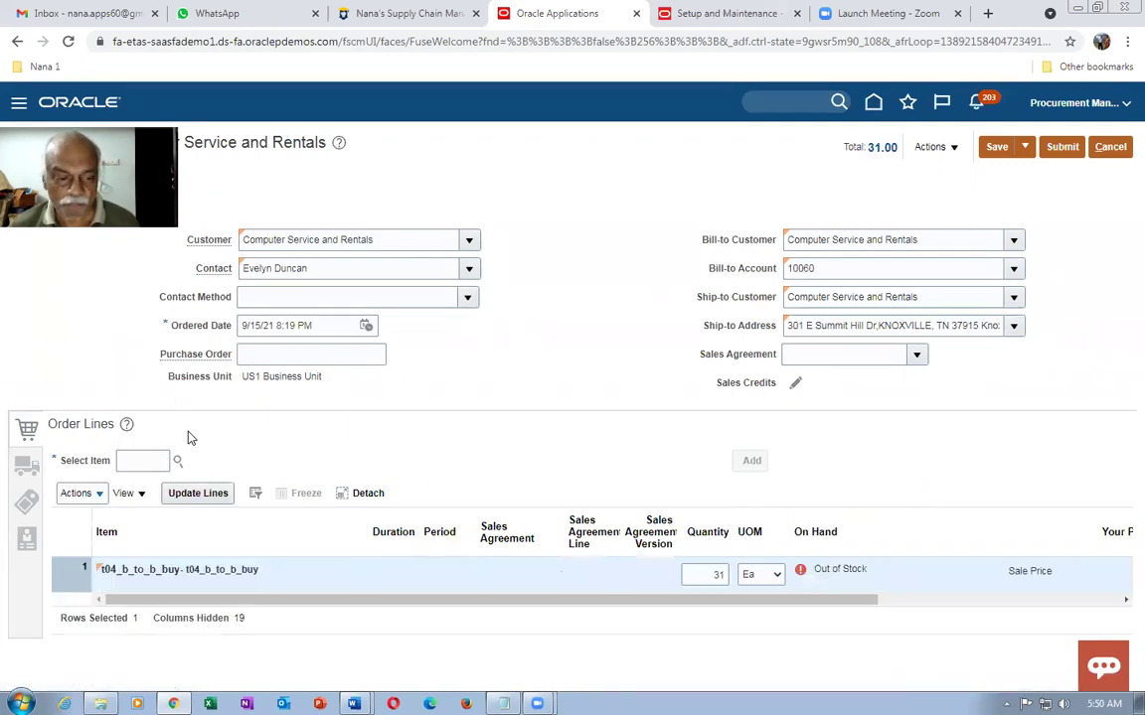
Step: Review the pricing segment and pricing strategy applied to the order, including their explanations
{"action": "left_click", "coordinate": [929, 148]}
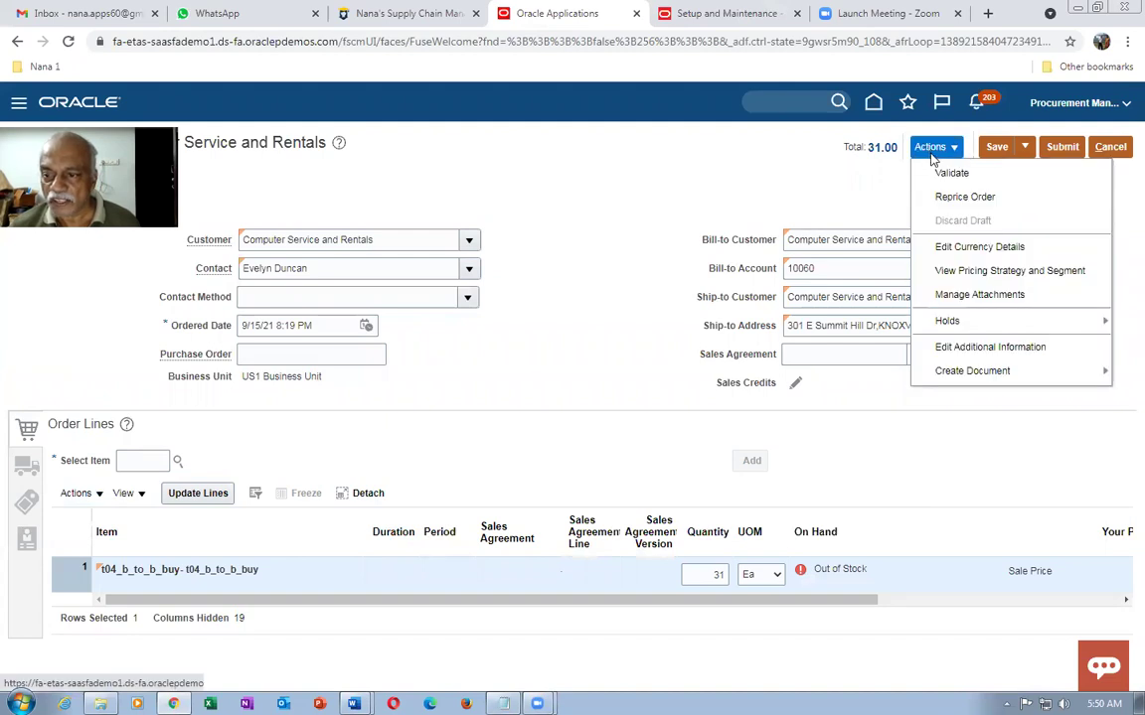
{"action": "left_click", "coordinate": [973, 279]}
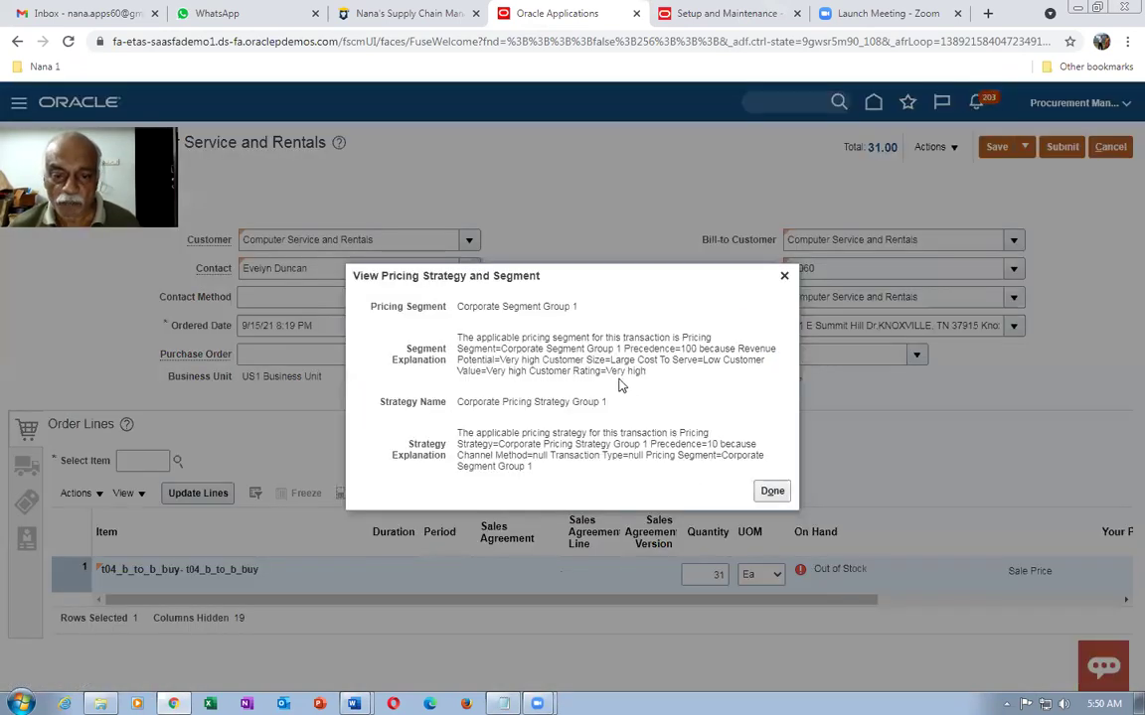
{"action": "left_click_drag", "start_coordinate": [472, 307], "coordinate": [580, 310]}
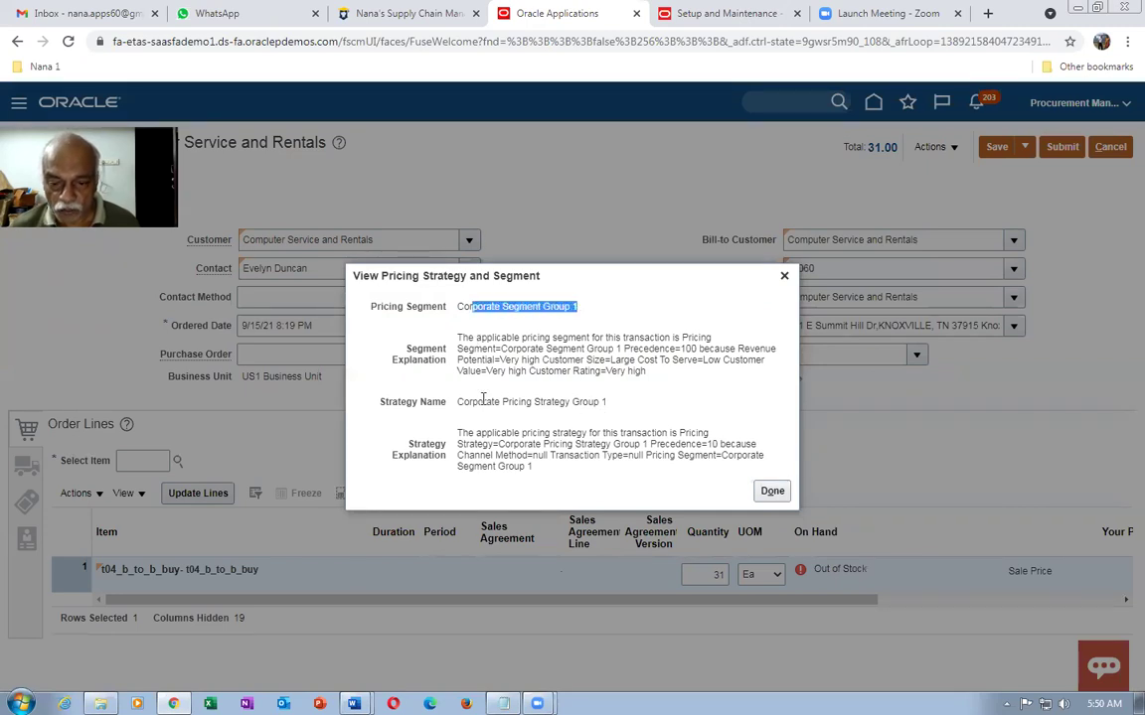
{"action": "left_click_drag", "start_coordinate": [483, 401], "coordinate": [604, 401]}
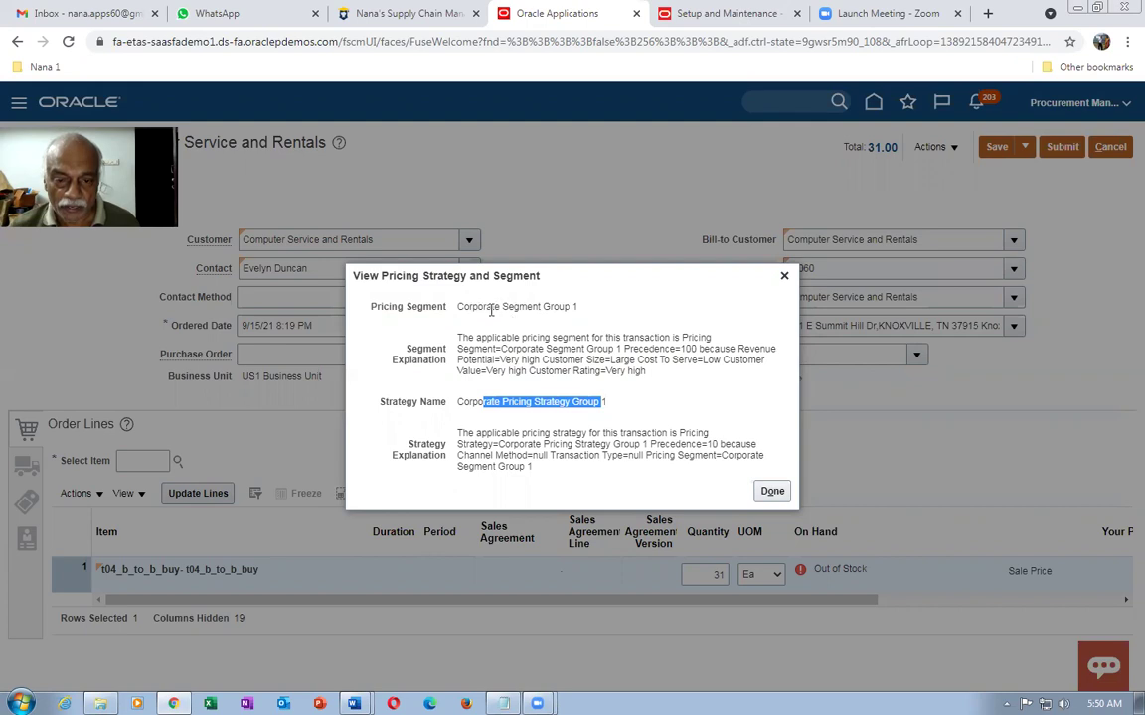
{"action": "left_click_drag", "start_coordinate": [479, 307], "coordinate": [590, 328]}
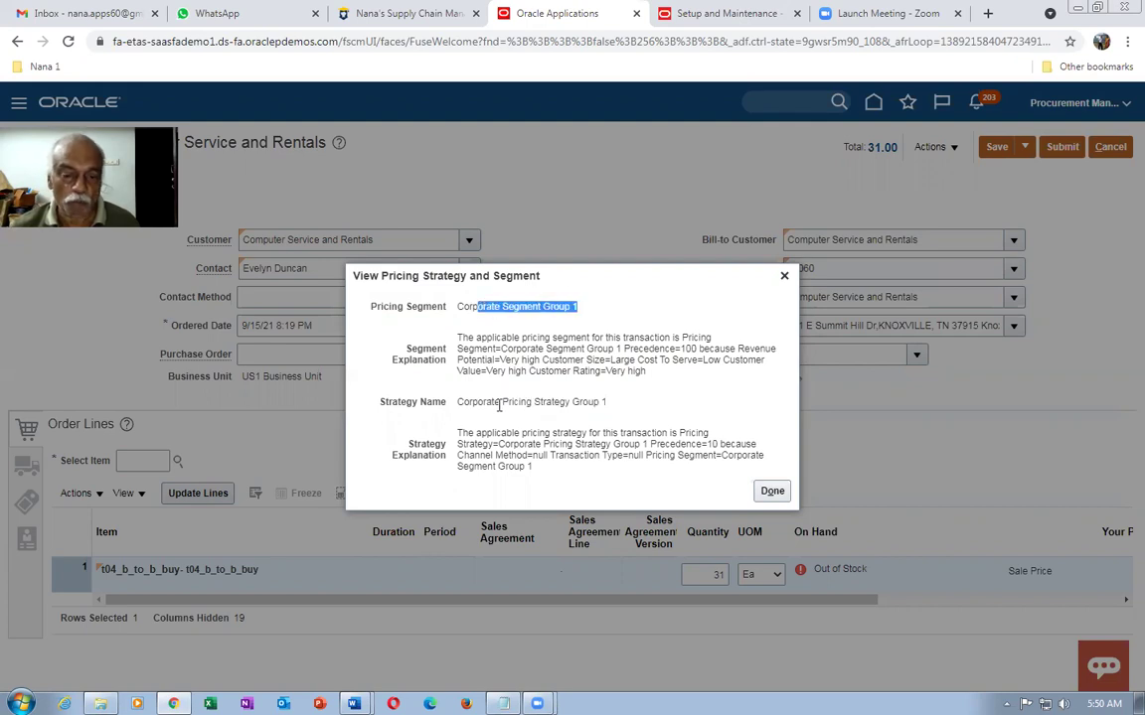
{"action": "left_click_drag", "start_coordinate": [478, 401], "coordinate": [612, 403]}
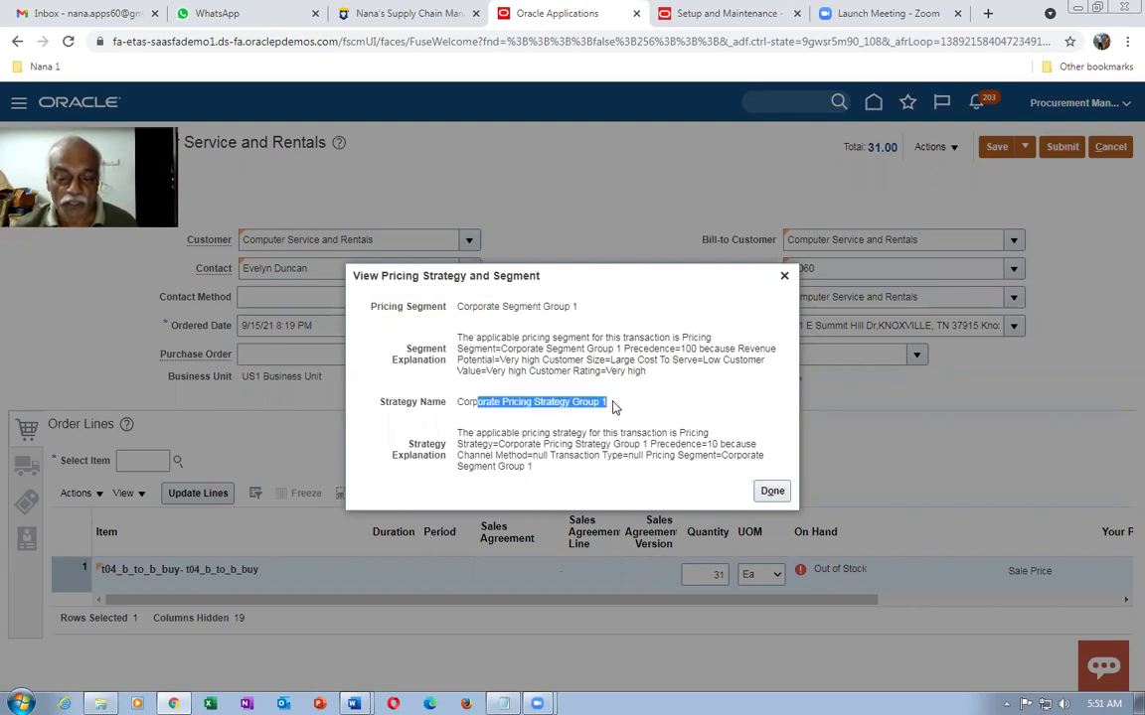
{"action": "left_click", "coordinate": [449, 277]}
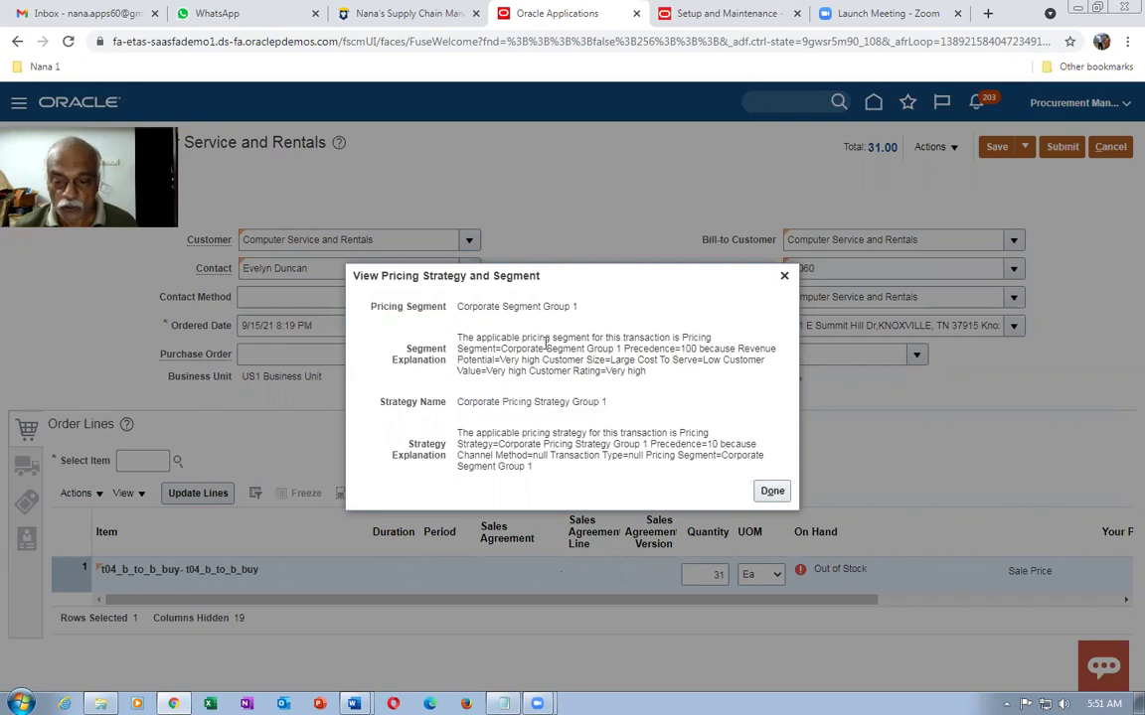
{"action": "left_click", "coordinate": [768, 490]}
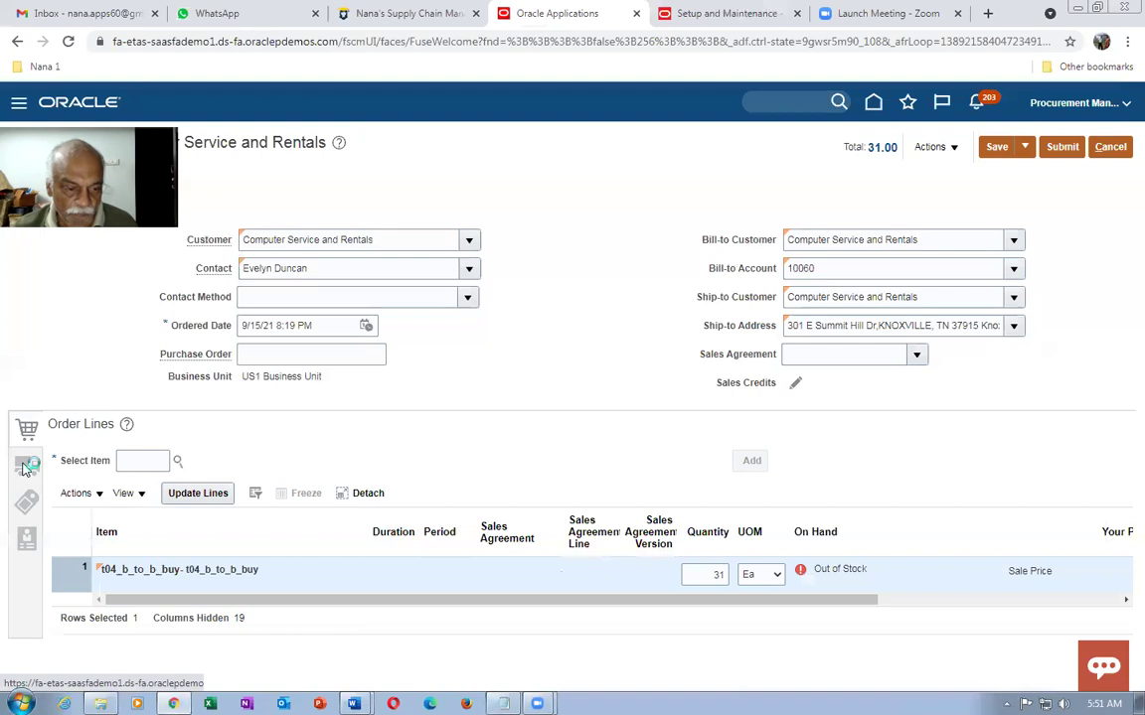
Step: Set the supply warehouse in the order's shipment details to 001 - Seattle
{"action": "left_click", "coordinate": [27, 466]}
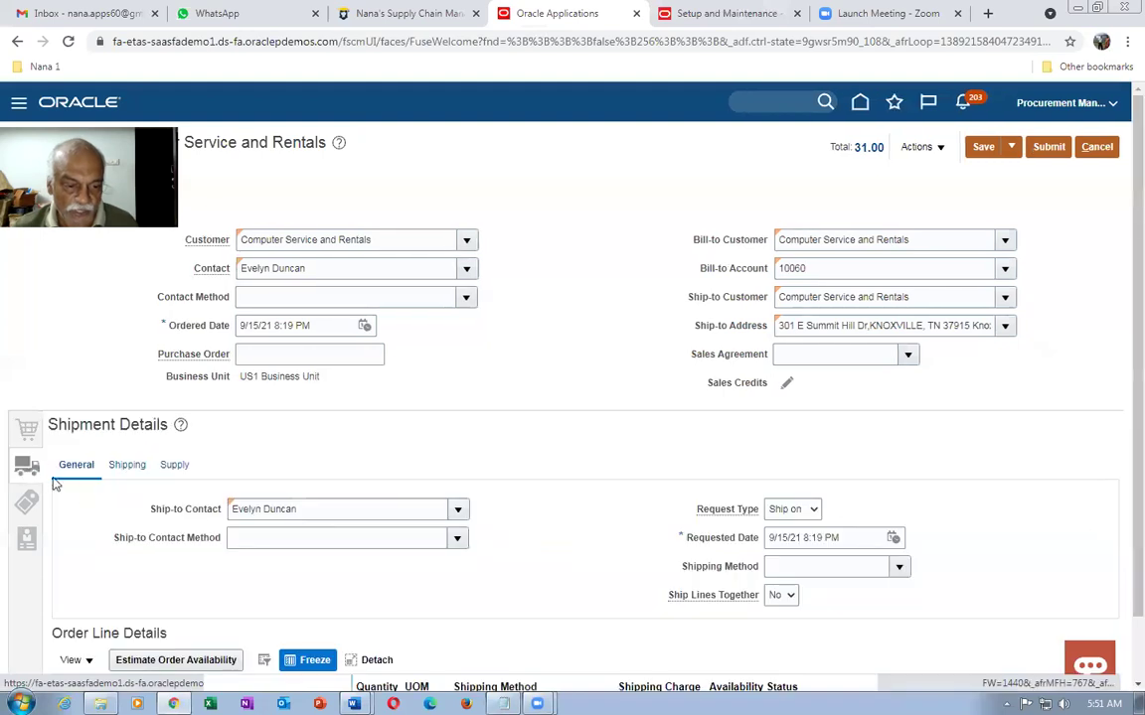
{"action": "left_click", "coordinate": [177, 465]}
{"action": "left_click", "coordinate": [274, 510]}
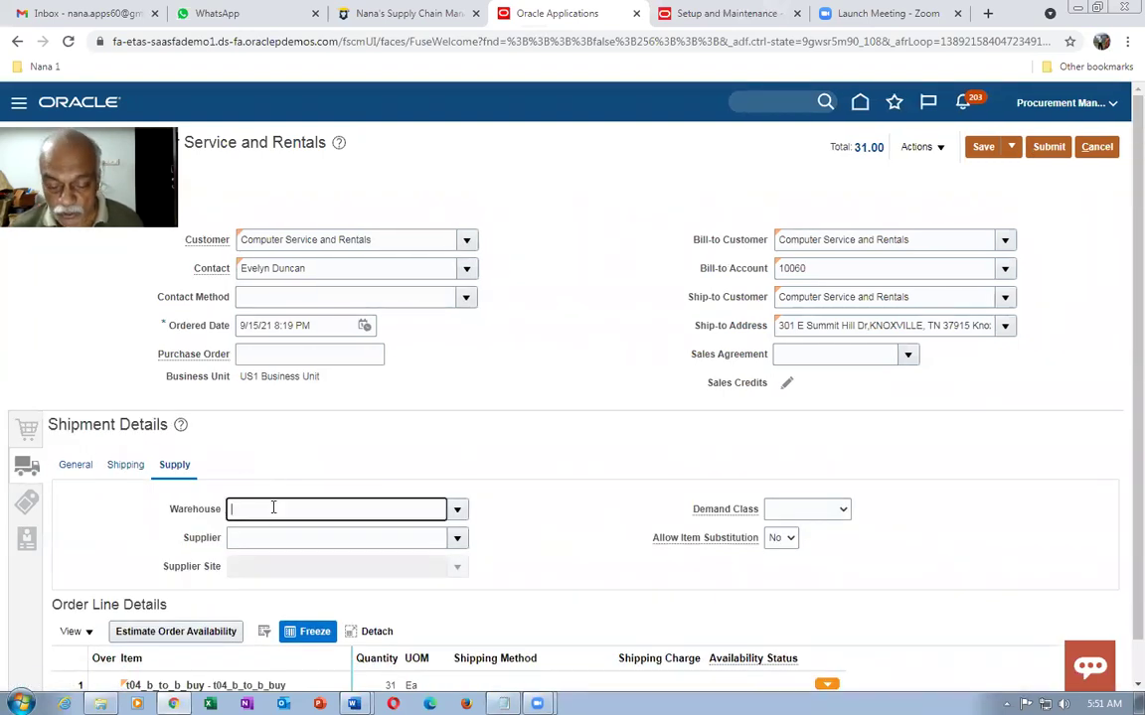
{"action": "type", "text": "001"}
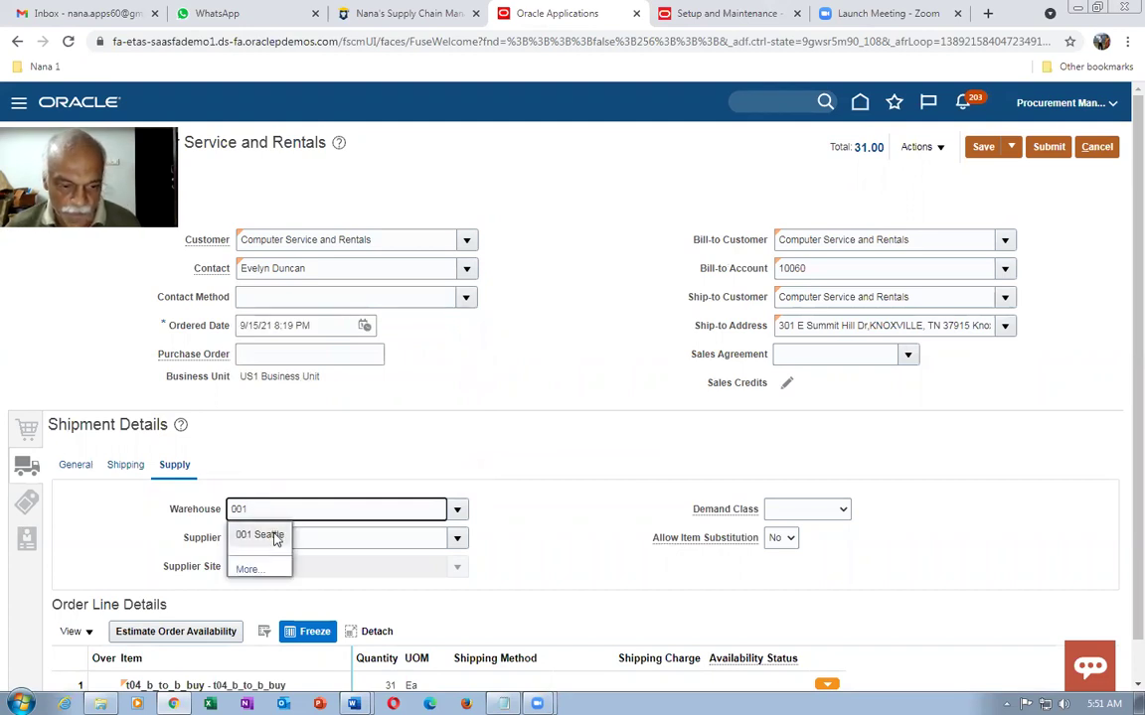
{"action": "left_click", "coordinate": [248, 536]}
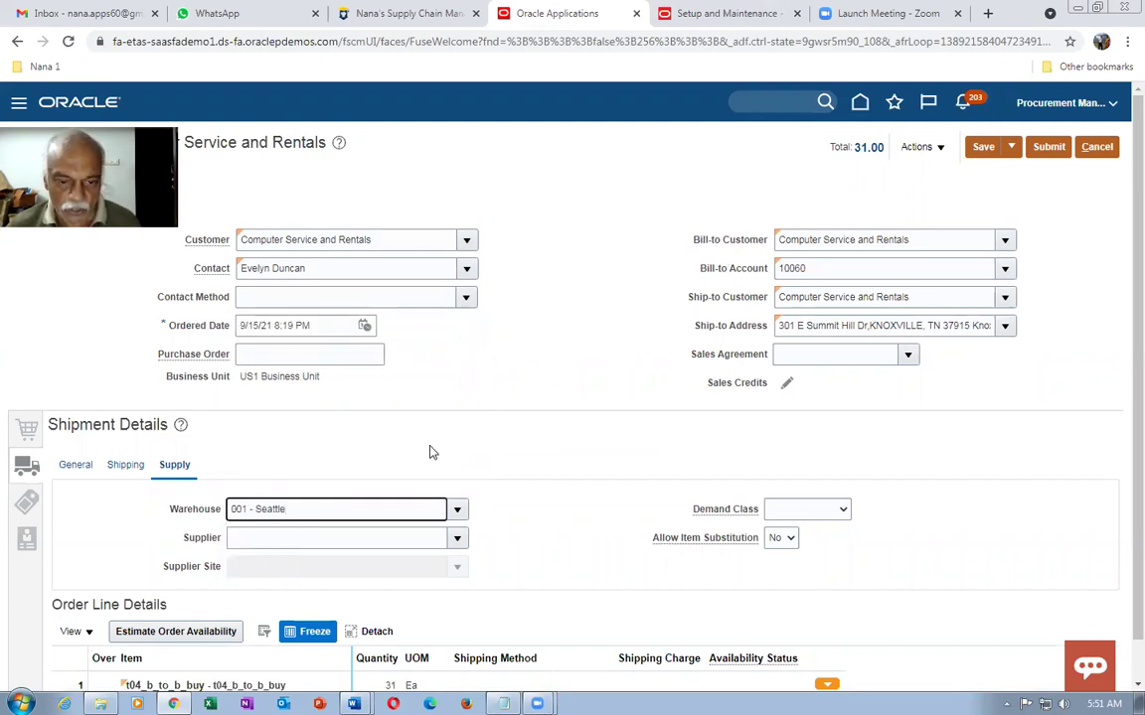
Step: Submit the sales order, note its order number in Notepad, and dismiss the confirmation
{"action": "left_click", "coordinate": [1045, 151]}
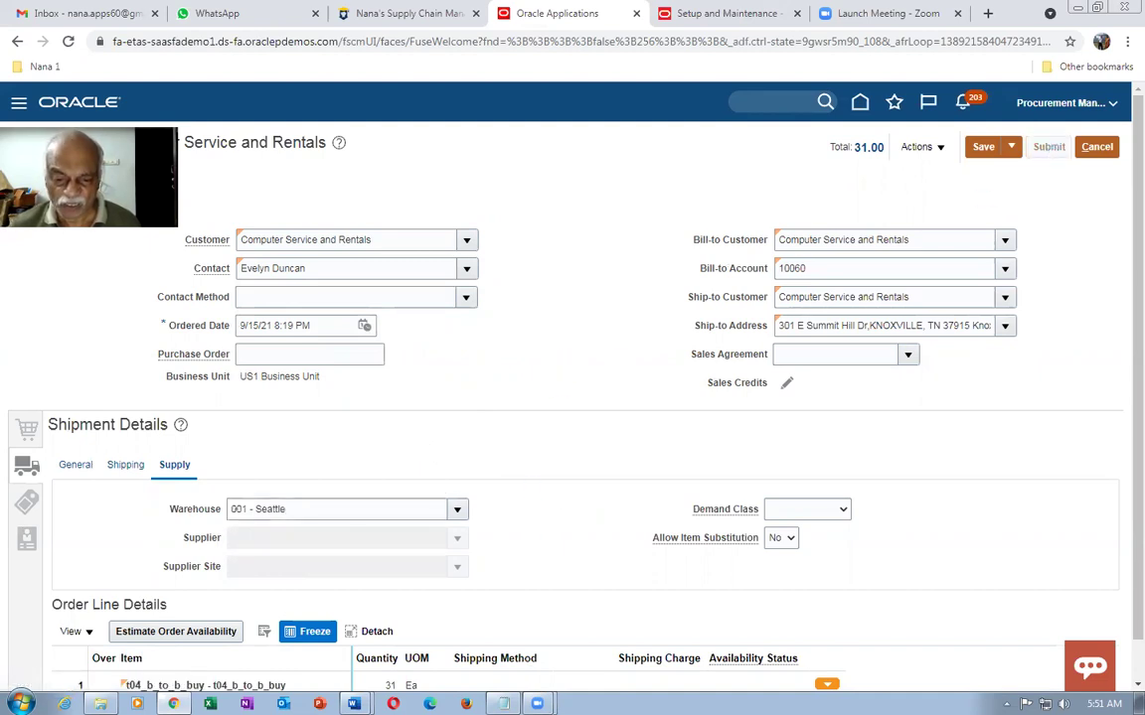
{"action": "key", "text": "alt+Tab"}
{"action": "key", "text": "Delete"}
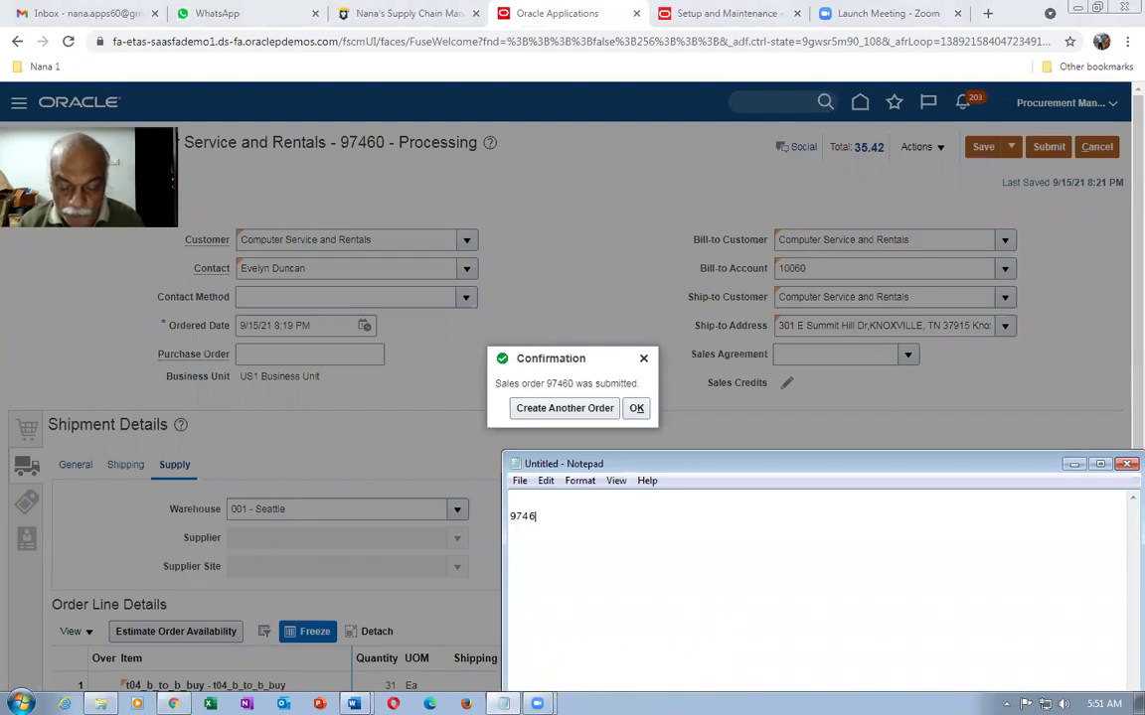
{"action": "left_click", "coordinate": [636, 408]}
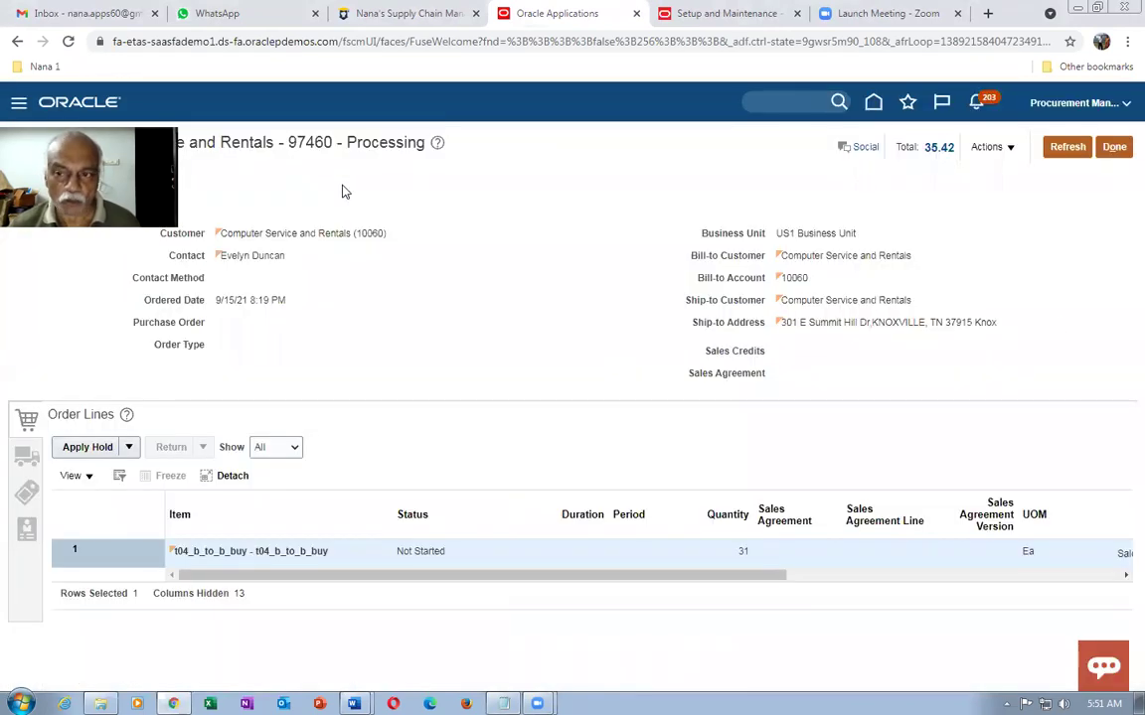
Step: Switch the submitted order to the fulfillment view and open the orchestration process of fulfillment line 1-1
{"action": "left_click", "coordinate": [988, 147]}
{"action": "left_click", "coordinate": [883, 326]}
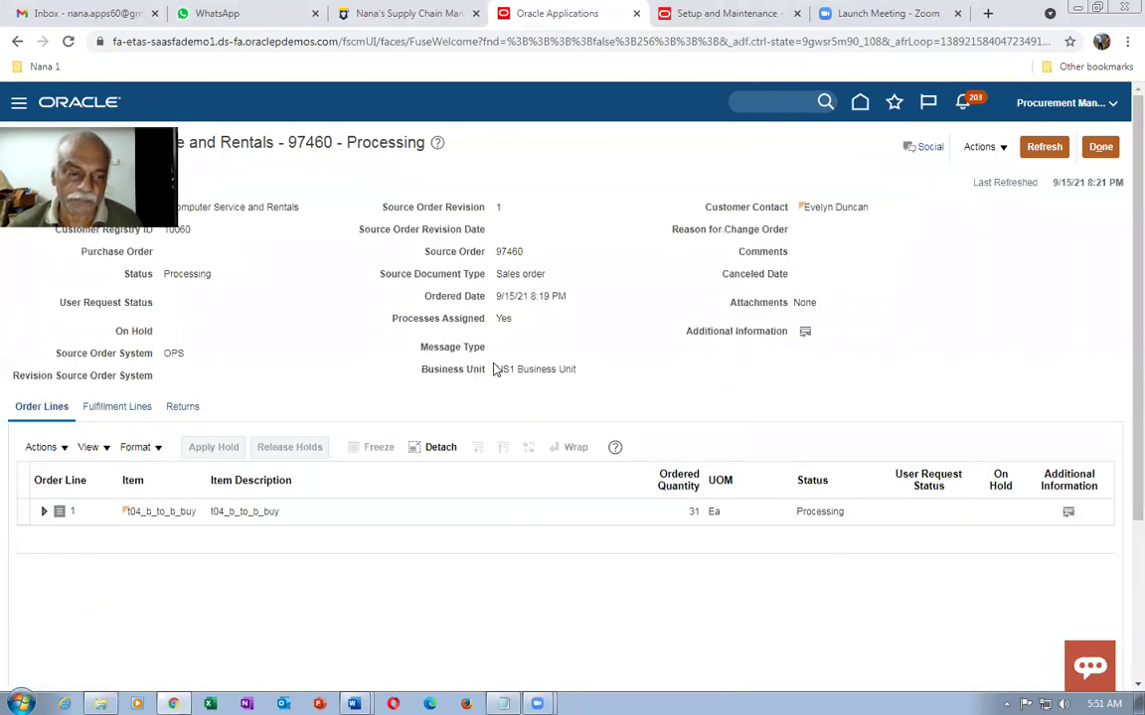
{"action": "left_click", "coordinate": [107, 410]}
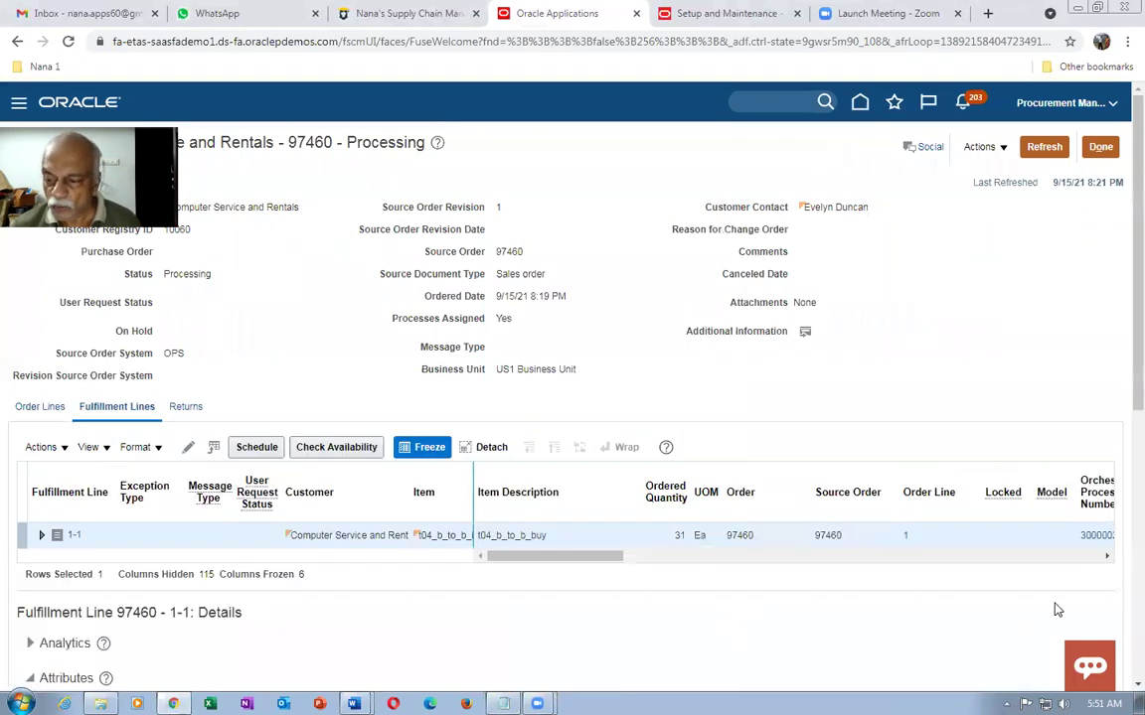
{"action": "left_click_drag", "start_coordinate": [603, 563], "coordinate": [639, 570]}
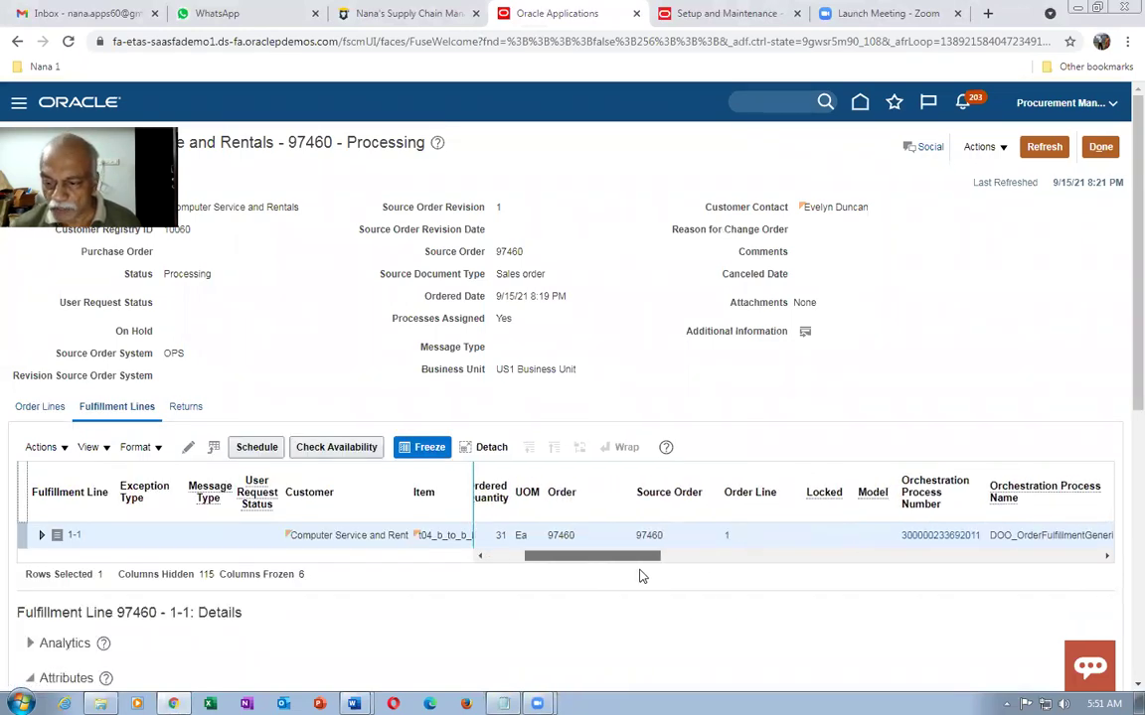
{"action": "left_click", "coordinate": [939, 538]}
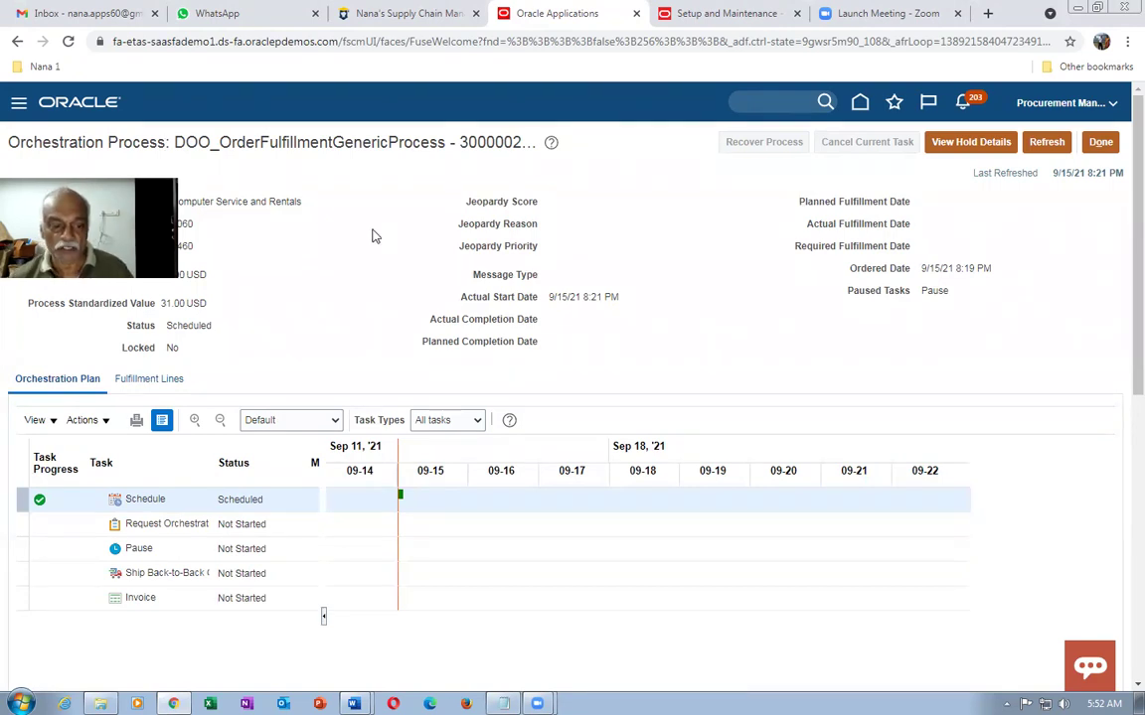
Step: Refresh the orchestration process and widen the orchestration plan's Status column to read the full task statuses
{"action": "left_click", "coordinate": [1046, 142]}
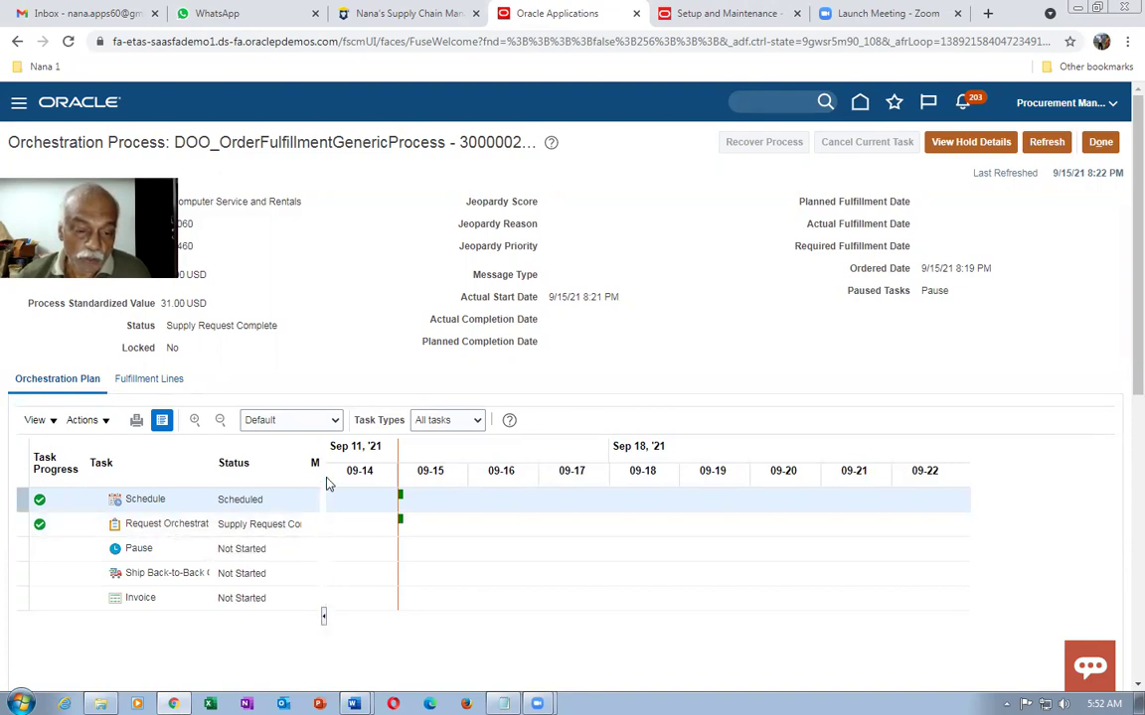
{"action": "left_click_drag", "start_coordinate": [328, 484], "coordinate": [357, 485]}
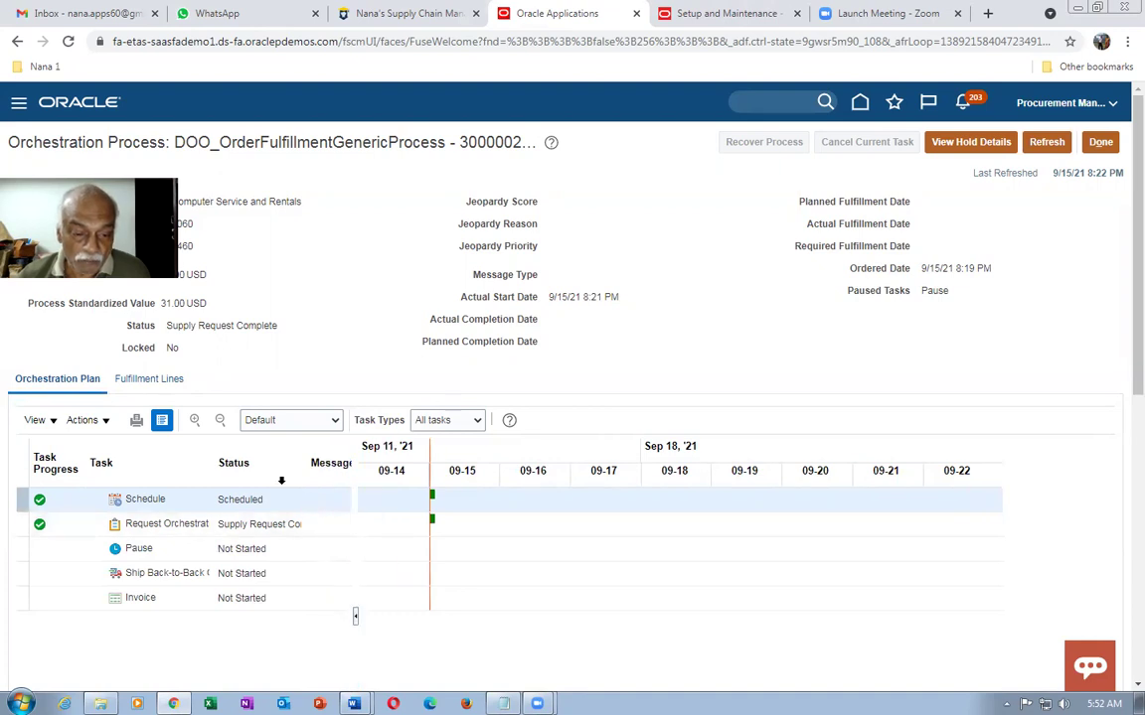
{"action": "left_click", "coordinate": [275, 481]}
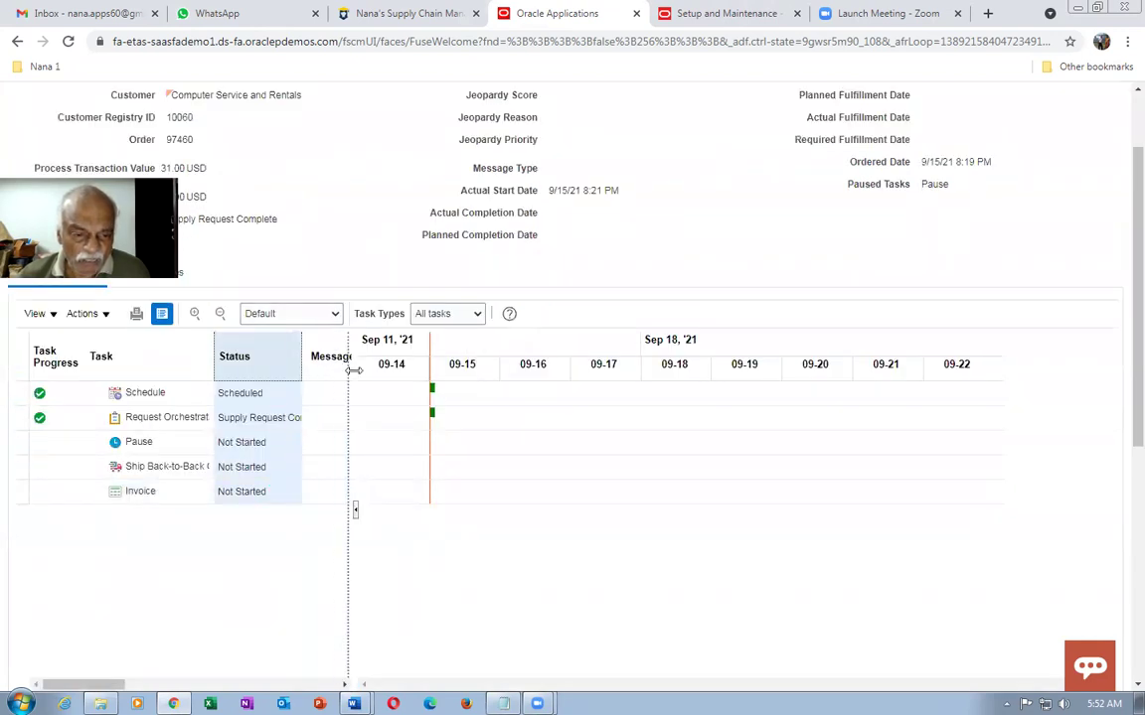
{"action": "left_click_drag", "start_coordinate": [368, 380], "coordinate": [365, 378]}
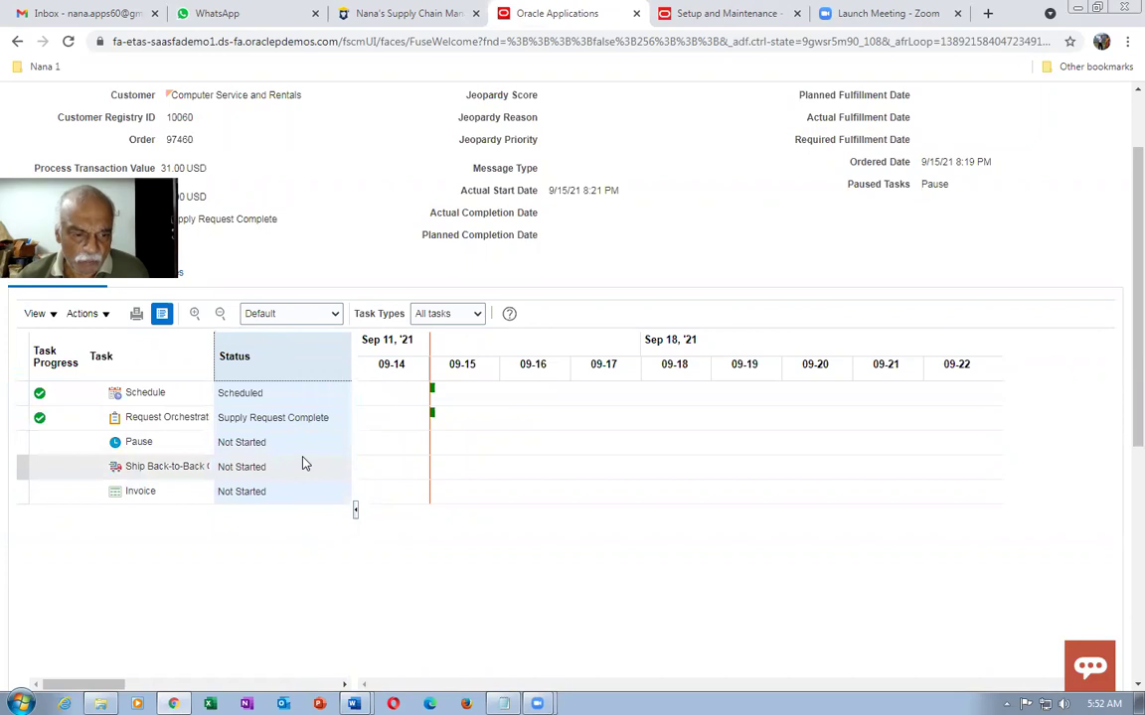
{"action": "scroll", "coordinate": [1123, 355], "scroll_direction": "up", "scroll_amount": 1}
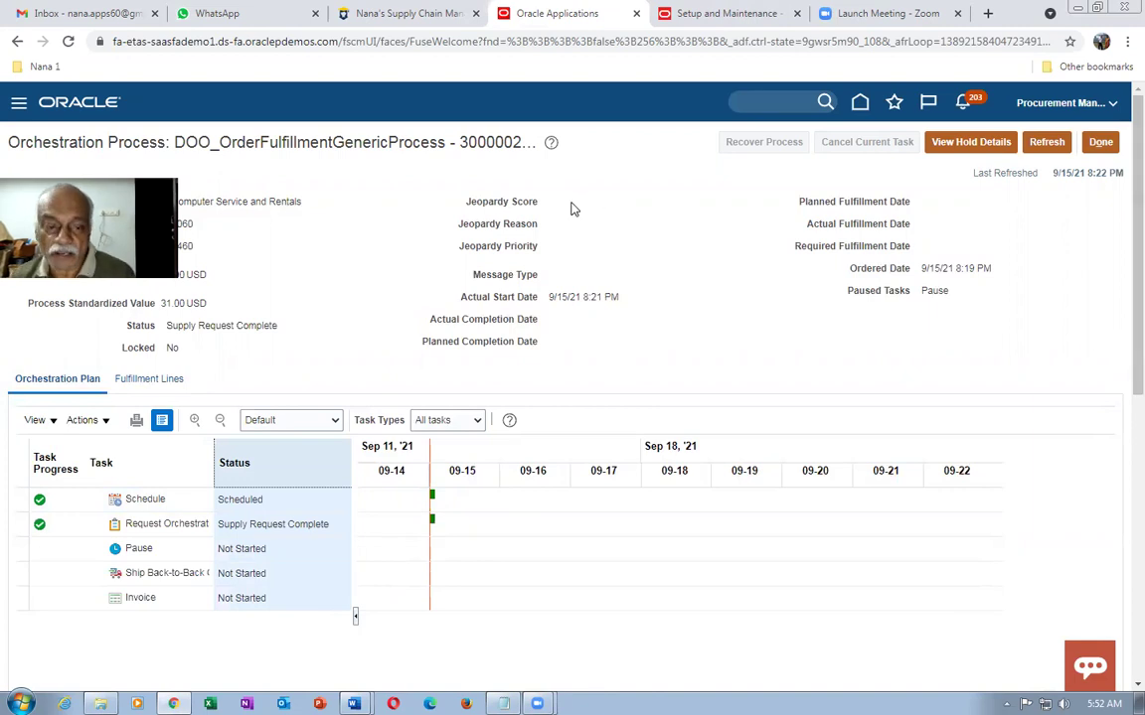
Step: Refresh the orchestration process again and check the task progress in its plan
{"action": "left_click", "coordinate": [1047, 141]}
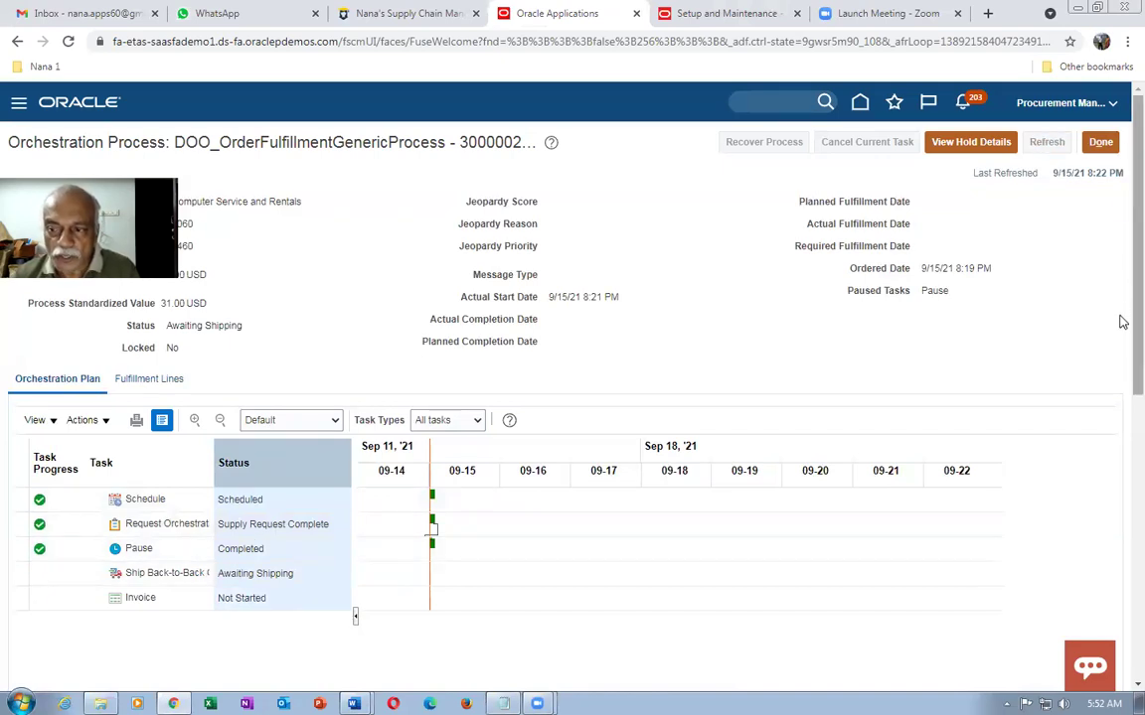
{"action": "scroll", "coordinate": [1122, 321], "scroll_direction": "down", "scroll_amount": 3}
{"action": "scroll", "coordinate": [1119, 408], "scroll_direction": "up", "scroll_amount": 3}
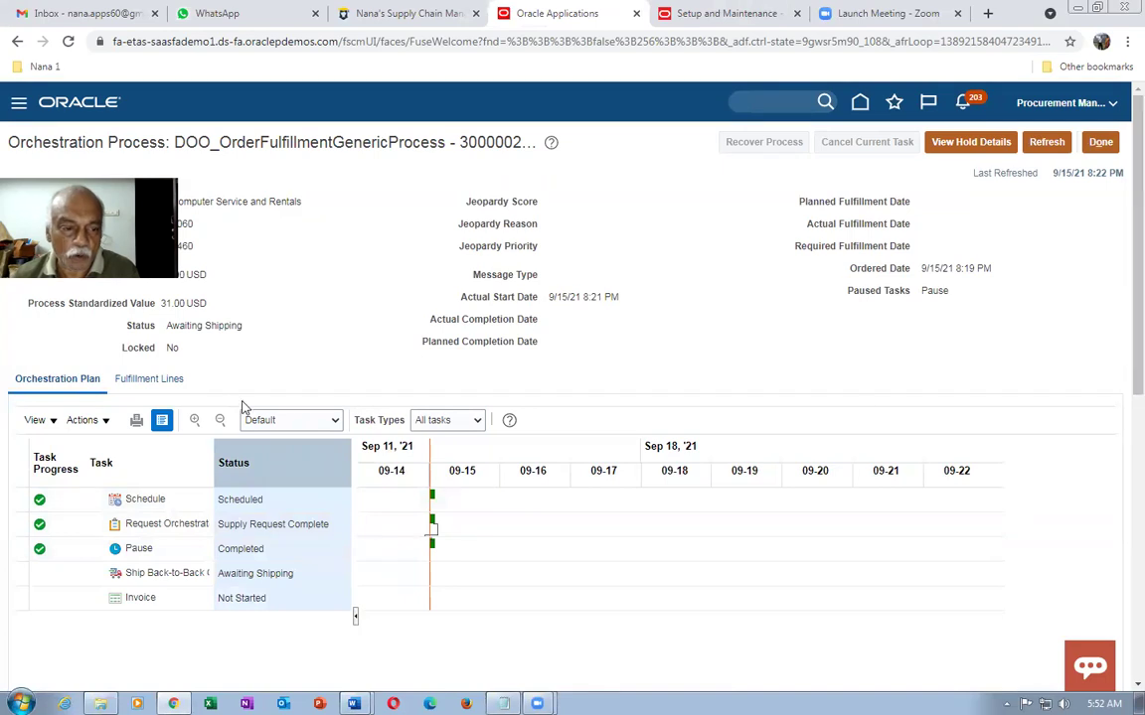
Step: Open the process's fulfillment lines and examine the back-to-back supply details of line 1-1
{"action": "left_click", "coordinate": [136, 389]}
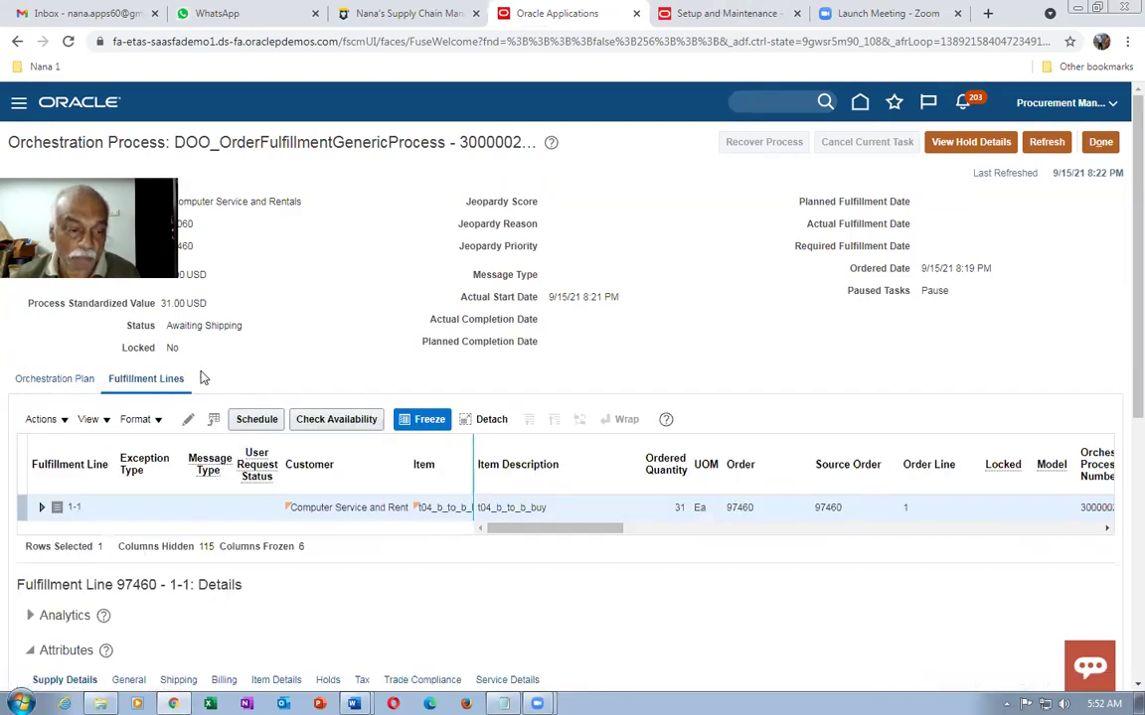
{"action": "scroll", "coordinate": [202, 376], "scroll_direction": "down", "scroll_amount": 4}
{"action": "scroll", "coordinate": [203, 418], "scroll_direction": "down", "scroll_amount": 2}
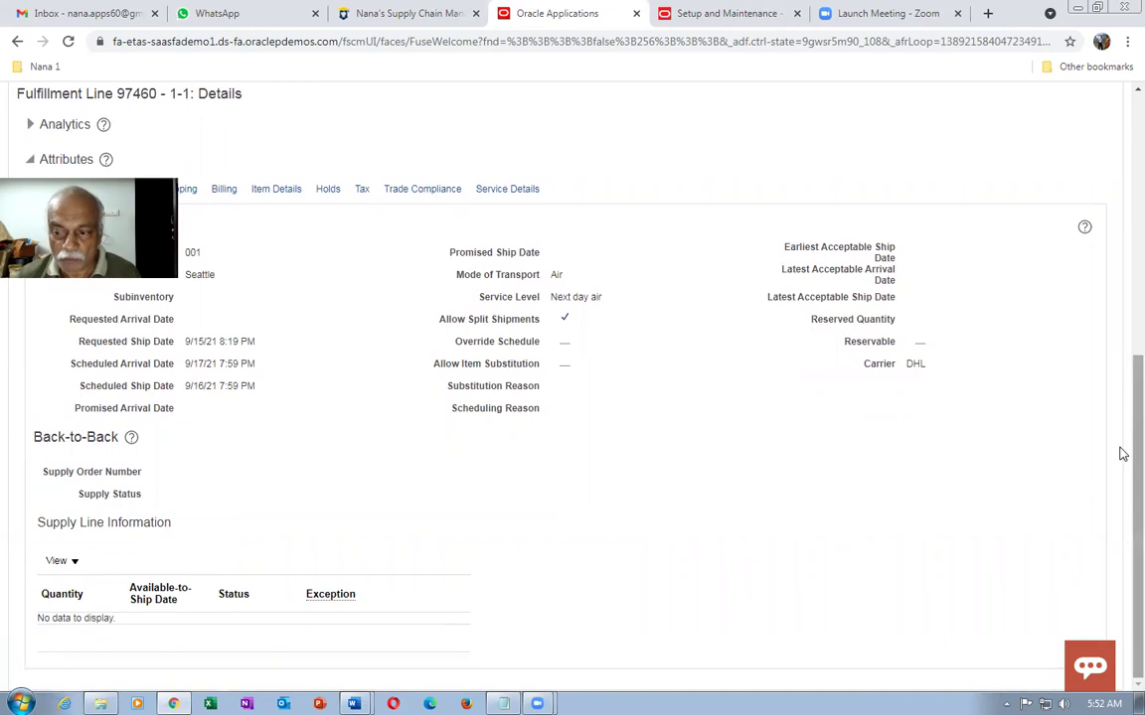
{"action": "scroll", "coordinate": [1121, 405], "scroll_direction": "up", "scroll_amount": 1}
{"action": "scroll", "coordinate": [1123, 405], "scroll_direction": "up", "scroll_amount": 4}
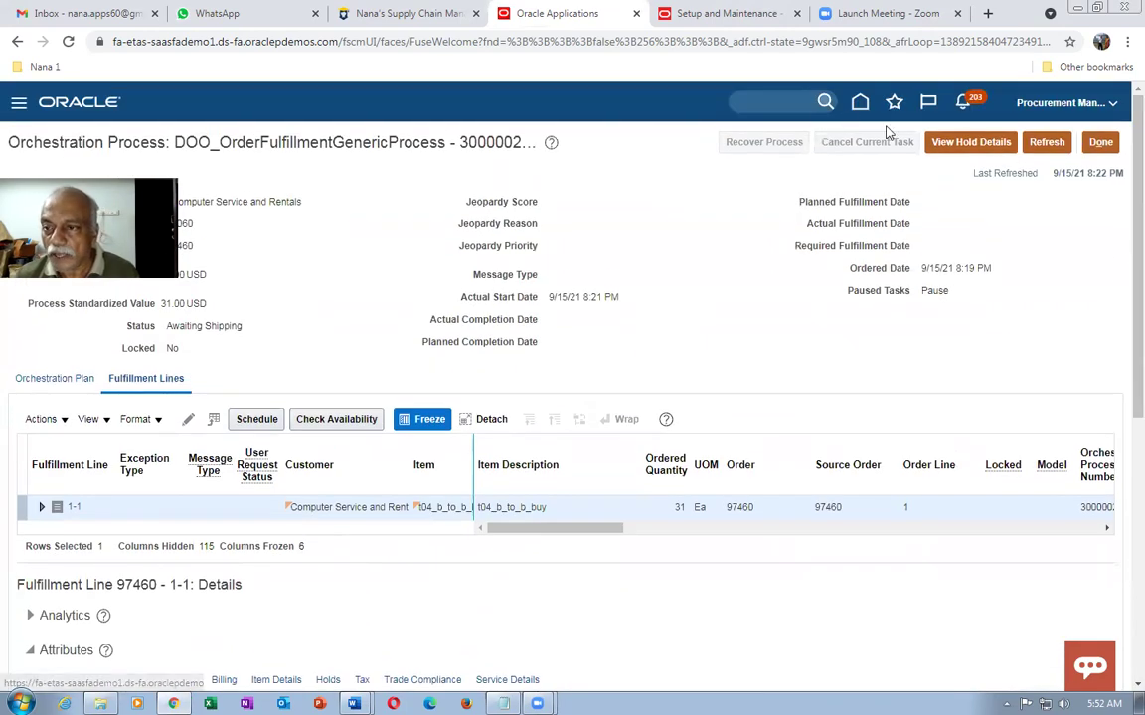
Step: Refresh the process repeatedly, checking the fulfillment line's back-to-back section for a supply status and supply order number
{"action": "left_click", "coordinate": [1046, 142]}
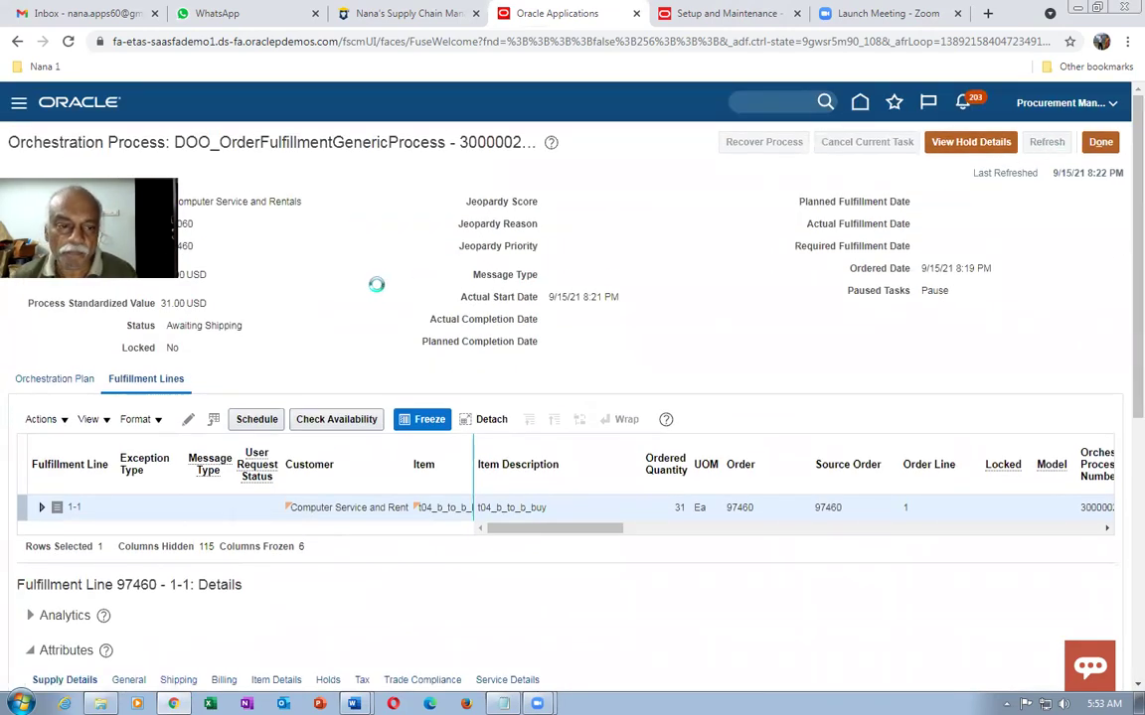
{"action": "scroll", "coordinate": [385, 287], "scroll_direction": "down", "scroll_amount": 1}
{"action": "scroll", "coordinate": [387, 287], "scroll_direction": "down", "scroll_amount": 7}
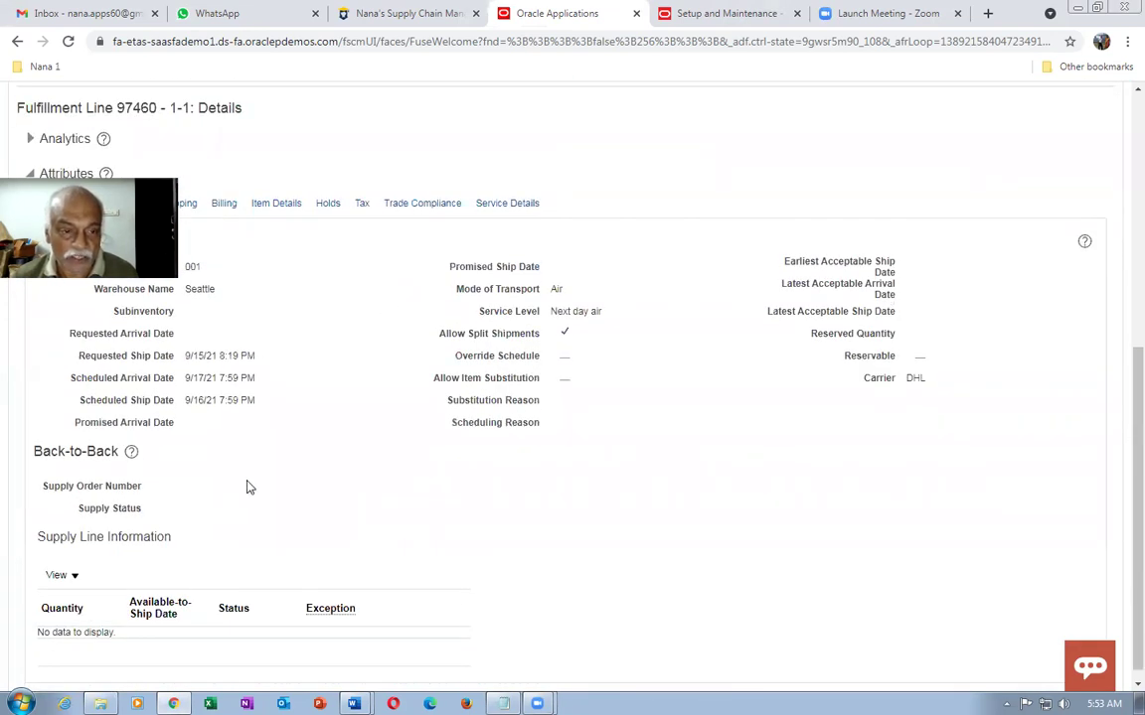
{"action": "scroll", "coordinate": [247, 486], "scroll_direction": "up", "scroll_amount": 6}
{"action": "scroll", "coordinate": [1073, 229], "scroll_direction": "up", "scroll_amount": 1}
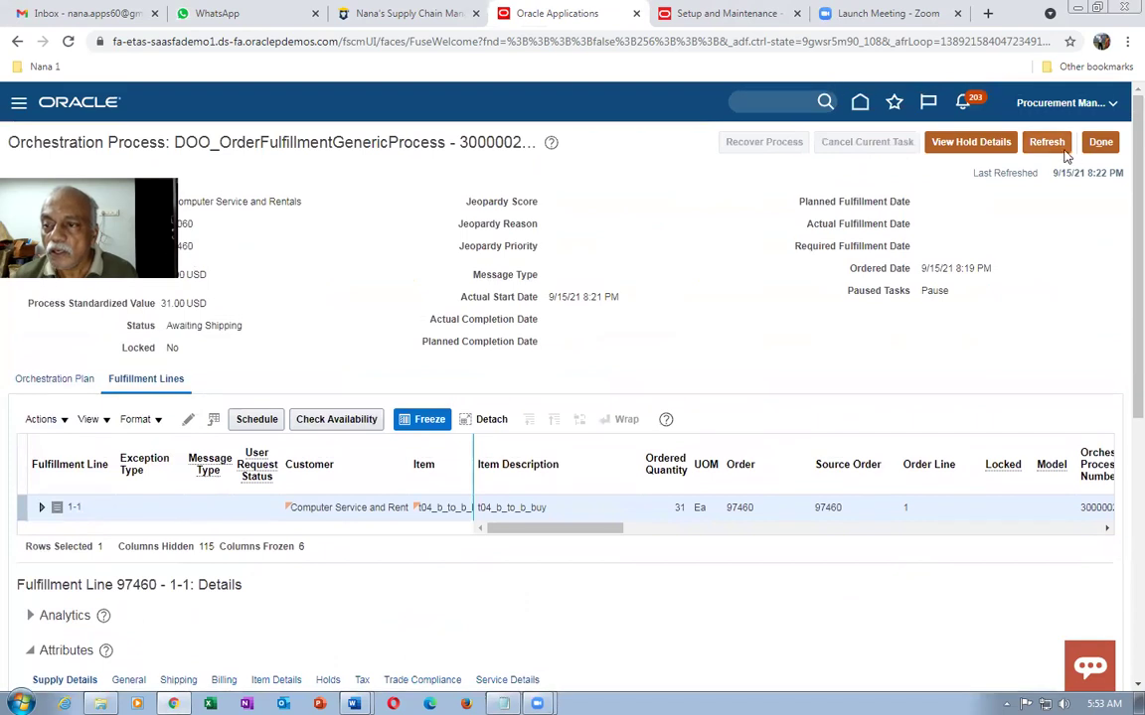
{"action": "left_click", "coordinate": [1048, 142]}
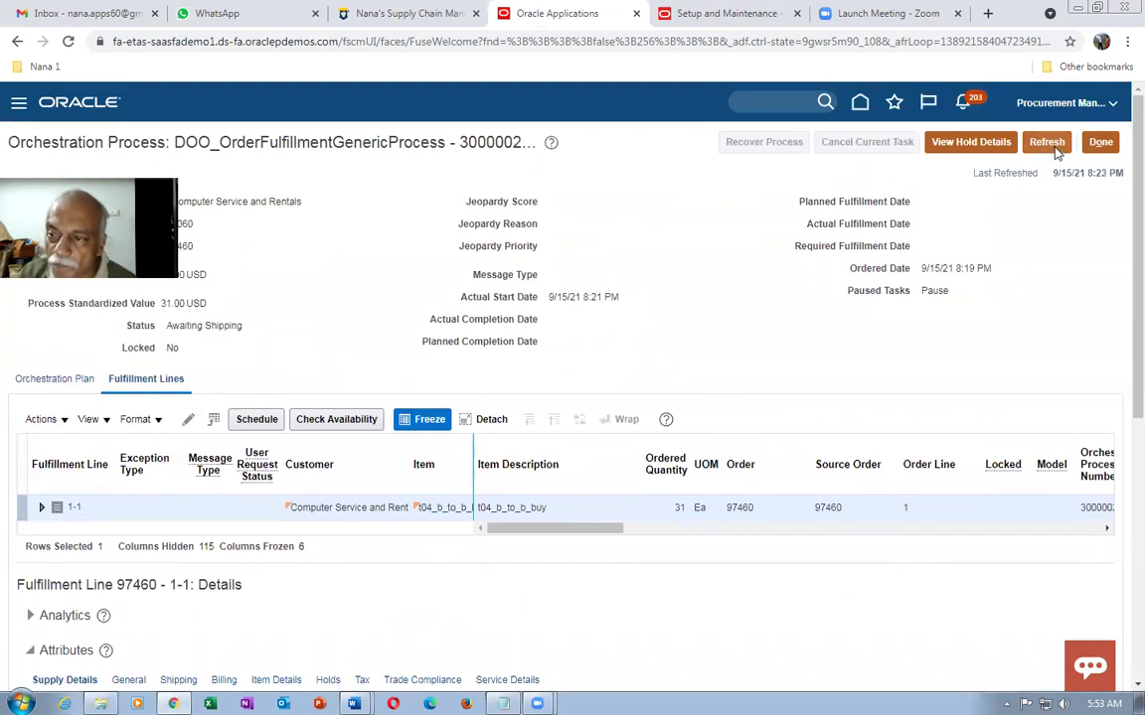
{"action": "left_click", "coordinate": [1056, 149]}
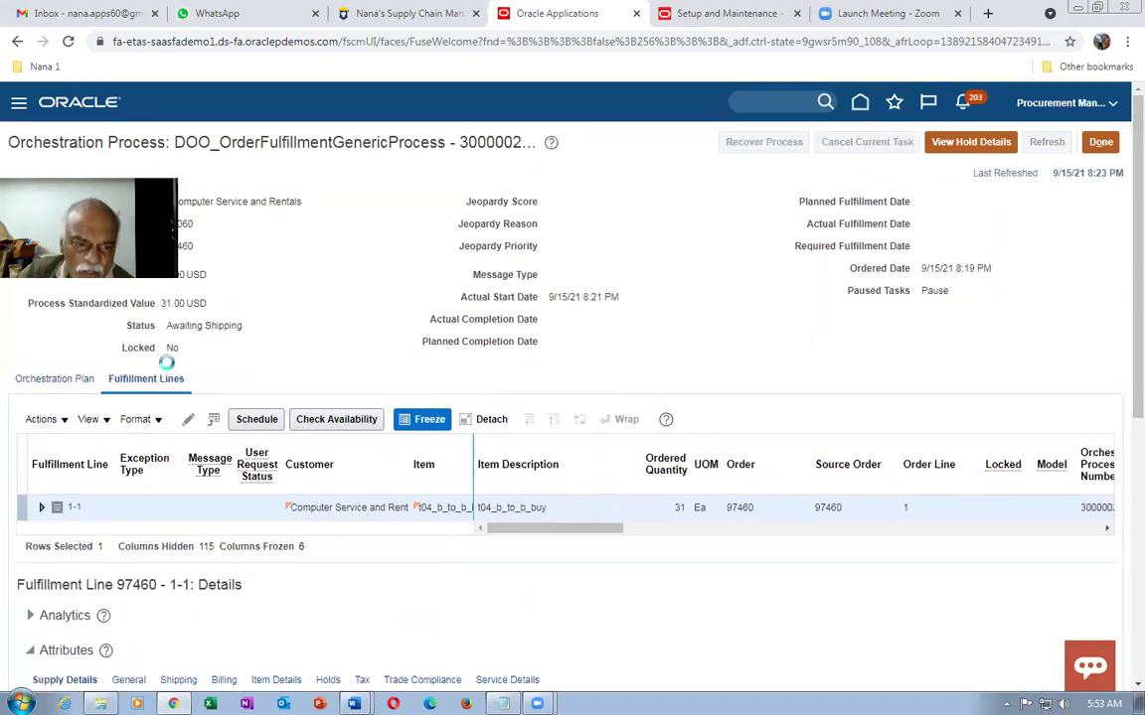
{"action": "scroll", "coordinate": [244, 361], "scroll_direction": "down", "scroll_amount": 5}
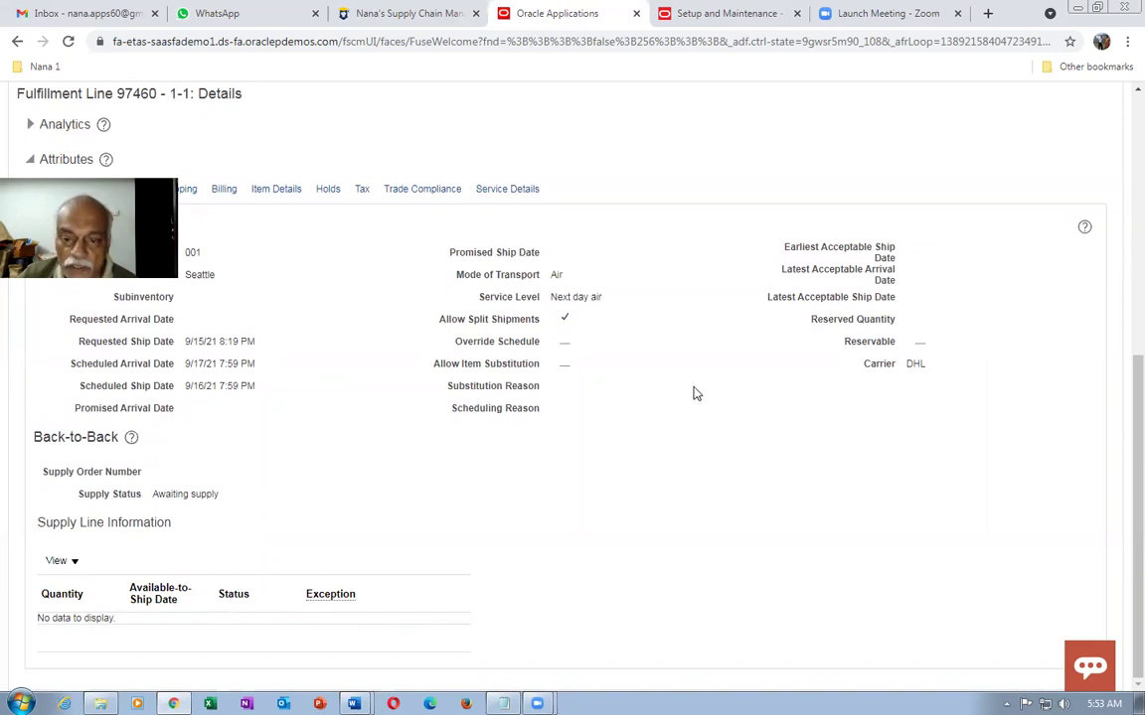
{"action": "scroll", "coordinate": [690, 393], "scroll_direction": "up", "scroll_amount": 5}
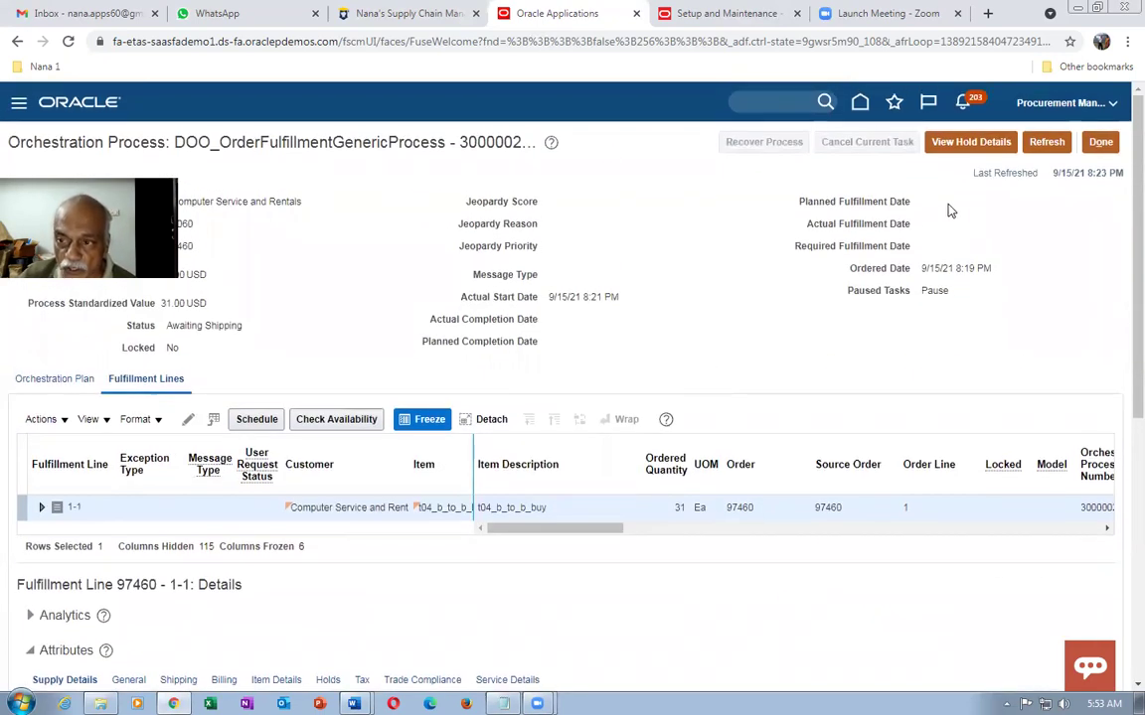
Step: Refresh the process two more times and recheck whether line 1-1 has a supply order number
{"action": "left_click", "coordinate": [1043, 141]}
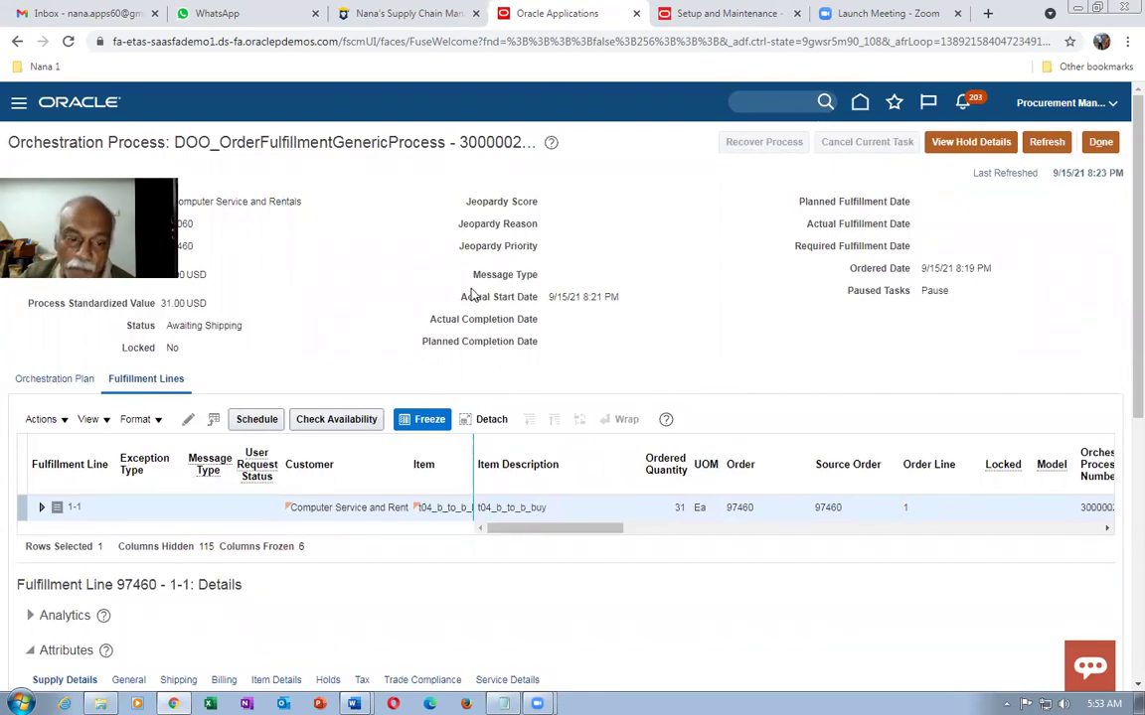
{"action": "scroll", "coordinate": [278, 306], "scroll_direction": "down", "scroll_amount": 5}
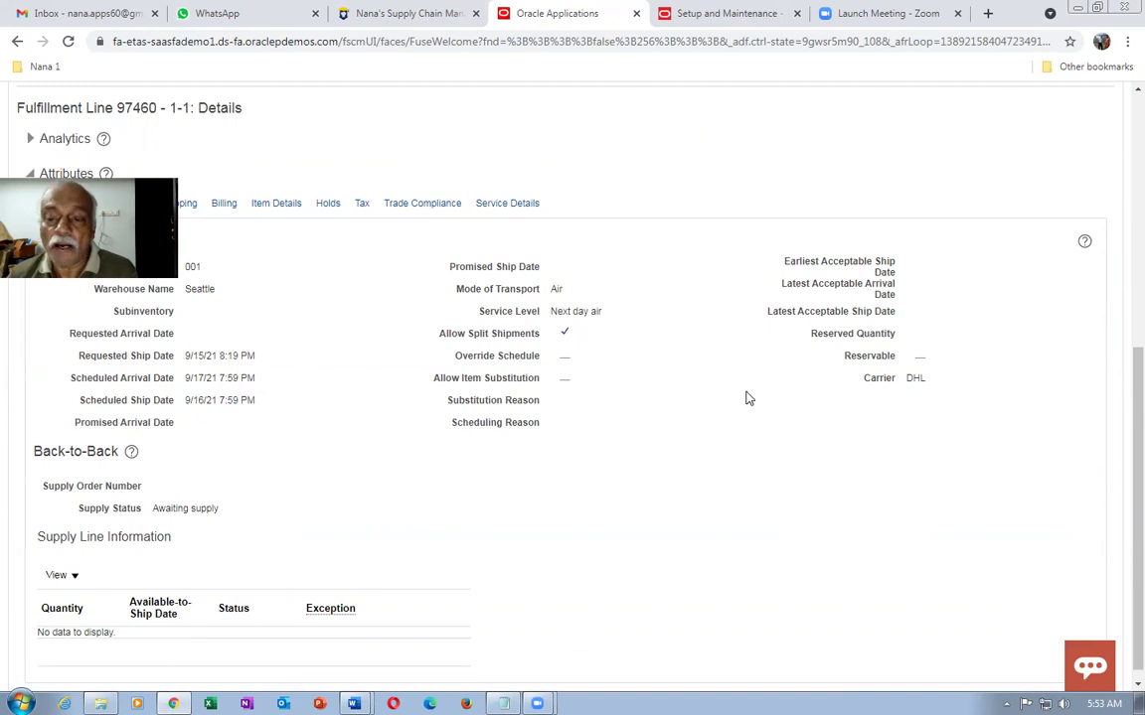
{"action": "scroll", "coordinate": [745, 402], "scroll_direction": "up", "scroll_amount": 3}
{"action": "scroll", "coordinate": [1027, 212], "scroll_direction": "up", "scroll_amount": 2}
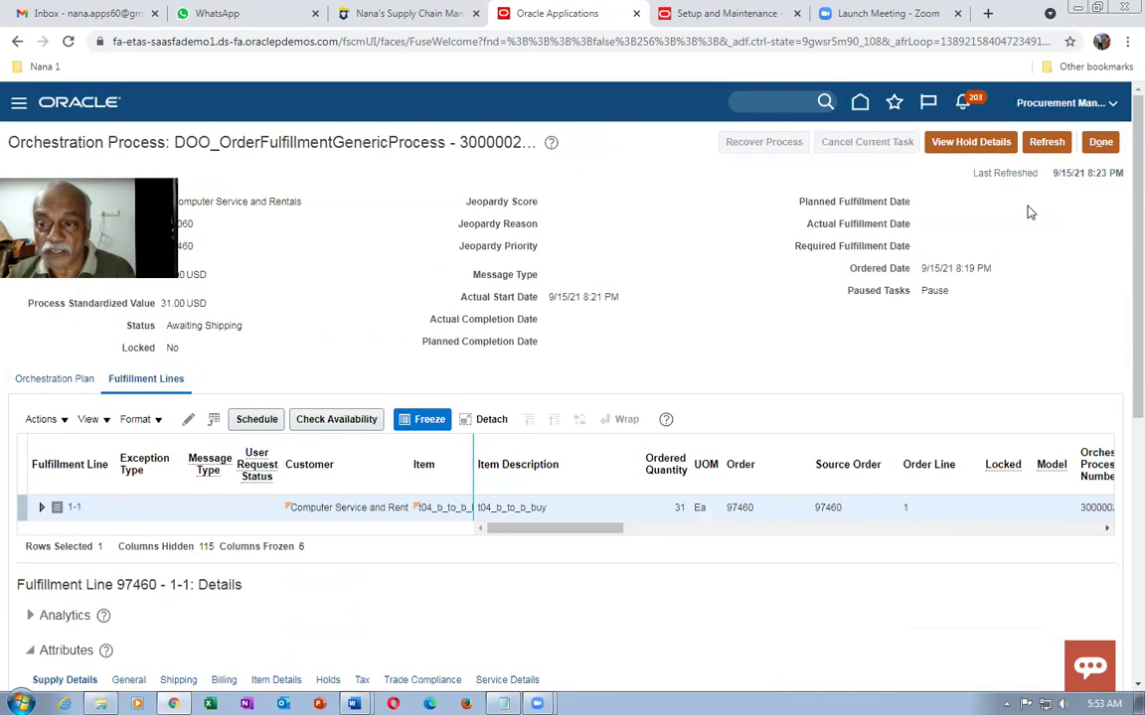
{"action": "left_click", "coordinate": [1050, 147]}
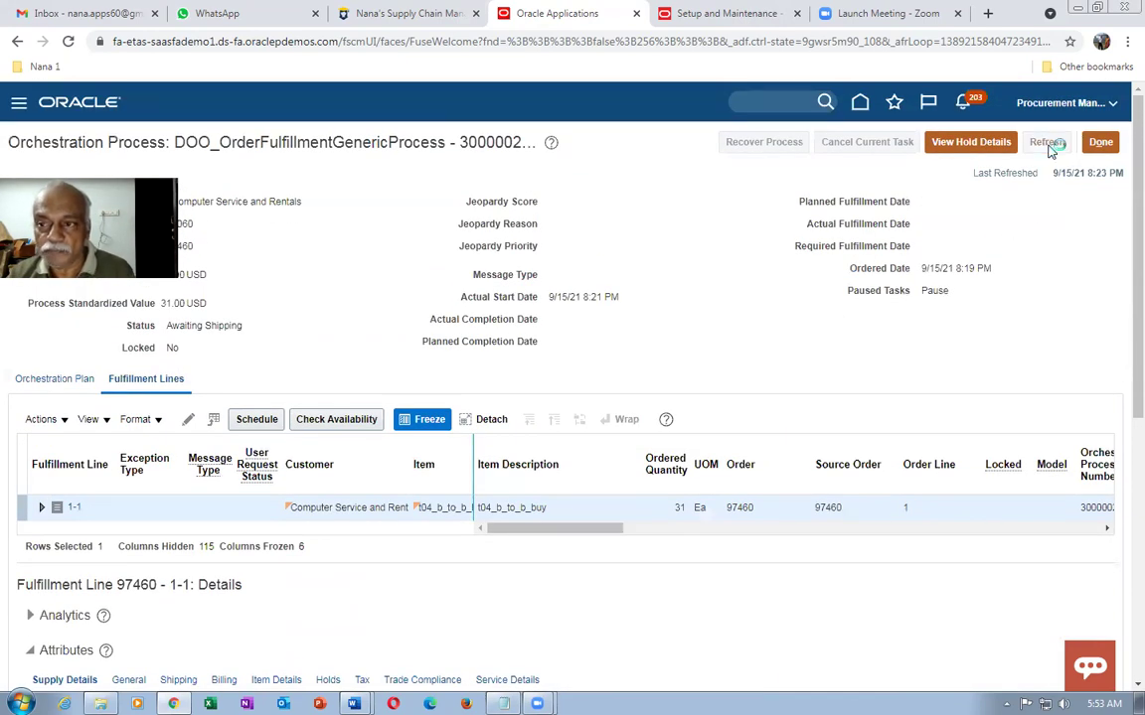
{"action": "scroll", "coordinate": [279, 308], "scroll_direction": "down", "scroll_amount": 4}
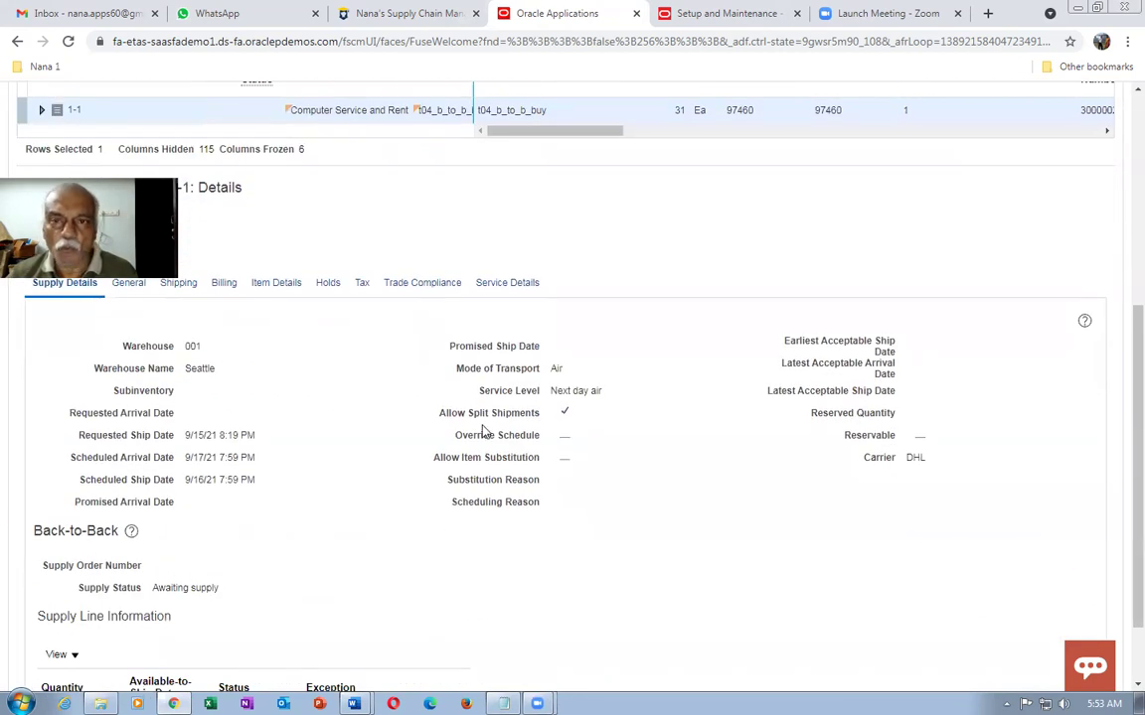
Step: Duplicate the browser tab of the orchestration process and return to the original to view the order header
{"action": "right_click", "coordinate": [590, 16]}
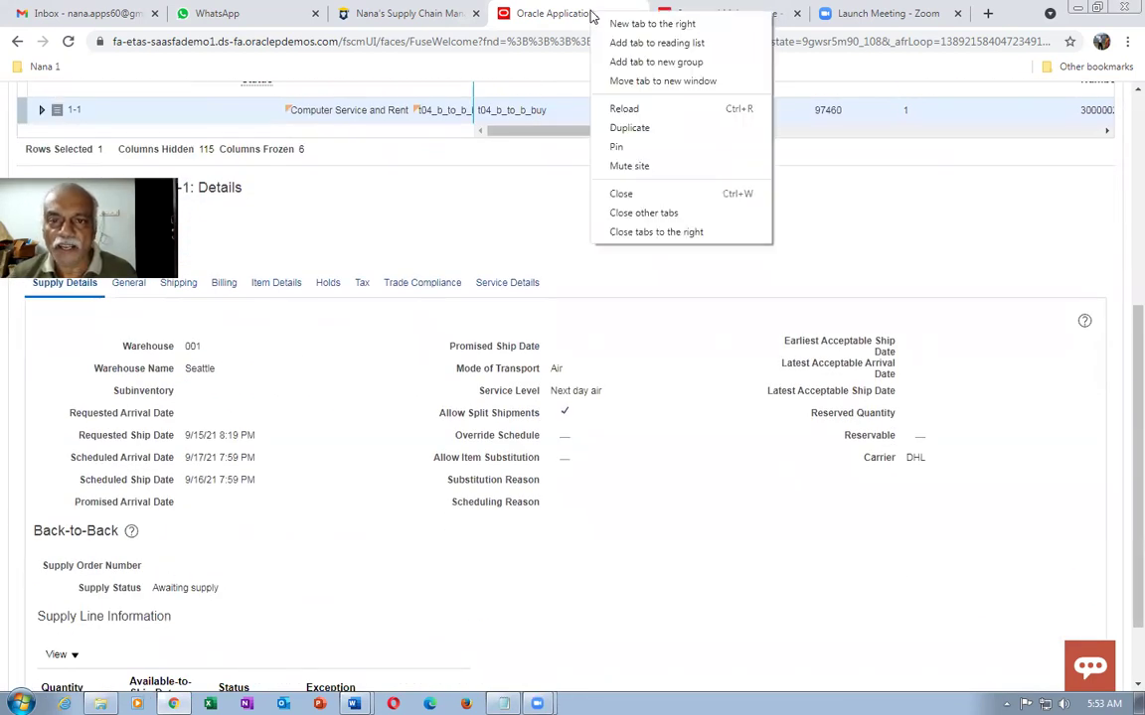
{"action": "left_click", "coordinate": [636, 129]}
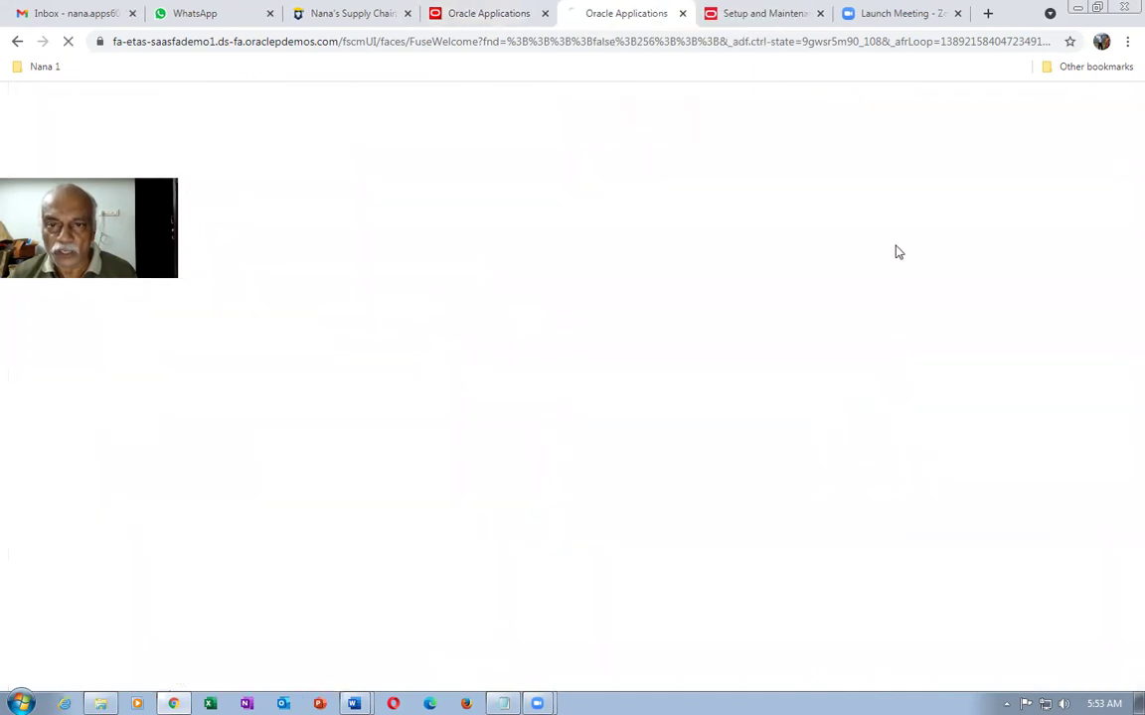
{"action": "left_click", "coordinate": [486, 13]}
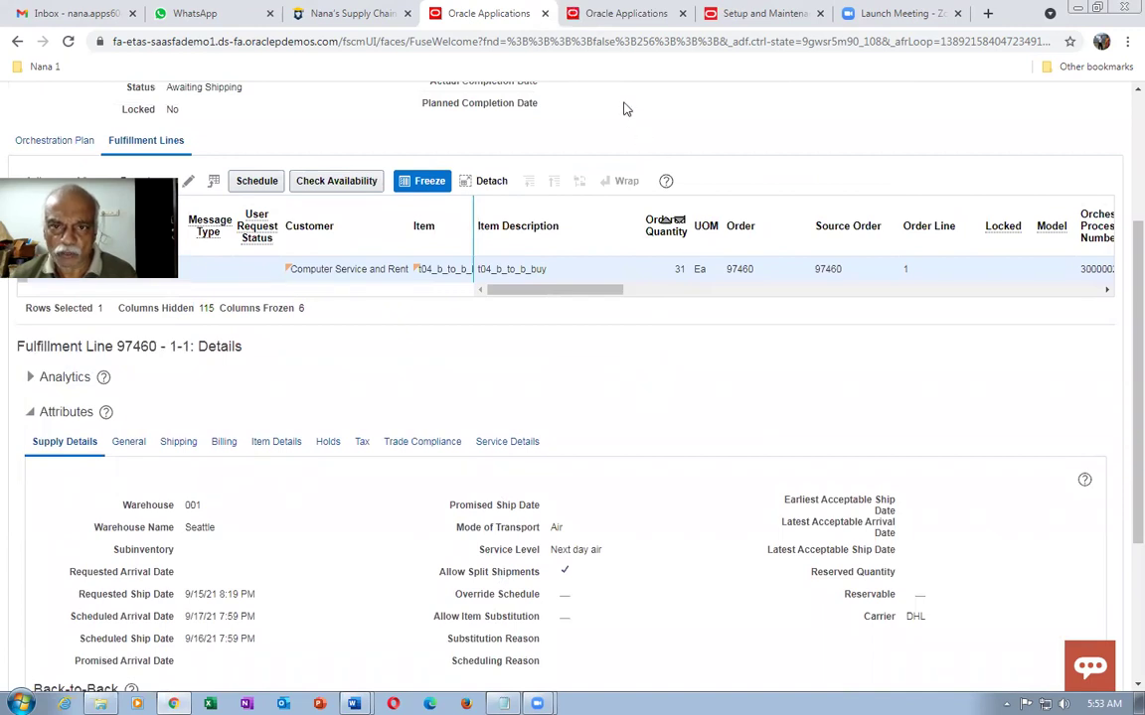
{"action": "scroll", "coordinate": [312, 166], "scroll_direction": "up", "scroll_amount": 1}
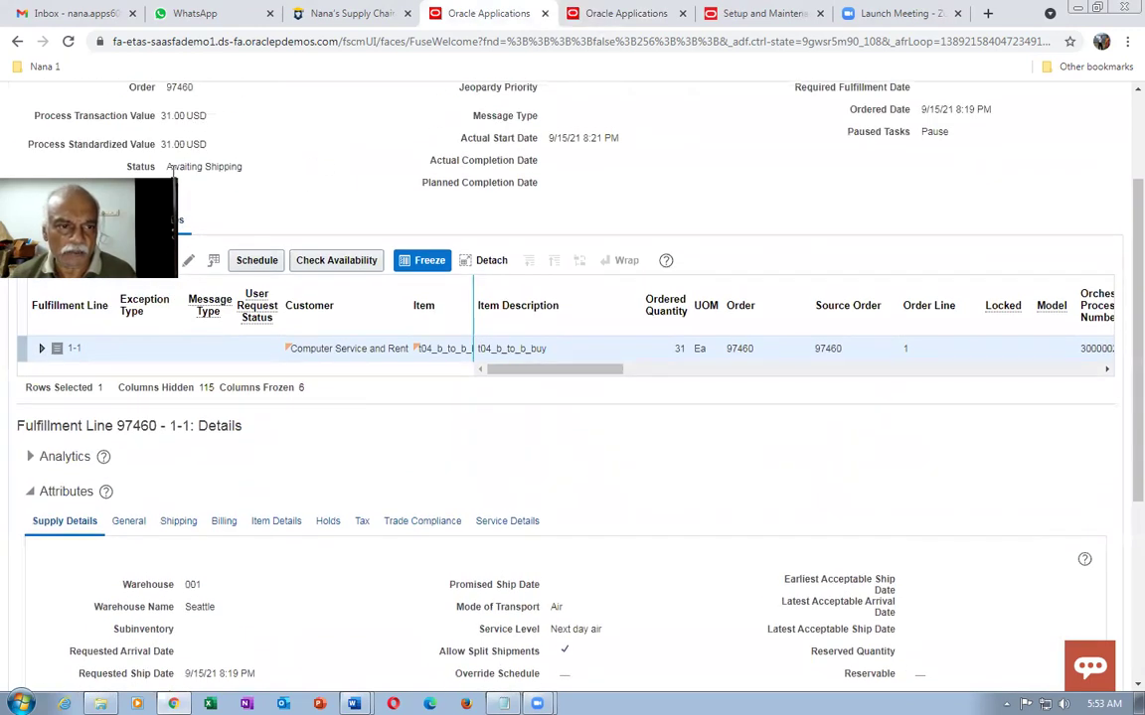
{"action": "scroll", "coordinate": [173, 171], "scroll_direction": "up", "scroll_amount": 1}
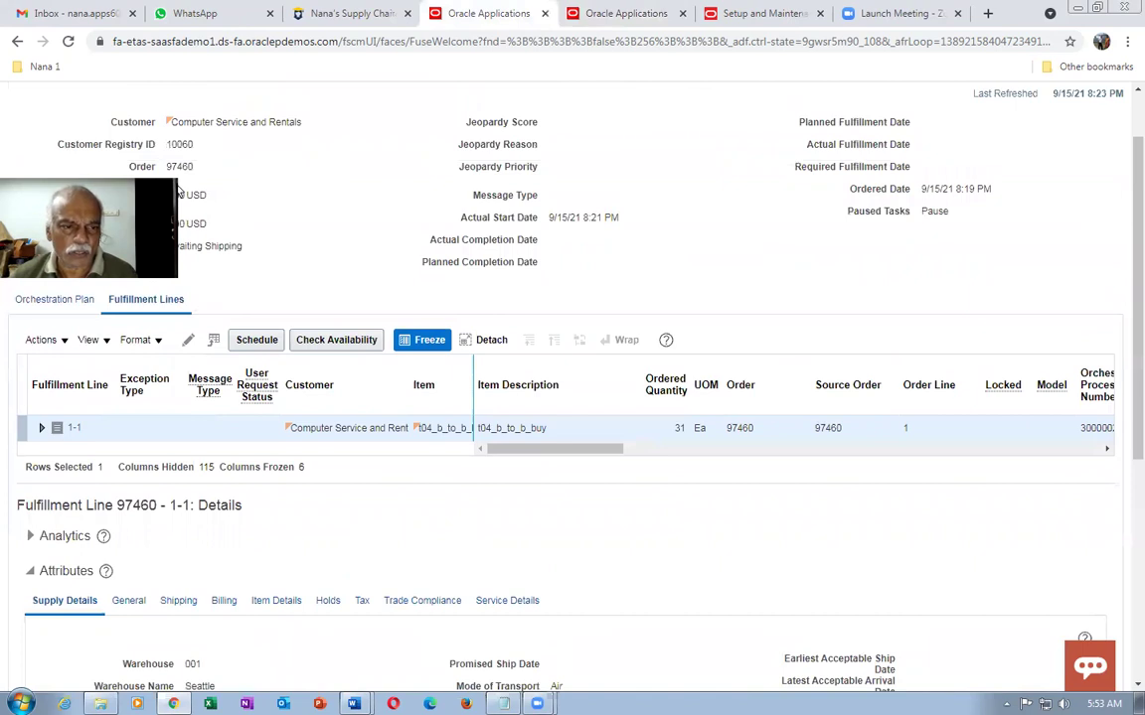
Step: In the duplicated session, open the supply orders overview under Supply Chain Execution and go to Manage Supply Lines
{"action": "left_click", "coordinate": [613, 16]}
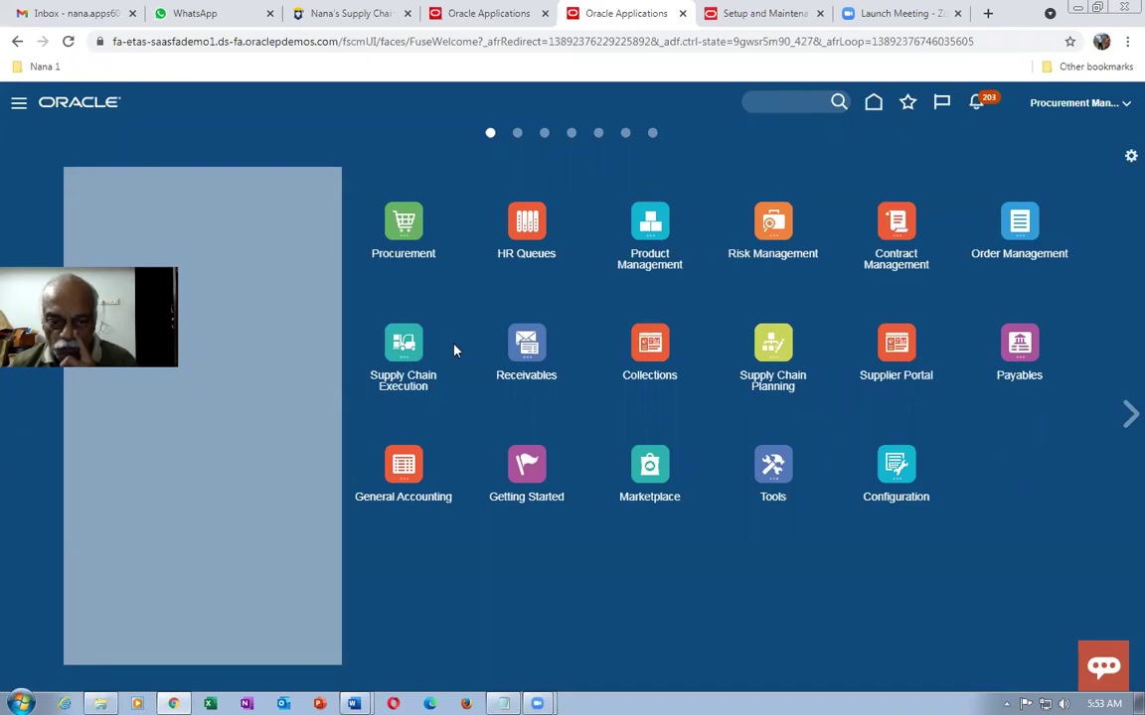
{"action": "left_click", "coordinate": [417, 350]}
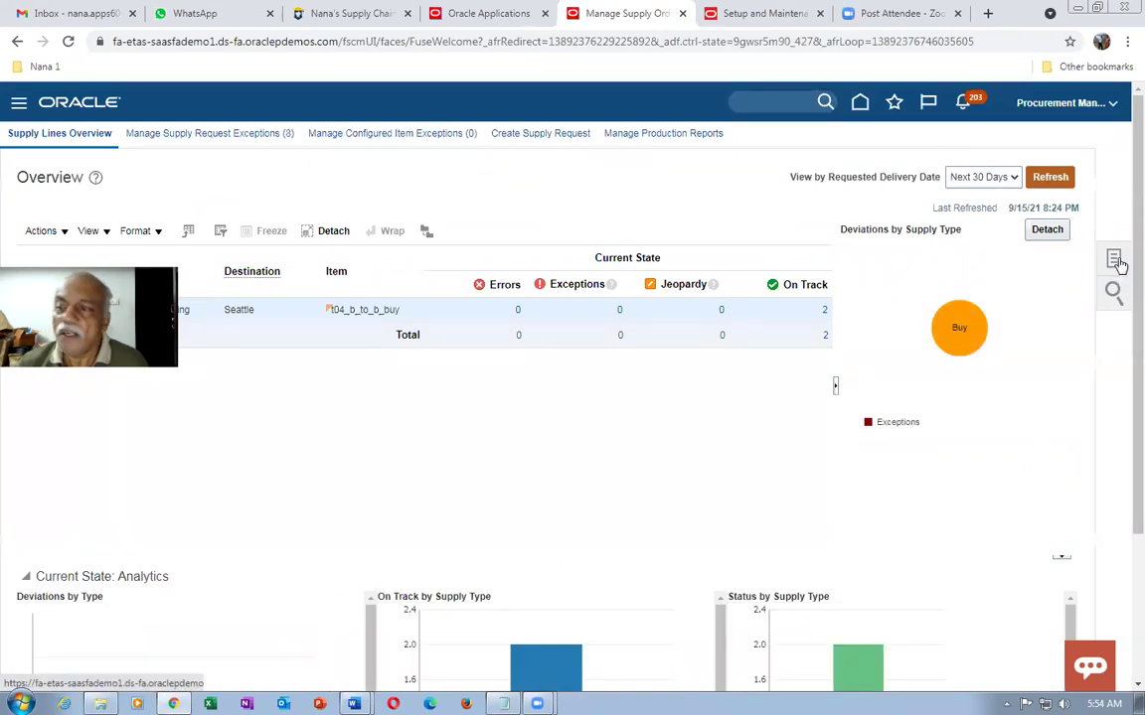
{"action": "left_click", "coordinate": [1115, 260]}
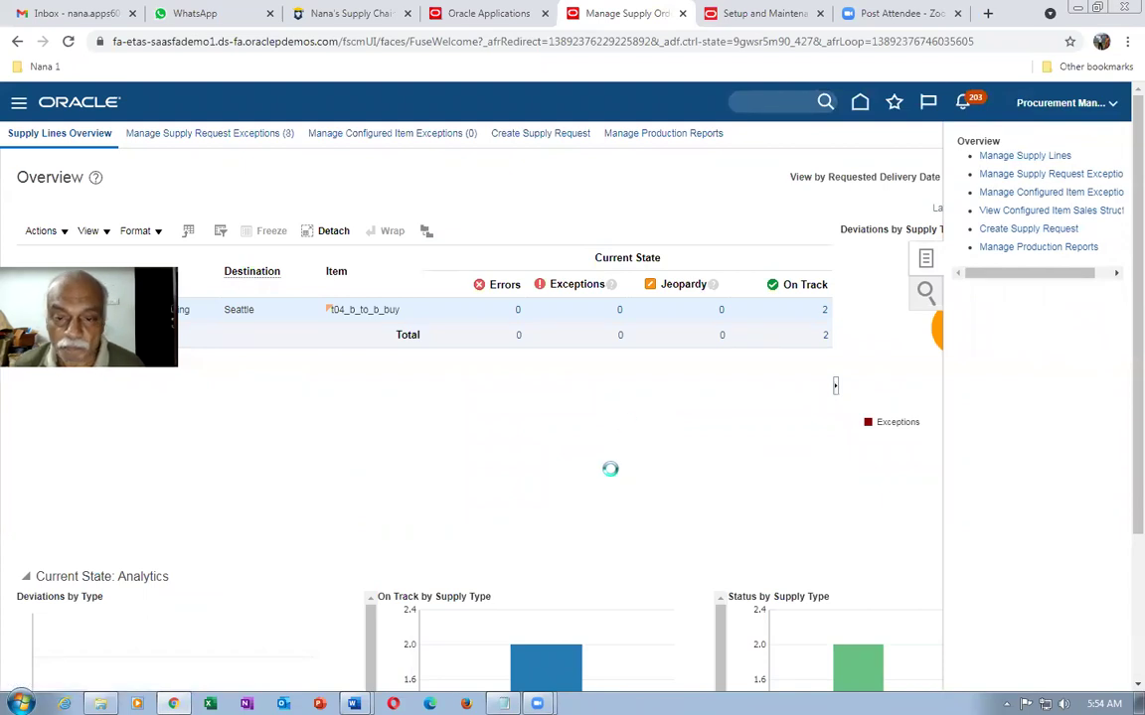
Step: Return to the original orchestration process, refresh it, and check the fulfillment line for its back-to-back supply order number
{"action": "left_click", "coordinate": [486, 15]}
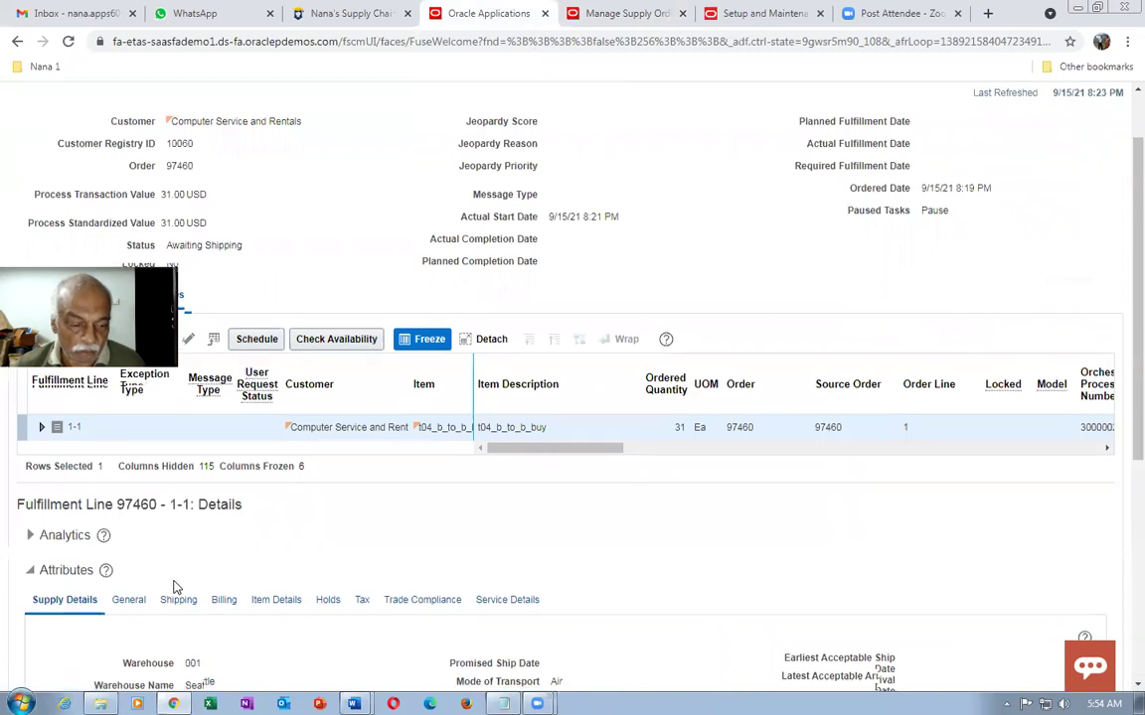
{"action": "scroll", "coordinate": [173, 585], "scroll_direction": "down", "scroll_amount": 4}
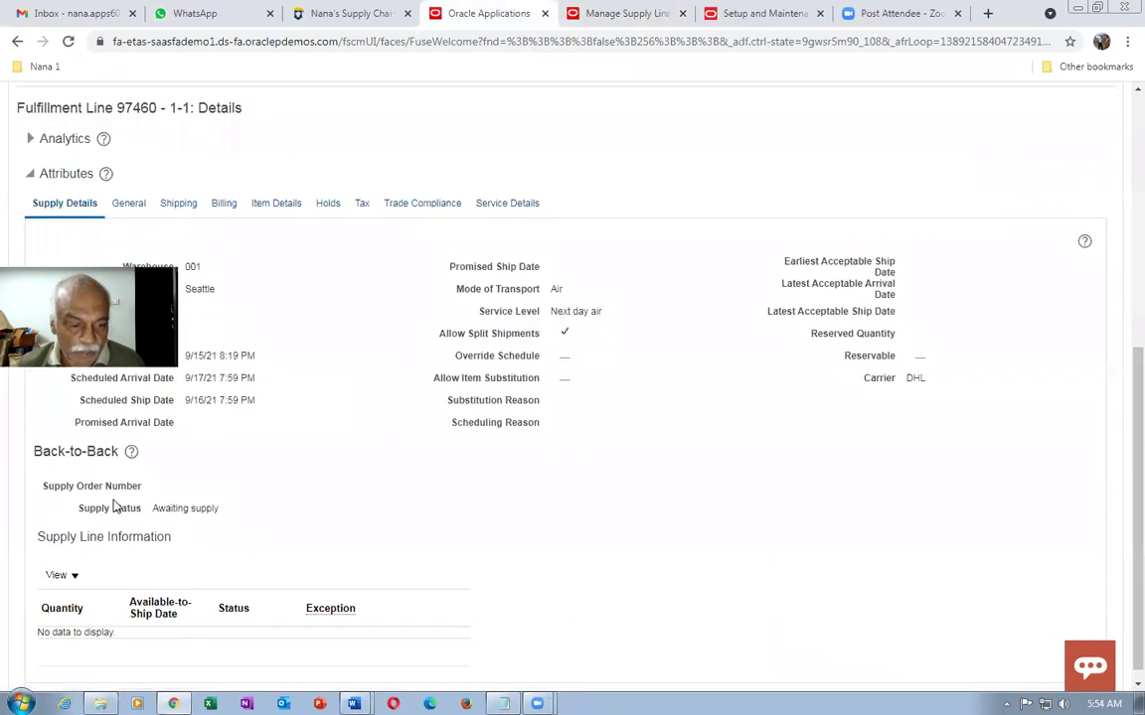
{"action": "scroll", "coordinate": [1119, 384], "scroll_direction": "up", "scroll_amount": 5}
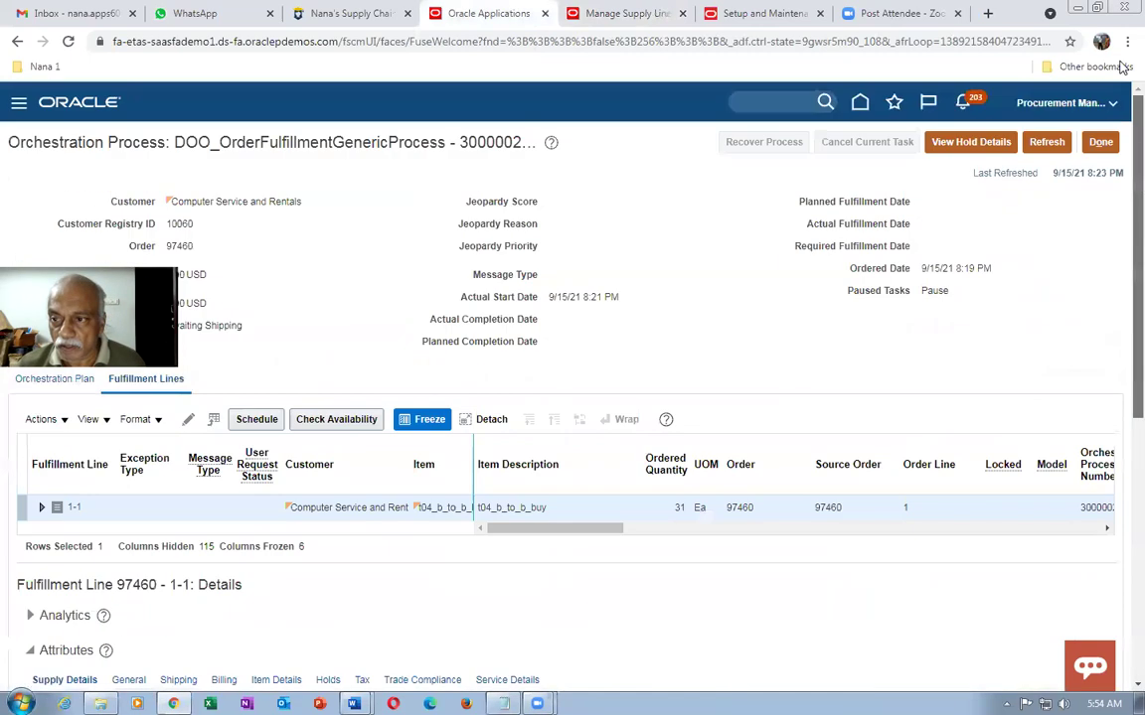
{"action": "left_click", "coordinate": [1046, 141]}
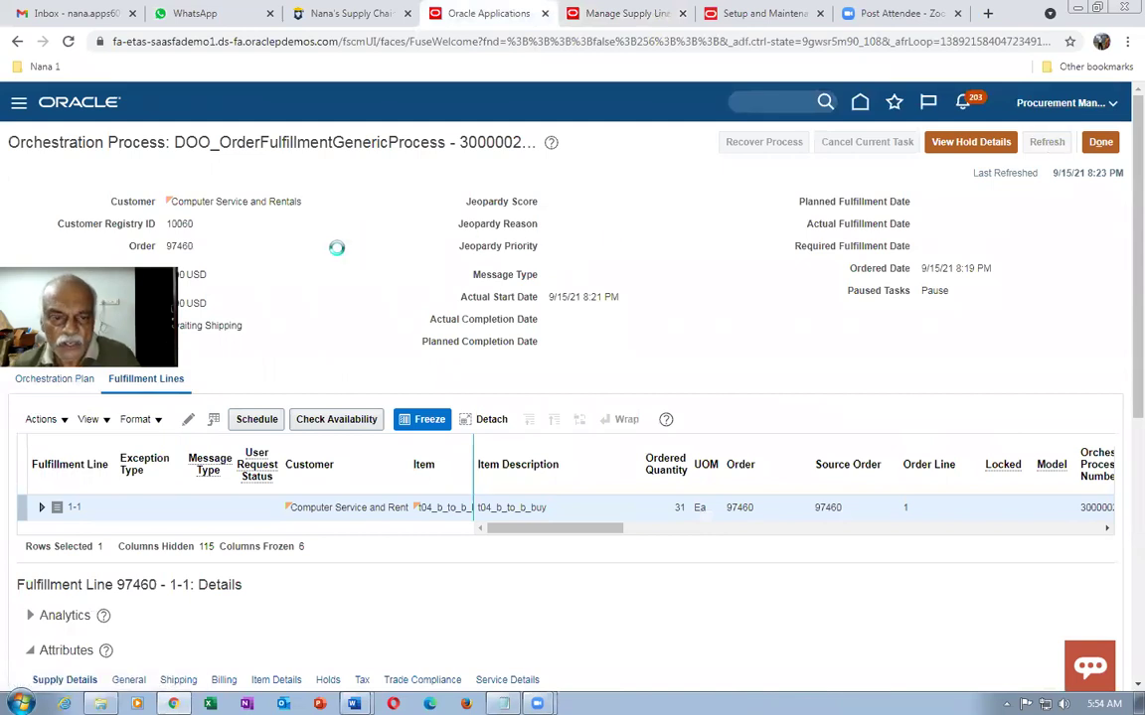
{"action": "scroll", "coordinate": [340, 255], "scroll_direction": "down", "scroll_amount": 4}
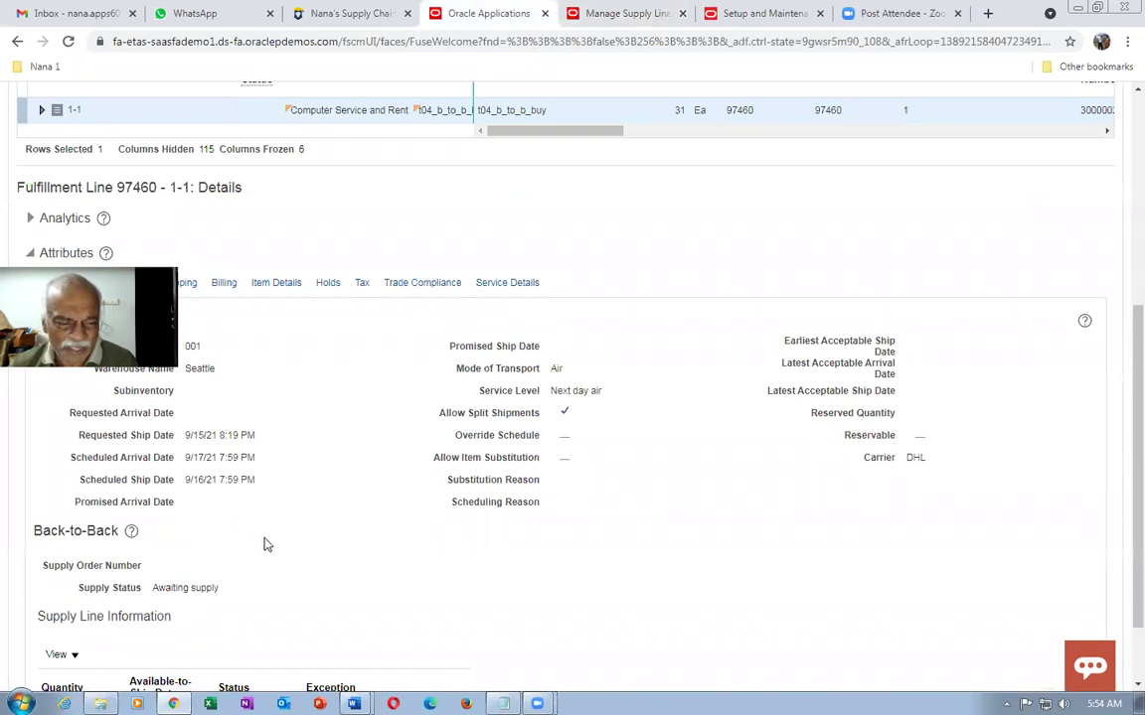
Step: Return to Manage Supply Lines and search for supply lines whose item starts with t04
{"action": "left_click", "coordinate": [631, 14]}
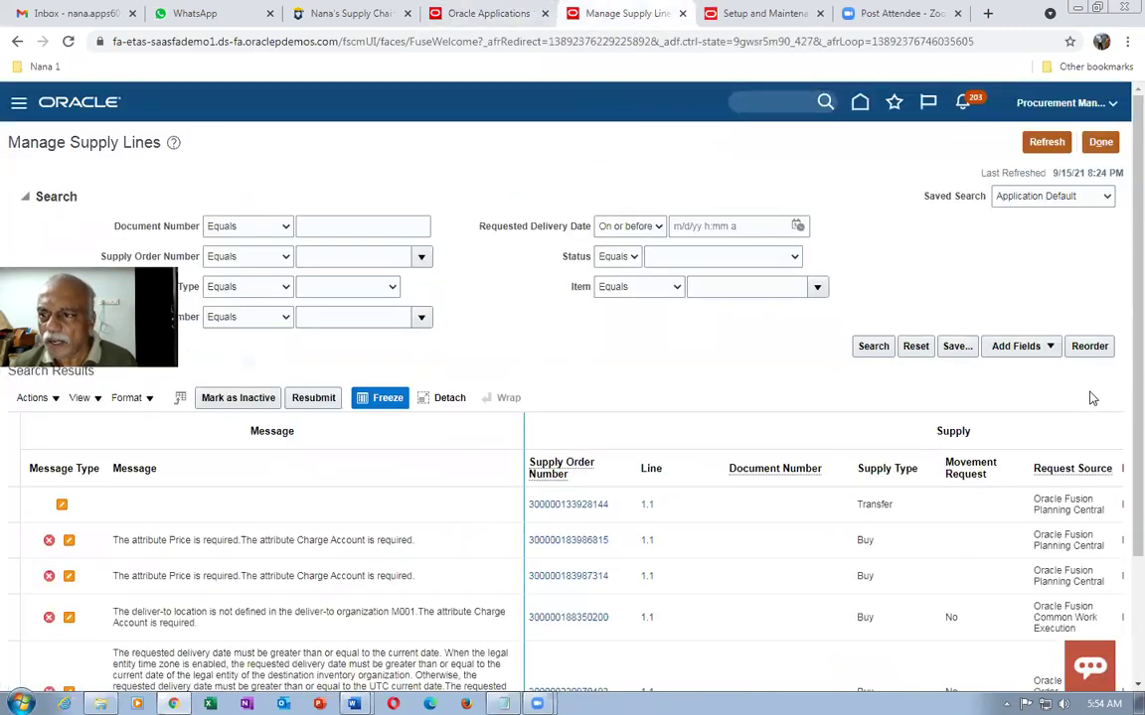
{"action": "left_click", "coordinate": [759, 286]}
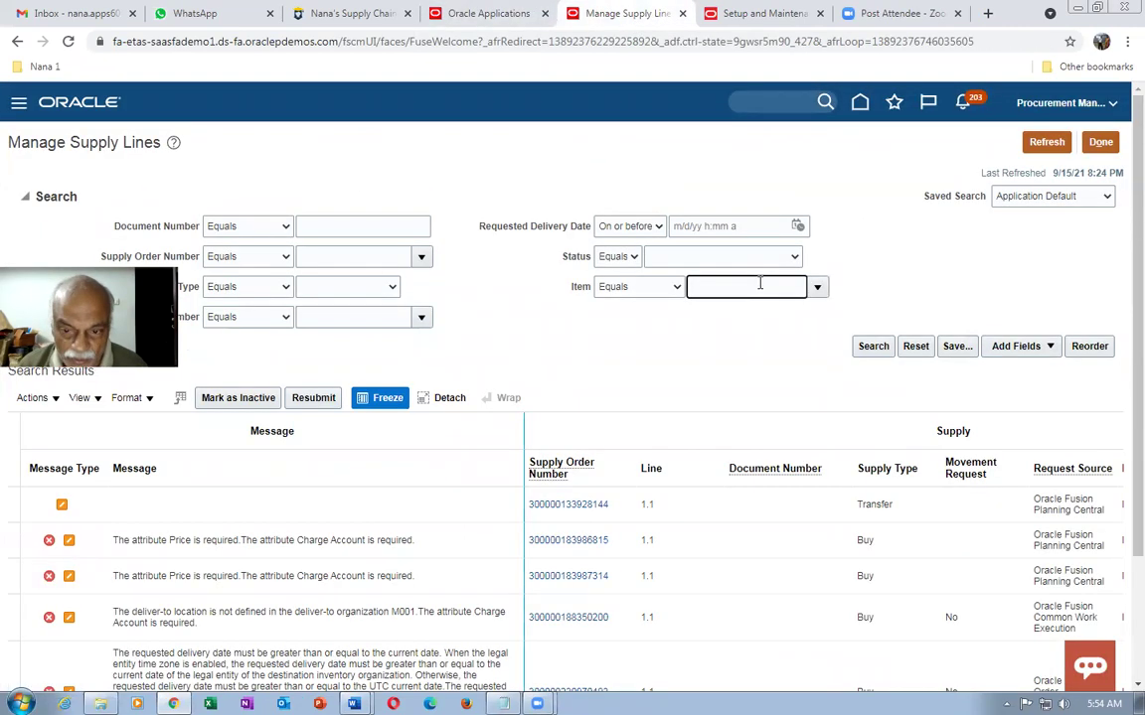
{"action": "left_click", "coordinate": [635, 287]}
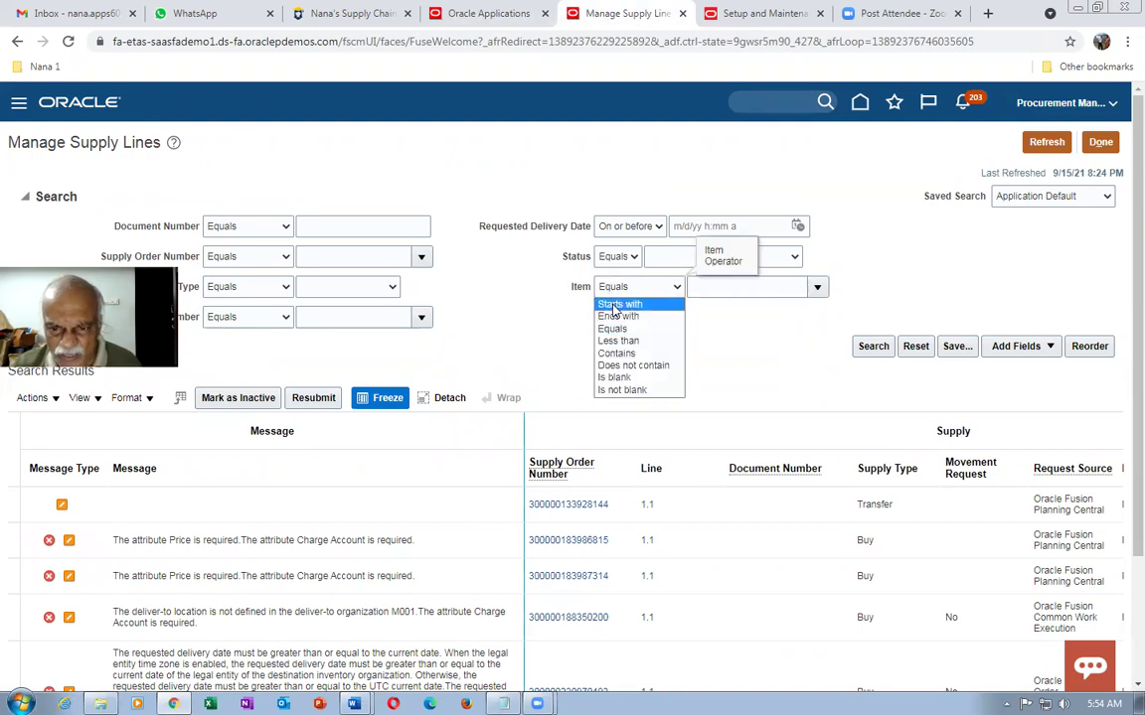
{"action": "left_click", "coordinate": [621, 298]}
{"action": "left_click", "coordinate": [718, 287]}
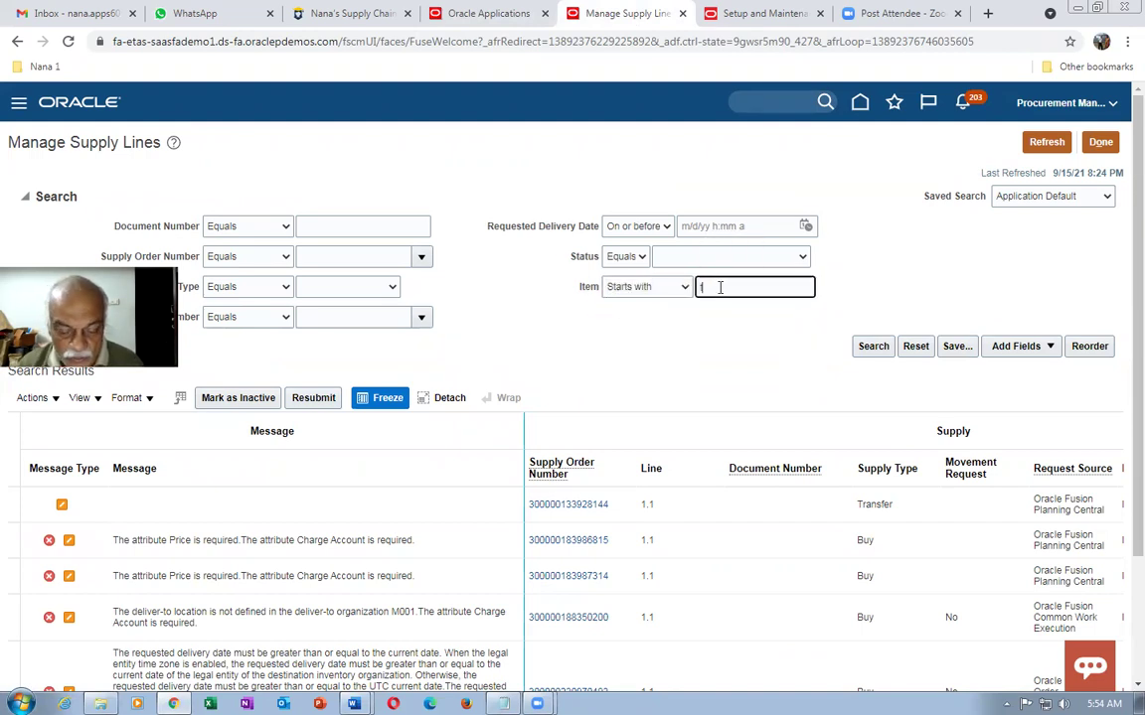
{"action": "type", "text": "t04"}
{"action": "key", "text": "Tab"}
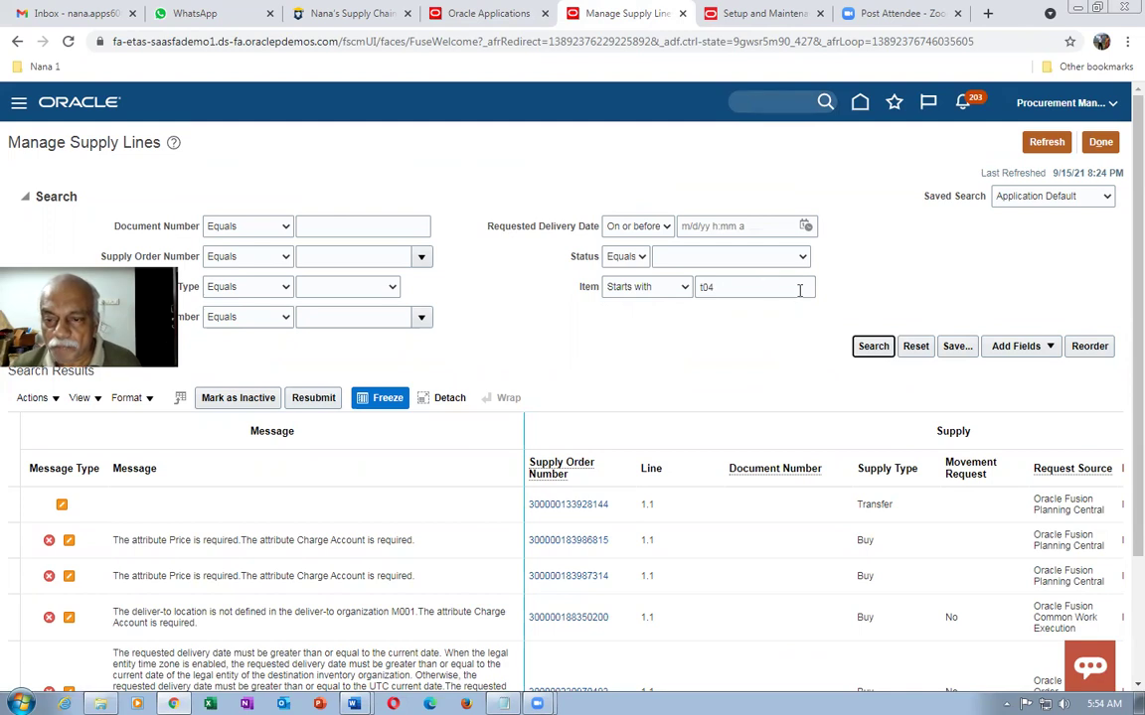
{"action": "left_click", "coordinate": [875, 347]}
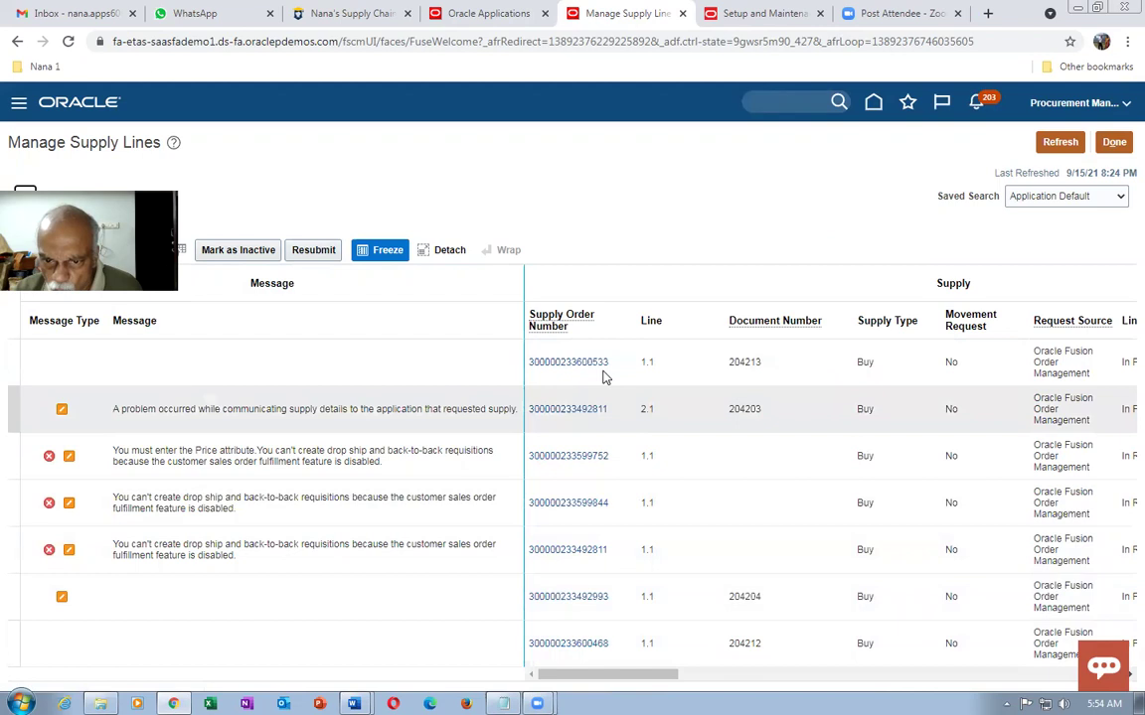
Step: Open the first supply order in the results and display the orchestration plan of its line 1.1
{"action": "left_click", "coordinate": [555, 364]}
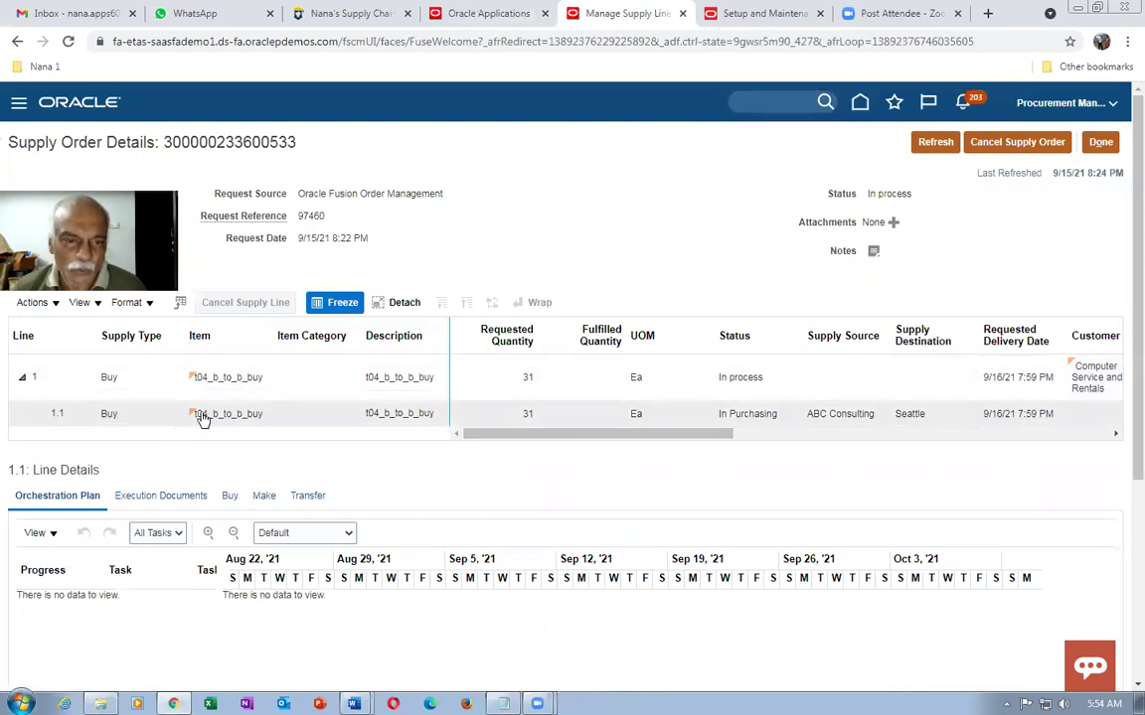
{"action": "left_click", "coordinate": [19, 414]}
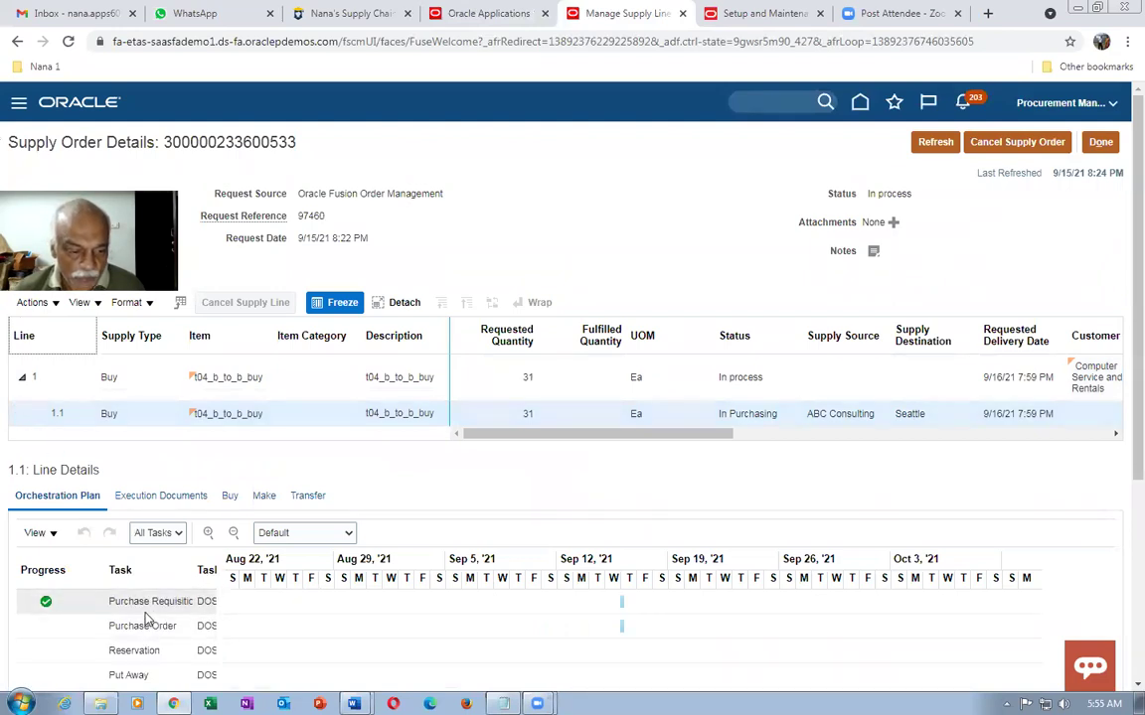
{"action": "scroll", "coordinate": [1123, 467], "scroll_direction": "down", "scroll_amount": 1}
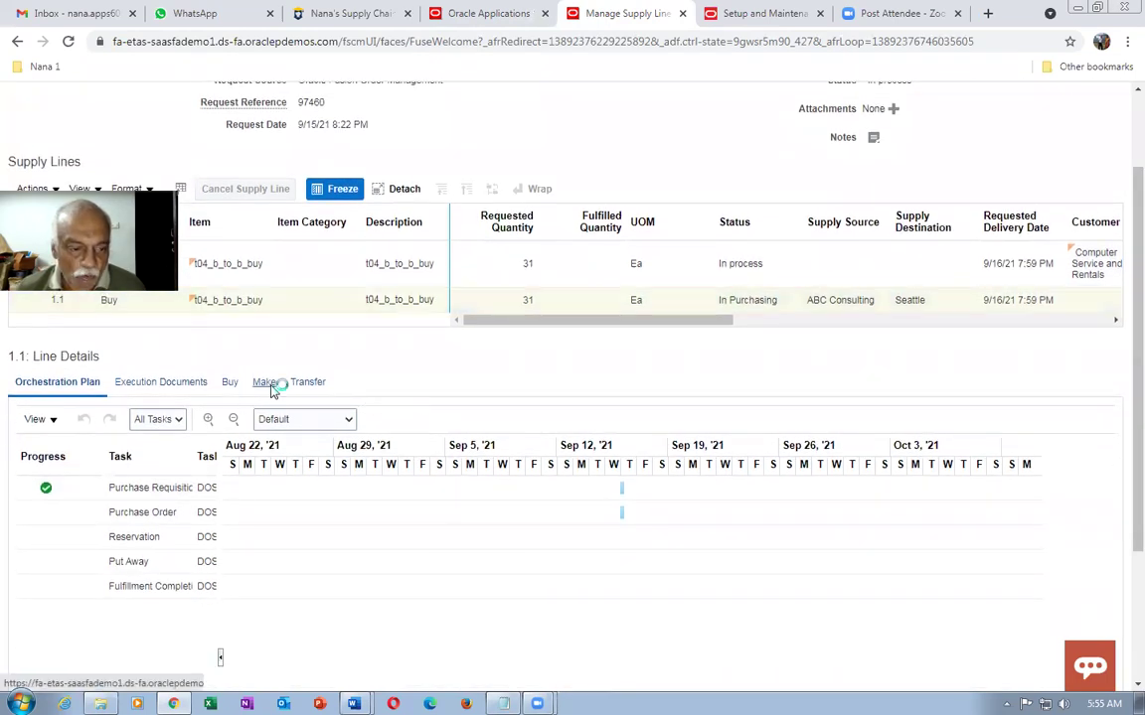
Step: Review line 1.1's Make, Transfer and Buy details, its orchestration plan with a widened Task column, and its execution documents
{"action": "left_click", "coordinate": [266, 385]}
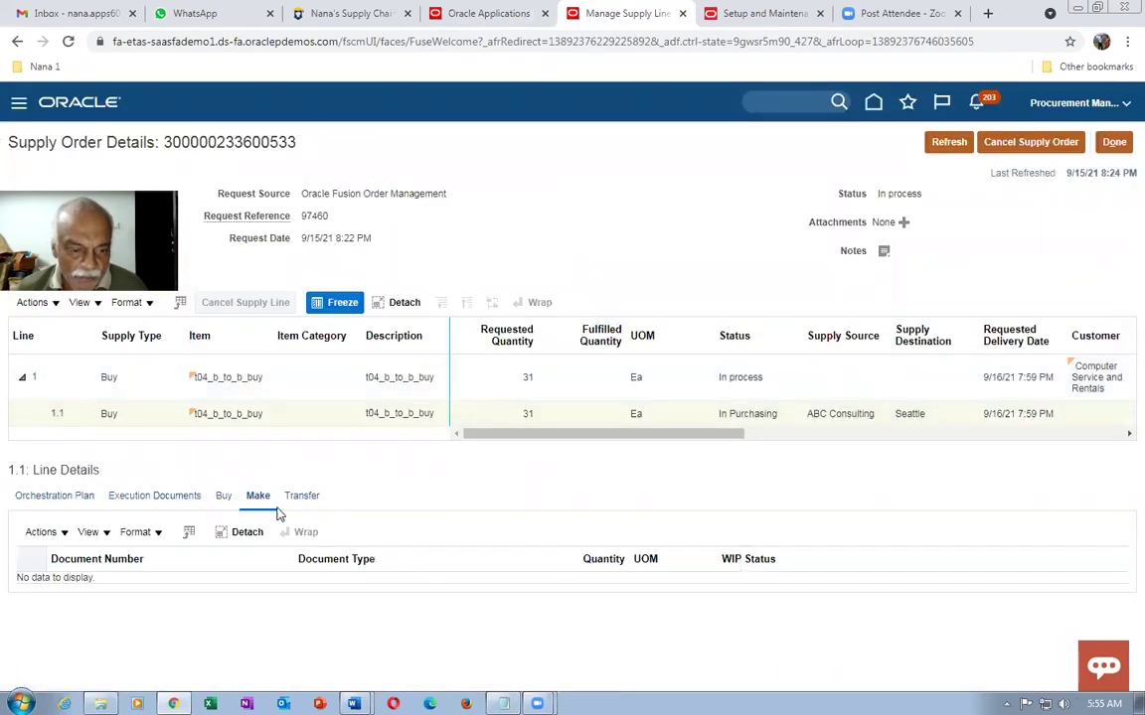
{"action": "left_click", "coordinate": [300, 497]}
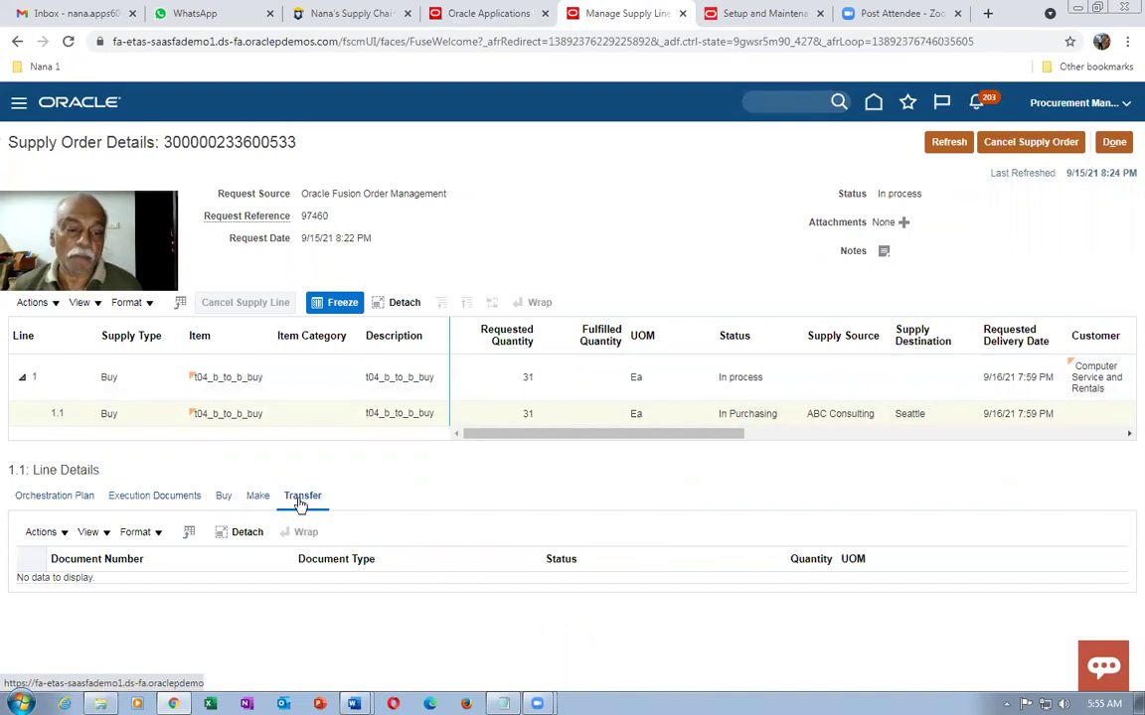
{"action": "left_click", "coordinate": [222, 494]}
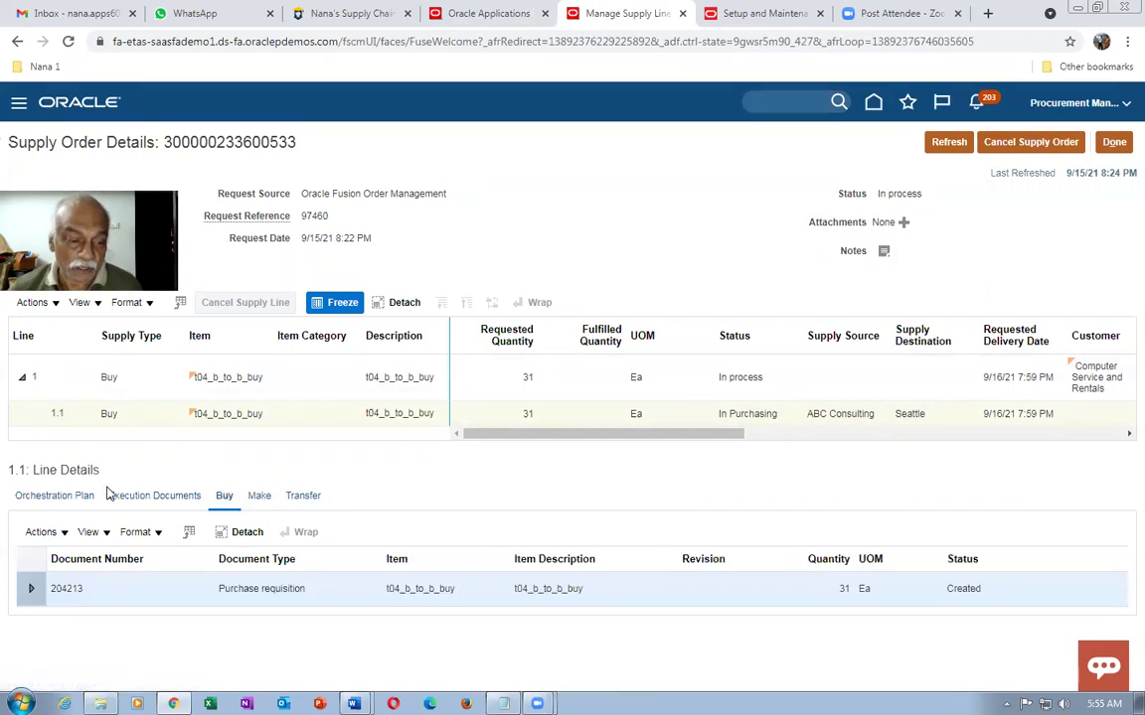
{"action": "left_click", "coordinate": [57, 499]}
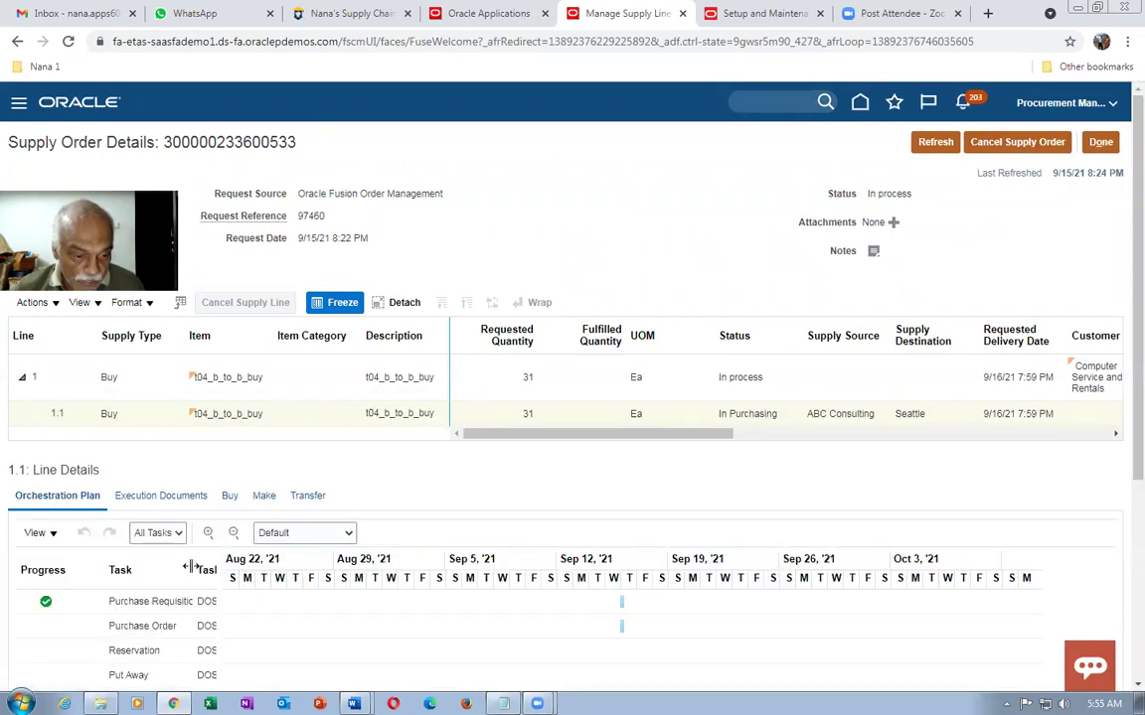
{"action": "left_click_drag", "start_coordinate": [189, 567], "coordinate": [220, 567]}
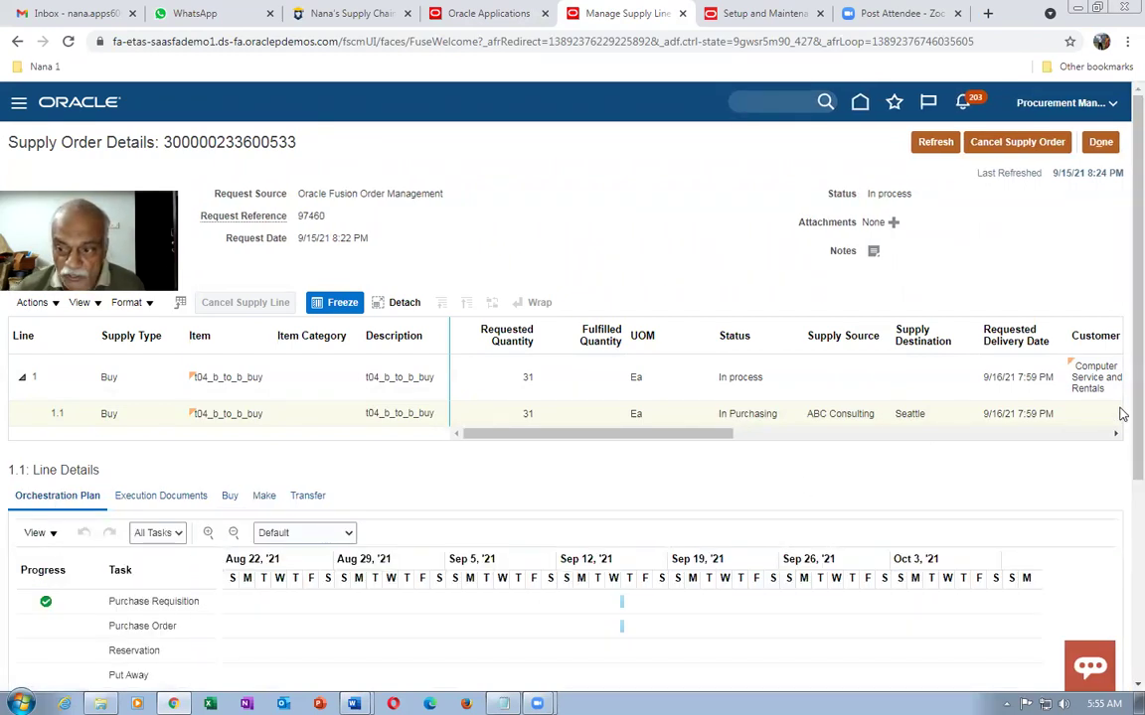
{"action": "scroll", "coordinate": [1120, 452], "scroll_direction": "down", "scroll_amount": 2}
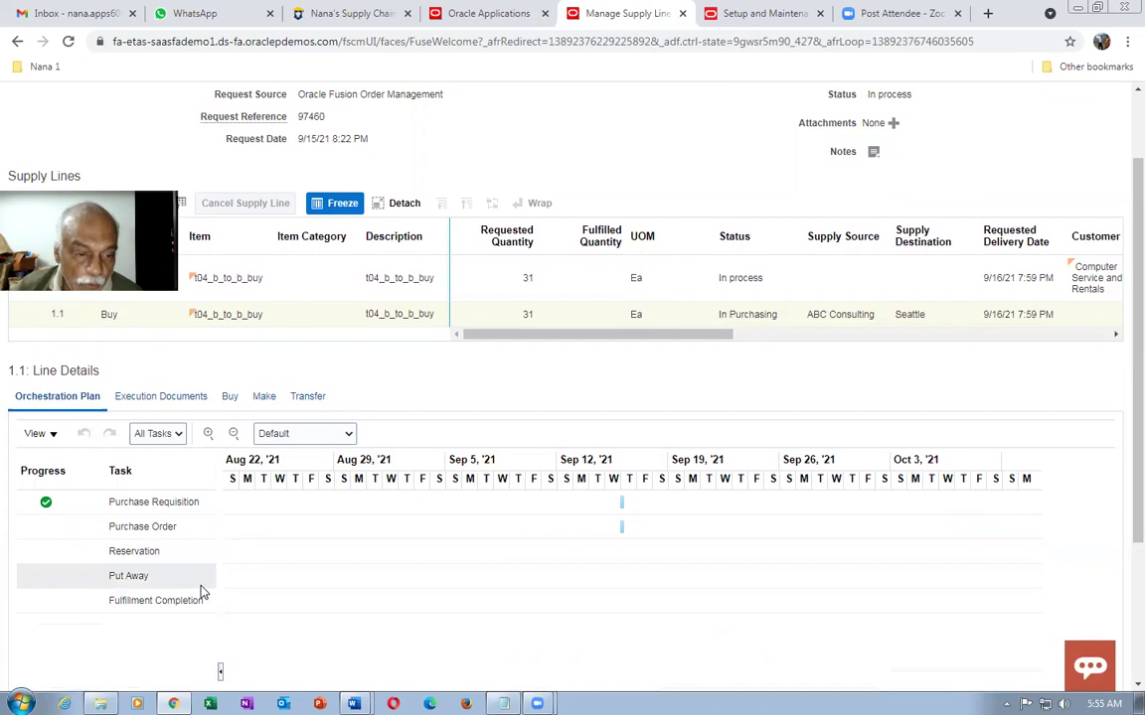
{"action": "left_click", "coordinate": [181, 398]}
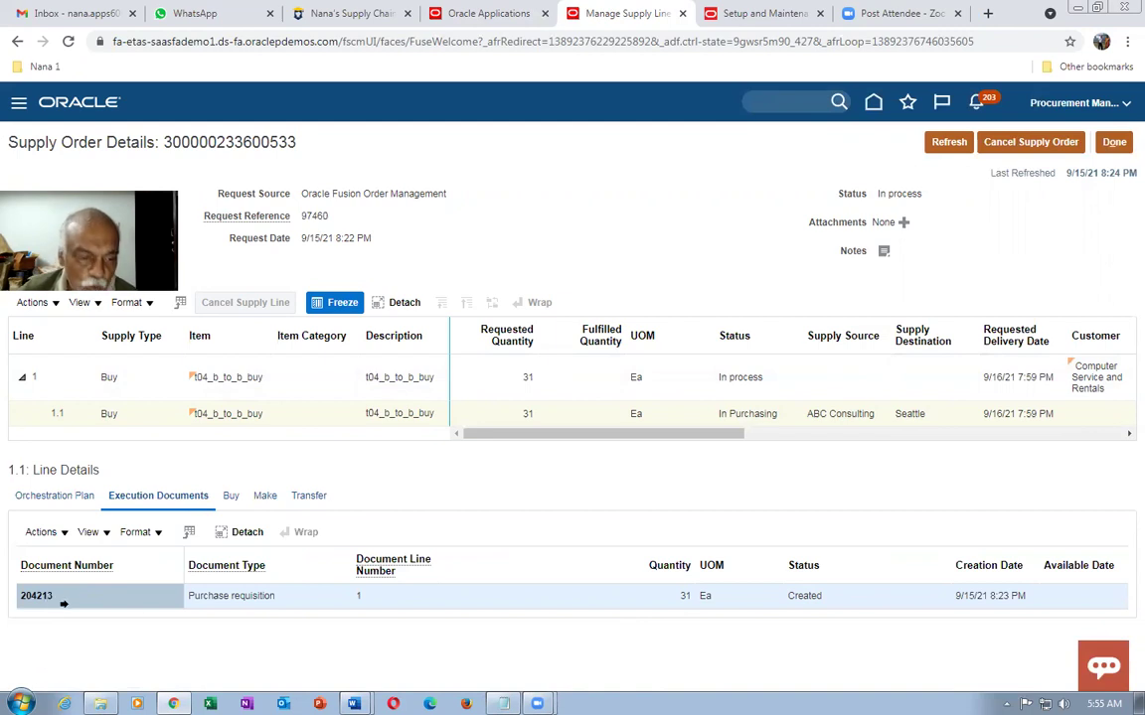
Step: Duplicate the supply order's browser tab and open Process Requisitions from the Purchase Orders work area under Procurement
{"action": "right_click", "coordinate": [622, 12]}
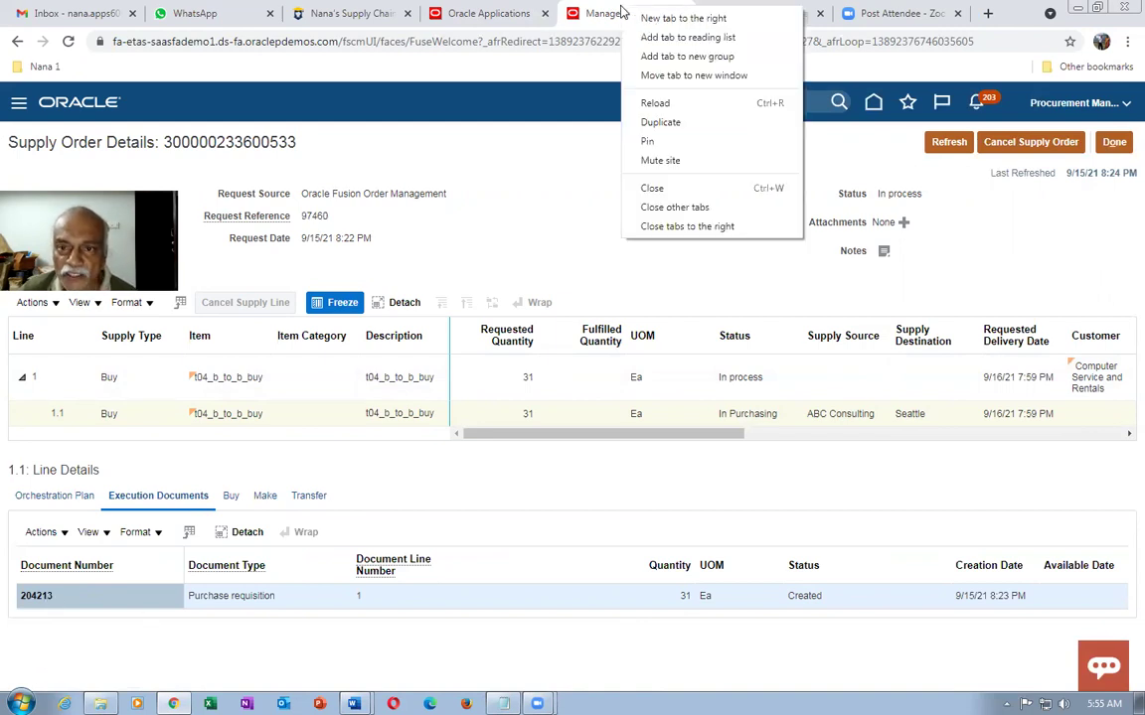
{"action": "left_click", "coordinate": [661, 122]}
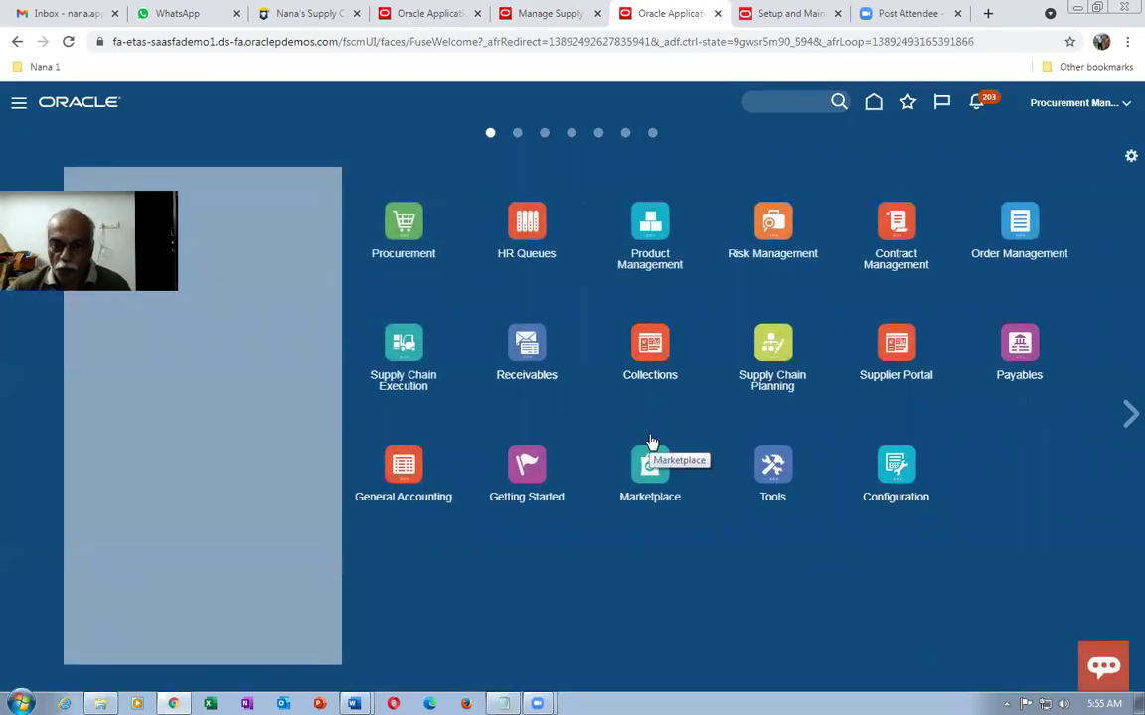
{"action": "left_click", "coordinate": [392, 235]}
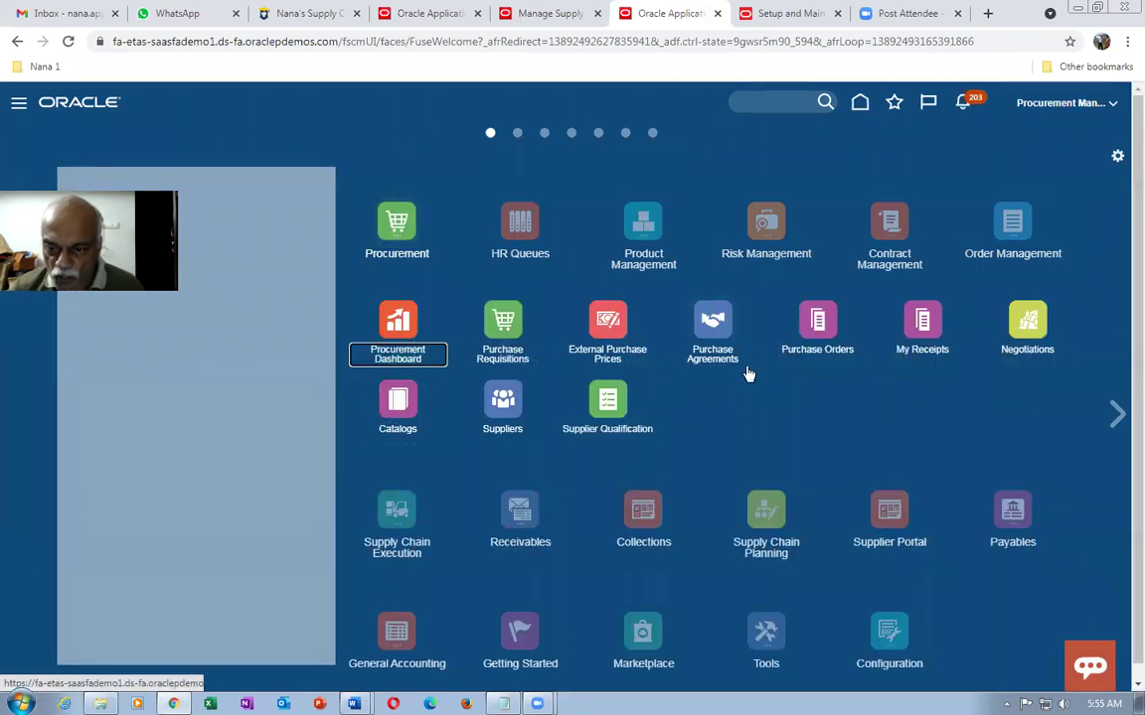
{"action": "left_click", "coordinate": [801, 320]}
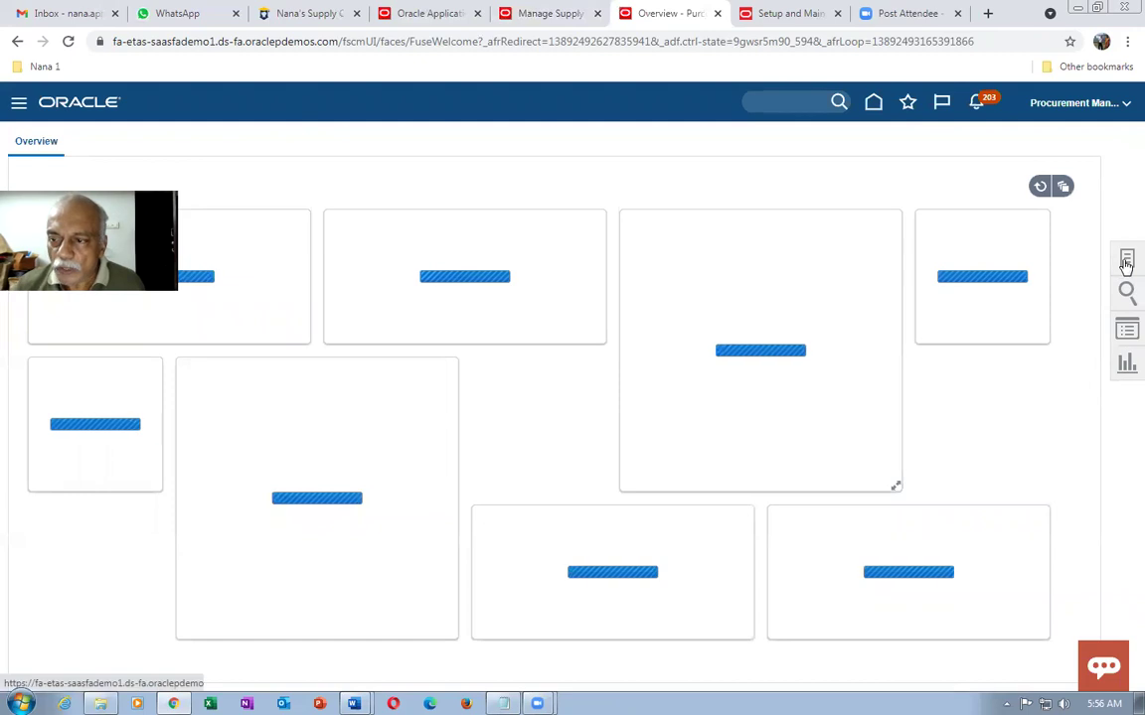
{"action": "left_click", "coordinate": [1126, 260]}
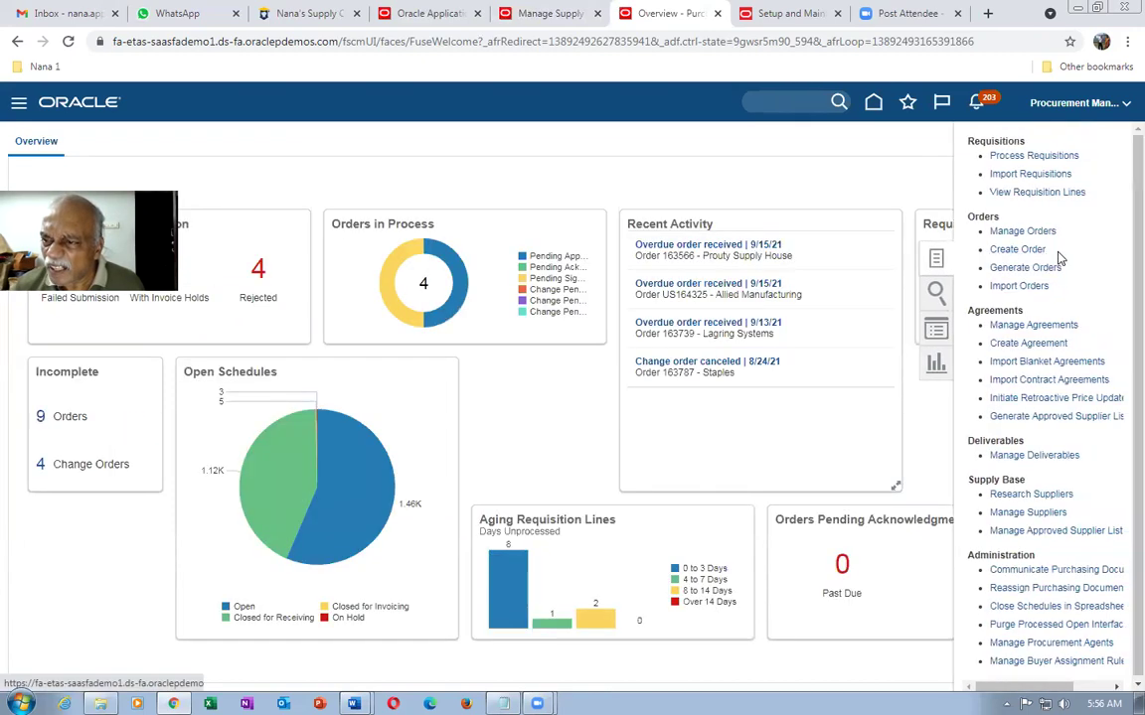
{"action": "left_click", "coordinate": [1034, 155]}
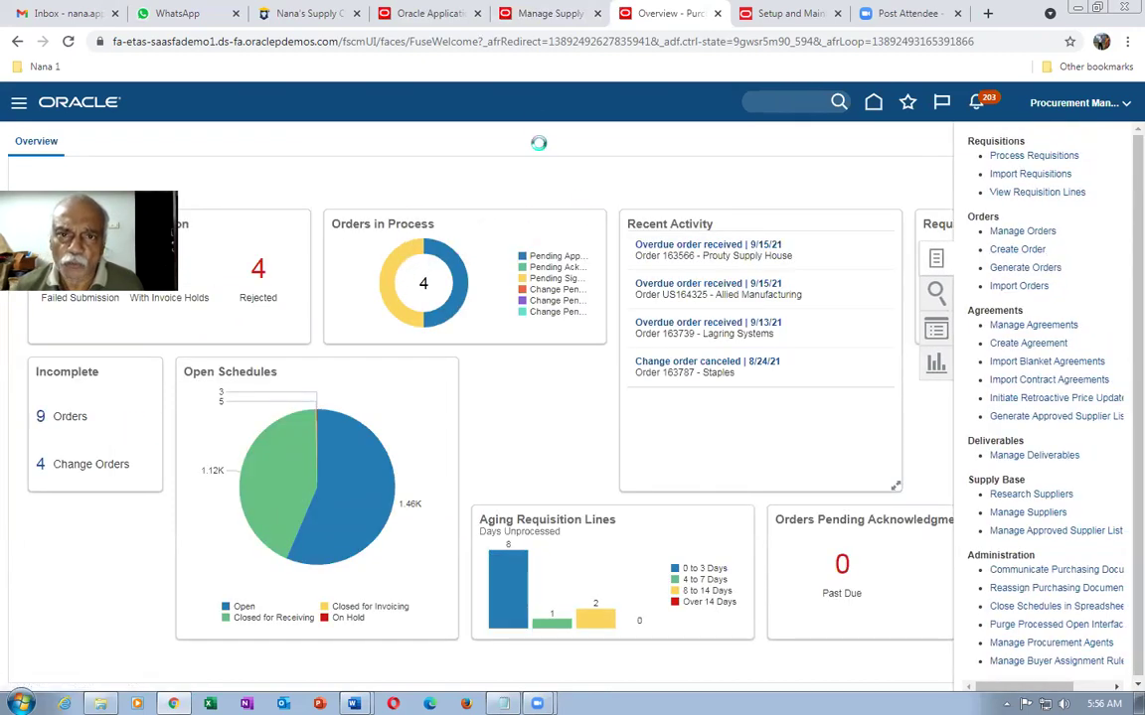
Step: Check the requisition number in the supply order's execution documents and search Process Requisitions for it with the buyer filter cleared
{"action": "left_click", "coordinate": [538, 14]}
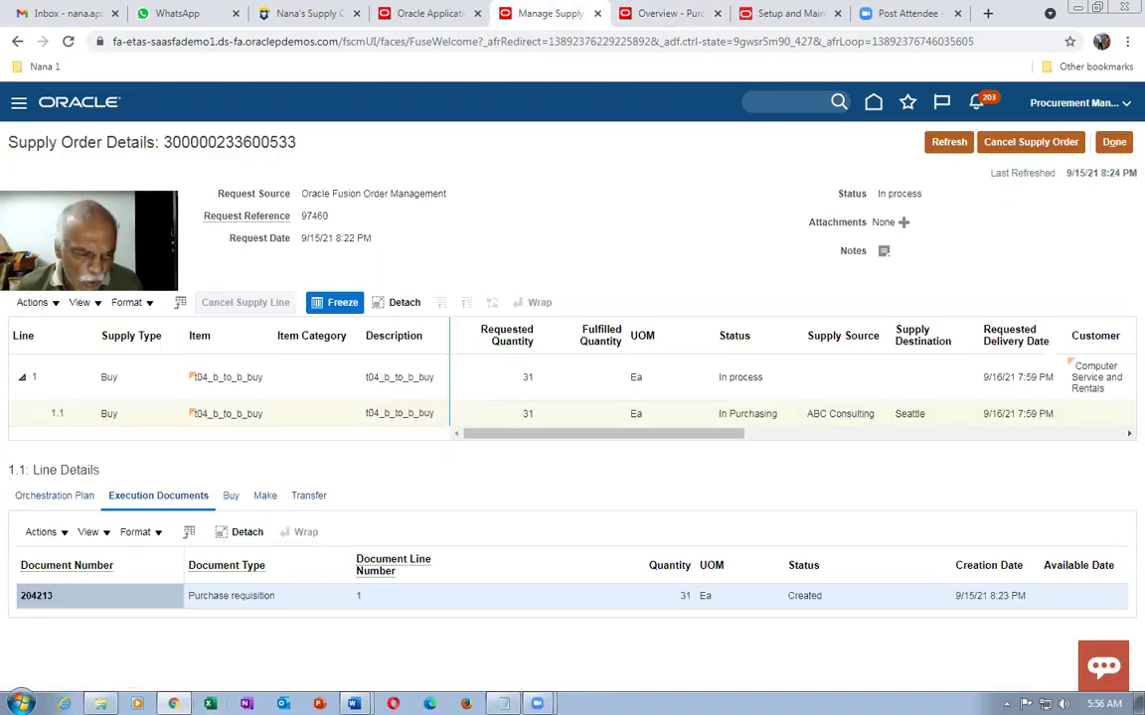
{"action": "left_click", "coordinate": [664, 14]}
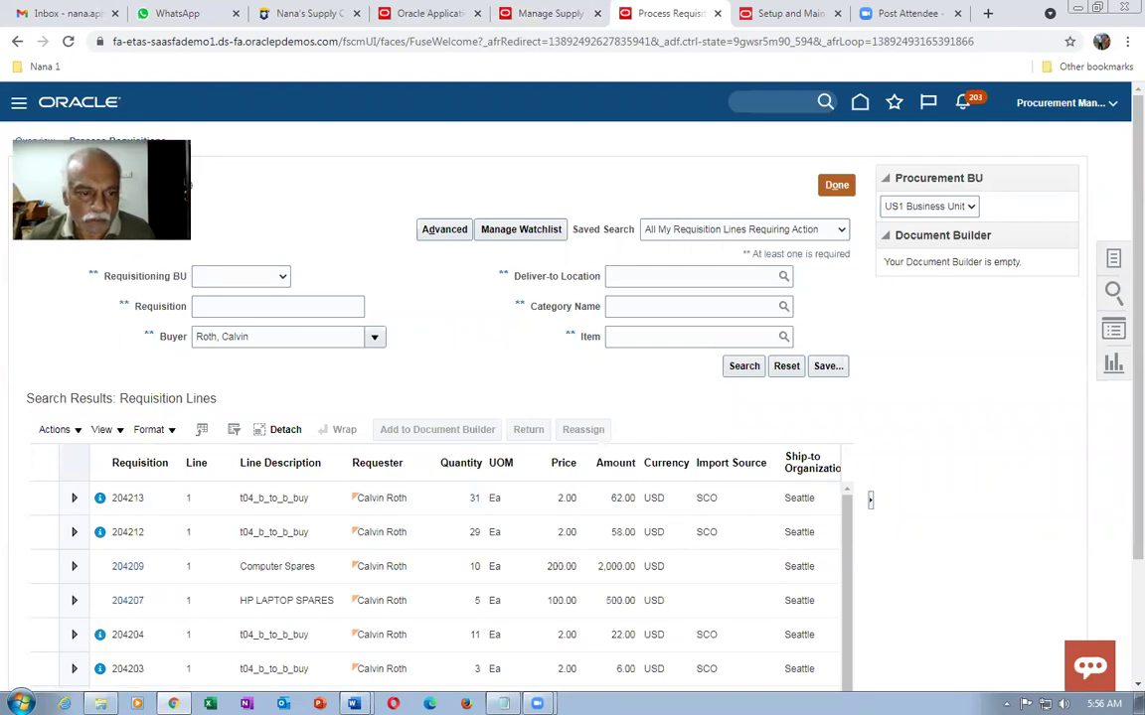
{"action": "left_click", "coordinate": [239, 309]}
{"action": "type", "text": "204213"}
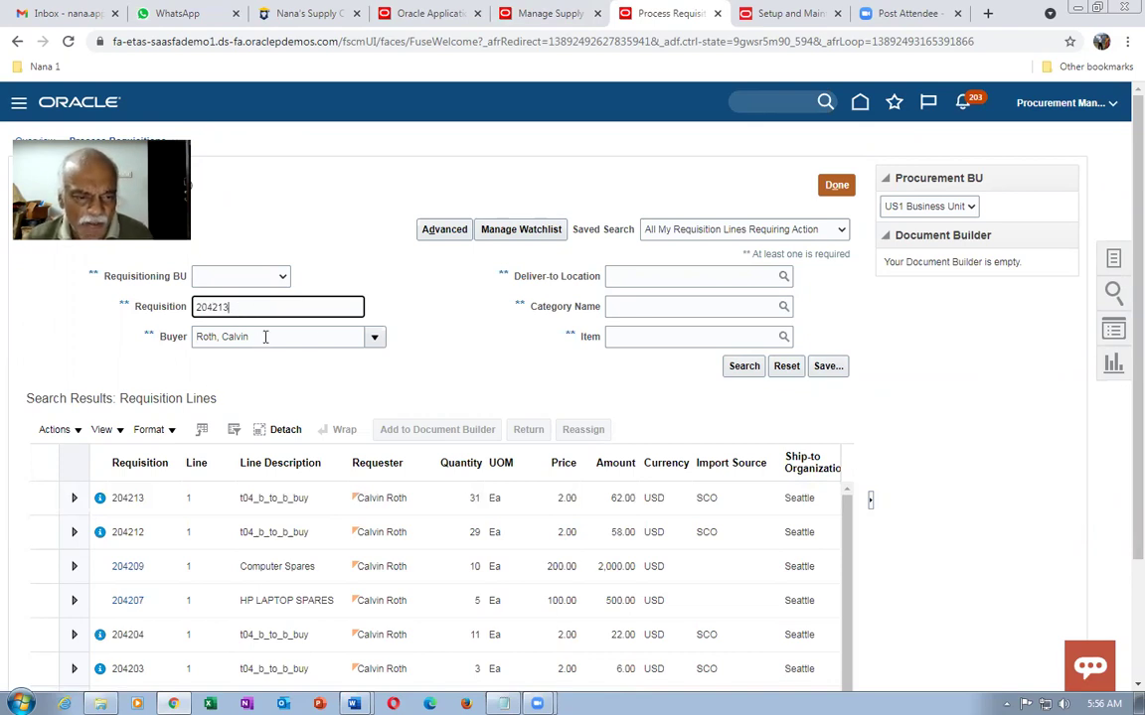
{"action": "key", "text": "Tab"}
{"action": "key", "text": "Home"}
{"action": "key", "text": "Delete"}
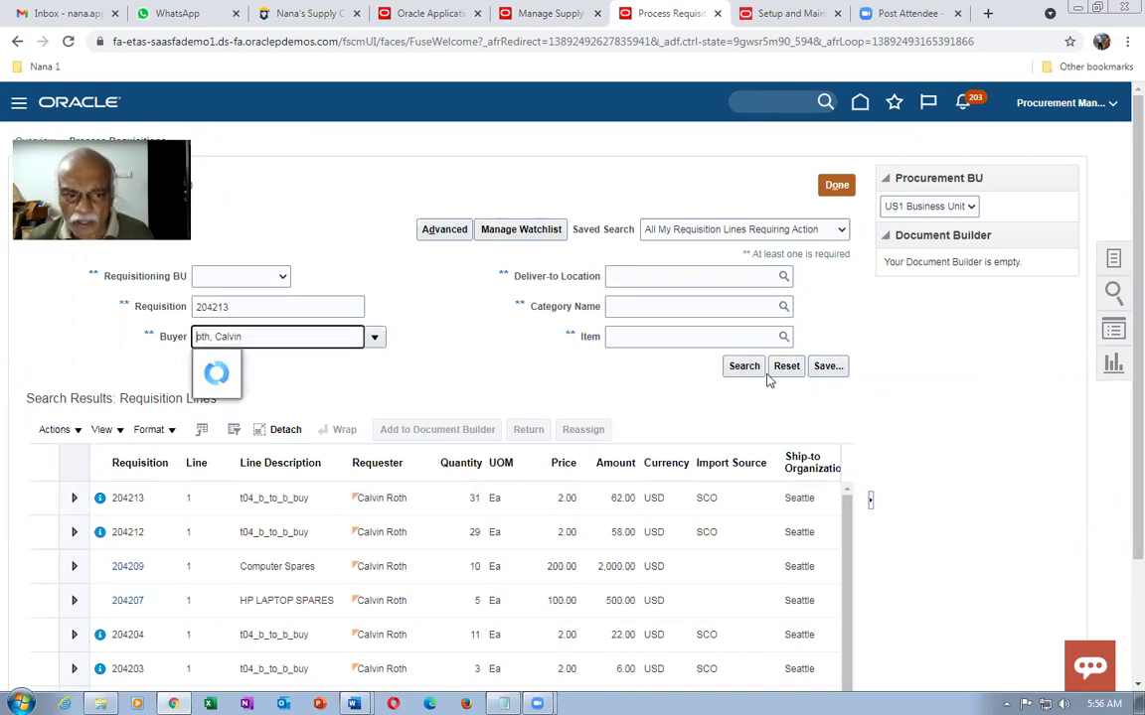
{"action": "left_click_drag", "start_coordinate": [257, 334], "coordinate": [102, 370]}
{"action": "key", "text": "Delete"}
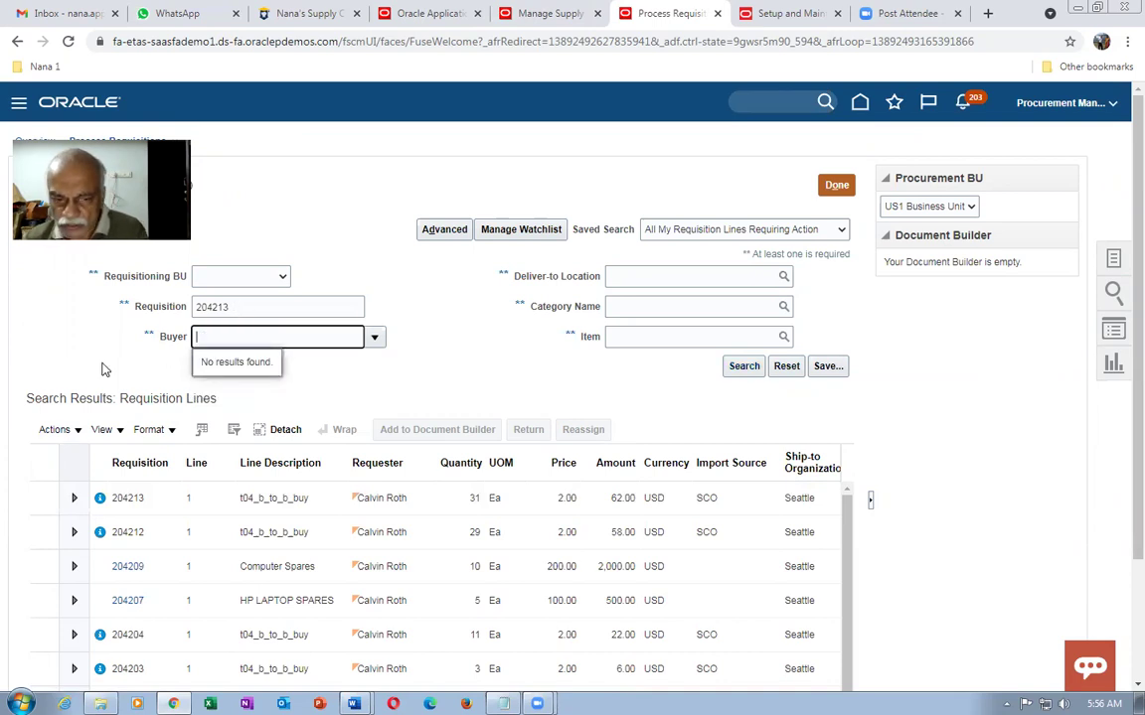
{"action": "left_click", "coordinate": [740, 369]}
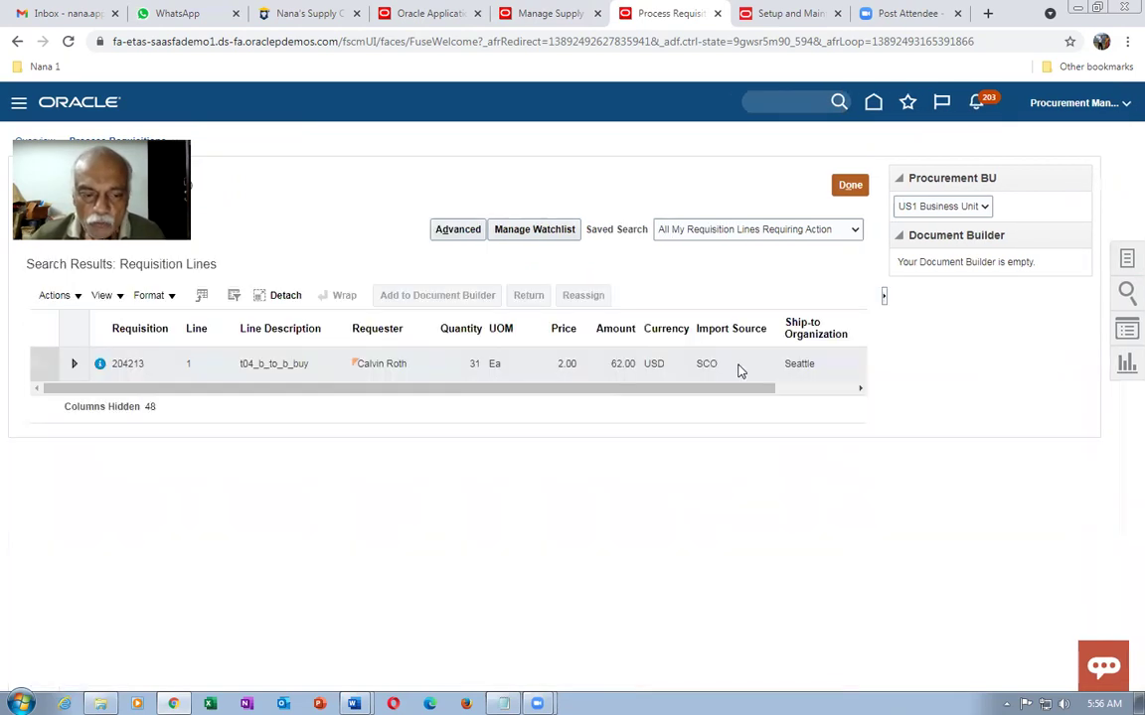
Step: Read the information note attached to the t04_b_to_b_buy requisition line and close it
{"action": "left_click", "coordinate": [102, 367]}
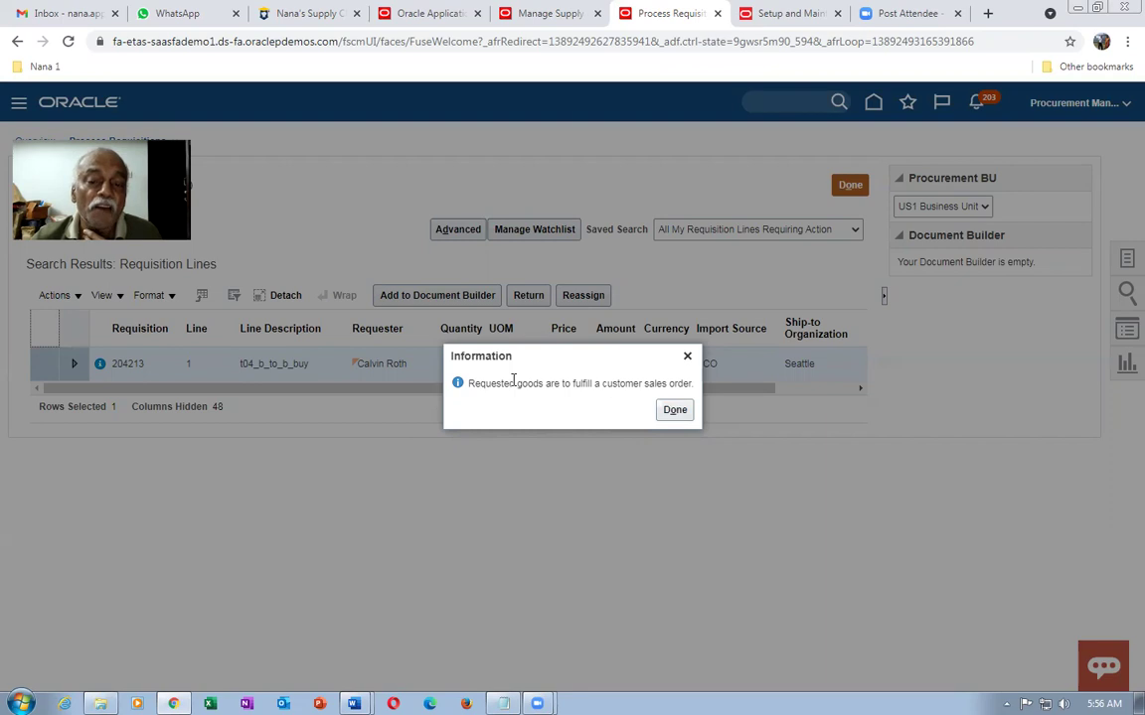
{"action": "left_click_drag", "start_coordinate": [481, 384], "coordinate": [643, 403]}
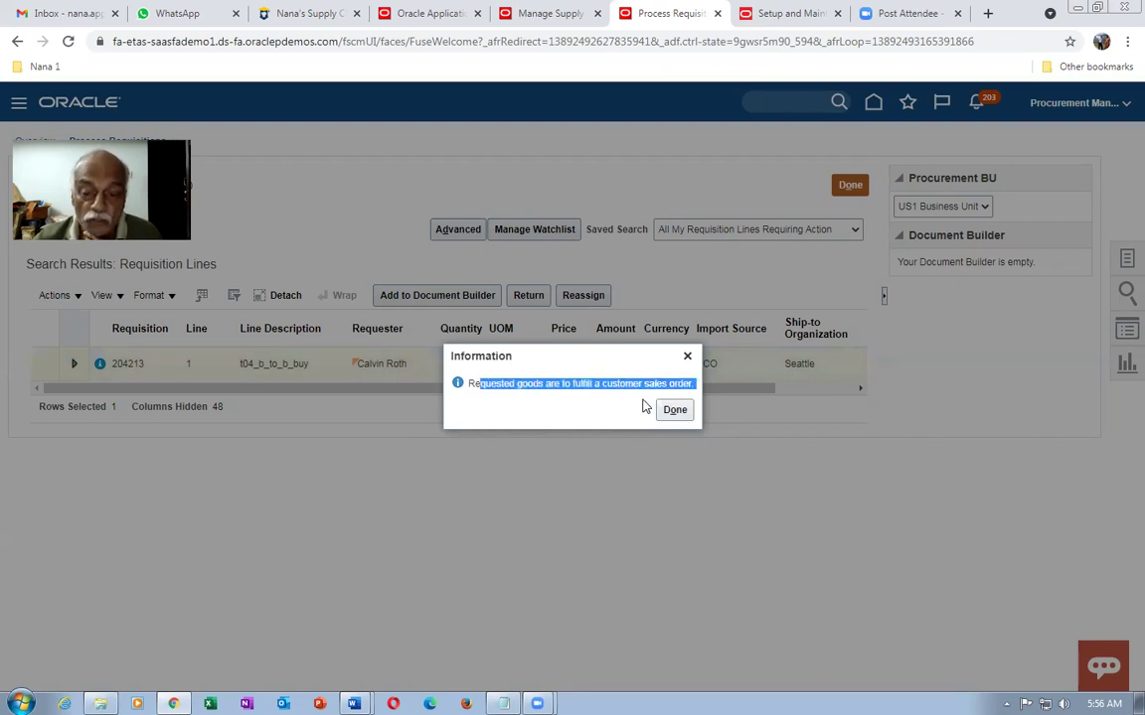
{"action": "left_click", "coordinate": [664, 410]}
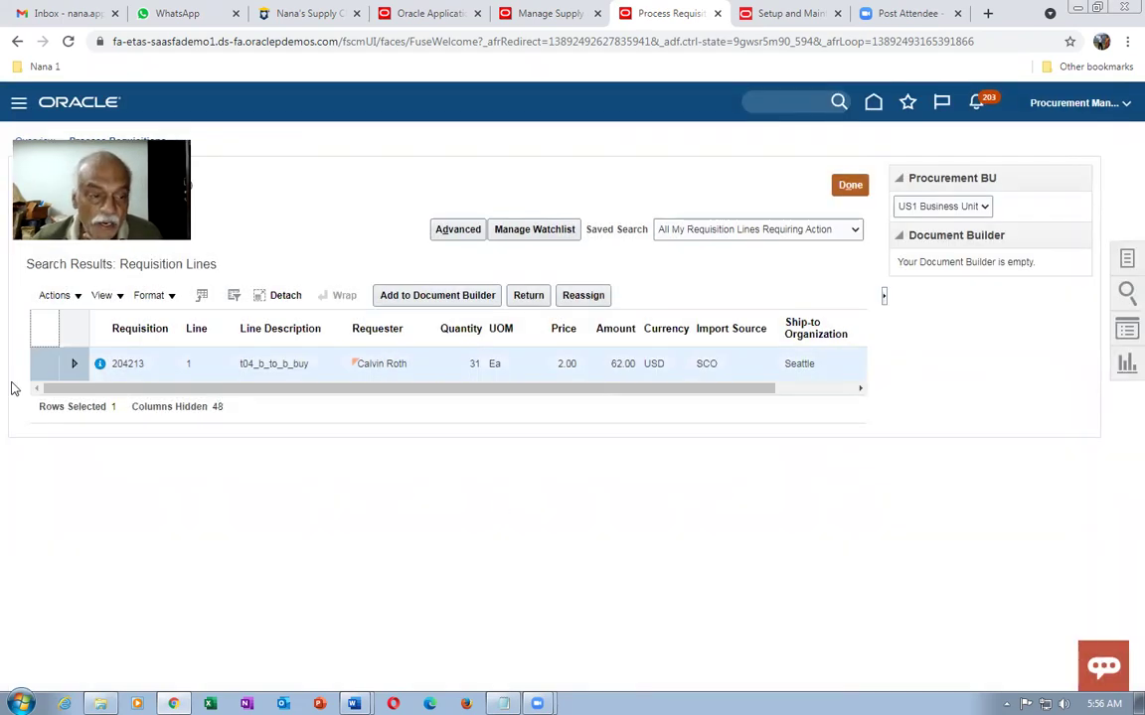
Step: Create a new purchase order for ABC Consulting, site ABC US1, from the requisition line through the Document Builder, and copy its order number
{"action": "left_click", "coordinate": [418, 298]}
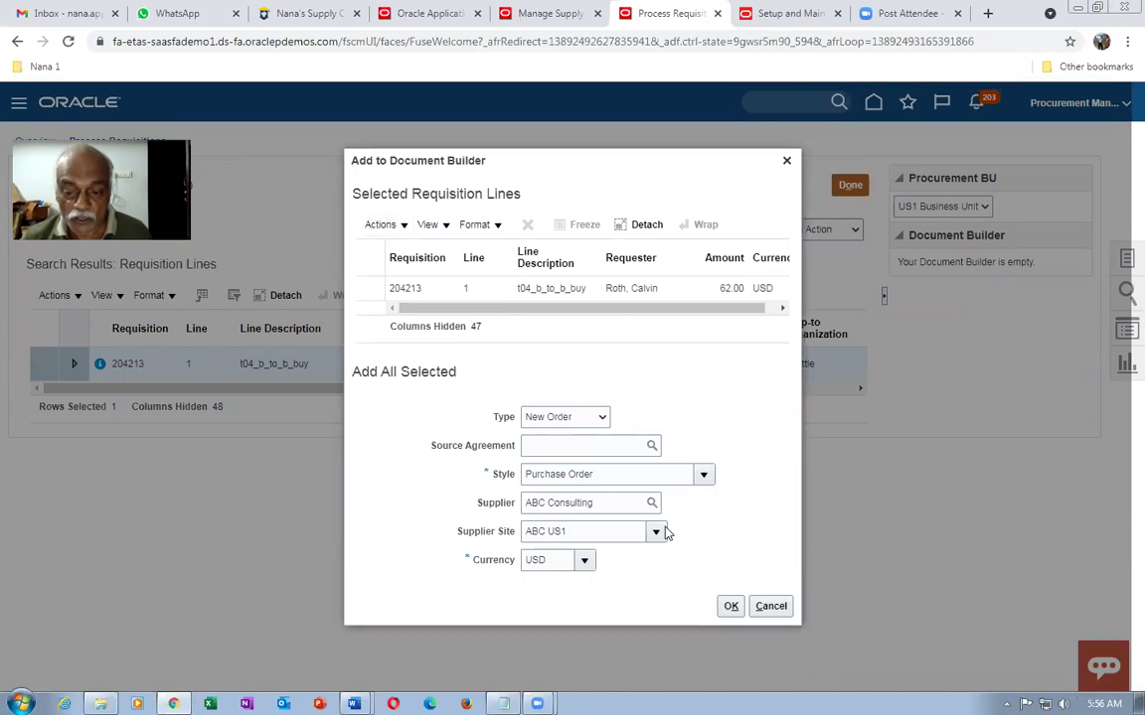
{"action": "left_click", "coordinate": [735, 615]}
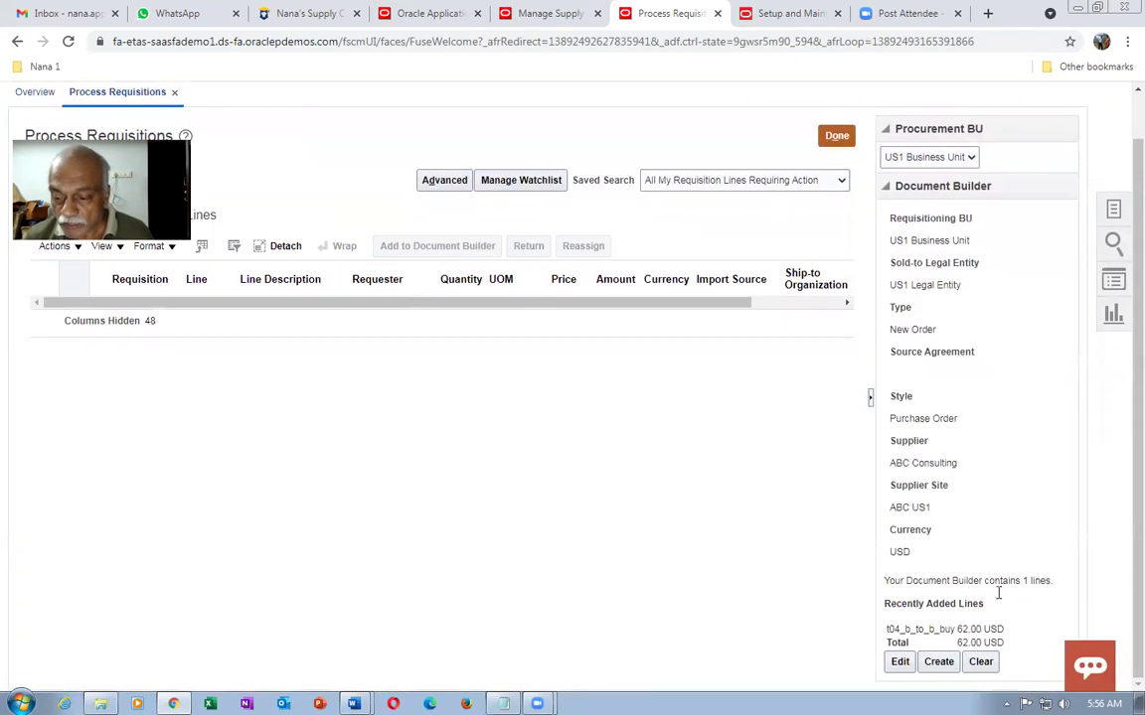
{"action": "left_click", "coordinate": [941, 662]}
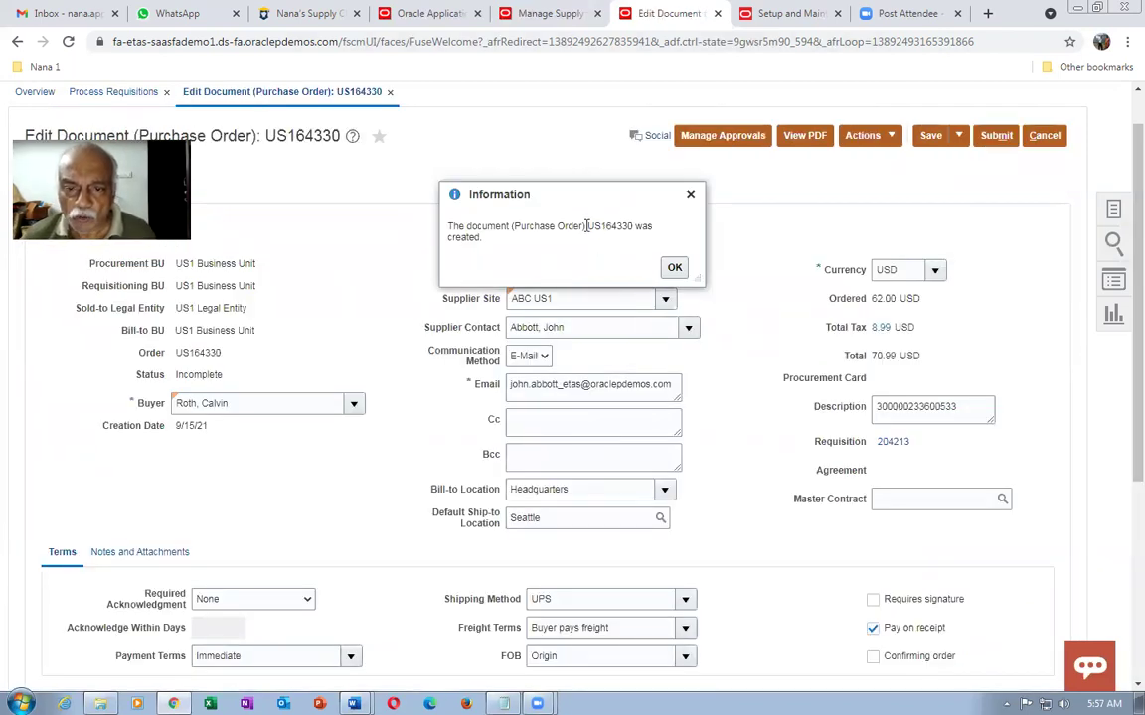
{"action": "left_click_drag", "start_coordinate": [586, 225], "coordinate": [631, 226]}
{"action": "key", "text": "ctrl+c"}
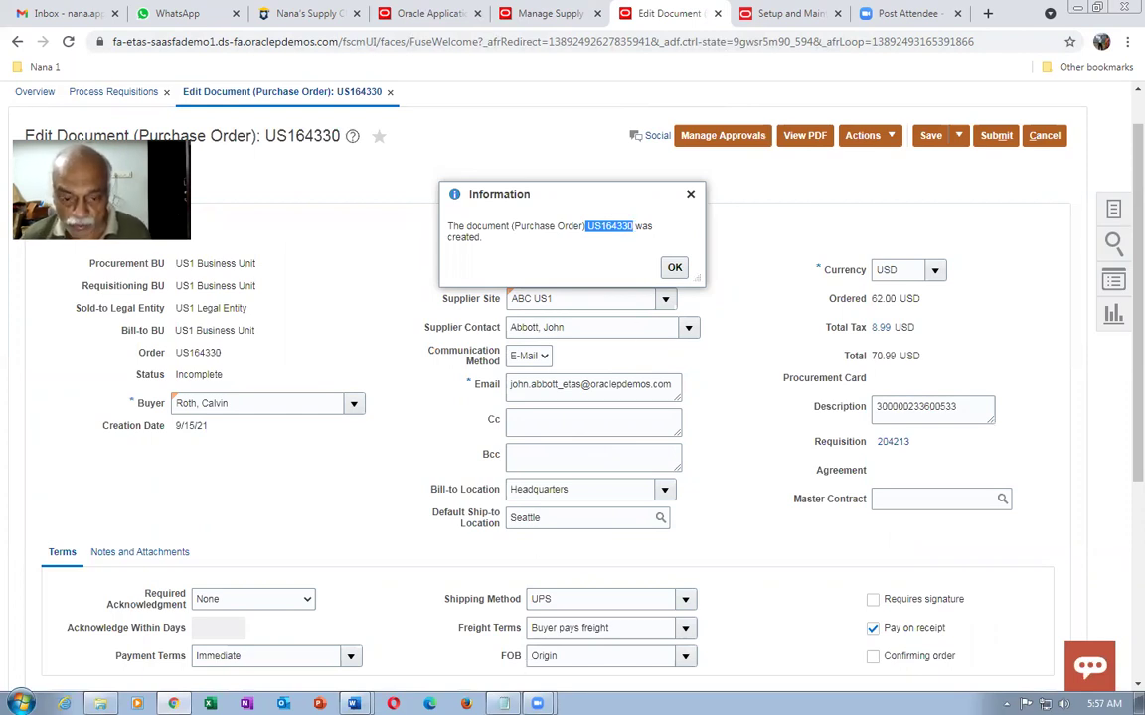
Step: In Notepad, label the noted number "PR" and paste the copied purchase order number below it, labelled "Po"
{"action": "key", "text": "alt+Tab"}
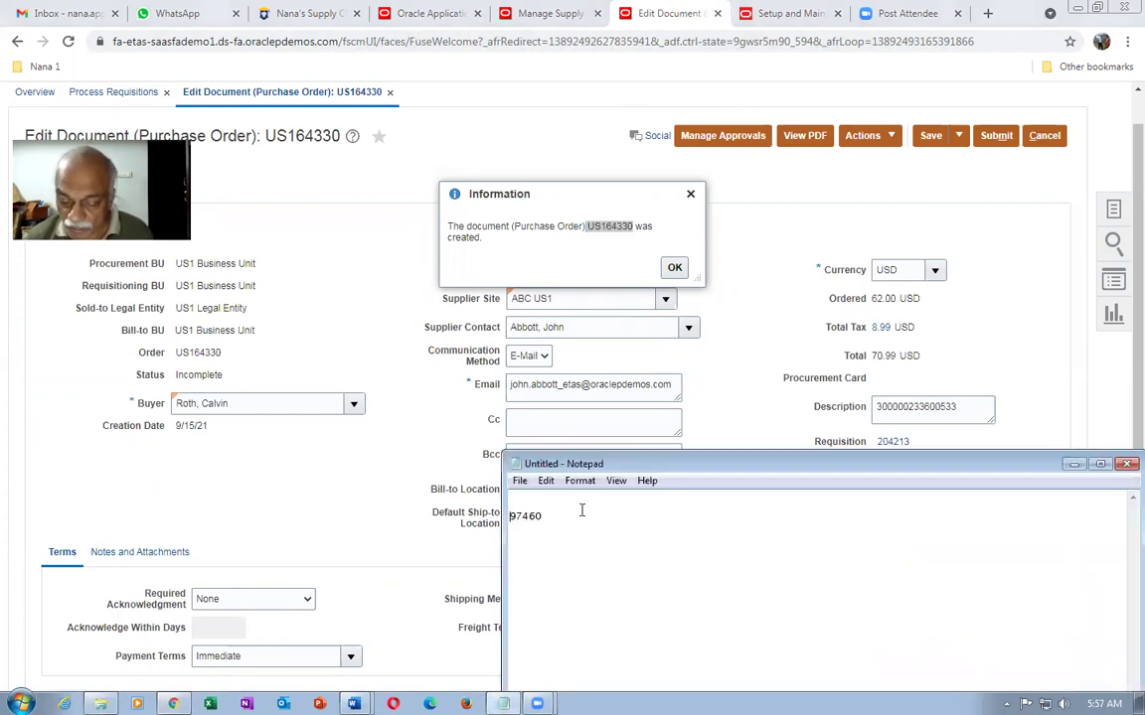
{"action": "type", "text": "PR"}
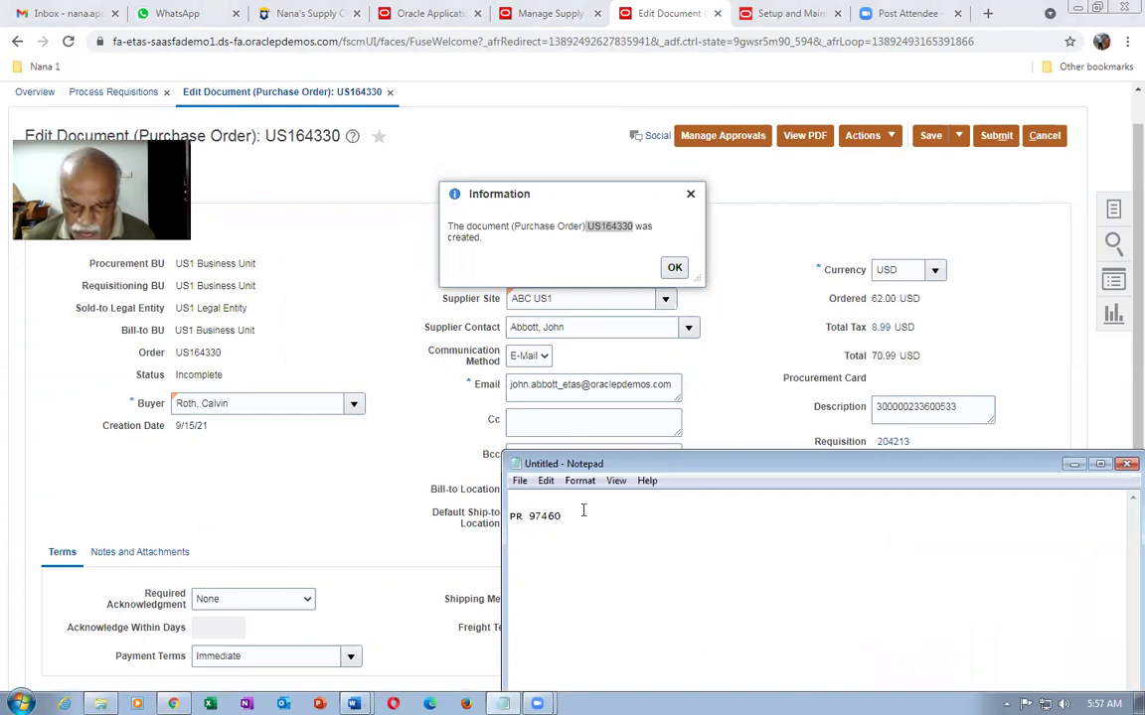
{"action": "key", "text": "Return"}
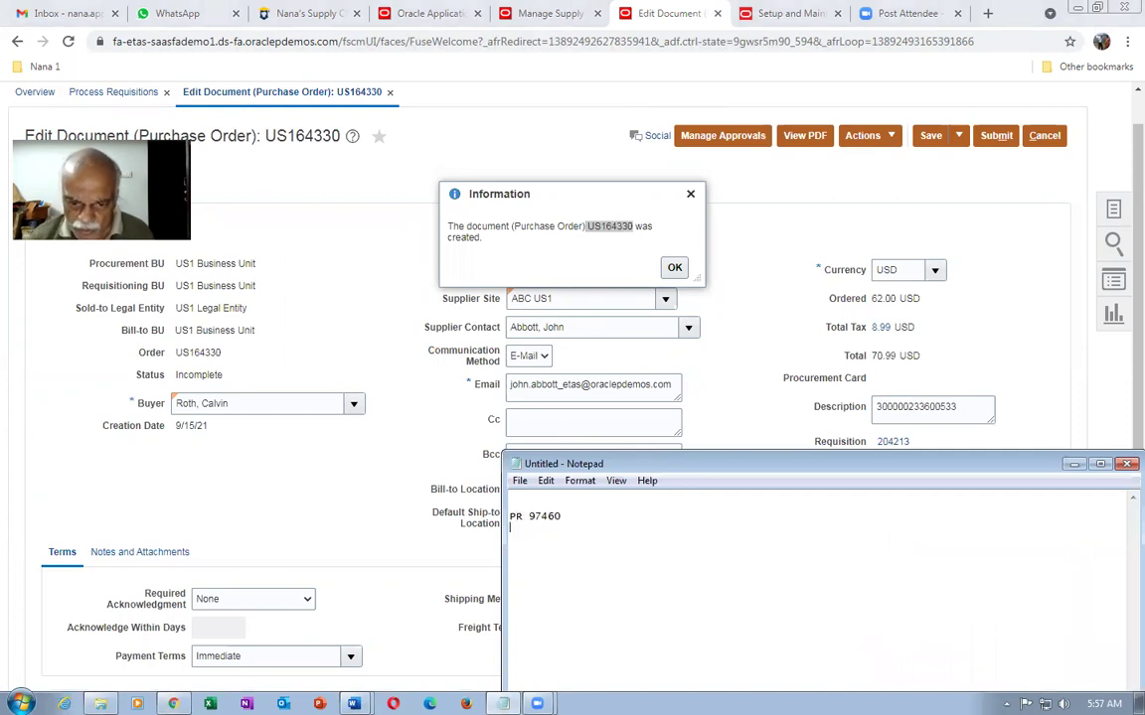
{"action": "type", "text": "Poi"}
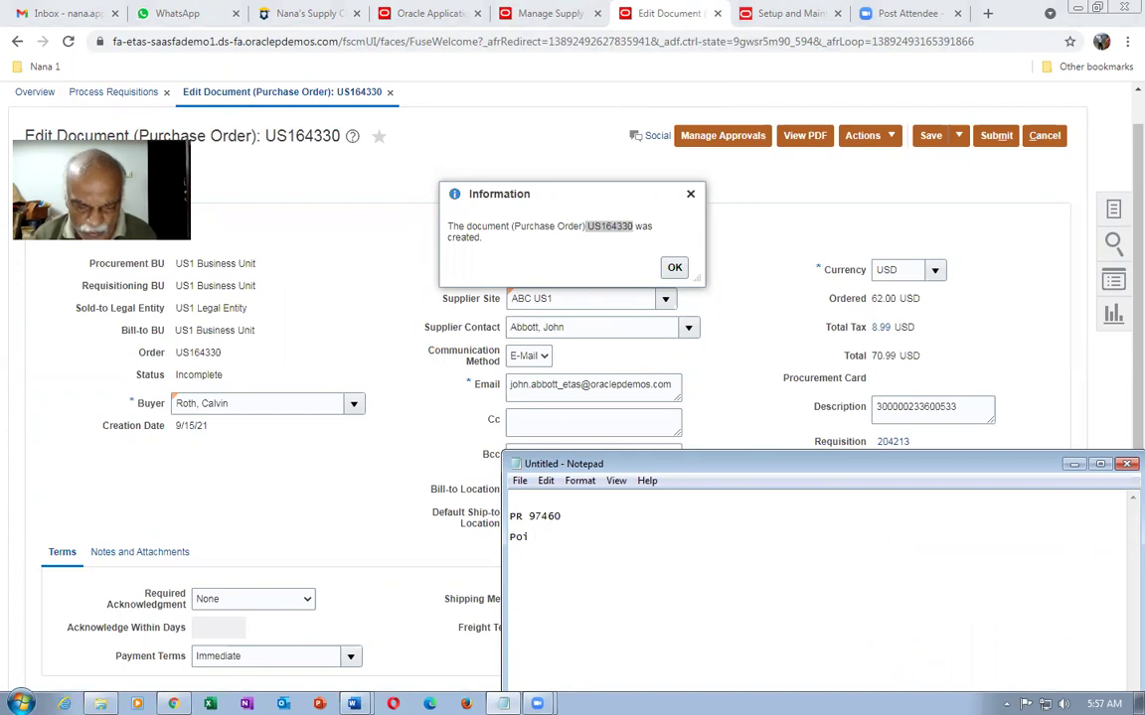
{"action": "key", "text": "ctrl+v"}
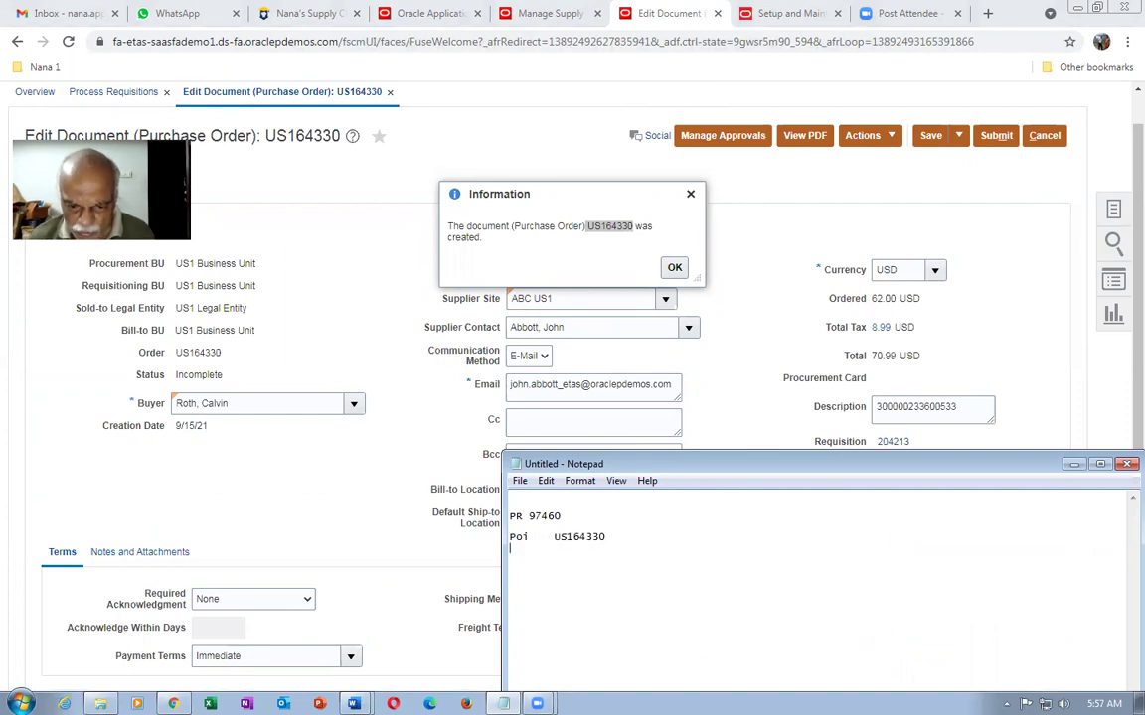
{"action": "key", "text": "BackSpace"}
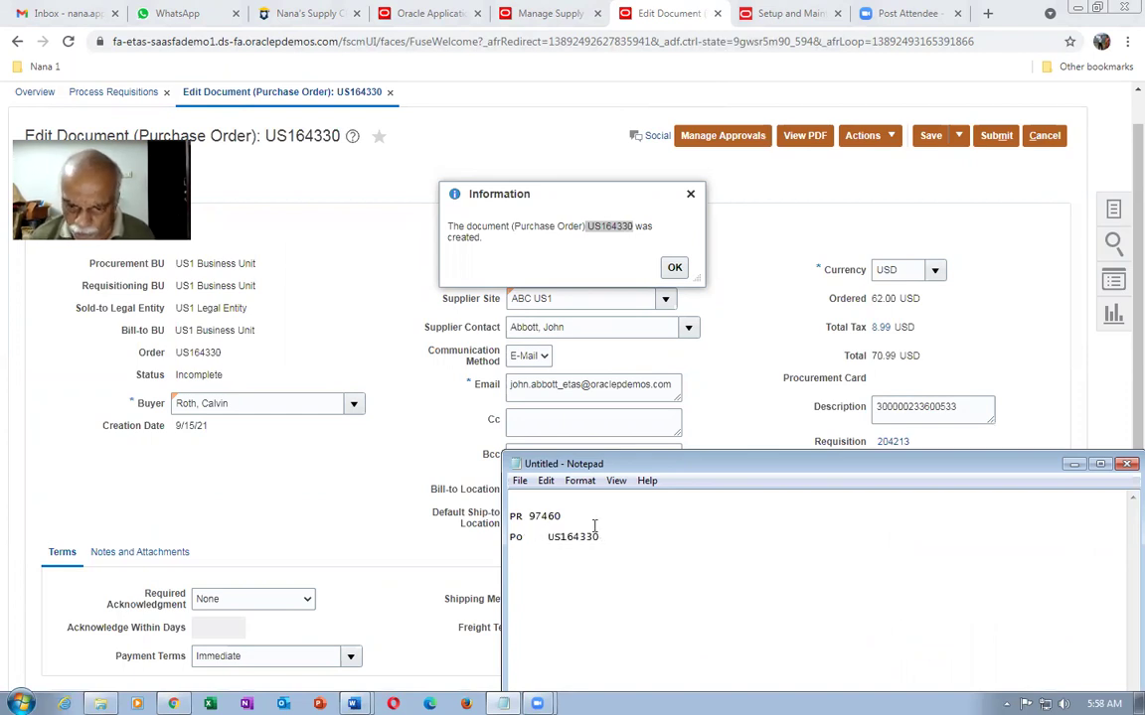
Step: Dismiss the creation message and examine the t04_b_to_b_buy line's schedule, including its delivery, back-to-back and receiving details
{"action": "left_click", "coordinate": [674, 267]}
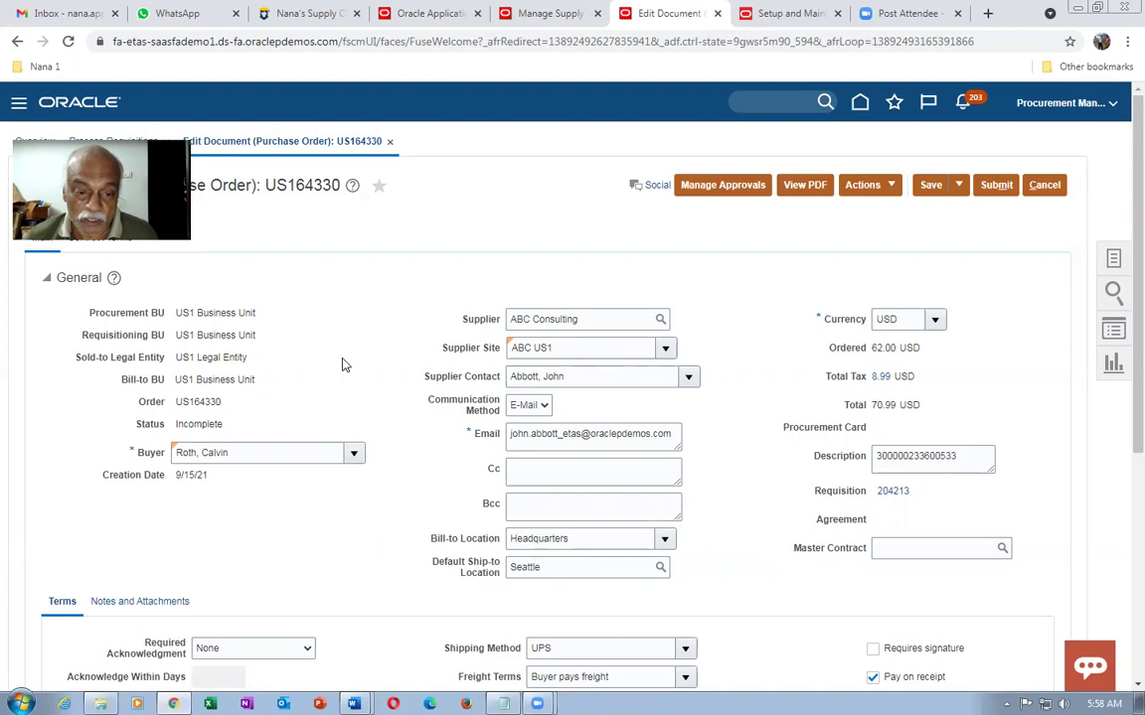
{"action": "scroll", "coordinate": [340, 365], "scroll_direction": "down", "scroll_amount": 5}
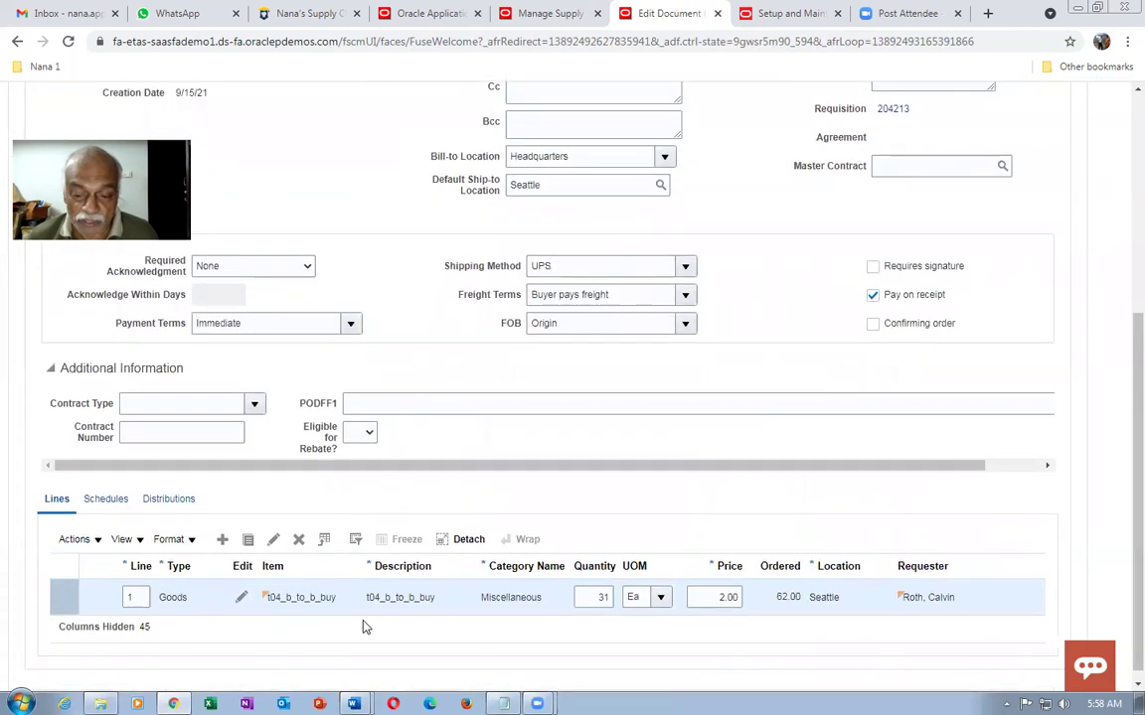
{"action": "left_click", "coordinate": [99, 500]}
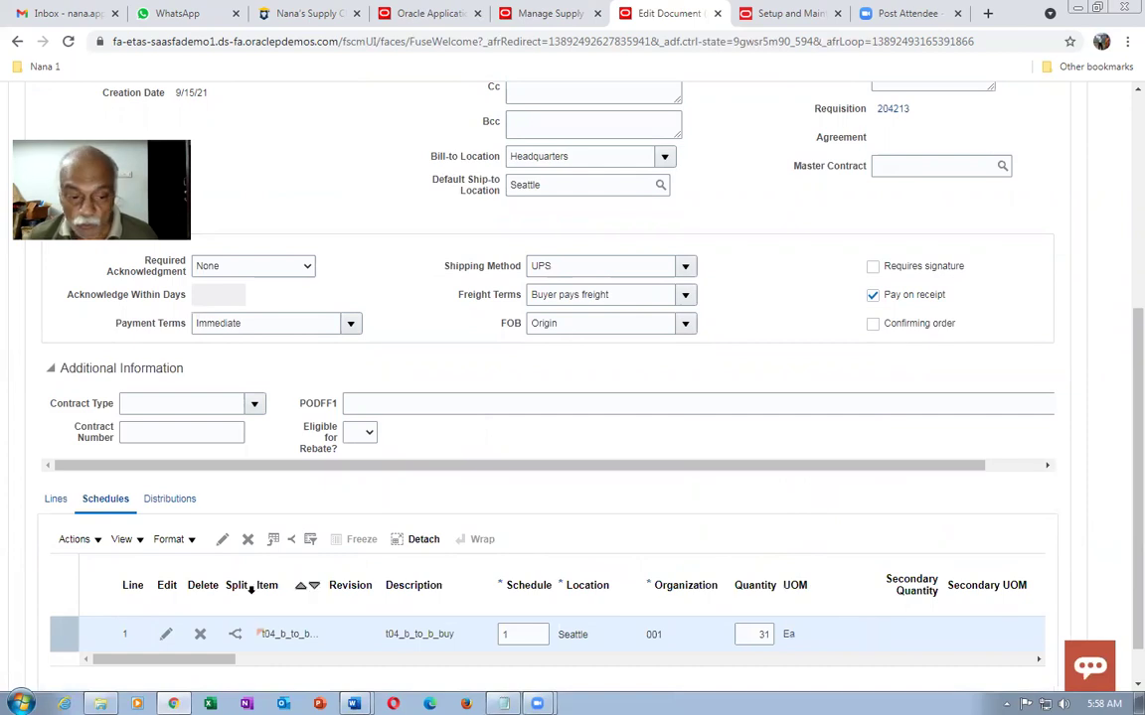
{"action": "left_click_drag", "start_coordinate": [133, 660], "coordinate": [207, 675]}
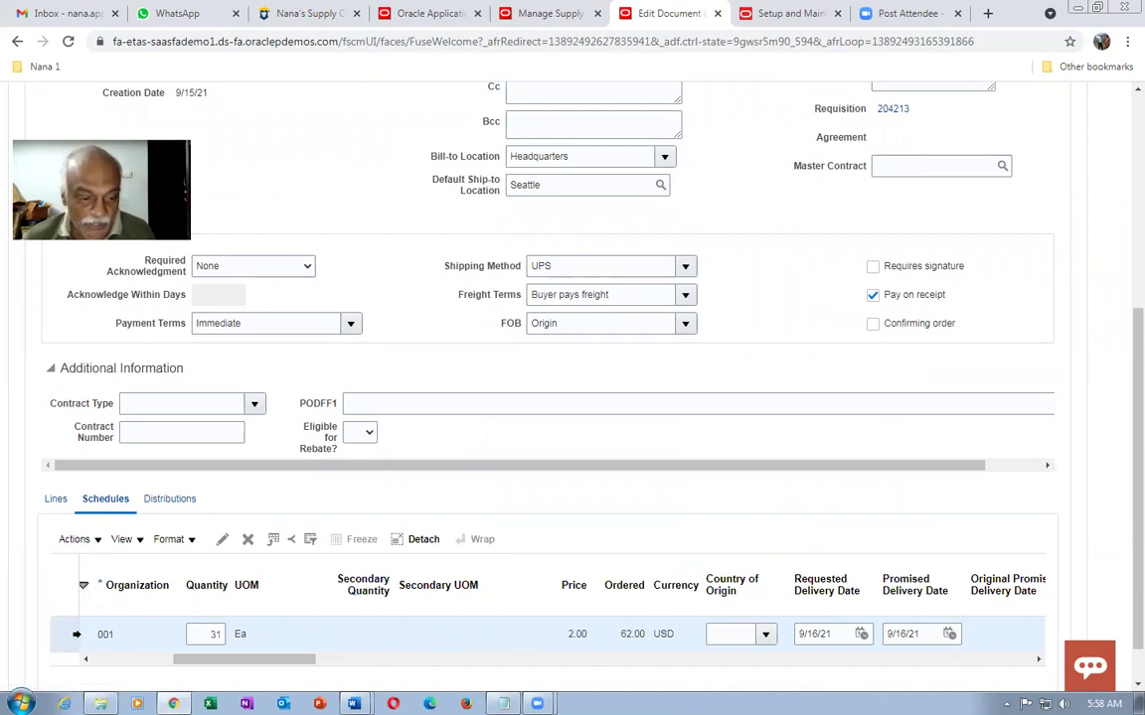
{"action": "left_click", "coordinate": [222, 539]}
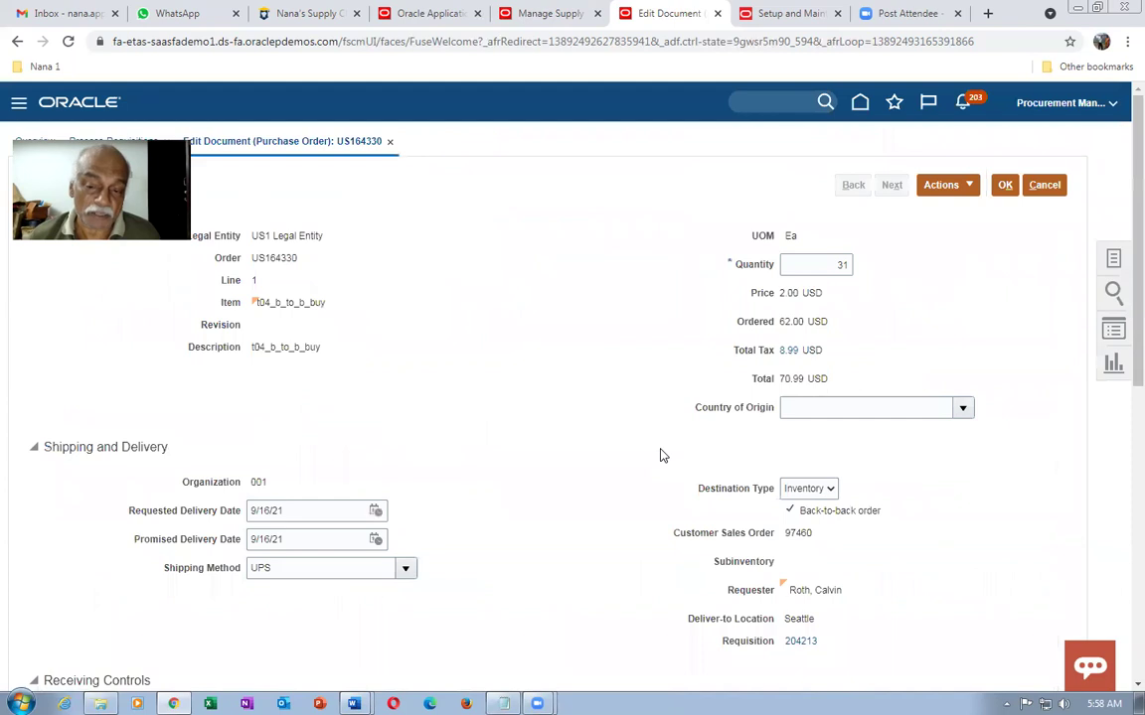
{"action": "scroll", "coordinate": [659, 455], "scroll_direction": "down", "scroll_amount": 4}
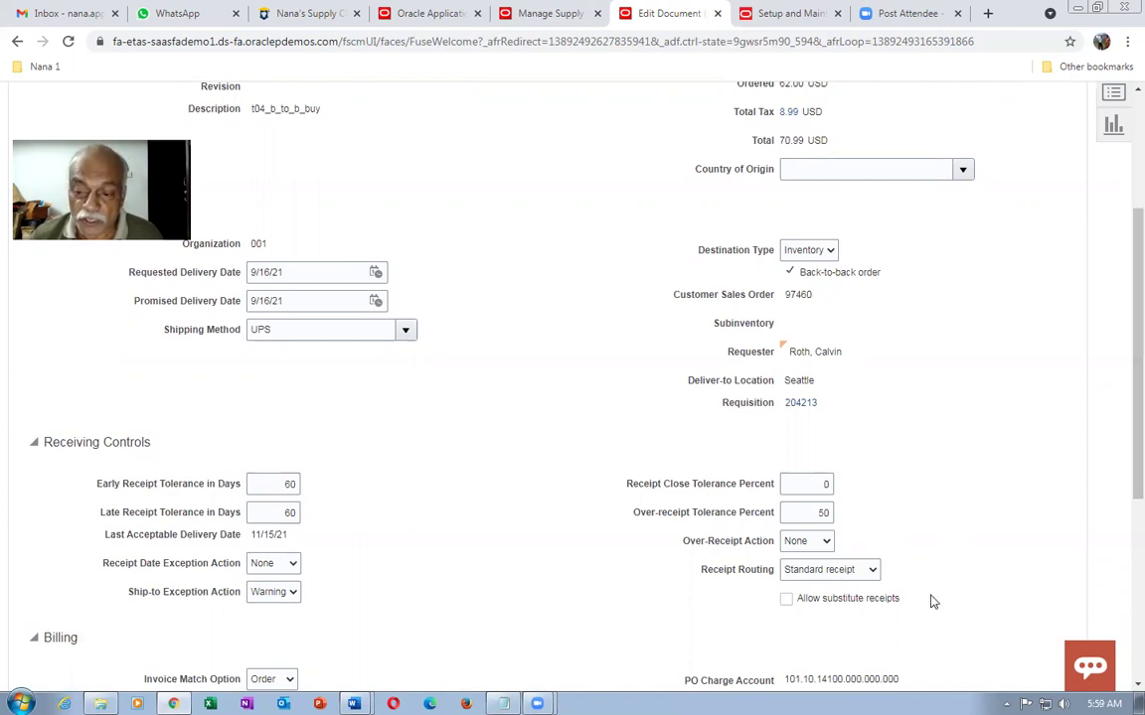
{"action": "scroll", "coordinate": [1118, 452], "scroll_direction": "up", "scroll_amount": 3}
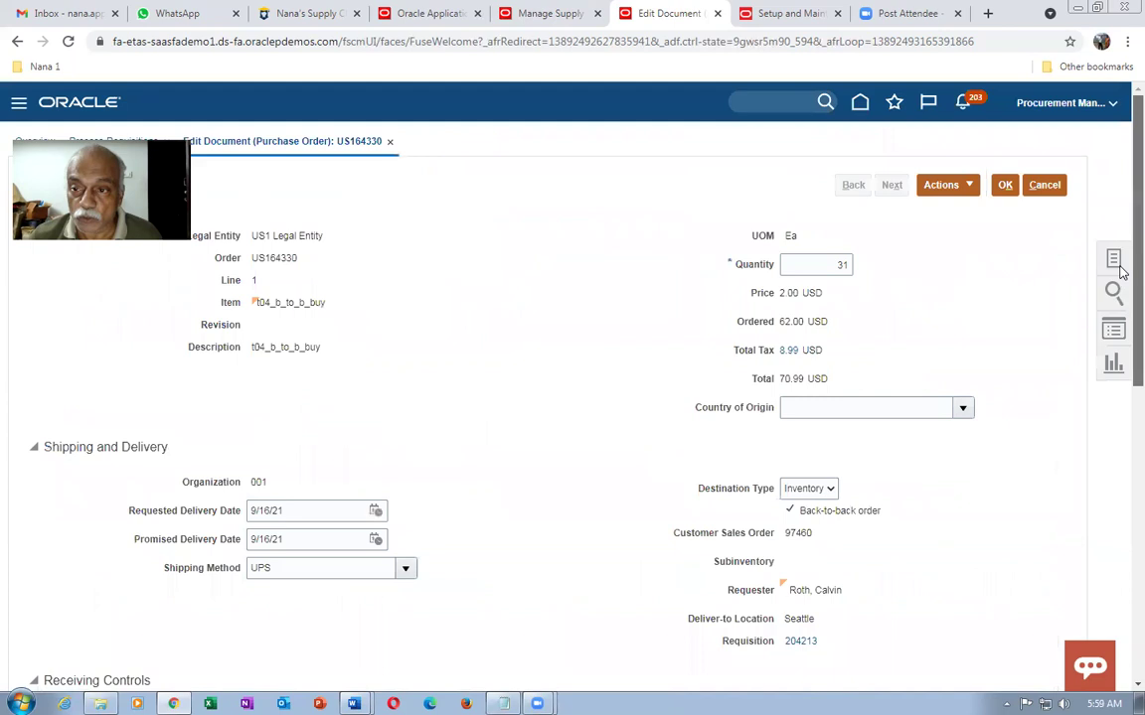
Step: Close the schedule details and validate the purchase order
{"action": "left_click", "coordinate": [1003, 187]}
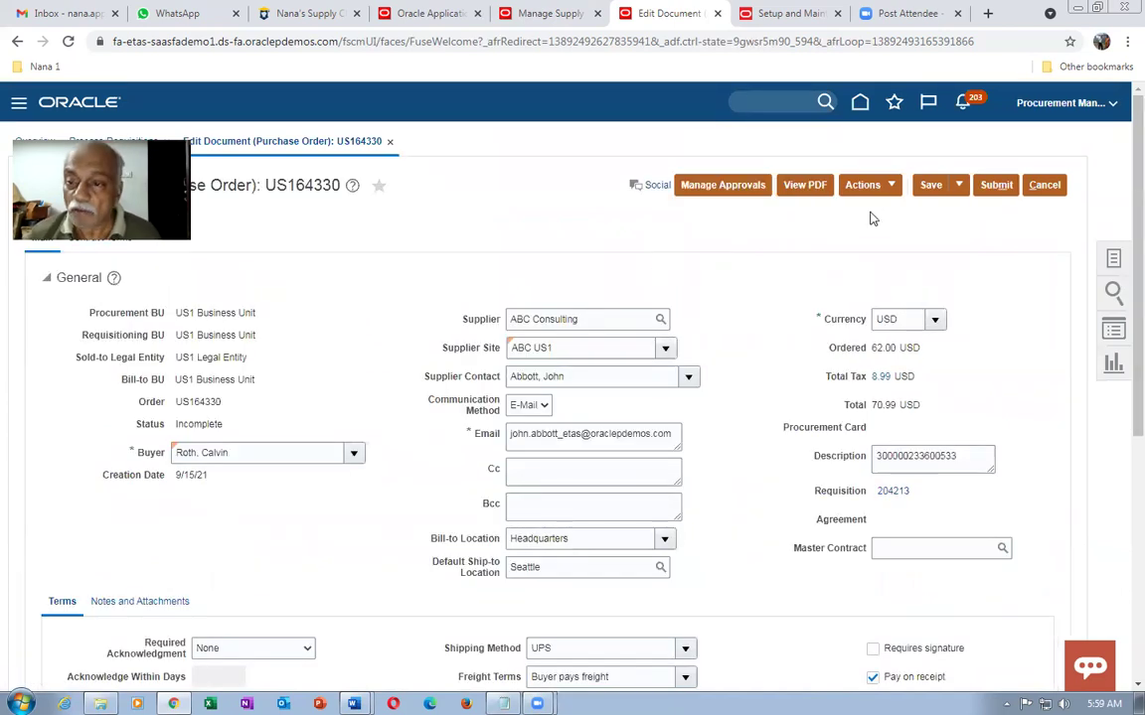
{"action": "left_click", "coordinate": [873, 192]}
{"action": "left_click", "coordinate": [877, 211]}
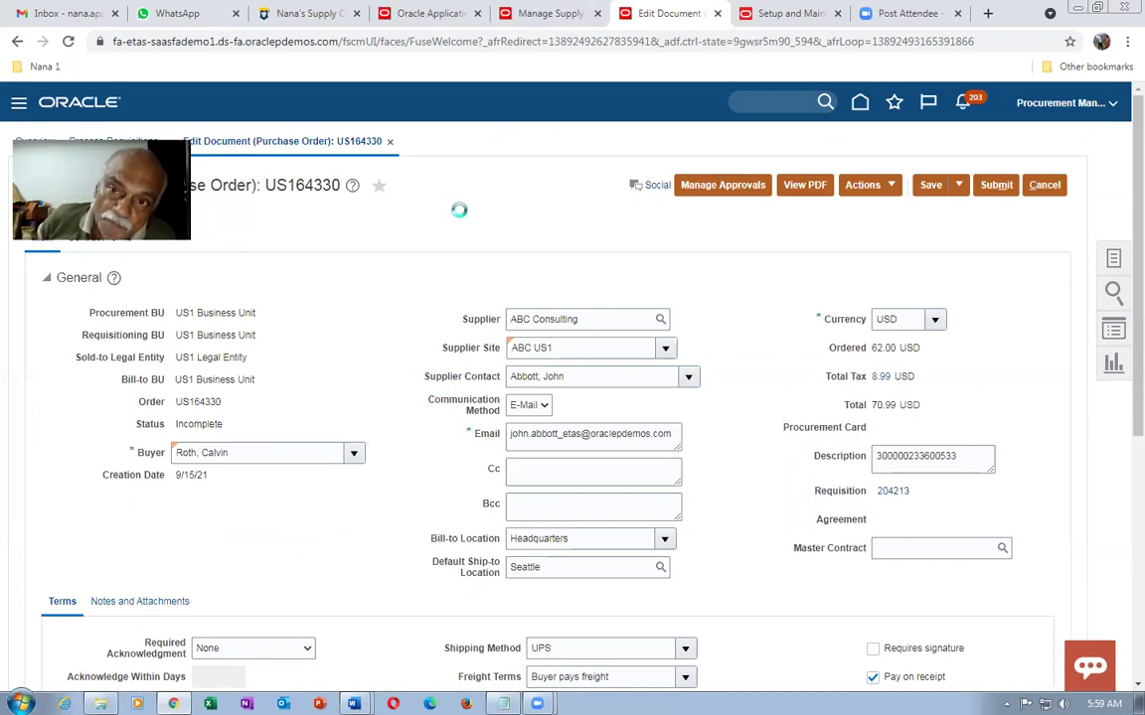
Step: Search Setup and Maintenance for man%doc%app% and open the Manage Purchasing Document Approvals task
{"action": "left_click", "coordinate": [791, 13]}
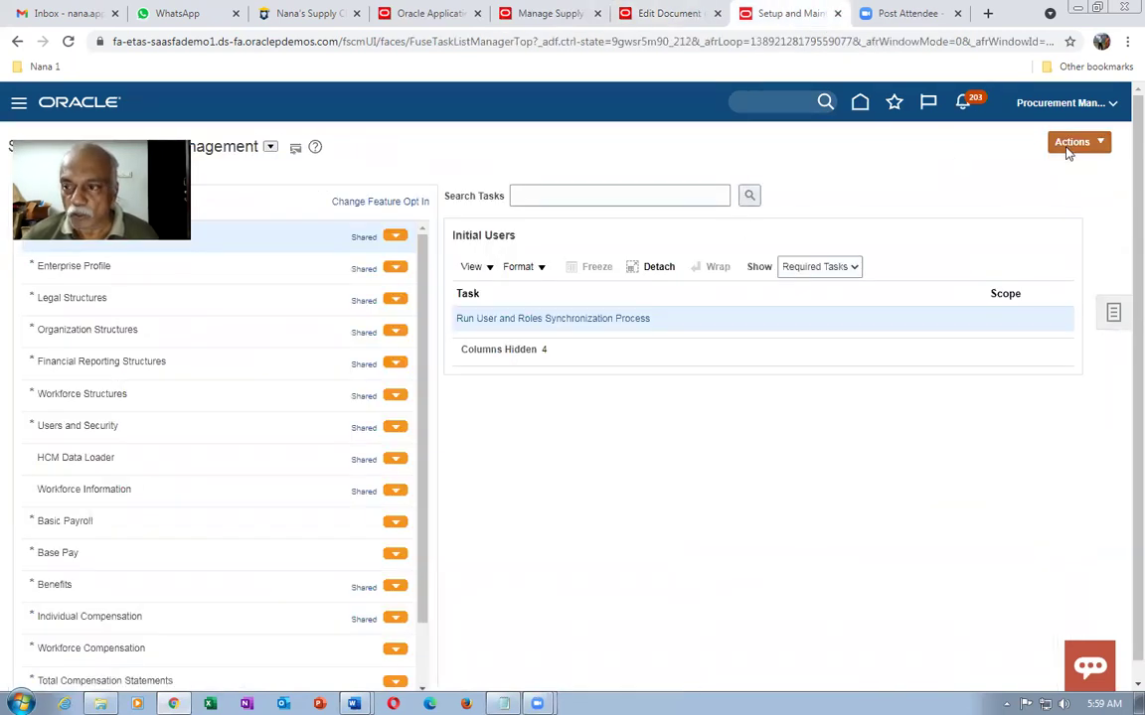
{"action": "left_click", "coordinate": [1112, 316]}
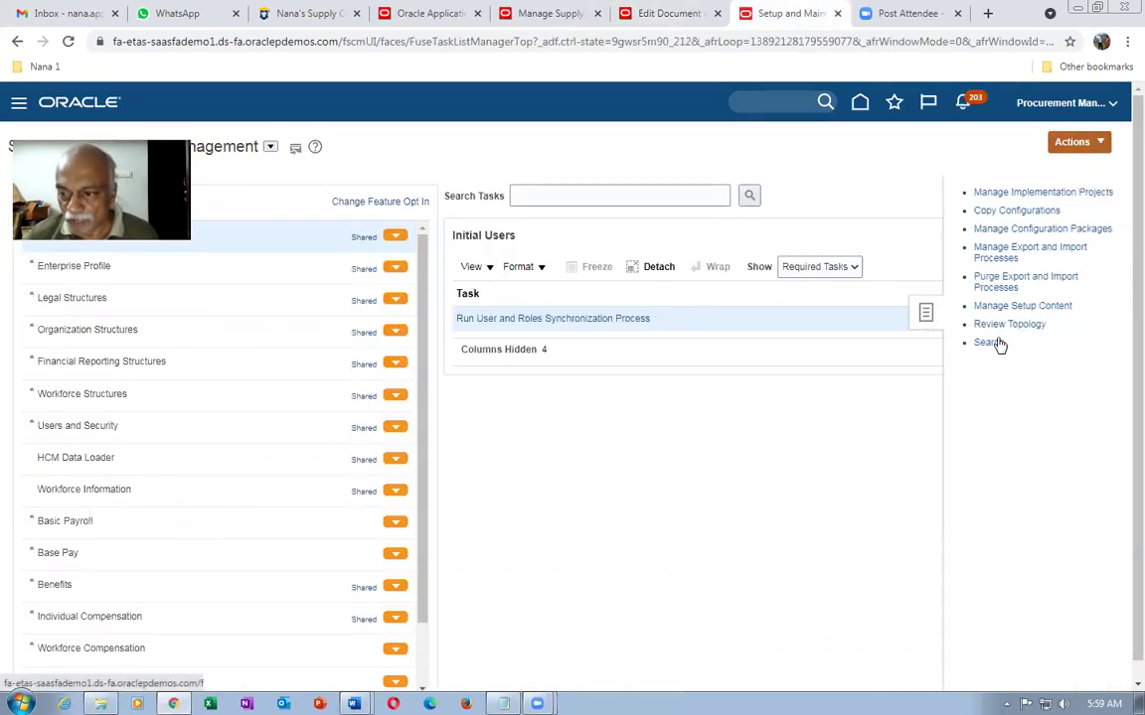
{"action": "left_click", "coordinate": [979, 343]}
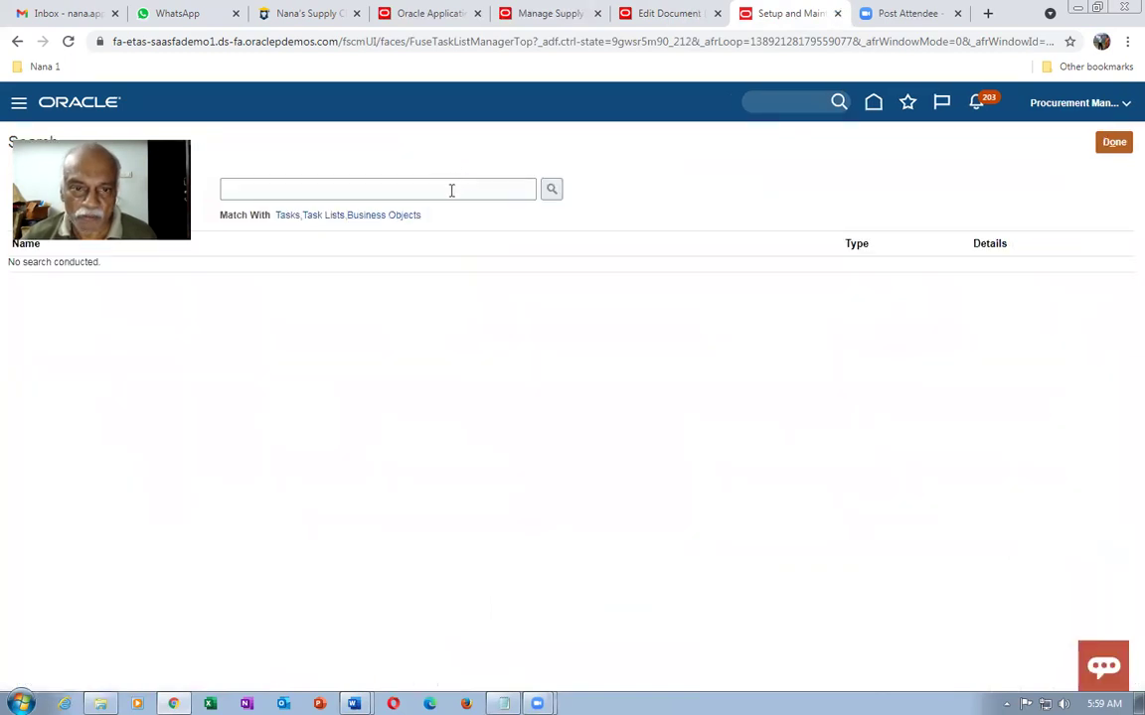
{"action": "left_click", "coordinate": [459, 189]}
{"action": "type", "text": "man"}
{"action": "type", "text": "%d"}
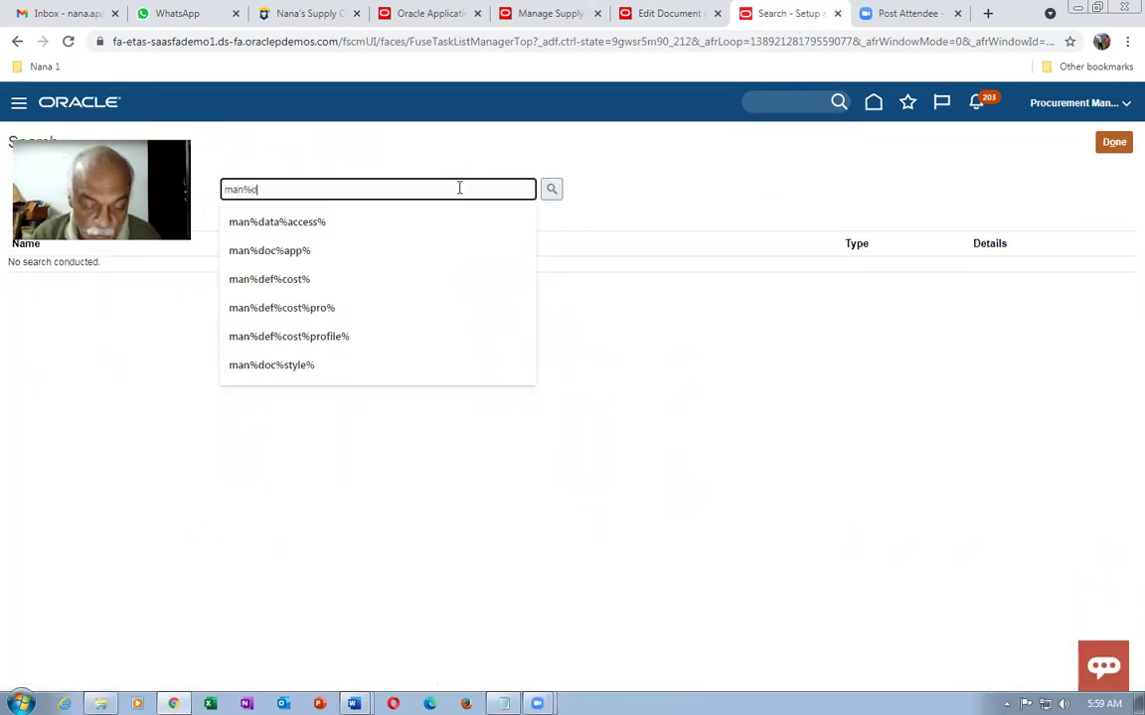
{"action": "type", "text": "oc%app%"}
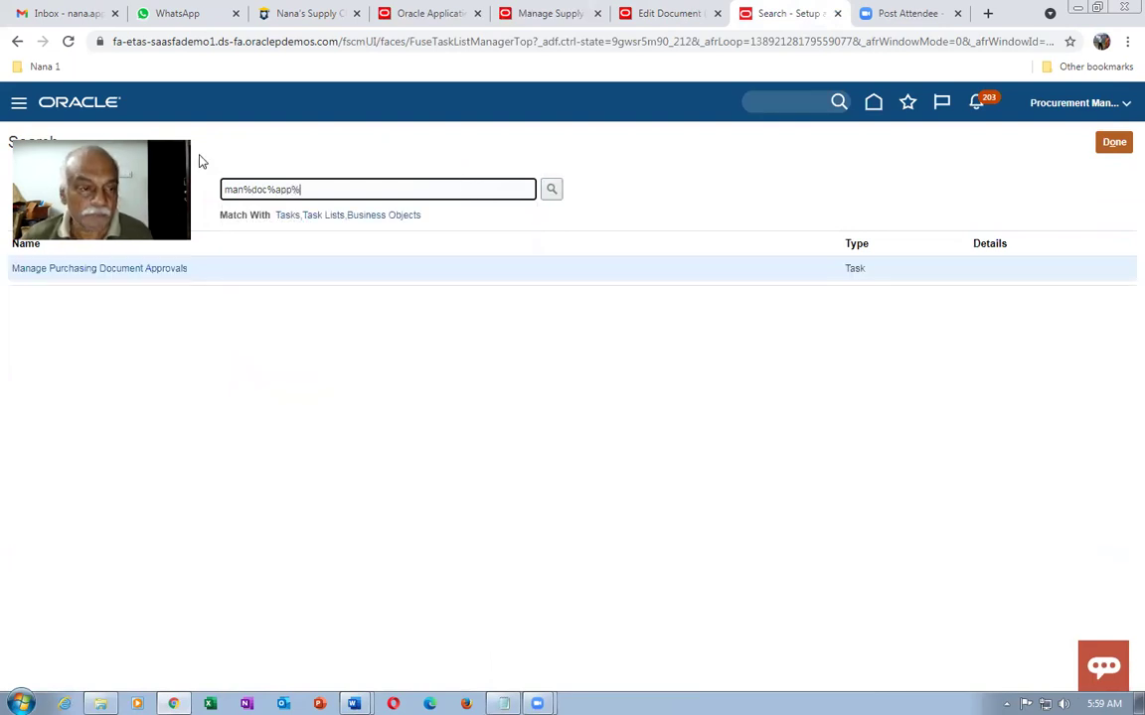
{"action": "left_click", "coordinate": [87, 272]}
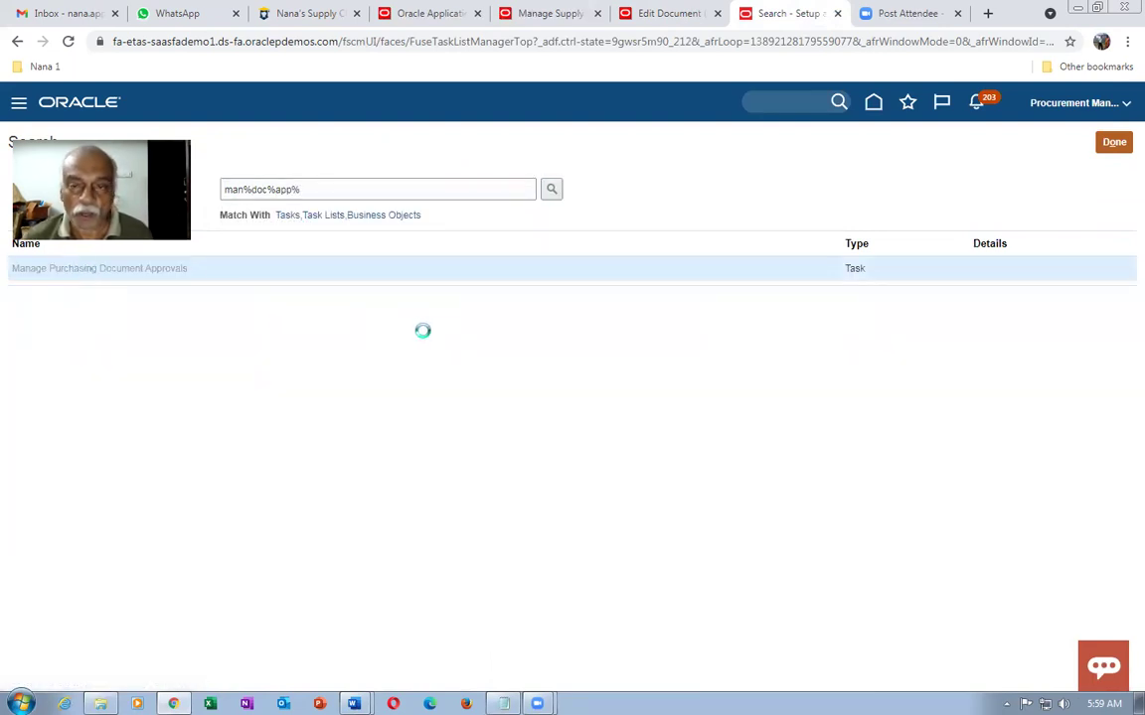
Step: Return to the purchase order, dismiss the validation message and open its approvals management
{"action": "left_click", "coordinate": [667, 13]}
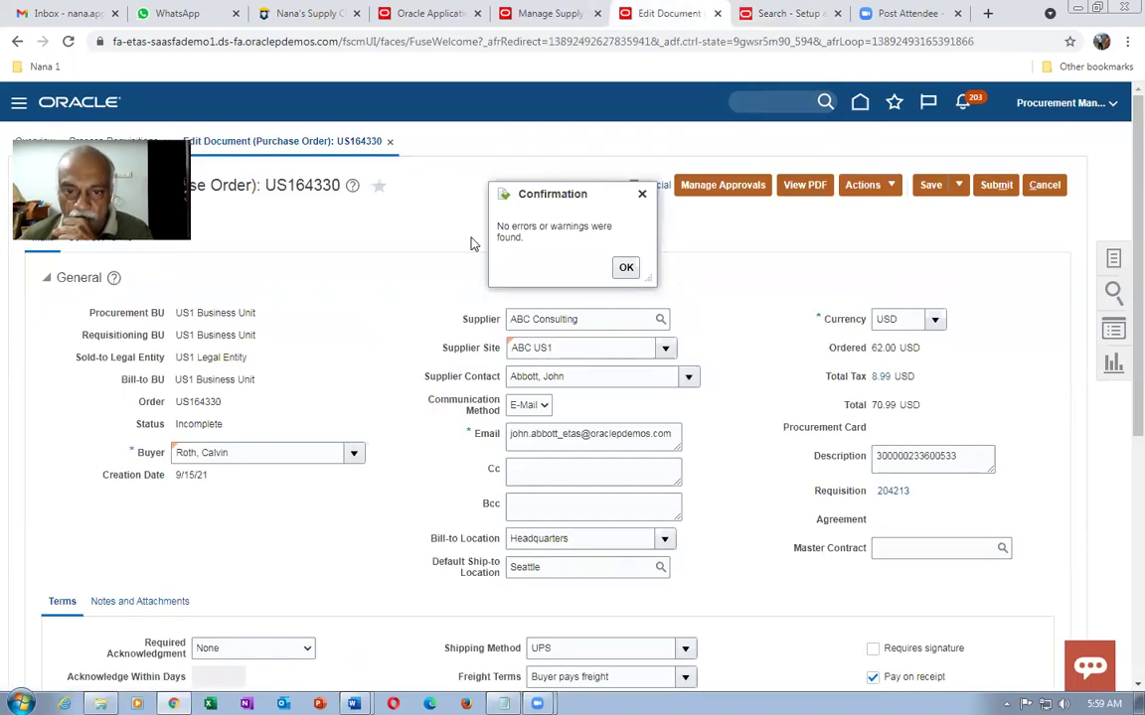
{"action": "left_click", "coordinate": [626, 271]}
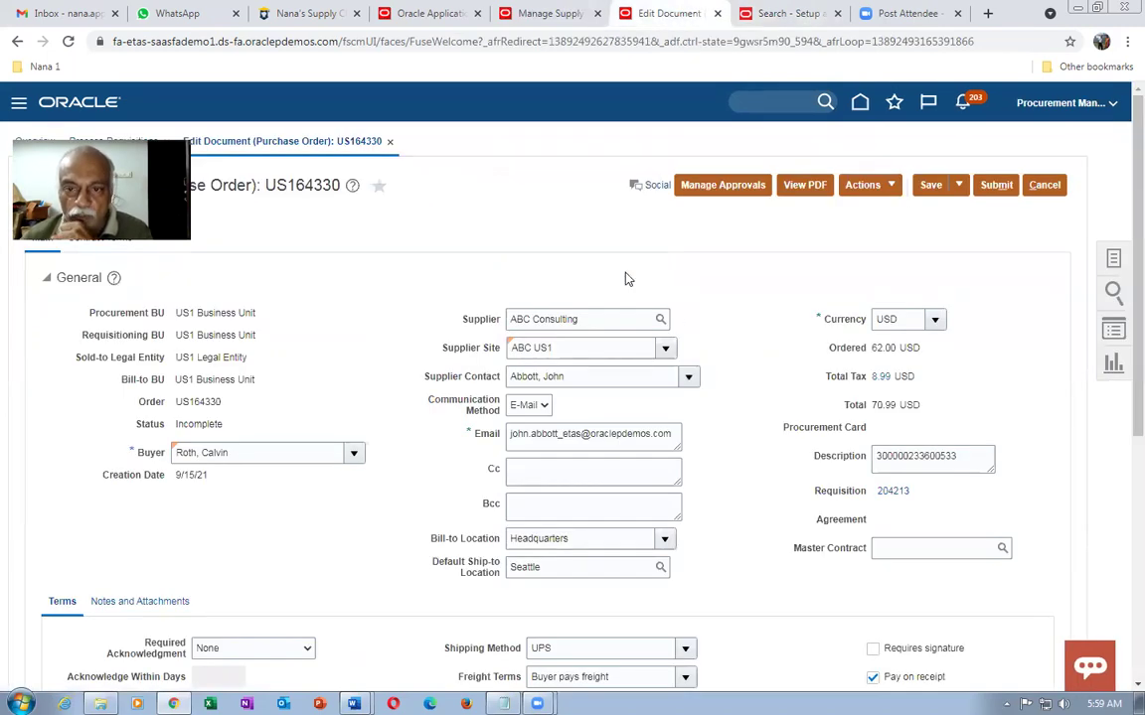
{"action": "left_click", "coordinate": [708, 189]}
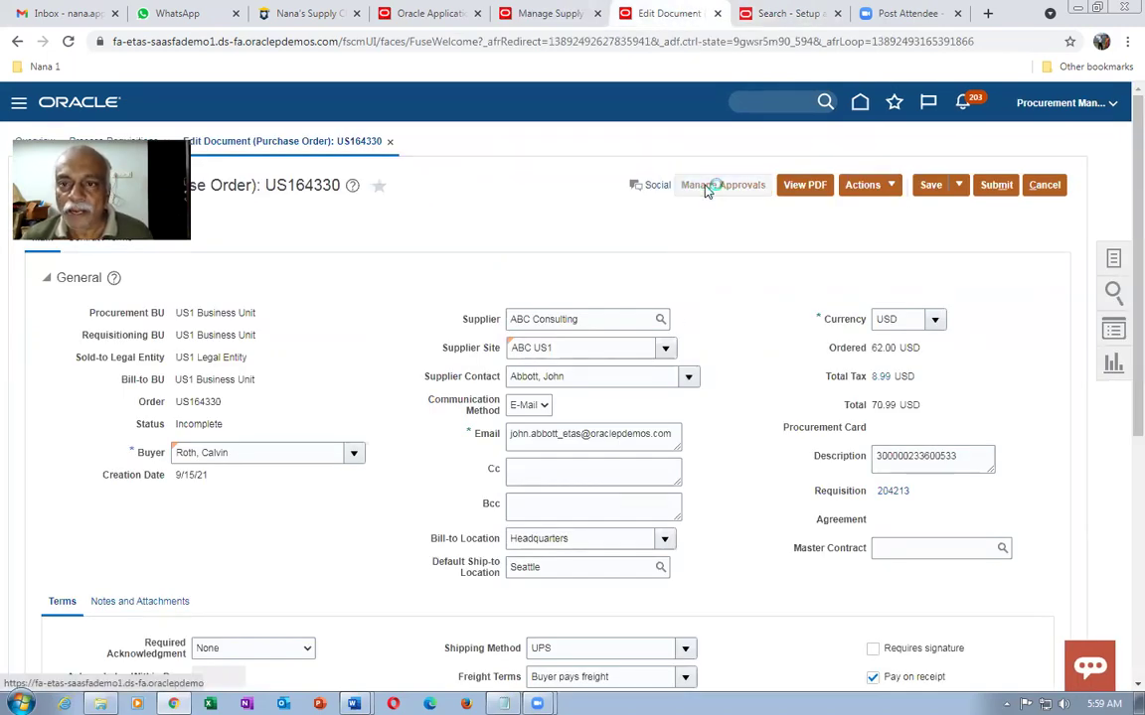
Step: Examine the approval rules, conditions and enabled status of the Terms Approval Serial participant, and cancel out of the editor
{"action": "left_click", "coordinate": [780, 15]}
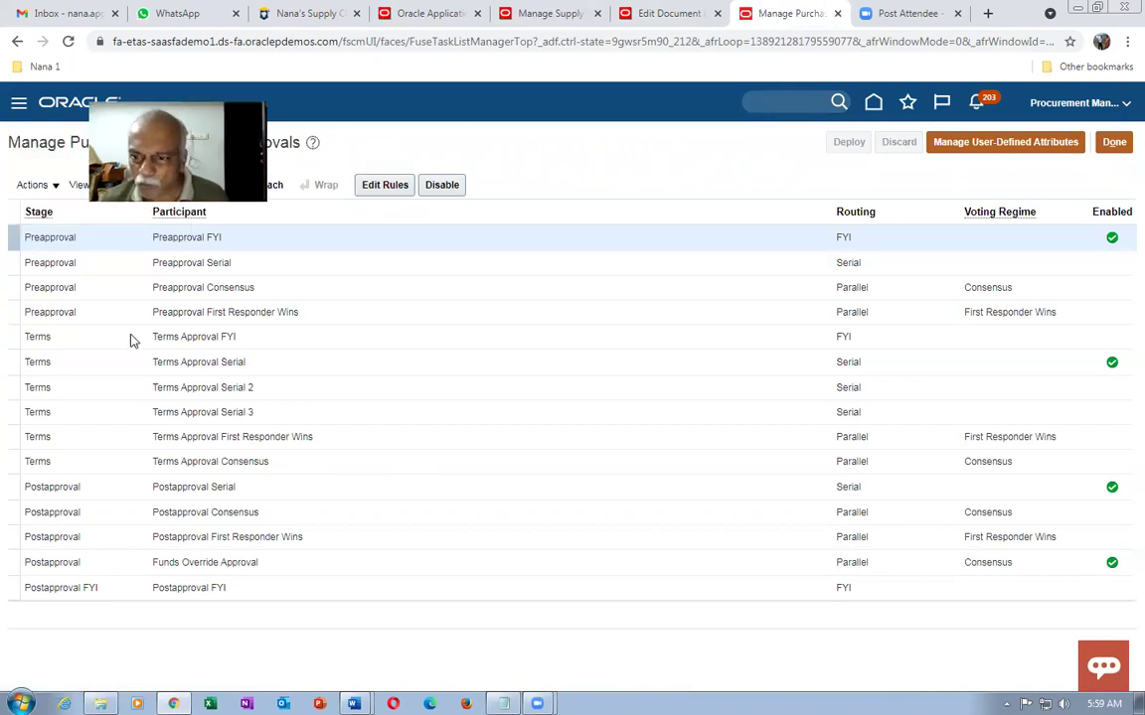
{"action": "left_click", "coordinate": [404, 362]}
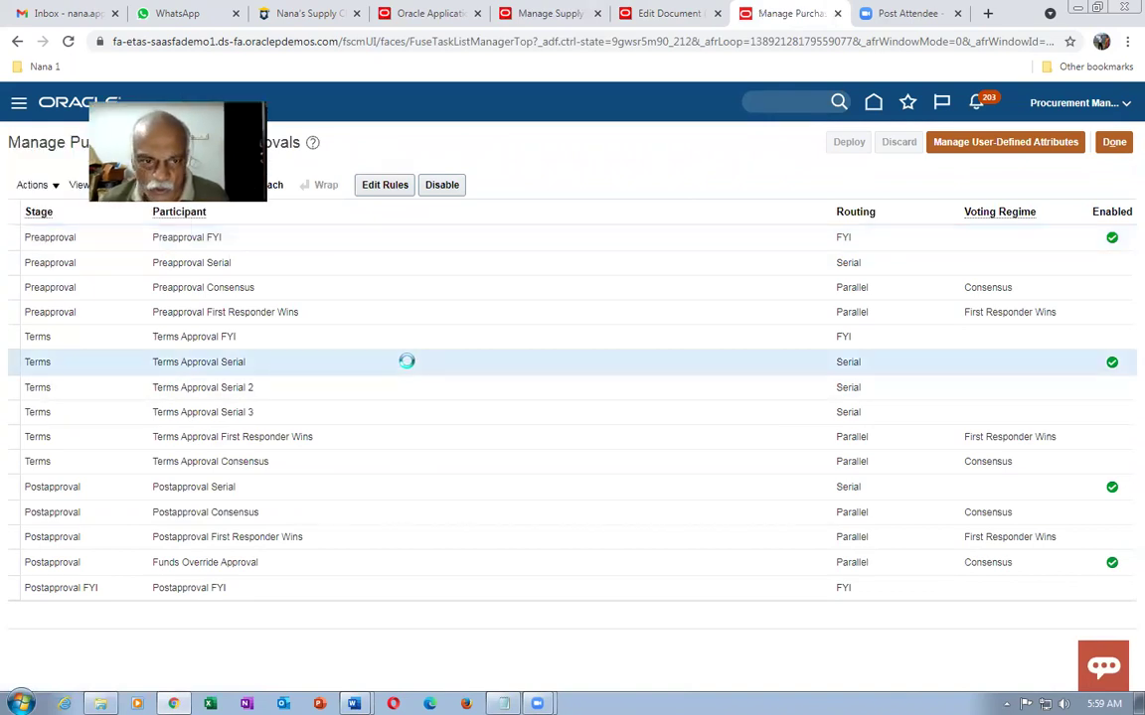
{"action": "left_click", "coordinate": [388, 192]}
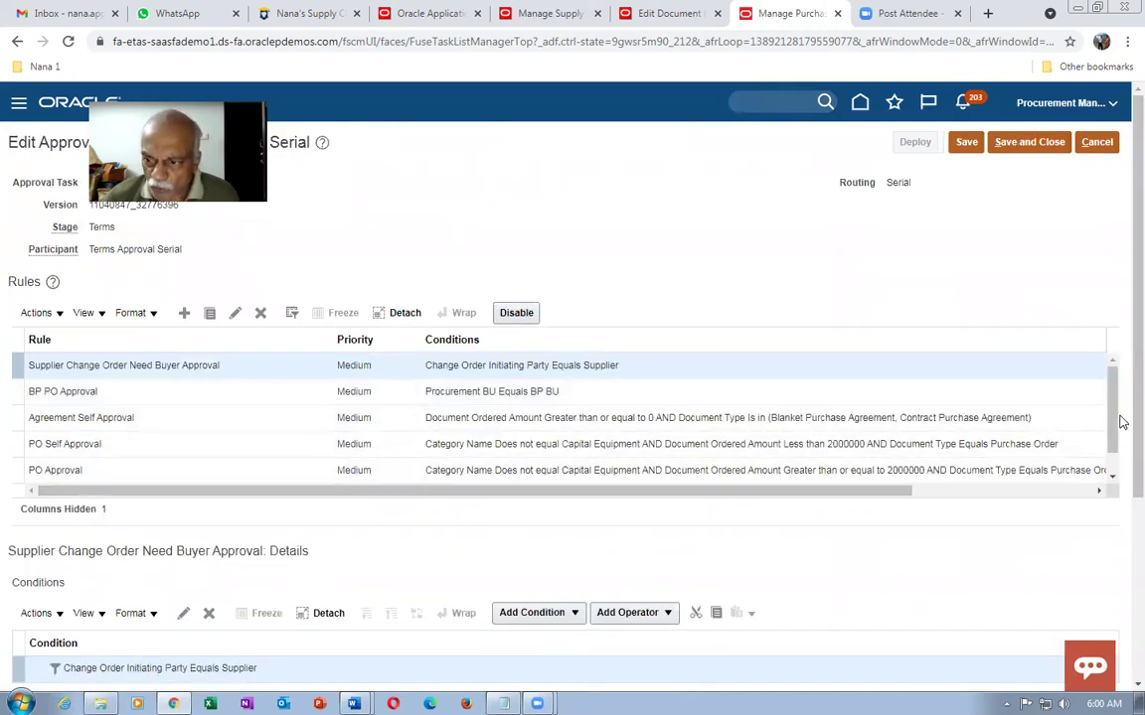
{"action": "scroll", "coordinate": [1114, 409], "scroll_direction": "down", "scroll_amount": 1}
{"action": "left_click_drag", "start_coordinate": [852, 500], "coordinate": [1068, 516]}
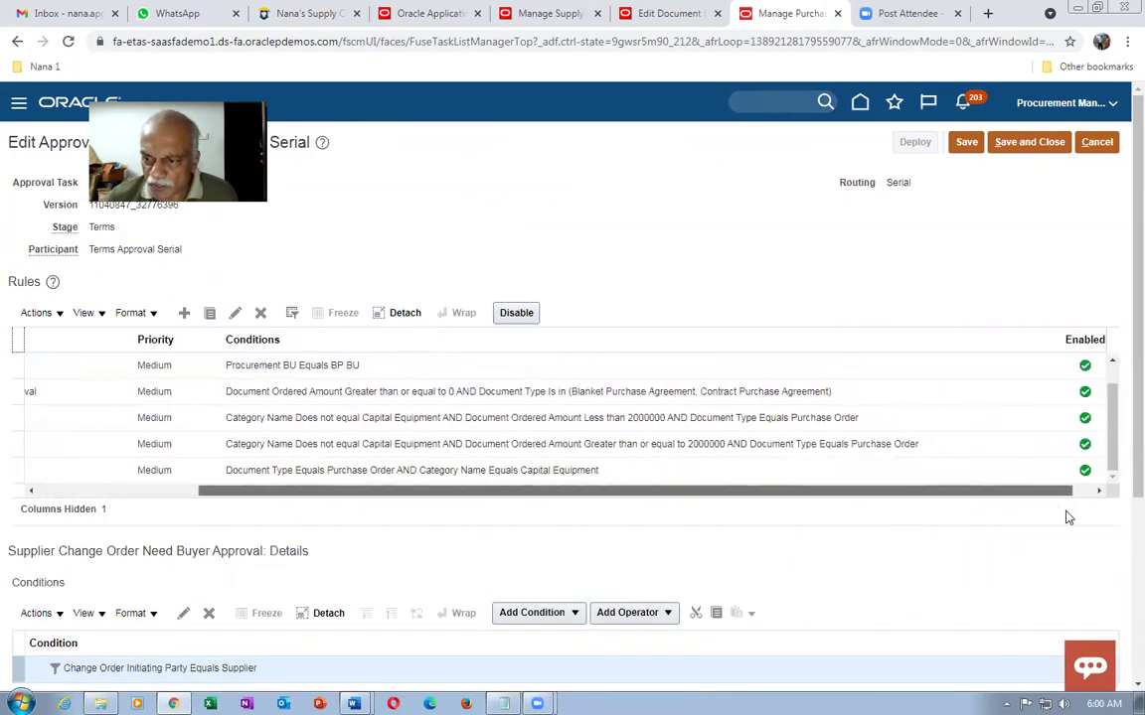
{"action": "left_click", "coordinate": [1096, 142]}
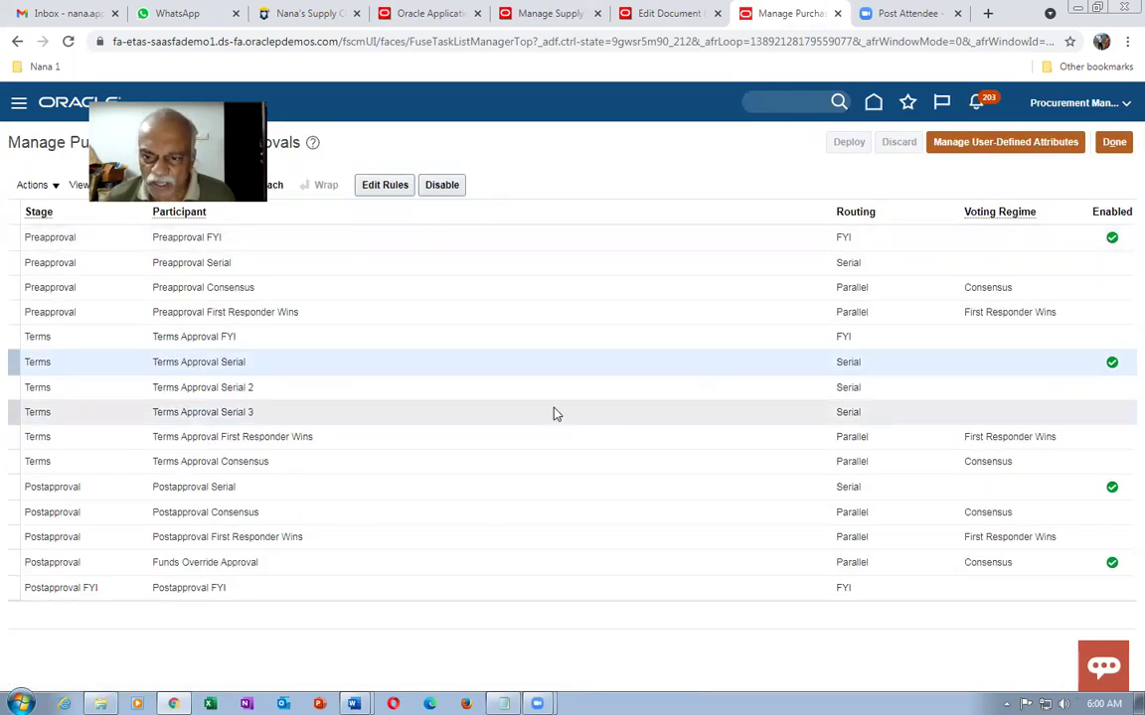
Step: Examine the rule condition and approval action of the Terms Approval Serial 2 participant and close its rules
{"action": "left_click", "coordinate": [515, 393]}
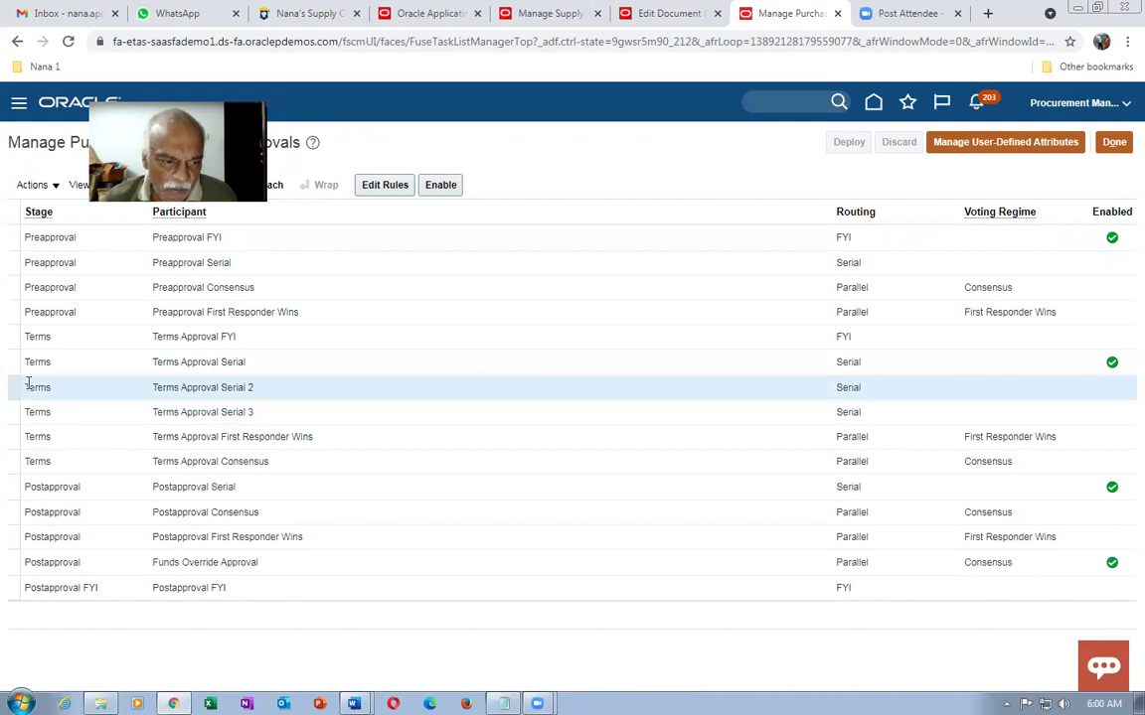
{"action": "left_click", "coordinate": [400, 184]}
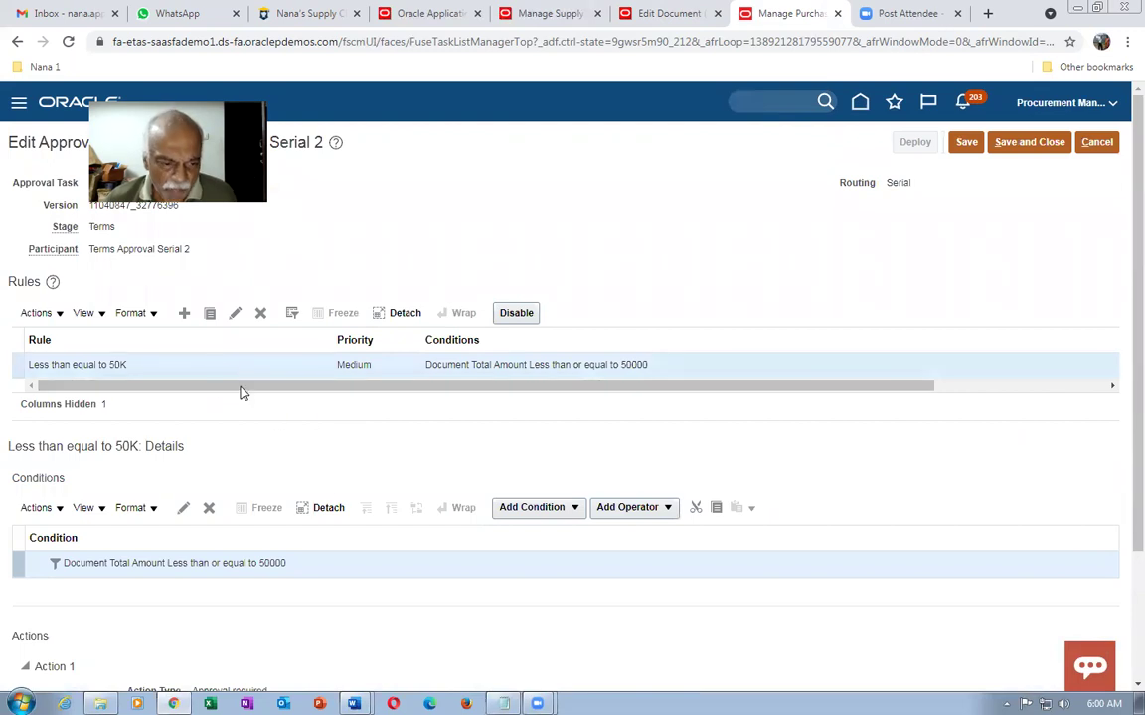
{"action": "scroll", "coordinate": [356, 579], "scroll_direction": "down", "scroll_amount": 3}
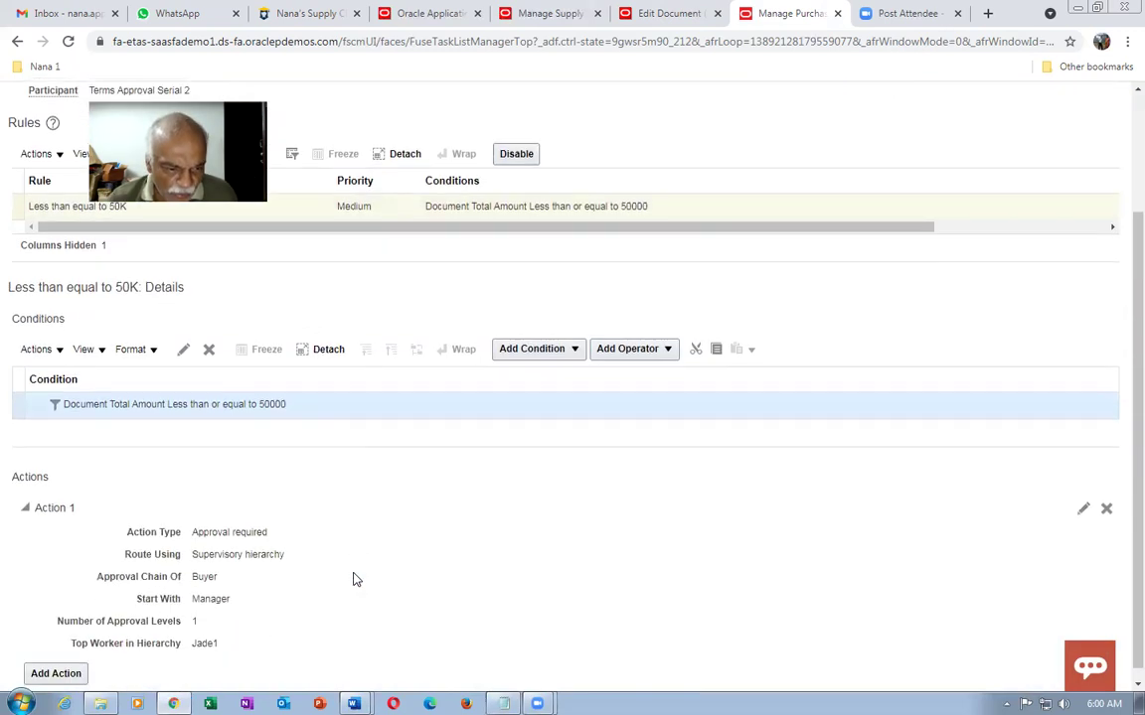
{"action": "scroll", "coordinate": [356, 579], "scroll_direction": "up", "scroll_amount": 3}
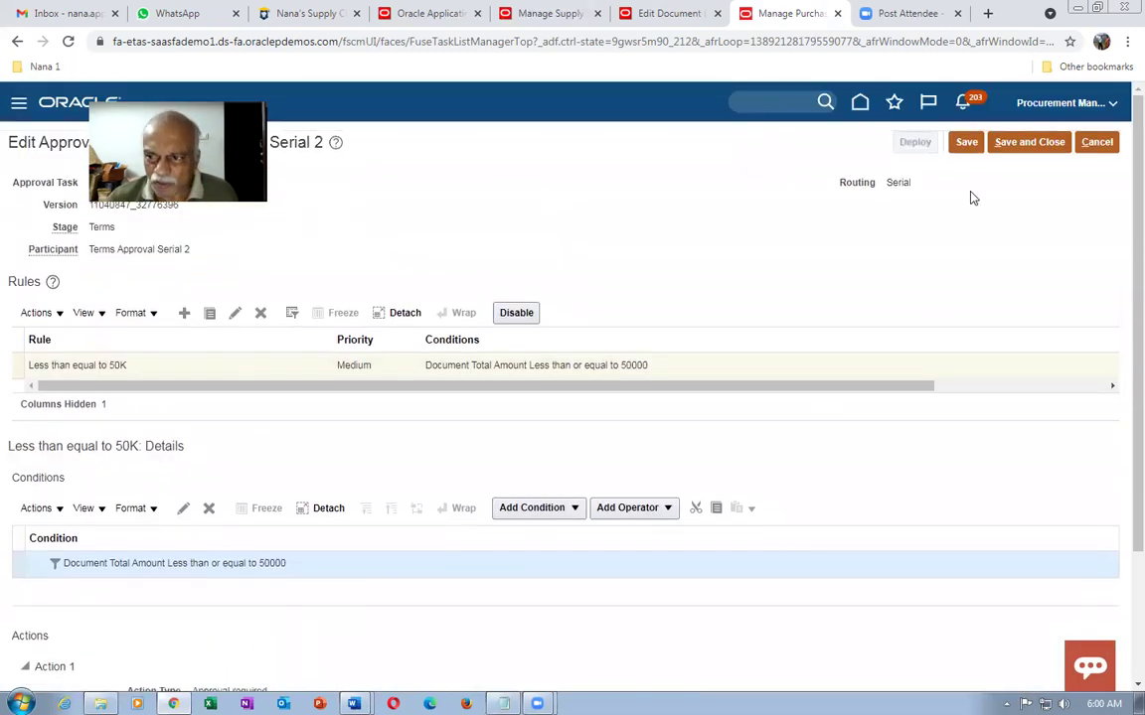
{"action": "left_click", "coordinate": [1059, 147]}
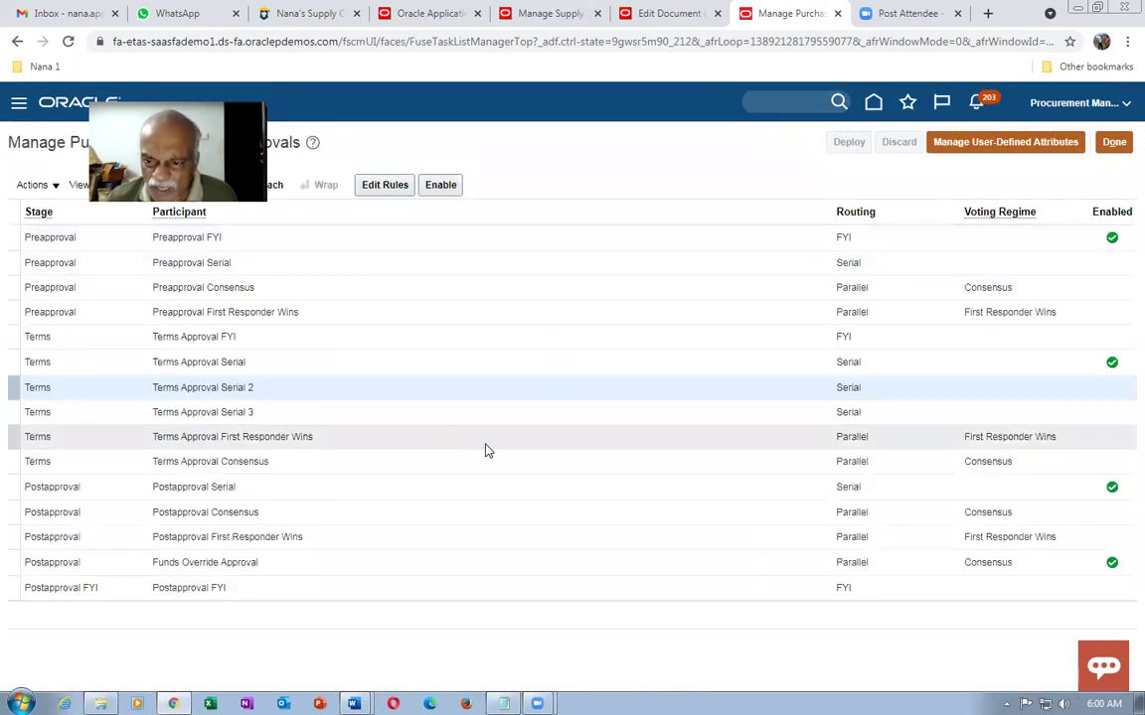
Step: Create a rule for the Terms Approval Serial 3 participant named automatic, with description automatic and Highest priority, that always applies
{"action": "left_click", "coordinate": [438, 417]}
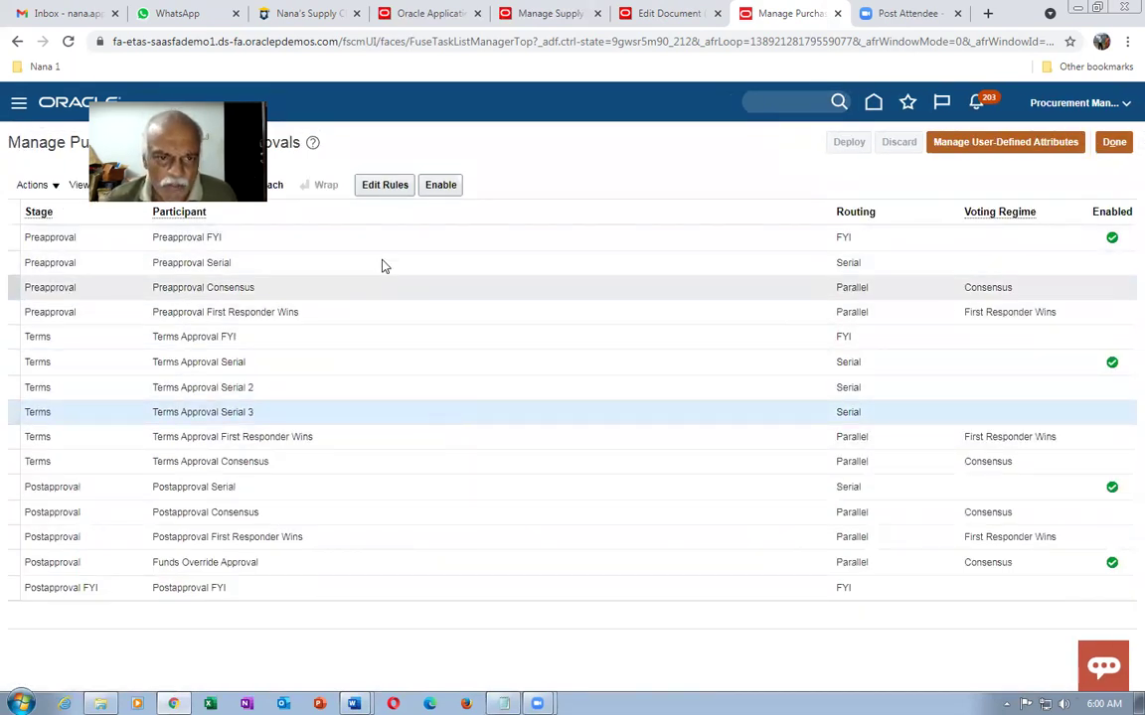
{"action": "left_click", "coordinate": [400, 185]}
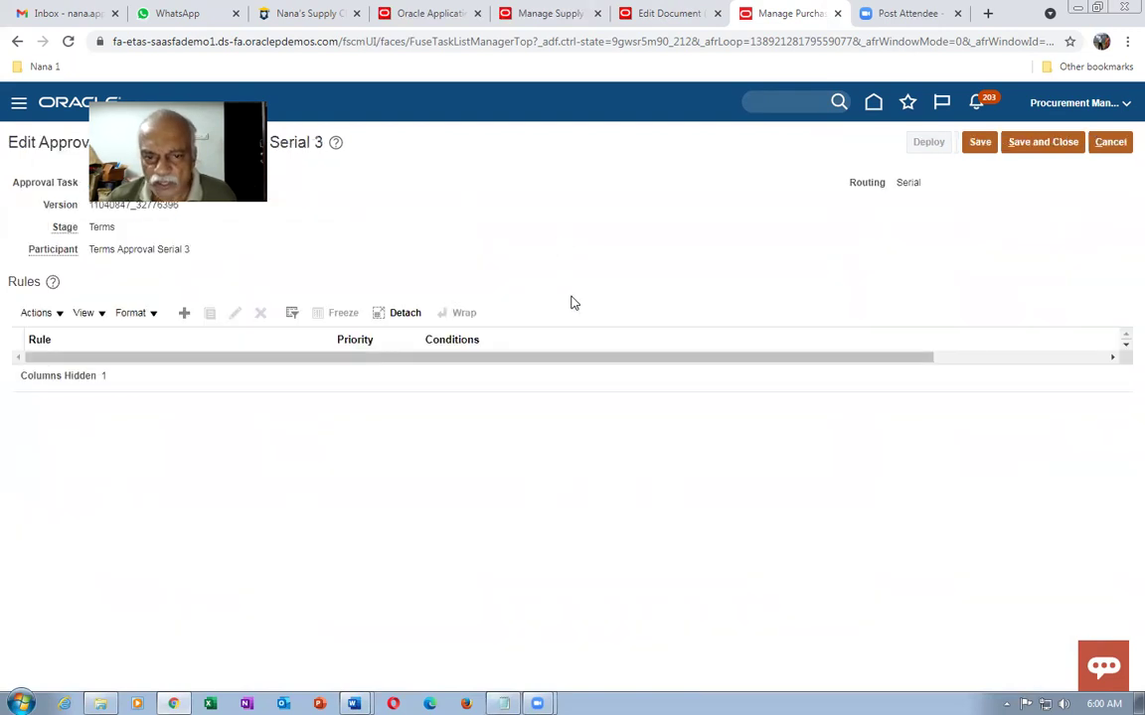
{"action": "left_click", "coordinate": [186, 314]}
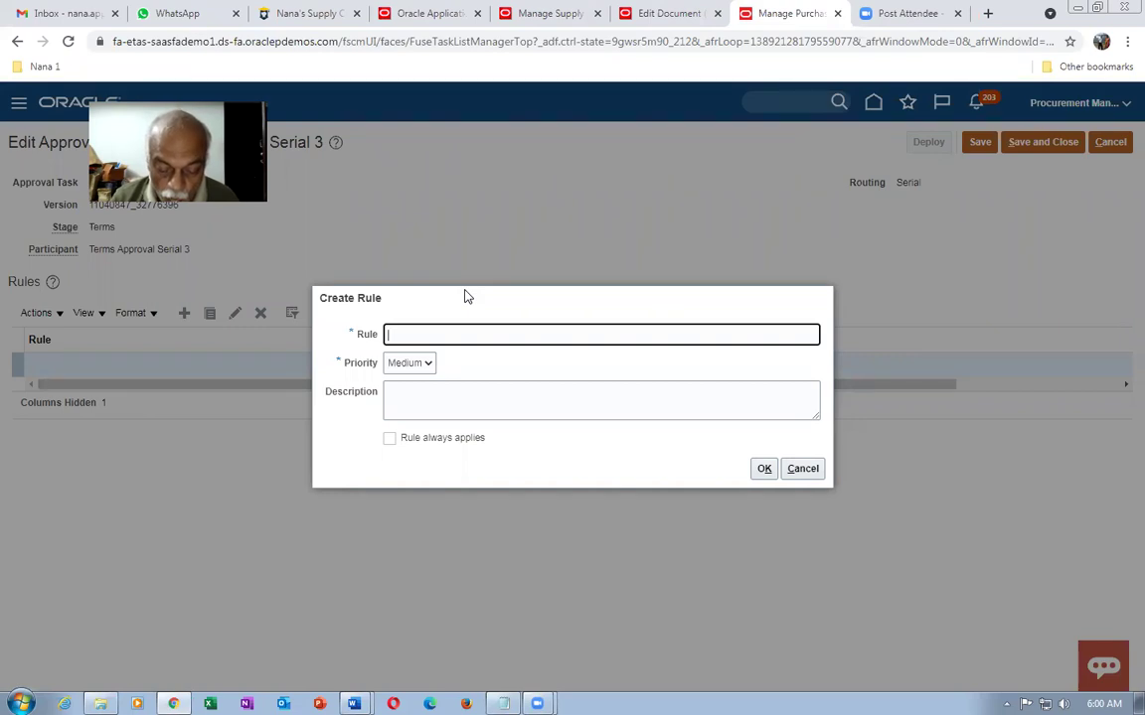
{"action": "type", "text": "automatic"}
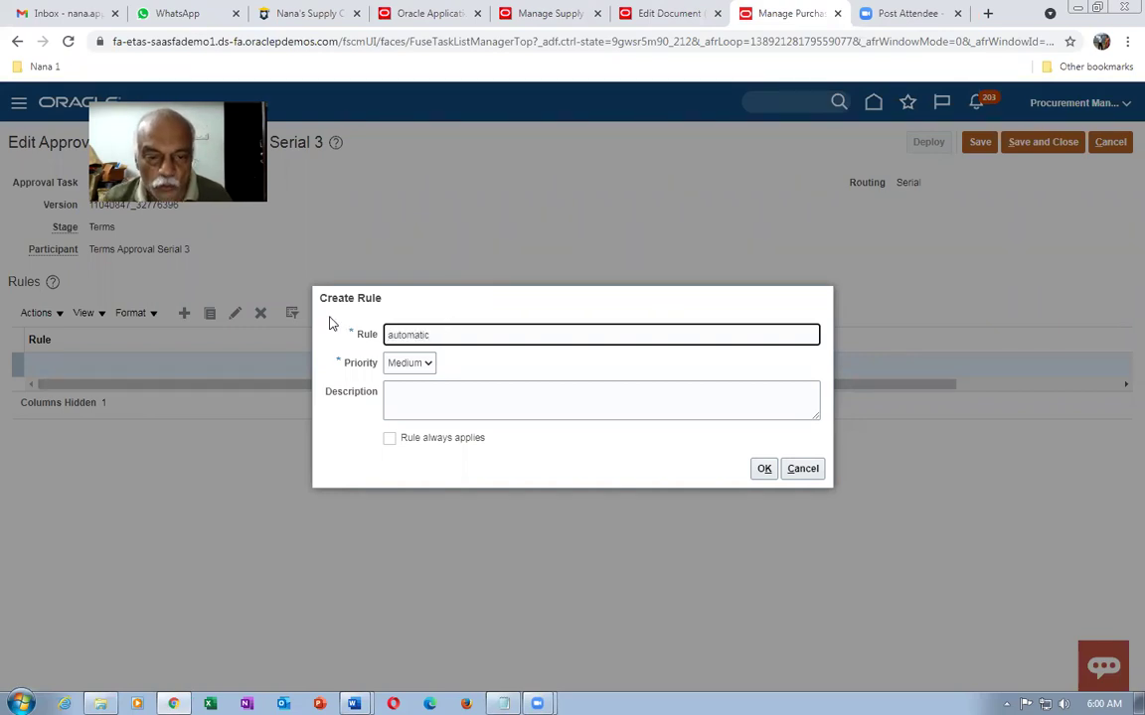
{"action": "left_click", "coordinate": [399, 394]}
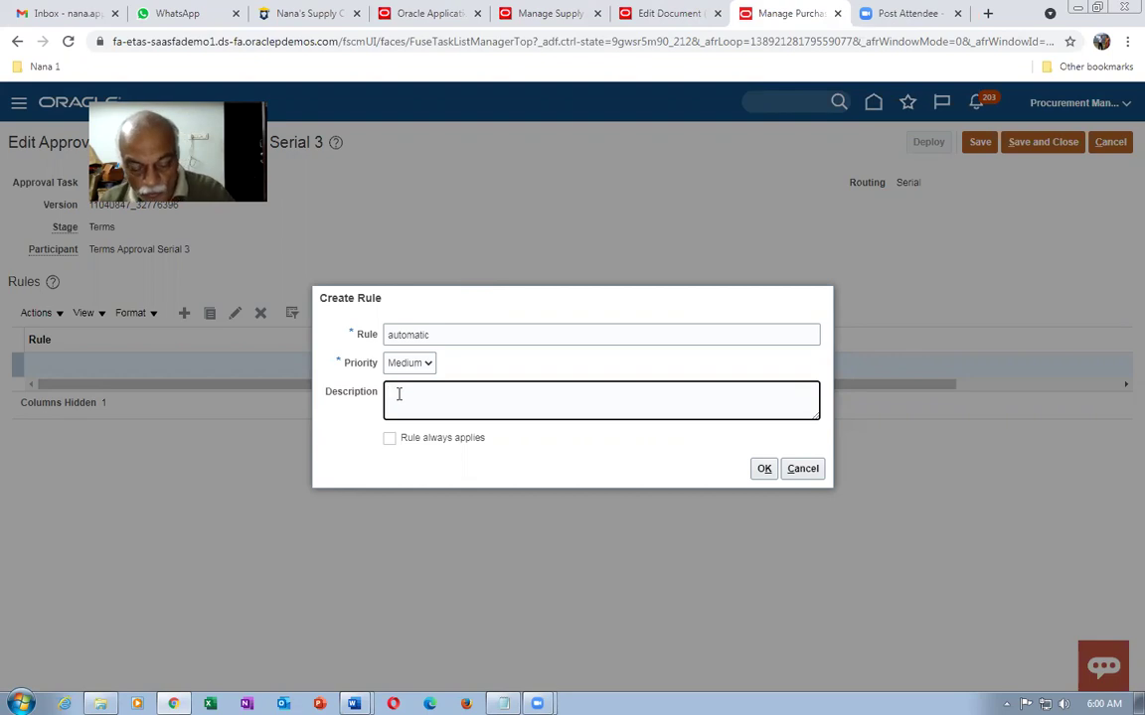
{"action": "type", "text": "automatic"}
{"action": "left_click", "coordinate": [404, 365]}
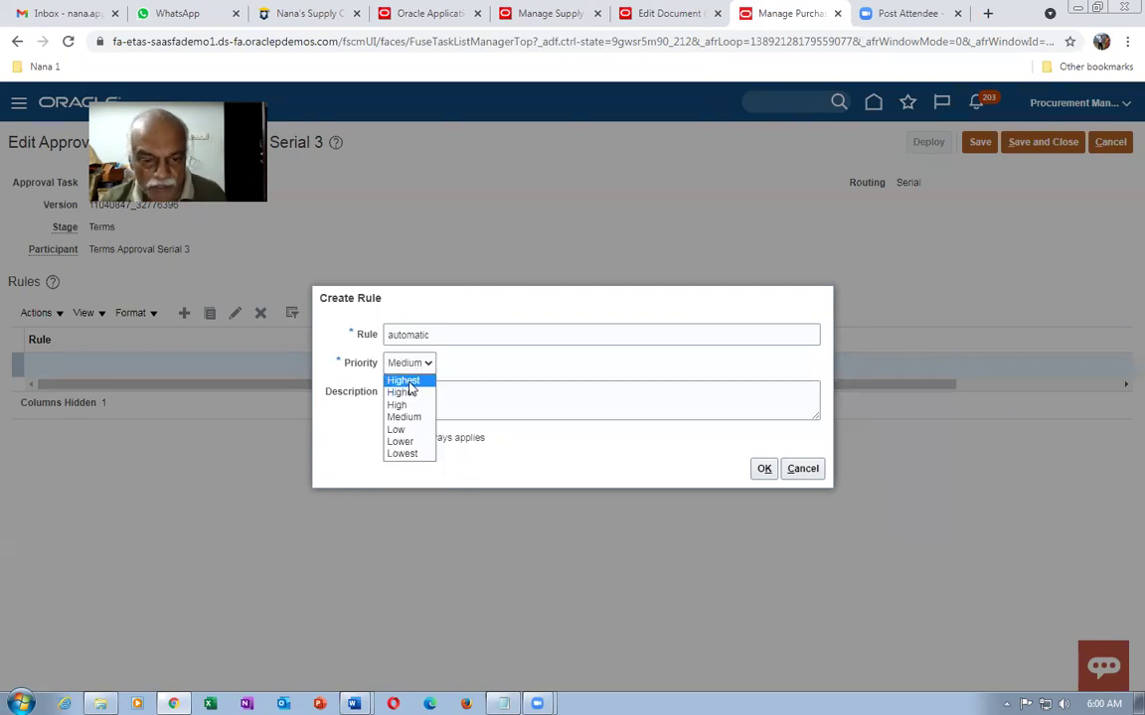
{"action": "left_click", "coordinate": [409, 379]}
{"action": "left_click", "coordinate": [391, 440]}
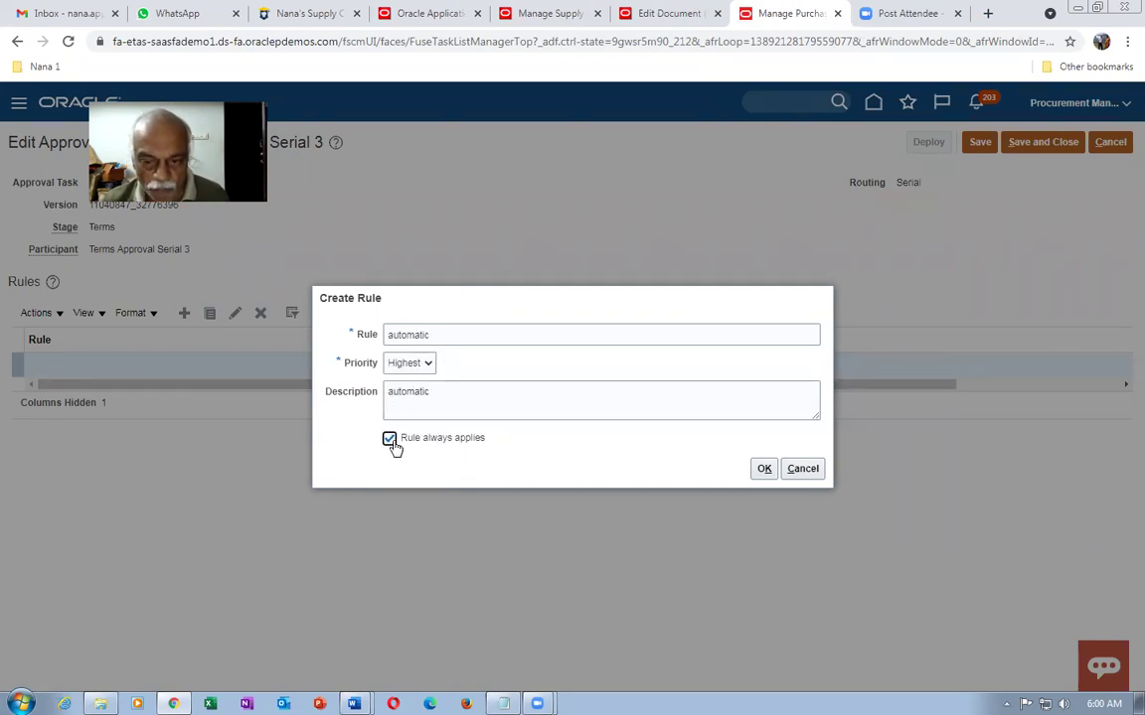
{"action": "left_click", "coordinate": [763, 469]}
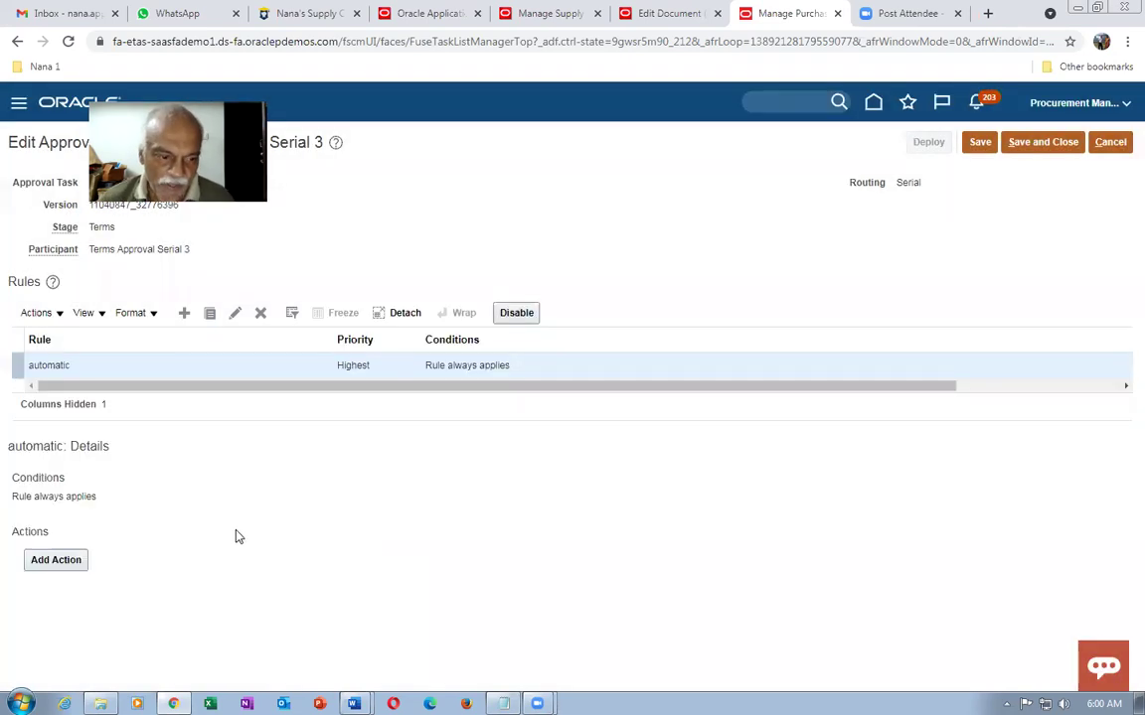
Step: Add an action to the automatic rule with action type Automatic and the outcome set to Approved
{"action": "left_click", "coordinate": [79, 562]}
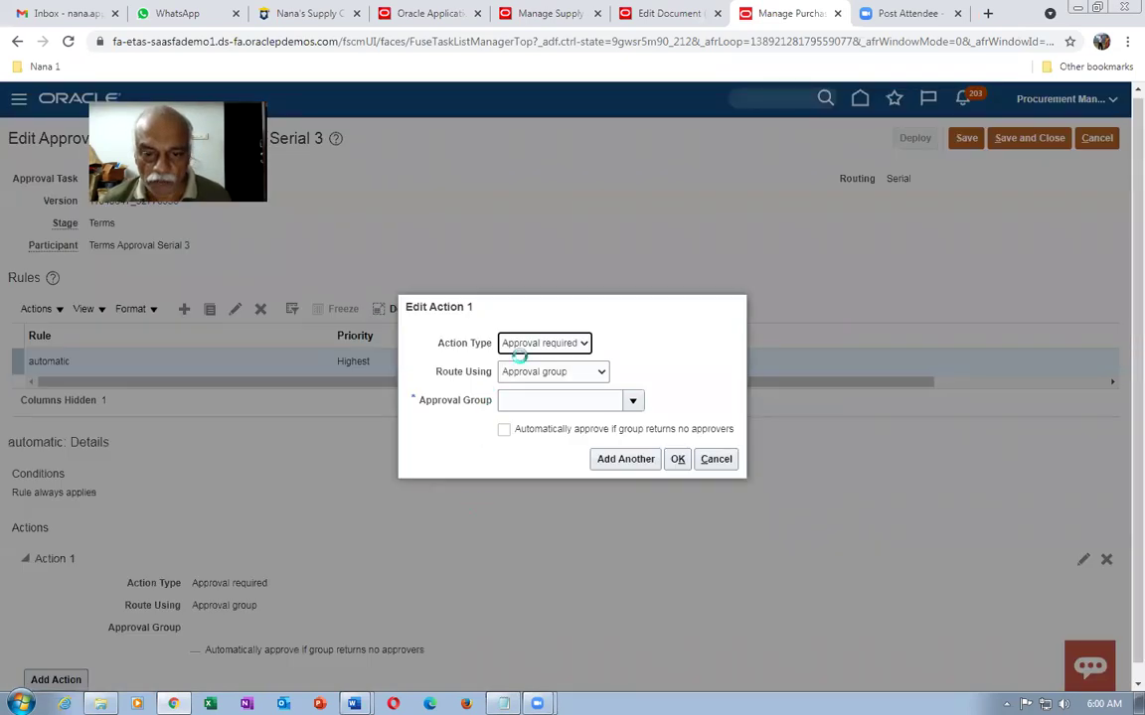
{"action": "left_click", "coordinate": [526, 344]}
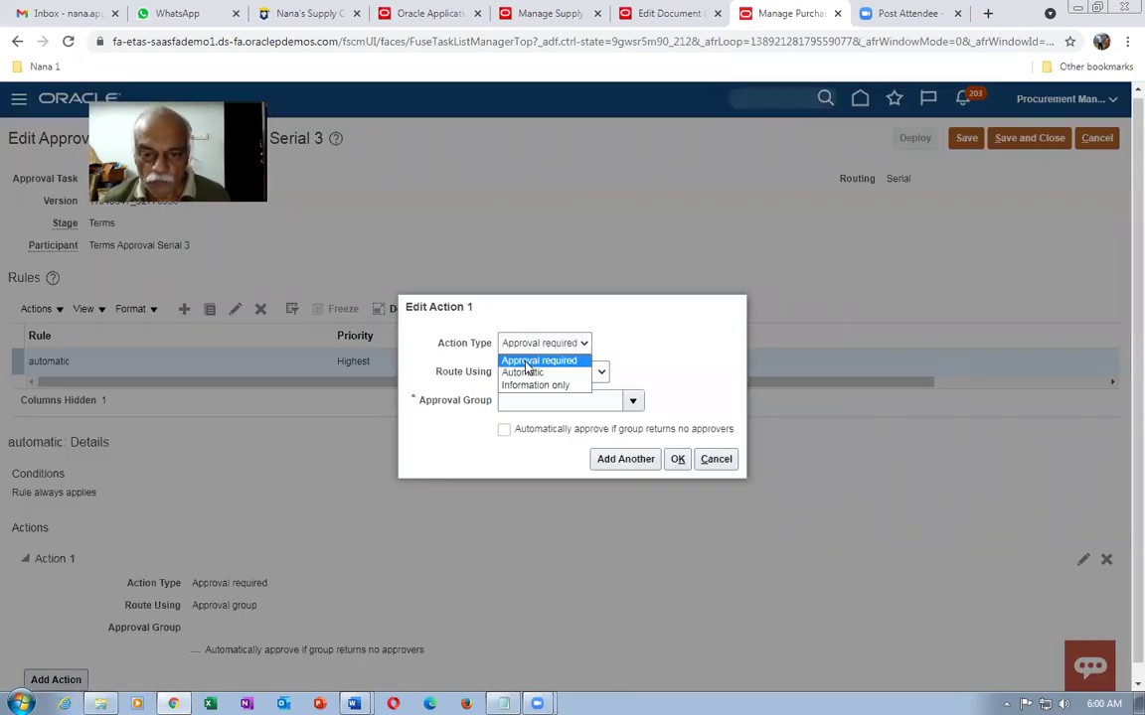
{"action": "left_click", "coordinate": [524, 374]}
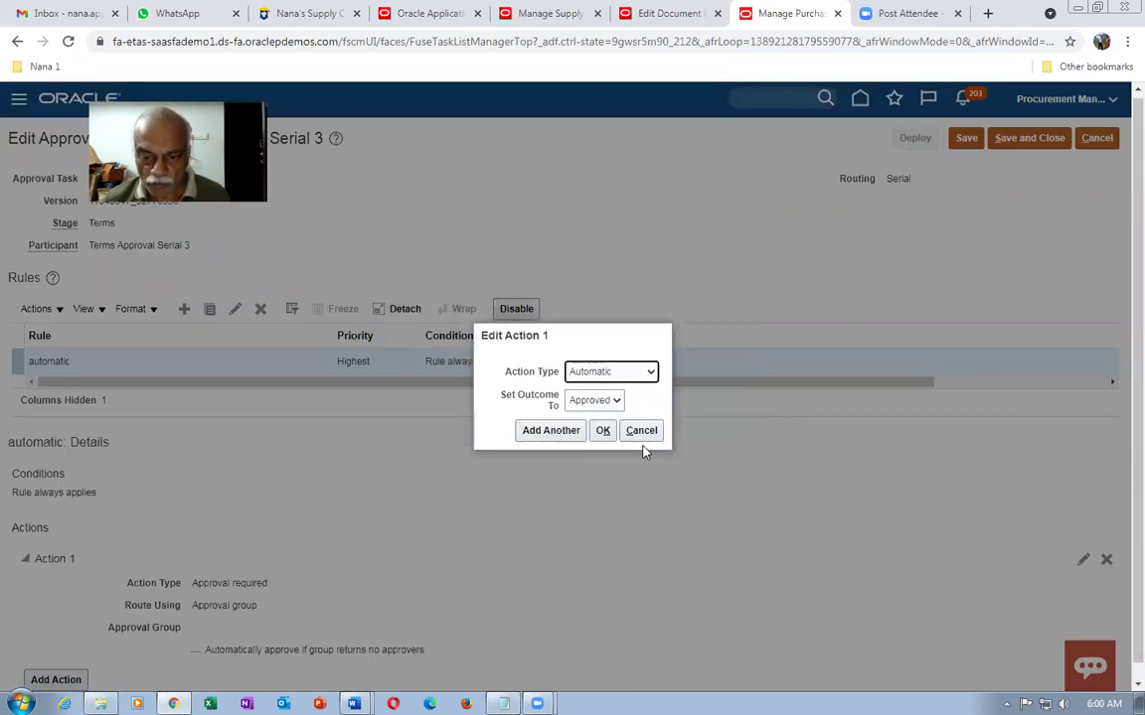
{"action": "left_click", "coordinate": [603, 430]}
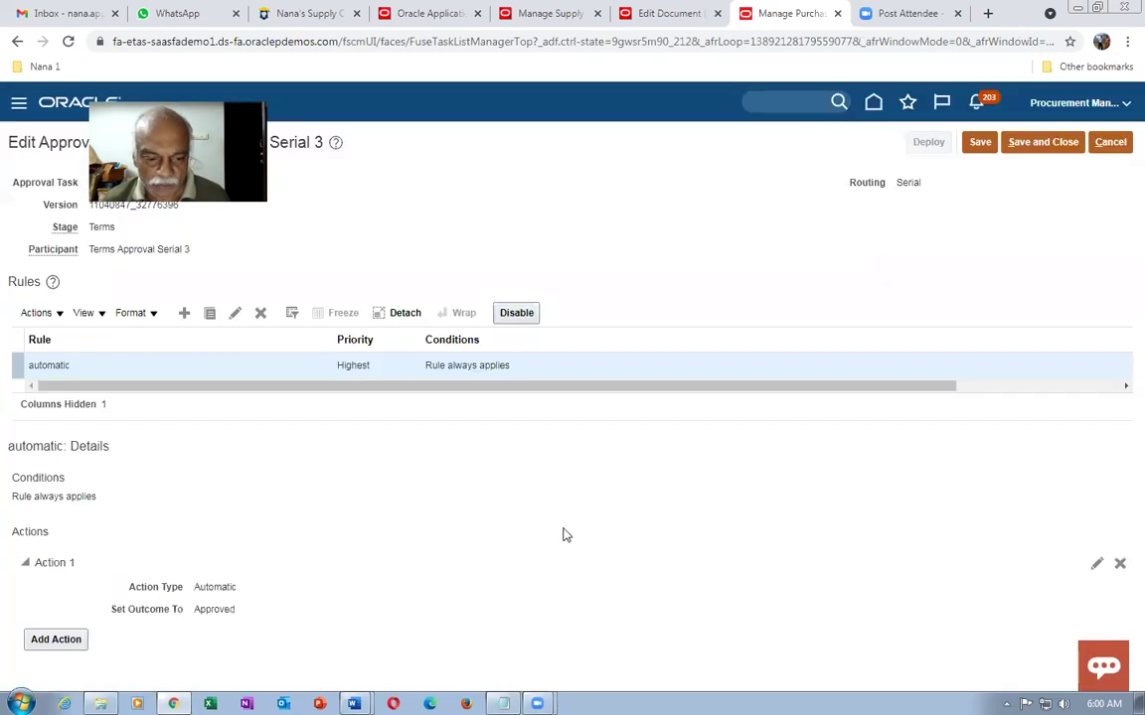
Step: Save the Terms Approval Serial 3 rules and deploy them, accepting that the updates take effect across all participants
{"action": "left_click", "coordinate": [992, 144]}
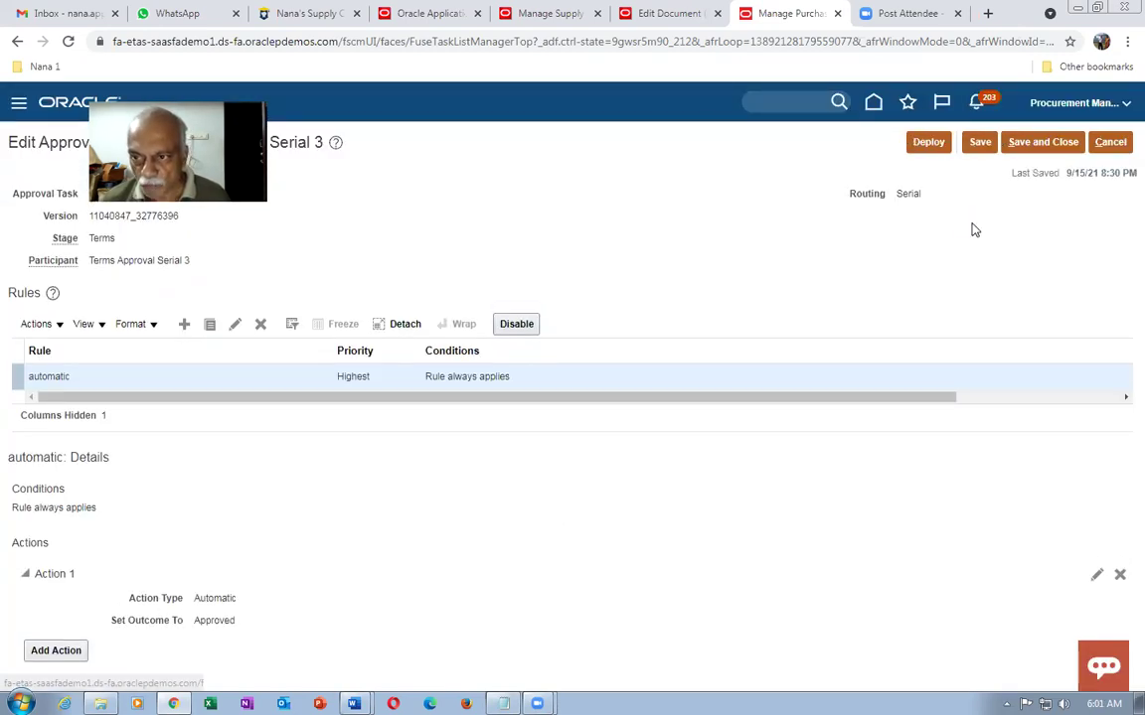
{"action": "left_click", "coordinate": [922, 144]}
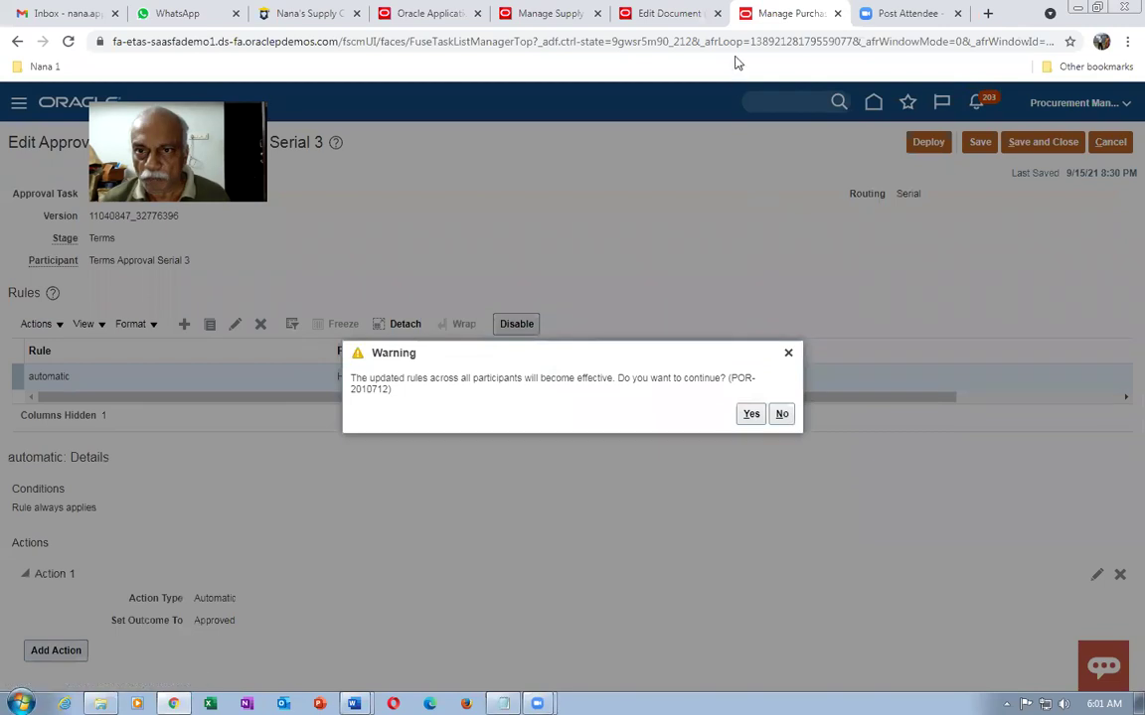
{"action": "left_click", "coordinate": [750, 414]}
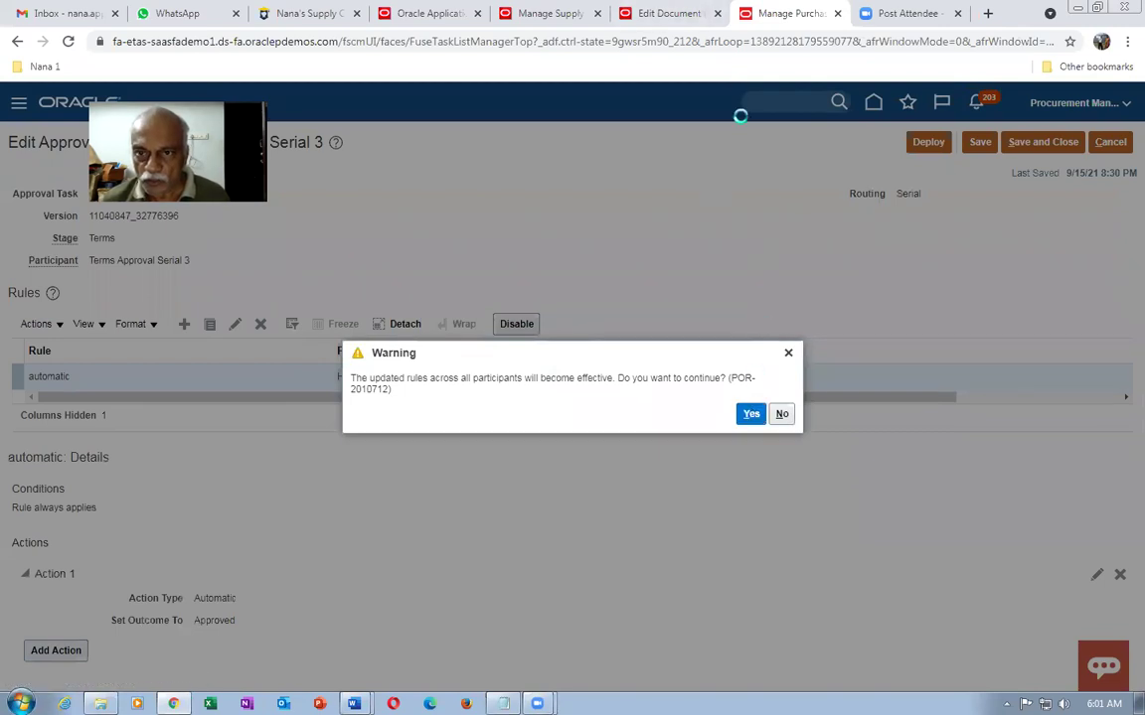
Step: Return to the purchase order, examine its approval stages and diagram, and cancel out of its approvals management
{"action": "left_click", "coordinate": [686, 16]}
{"action": "scroll", "coordinate": [402, 492], "scroll_direction": "down", "scroll_amount": 3}
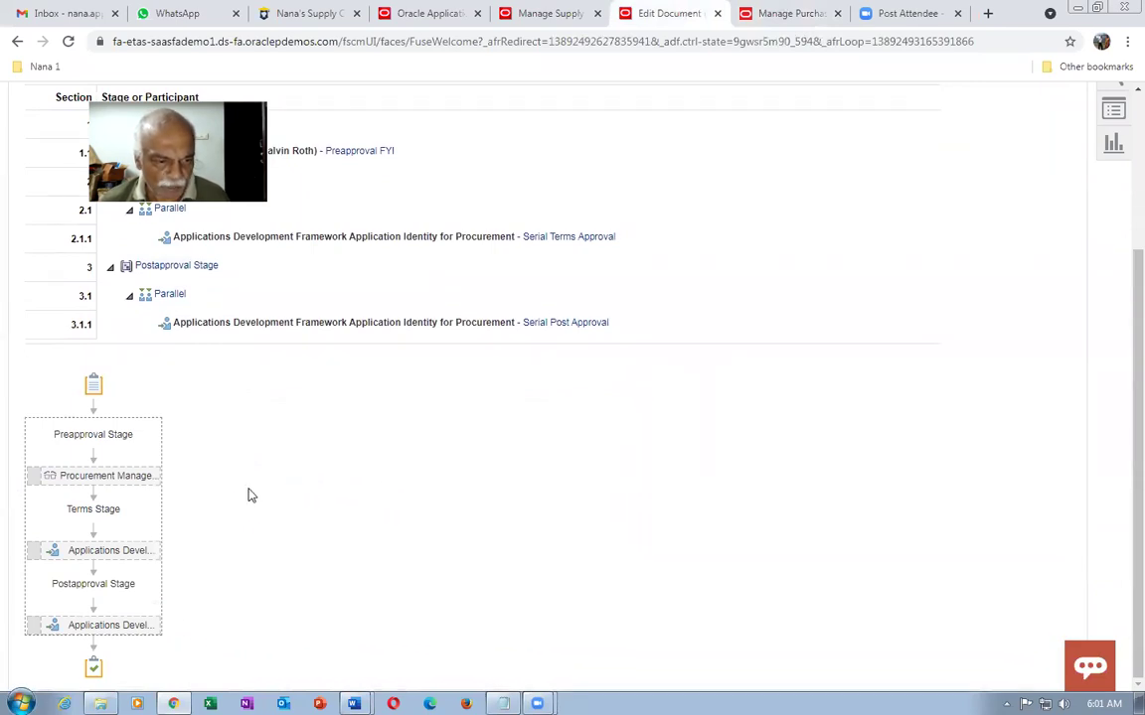
{"action": "scroll", "coordinate": [893, 449], "scroll_direction": "up", "scroll_amount": 1}
{"action": "scroll", "coordinate": [892, 449], "scroll_direction": "up", "scroll_amount": 3}
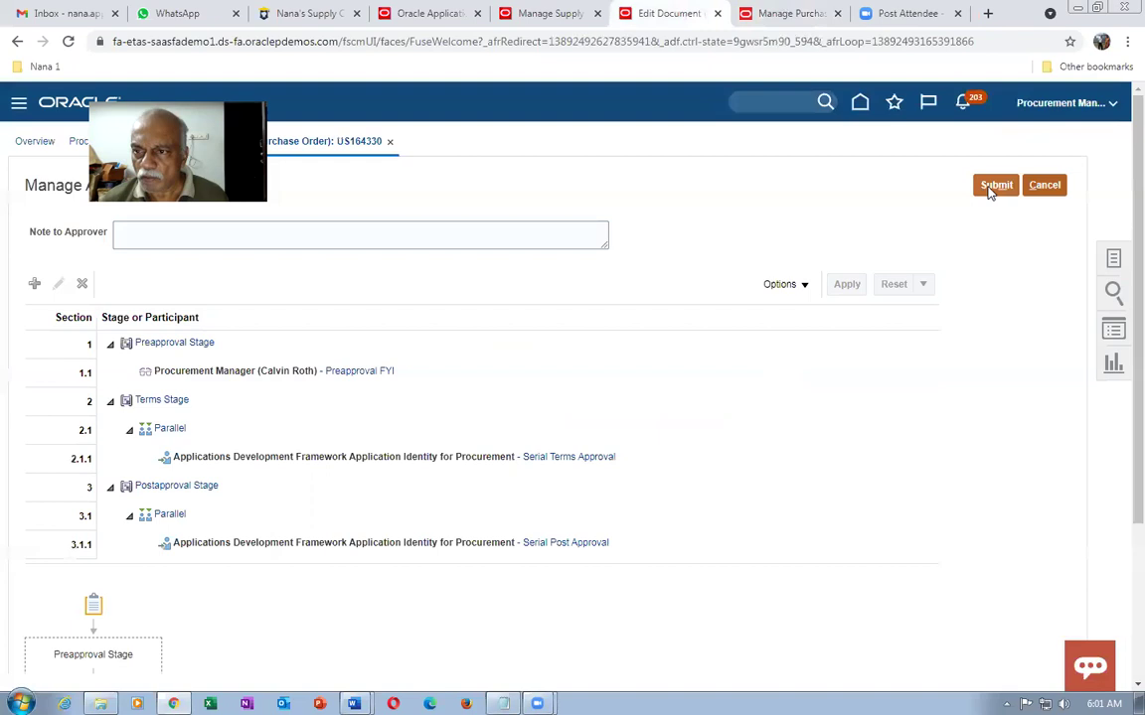
{"action": "left_click", "coordinate": [1043, 185]}
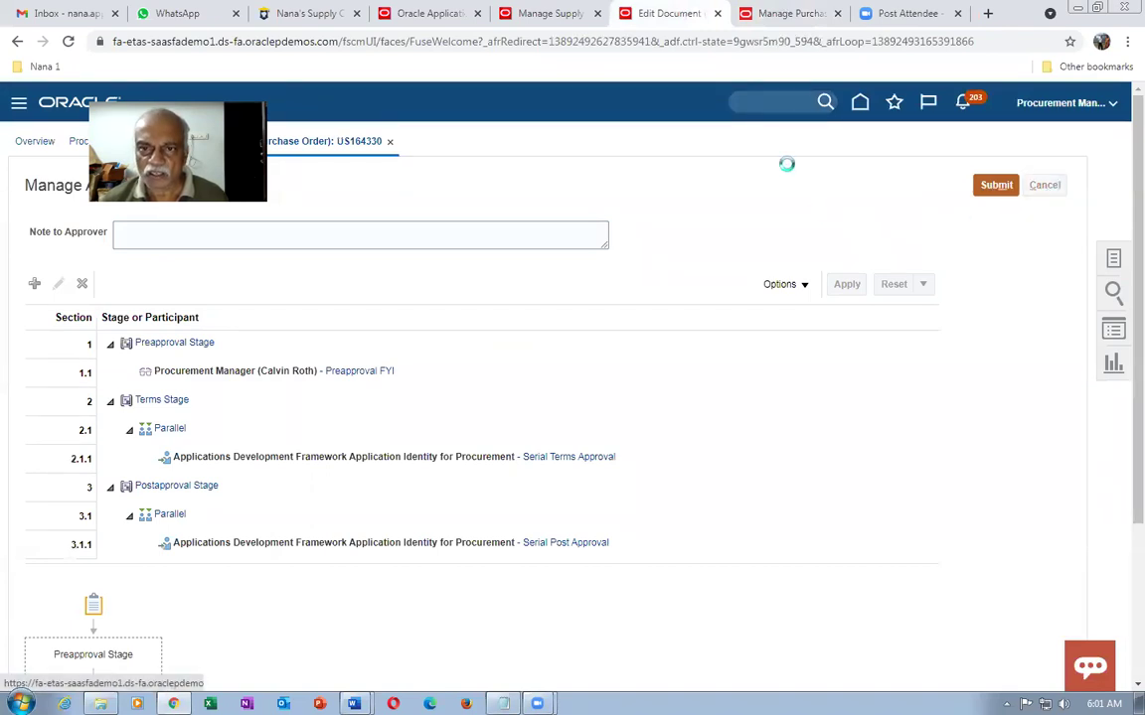
Step: Return to the purchasing document approvals, enable the Terms Approval Serial 3 participant and disable Preapproval FYI
{"action": "left_click", "coordinate": [807, 14]}
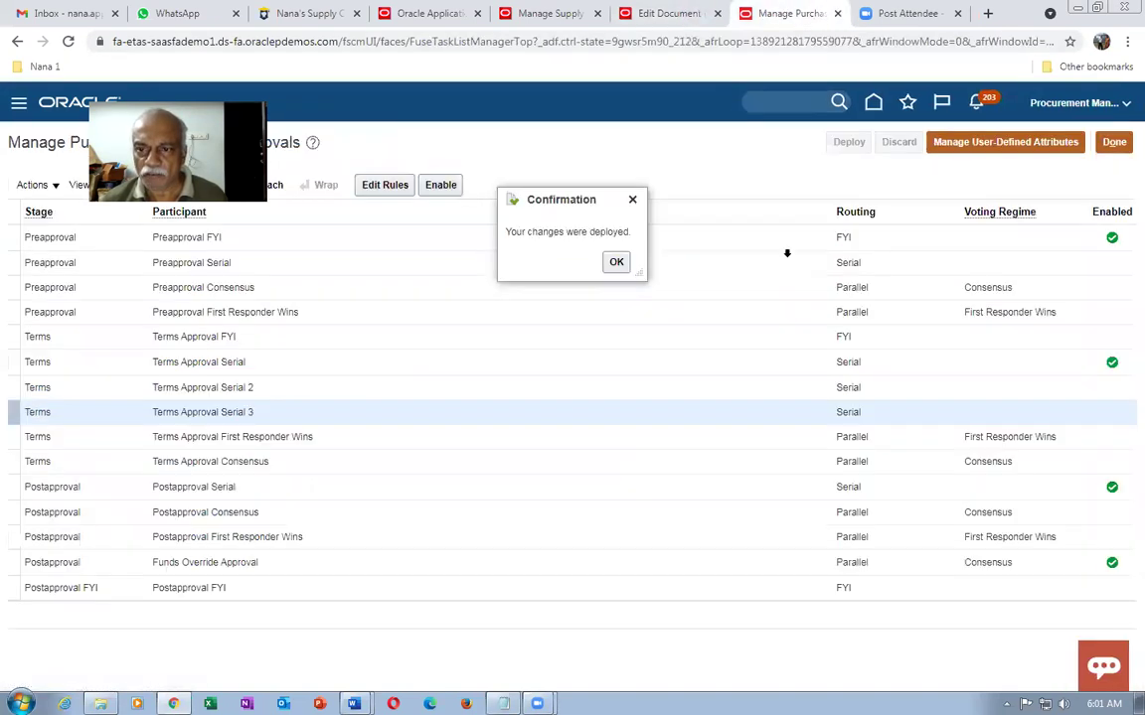
{"action": "left_click", "coordinate": [616, 262]}
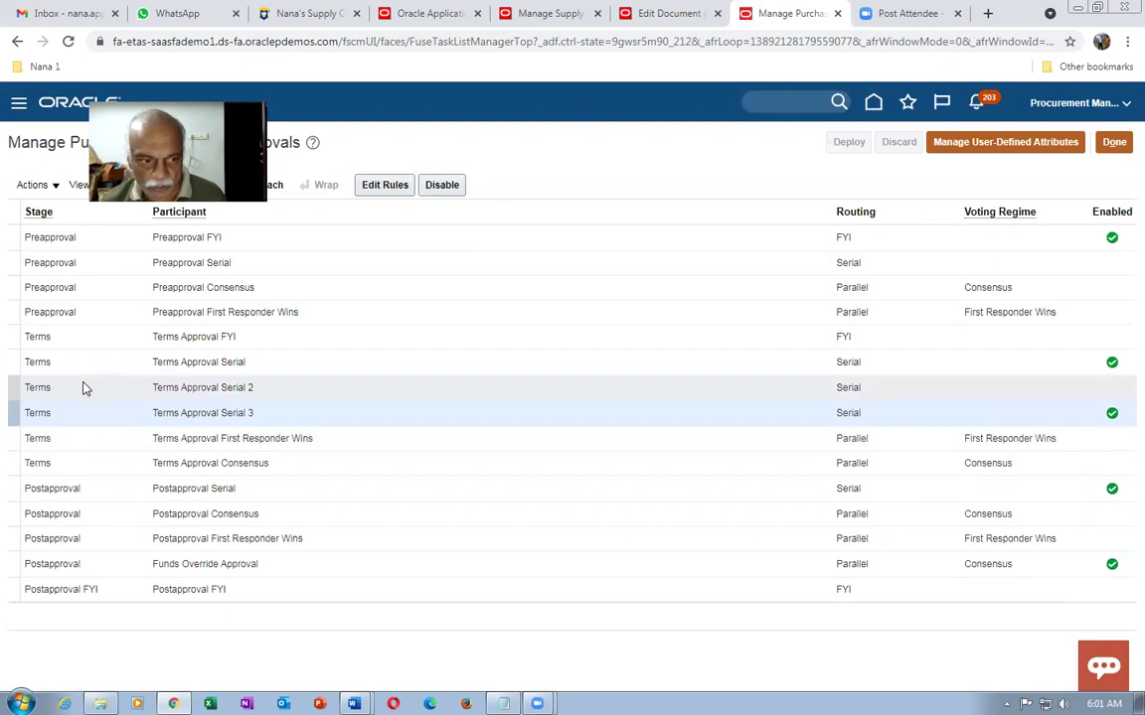
{"action": "left_click", "coordinate": [735, 245]}
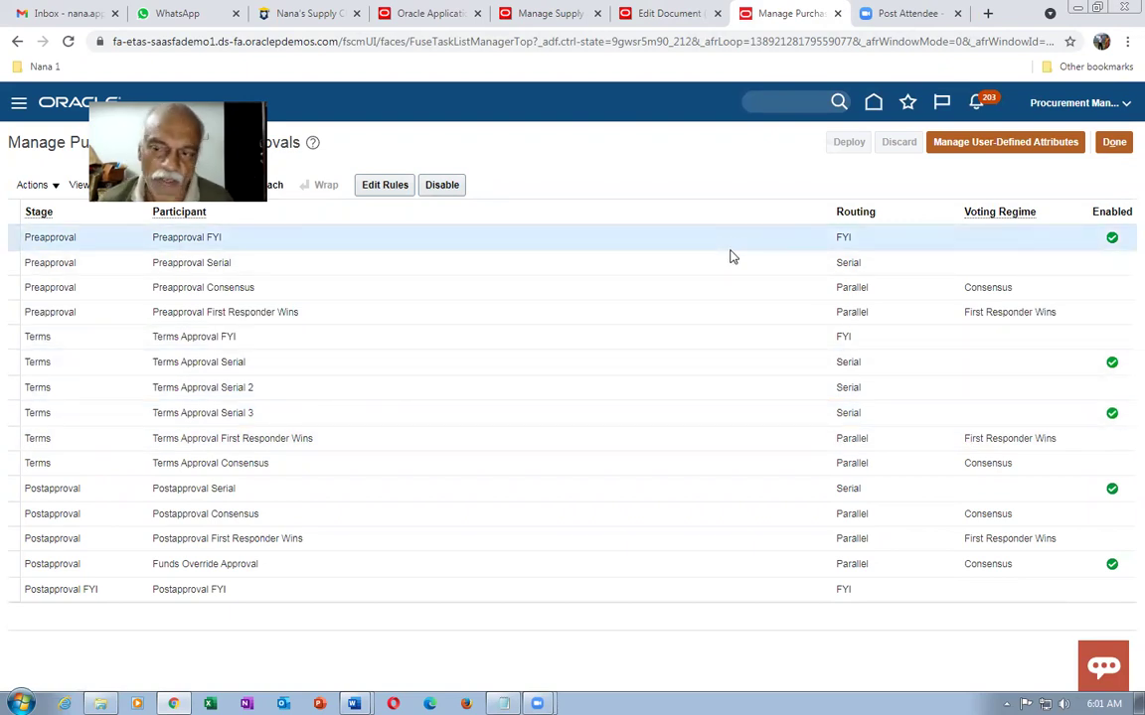
{"action": "left_click", "coordinate": [450, 187]}
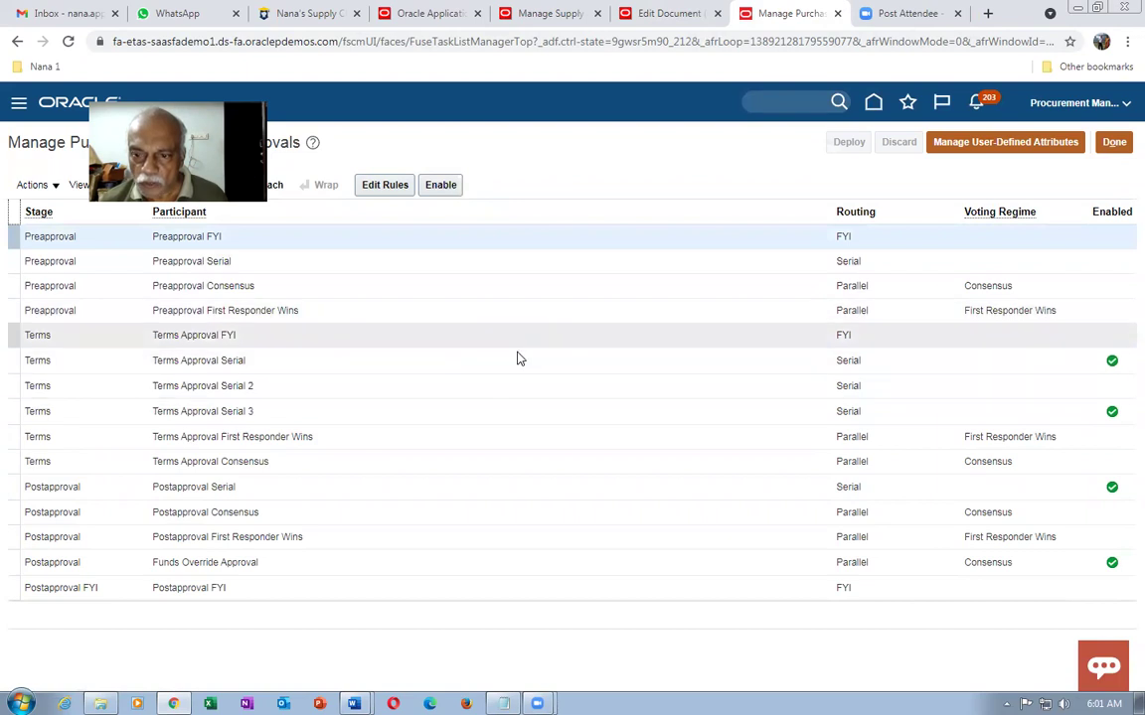
Step: Disable the Terms Approval Serial, Postapproval Serial and Funds Override Approval participants, and finish the approvals setup
{"action": "left_click", "coordinate": [488, 364]}
{"action": "left_click", "coordinate": [441, 185]}
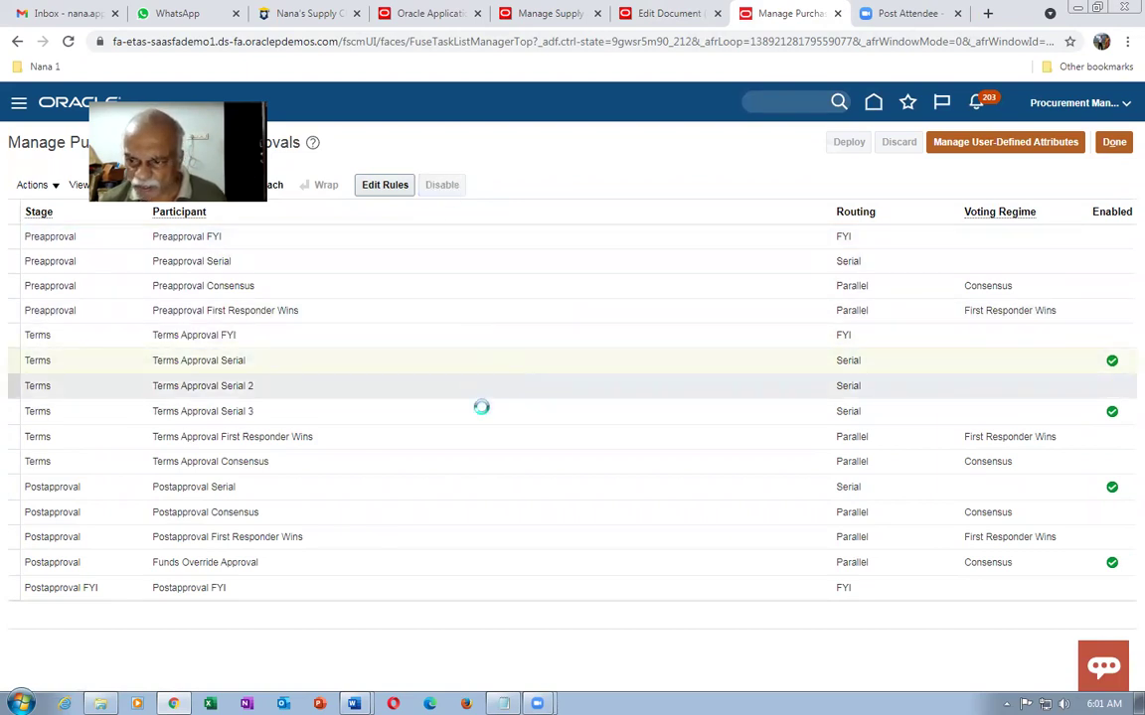
{"action": "left_click", "coordinate": [492, 485]}
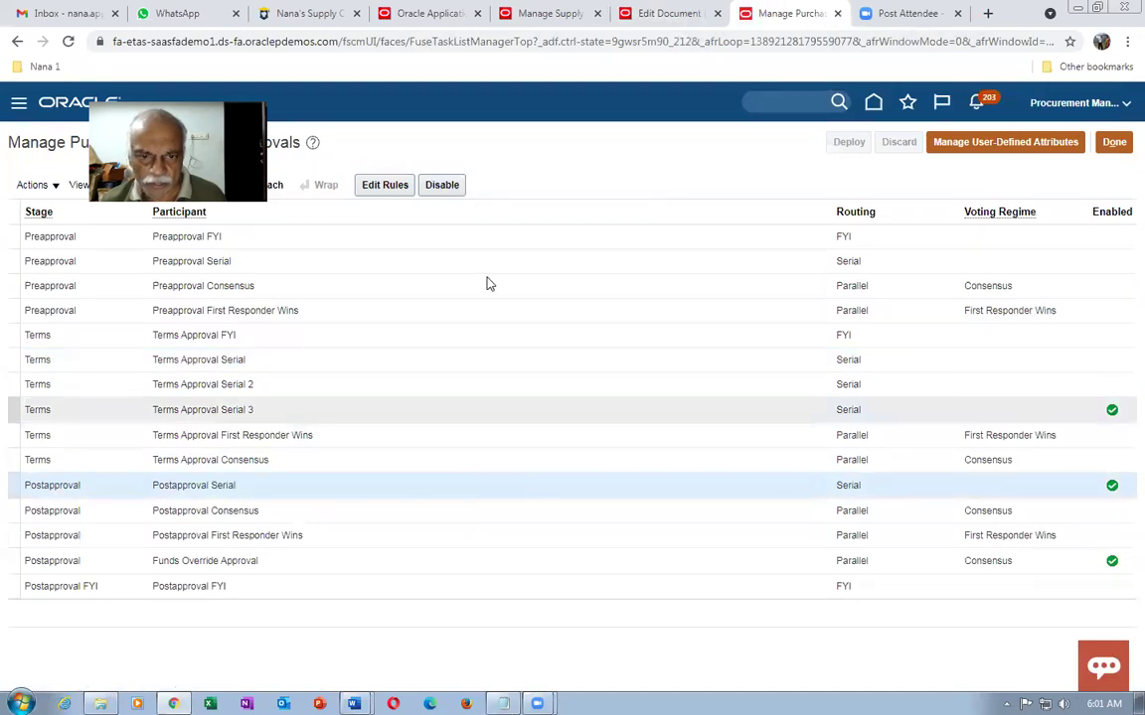
{"action": "left_click", "coordinate": [447, 187]}
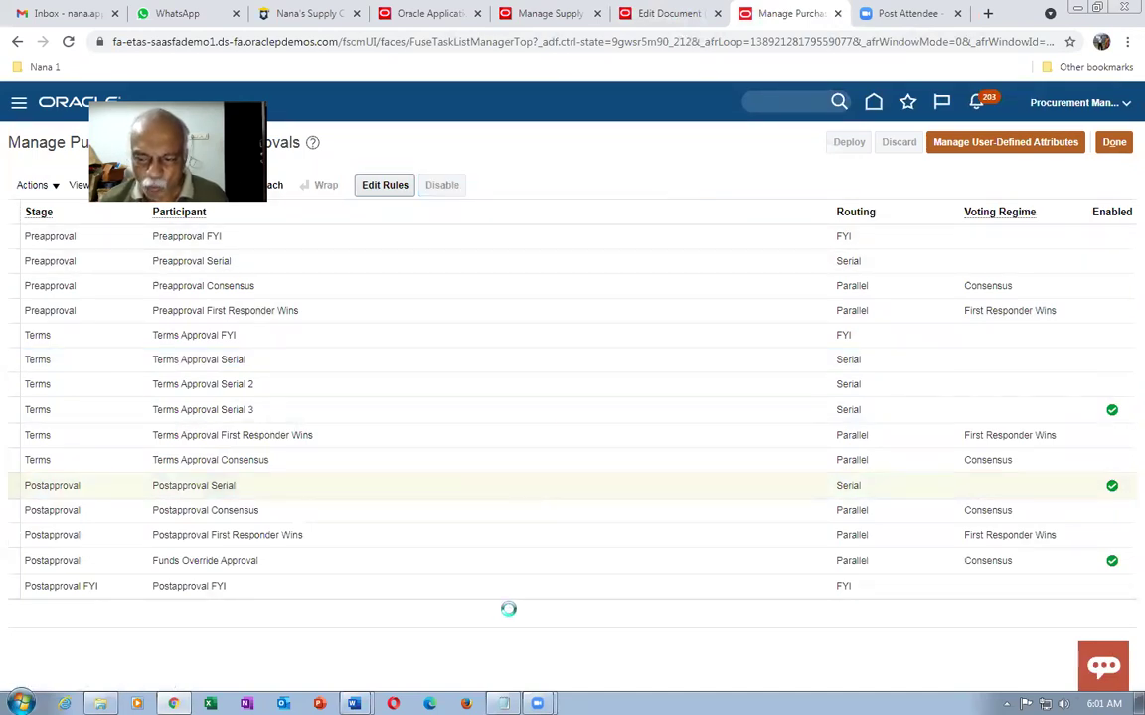
{"action": "left_click", "coordinate": [436, 567]}
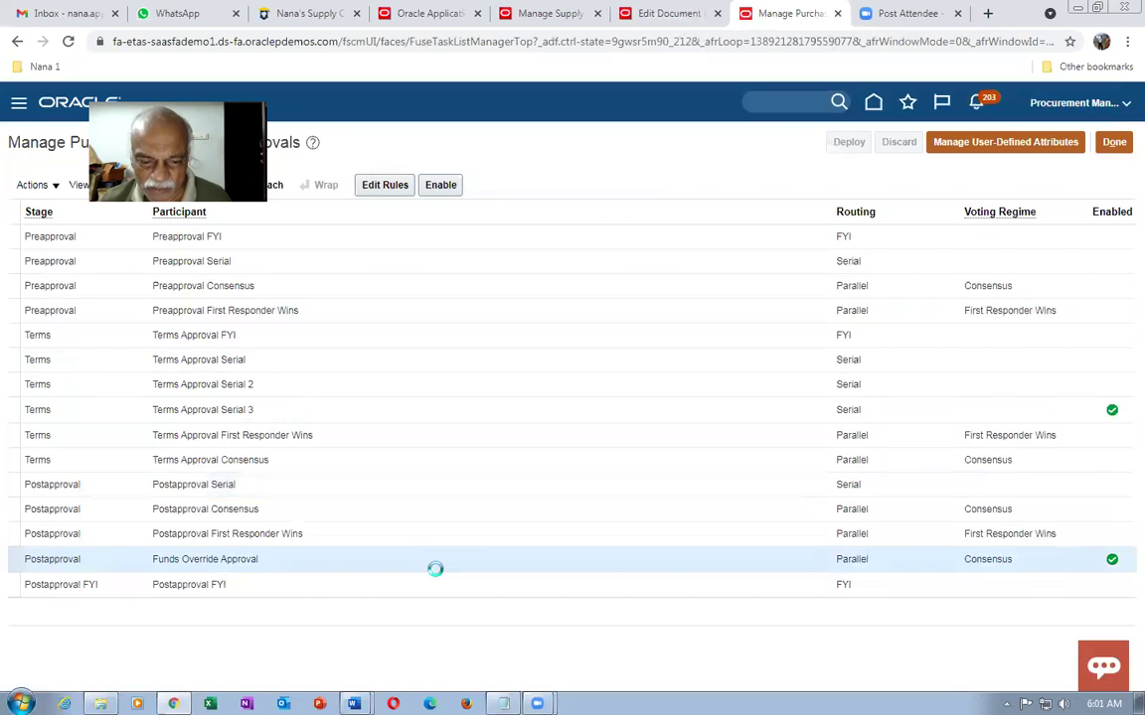
{"action": "left_click", "coordinate": [430, 187]}
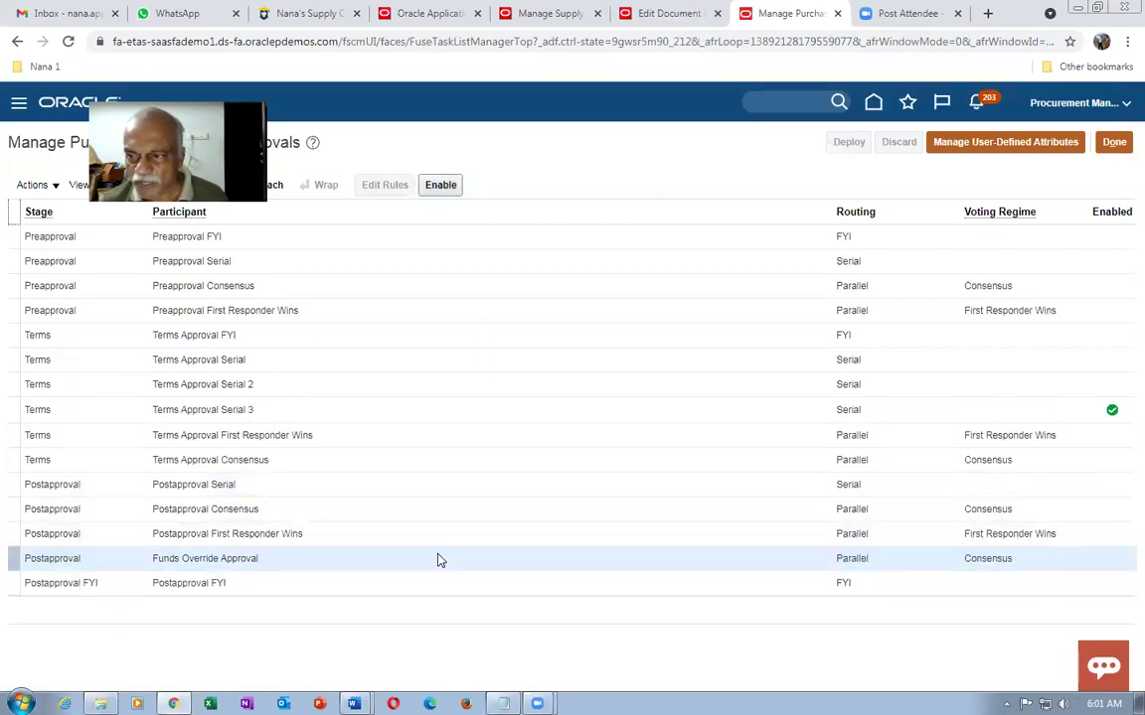
{"action": "left_click", "coordinate": [680, 410]}
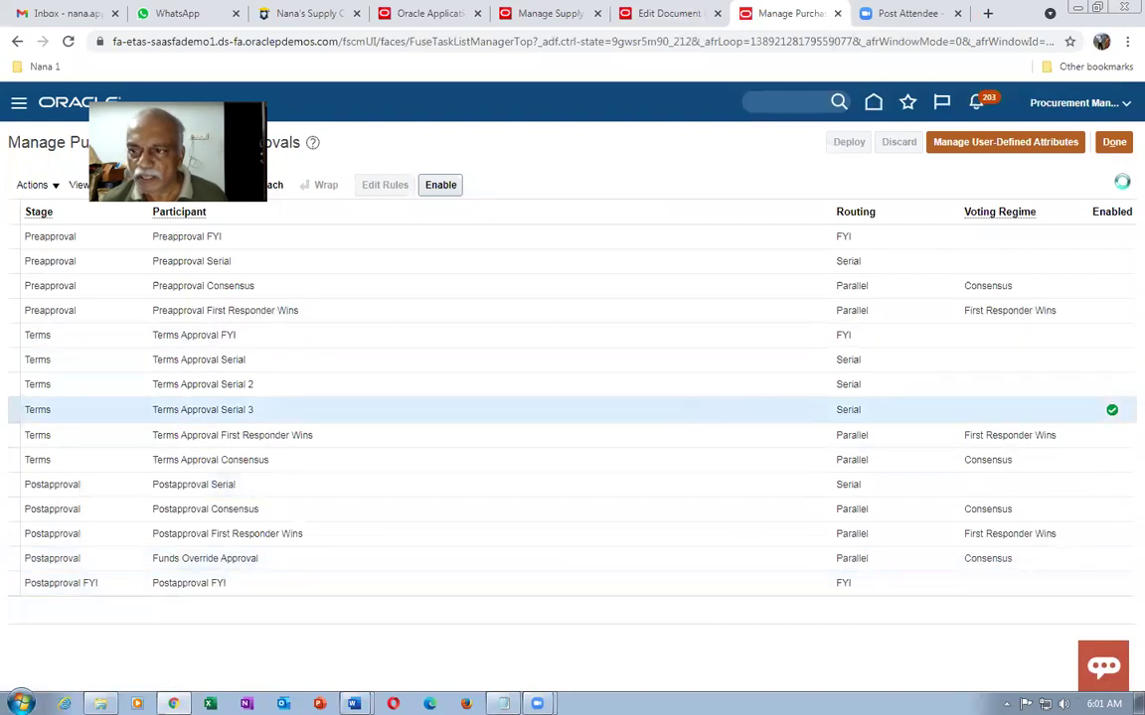
{"action": "left_click", "coordinate": [1115, 144]}
Step: Return to the purchase order, save it and open its approvals management
{"action": "left_click", "coordinate": [657, 16]}
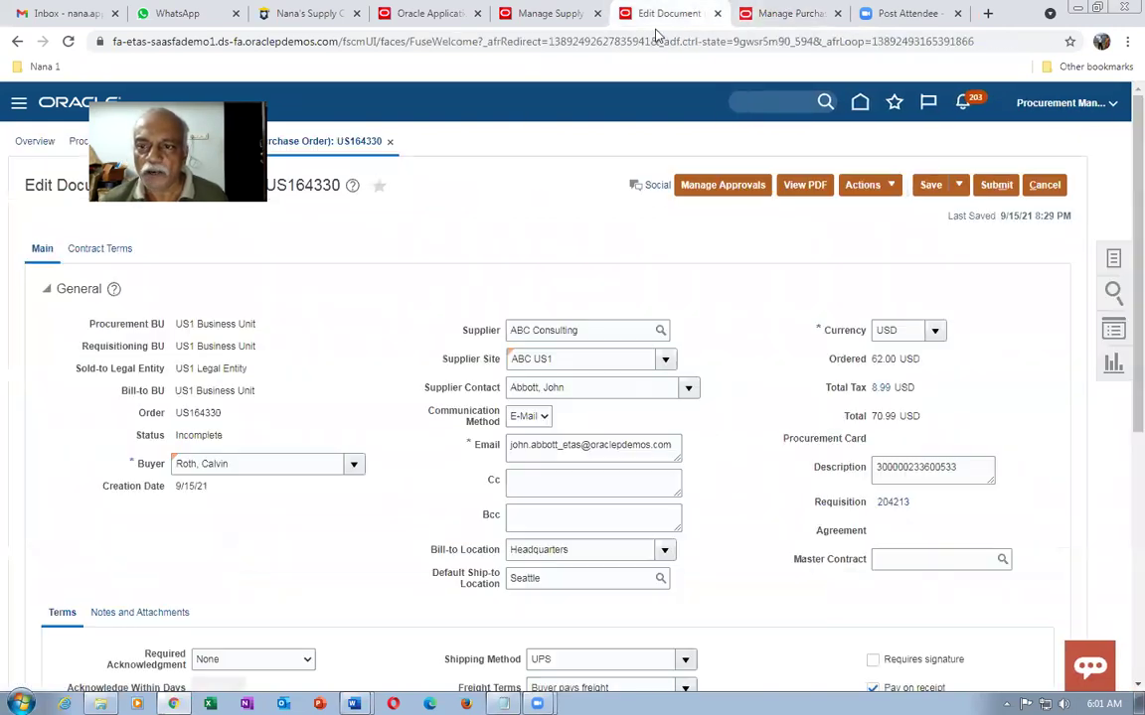
{"action": "left_click", "coordinate": [930, 185]}
{"action": "left_click", "coordinate": [707, 187]}
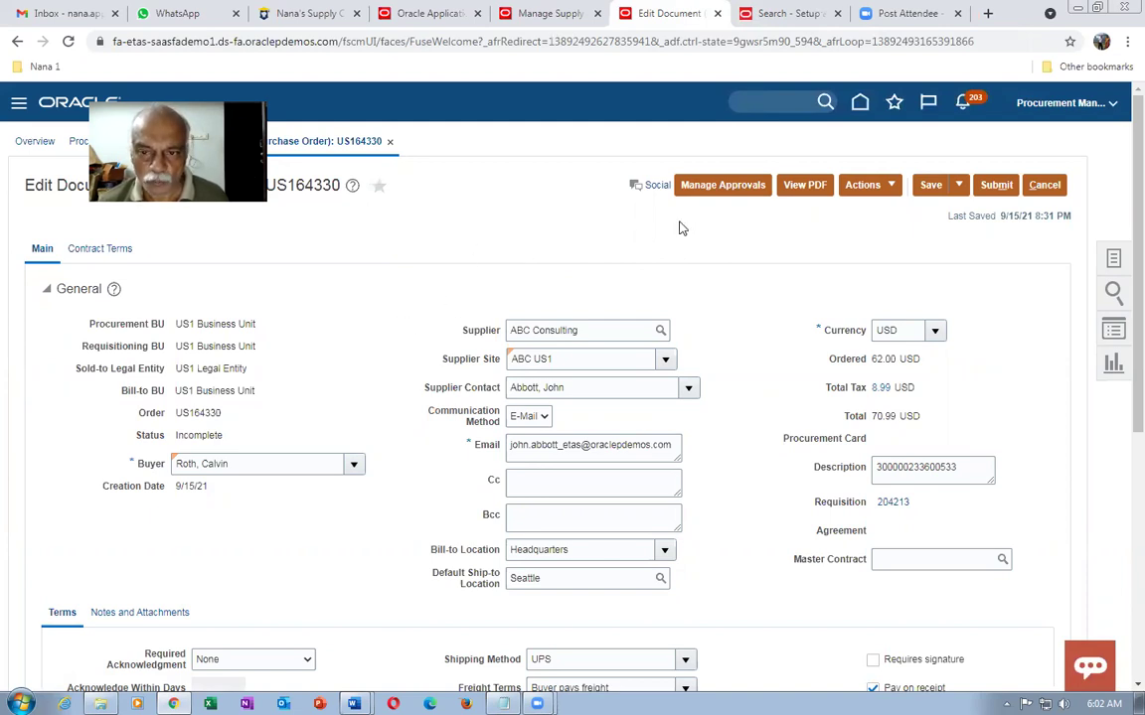
{"action": "left_click", "coordinate": [722, 186]}
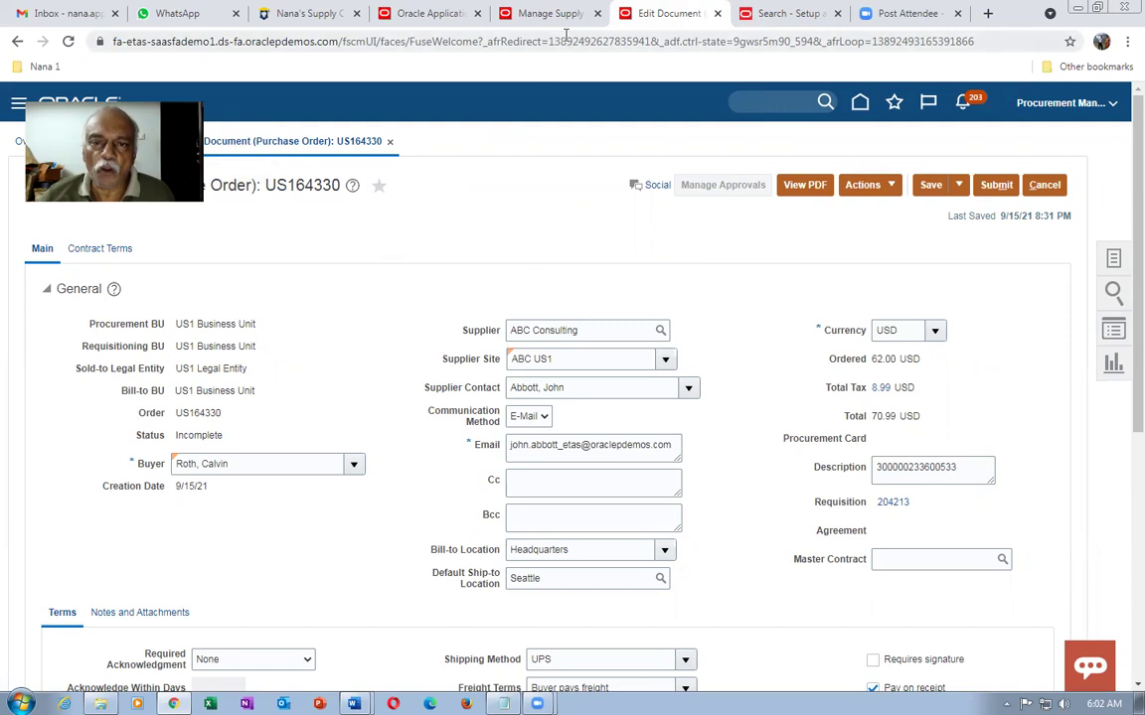
Step: Examine the orchestration plan of supply line 1.1 and return to the purchase order's approvals
{"action": "left_click", "coordinate": [545, 13]}
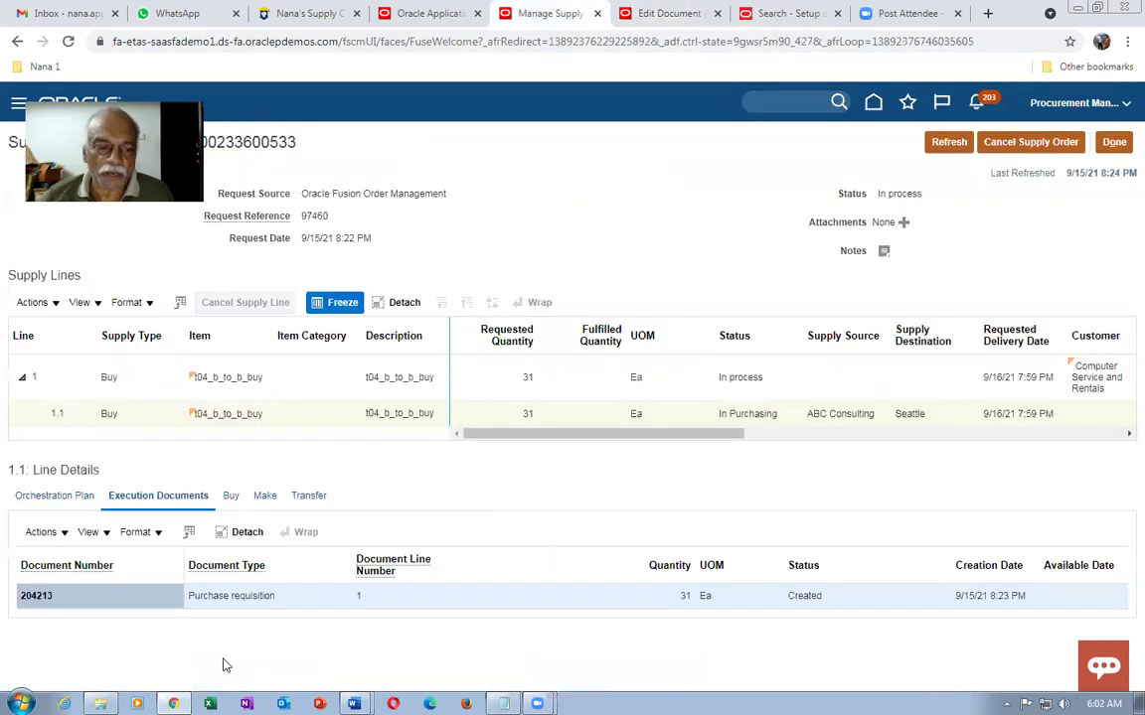
{"action": "left_click", "coordinate": [52, 497]}
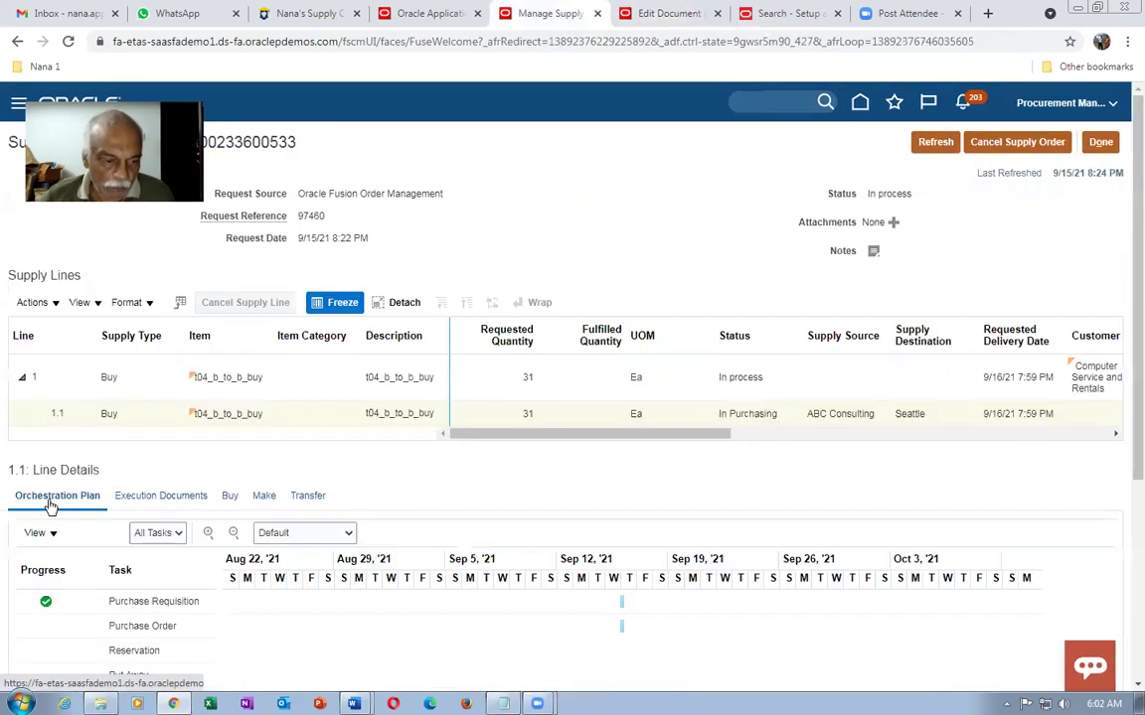
{"action": "scroll", "coordinate": [1120, 442], "scroll_direction": "down", "scroll_amount": 2}
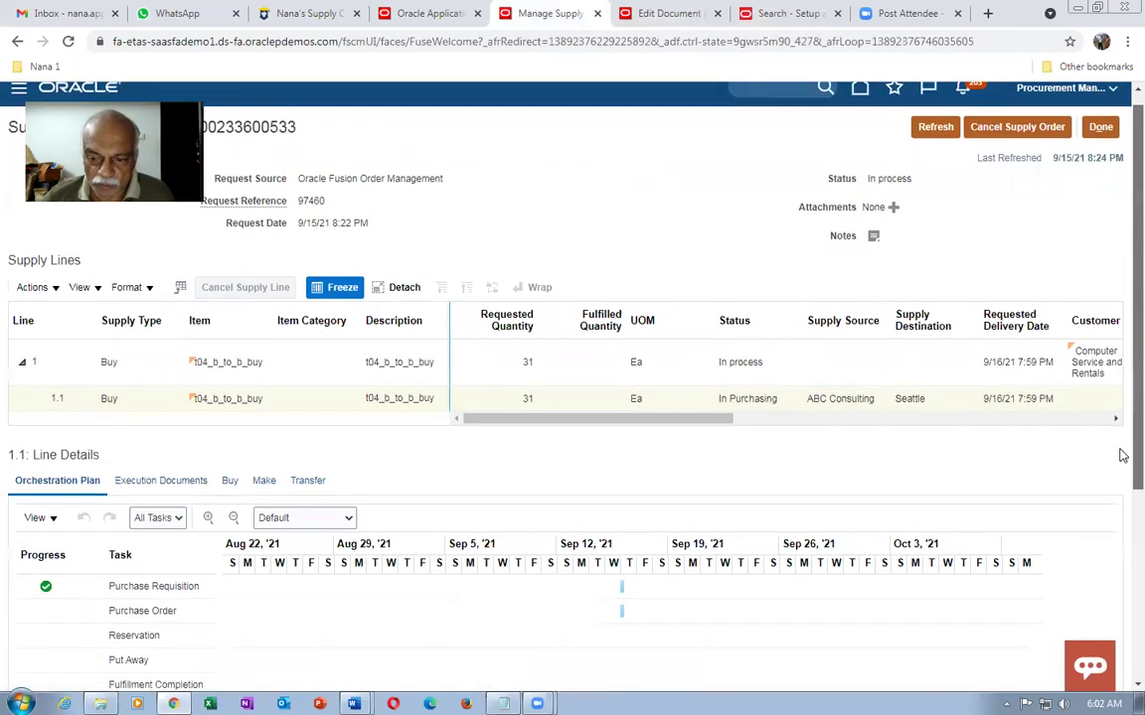
{"action": "left_click", "coordinate": [678, 20]}
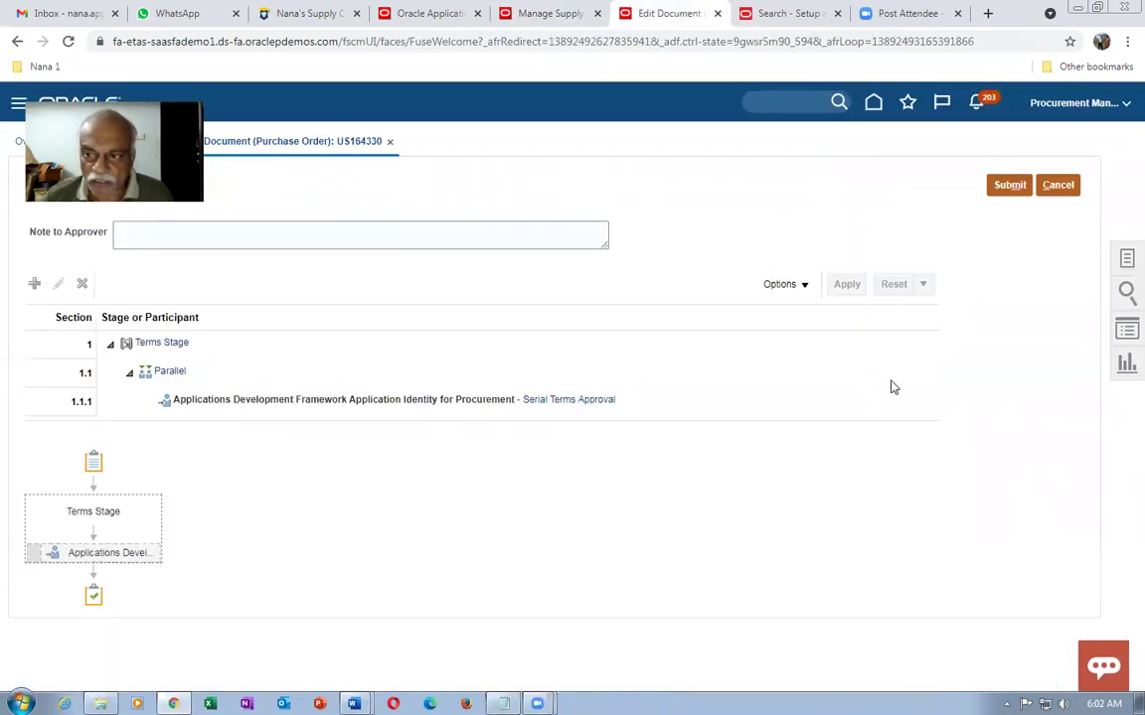
Step: Submit the purchase order for approval, acknowledge the confirmation and duplicate the requisition processing page in a new tab
{"action": "left_click", "coordinate": [1002, 187]}
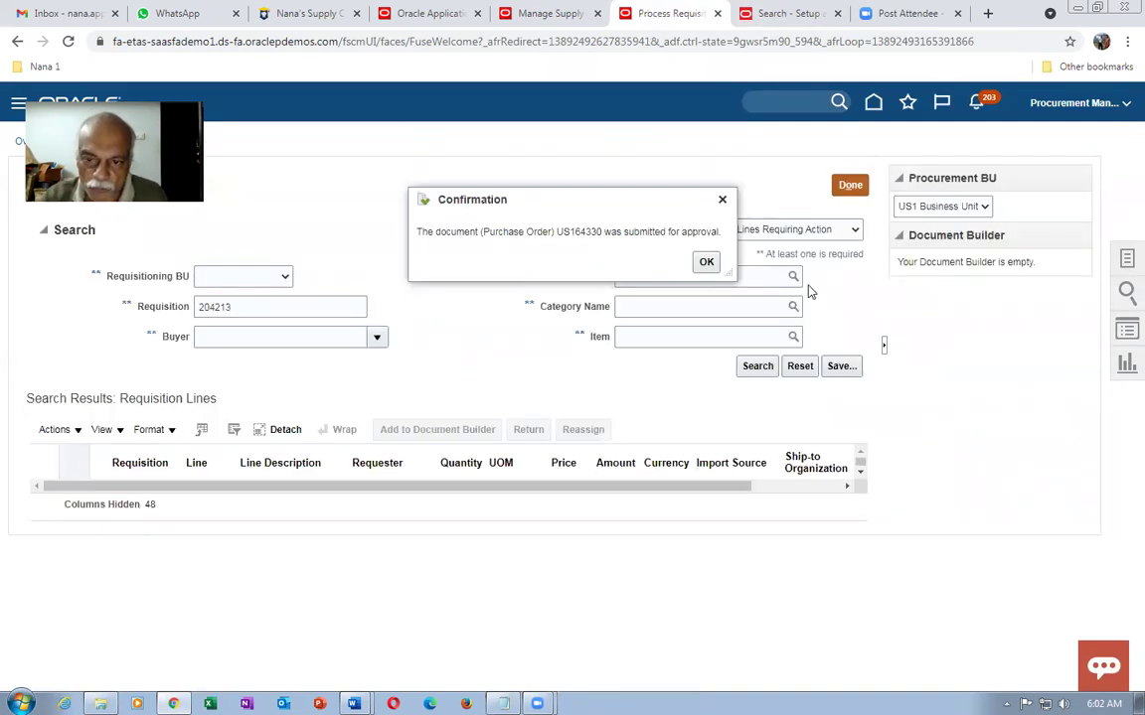
{"action": "left_click", "coordinate": [705, 263]}
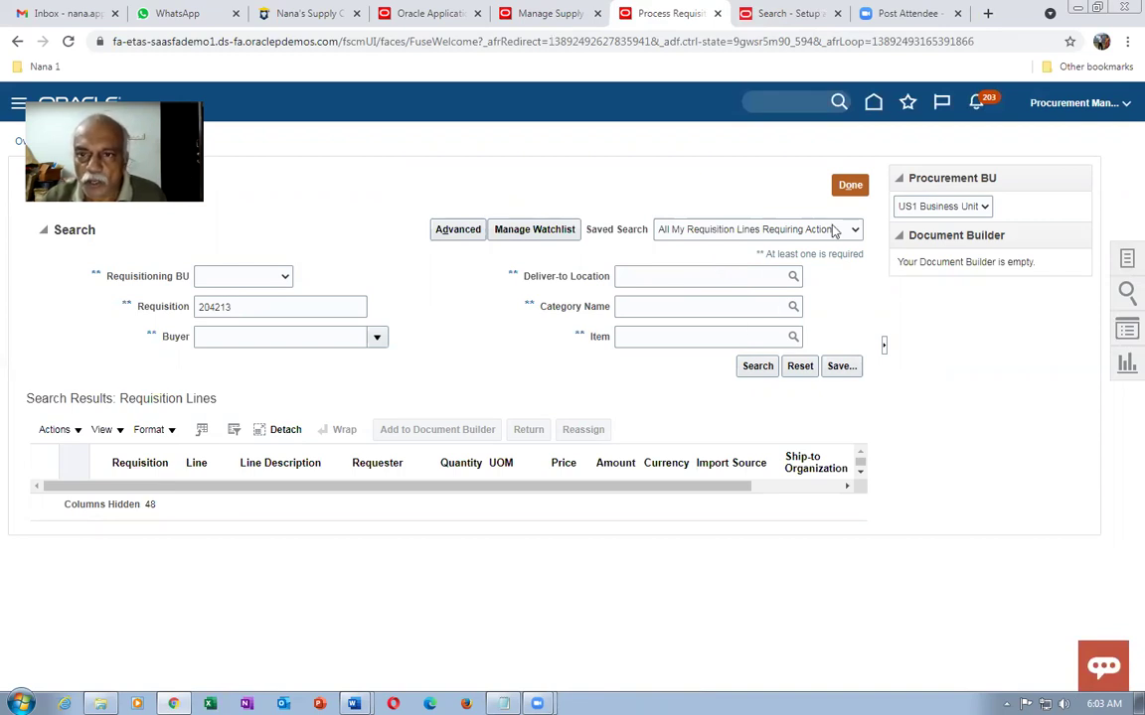
{"action": "right_click", "coordinate": [675, 16]}
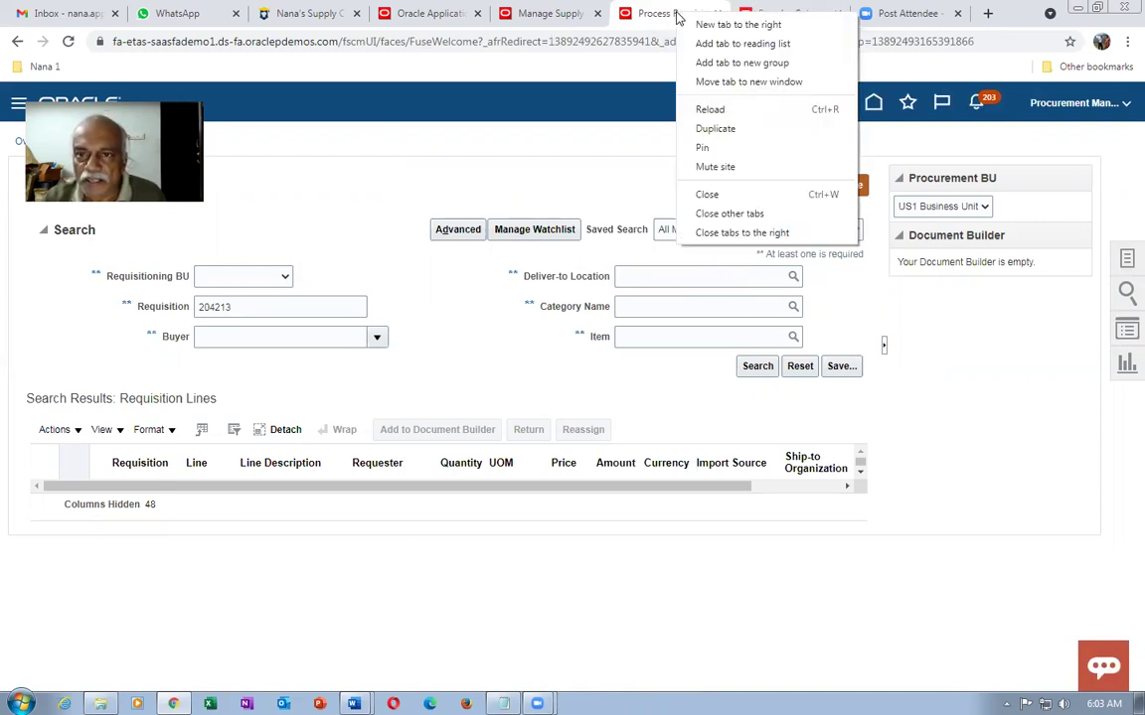
{"action": "left_click", "coordinate": [702, 128]}
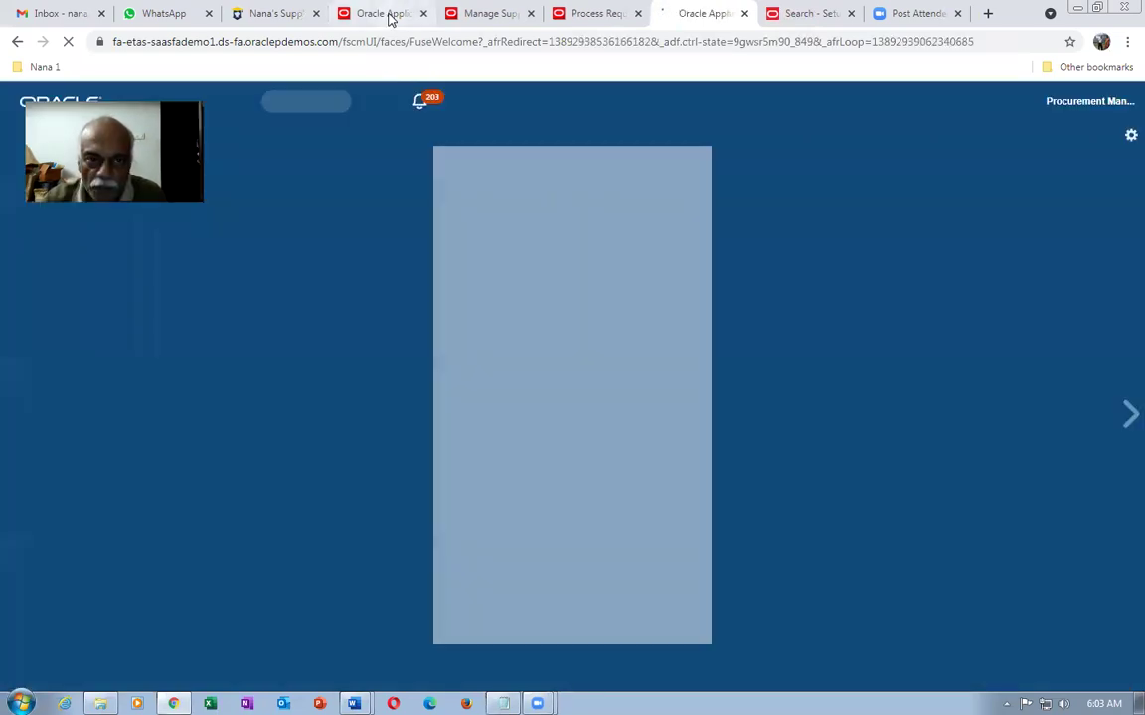
Step: Refresh the sales order's orchestration process and examine the back-to-back supply status of fulfillment line 1-1
{"action": "left_click", "coordinate": [383, 13]}
{"action": "scroll", "coordinate": [279, 495], "scroll_direction": "up", "scroll_amount": 5}
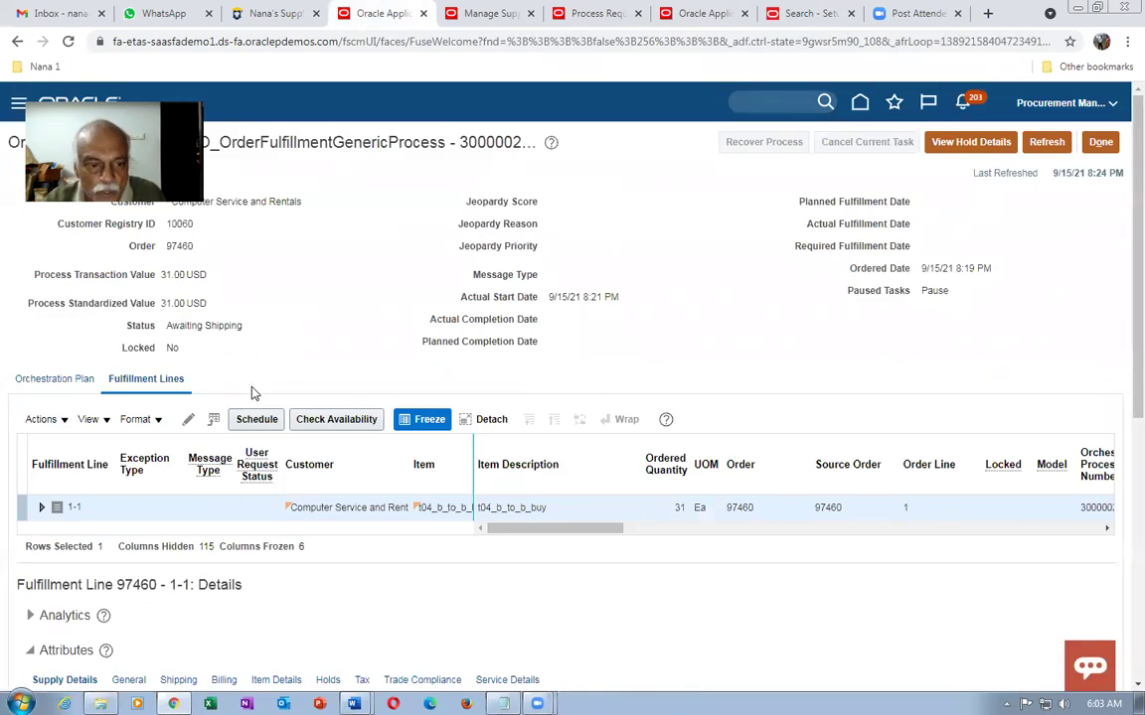
{"action": "scroll", "coordinate": [250, 394], "scroll_direction": "down", "scroll_amount": 5}
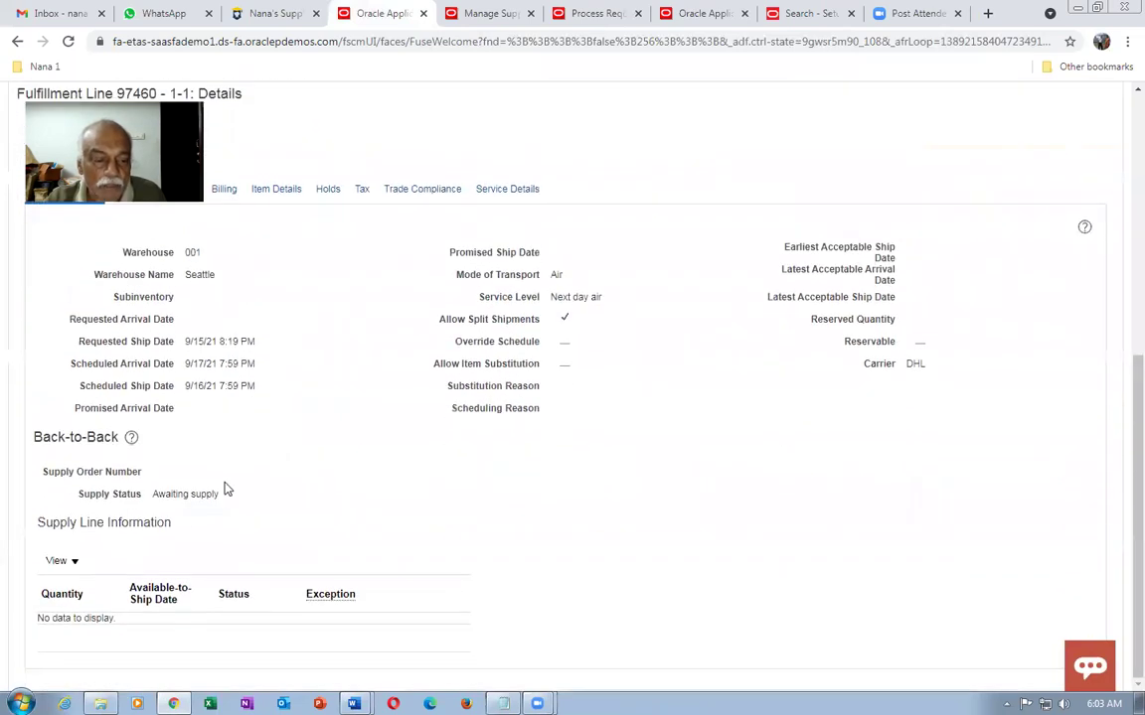
{"action": "left_click_drag", "start_coordinate": [156, 492], "coordinate": [209, 494]}
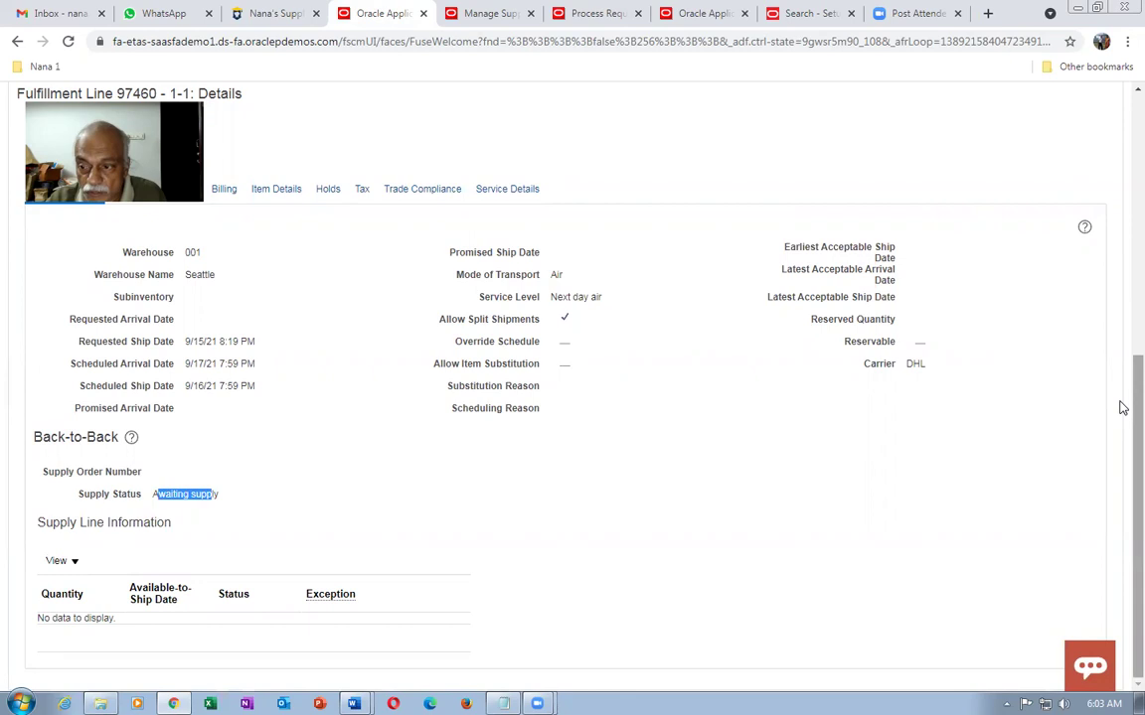
{"action": "left_click_drag", "start_coordinate": [1133, 404], "coordinate": [1133, 134]}
{"action": "left_click", "coordinate": [1047, 141]}
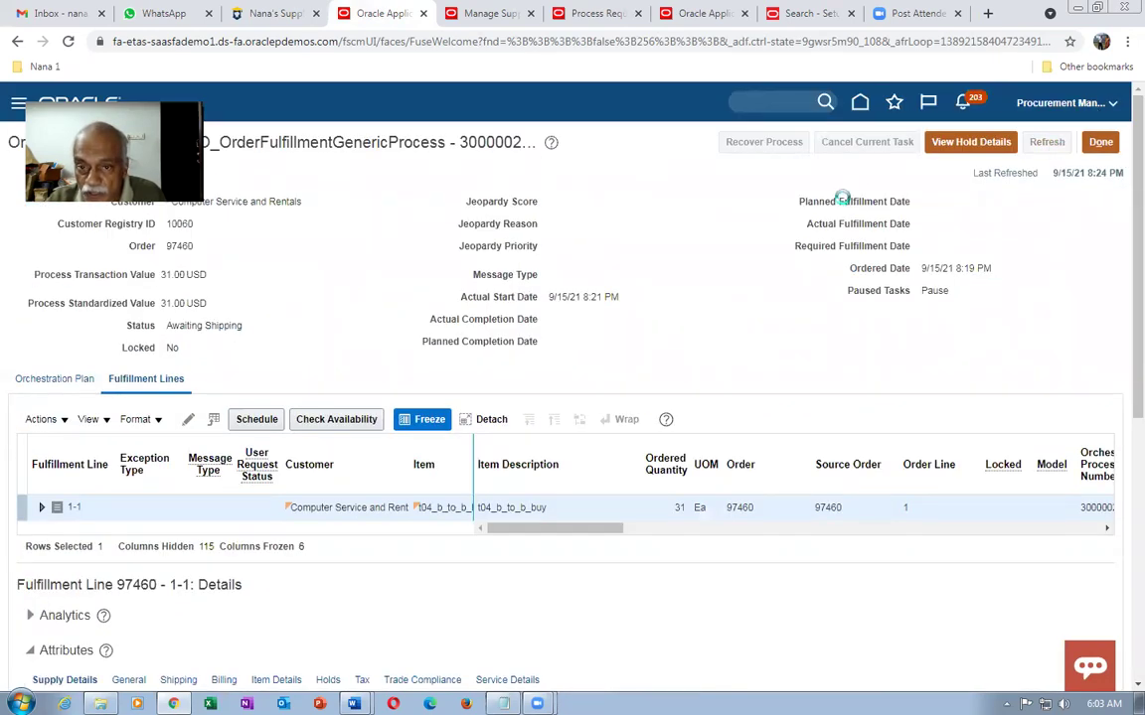
{"action": "scroll", "coordinate": [268, 294], "scroll_direction": "down", "scroll_amount": 5}
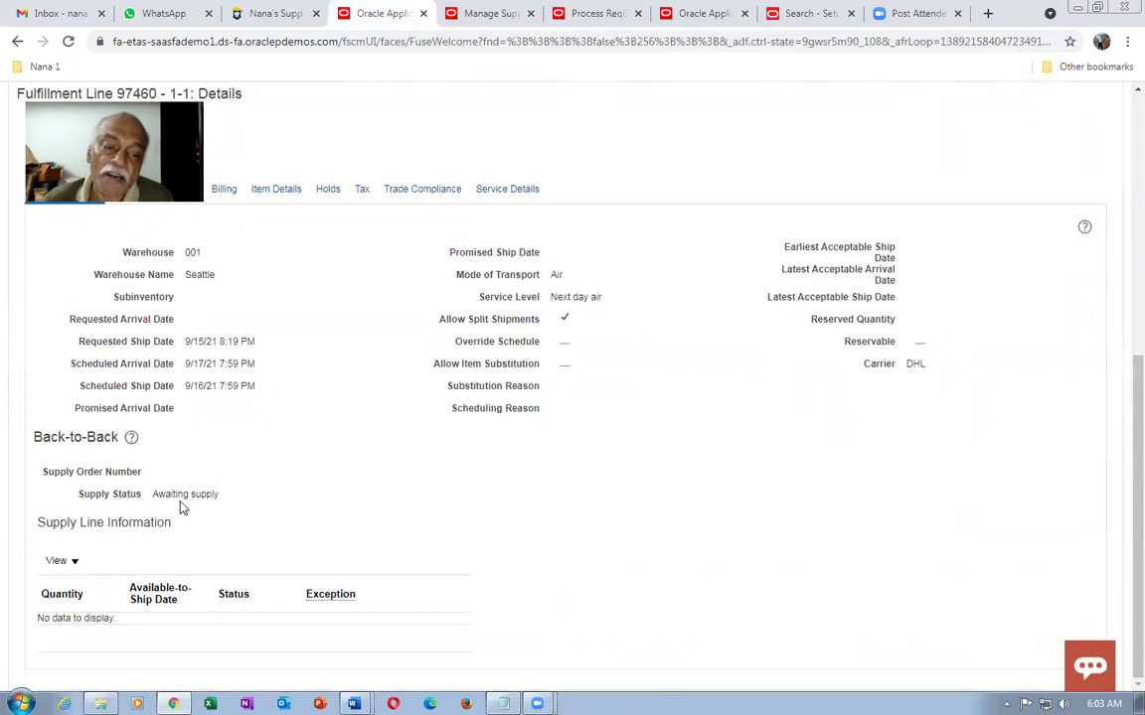
{"action": "left_click_drag", "start_coordinate": [168, 493], "coordinate": [204, 498]}
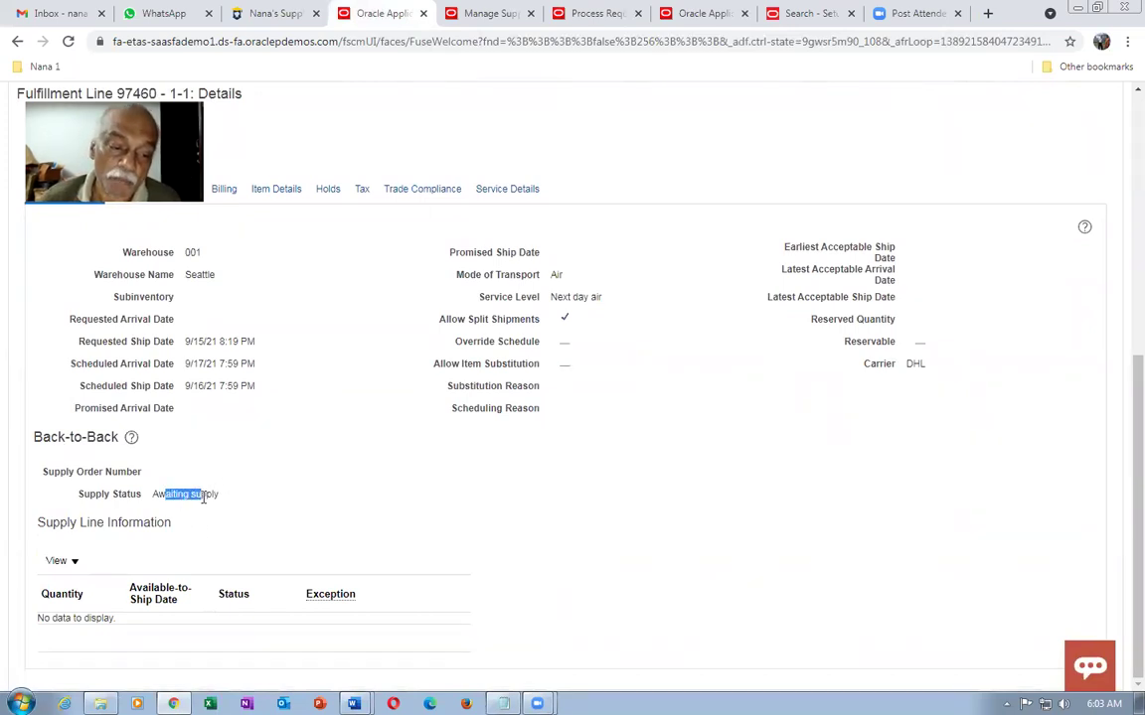
{"action": "left_click", "coordinate": [263, 513]}
{"action": "scroll", "coordinate": [712, 156], "scroll_direction": "up", "scroll_amount": 3}
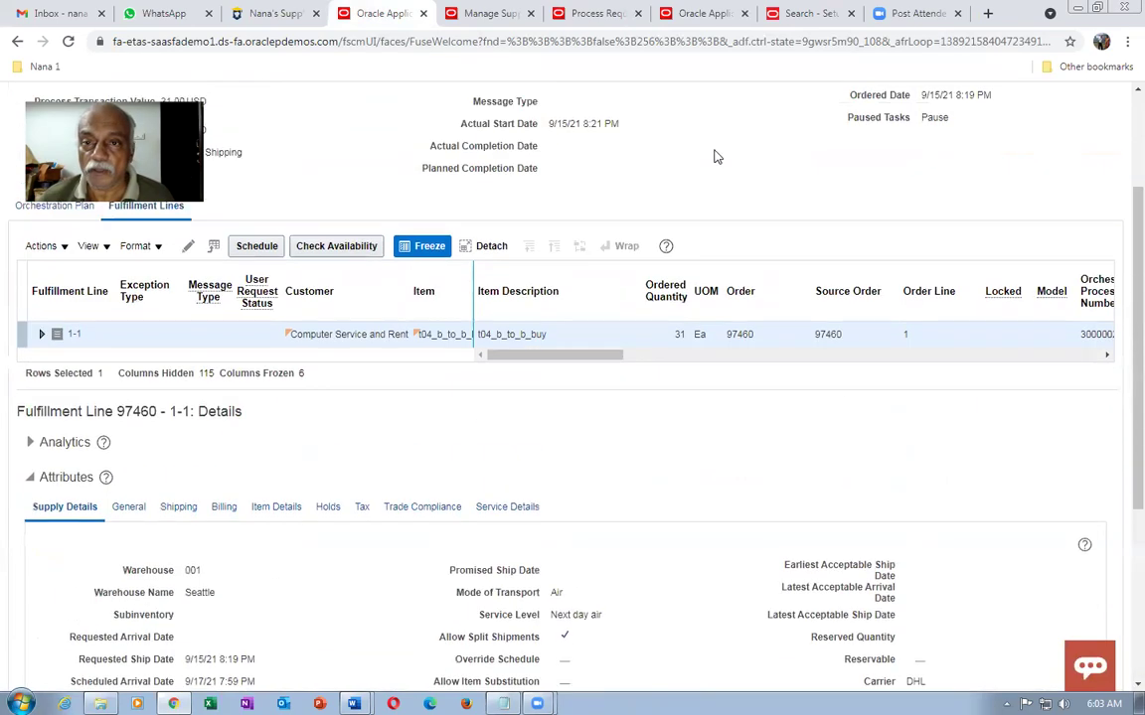
Step: Leave the setup task search and open Inventory Management from the Supply Chain Execution applications
{"action": "left_click", "coordinate": [813, 16]}
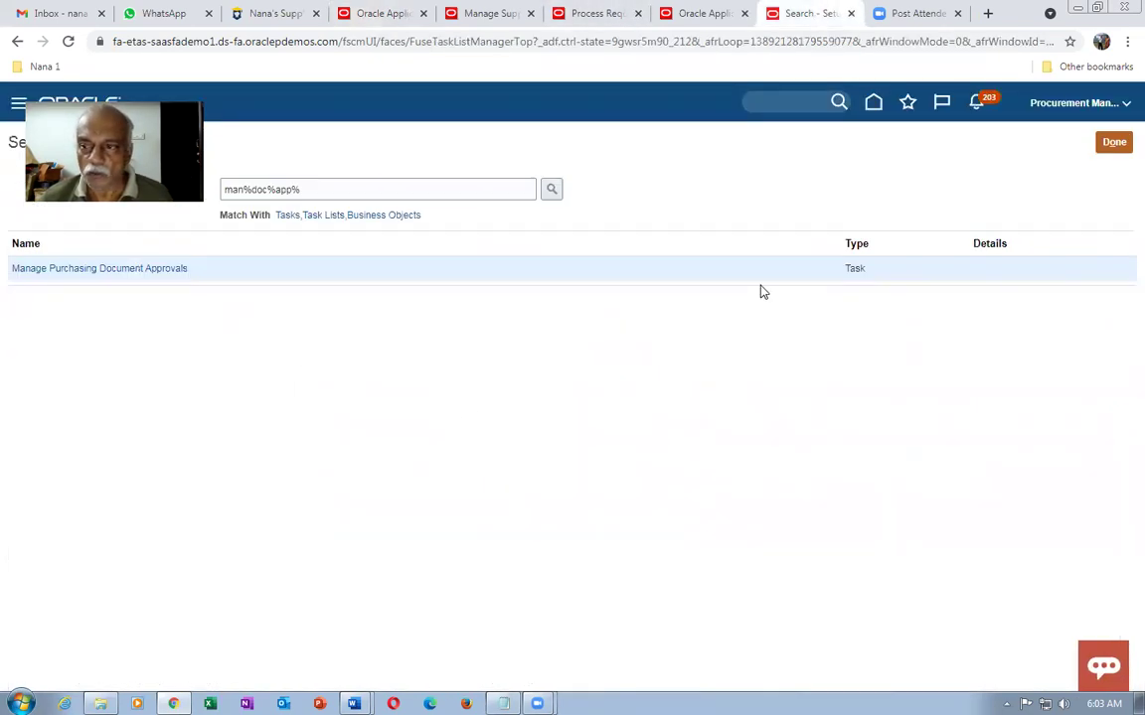
{"action": "left_click", "coordinate": [1106, 145]}
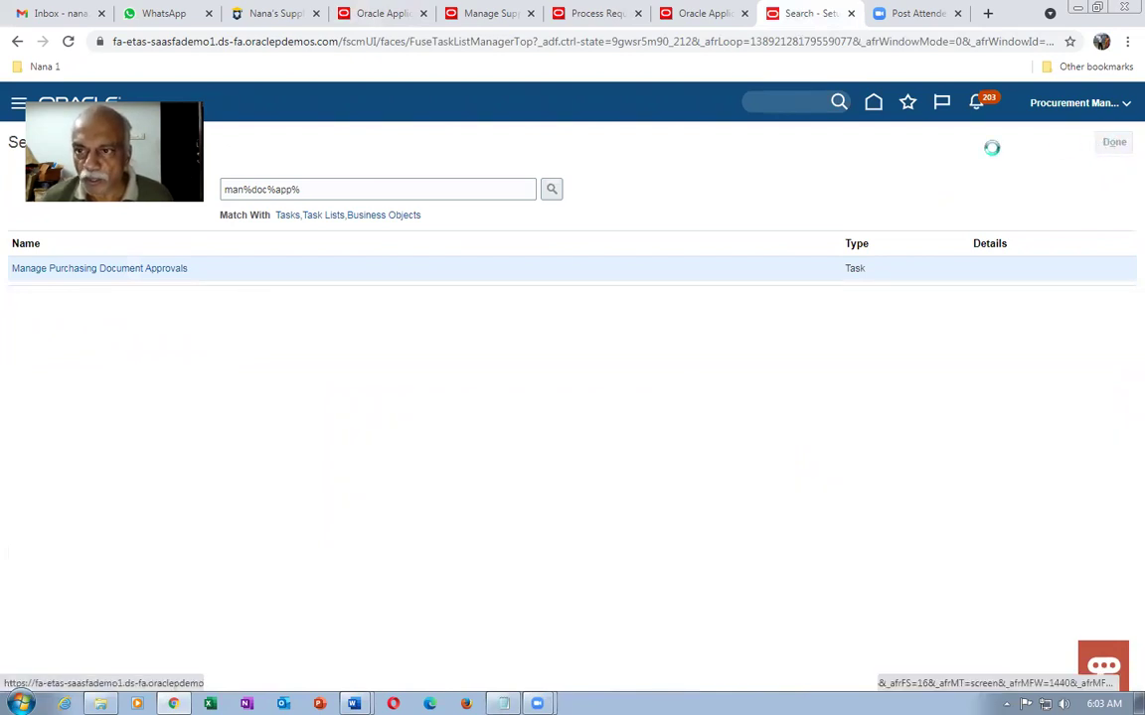
{"action": "left_click", "coordinate": [861, 103]}
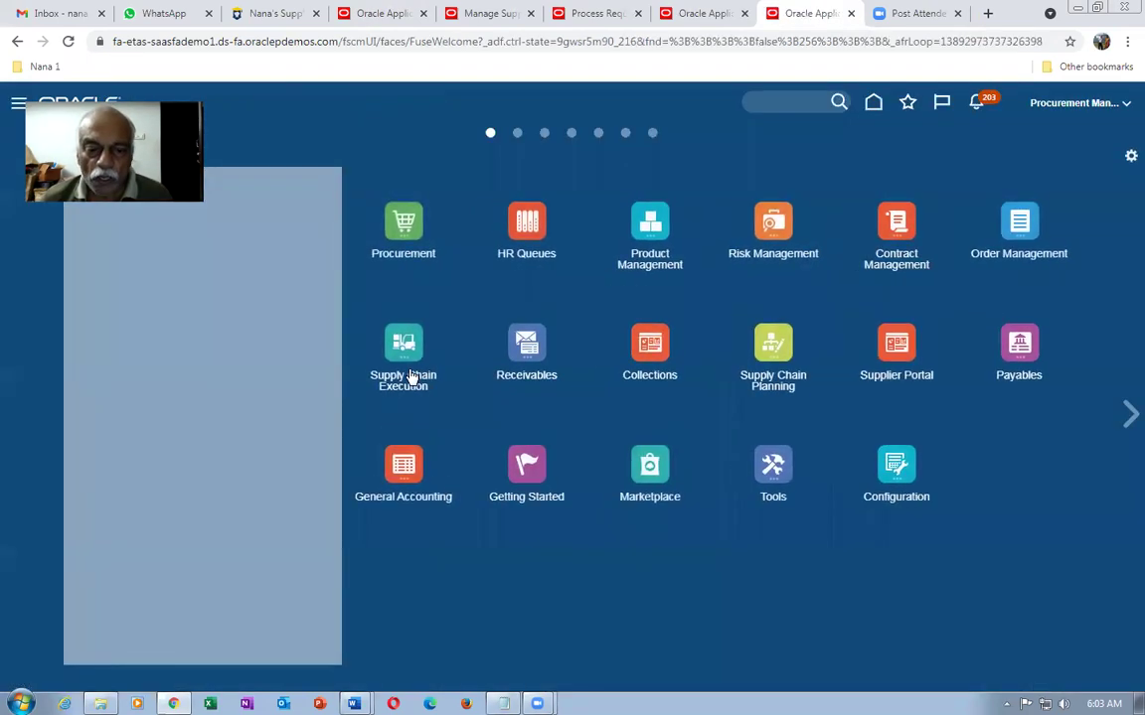
{"action": "left_click", "coordinate": [407, 354]}
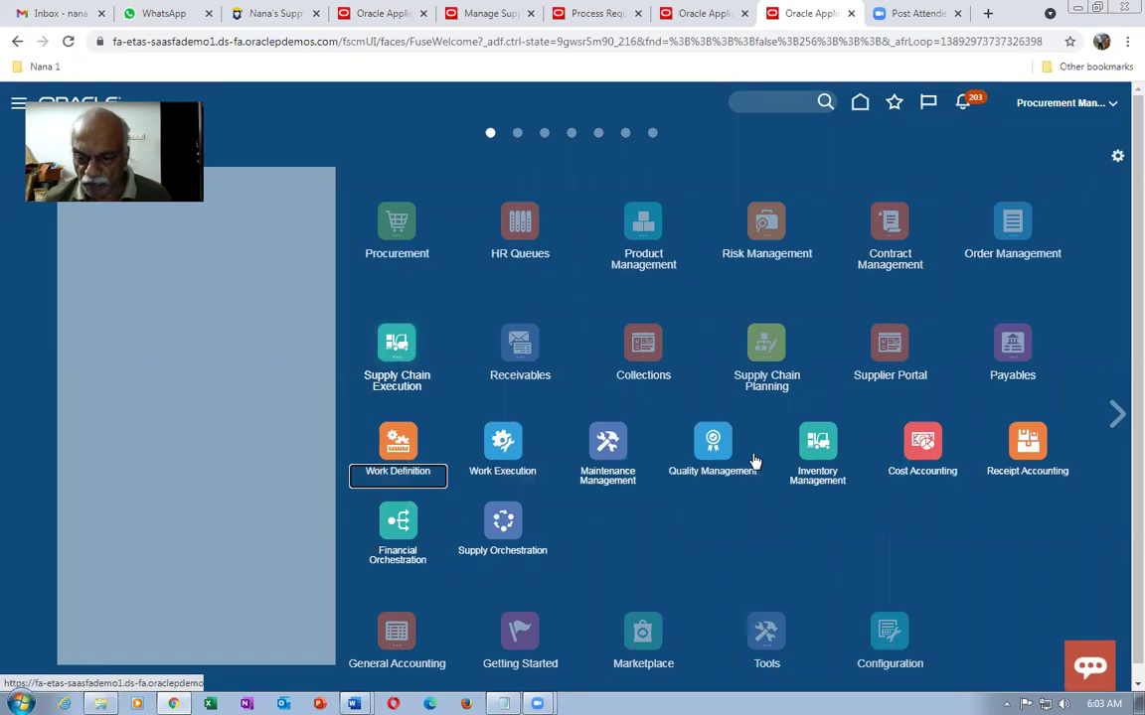
{"action": "left_click", "coordinate": [807, 450]}
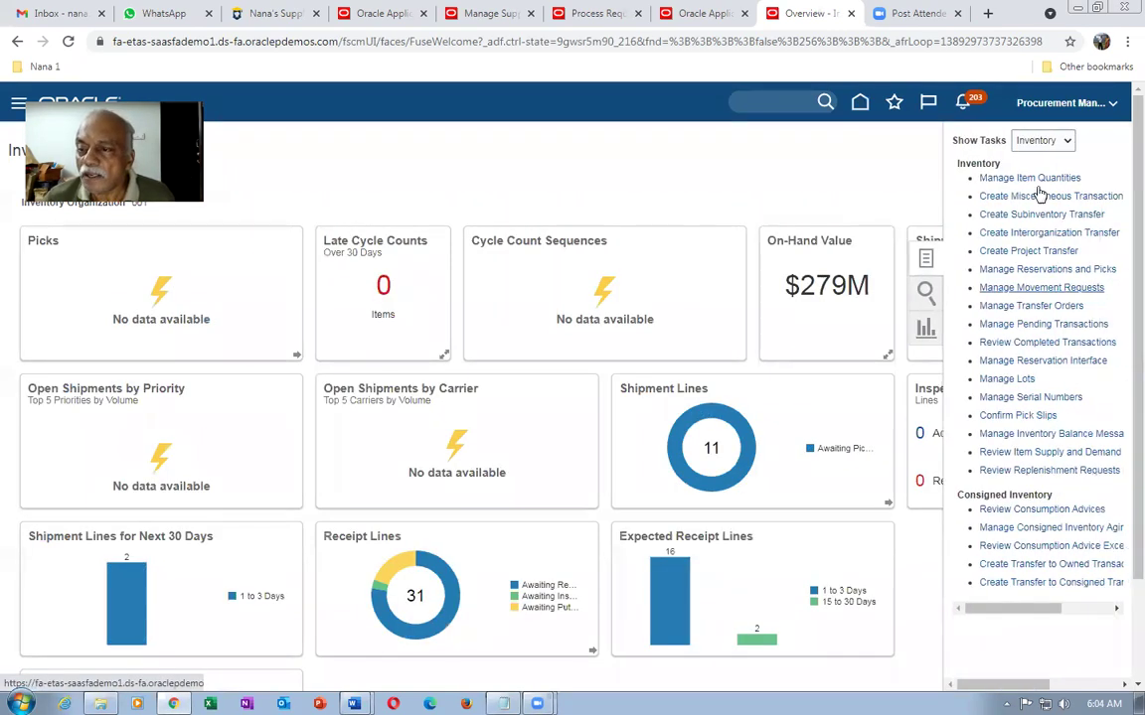
Step: Show the Receipts tasks for inventory organization 001 and open Receive Expected Shipments
{"action": "left_click", "coordinate": [1041, 140]}
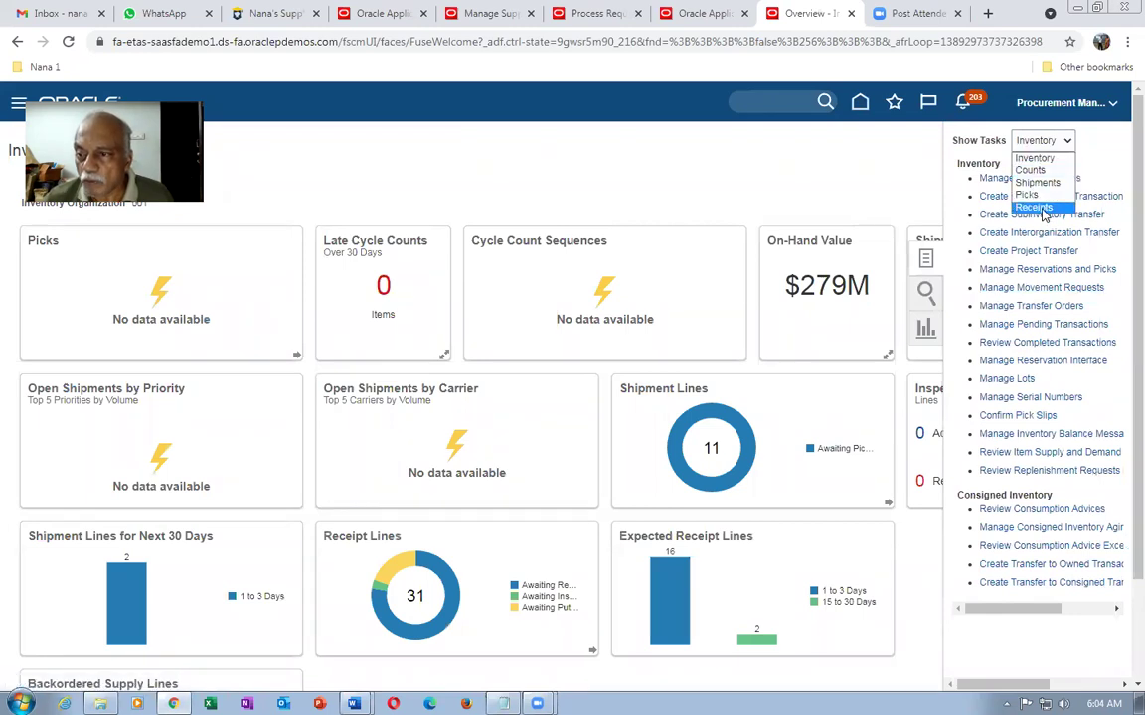
{"action": "left_click", "coordinate": [1039, 209]}
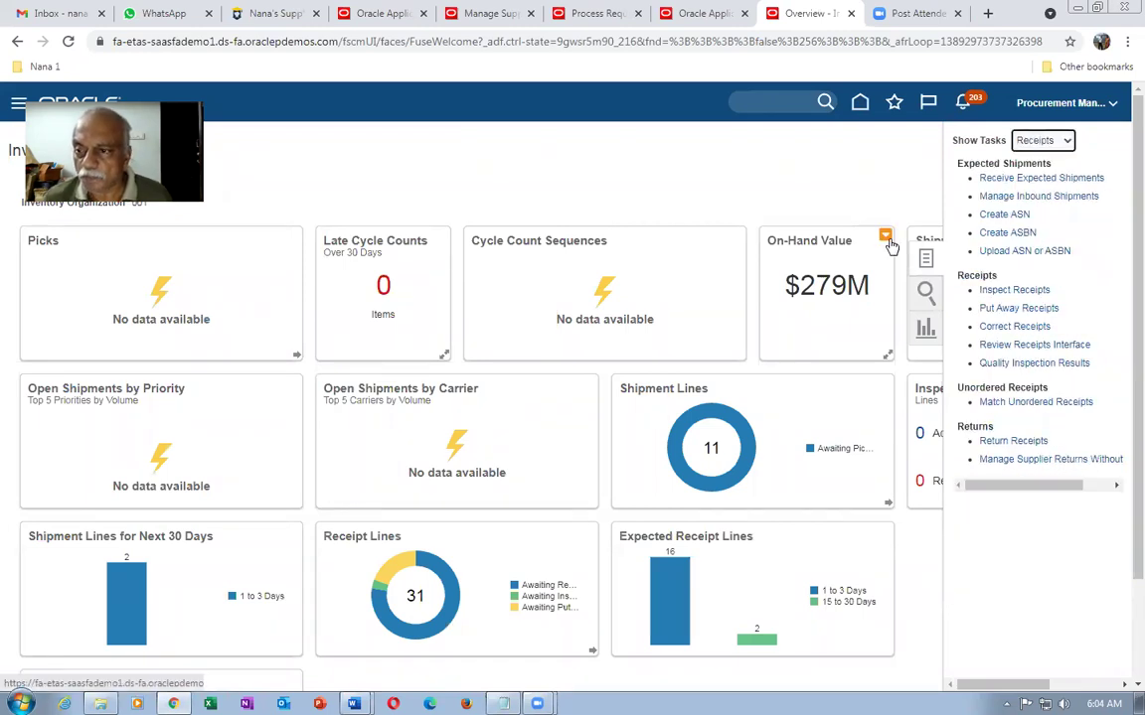
{"action": "left_click", "coordinate": [1023, 178]}
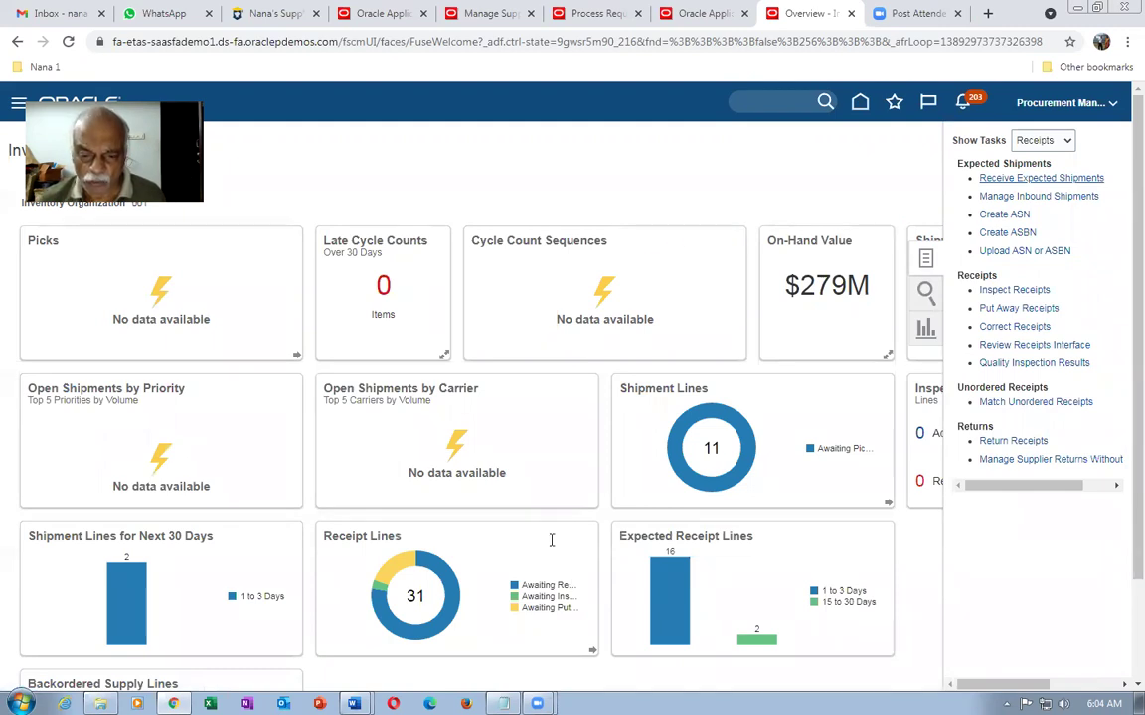
Step: Copy the purchase order number from Notepad, search the expected shipments for it and select the t04_b_to_b_buy line
{"action": "key", "text": "alt+Tab"}
{"action": "left_click_drag", "start_coordinate": [547, 538], "coordinate": [604, 538]}
{"action": "key", "text": "ctrl+c"}
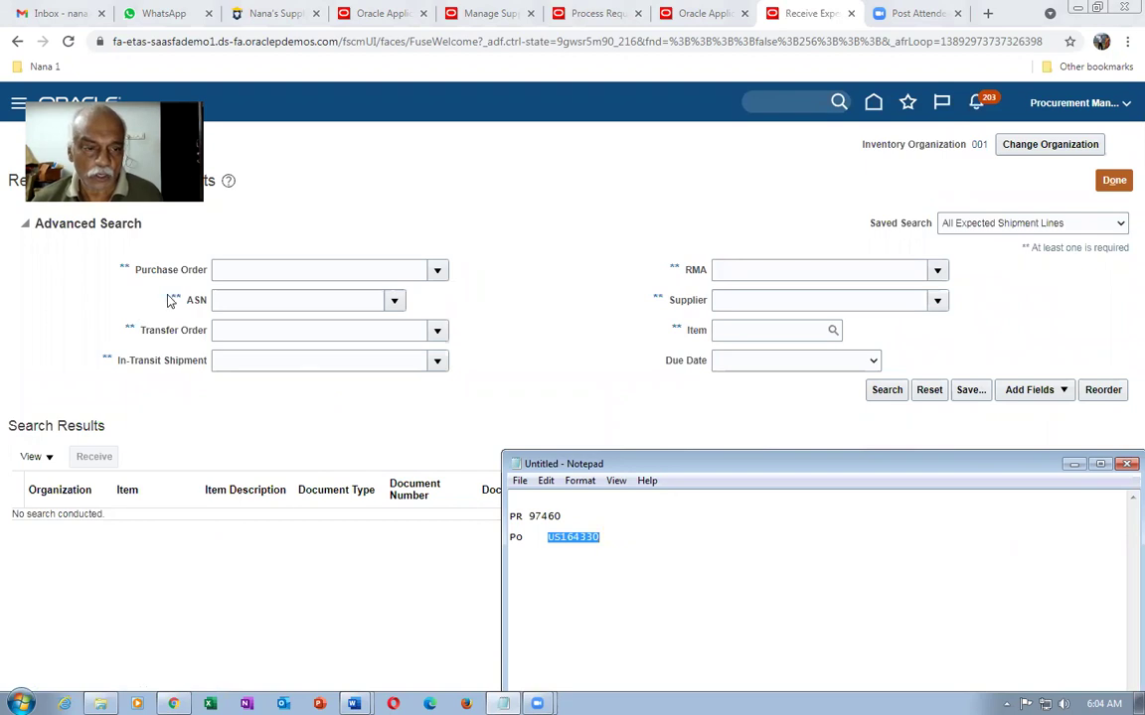
{"action": "left_click", "coordinate": [221, 273]}
{"action": "key", "text": "ctrl+v"}
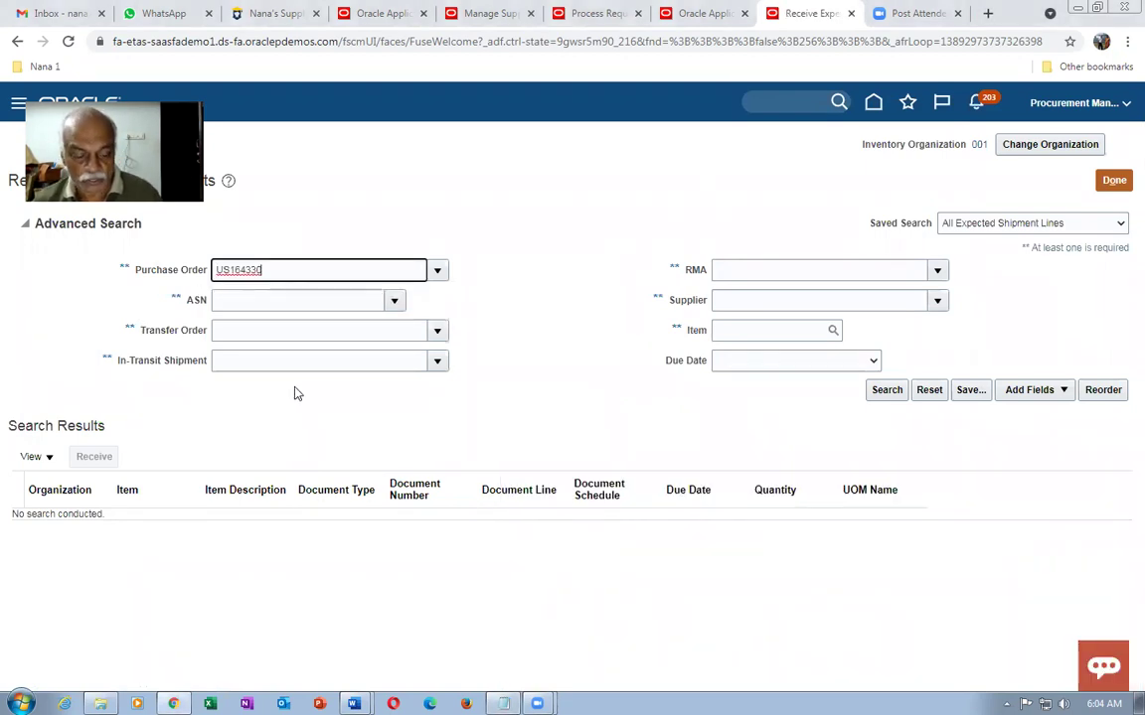
{"action": "key", "text": "Tab"}
{"action": "left_click", "coordinate": [885, 391]}
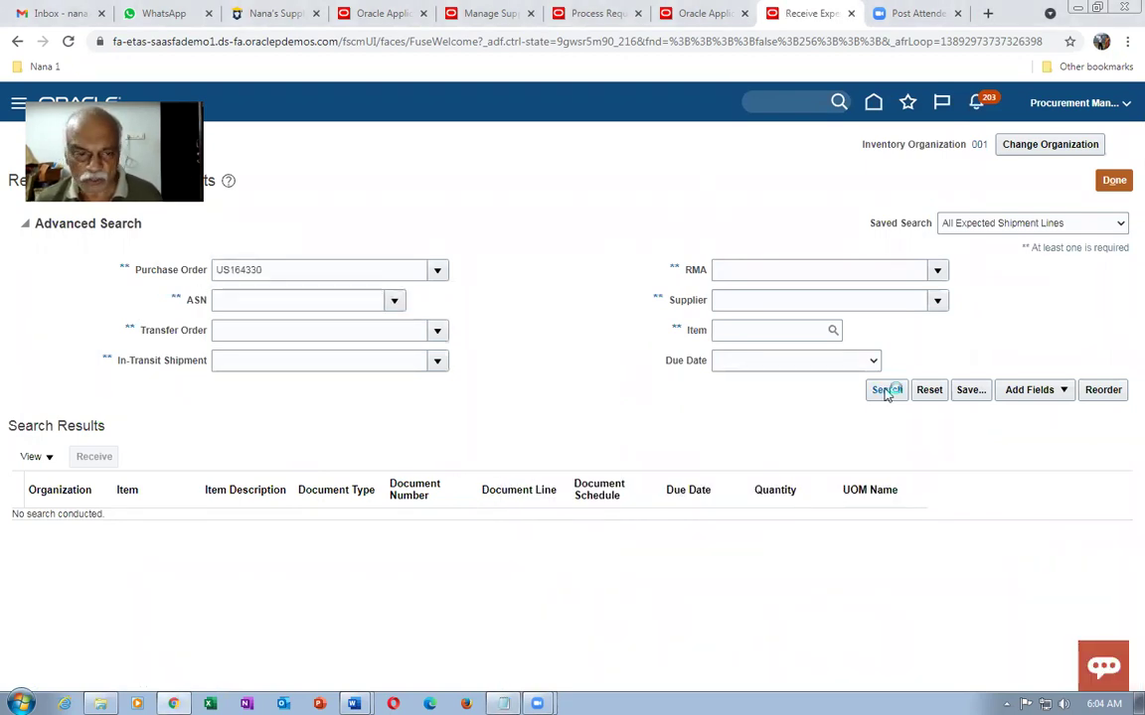
{"action": "left_click", "coordinate": [15, 355]}
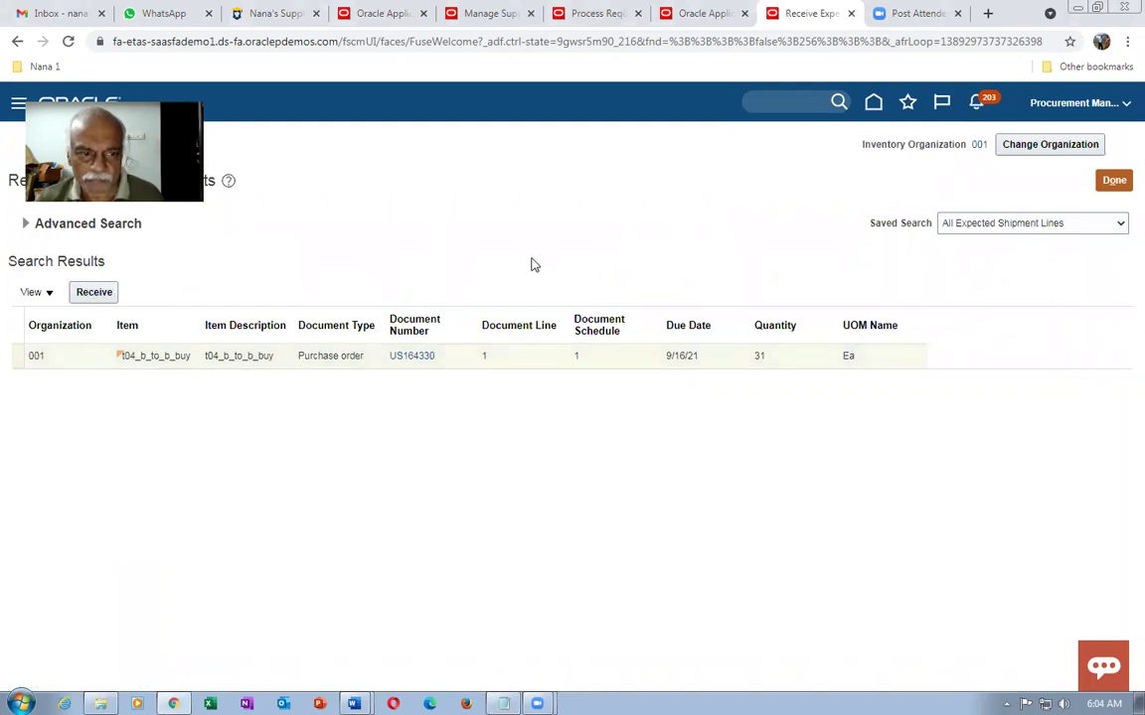
Step: Refresh the supply order and examine the orchestration plan and execution documents of supply line 1.1
{"action": "left_click", "coordinate": [496, 14]}
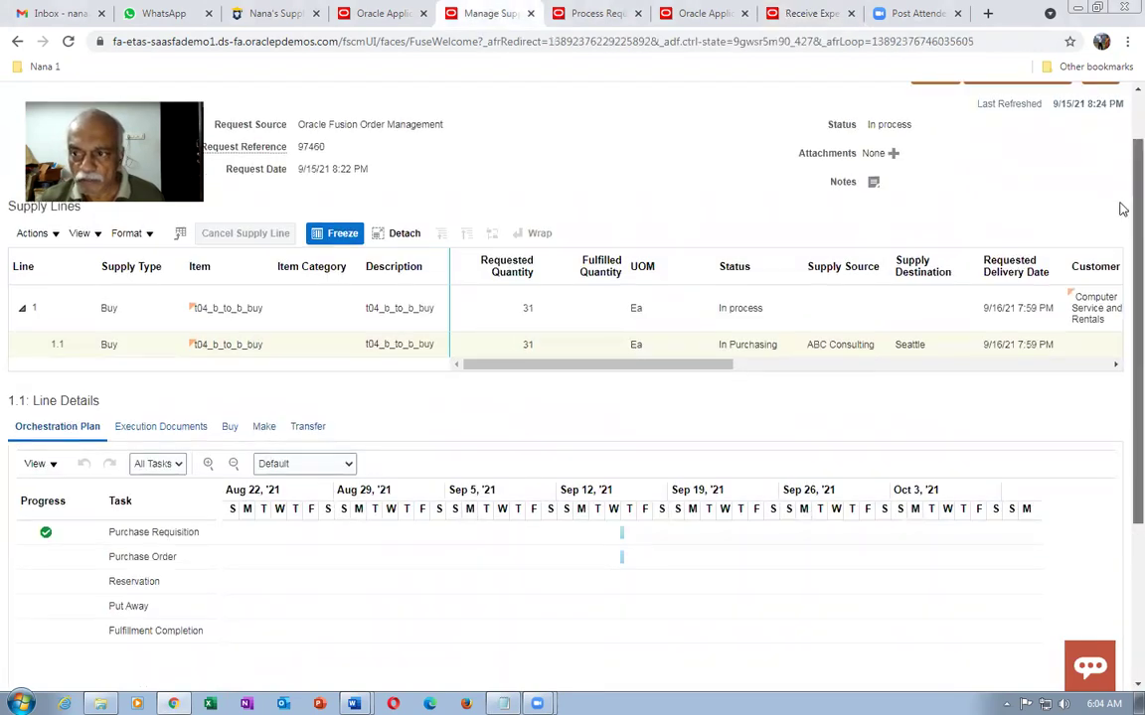
{"action": "scroll", "coordinate": [1118, 205], "scroll_direction": "up", "scroll_amount": 2}
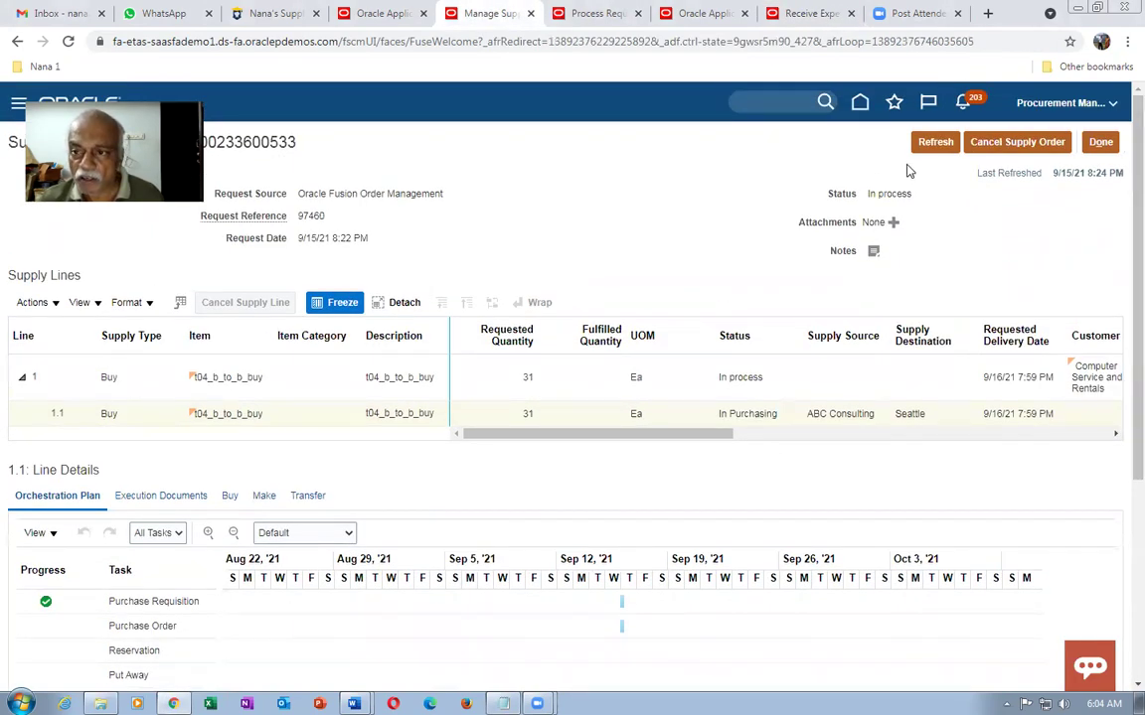
{"action": "left_click", "coordinate": [932, 149]}
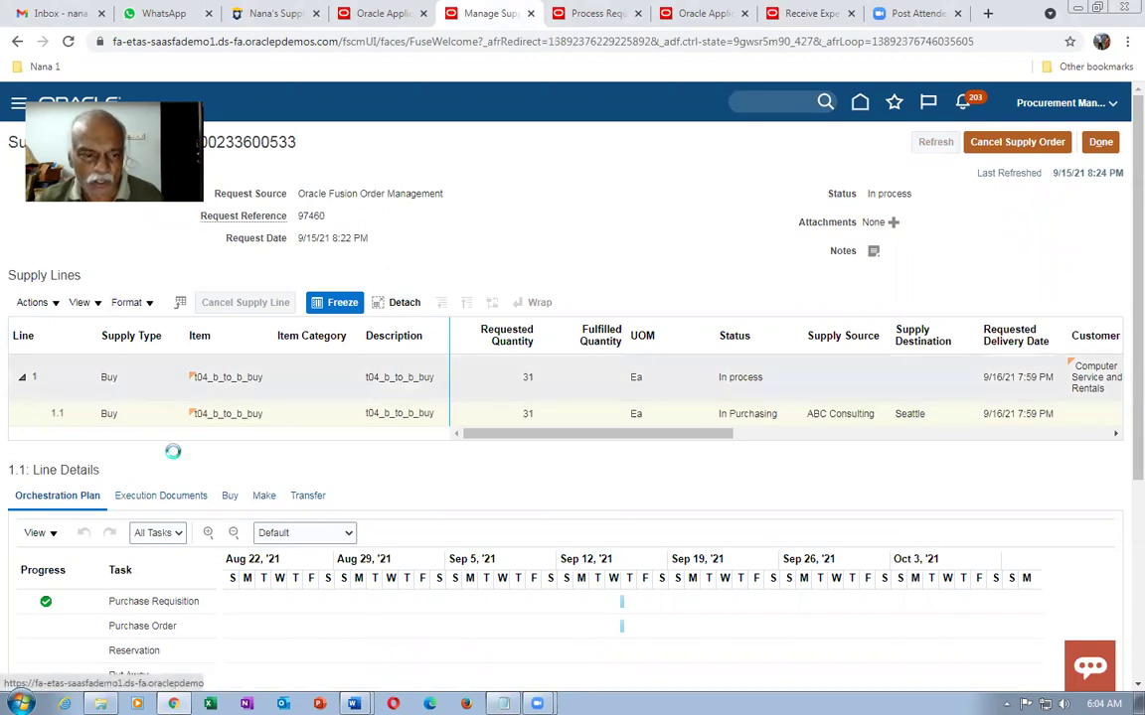
{"action": "scroll", "coordinate": [184, 478], "scroll_direction": "down", "scroll_amount": 3}
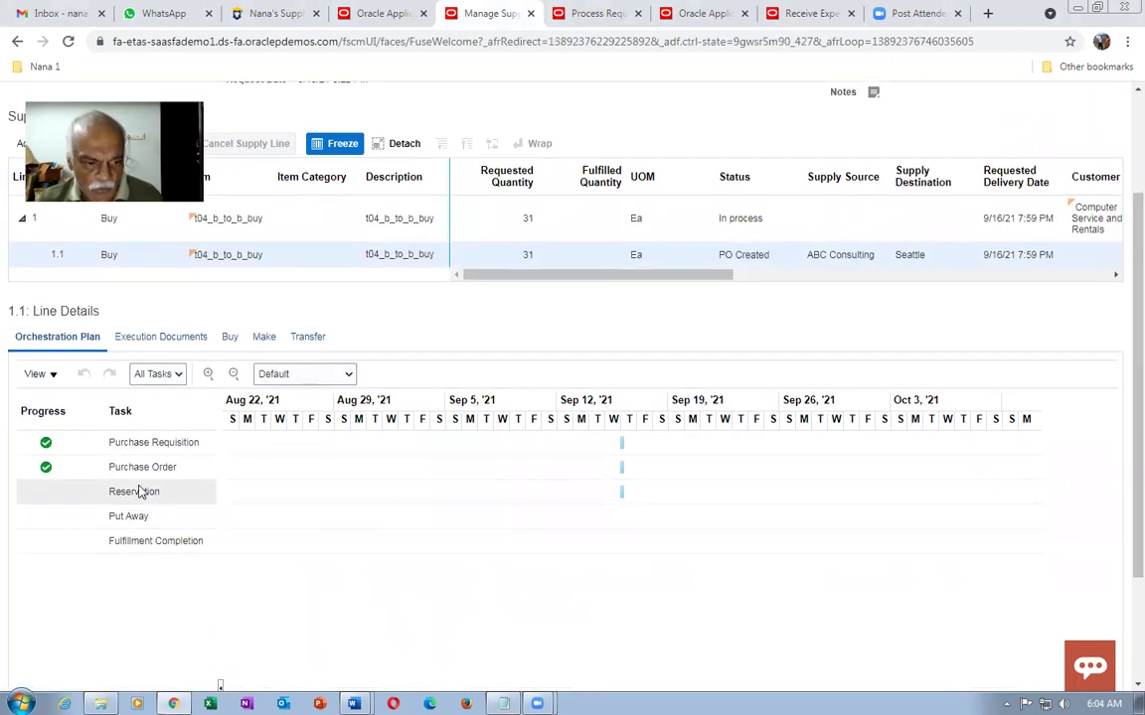
{"action": "left_click", "coordinate": [164, 341]}
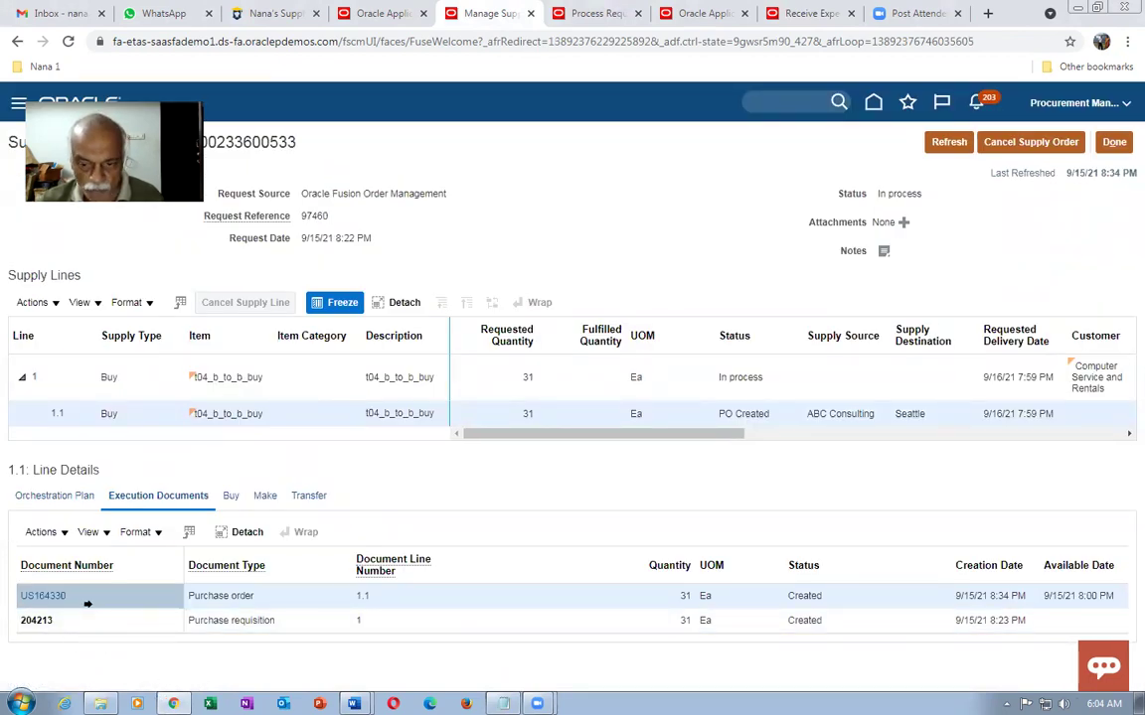
Step: Return to the expected shipments and open the selected t04_b_to_b_buy purchase order line for receiving
{"action": "left_click", "coordinate": [561, 10]}
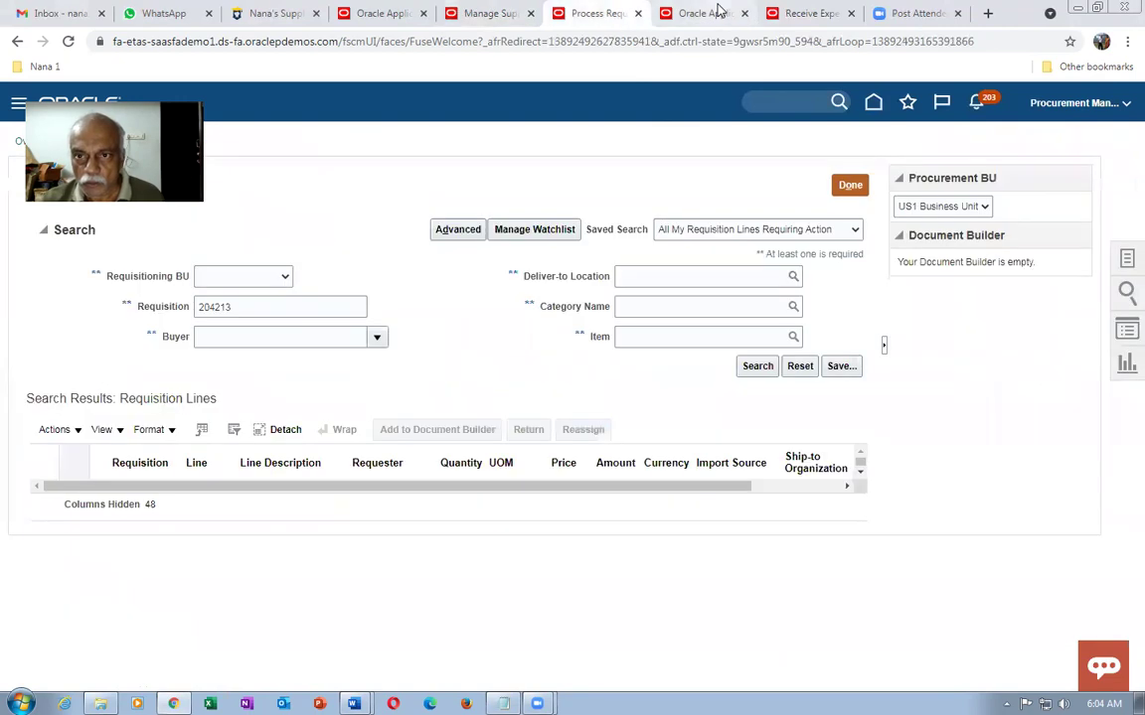
{"action": "left_click", "coordinate": [711, 12]}
{"action": "left_click", "coordinate": [807, 13]}
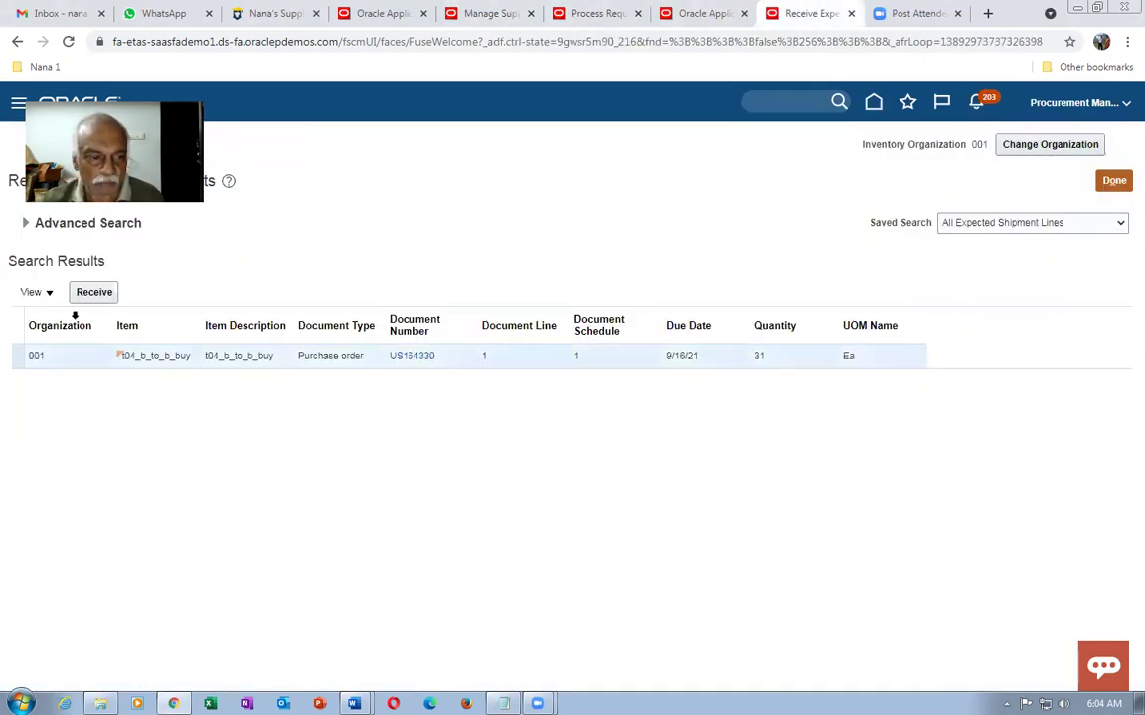
{"action": "left_click", "coordinate": [94, 292]}
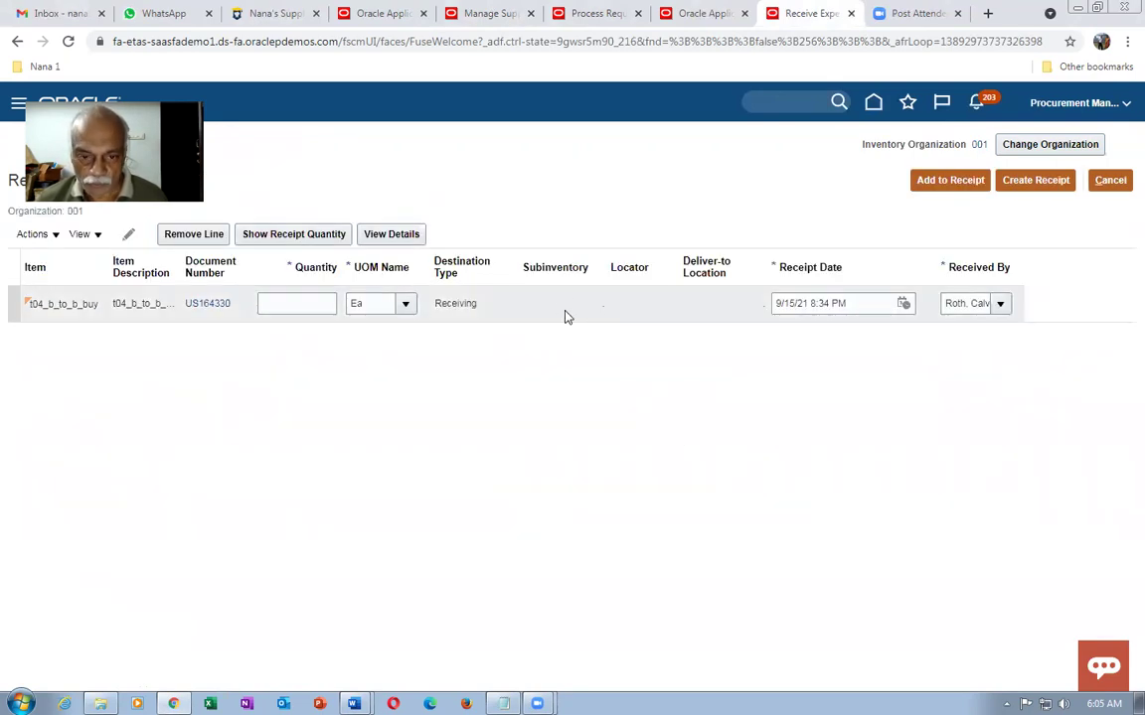
Step: Set the received quantity of t04_b_to_b_buy to 31, then create and submit the receipt
{"action": "left_click", "coordinate": [304, 302]}
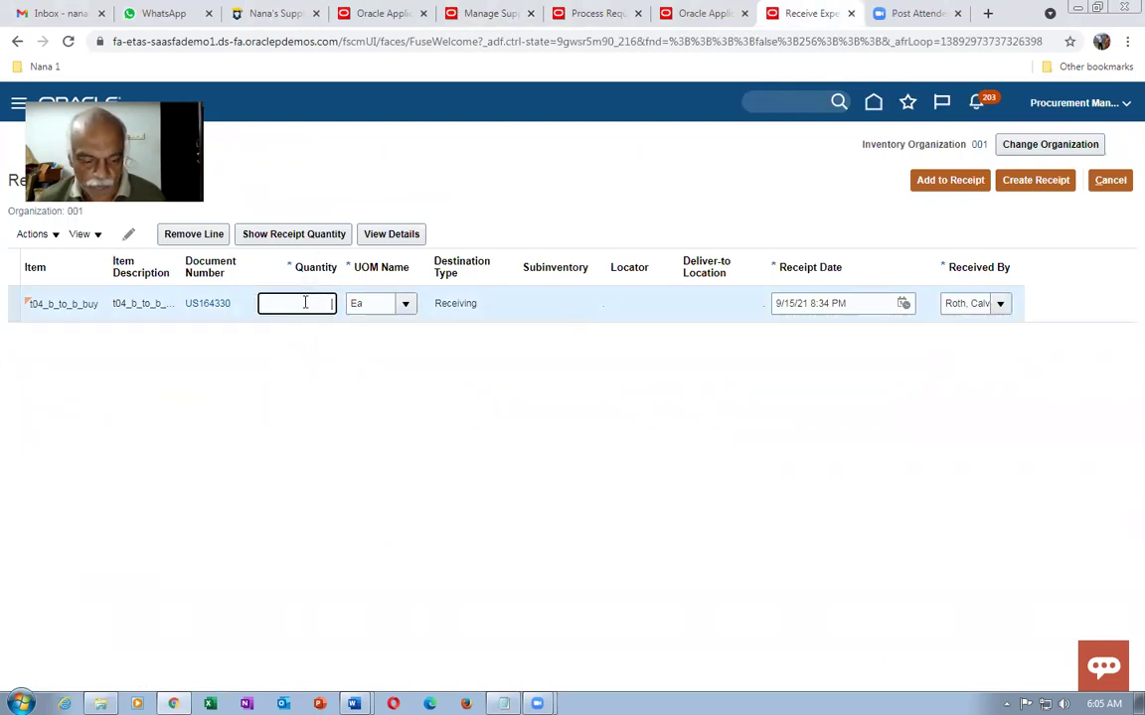
{"action": "type", "text": "31"}
{"action": "key", "text": "Tab"}
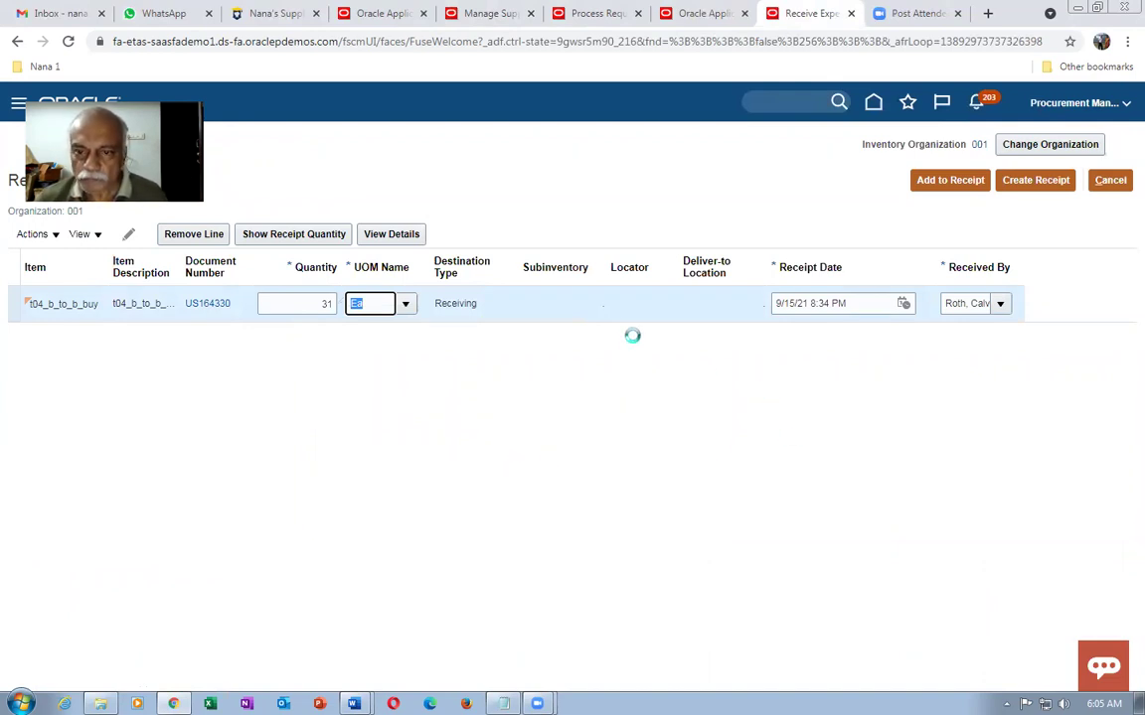
{"action": "left_click", "coordinate": [1059, 185]}
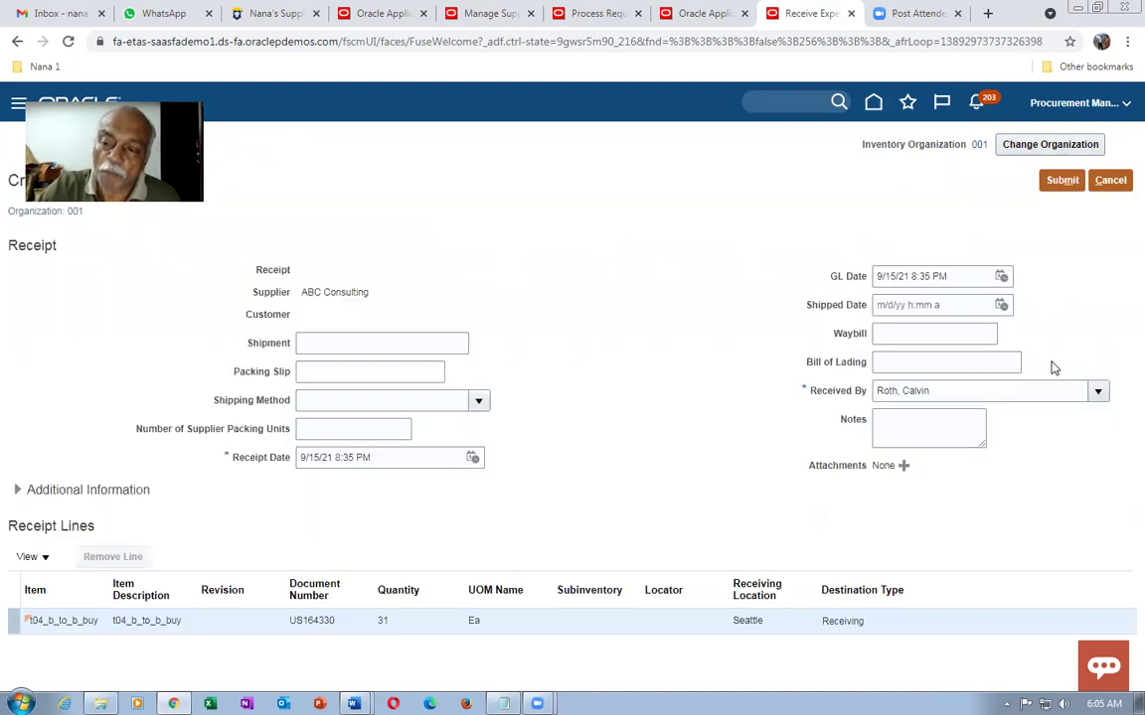
{"action": "left_click", "coordinate": [1062, 180]}
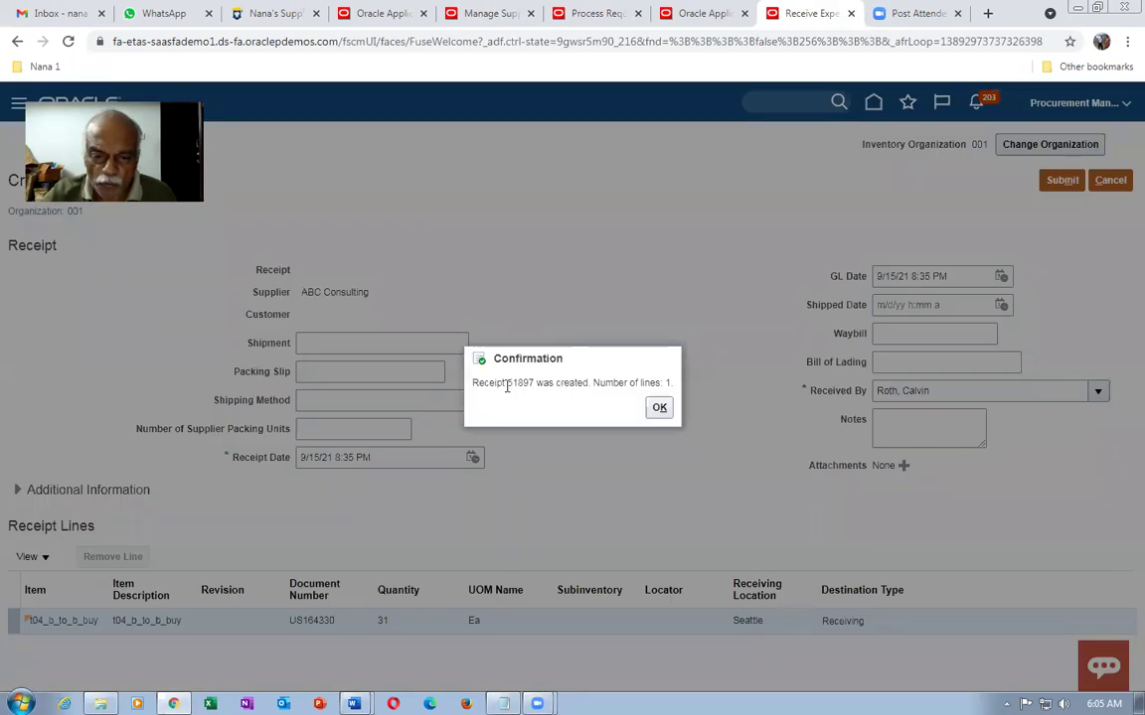
Step: Take the receipt number from the confirmation, finish receiving the expected shipments and open the Put Away Receipts task
{"action": "left_click_drag", "start_coordinate": [507, 387], "coordinate": [553, 386]}
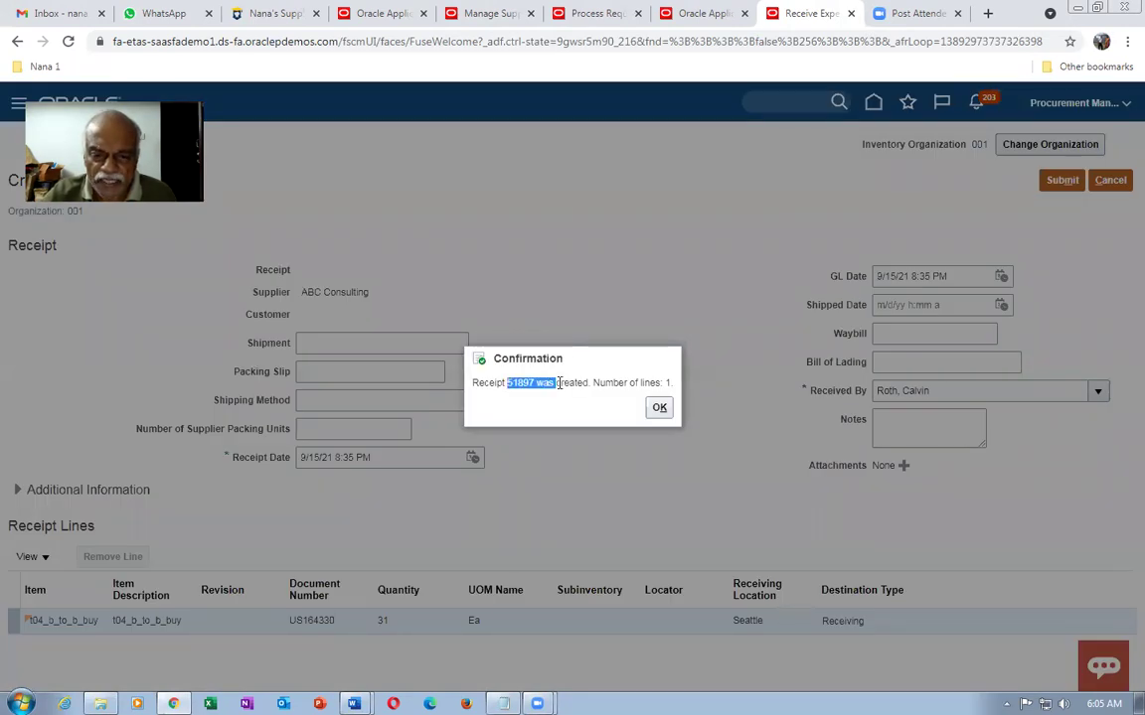
{"action": "left_click", "coordinate": [659, 408]}
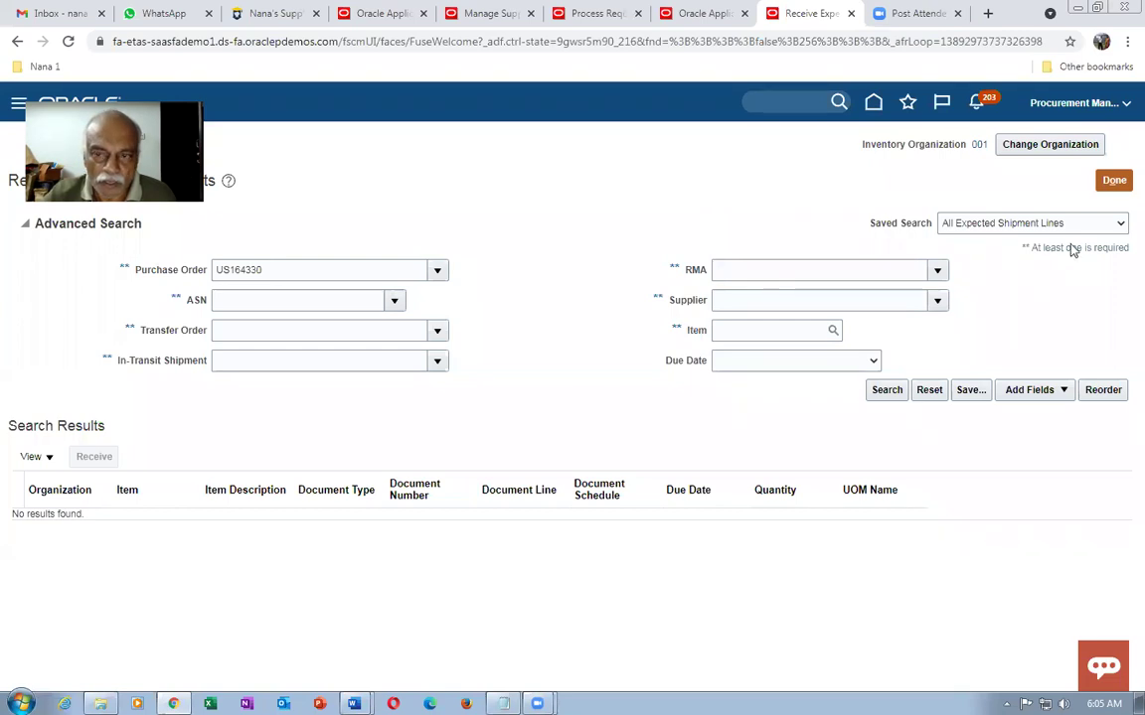
{"action": "left_click", "coordinate": [1112, 180]}
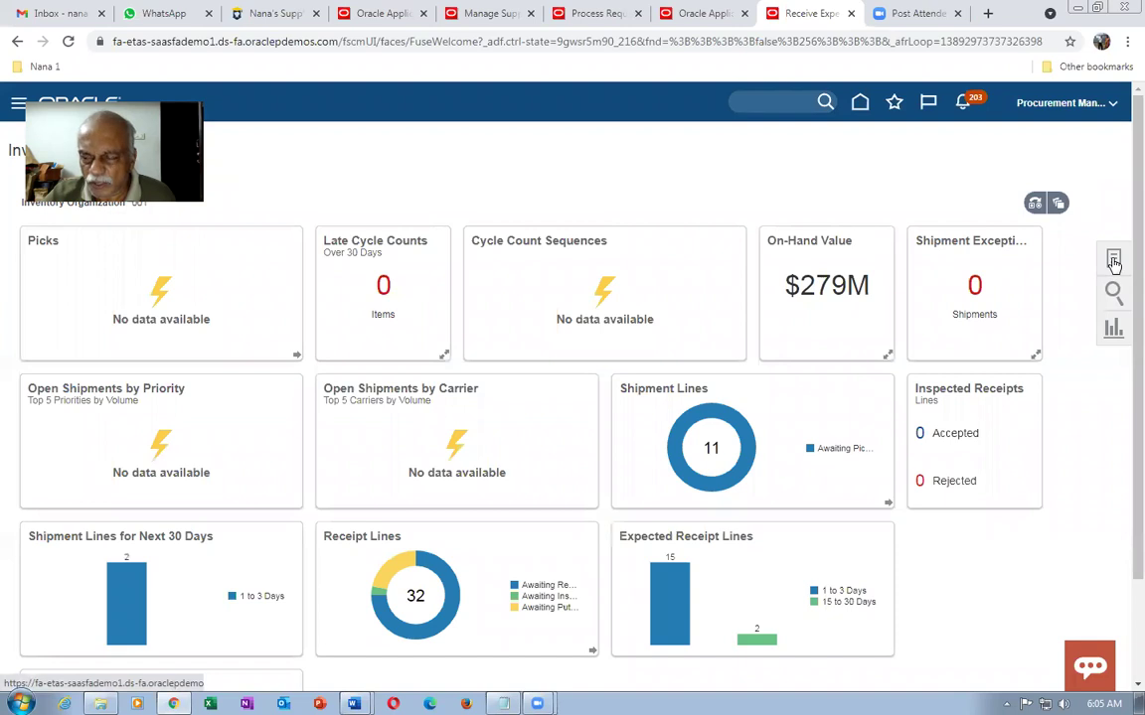
{"action": "left_click", "coordinate": [1114, 259]}
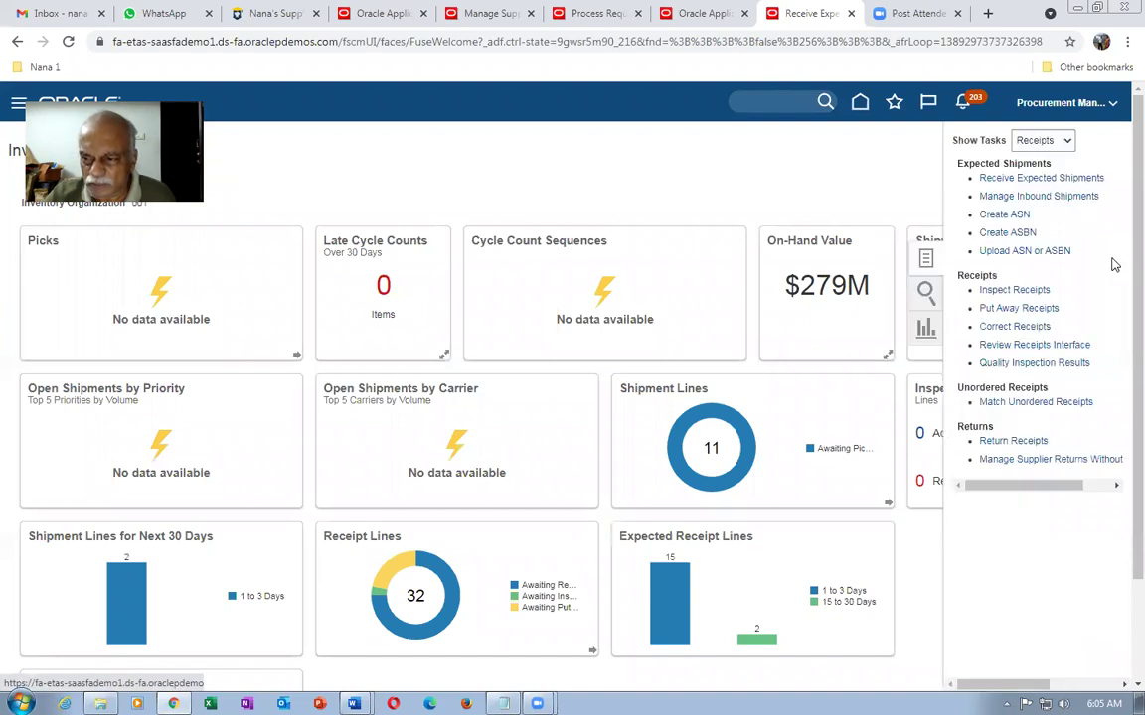
{"action": "left_click", "coordinate": [1040, 310]}
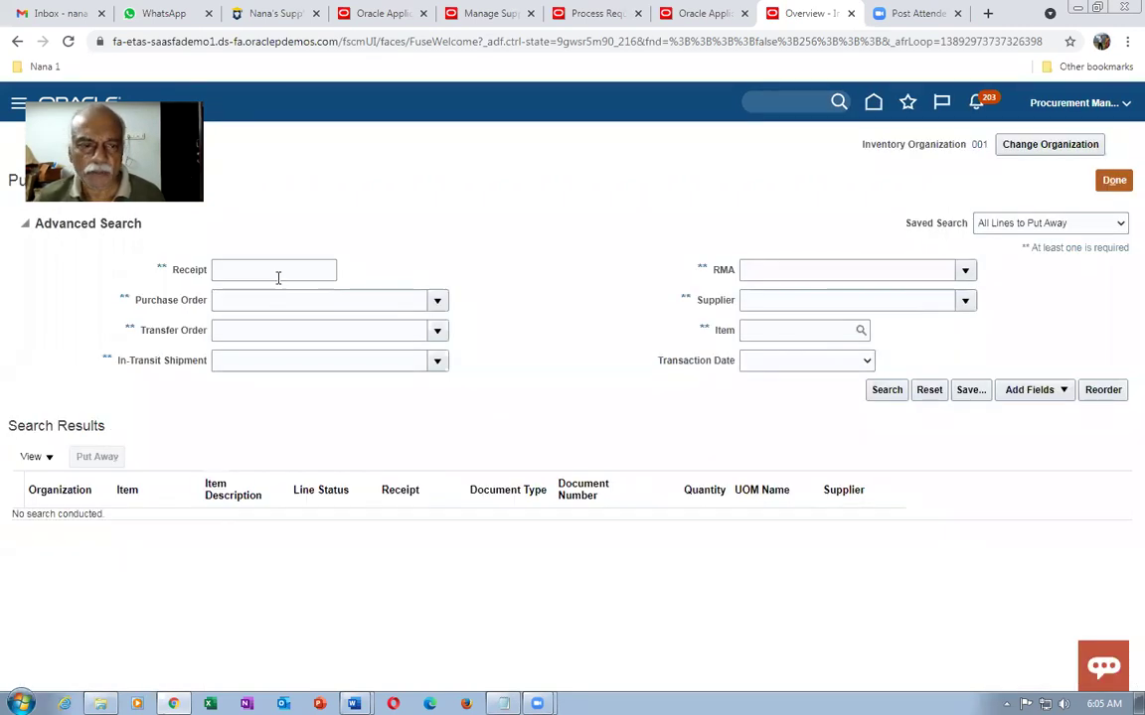
Step: Search the lines to put away for receipt 51897
{"action": "left_click", "coordinate": [298, 268]}
{"action": "type", "text": "51897"}
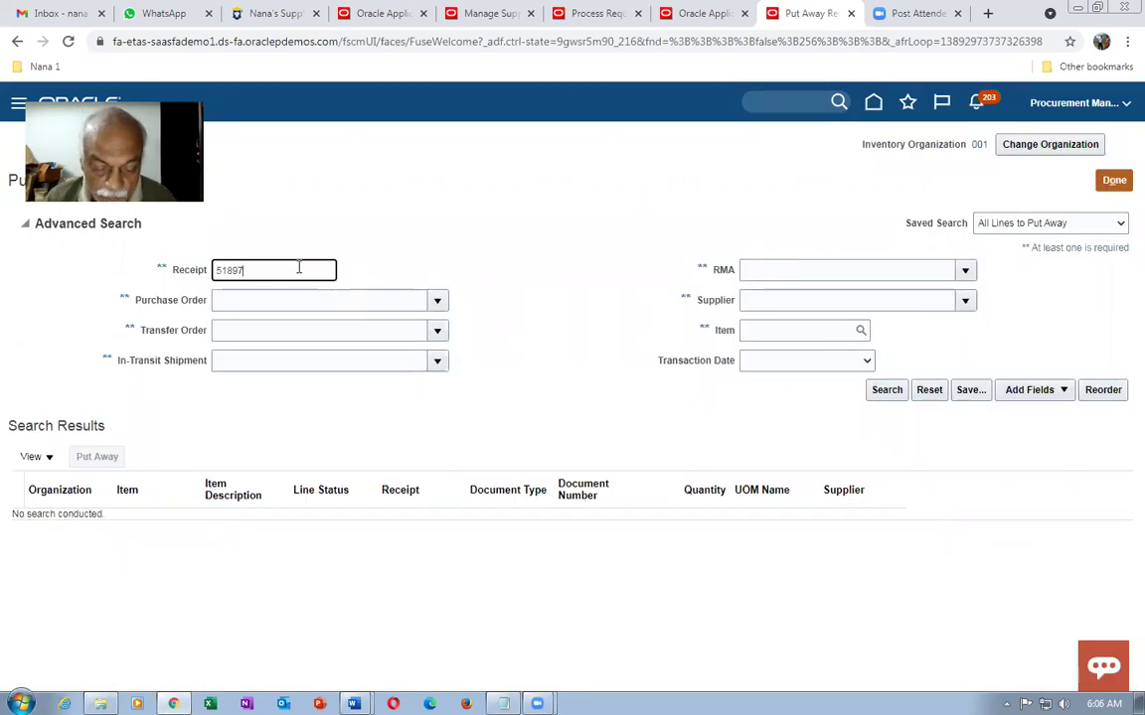
{"action": "key", "text": "Tab"}
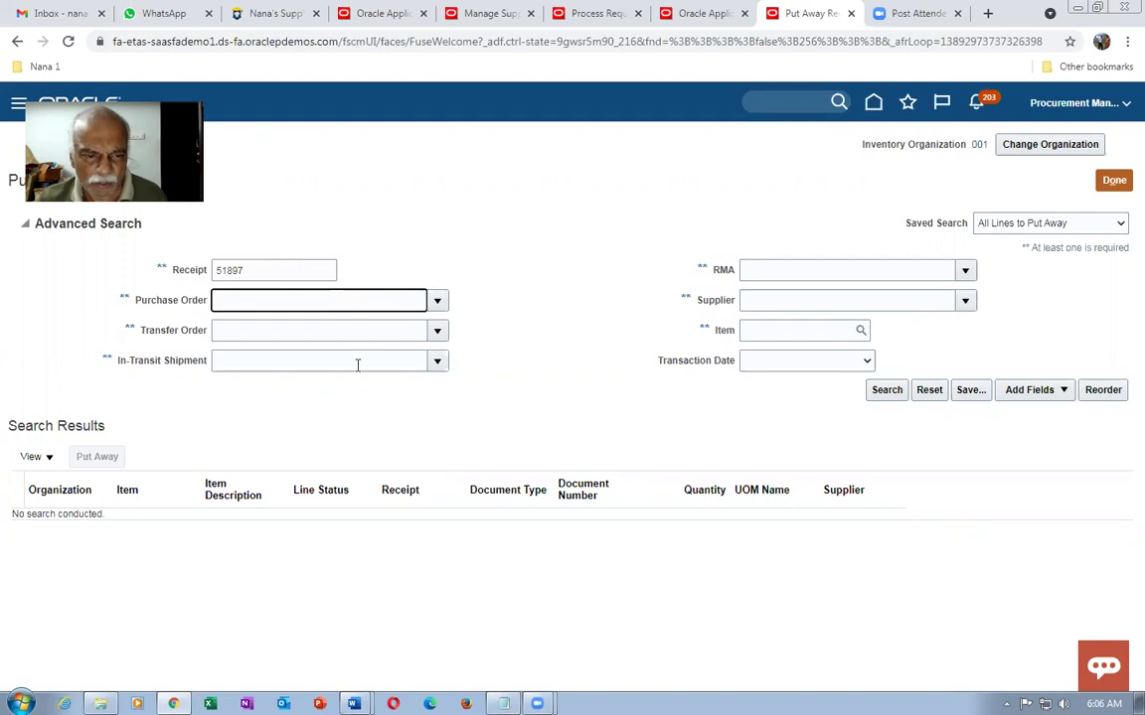
{"action": "left_click", "coordinate": [891, 391]}
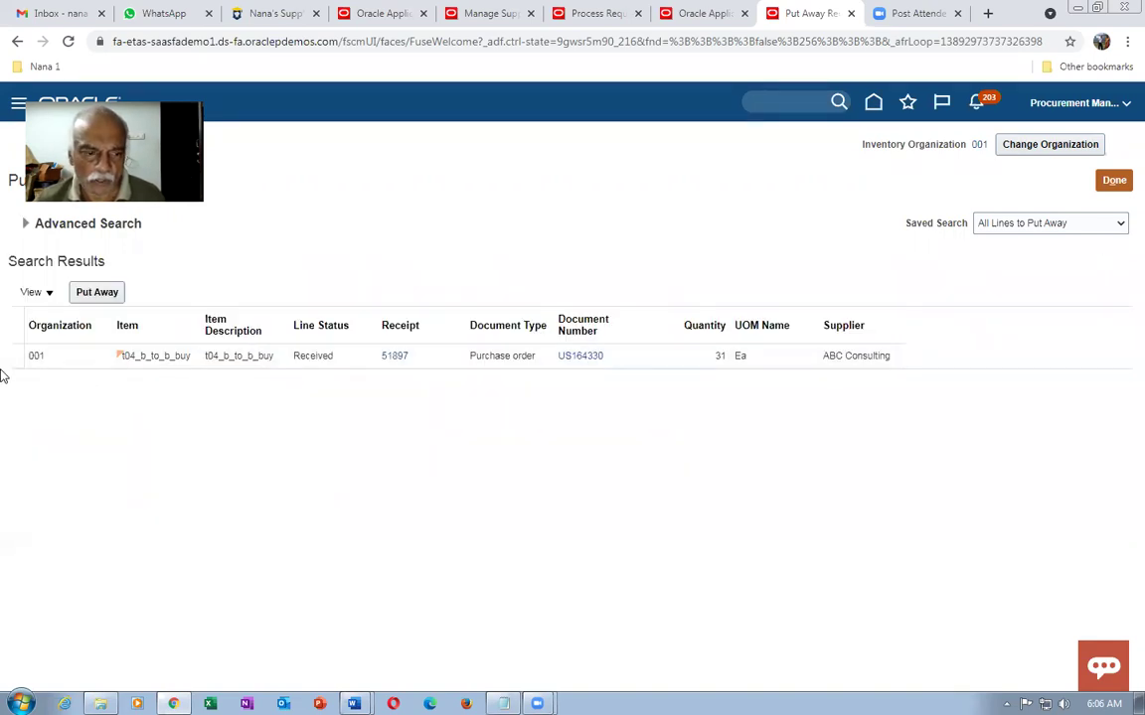
Step: Put away the received t04_b_to_b_buy line into the Stores subinventory and submit the transaction
{"action": "left_click", "coordinate": [104, 295]}
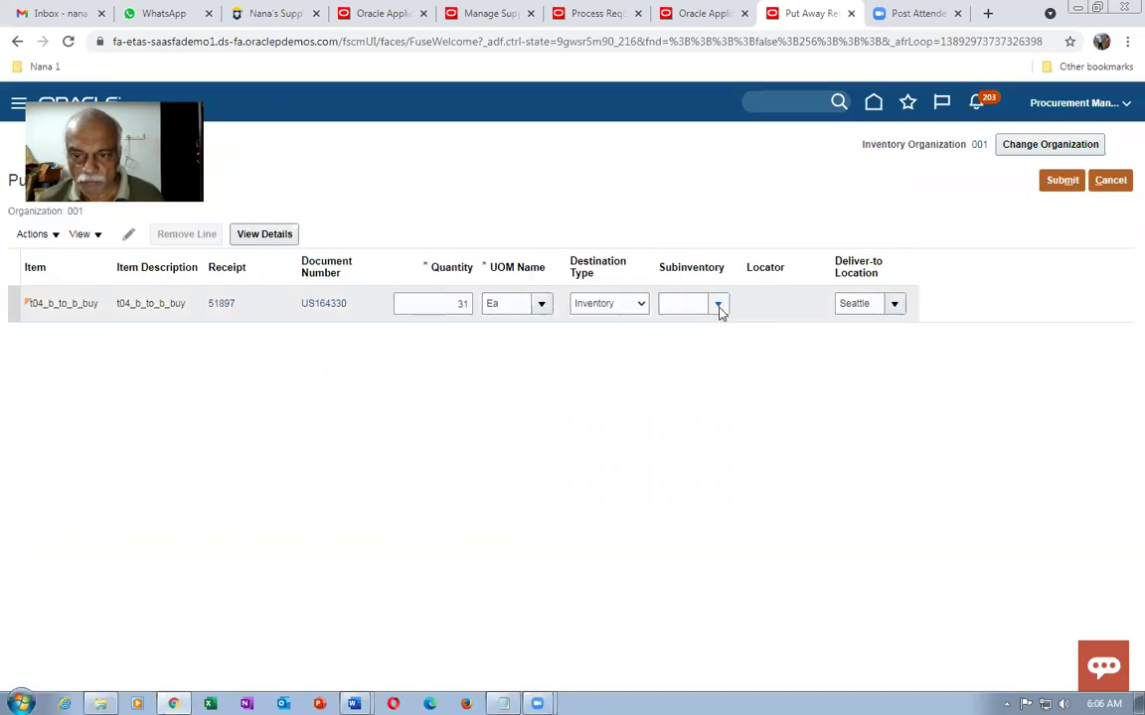
{"action": "left_click", "coordinate": [720, 306]}
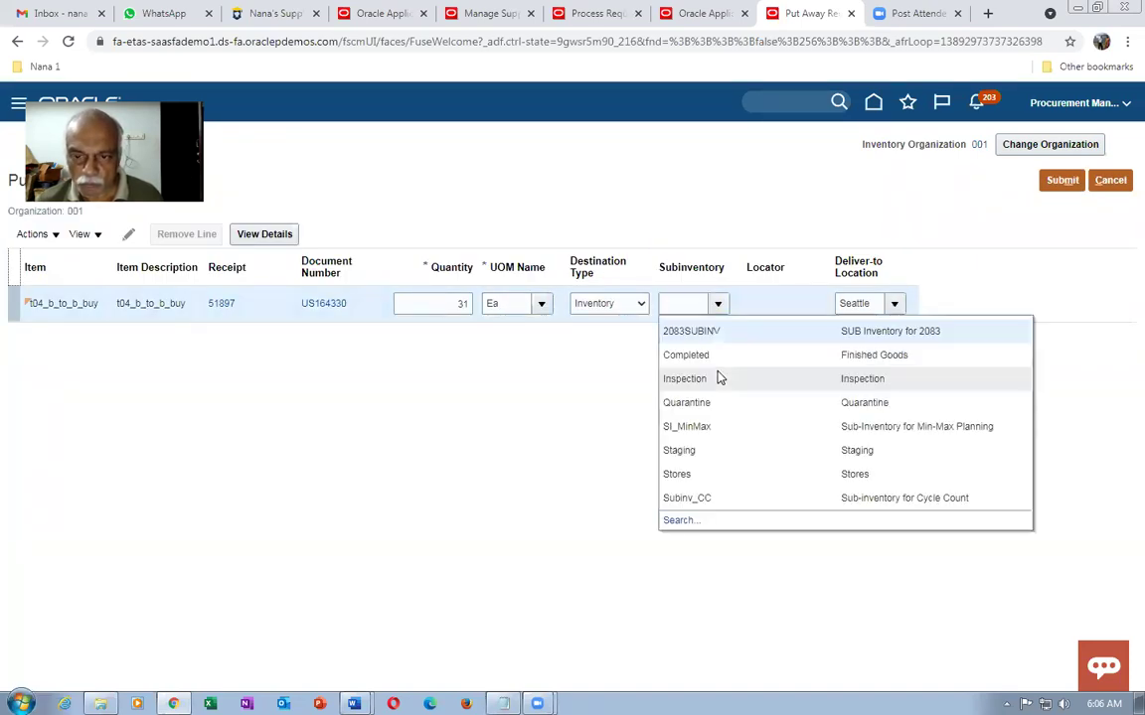
{"action": "left_click", "coordinate": [715, 477]}
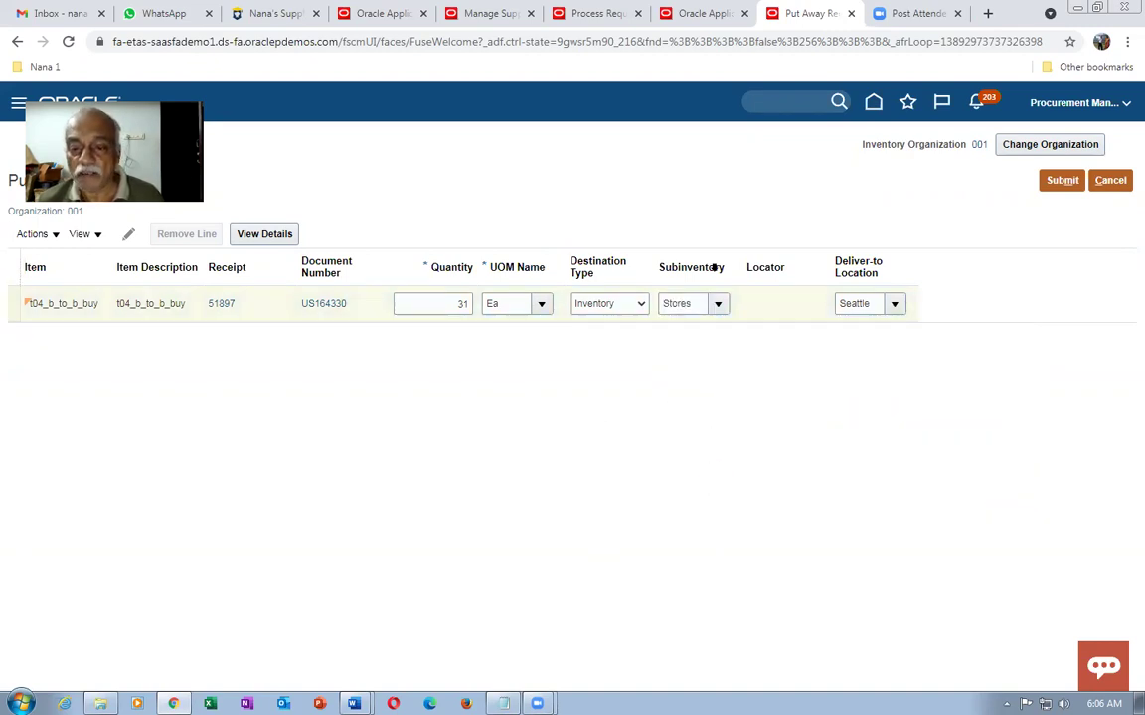
{"action": "left_click", "coordinate": [1068, 182]}
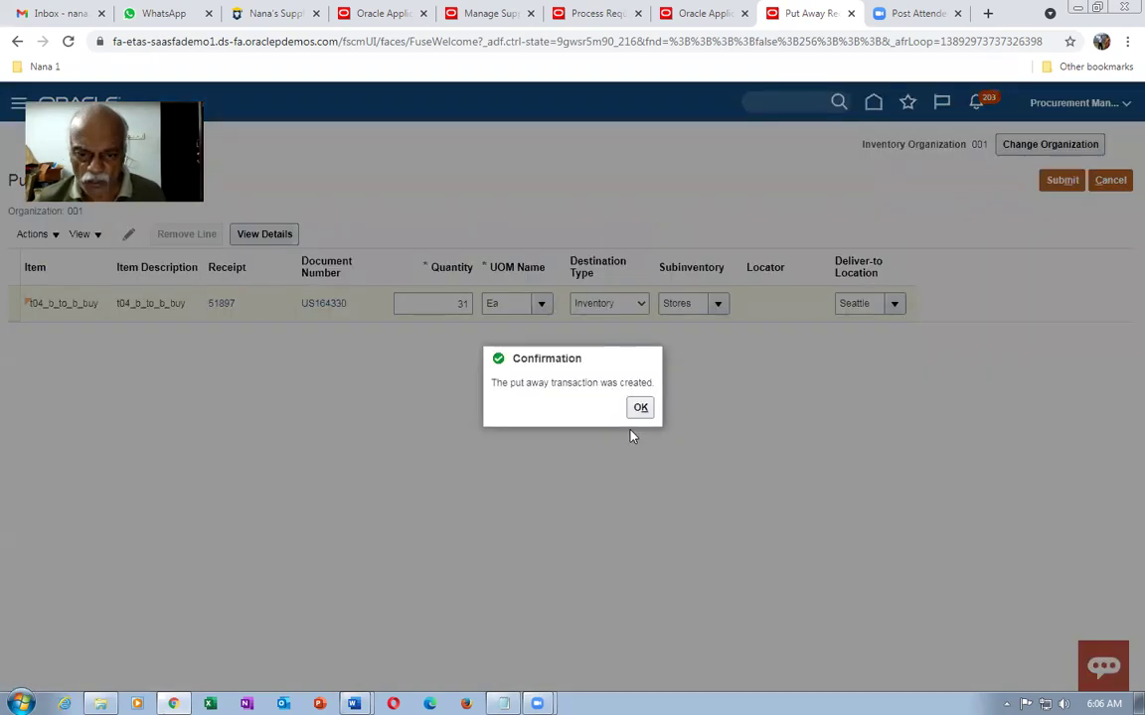
Step: Refresh the supply order and examine the task progress in the orchestration plan of supply line 1.1
{"action": "left_click", "coordinate": [477, 14]}
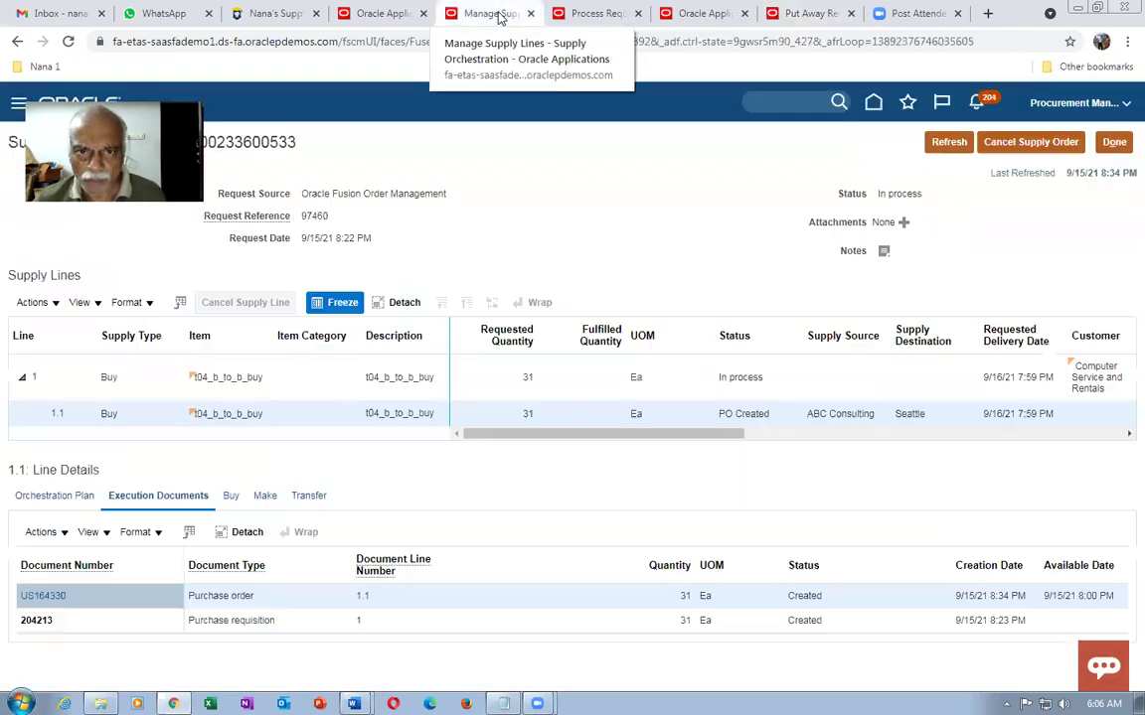
{"action": "left_click", "coordinate": [44, 497]}
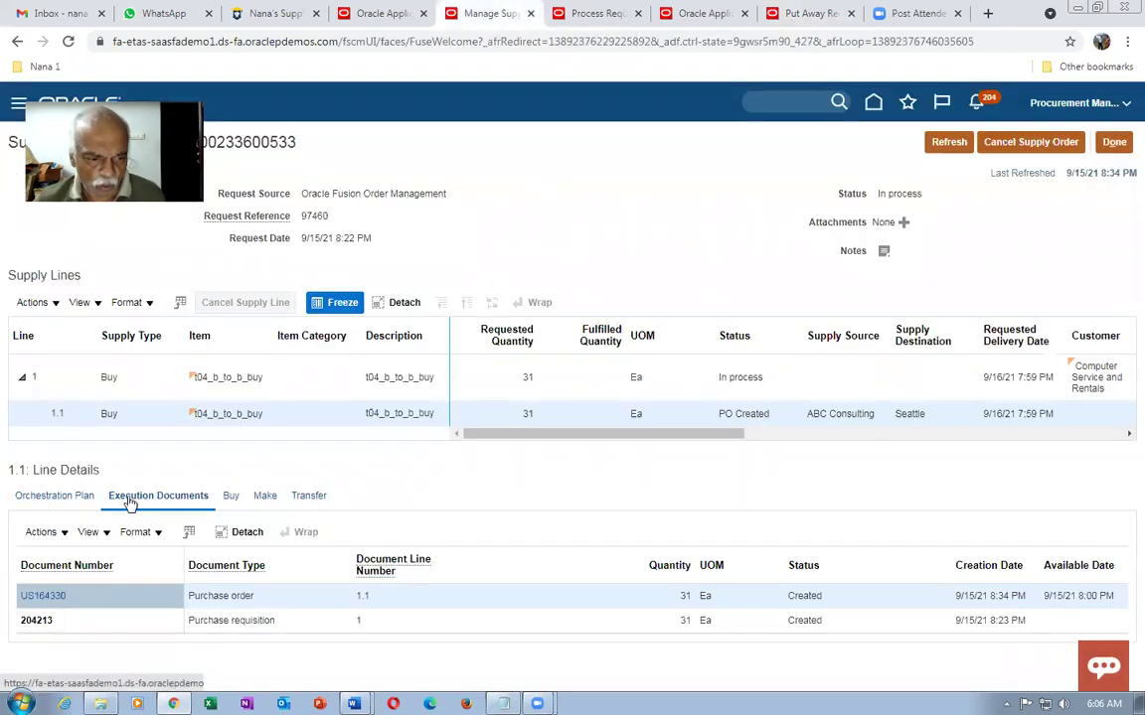
{"action": "scroll", "coordinate": [219, 477], "scroll_direction": "down", "scroll_amount": 3}
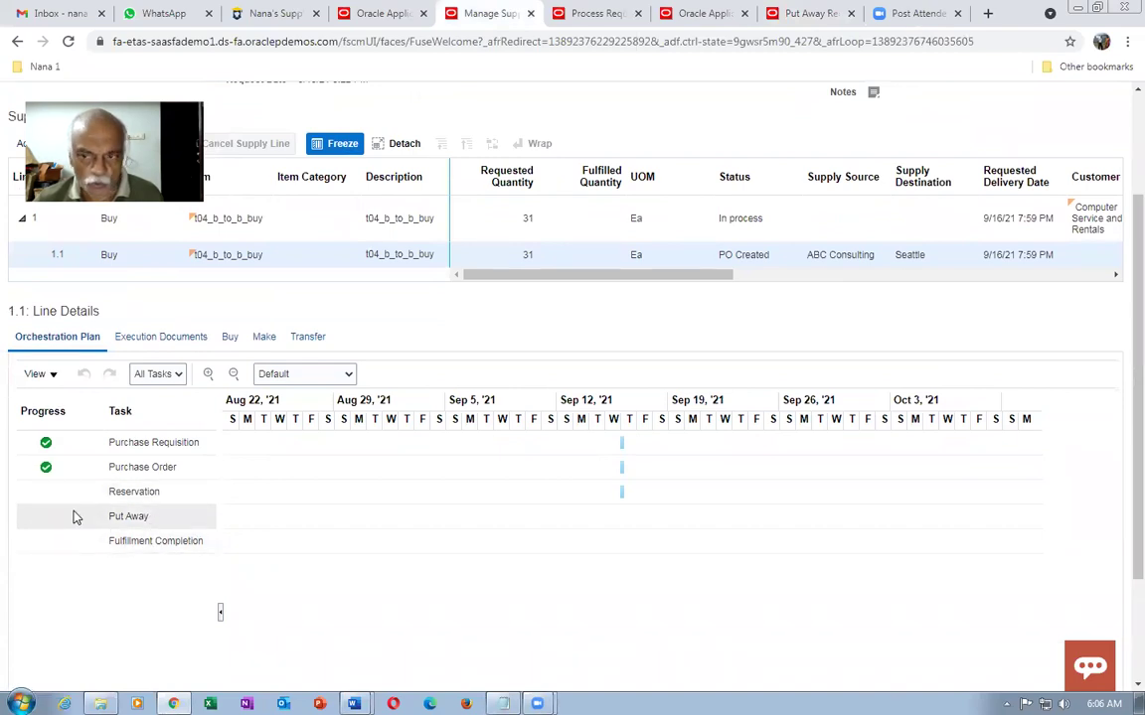
{"action": "scroll", "coordinate": [1121, 199], "scroll_direction": "up", "scroll_amount": 3}
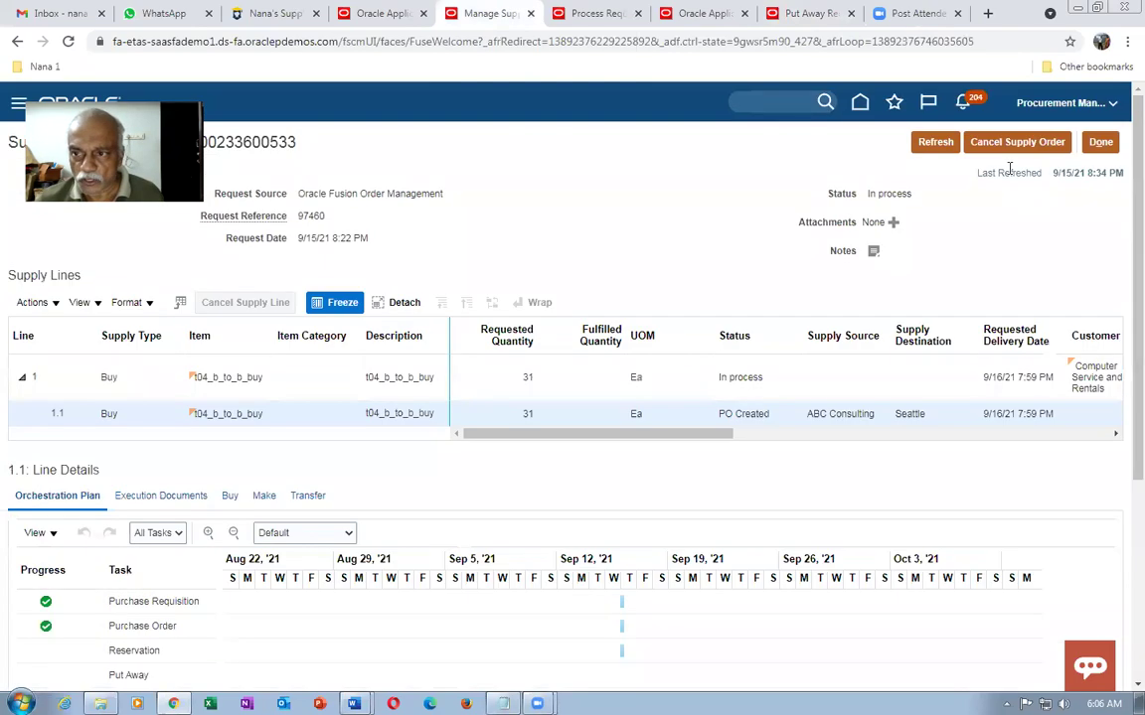
{"action": "left_click", "coordinate": [935, 142]}
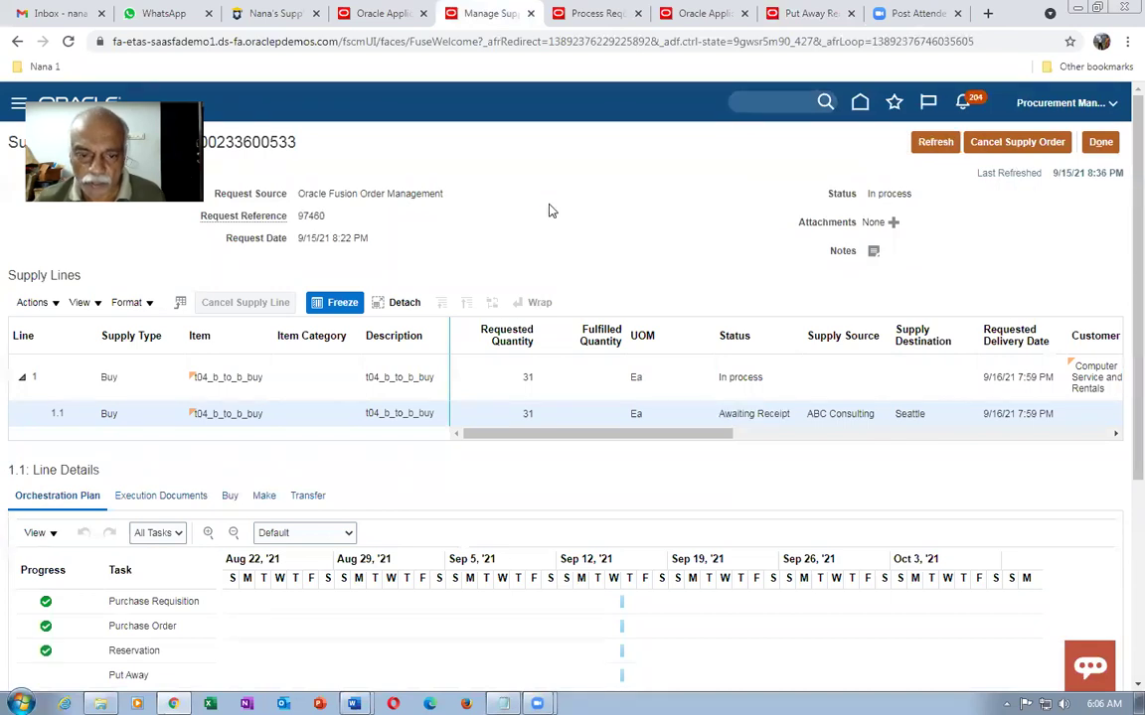
{"action": "scroll", "coordinate": [553, 210], "scroll_direction": "down", "scroll_amount": 3}
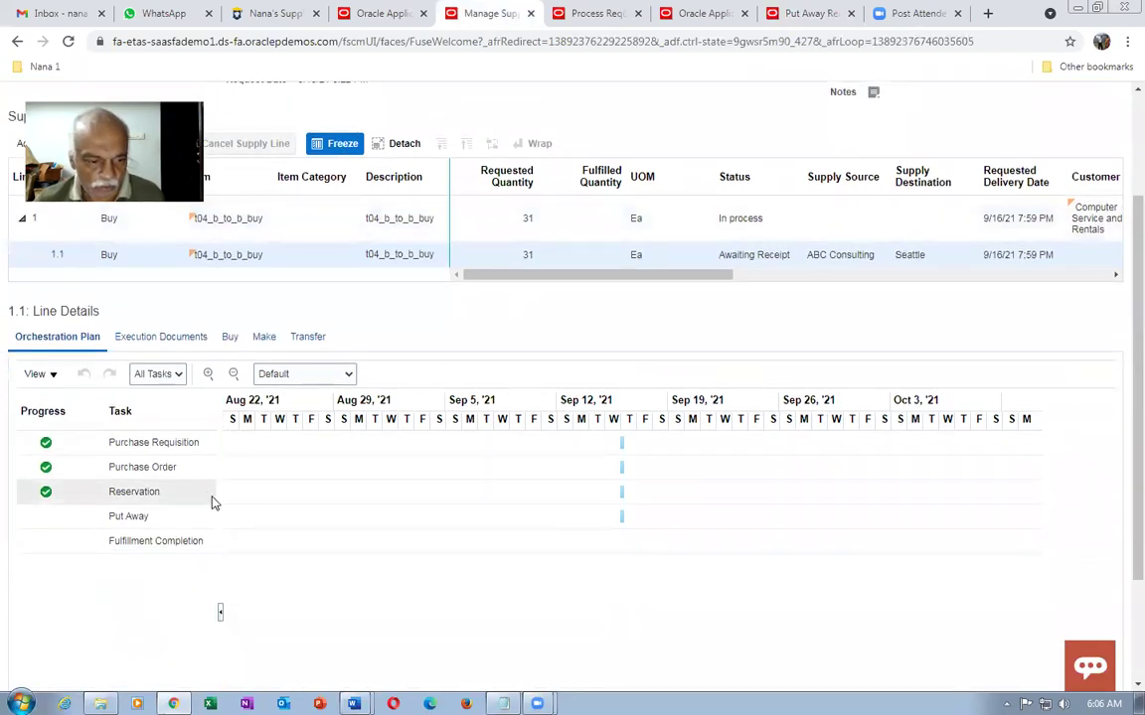
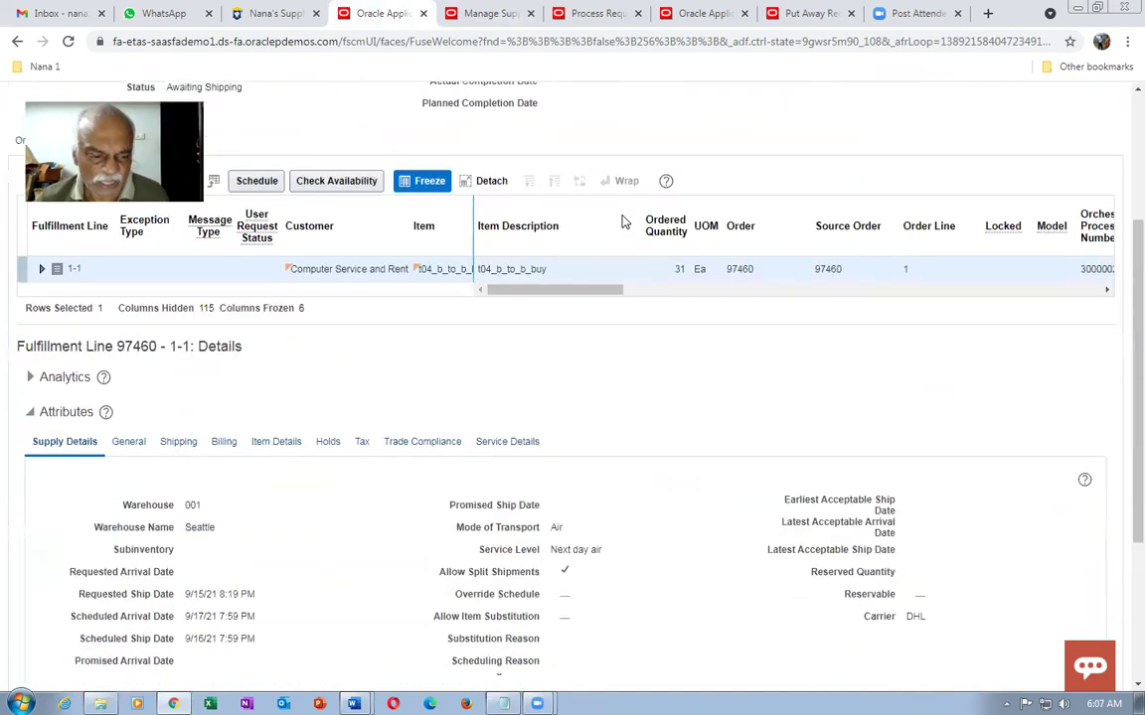
Step: Refresh the sales order's orchestration process and check the back-to-back supply details of fulfillment line 1-1
{"action": "scroll", "coordinate": [284, 535], "scroll_direction": "up", "scroll_amount": 5}
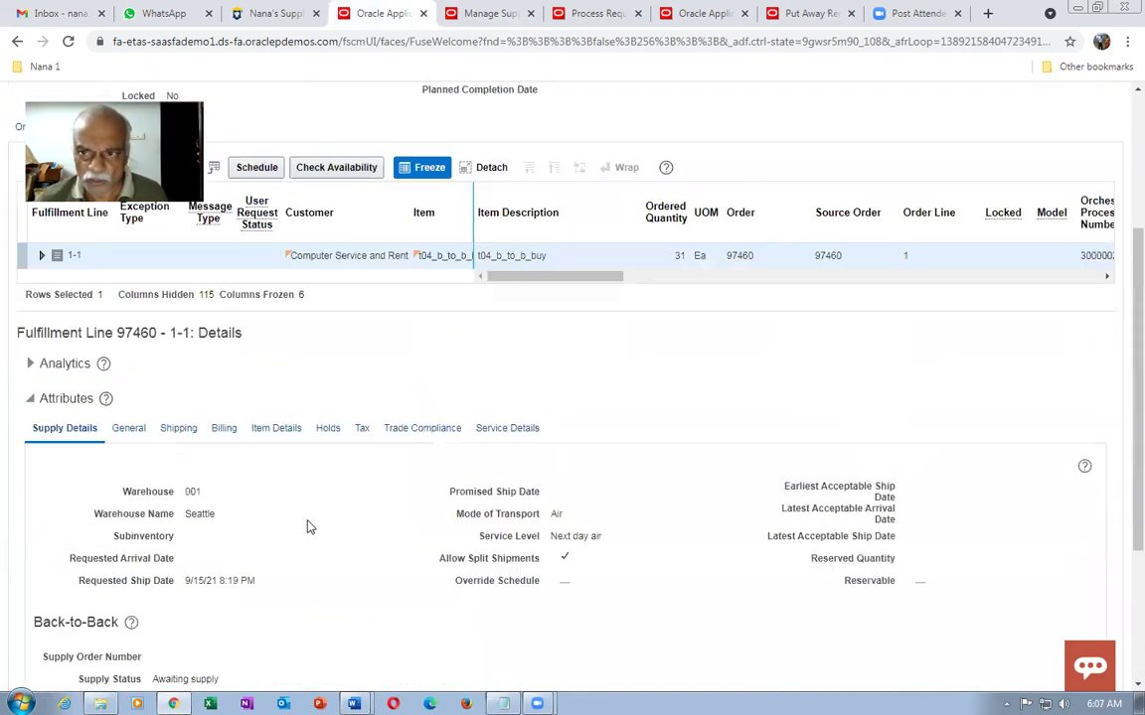
{"action": "left_click", "coordinate": [1051, 144]}
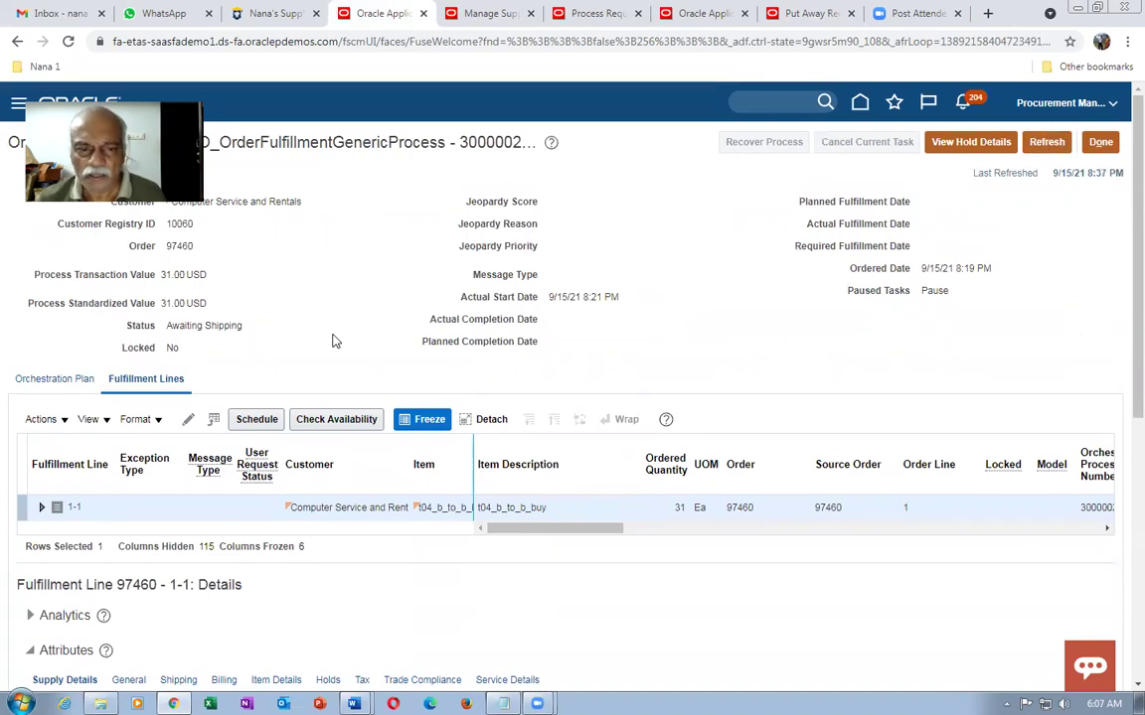
{"action": "scroll", "coordinate": [142, 367], "scroll_direction": "down", "scroll_amount": 2}
{"action": "scroll", "coordinate": [142, 368], "scroll_direction": "down", "scroll_amount": 4}
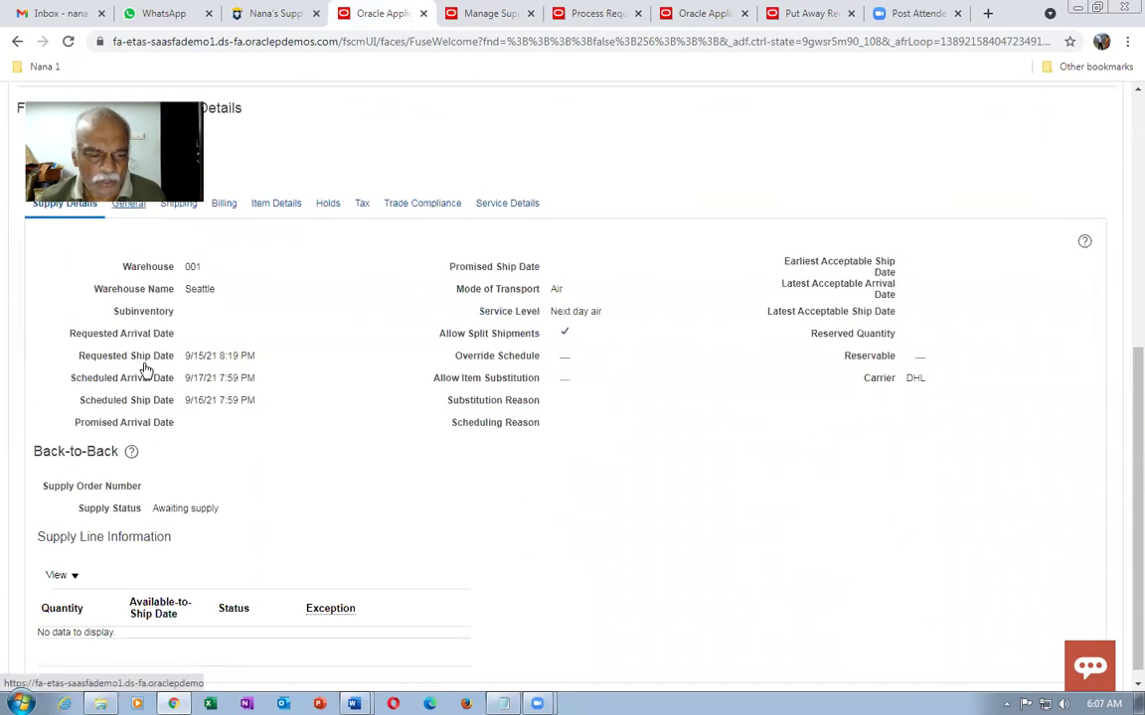
{"action": "scroll", "coordinate": [149, 370], "scroll_direction": "up", "scroll_amount": 5}
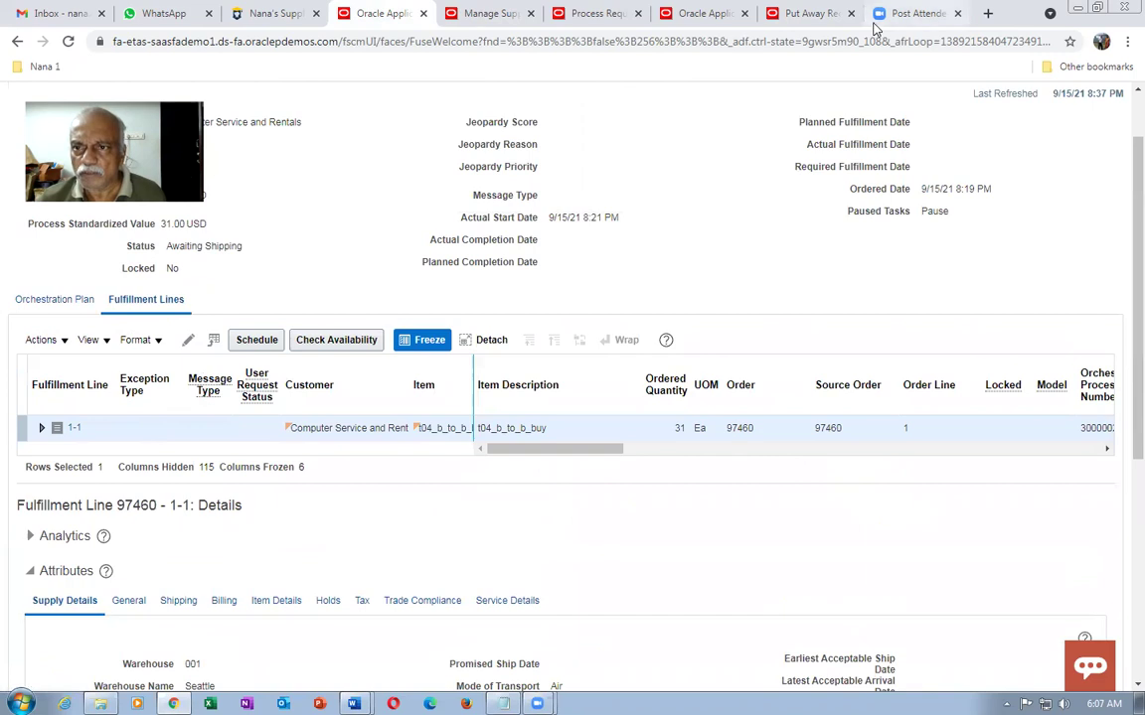
Step: Duplicate the put away page, open Scheduled Processes from its home page and refresh the list of recent processes
{"action": "left_click", "coordinate": [805, 13]}
{"action": "right_click", "coordinate": [809, 13]}
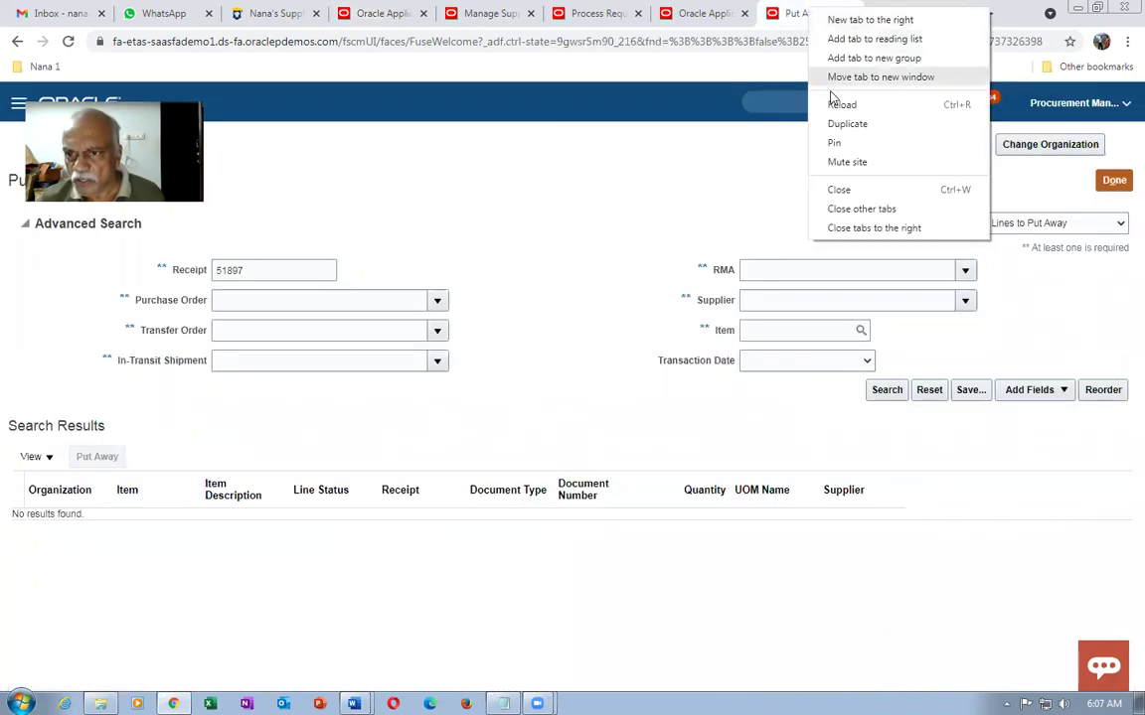
{"action": "left_click", "coordinate": [835, 124]}
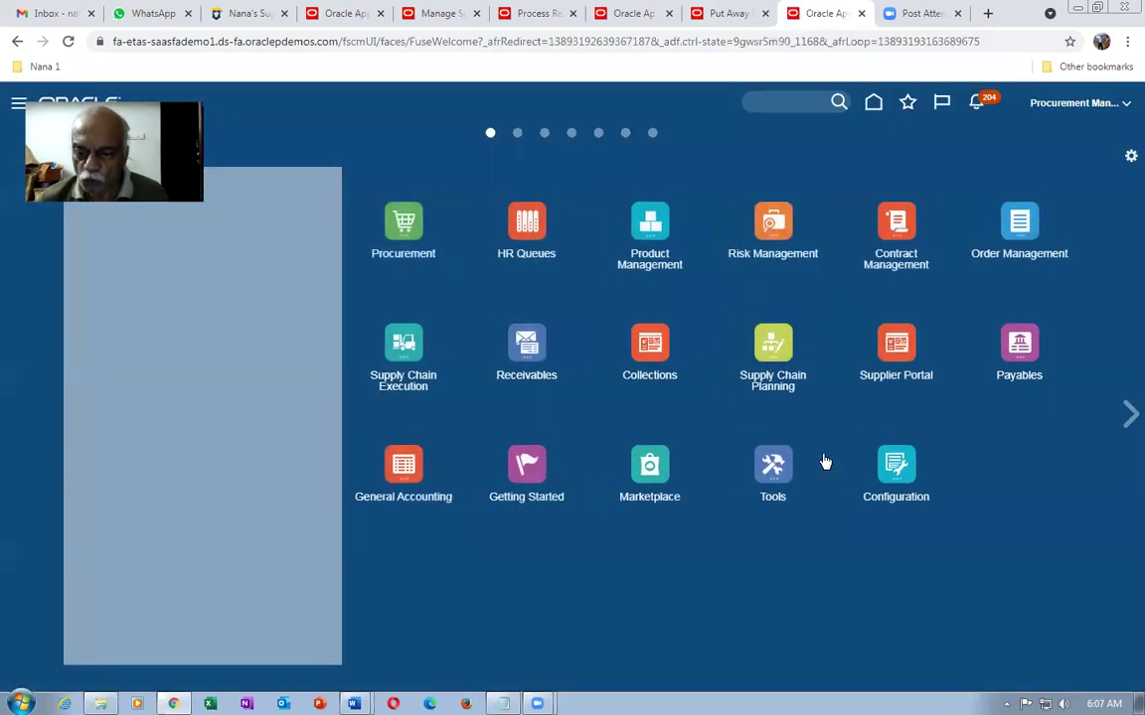
{"action": "left_click", "coordinate": [773, 465]}
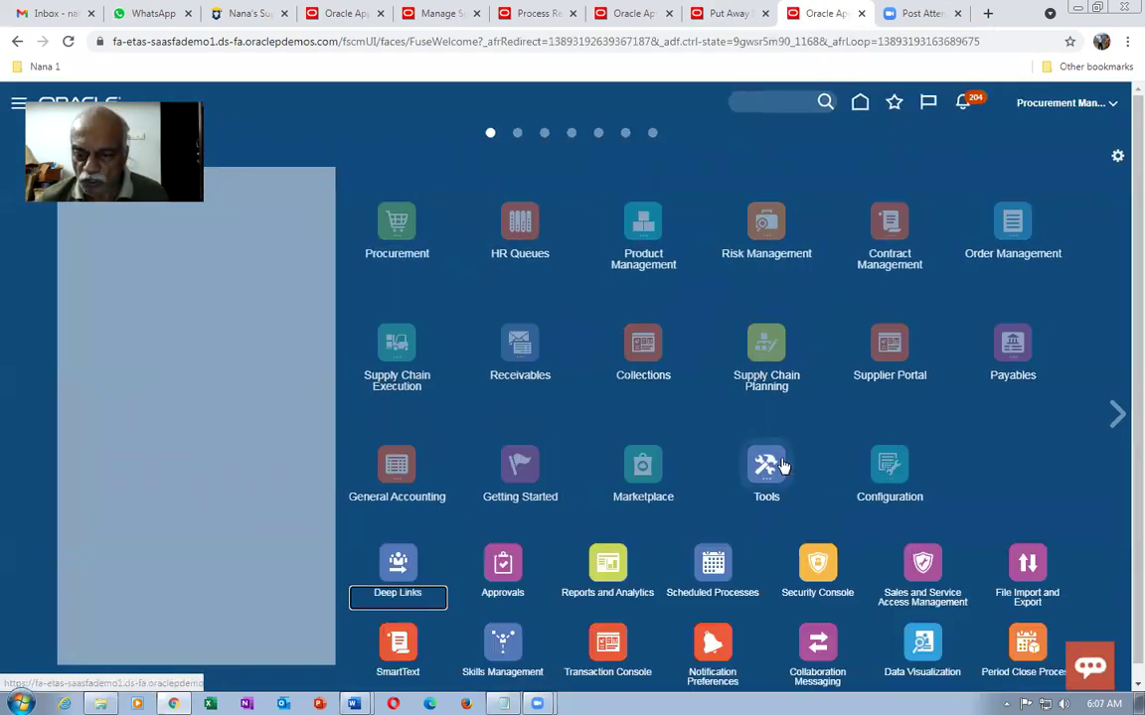
{"action": "left_click", "coordinate": [715, 568]}
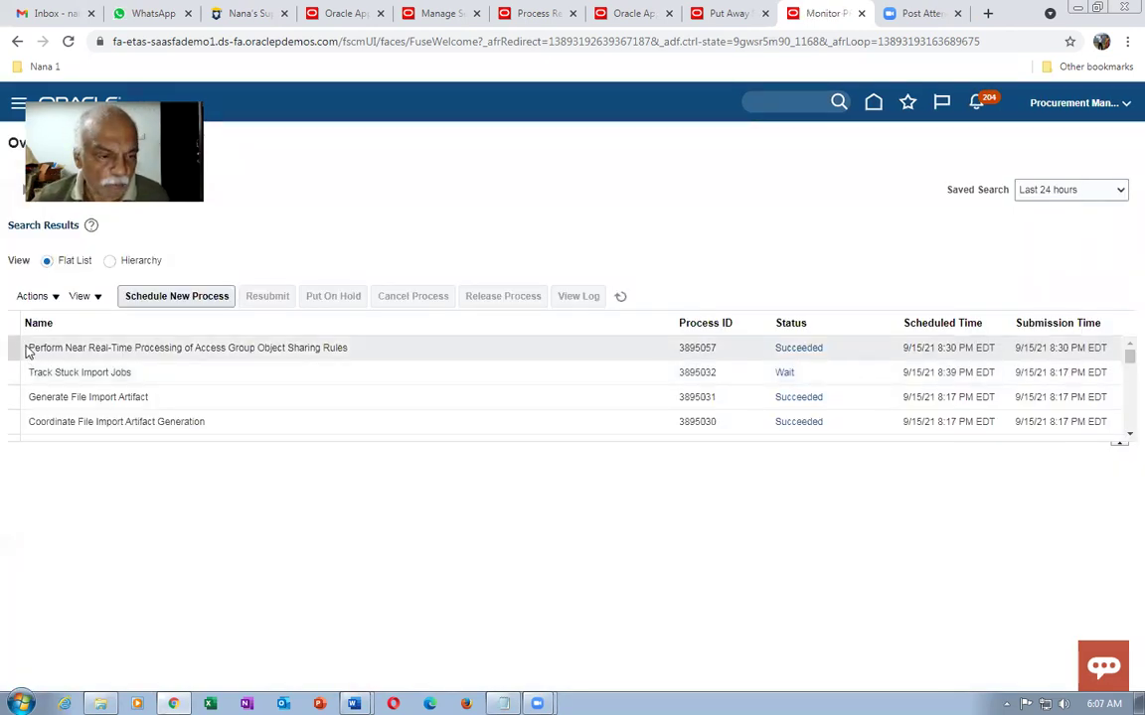
{"action": "left_click", "coordinate": [619, 297]}
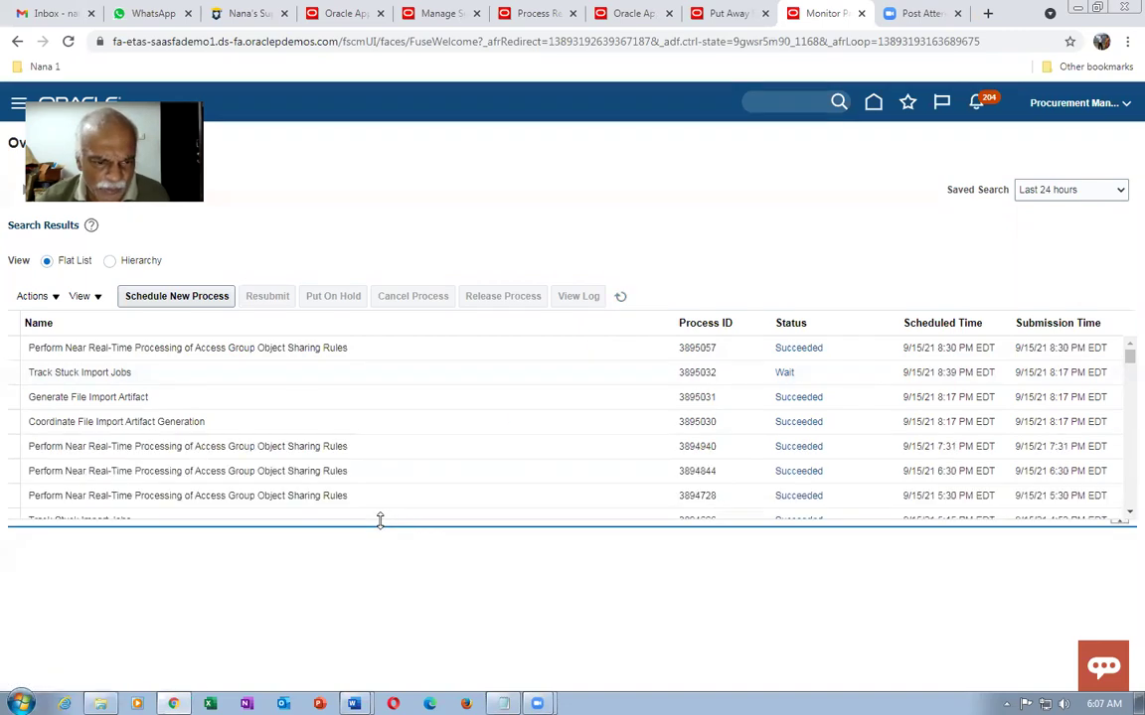
{"action": "left_click", "coordinate": [623, 299]}
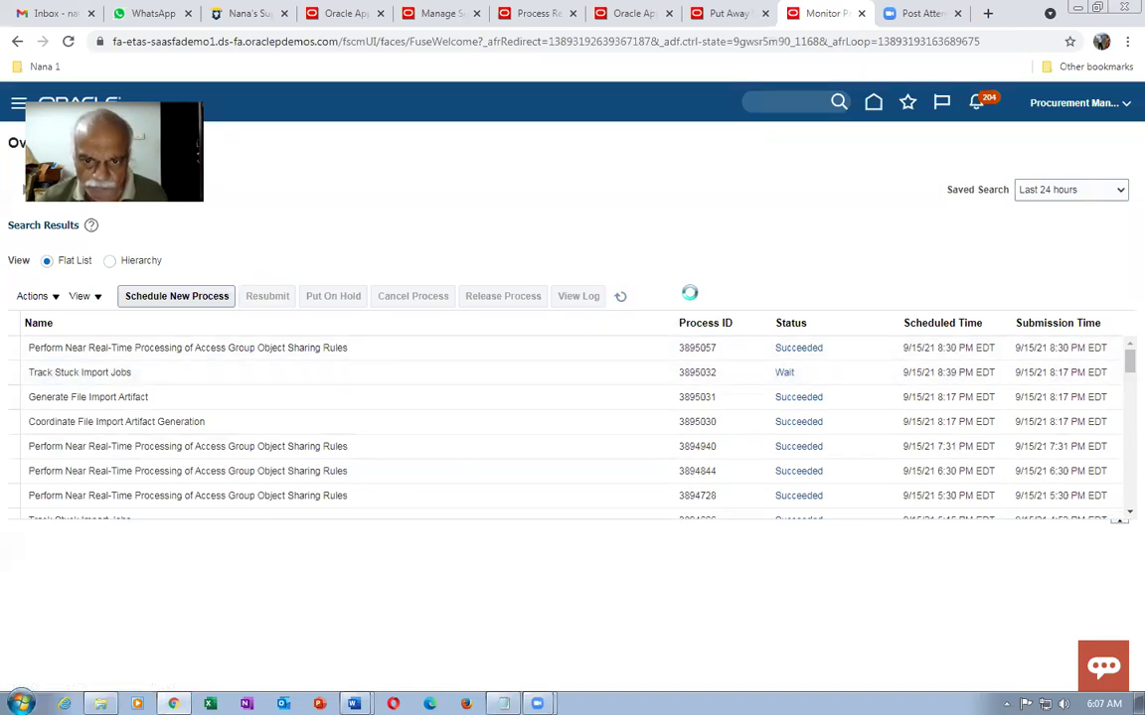
Step: Return to the supply order, refresh it again and check the put away and fulfillment completion tasks of supply line 1.1
{"action": "left_click", "coordinate": [523, 16]}
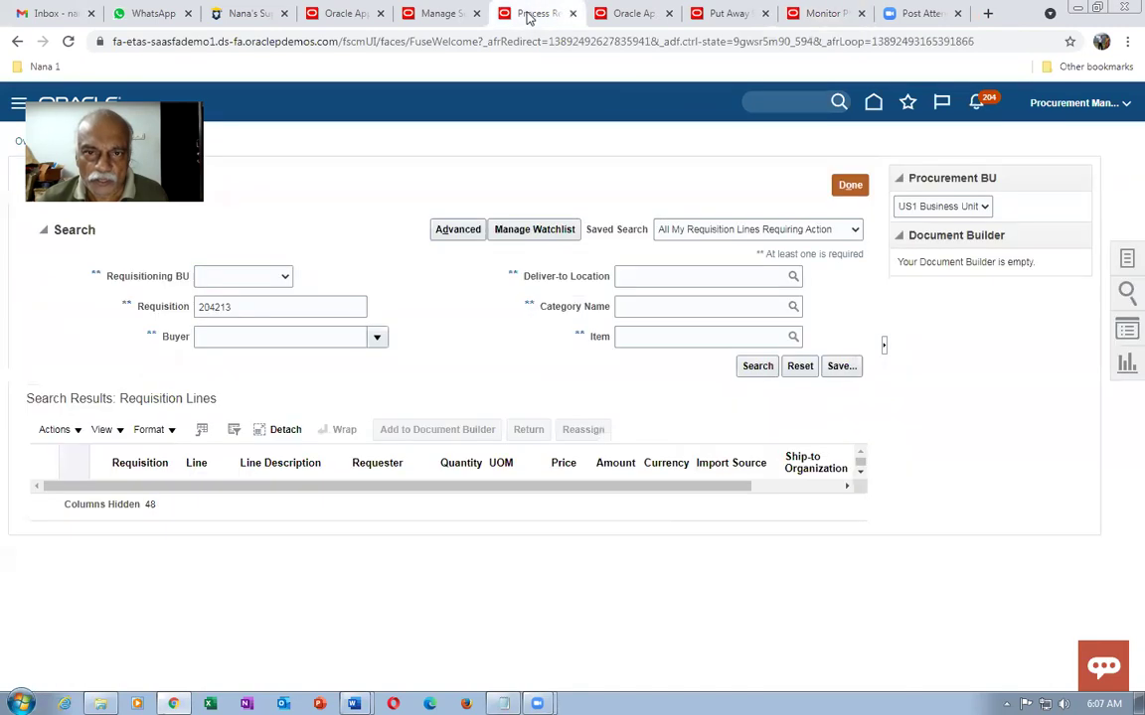
{"action": "left_click", "coordinate": [437, 14]}
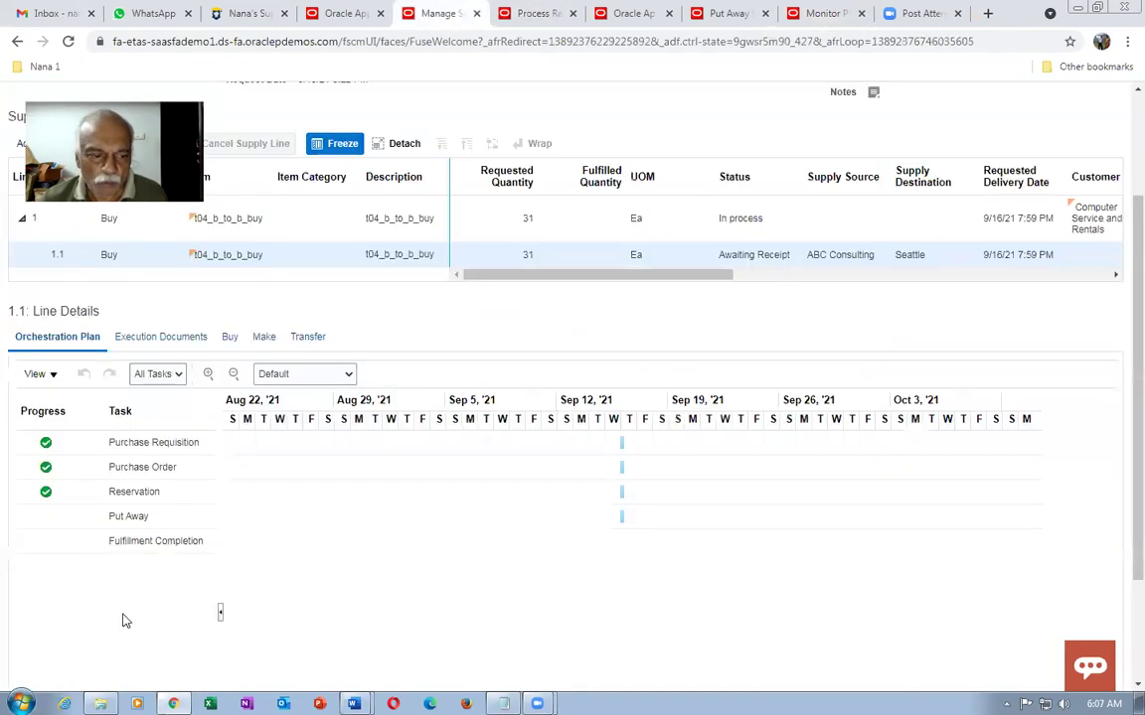
{"action": "scroll", "coordinate": [1119, 314], "scroll_direction": "up", "scroll_amount": 2}
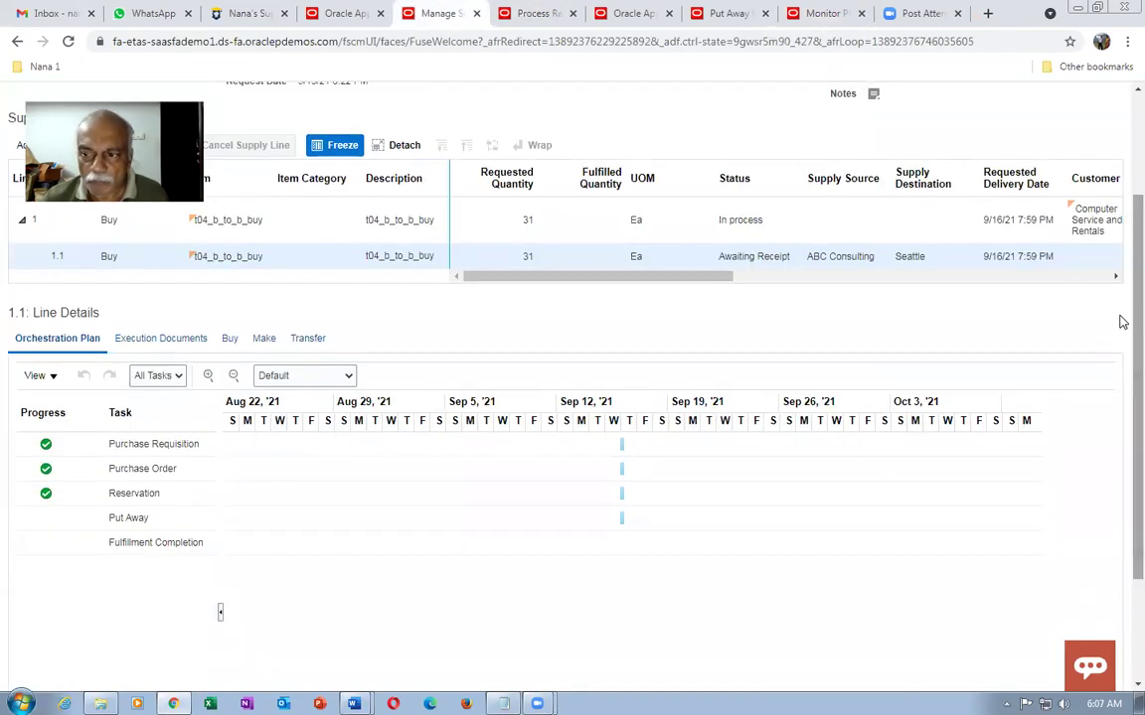
{"action": "scroll", "coordinate": [1120, 222], "scroll_direction": "up", "scroll_amount": 1}
{"action": "left_click", "coordinate": [935, 142]}
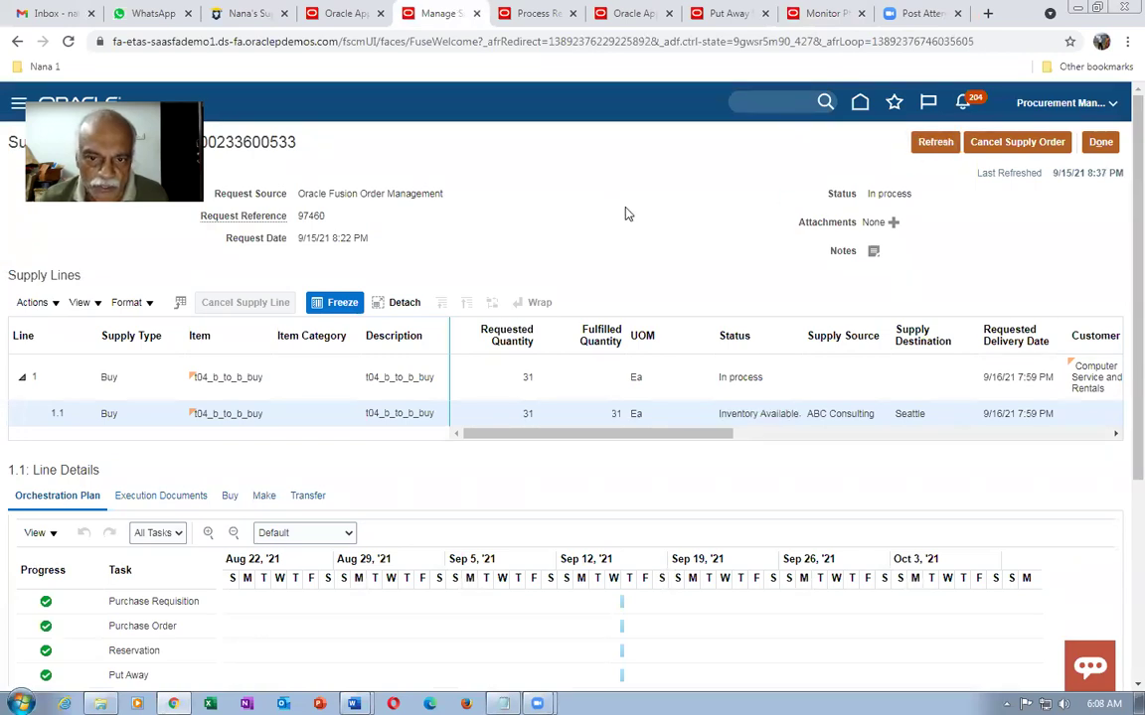
{"action": "scroll", "coordinate": [626, 213], "scroll_direction": "down", "scroll_amount": 3}
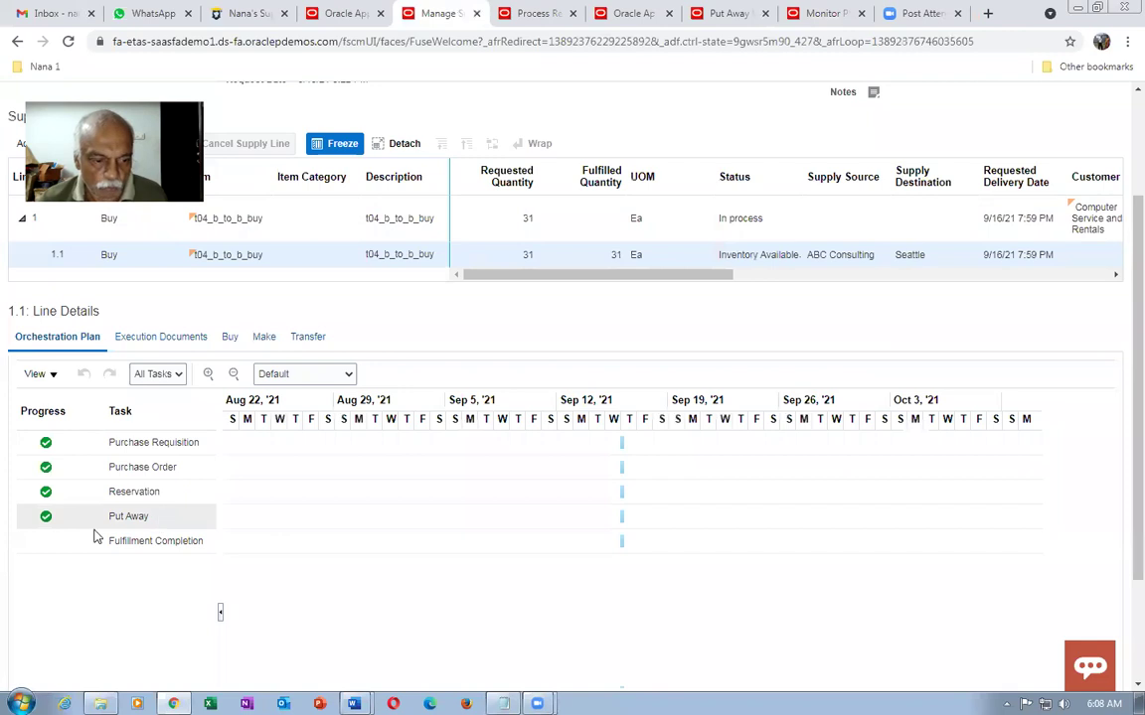
Step: Refresh the sales order's orchestration process again and review the warehouse and back-to-back supply details of fulfillment line 1-1
{"action": "left_click", "coordinate": [337, 14]}
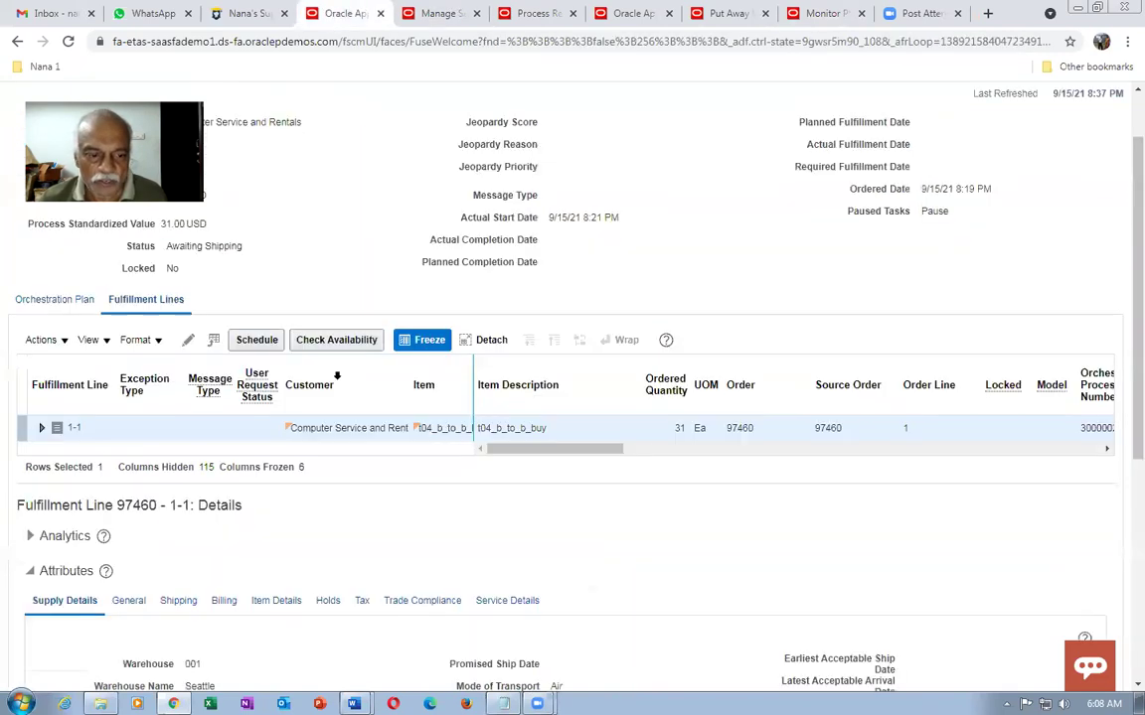
{"action": "scroll", "coordinate": [243, 501], "scroll_direction": "down", "scroll_amount": 5}
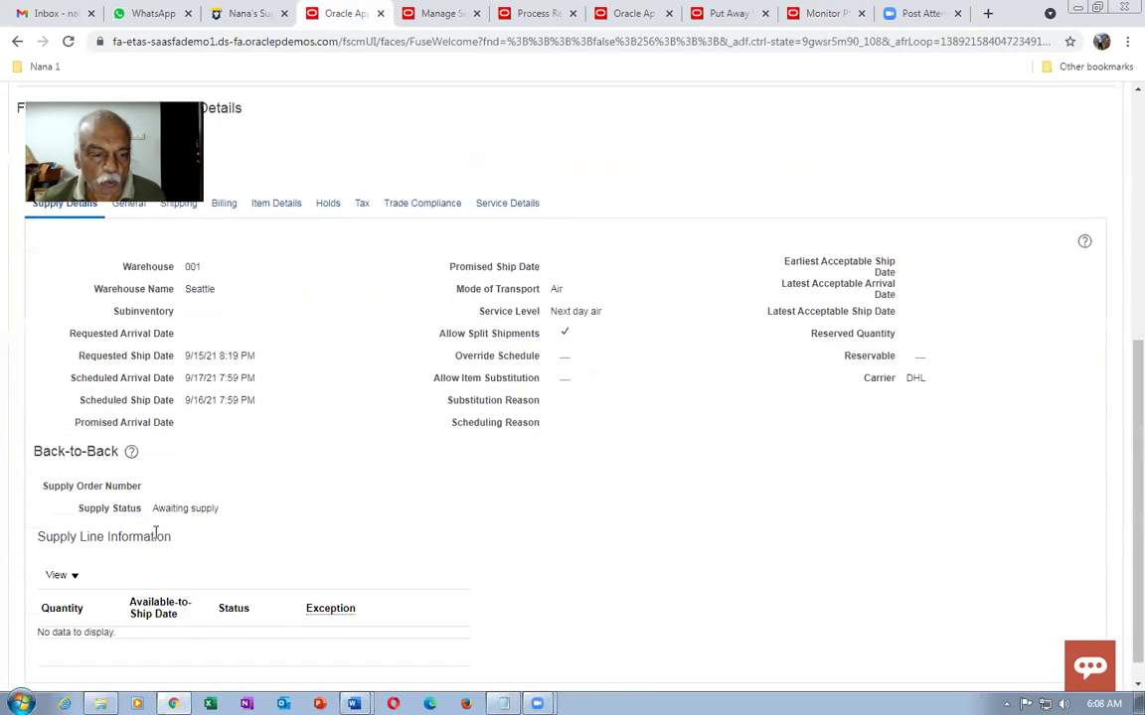
{"action": "scroll", "coordinate": [696, 447], "scroll_direction": "up", "scroll_amount": 6}
{"action": "left_click", "coordinate": [1056, 145]}
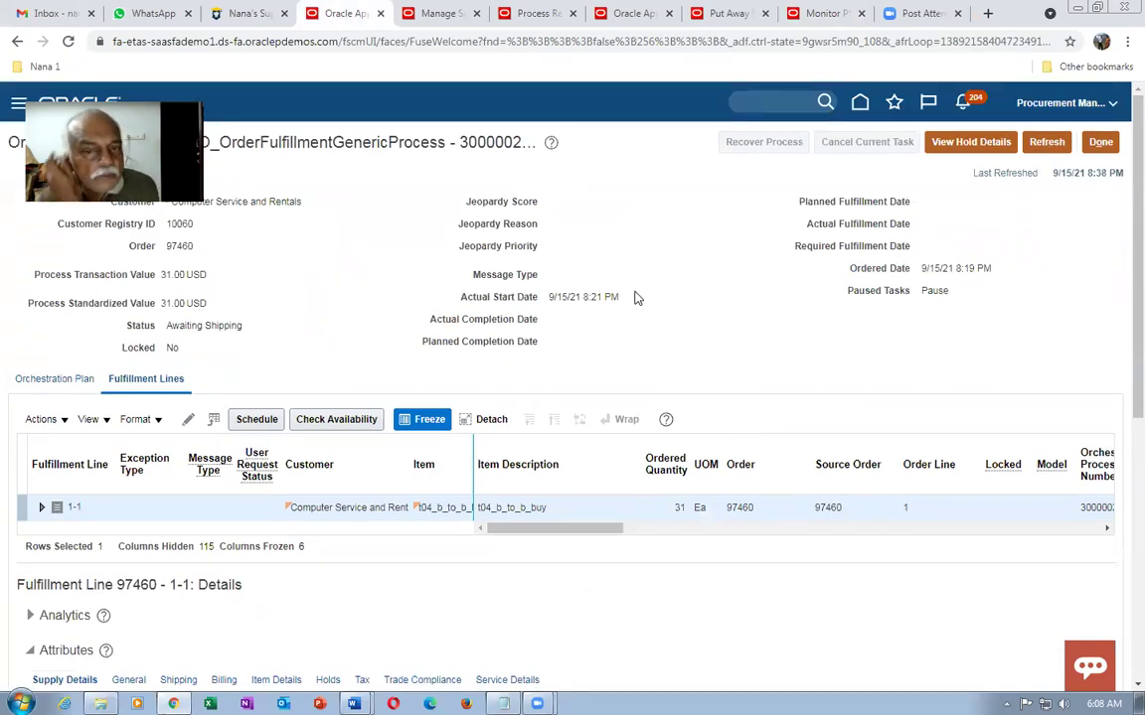
{"action": "scroll", "coordinate": [348, 318], "scroll_direction": "down", "scroll_amount": 5}
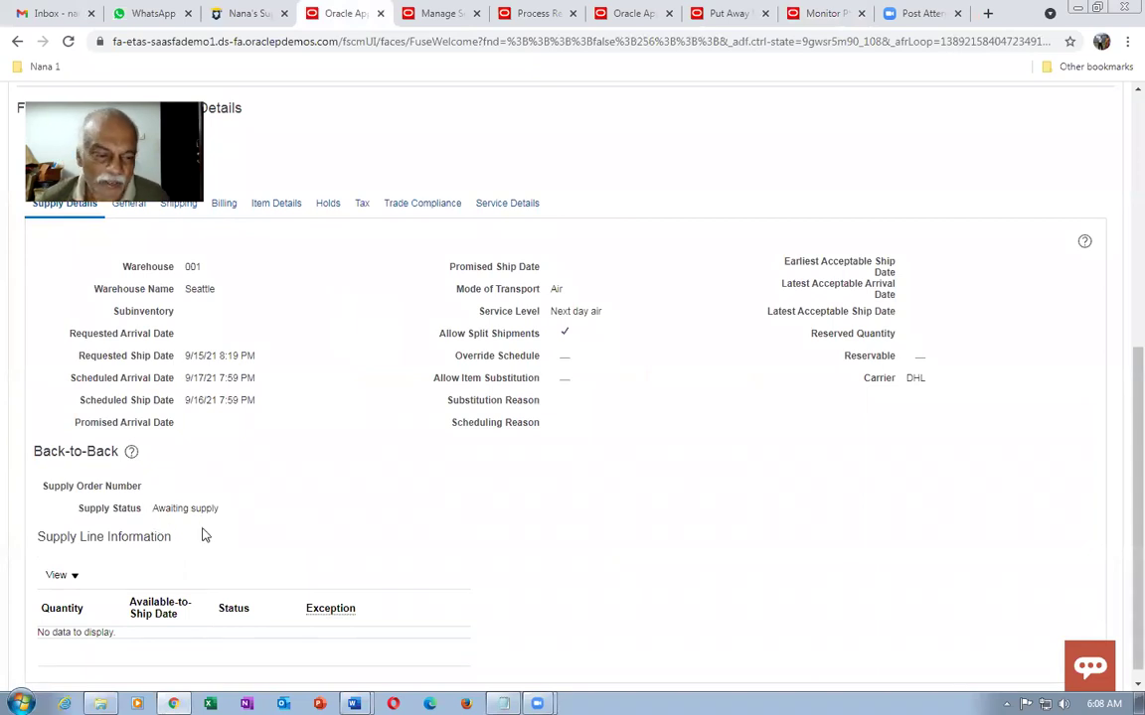
{"action": "scroll", "coordinate": [195, 526], "scroll_direction": "up", "scroll_amount": 3}
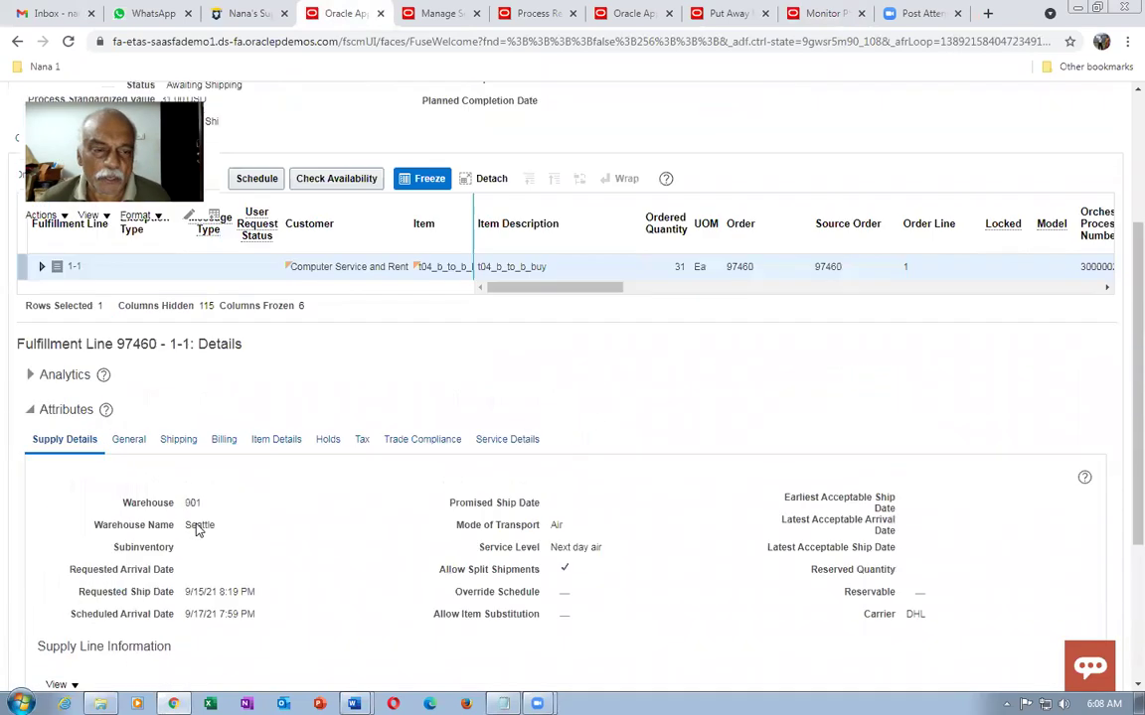
Step: Duplicate the Scheduled Processes page and open Manage Shipment Lines from the shipment tasks of Inventory Management
{"action": "left_click", "coordinate": [832, 16]}
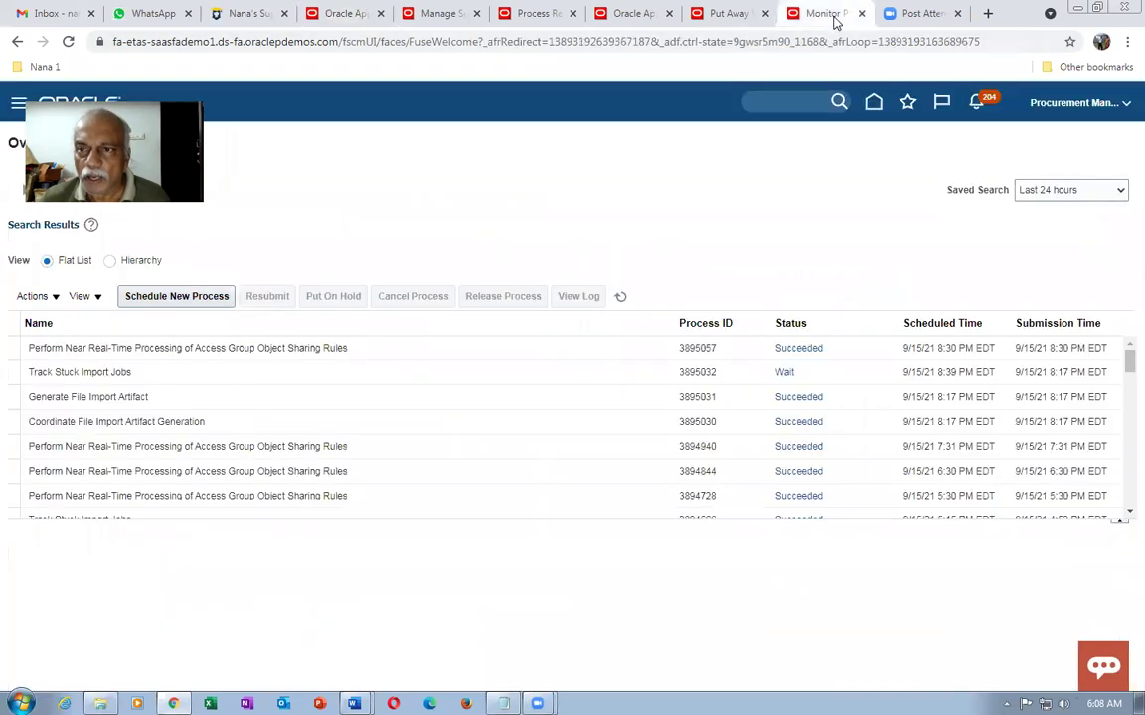
{"action": "right_click", "coordinate": [840, 18]}
{"action": "left_click", "coordinate": [866, 135]}
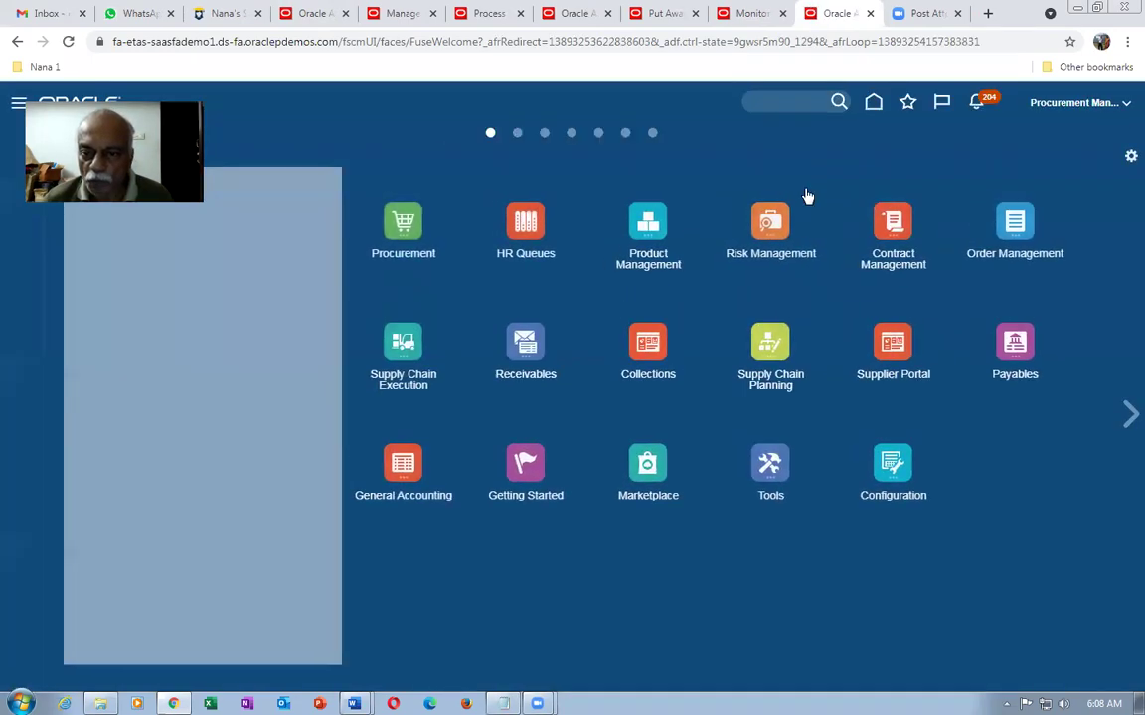
{"action": "left_click", "coordinate": [417, 345]}
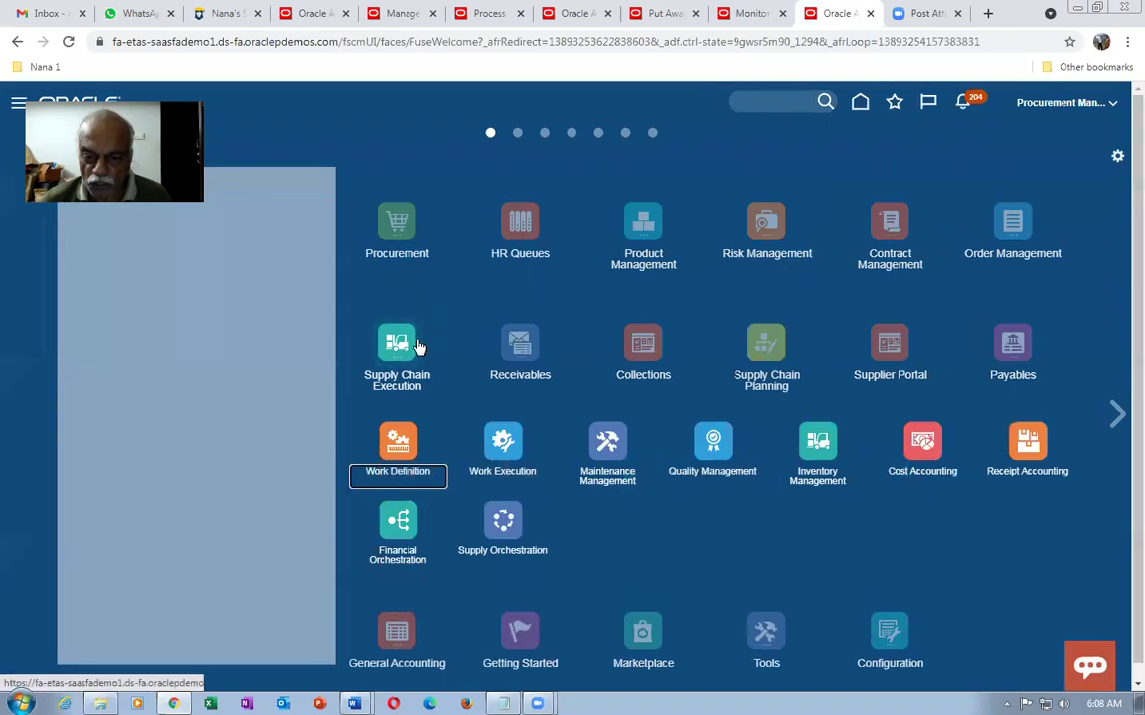
{"action": "left_click", "coordinate": [980, 367]}
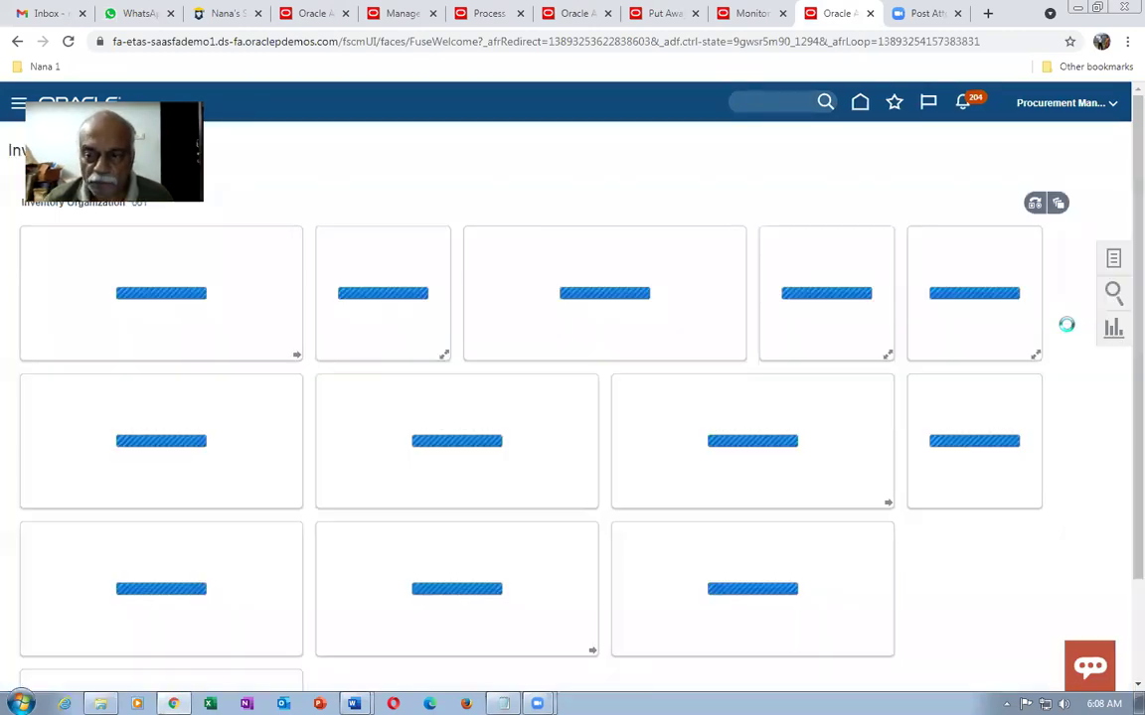
{"action": "left_click", "coordinate": [1113, 262]}
{"action": "left_click", "coordinate": [1043, 141]}
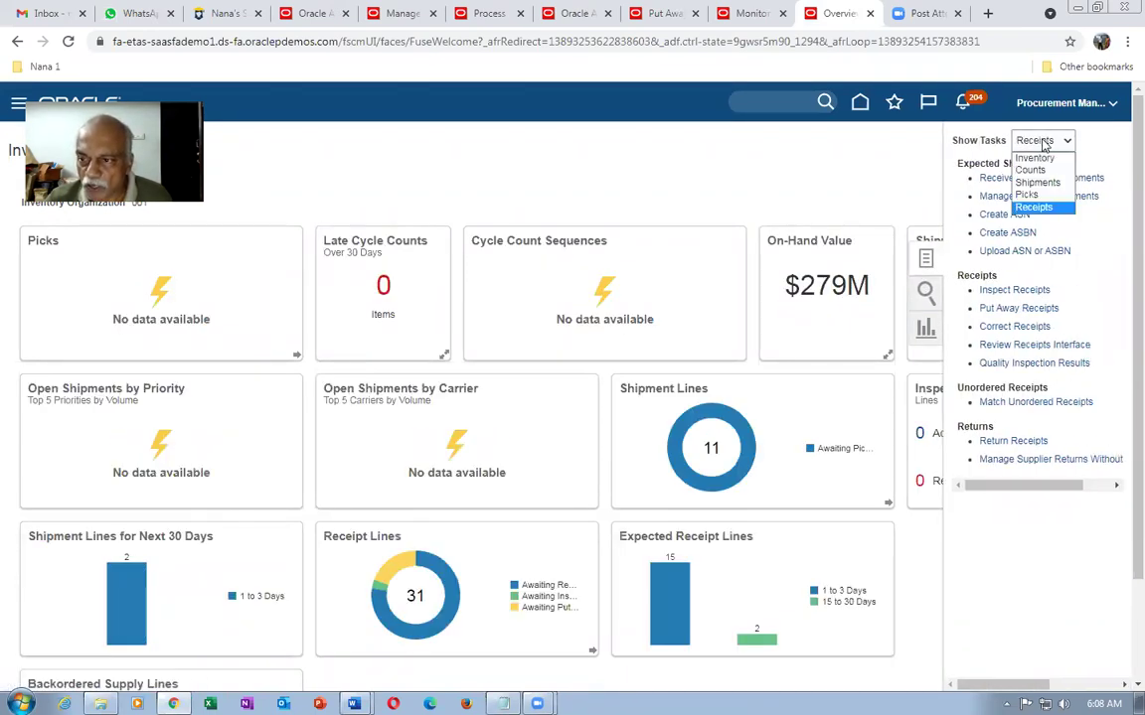
{"action": "left_click", "coordinate": [1035, 183]}
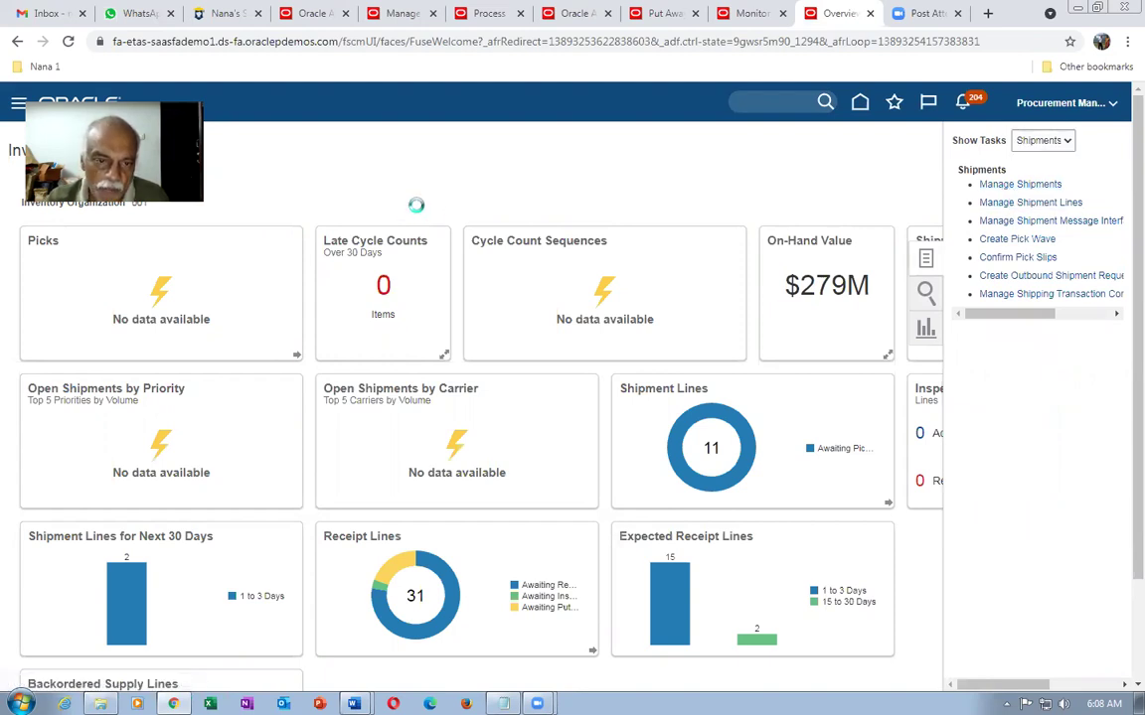
Step: Look up the sales order number in the supply order's request reference and enter it in the shipment line search
{"action": "left_click", "coordinate": [327, 266]}
{"action": "left_click", "coordinate": [402, 13]}
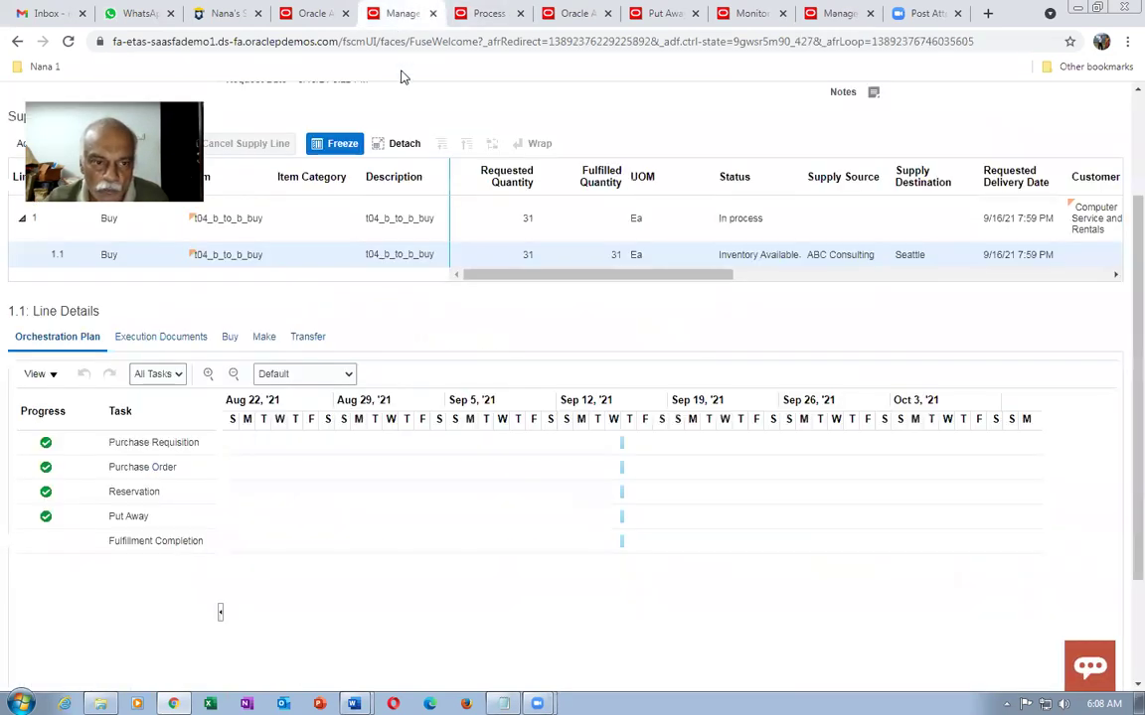
{"action": "scroll", "coordinate": [282, 391], "scroll_direction": "up", "scroll_amount": 3}
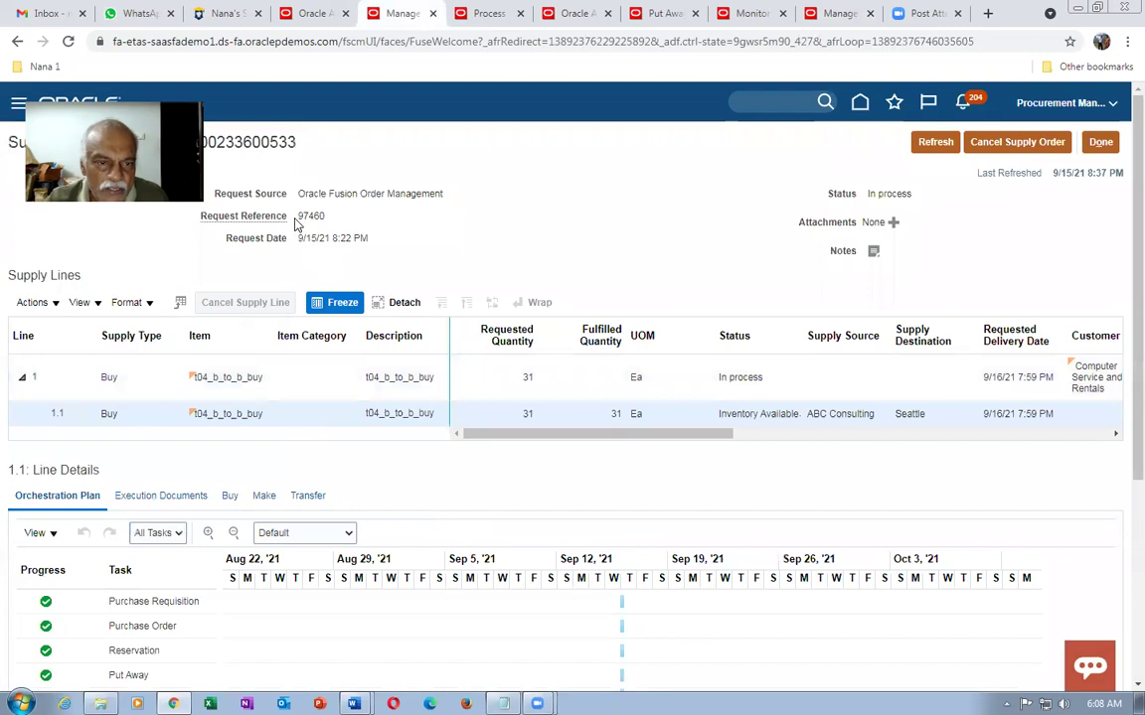
{"action": "left_click", "coordinate": [486, 13]}
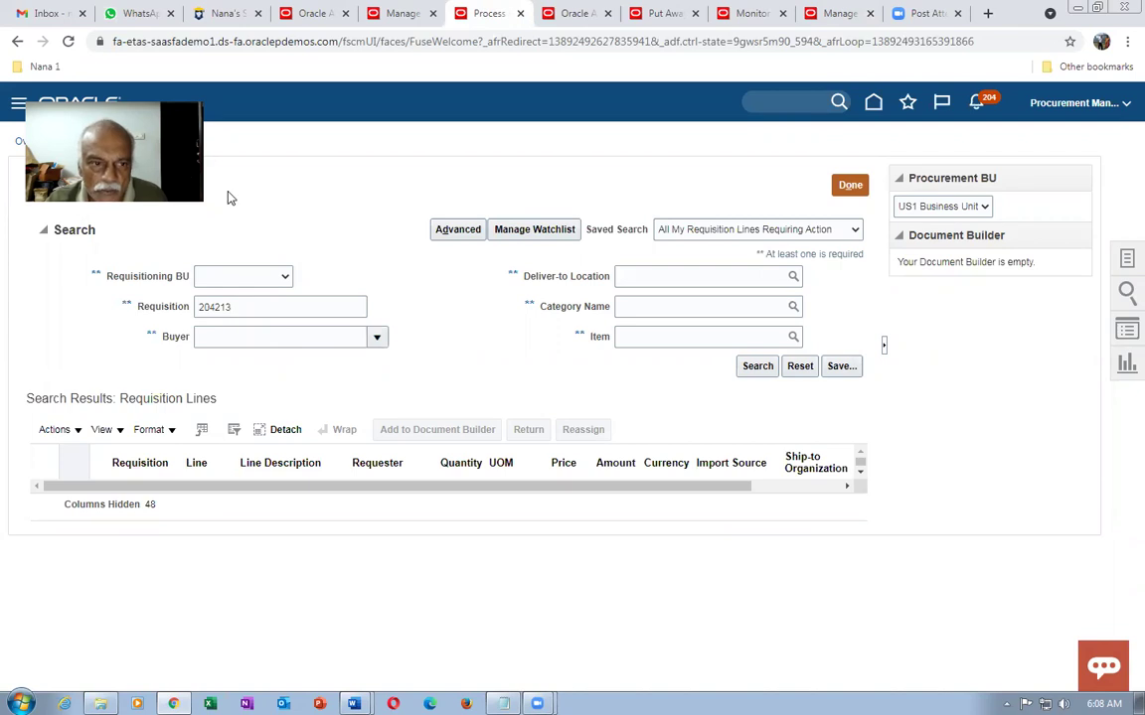
{"action": "left_click", "coordinate": [848, 15]}
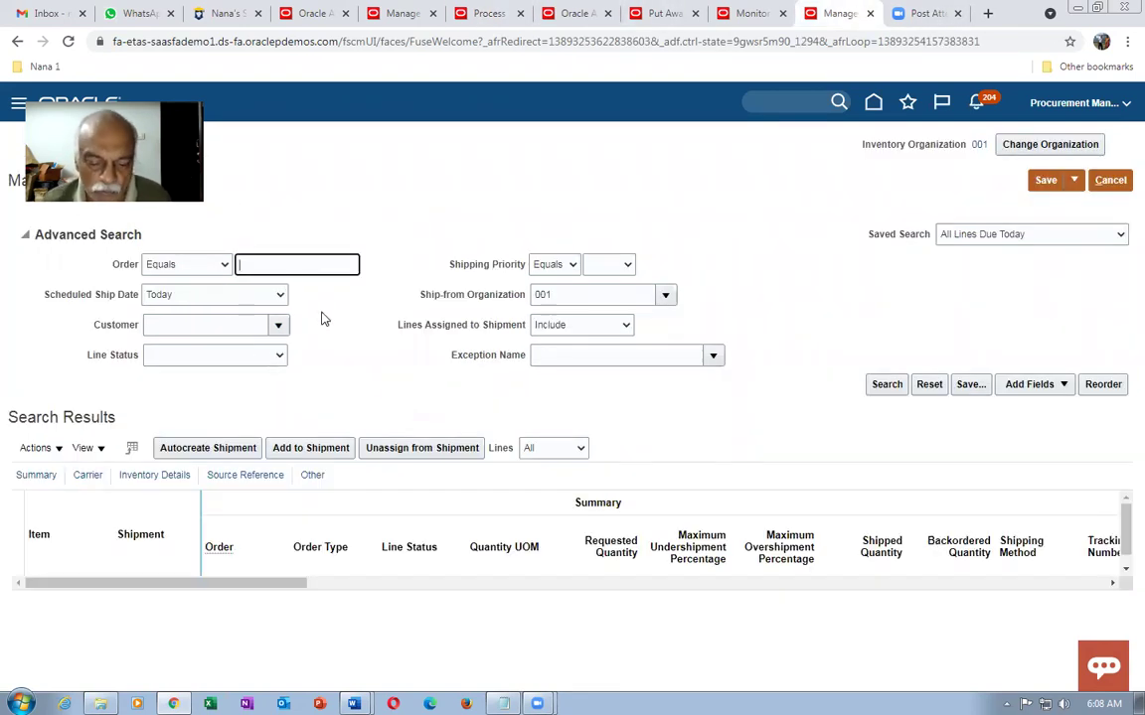
{"action": "type", "text": "9745"}
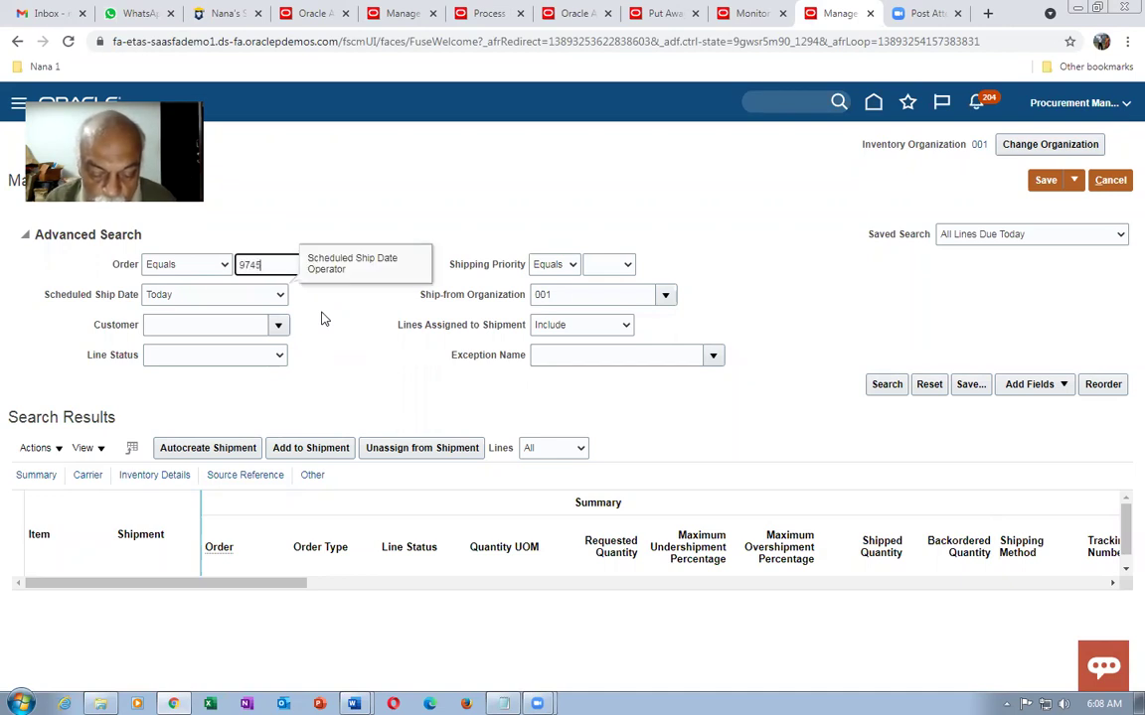
{"action": "type", "text": "60"}
{"action": "key", "text": "Tab"}
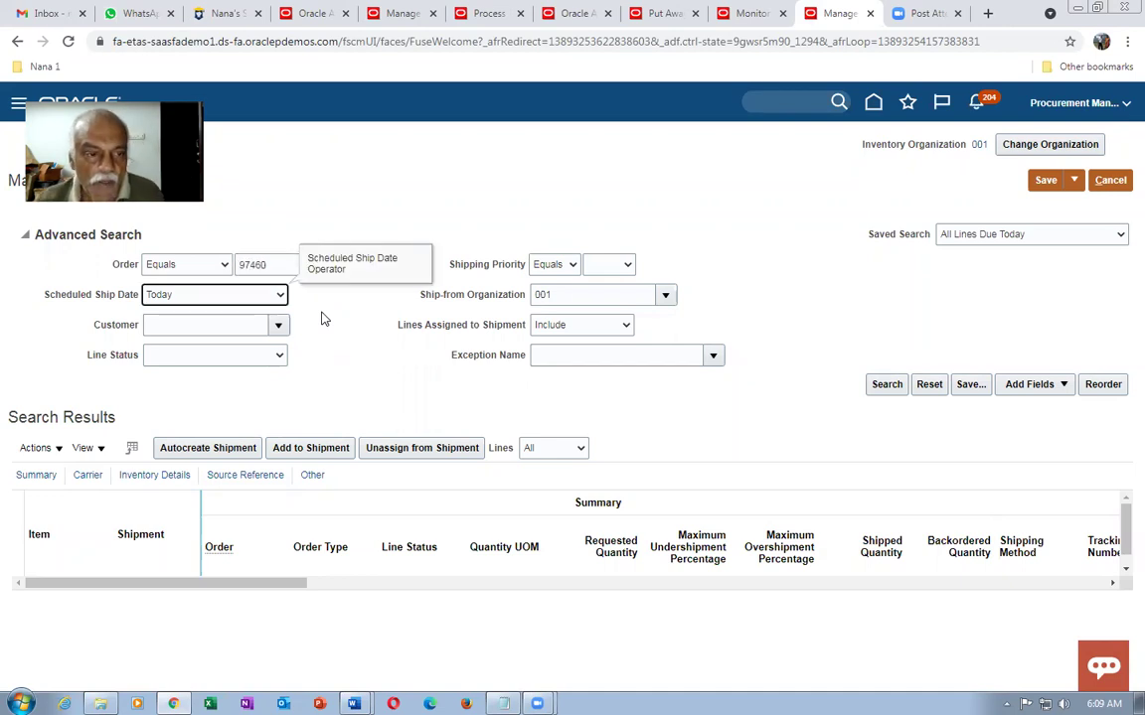
Step: Search for the sales order's shipment lines scheduled to ship today from organization 001
{"action": "left_click", "coordinate": [795, 348]}
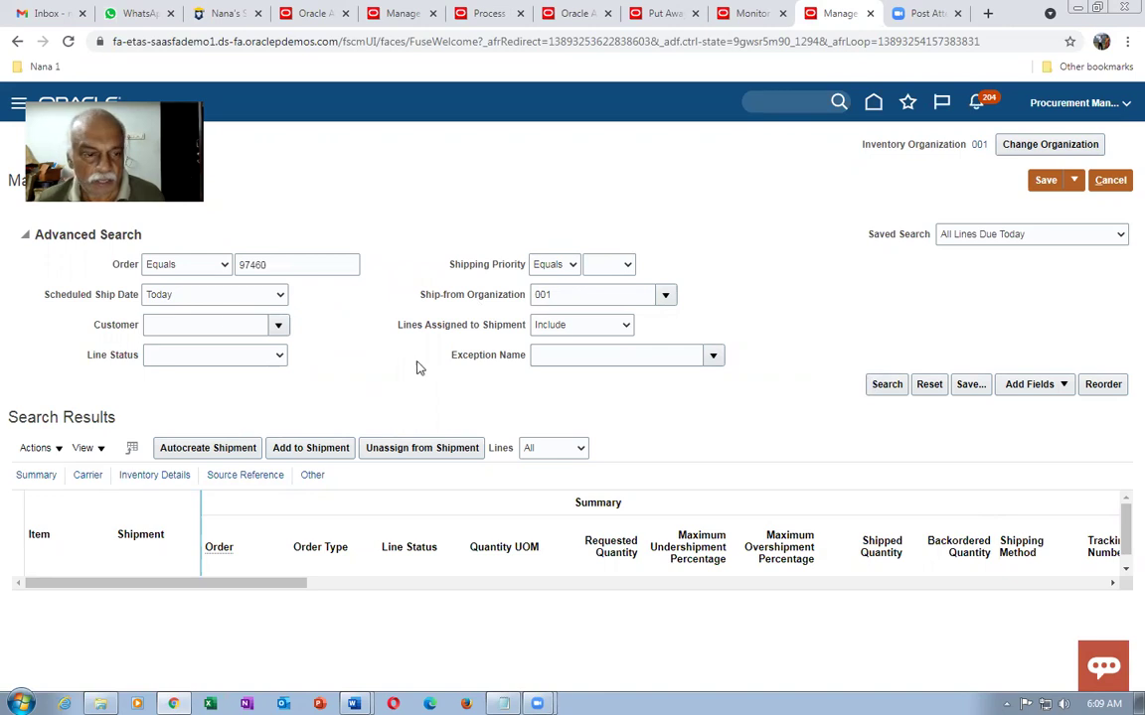
{"action": "left_click", "coordinate": [198, 302]}
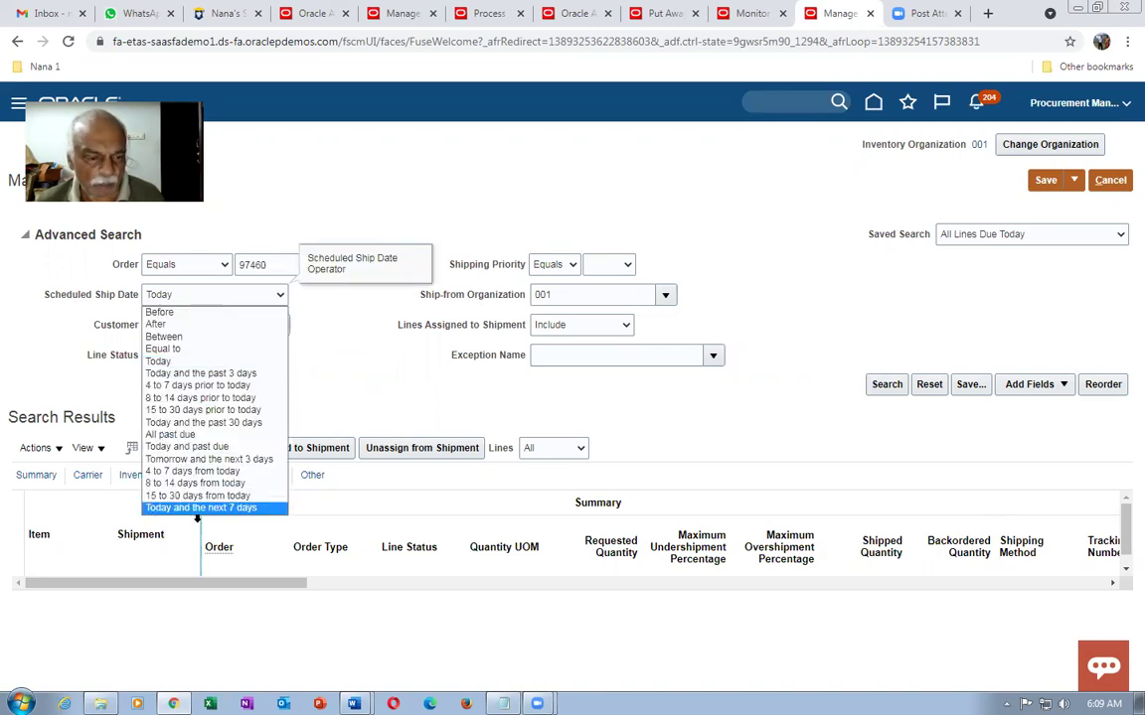
{"action": "left_click", "coordinate": [334, 334]}
{"action": "left_click", "coordinate": [892, 389]}
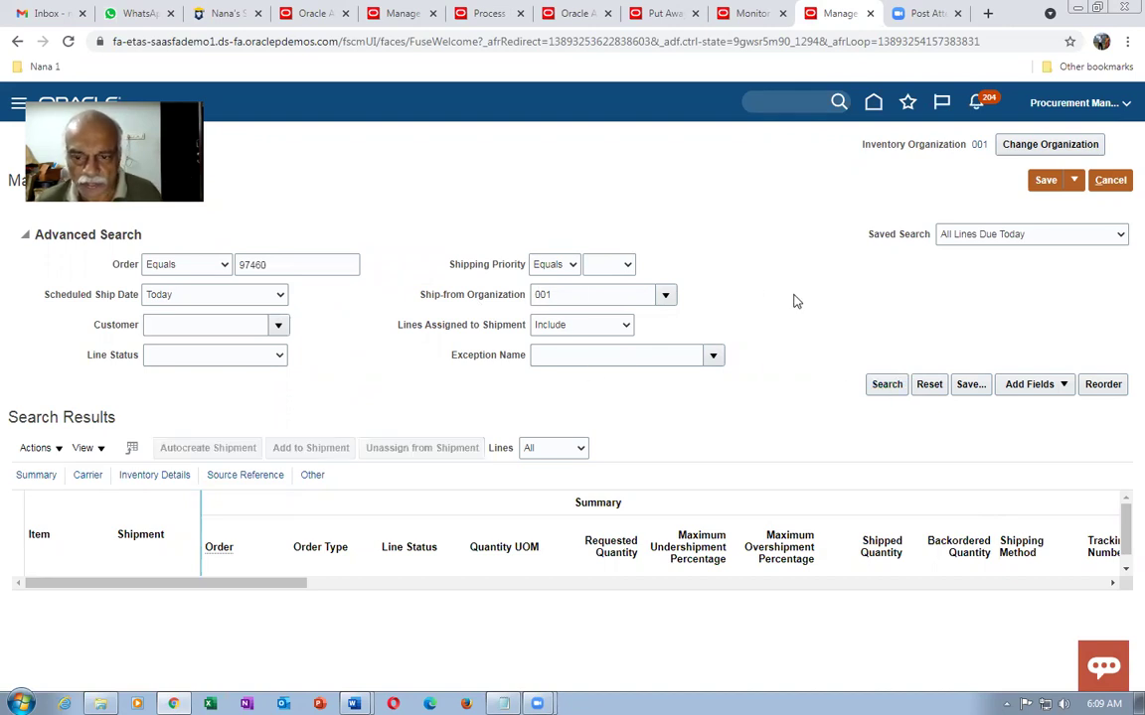
{"action": "left_click", "coordinate": [882, 387]}
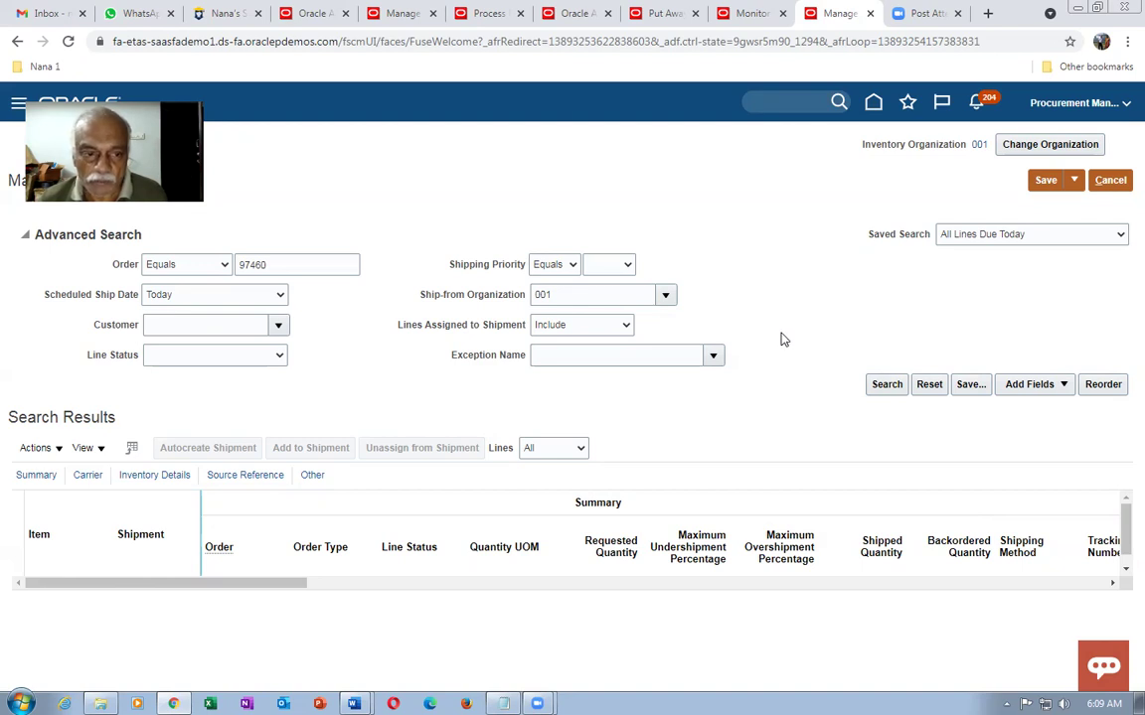
Step: Refresh the supply order and check the task progress in the orchestration plan of supply line 1.1
{"action": "left_click", "coordinate": [412, 13]}
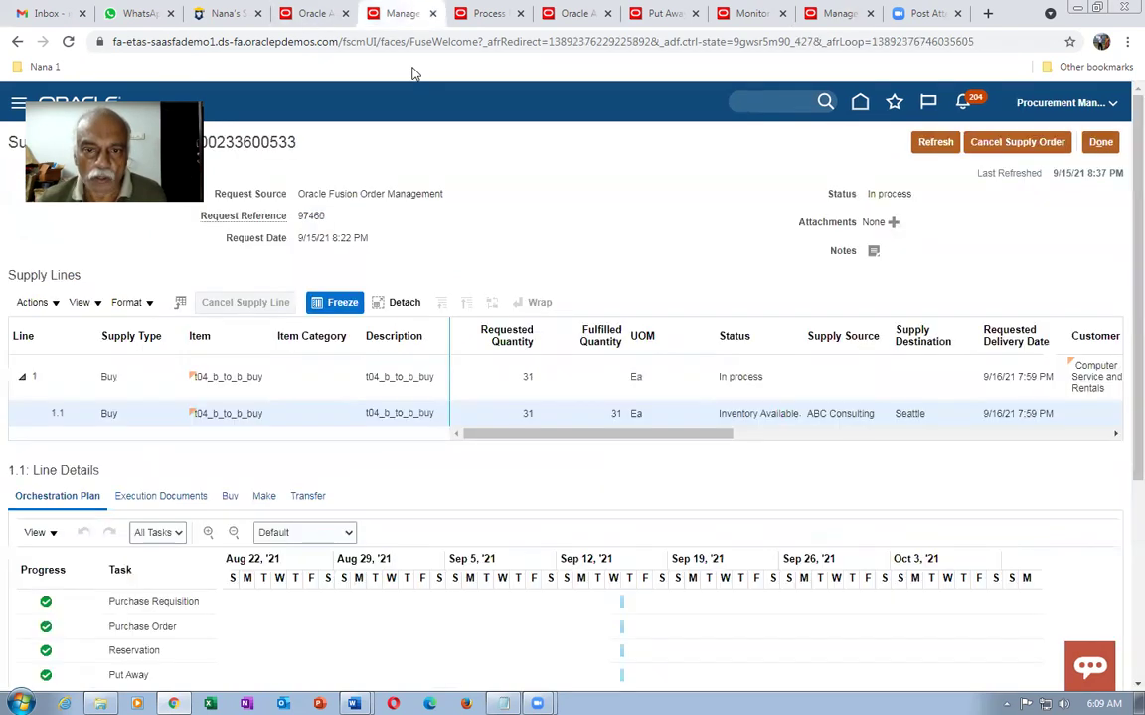
{"action": "left_click", "coordinate": [934, 142]}
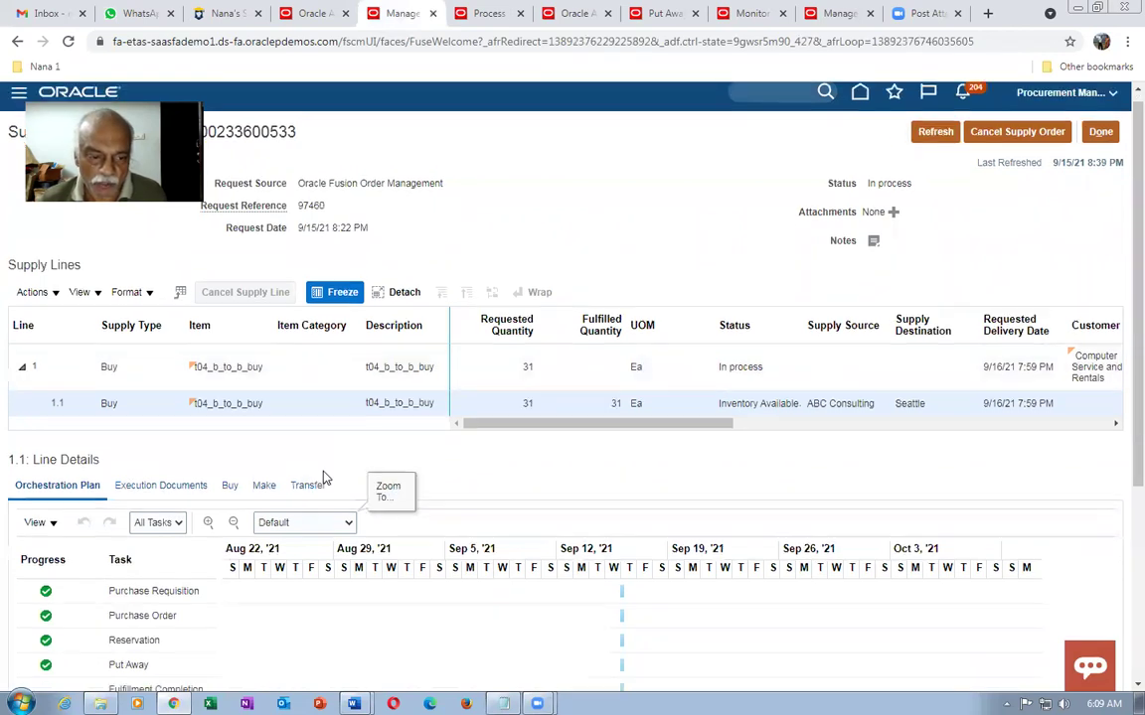
{"action": "scroll", "coordinate": [328, 477], "scroll_direction": "down", "scroll_amount": 3}
{"action": "scroll", "coordinate": [328, 480], "scroll_direction": "up", "scroll_amount": 2}
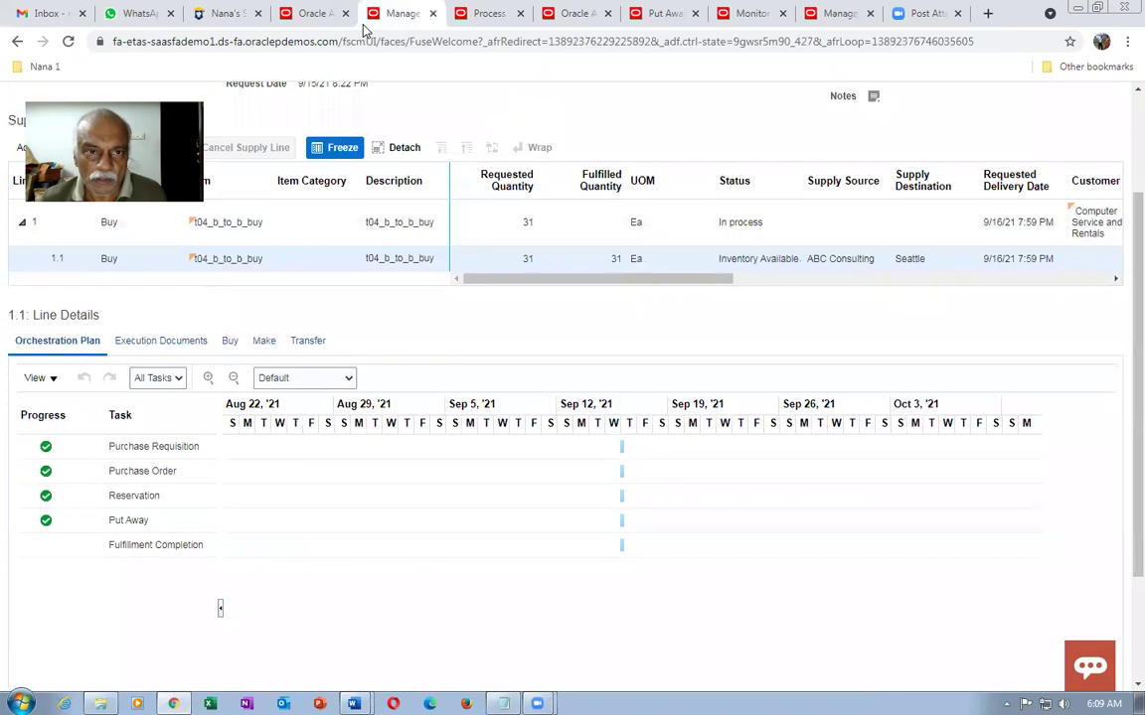
Step: Refresh the sales order's orchestration process and check the back-to-back supply status of fulfillment line 1-1
{"action": "left_click", "coordinate": [326, 20]}
{"action": "scroll", "coordinate": [992, 212], "scroll_direction": "up", "scroll_amount": 2}
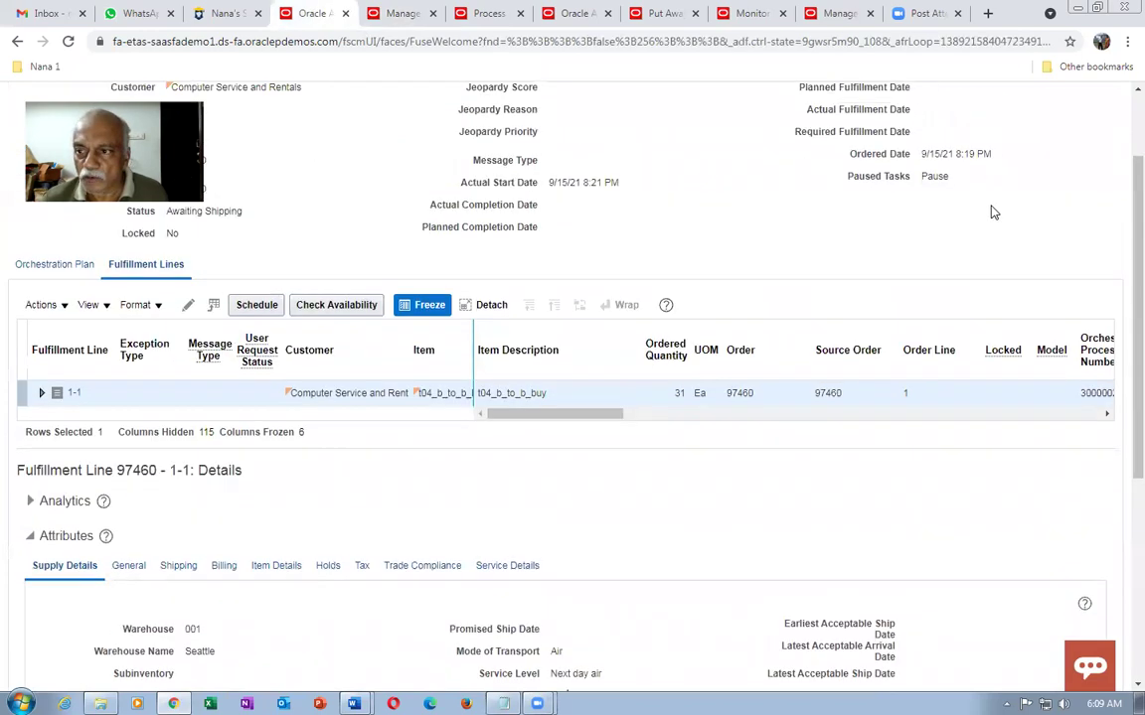
{"action": "left_click", "coordinate": [1033, 145]}
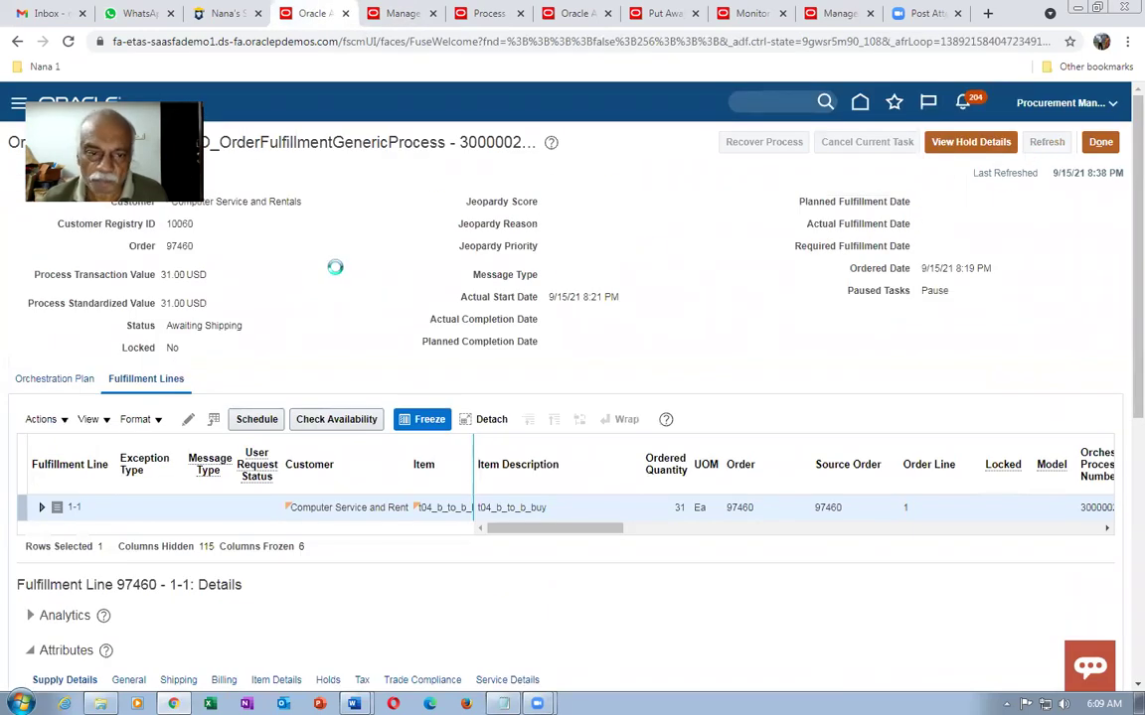
{"action": "scroll", "coordinate": [336, 276], "scroll_direction": "down", "scroll_amount": 4}
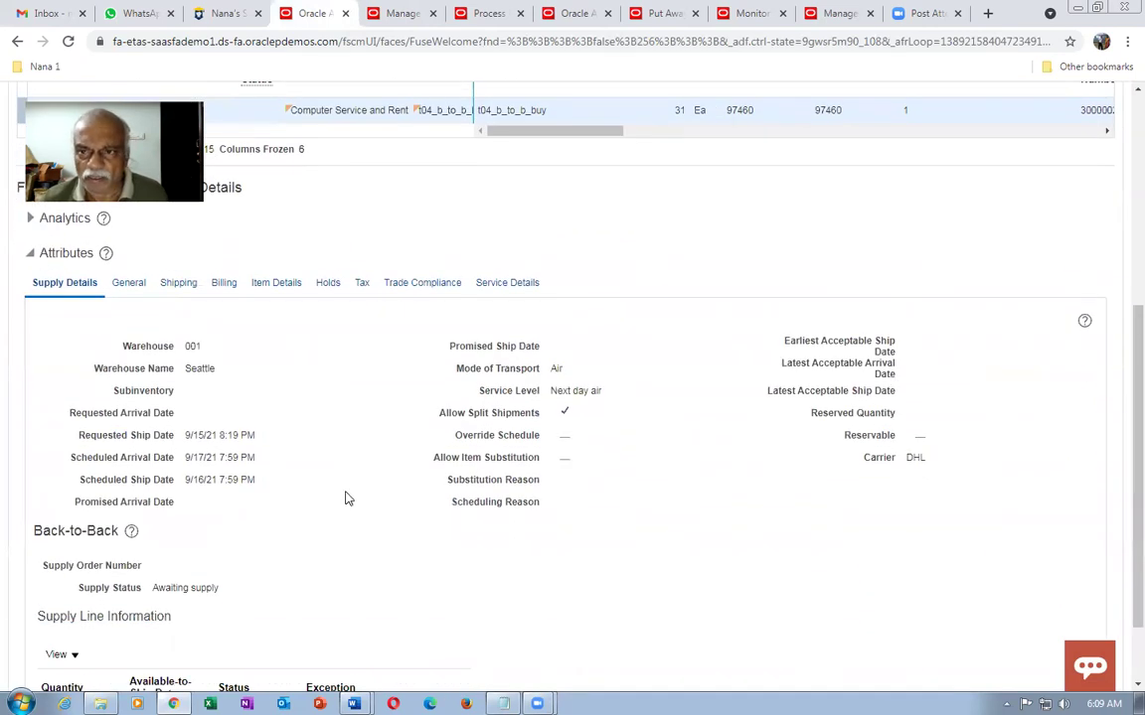
Step: Set the scheduled ship date criterion of the shipment line search to Today and the next 7 days
{"action": "left_click", "coordinate": [835, 13]}
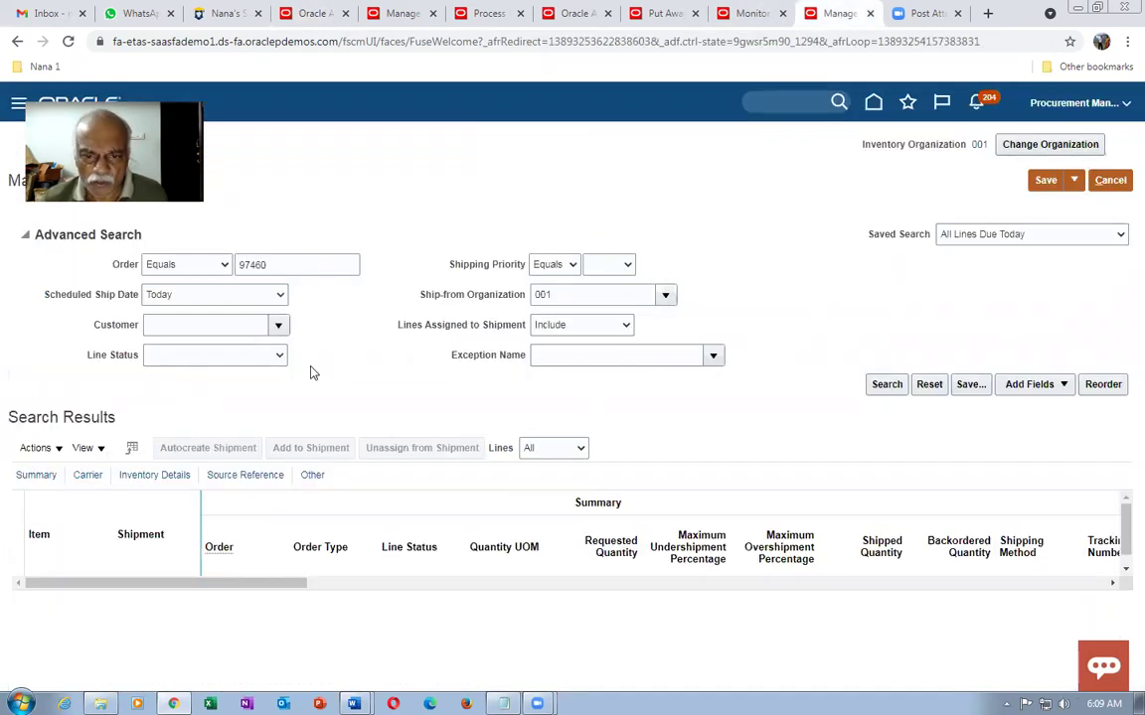
{"action": "left_click", "coordinate": [260, 297]}
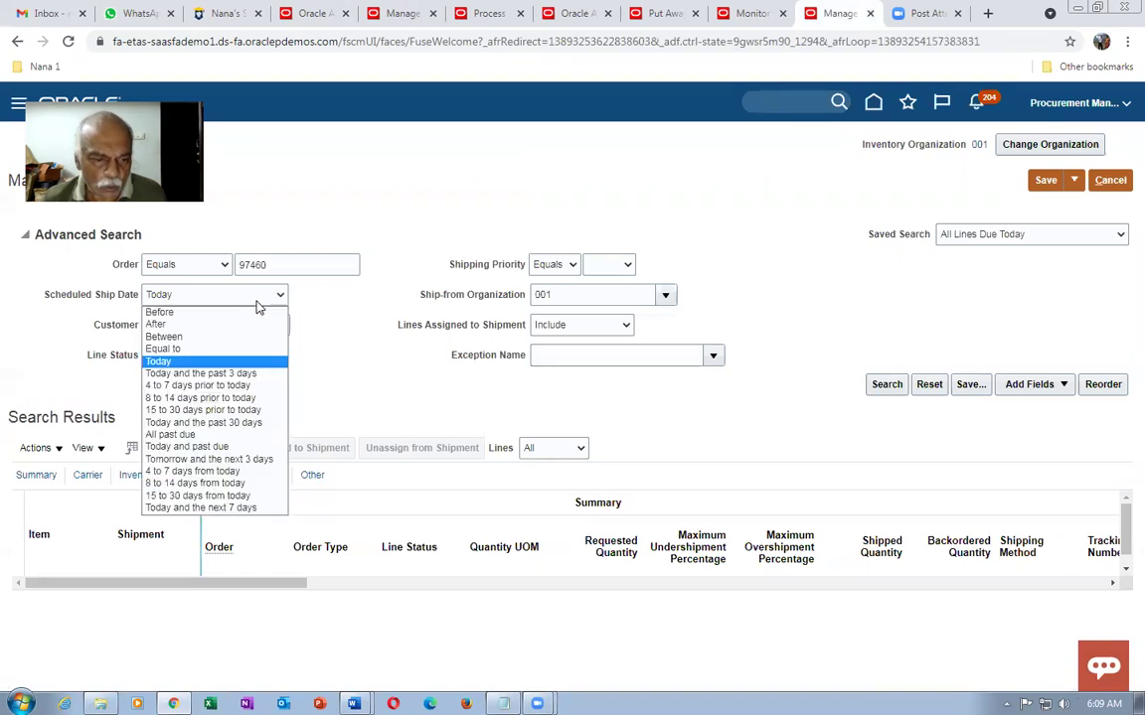
{"action": "left_click", "coordinate": [252, 508]}
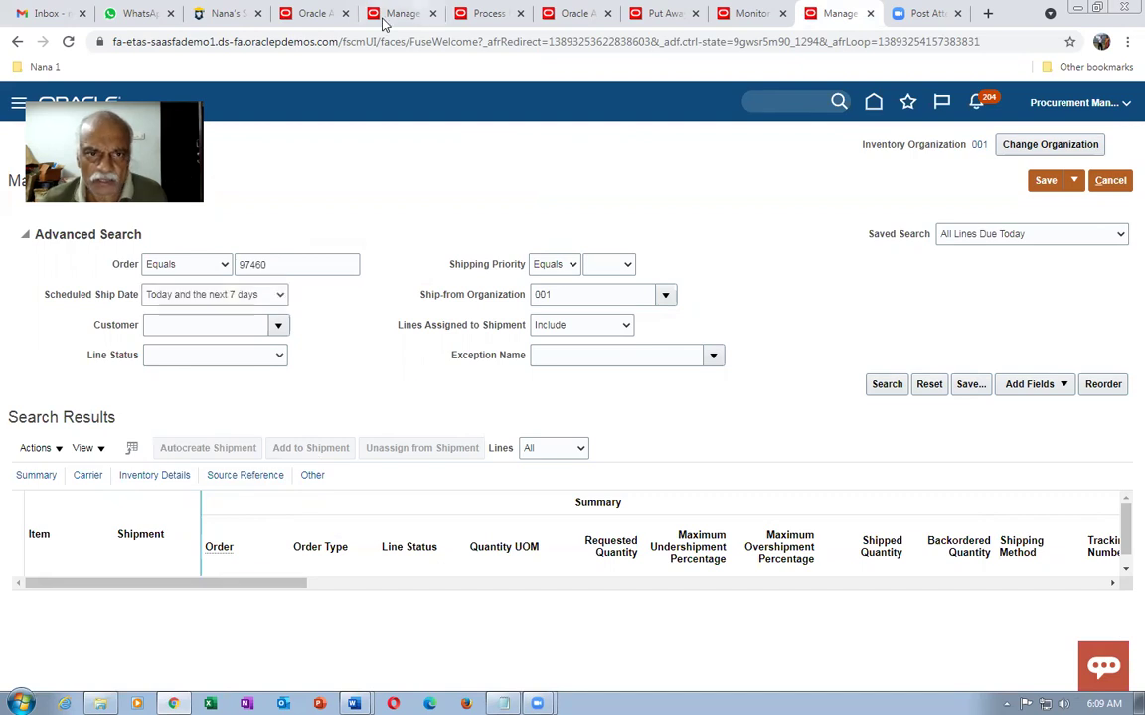
Step: Verify the order number in the sales order's orchestration process and open the order's shipment line for item t04_b_to_b_buy
{"action": "left_click", "coordinate": [314, 14]}
{"action": "scroll", "coordinate": [294, 452], "scroll_direction": "up", "scroll_amount": 3}
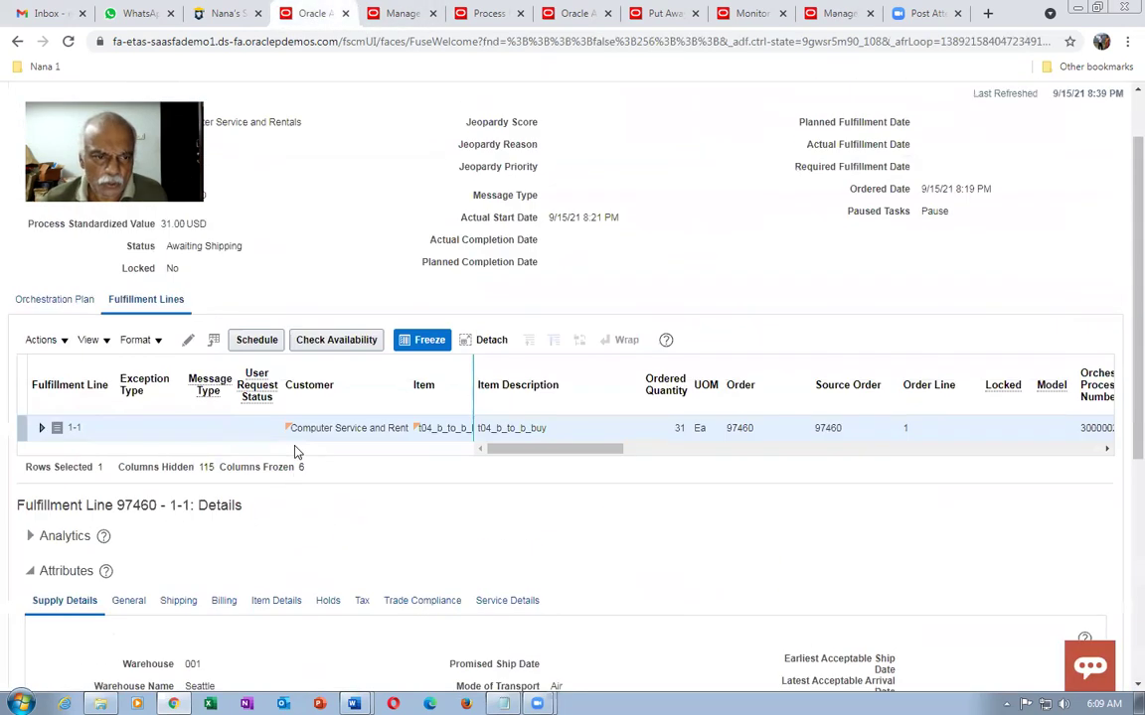
{"action": "scroll", "coordinate": [295, 452], "scroll_direction": "up", "scroll_amount": 1}
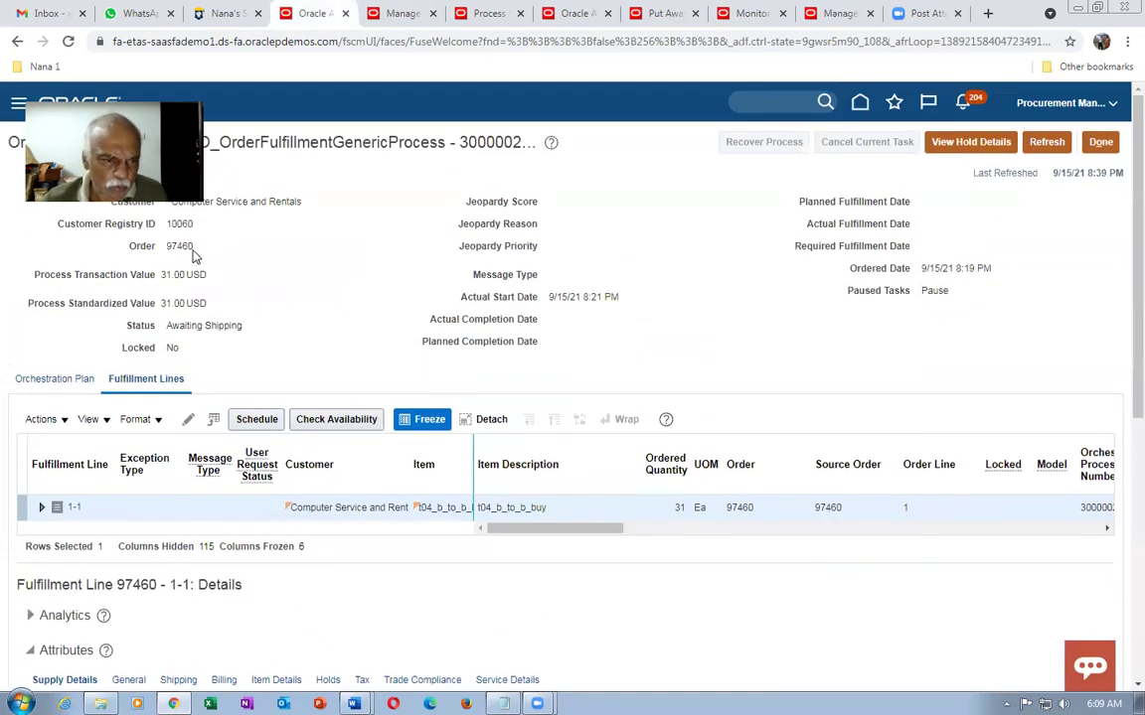
{"action": "left_click", "coordinate": [839, 13]}
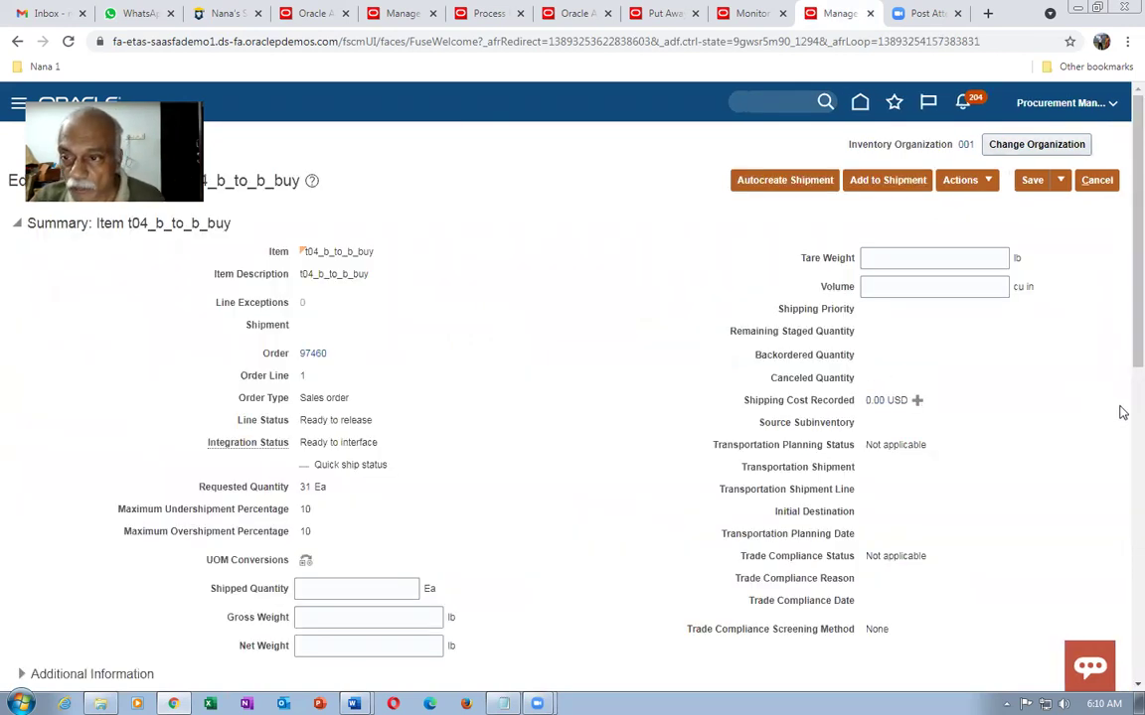
Step: Return to the sales order's orchestration process and examine the back-to-back supply line information of fulfillment line 1-1
{"action": "left_click", "coordinate": [290, 12]}
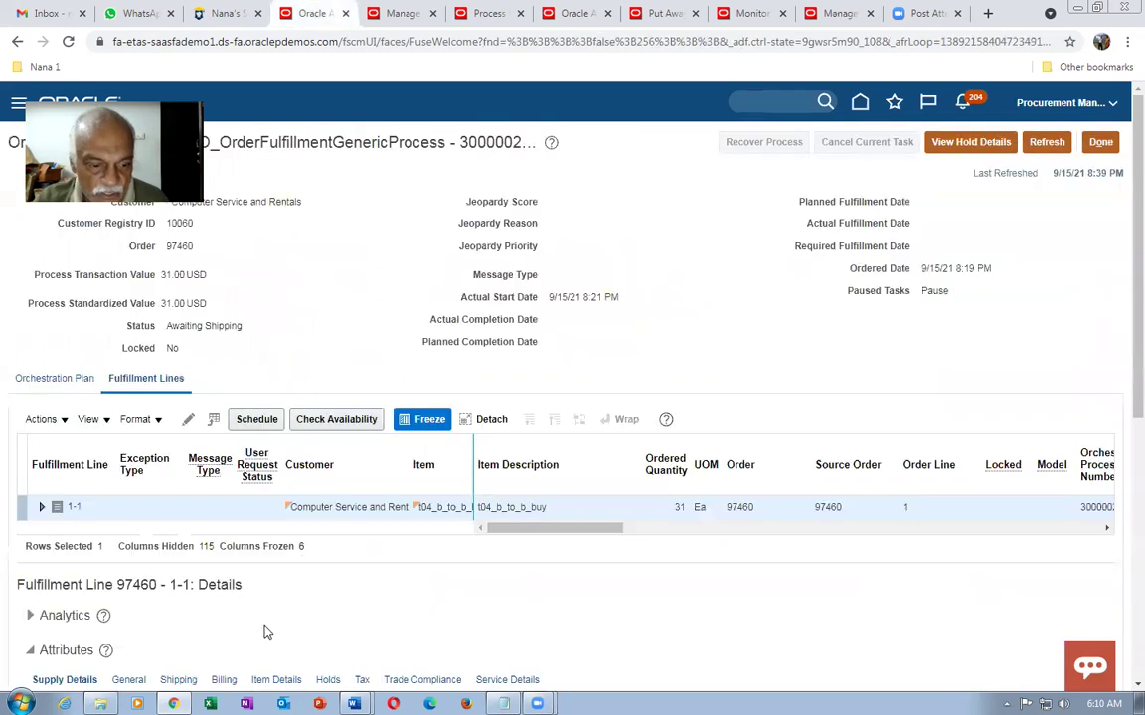
{"action": "scroll", "coordinate": [294, 598], "scroll_direction": "down", "scroll_amount": 5}
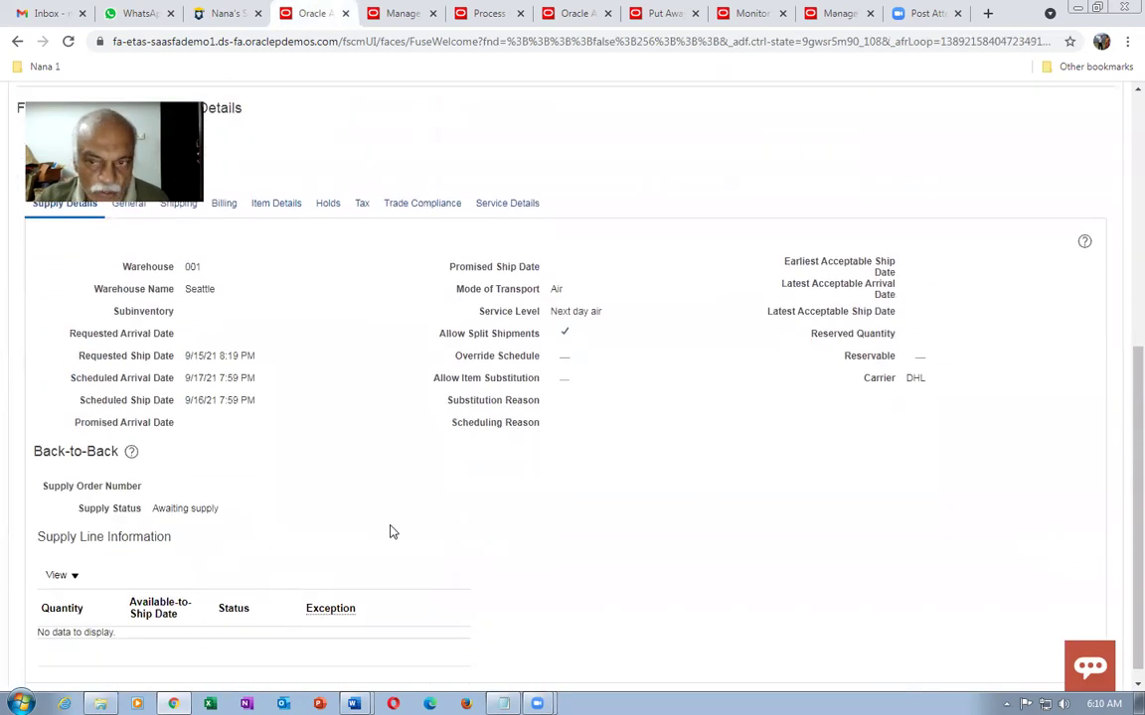
Step: Refresh the sales order's orchestration process and recheck the back-to-back supply status of fulfillment line 1-1
{"action": "scroll", "coordinate": [397, 526], "scroll_direction": "up", "scroll_amount": 8}
{"action": "left_click", "coordinate": [1037, 144]}
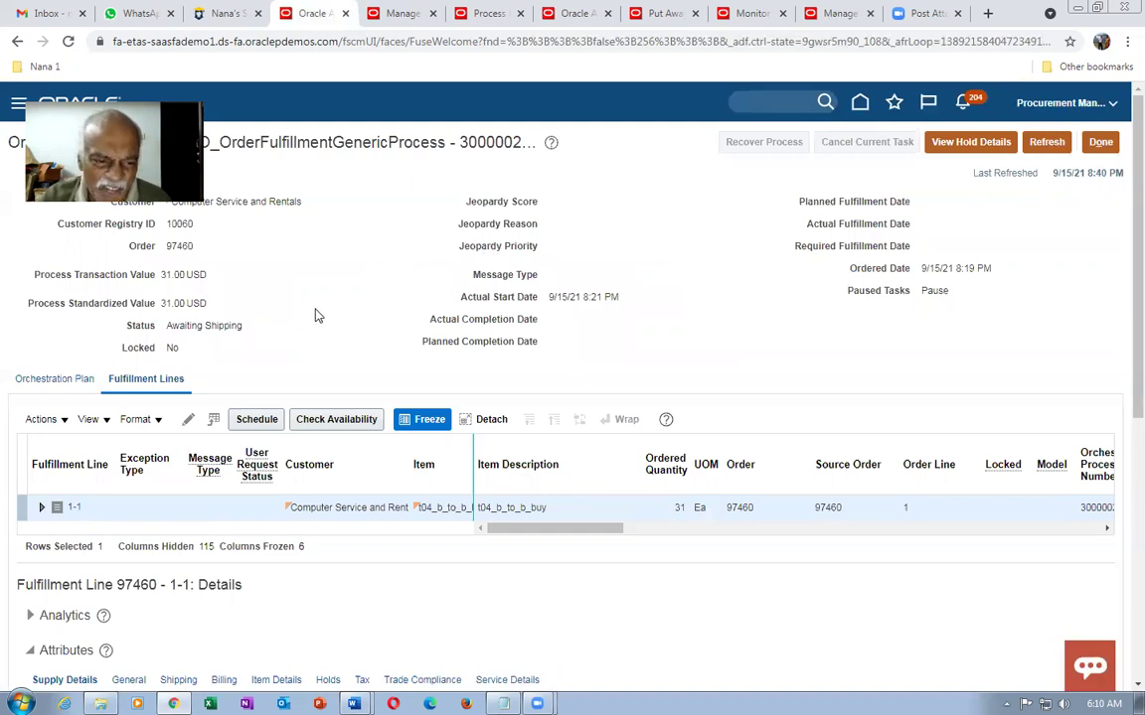
{"action": "scroll", "coordinate": [313, 316], "scroll_direction": "down", "scroll_amount": 5}
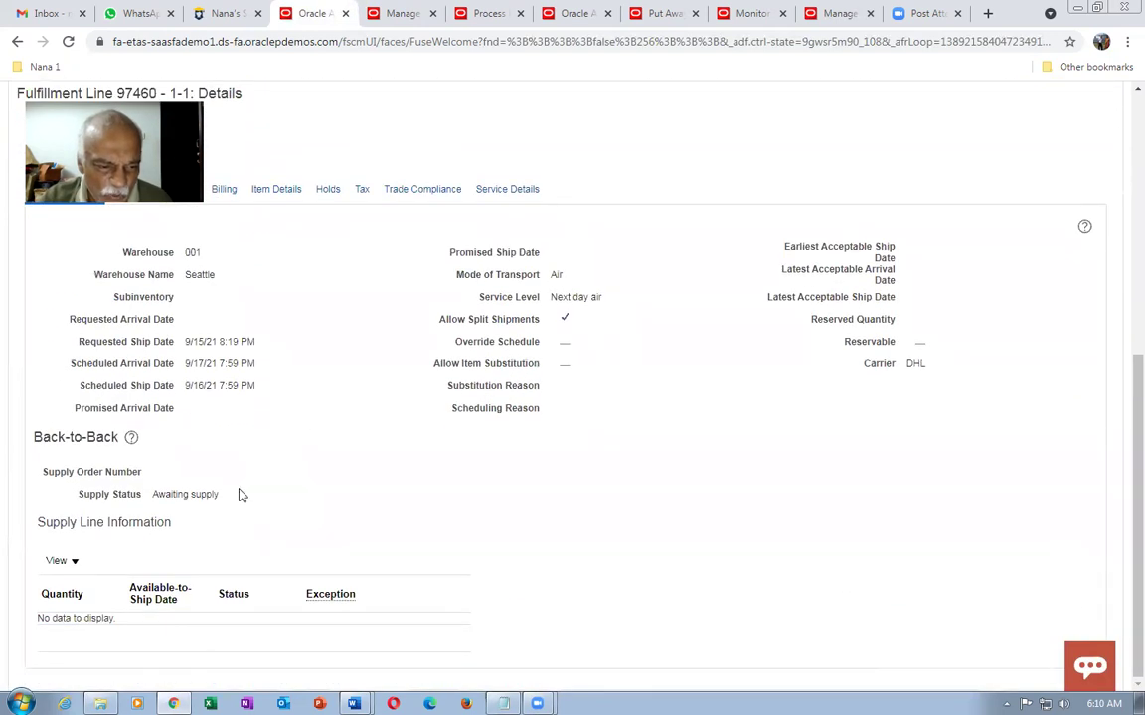
{"action": "left_click_drag", "start_coordinate": [157, 494], "coordinate": [303, 490]}
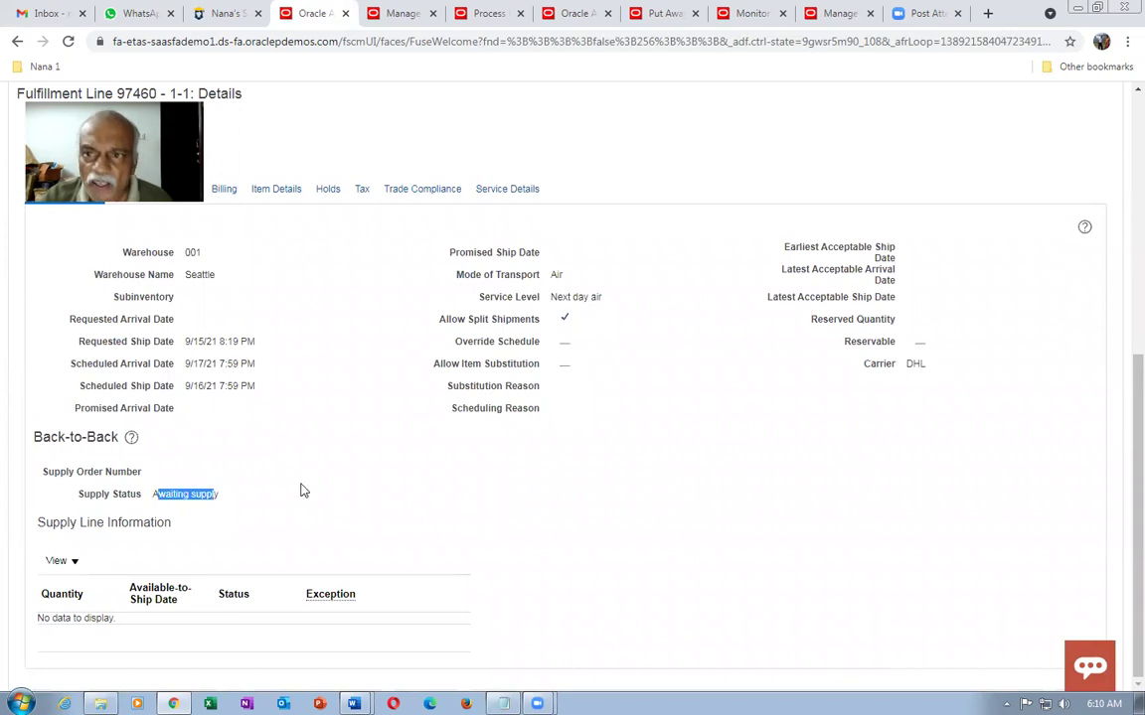
Step: Return to the shipment line for item t04_b_to_b_buy, submit its pick release and acknowledge the confirmation
{"action": "left_click", "coordinate": [837, 13]}
{"action": "left_click", "coordinate": [951, 180]}
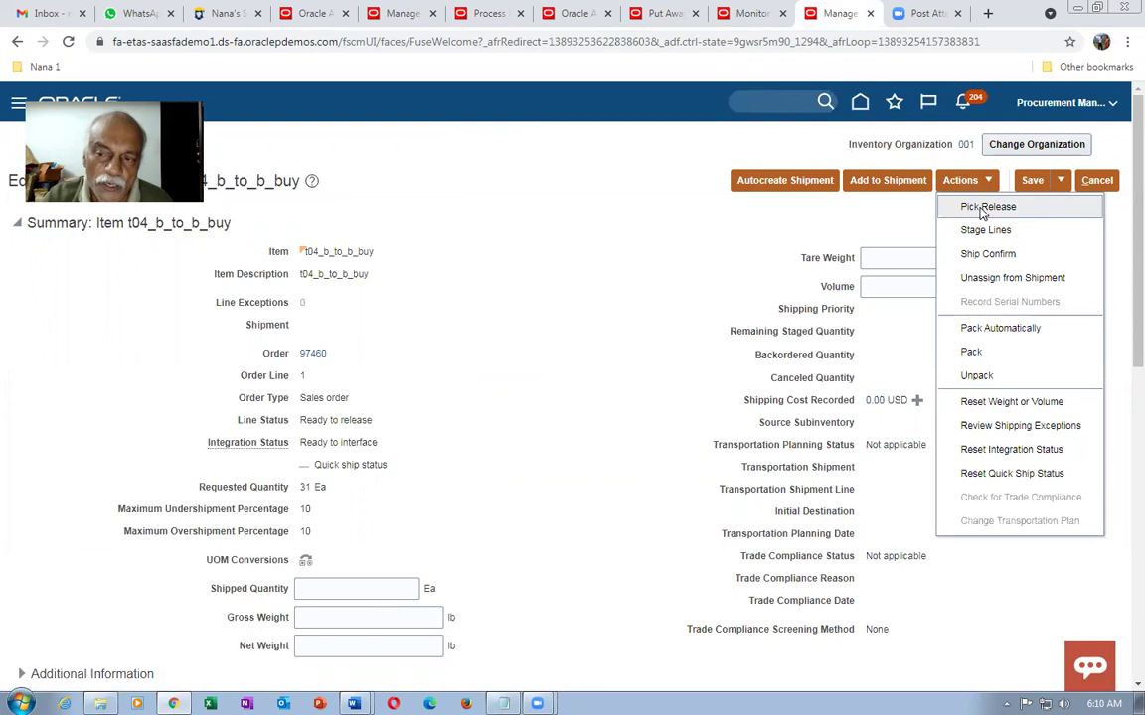
{"action": "left_click", "coordinate": [982, 209]}
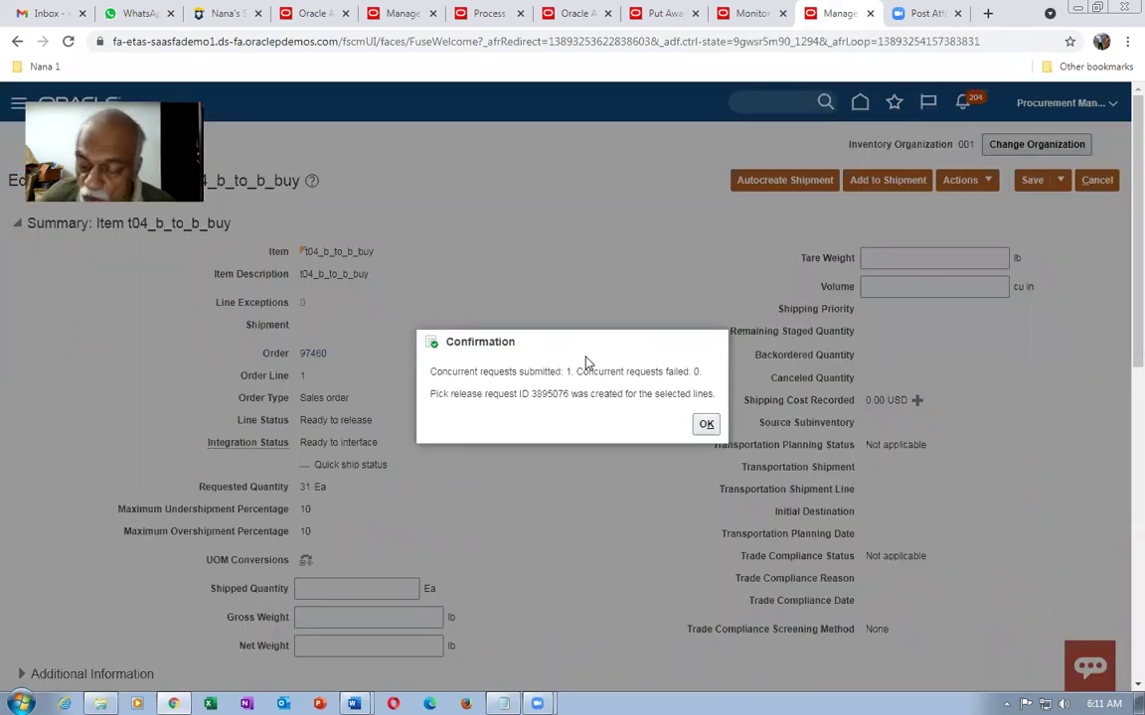
{"action": "left_click", "coordinate": [706, 424]}
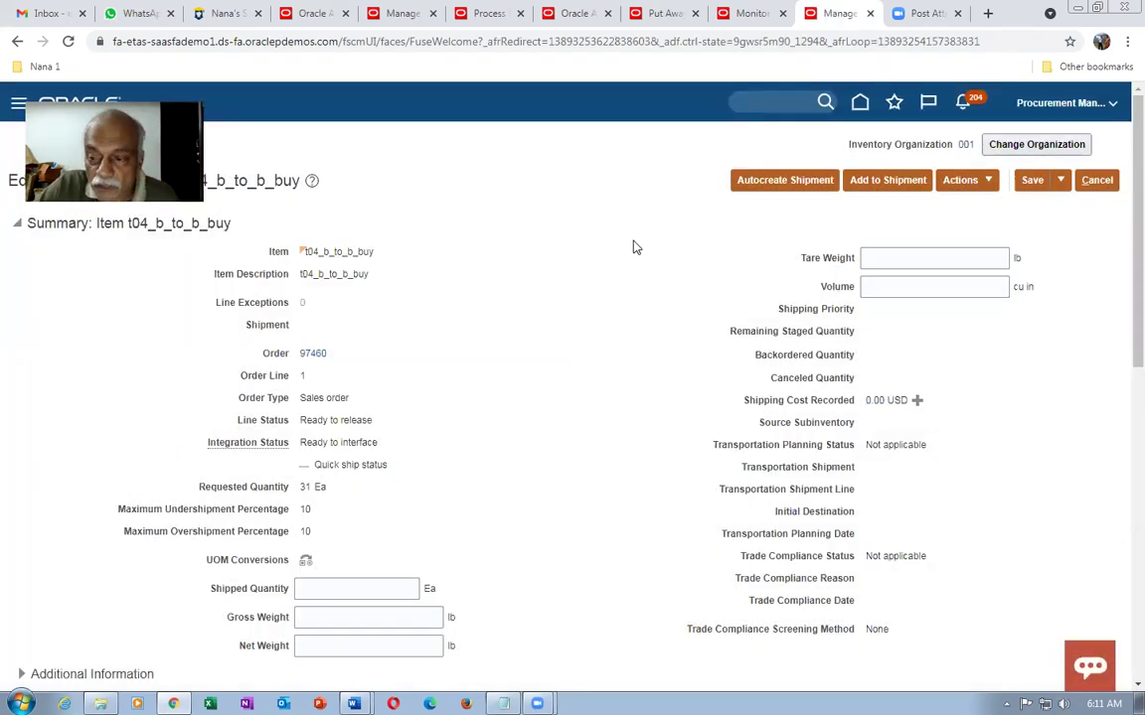
Step: Review the shipment line's details and line status following the pick release, and save the line
{"action": "scroll", "coordinate": [636, 247], "scroll_direction": "down", "scroll_amount": 5}
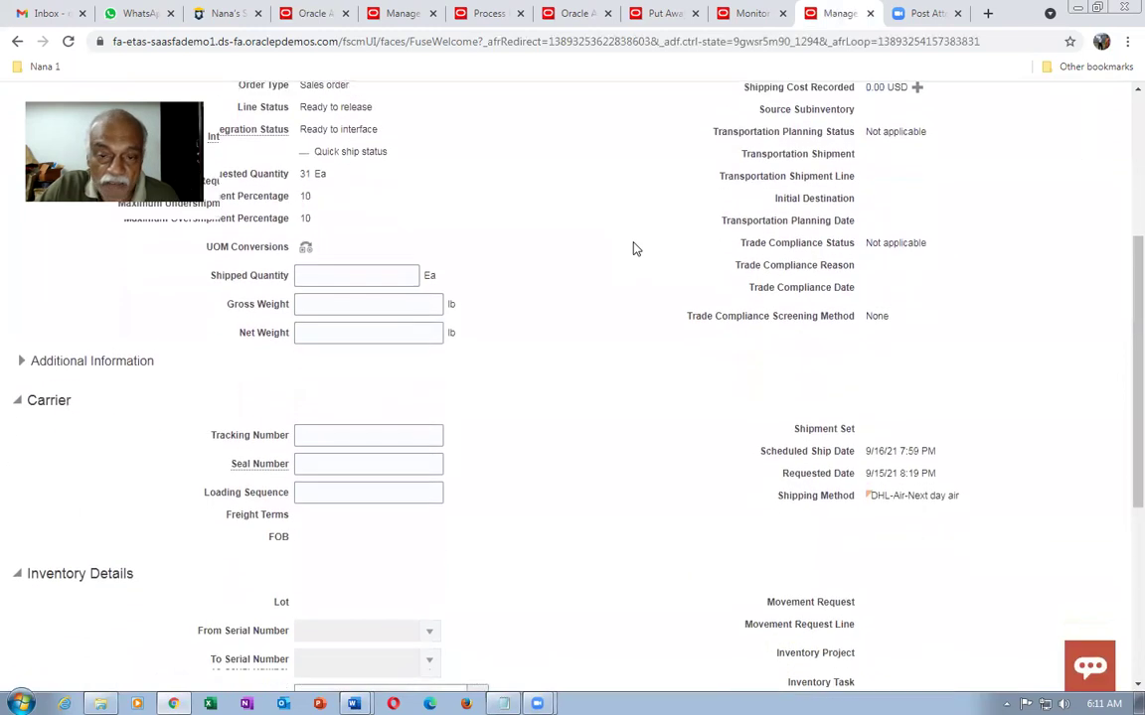
{"action": "scroll", "coordinate": [636, 249], "scroll_direction": "up", "scroll_amount": 5}
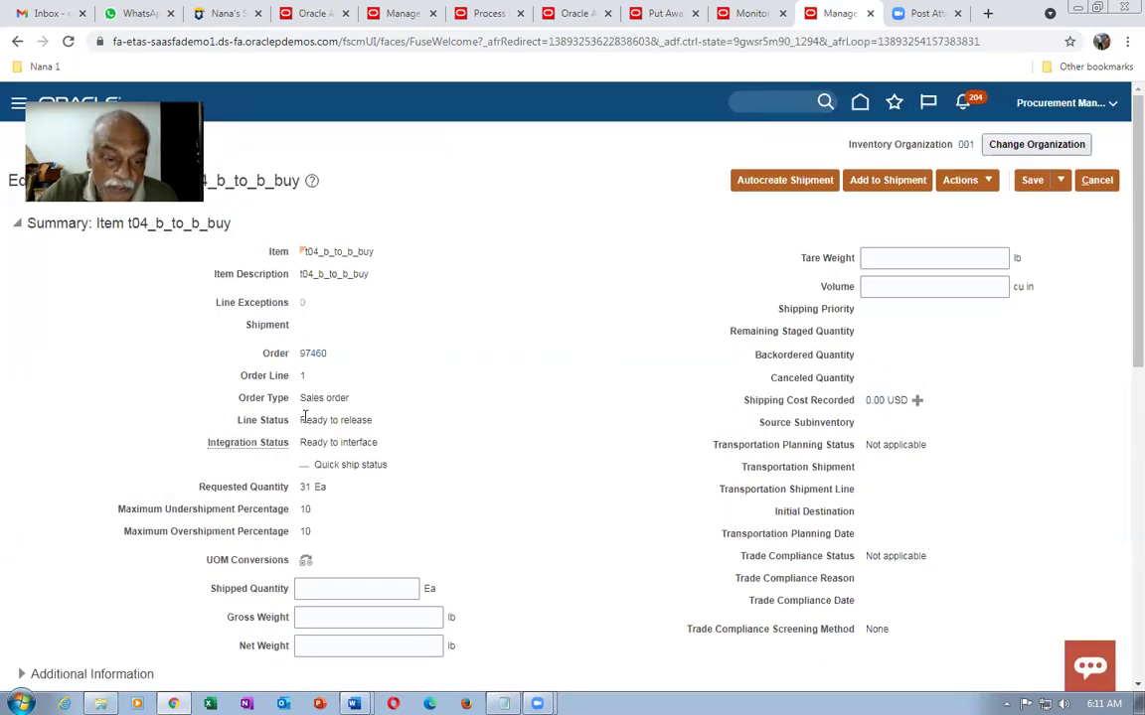
{"action": "left_click_drag", "start_coordinate": [300, 420], "coordinate": [358, 420]}
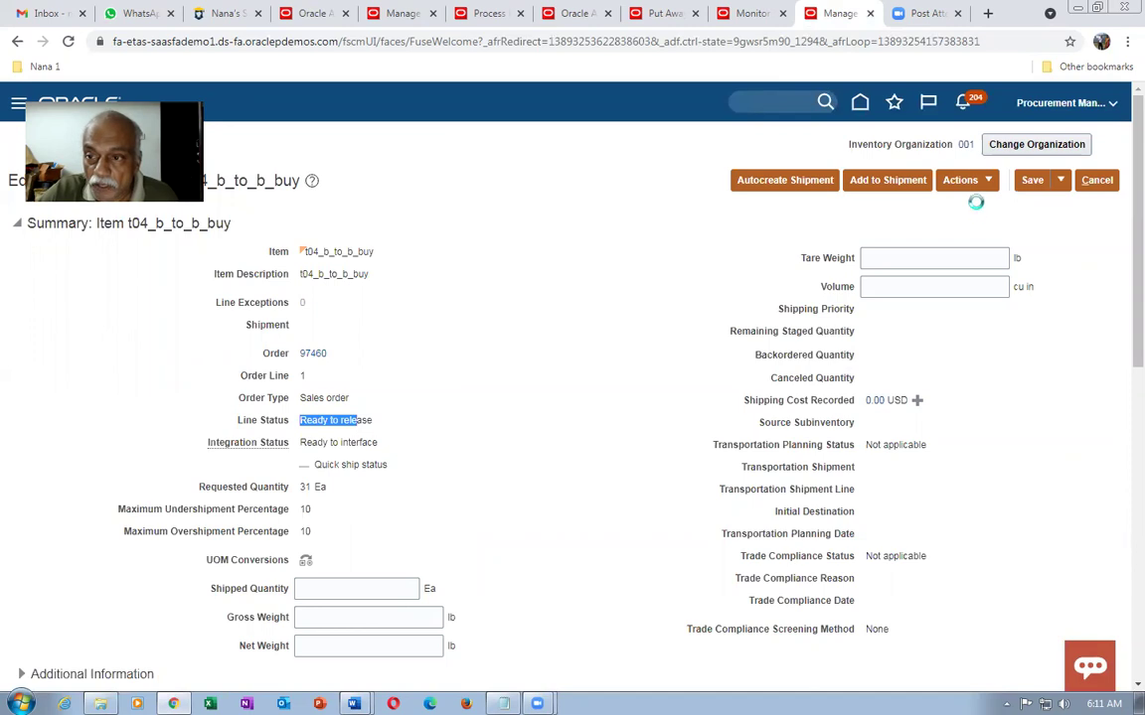
{"action": "left_click", "coordinate": [1060, 179]}
{"action": "left_click", "coordinate": [1069, 206]}
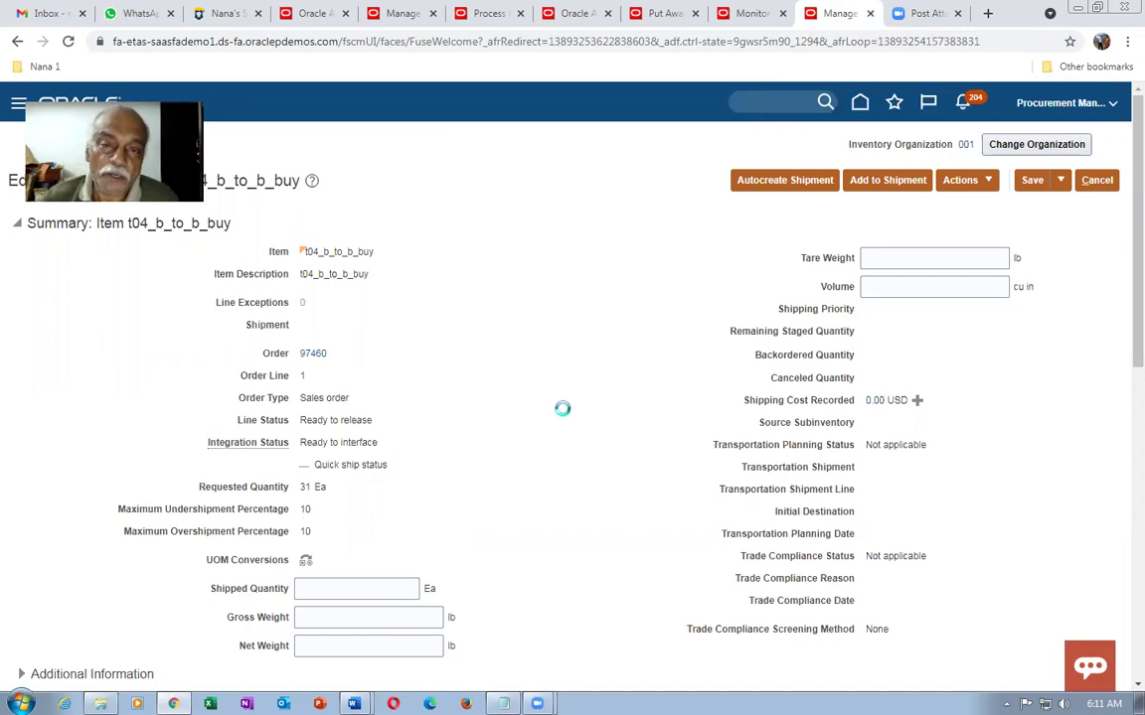
Step: Switch to the supply order and check the task progress in the orchestration plan of supply line 1.1
{"action": "left_click", "coordinate": [401, 13]}
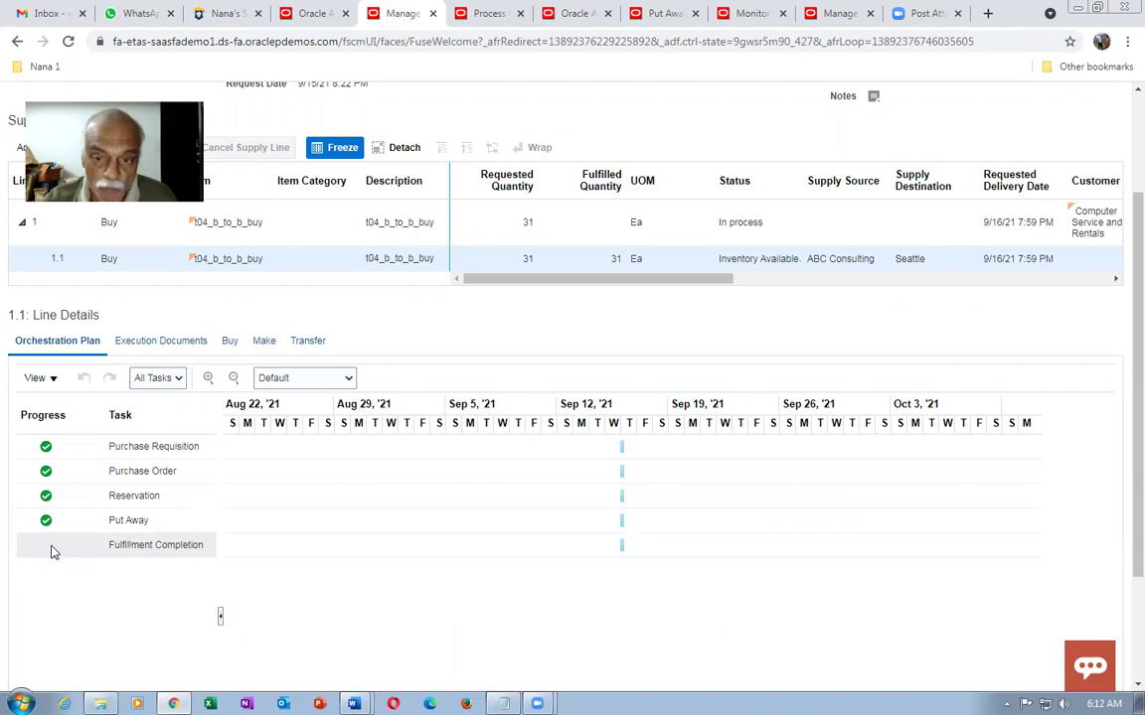
Step: Refresh the supply order and check the status of supply line 1.1 for item t04_b_to_b_buy
{"action": "scroll", "coordinate": [1004, 281], "scroll_direction": "up", "scroll_amount": 3}
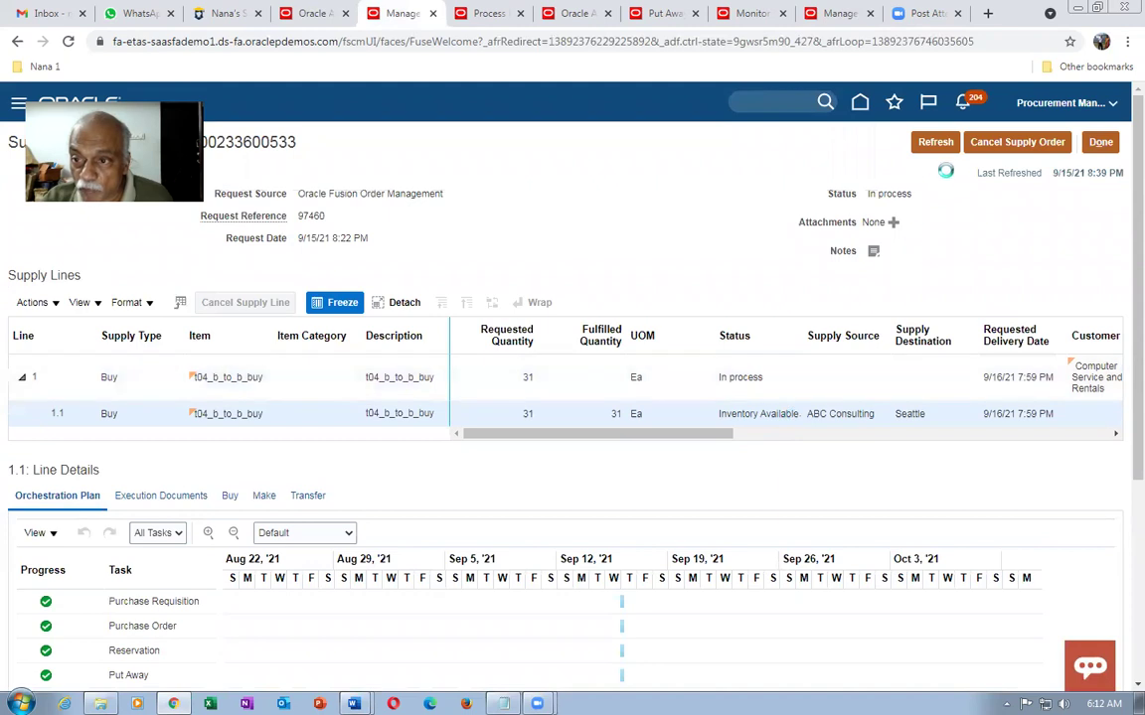
{"action": "left_click", "coordinate": [943, 146]}
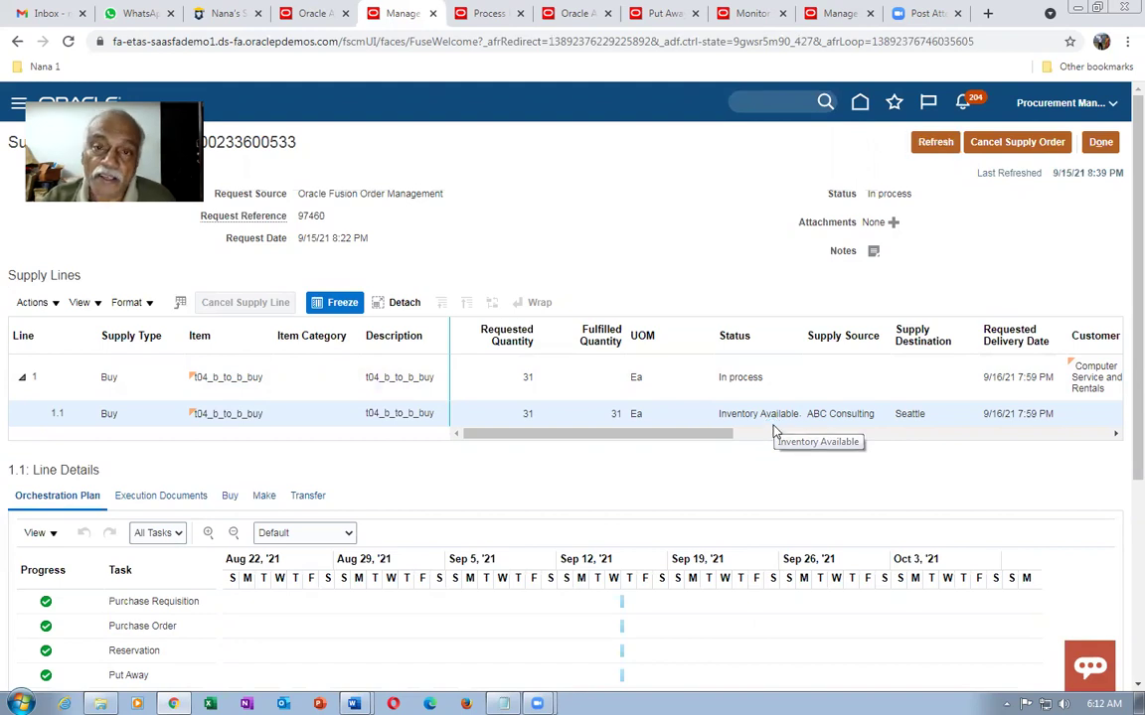
{"action": "left_click", "coordinate": [770, 415]}
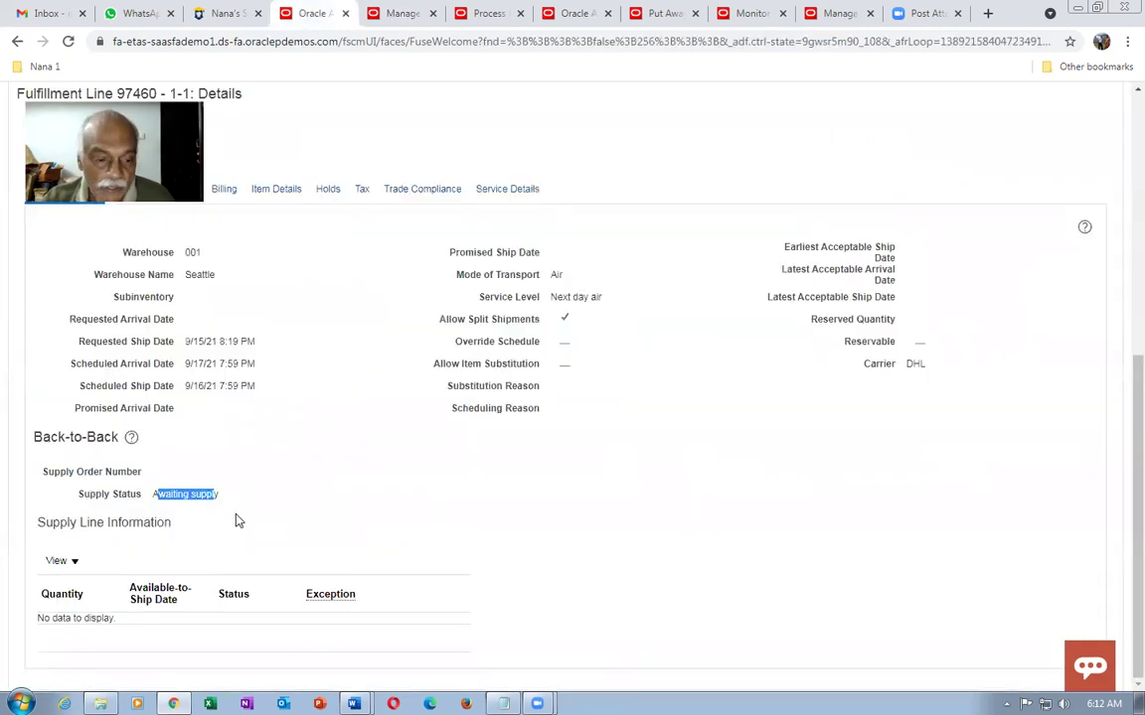
Step: Refresh the sales order's orchestration process and check the Back-to-Back supply status of fulfillment line 1-1
{"action": "scroll", "coordinate": [854, 462], "scroll_direction": "up", "scroll_amount": 5}
{"action": "left_click", "coordinate": [1046, 144]}
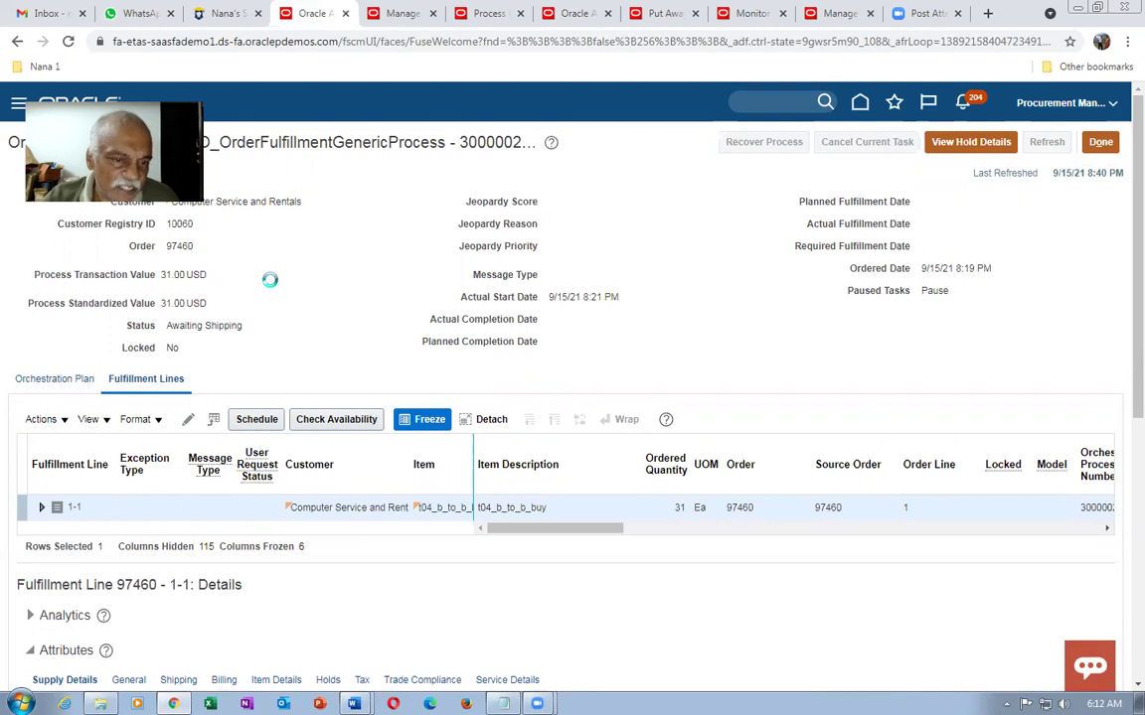
{"action": "scroll", "coordinate": [269, 280], "scroll_direction": "down", "scroll_amount": 5}
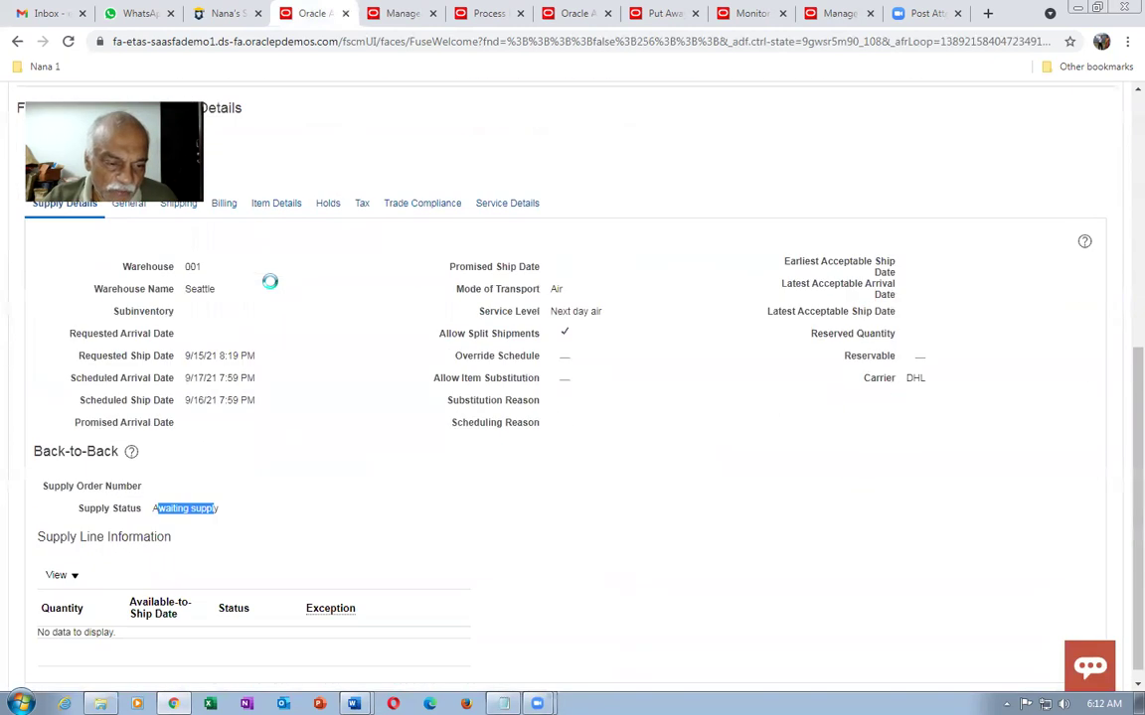
{"action": "scroll", "coordinate": [270, 288], "scroll_direction": "down", "scroll_amount": 5}
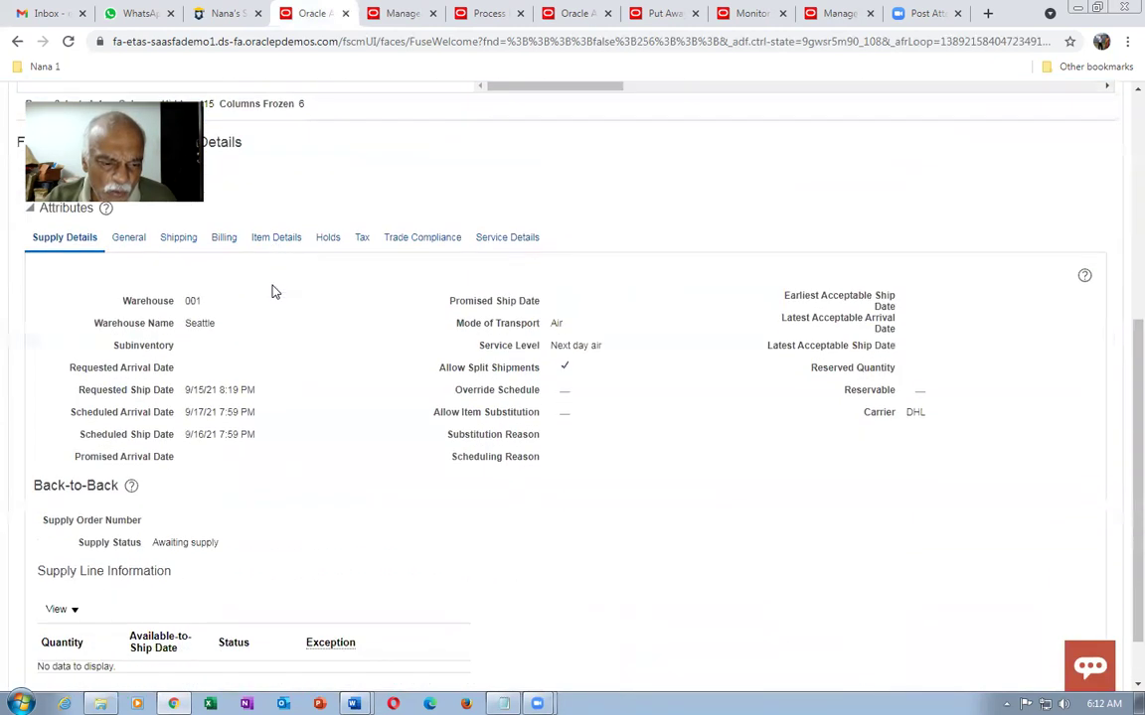
Step: Open the staged shipment for item t04_b_to_b_buy and ship confirm it, accepting the undefined weight and volume warnings
{"action": "left_click", "coordinate": [844, 14]}
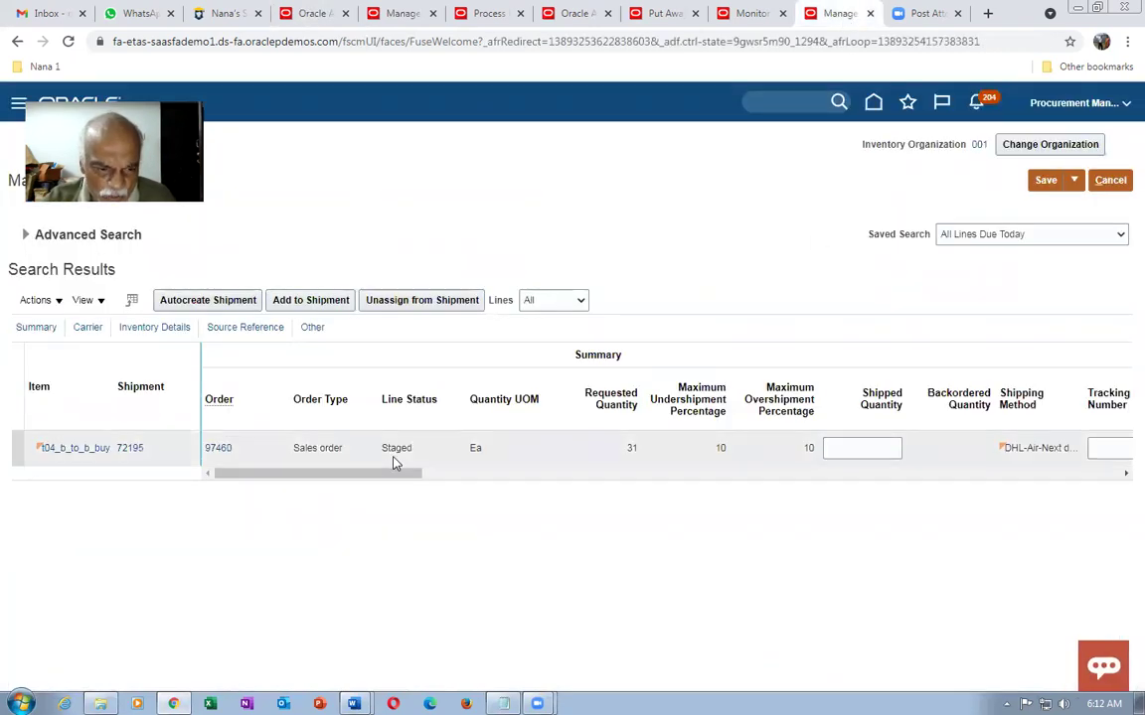
{"action": "left_click", "coordinate": [129, 448]}
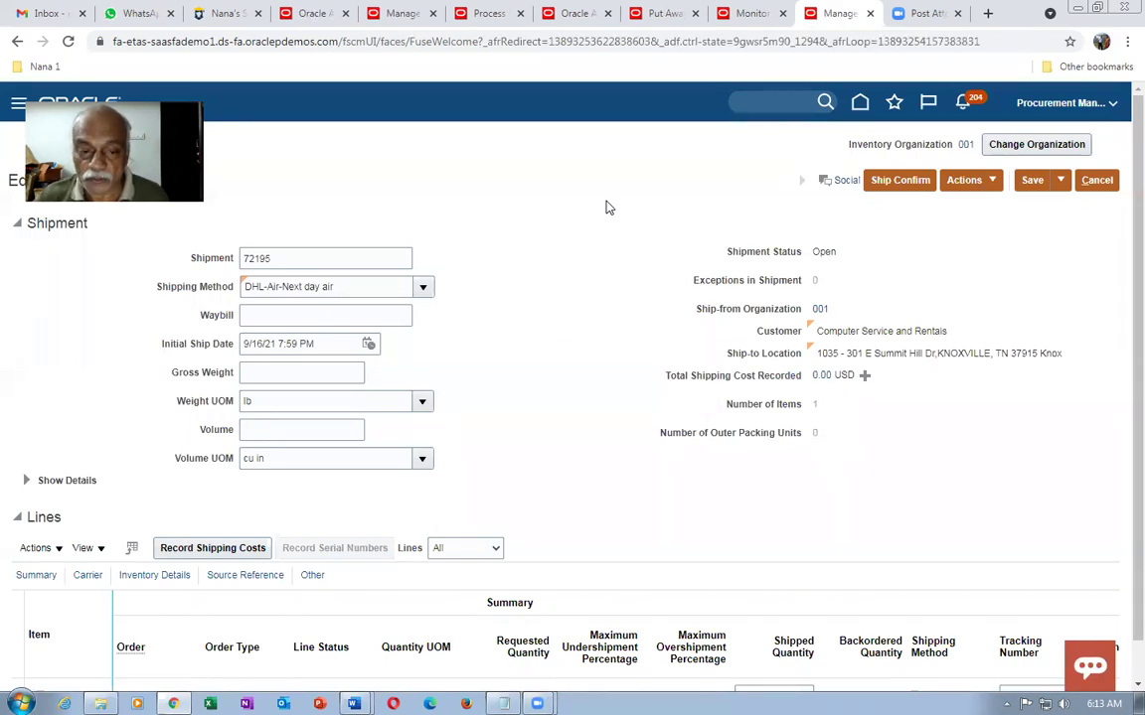
{"action": "left_click", "coordinate": [906, 182]}
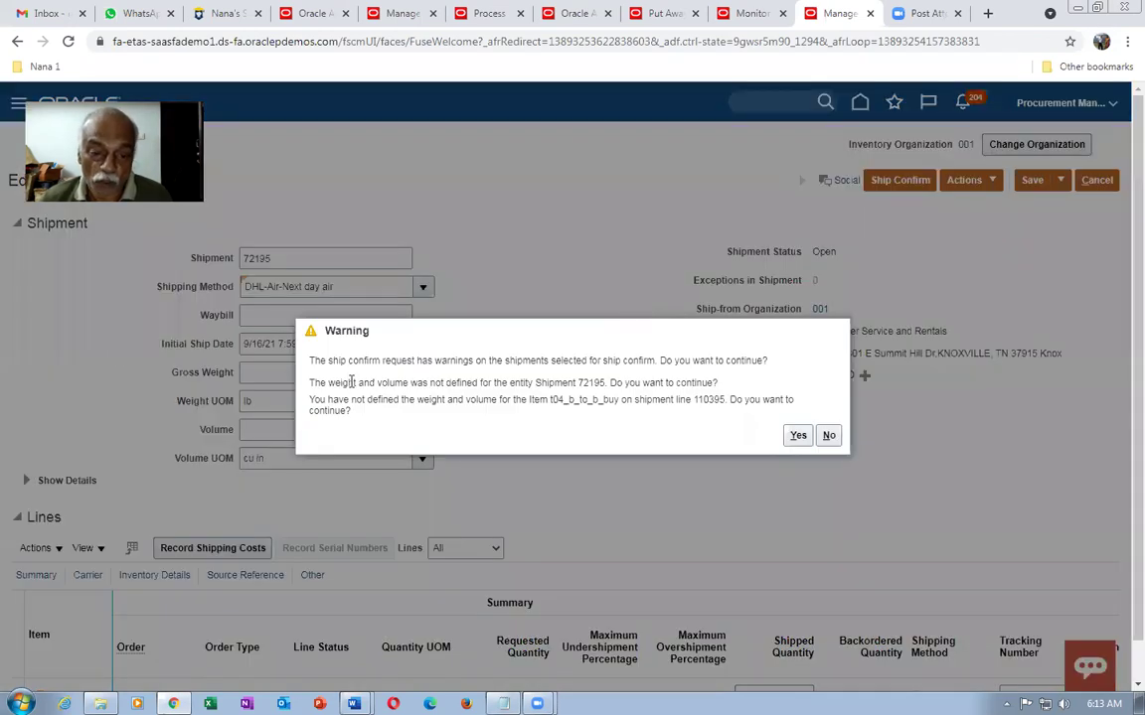
{"action": "left_click_drag", "start_coordinate": [344, 382], "coordinate": [432, 383]}
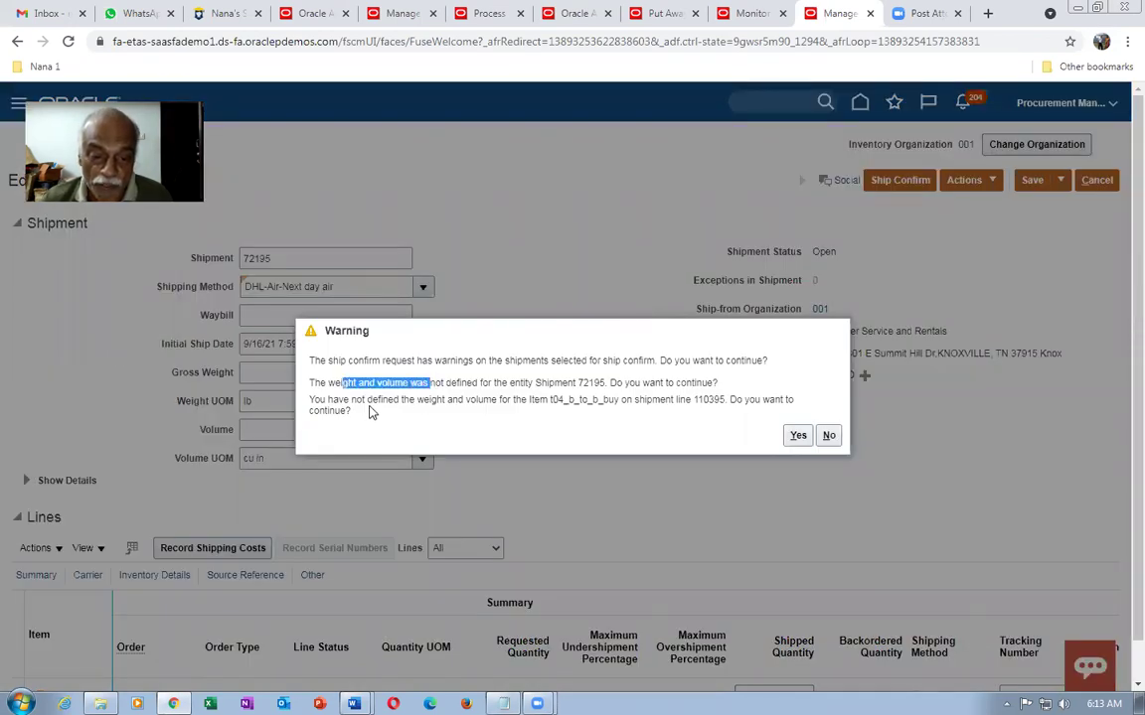
{"action": "left_click_drag", "start_coordinate": [366, 398], "coordinate": [743, 448]}
{"action": "left_click", "coordinate": [664, 442]}
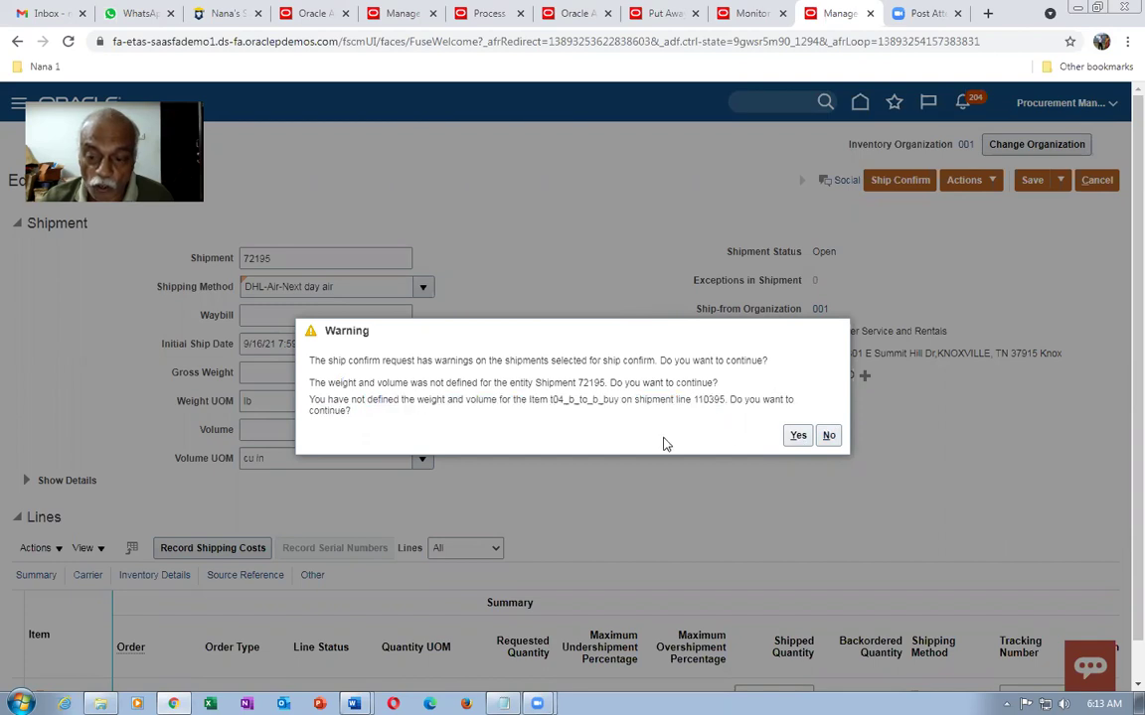
{"action": "left_click", "coordinate": [797, 434]}
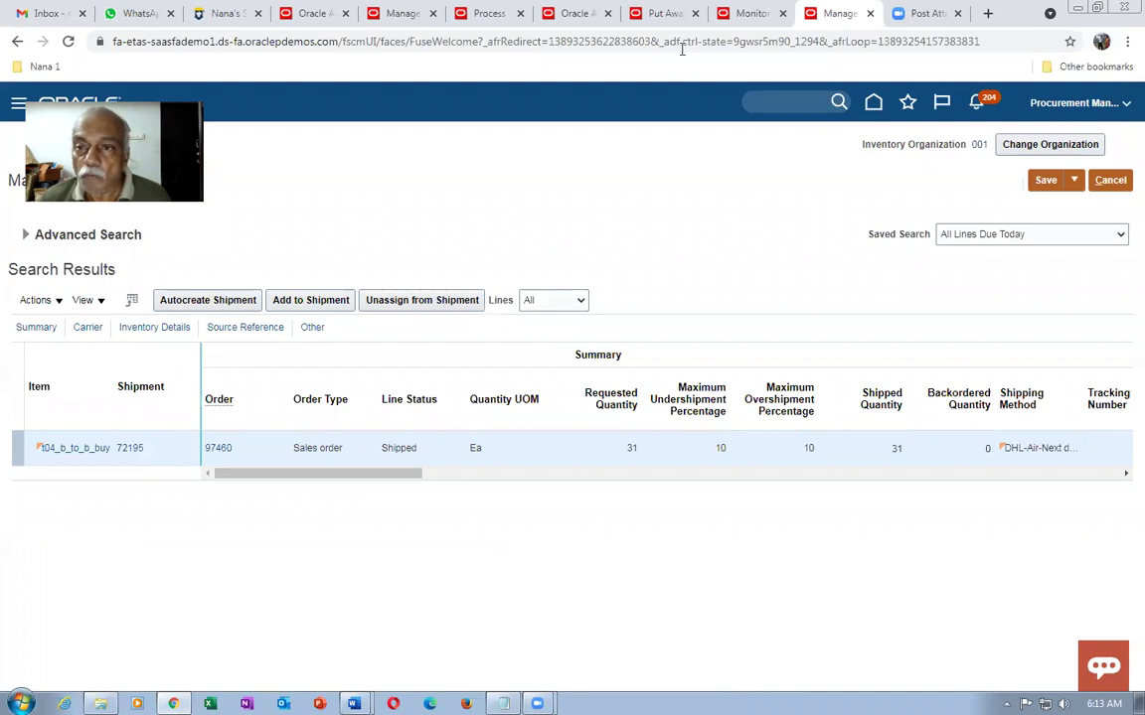
Step: Refresh the scheduled processes list repeatedly to monitor the shipment interface and shipping document jobs
{"action": "left_click", "coordinate": [750, 13]}
{"action": "left_click", "coordinate": [618, 300]}
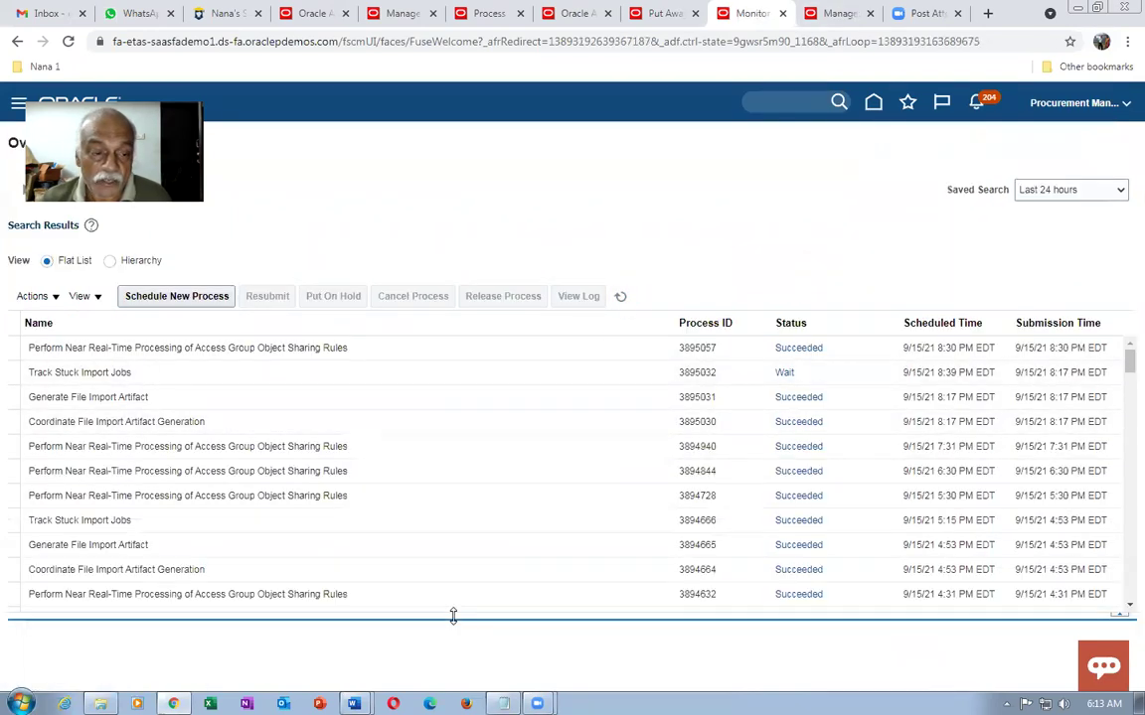
{"action": "left_click", "coordinate": [621, 299]}
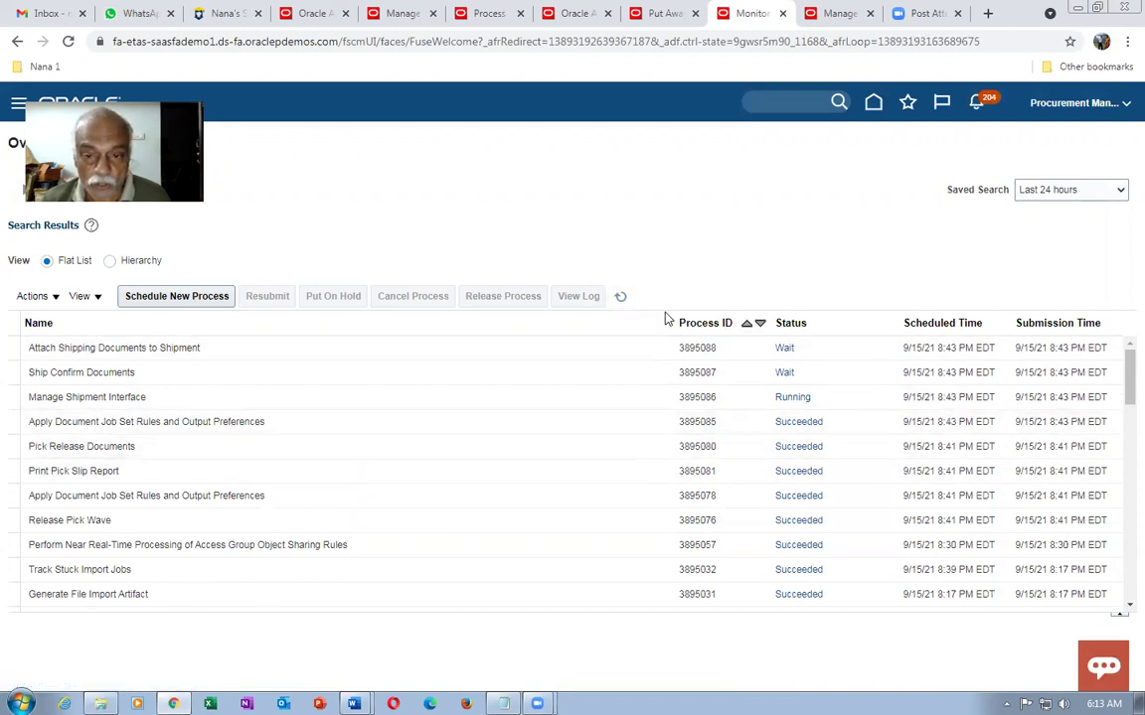
{"action": "left_click", "coordinate": [618, 301]}
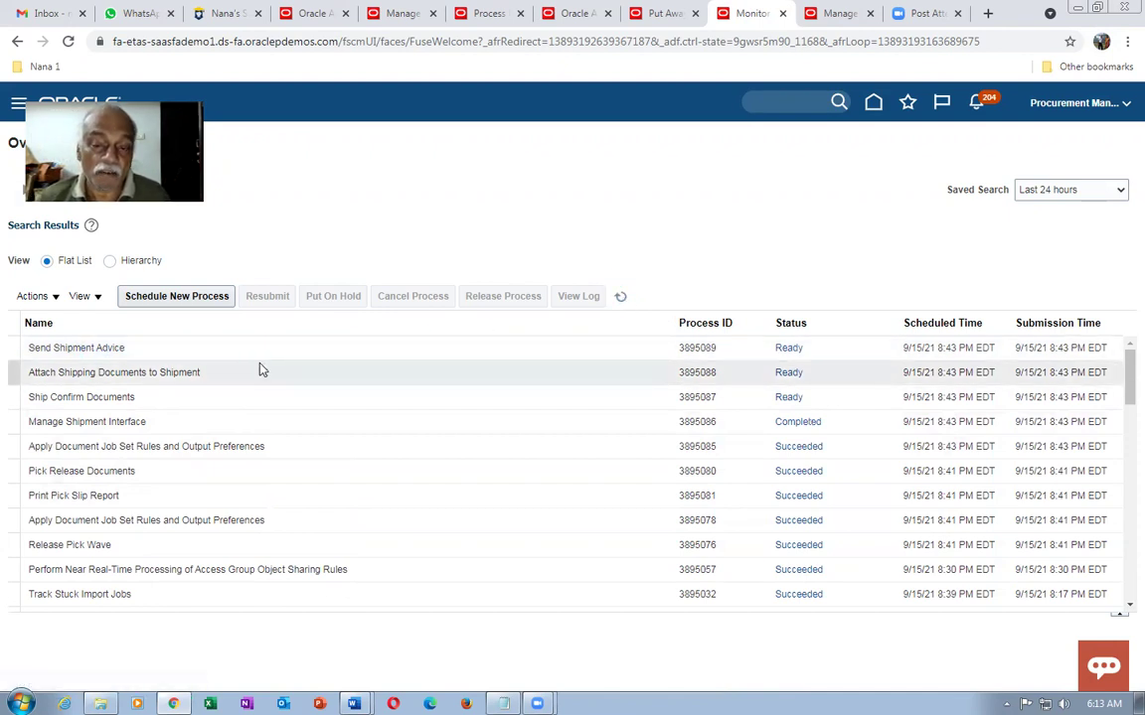
{"action": "left_click", "coordinate": [620, 296]}
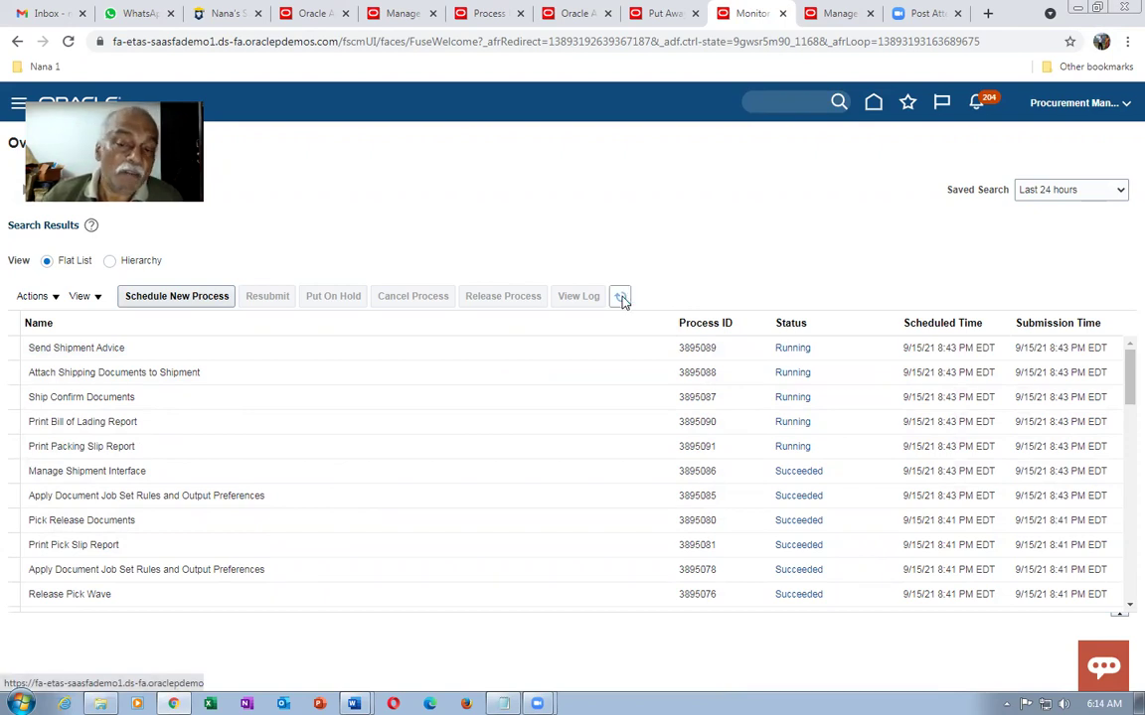
{"action": "left_click", "coordinate": [621, 297]}
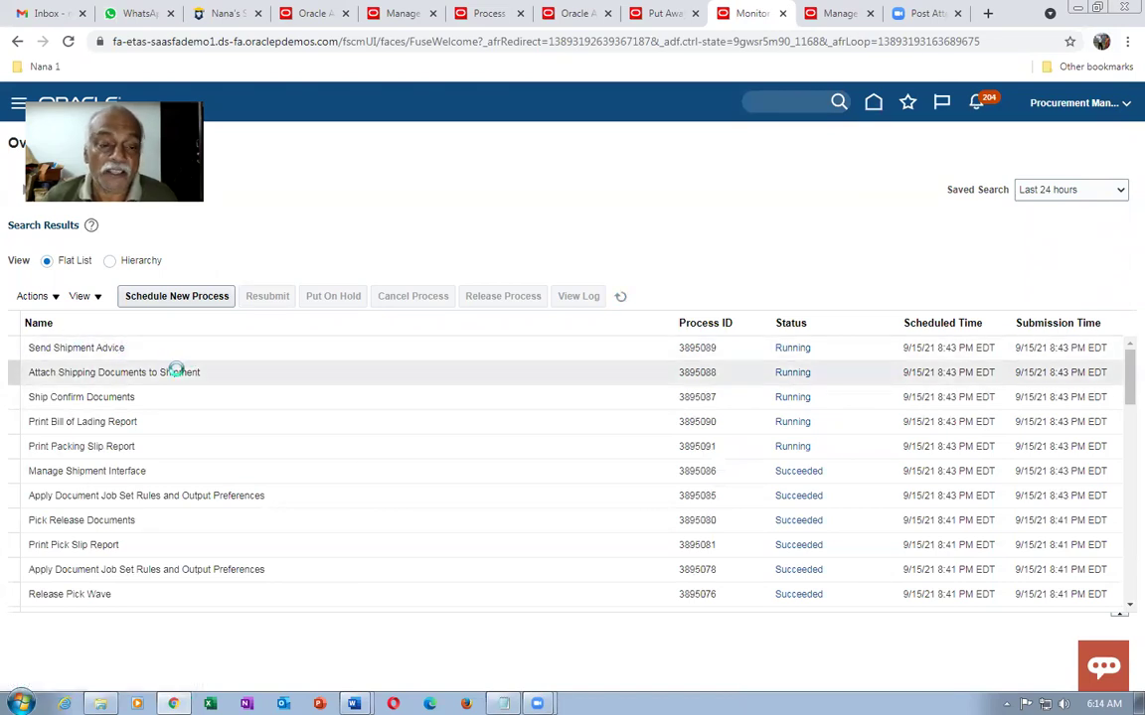
{"action": "left_click", "coordinate": [621, 298]}
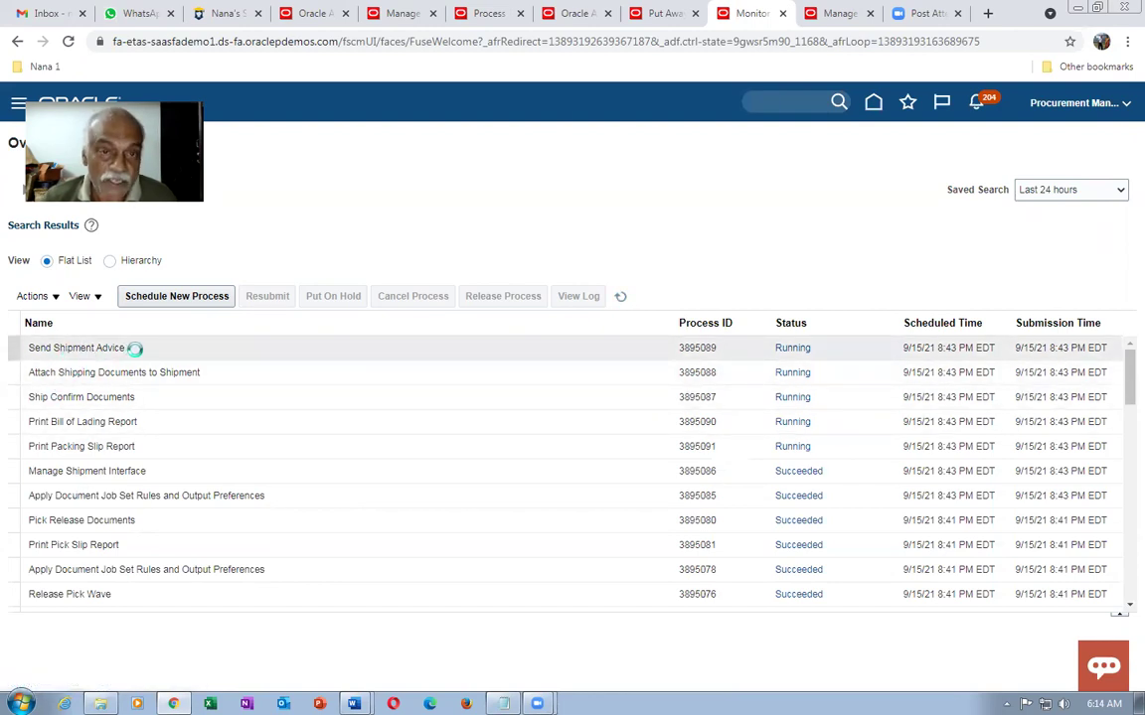
Step: Review the supply order's orchestration plan, and refresh the sales order's orchestration process to check its status
{"action": "left_click", "coordinate": [403, 14]}
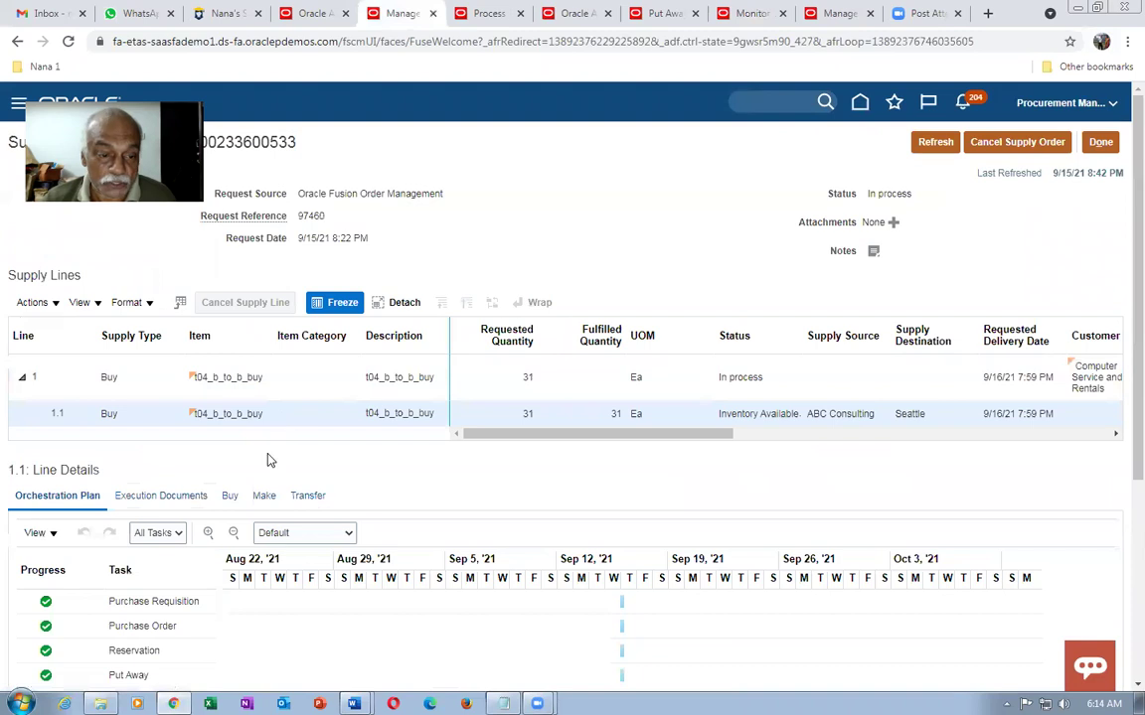
{"action": "scroll", "coordinate": [294, 317], "scroll_direction": "down", "scroll_amount": 3}
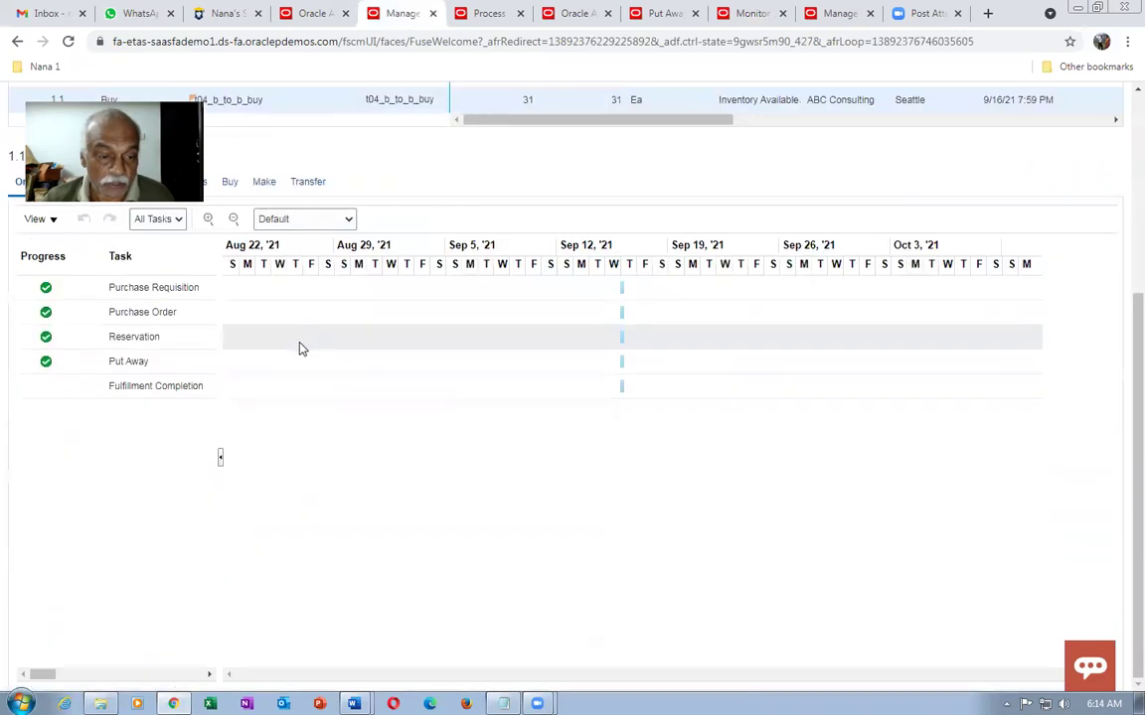
{"action": "left_click", "coordinate": [307, 14]}
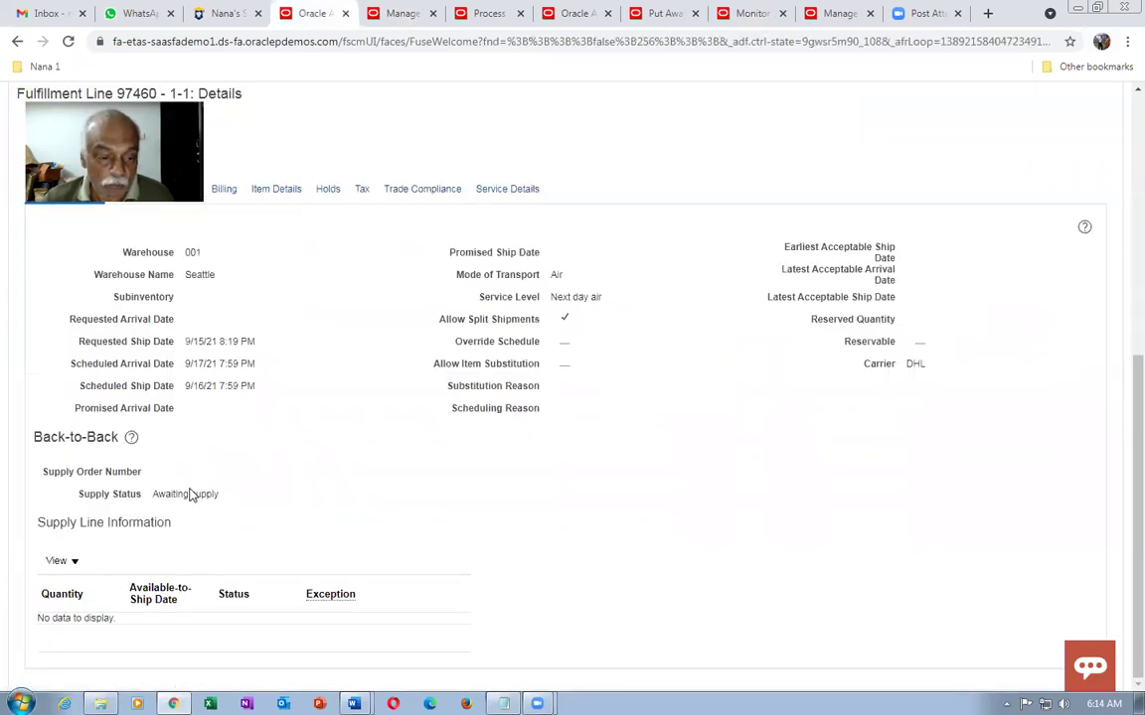
{"action": "scroll", "coordinate": [840, 334], "scroll_direction": "up", "scroll_amount": 5}
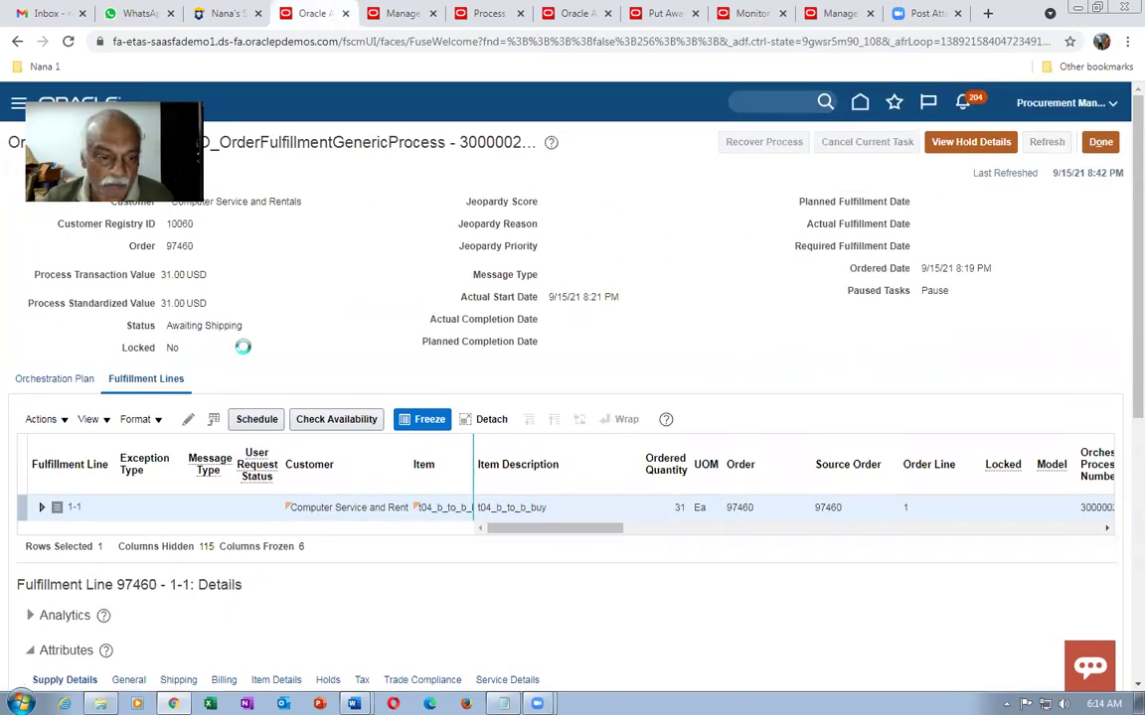
{"action": "left_click_drag", "start_coordinate": [167, 326], "coordinate": [195, 326]}
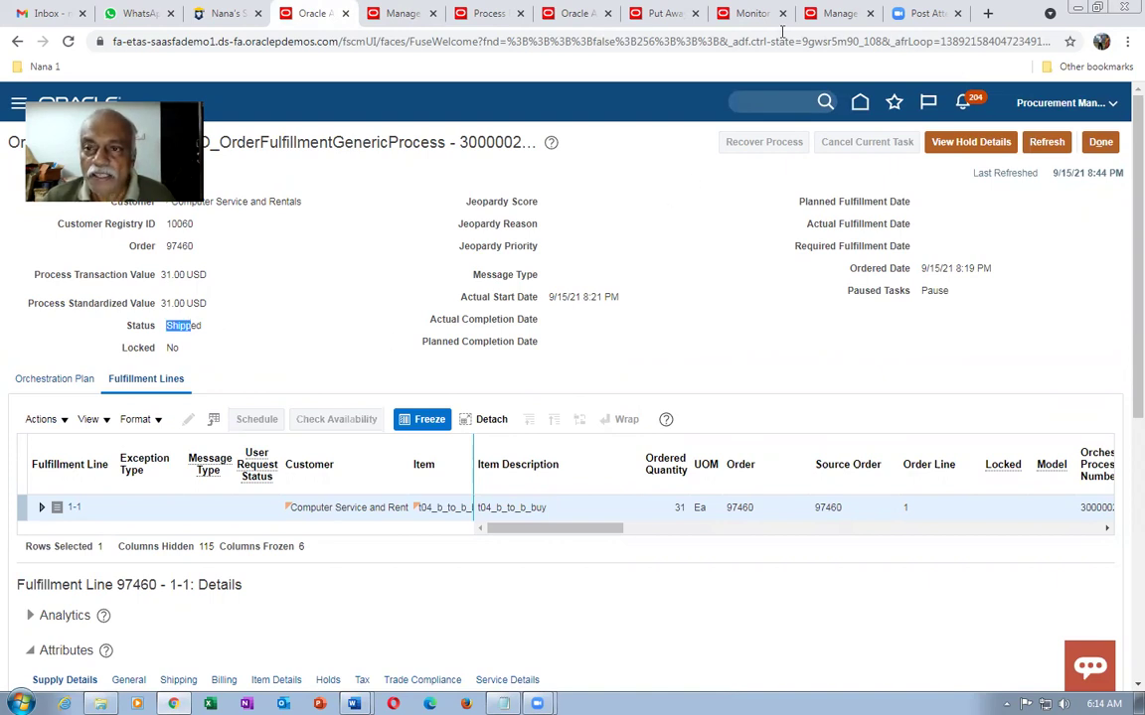
Step: Recheck the running shipping jobs in the scheduled processes list and review the sales order's fulfillment line details
{"action": "left_click", "coordinate": [747, 13]}
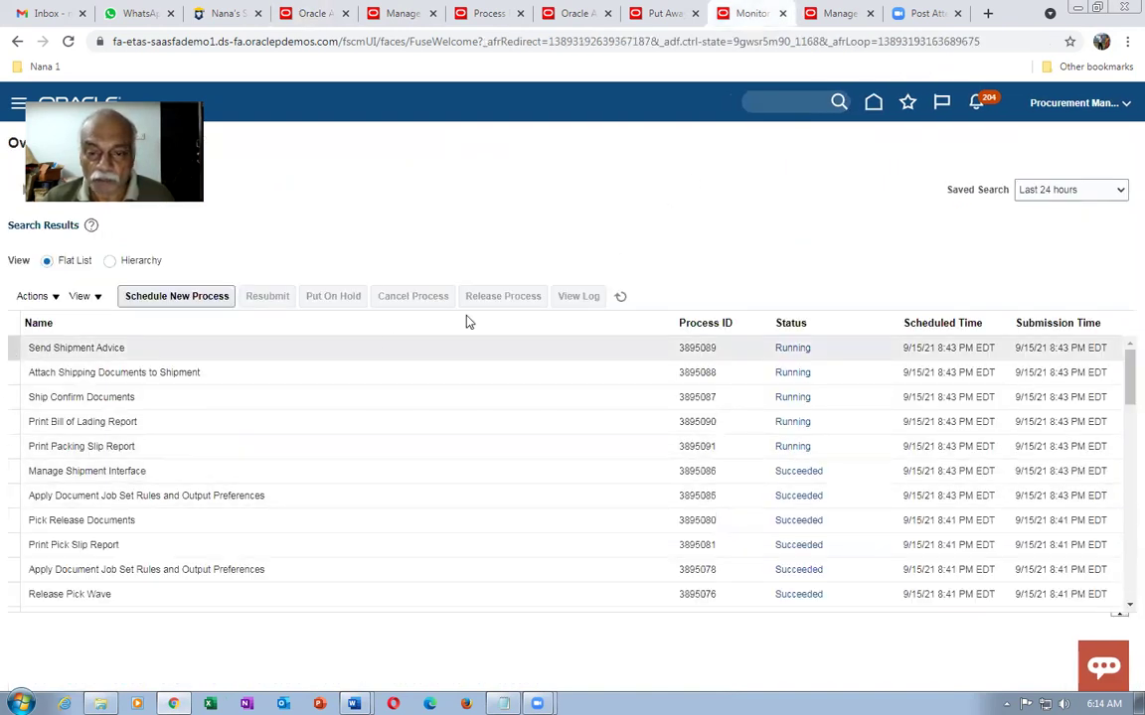
{"action": "left_click", "coordinate": [621, 297]}
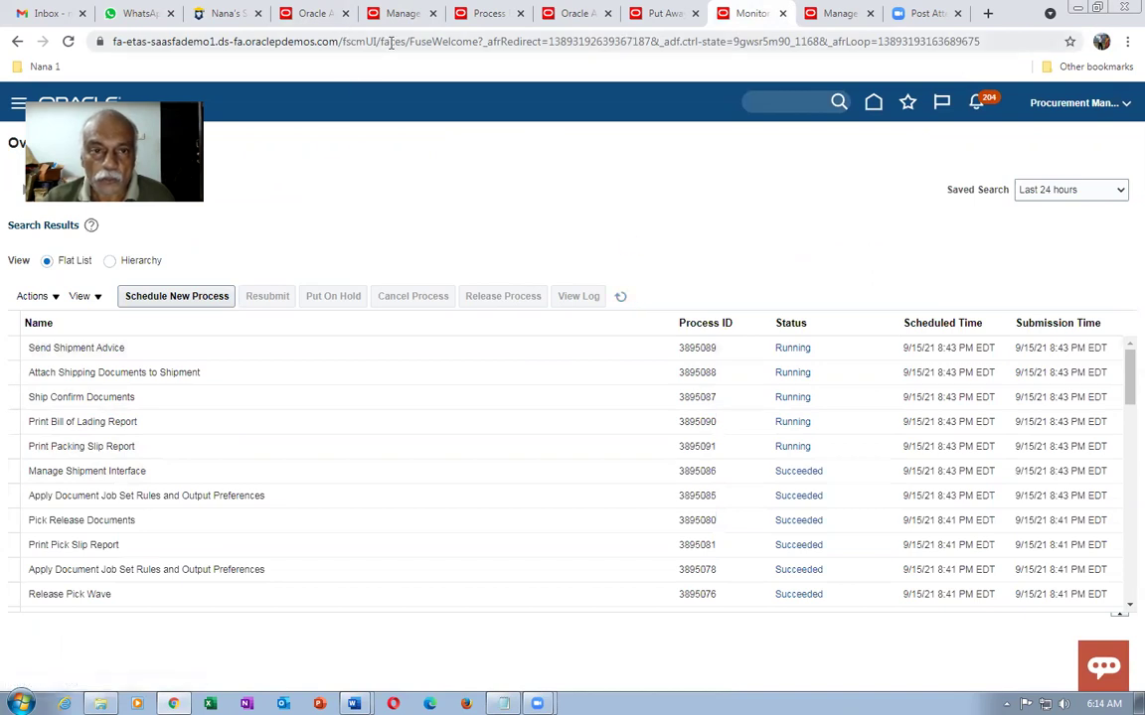
{"action": "left_click", "coordinate": [316, 14]}
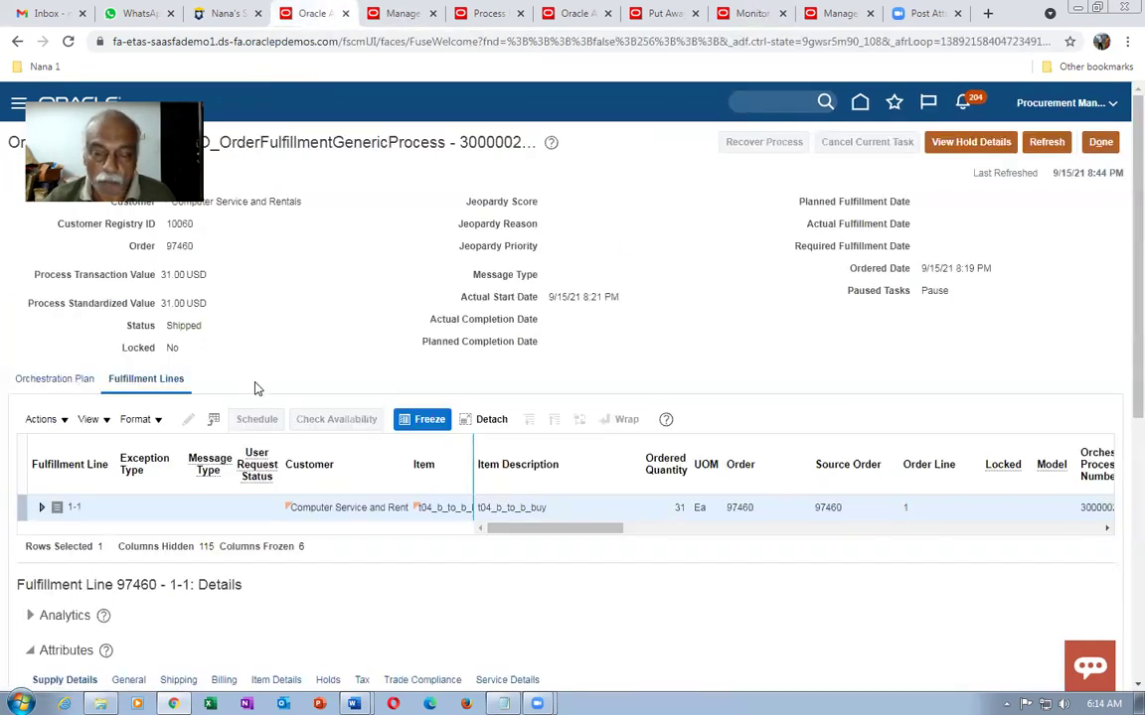
{"action": "scroll", "coordinate": [255, 387], "scroll_direction": "down", "scroll_amount": 5}
{"action": "scroll", "coordinate": [255, 387], "scroll_direction": "up", "scroll_amount": 5}
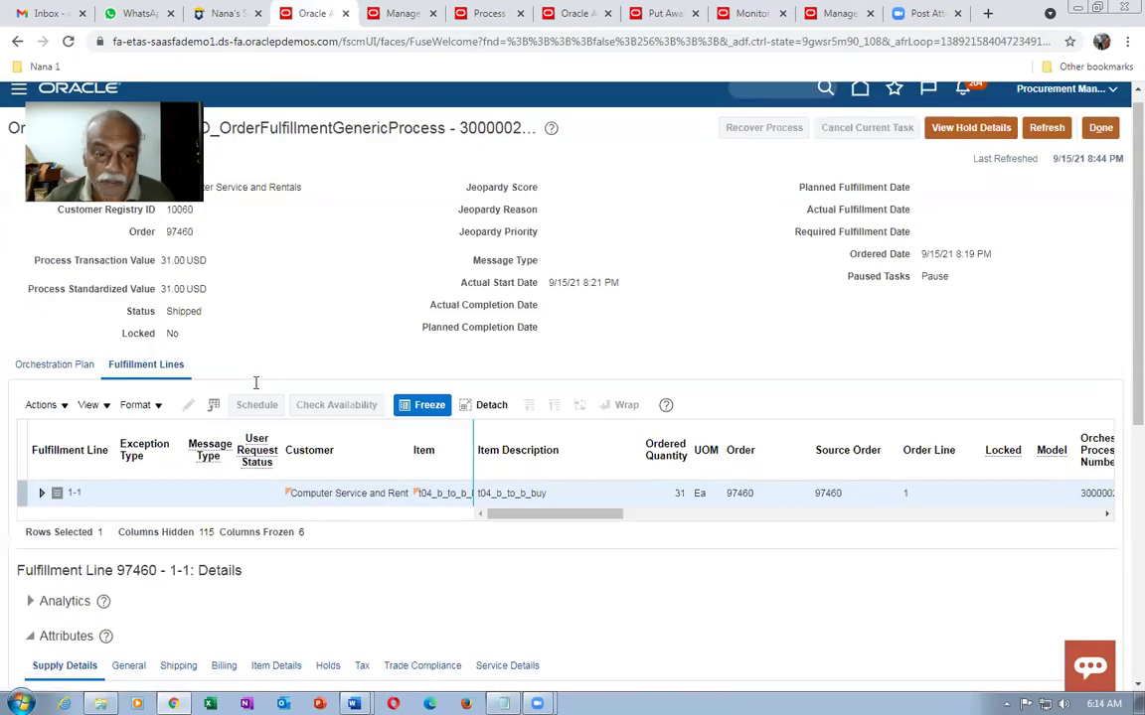
{"action": "scroll", "coordinate": [255, 387], "scroll_direction": "up", "scroll_amount": 1}
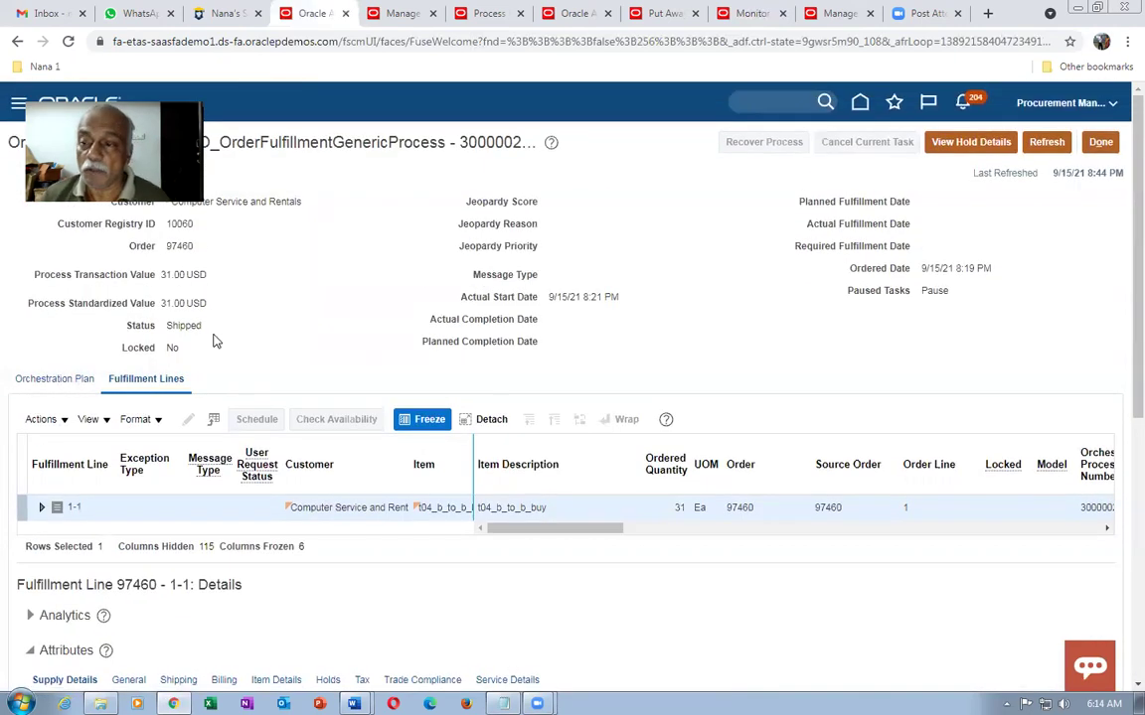
Step: Refresh the sales order's orchestration process and examine task progress in its orchestration plan
{"action": "left_click", "coordinate": [1046, 141]}
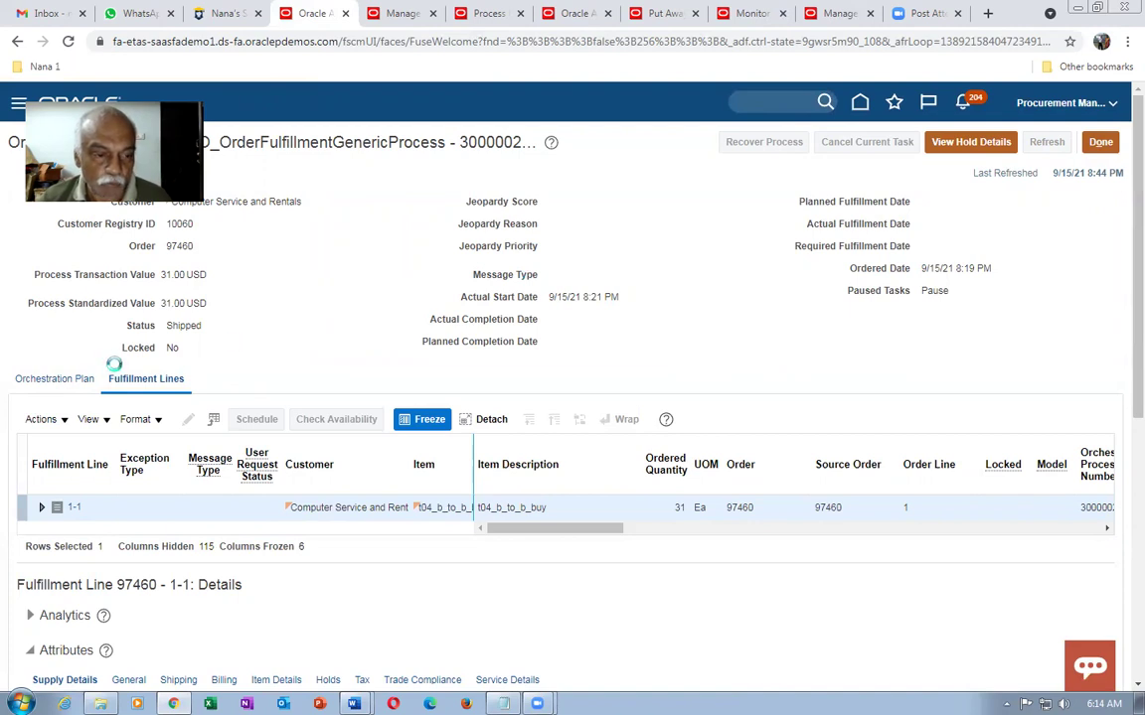
{"action": "left_click", "coordinate": [82, 378]}
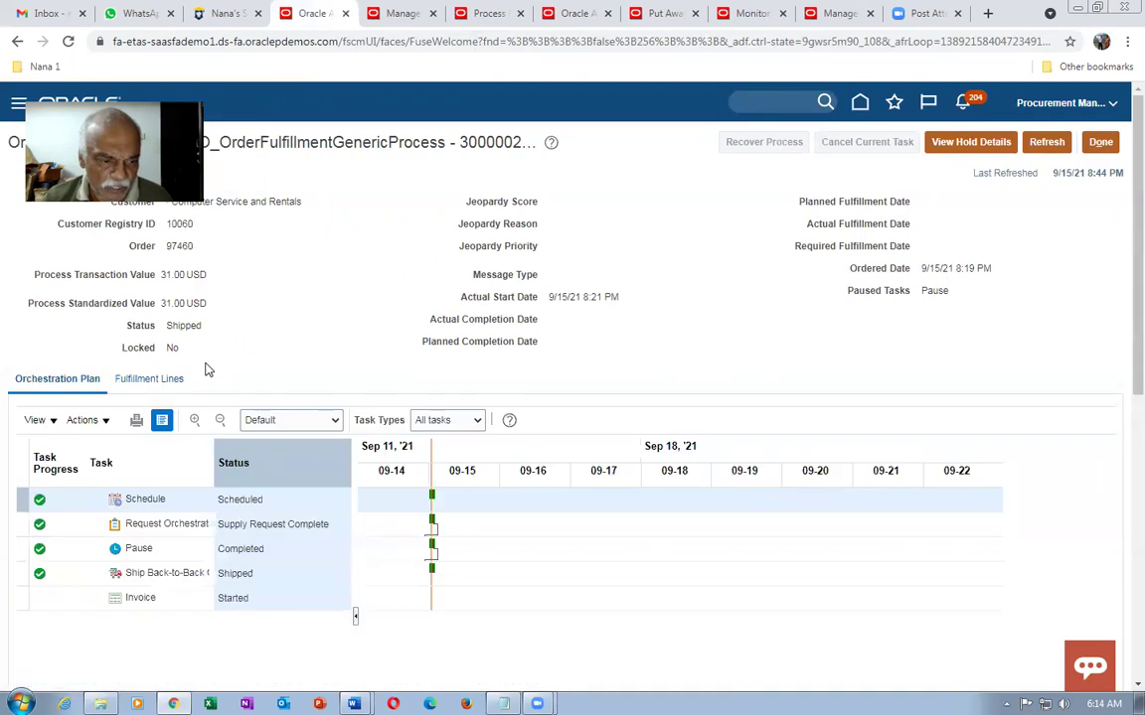
{"action": "scroll", "coordinate": [184, 427], "scroll_direction": "down", "scroll_amount": 1}
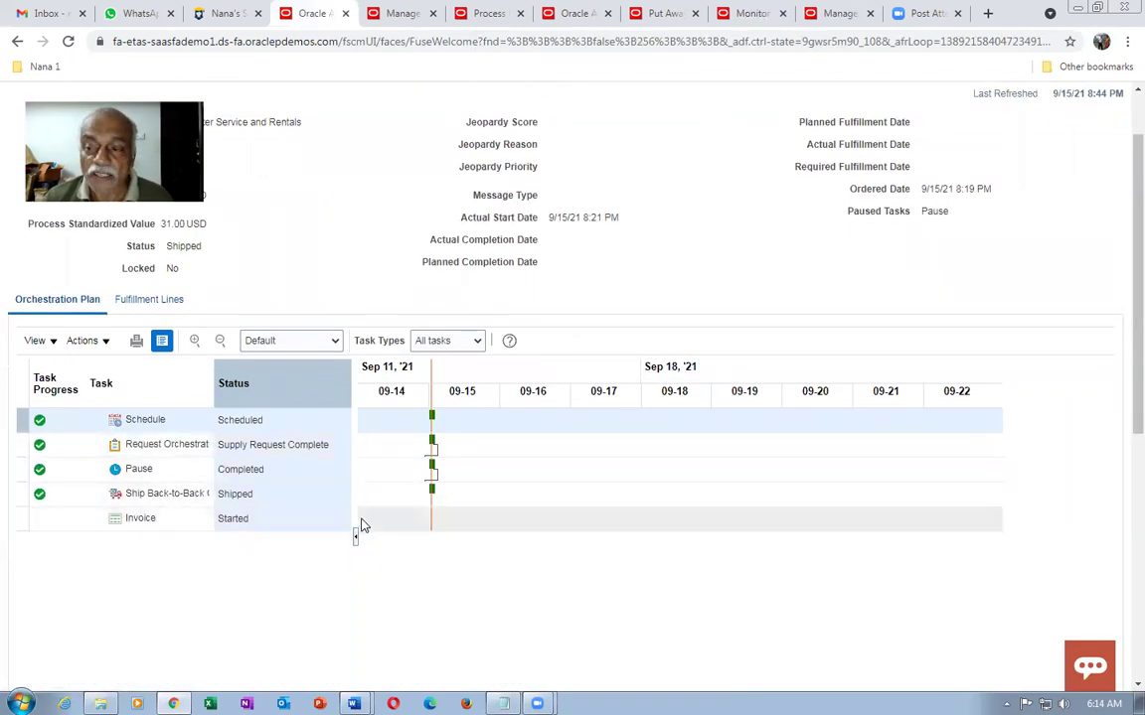
{"action": "scroll", "coordinate": [469, 445], "scroll_direction": "up", "scroll_amount": 1}
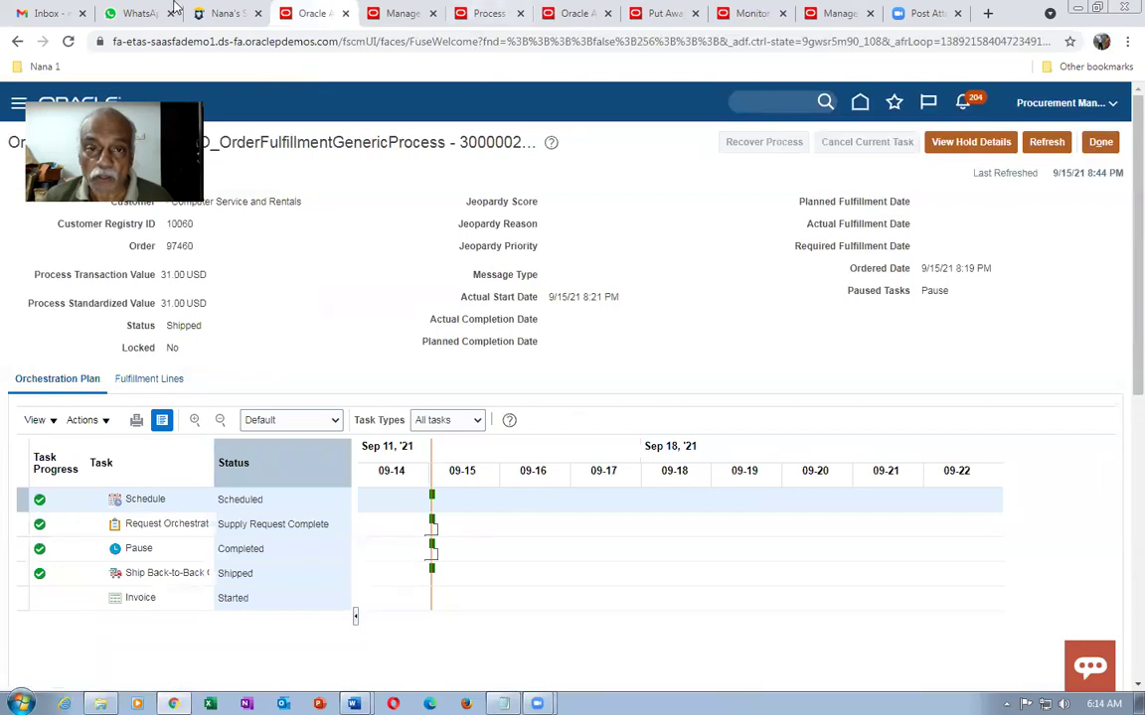
Step: Refresh the supply order and check the Fulfillment Completion task in line 1.1's orchestration plan
{"action": "left_click", "coordinate": [392, 14]}
{"action": "scroll", "coordinate": [336, 506], "scroll_direction": "up", "scroll_amount": 3}
{"action": "scroll", "coordinate": [301, 531], "scroll_direction": "down", "scroll_amount": 3}
{"action": "scroll", "coordinate": [546, 468], "scroll_direction": "up", "scroll_amount": 3}
{"action": "scroll", "coordinate": [546, 469], "scroll_direction": "up", "scroll_amount": 1}
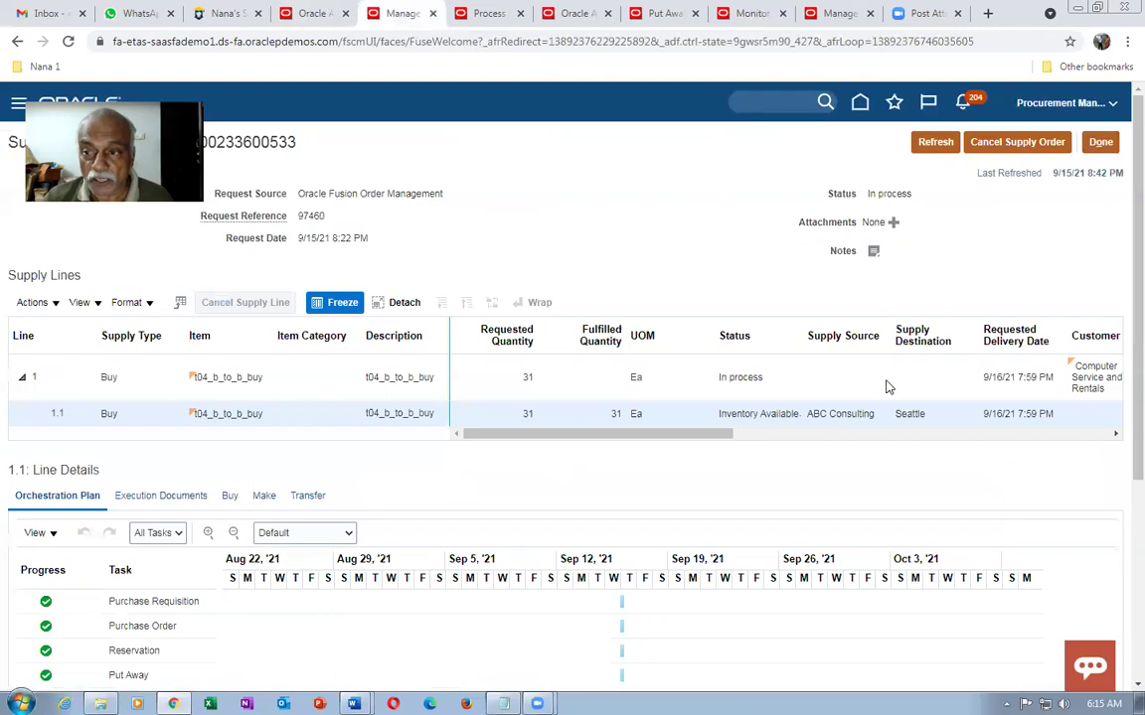
{"action": "left_click", "coordinate": [933, 144]}
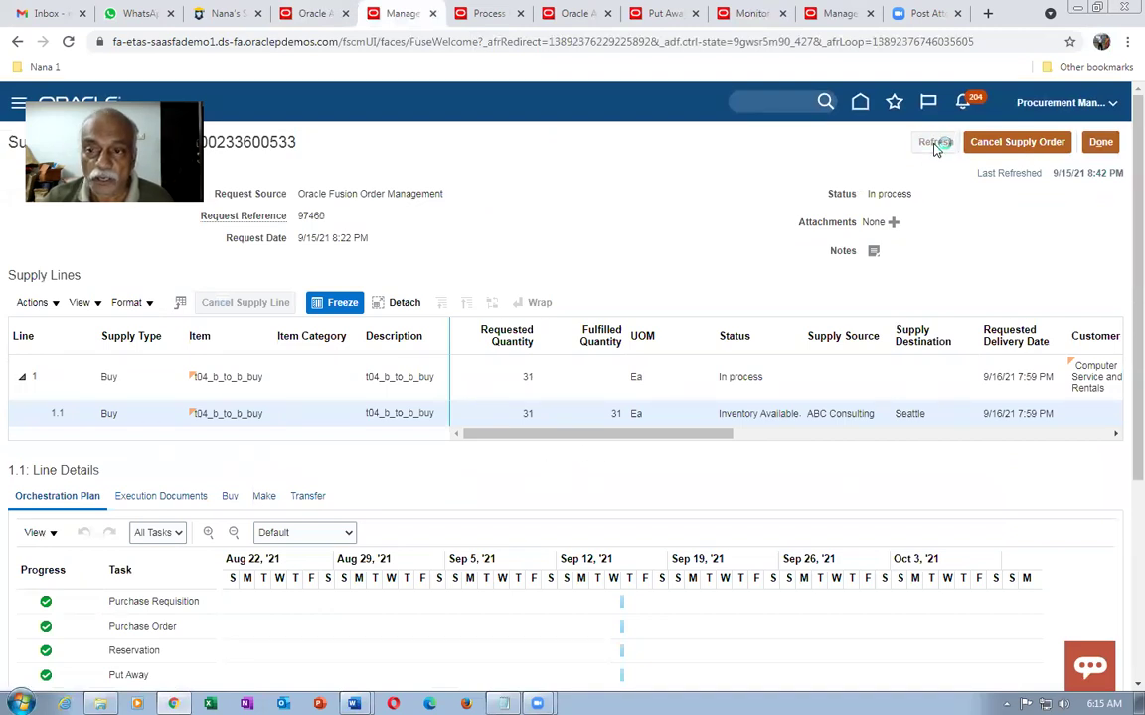
{"action": "scroll", "coordinate": [542, 241], "scroll_direction": "down", "scroll_amount": 3}
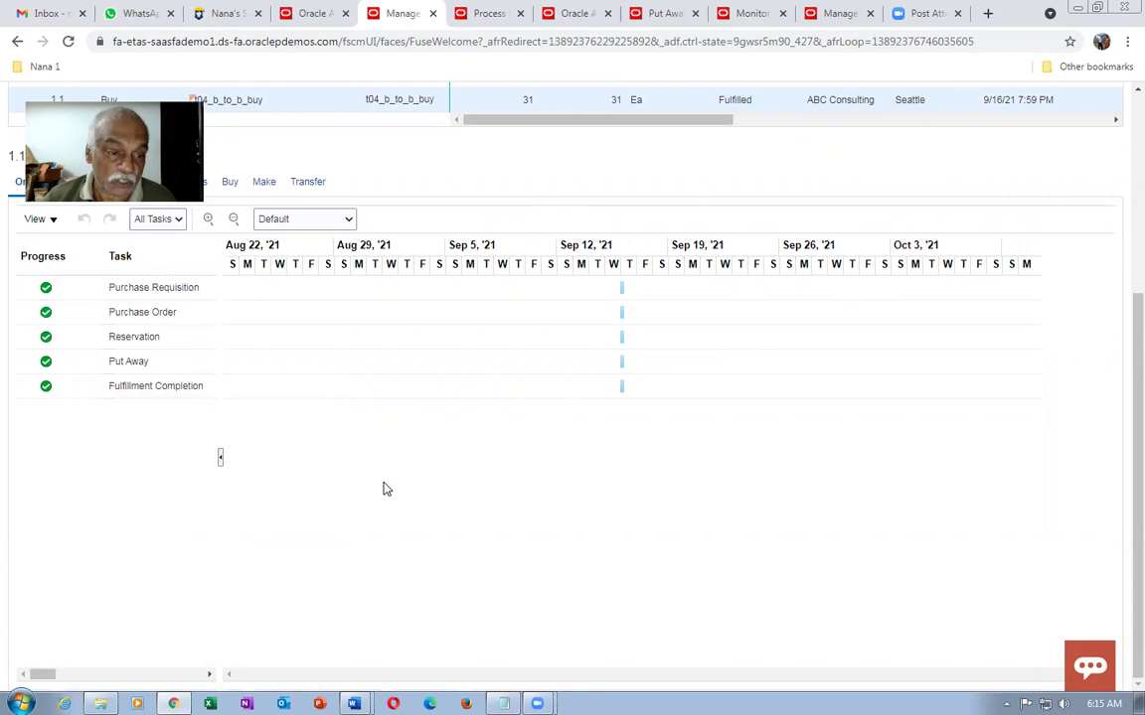
Step: Review the supply order's line statuses and the tasks in line 1.1's orchestration plan
{"action": "scroll", "coordinate": [387, 488], "scroll_direction": "up", "scroll_amount": 3}
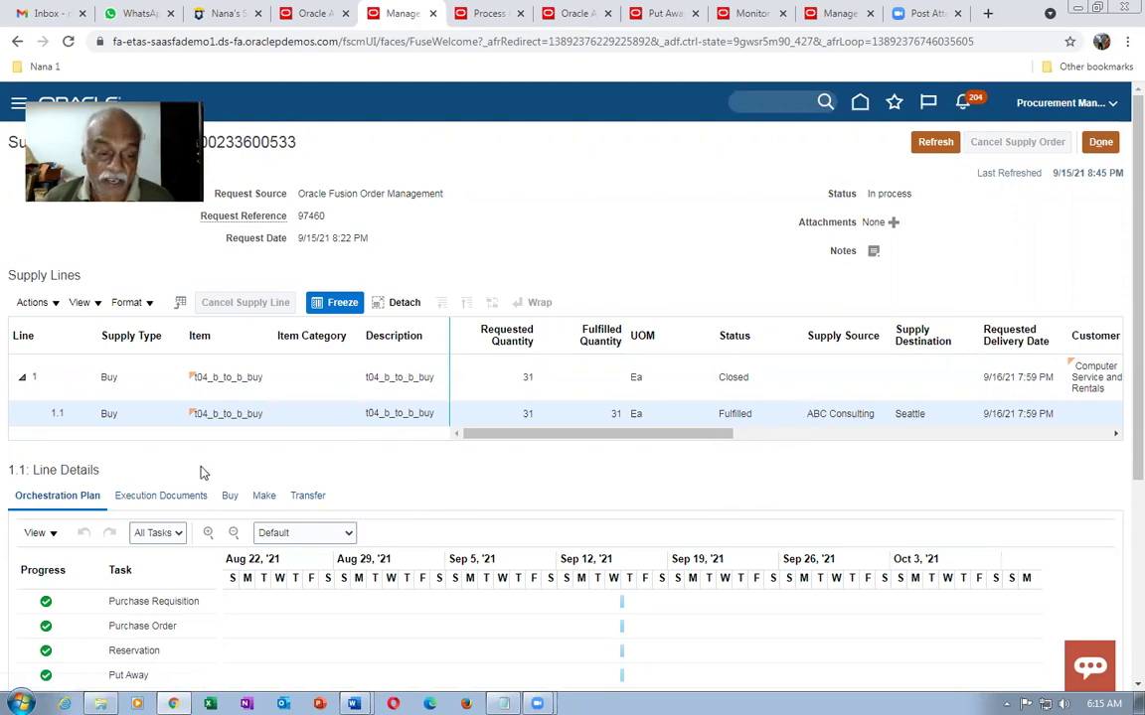
{"action": "scroll", "coordinate": [206, 476], "scroll_direction": "down", "scroll_amount": 3}
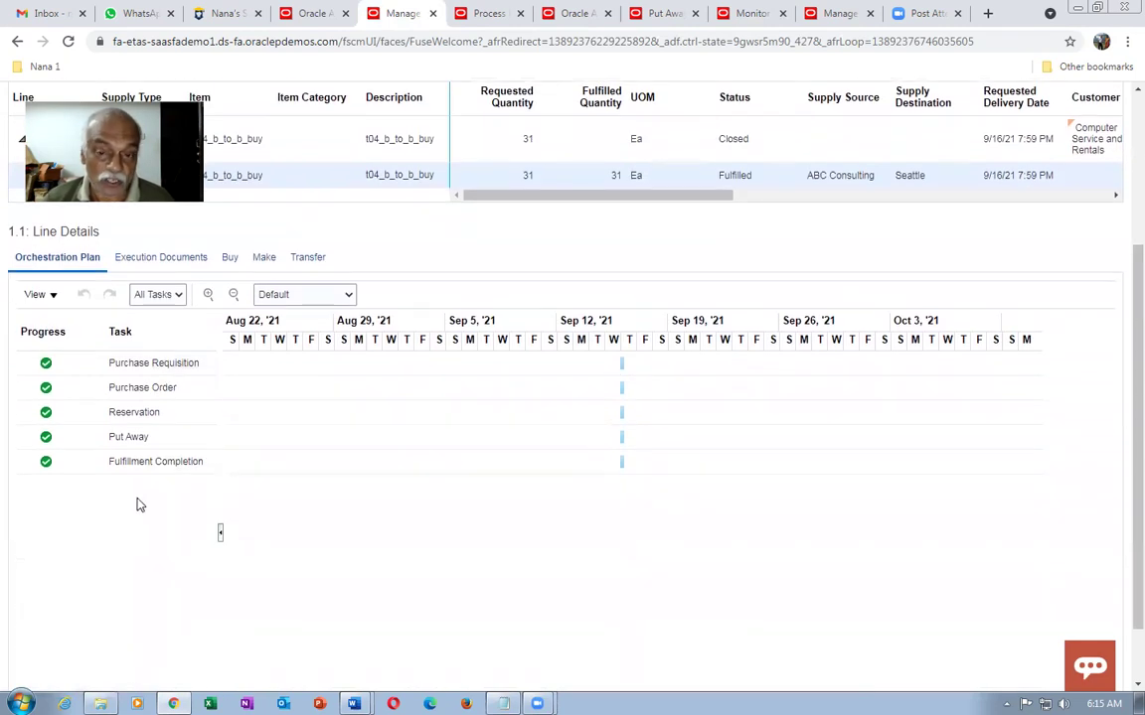
{"action": "scroll", "coordinate": [148, 506], "scroll_direction": "up", "scroll_amount": 3}
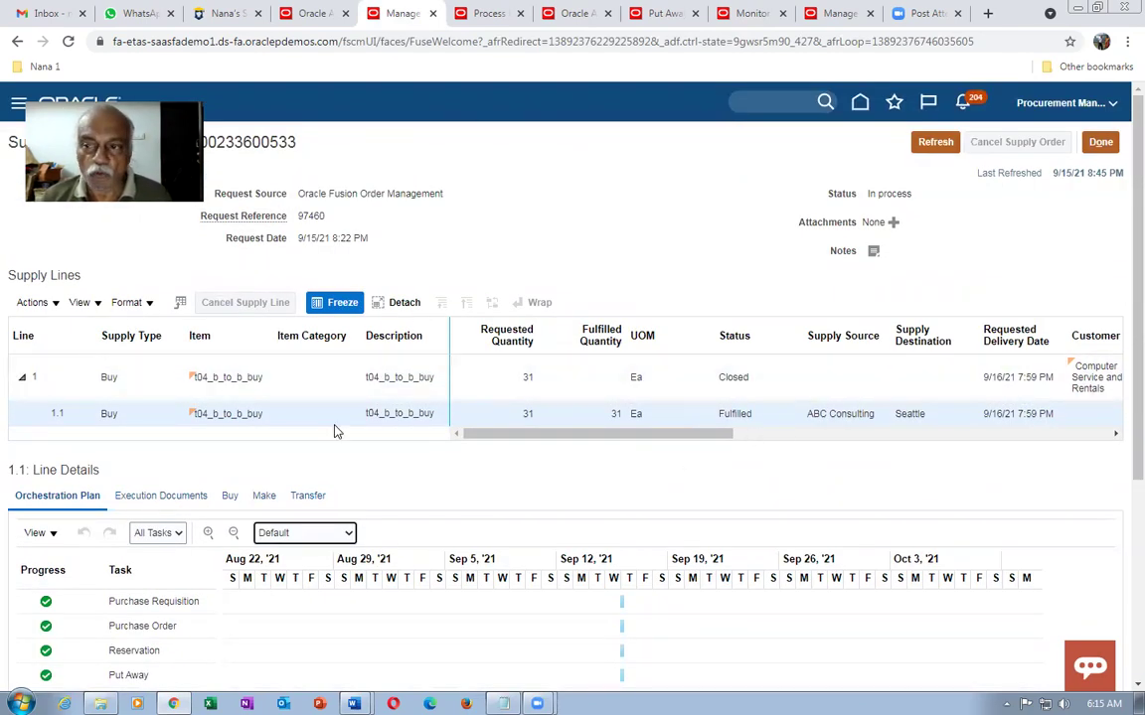
Step: Refresh the sales order's orchestration process and examine the supply details of fulfillment line 1-1
{"action": "left_click", "coordinate": [303, 13]}
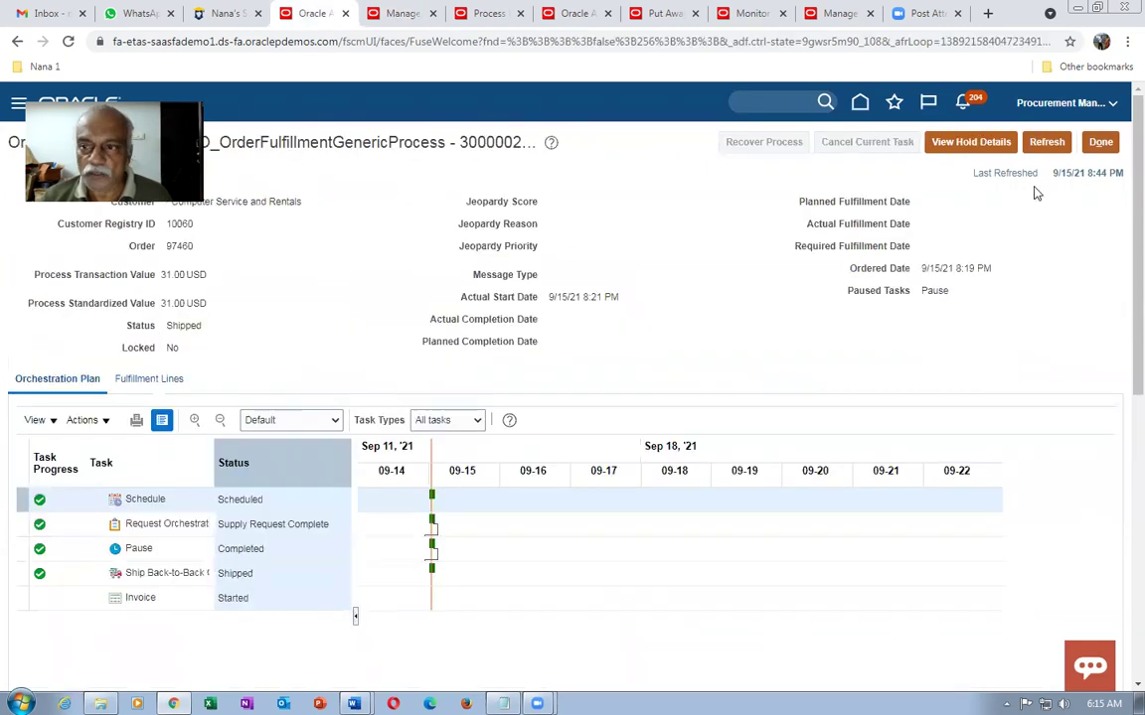
{"action": "left_click", "coordinate": [1045, 150]}
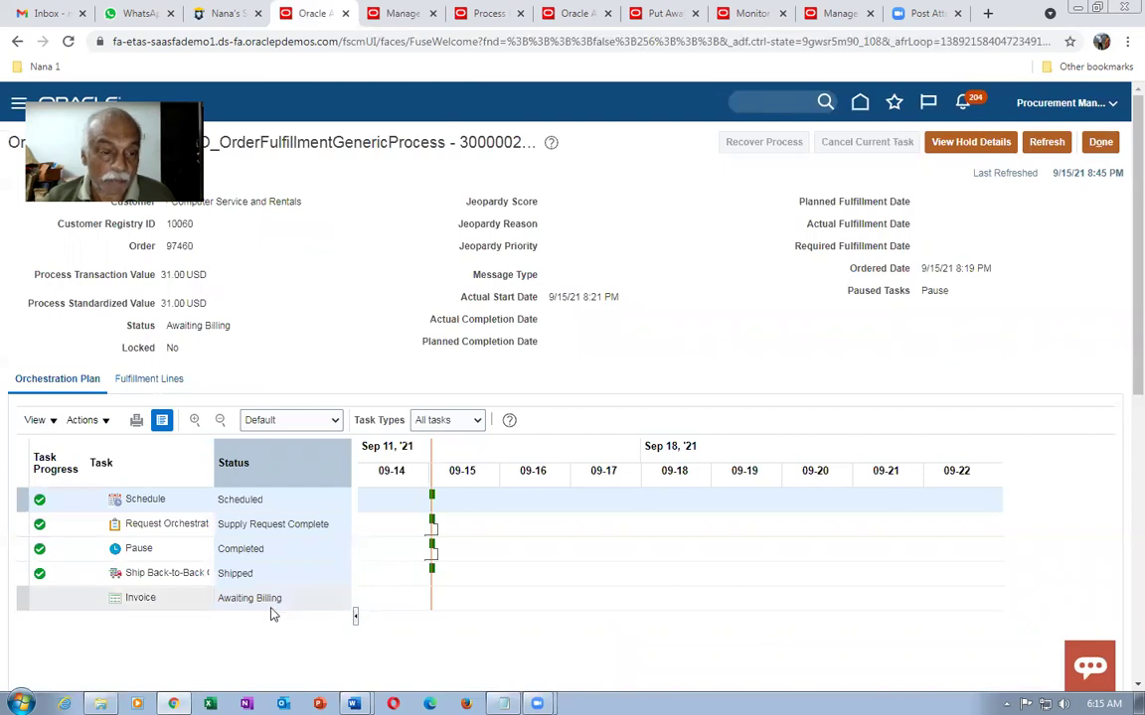
{"action": "left_click", "coordinate": [149, 379]}
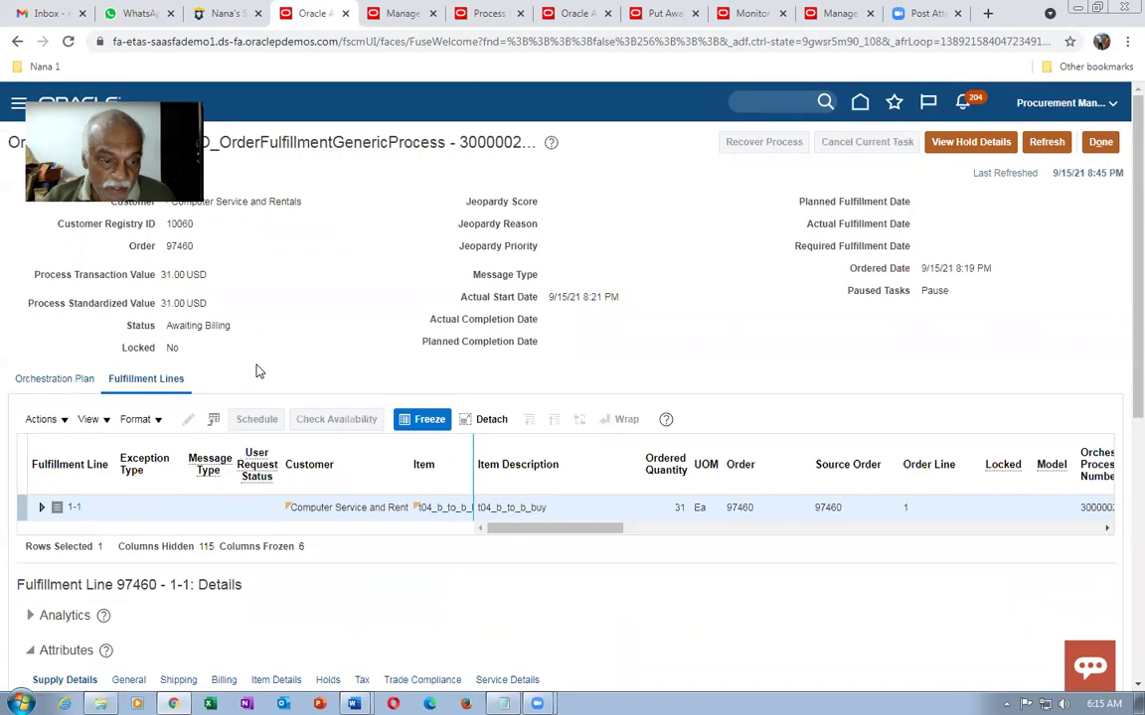
{"action": "scroll", "coordinate": [256, 371], "scroll_direction": "down", "scroll_amount": 5}
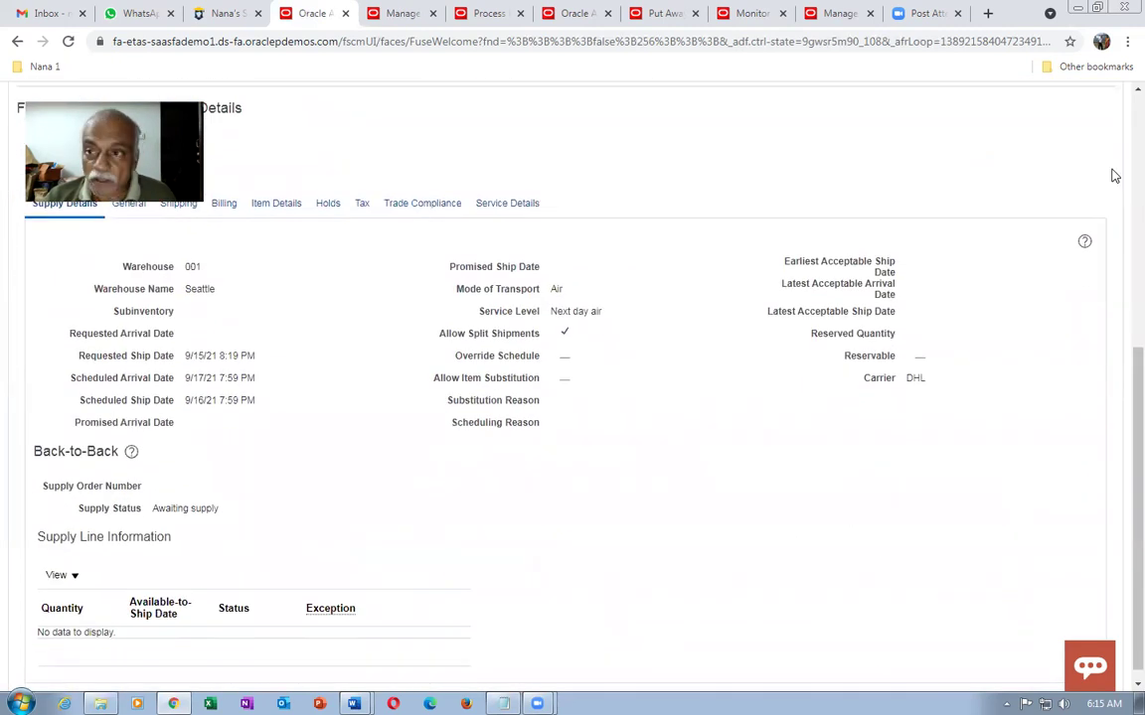
{"action": "scroll", "coordinate": [1045, 251], "scroll_direction": "up", "scroll_amount": 5}
Step: Refresh the process once more, recheck the fulfillment line's back-to-back supply status, and return to the orchestration plan
{"action": "left_click", "coordinate": [1043, 140]}
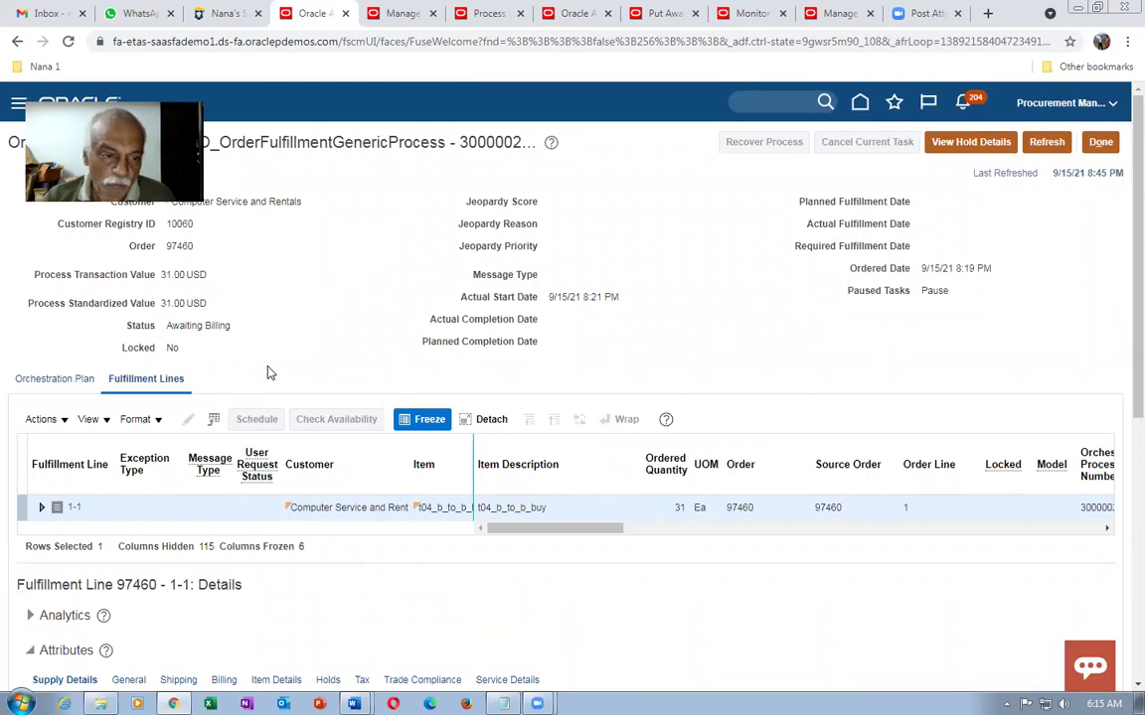
{"action": "scroll", "coordinate": [269, 376], "scroll_direction": "down", "scroll_amount": 5}
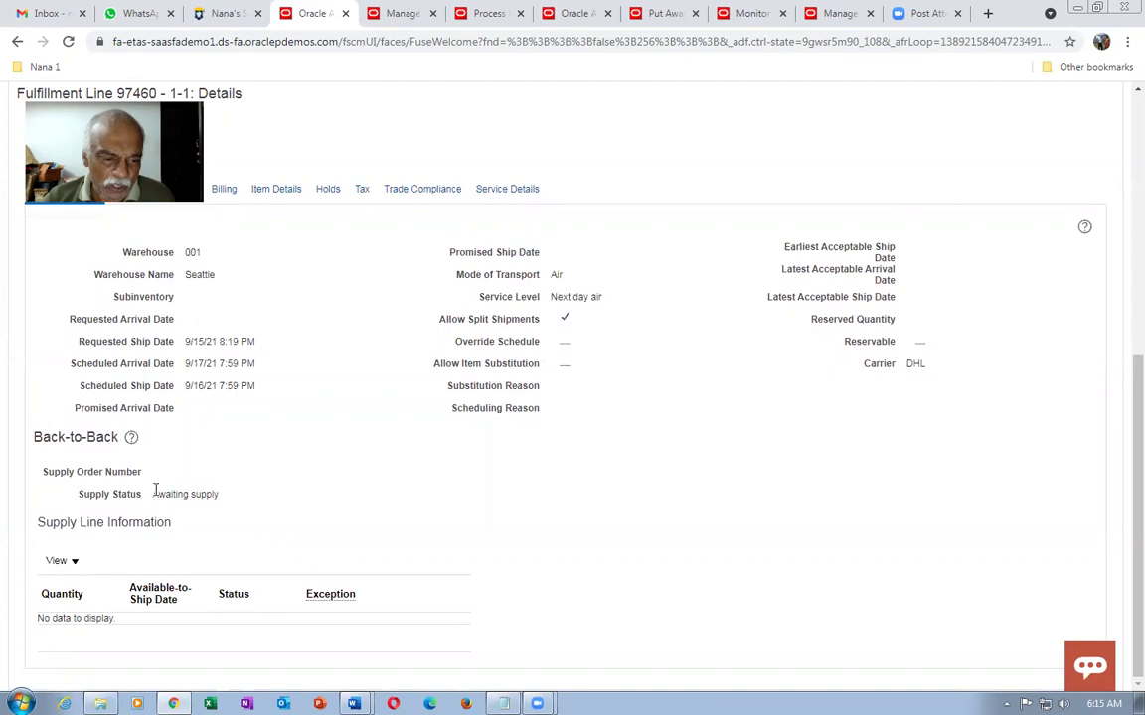
{"action": "left_click_drag", "start_coordinate": [155, 492], "coordinate": [210, 513]}
{"action": "left_click", "coordinate": [276, 491]}
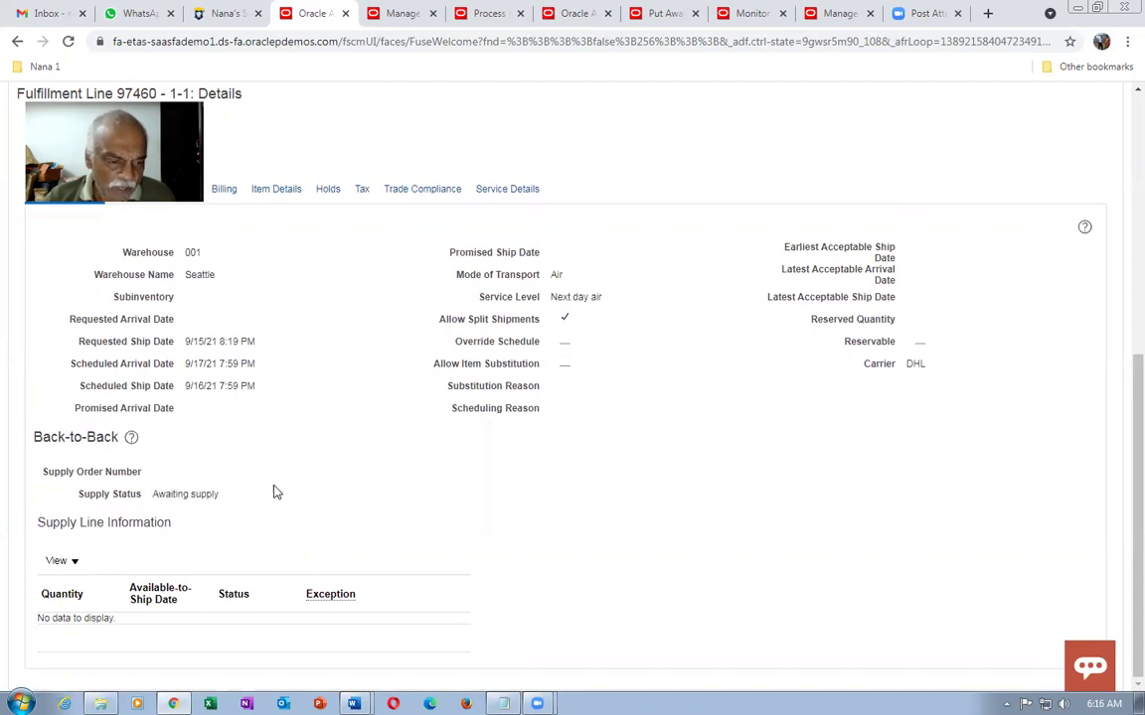
{"action": "scroll", "coordinate": [270, 501], "scroll_direction": "up", "scroll_amount": 5}
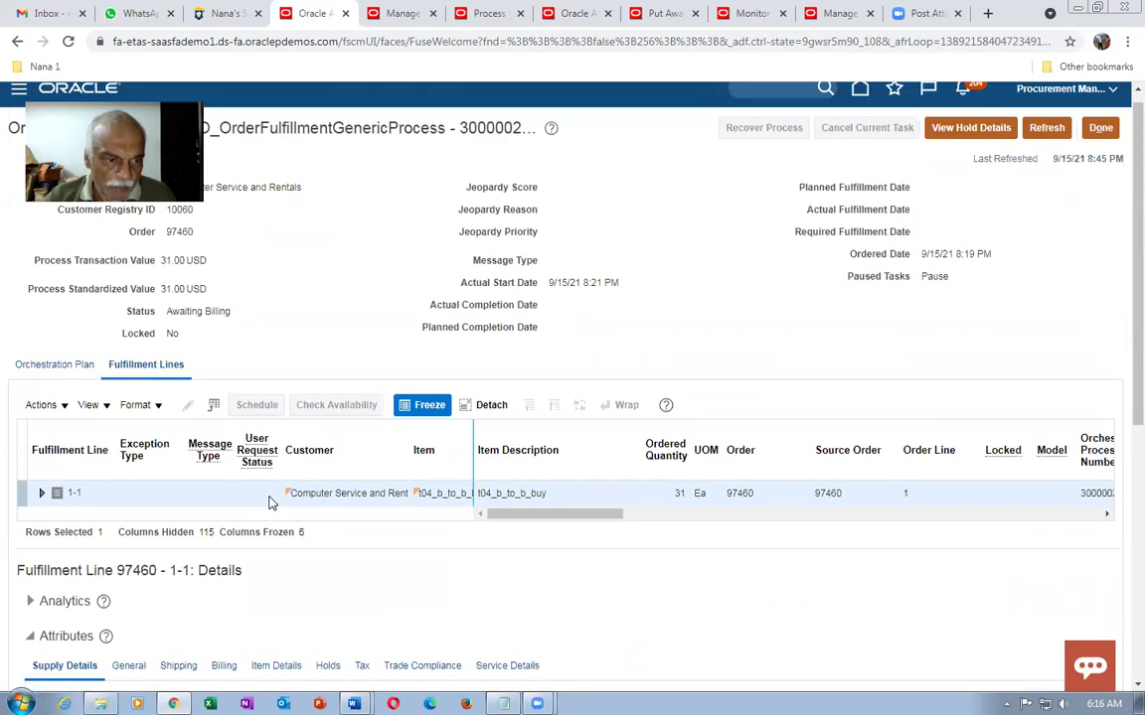
{"action": "left_click", "coordinate": [47, 380]}
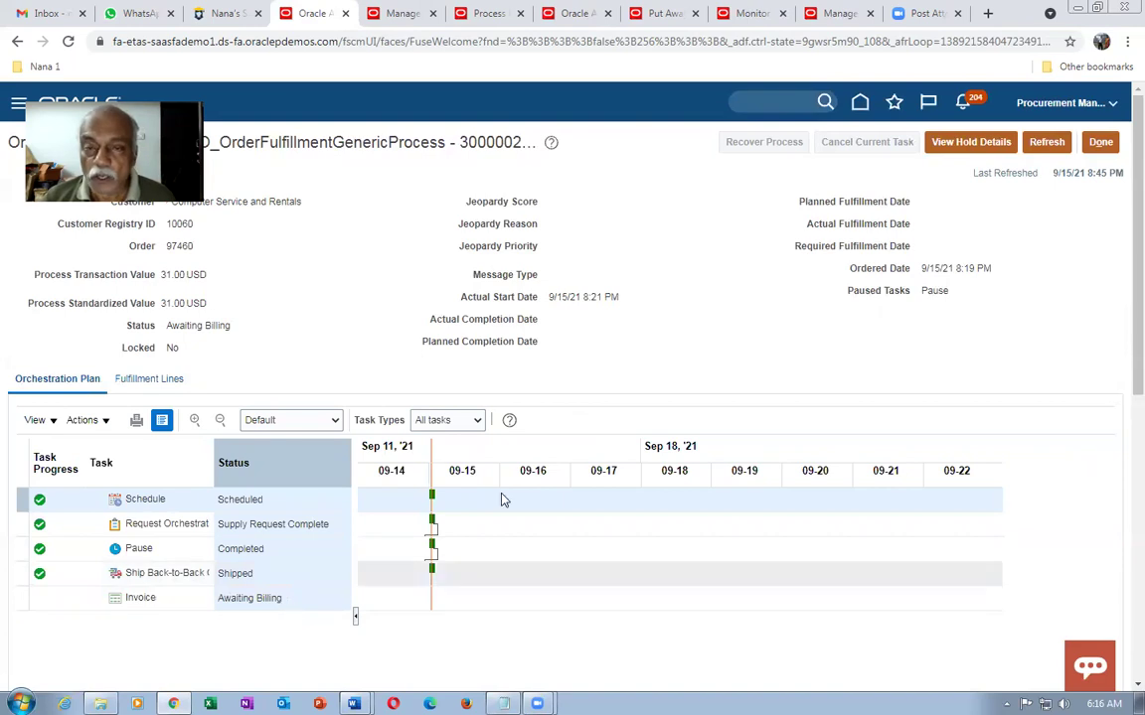
Step: Start scheduling a new process of type Job, search job names for import%order%, and select Import Orders
{"action": "left_click", "coordinate": [759, 17]}
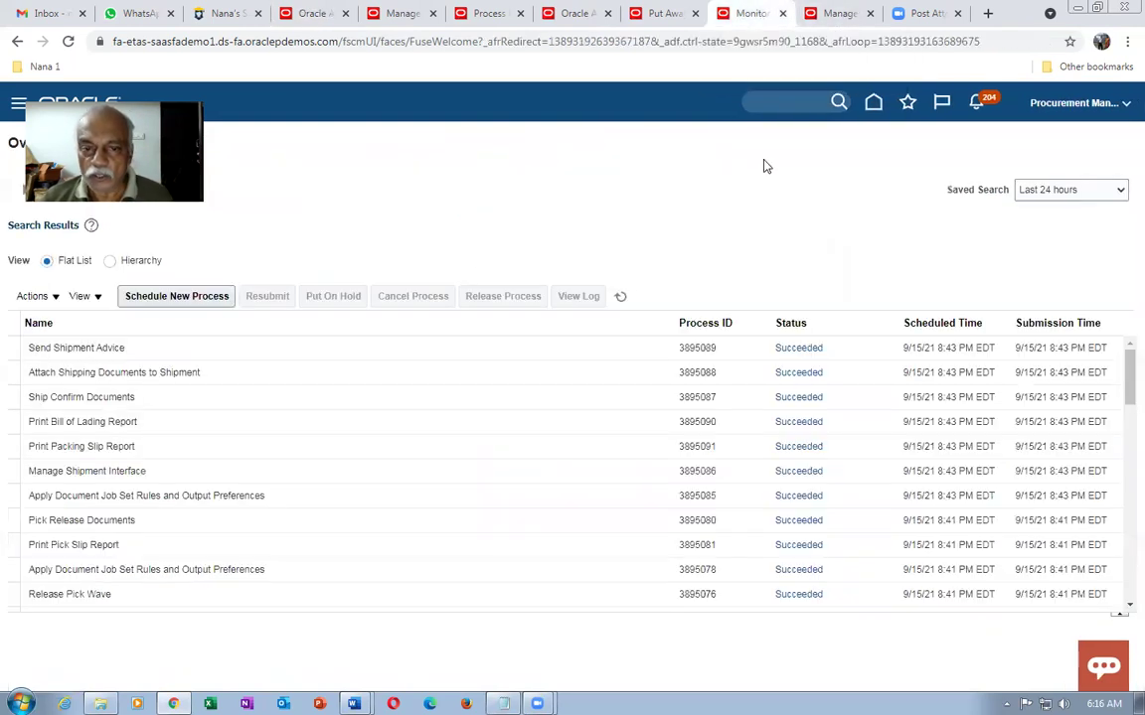
{"action": "left_click", "coordinate": [175, 295]}
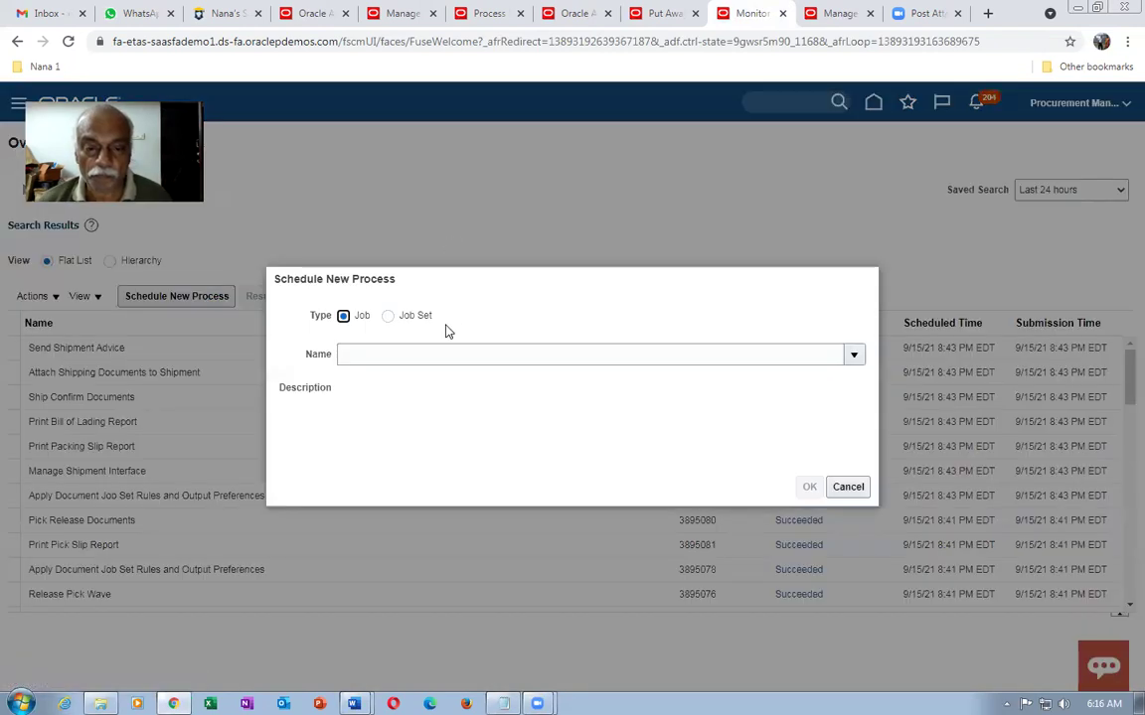
{"action": "left_click", "coordinate": [438, 351]}
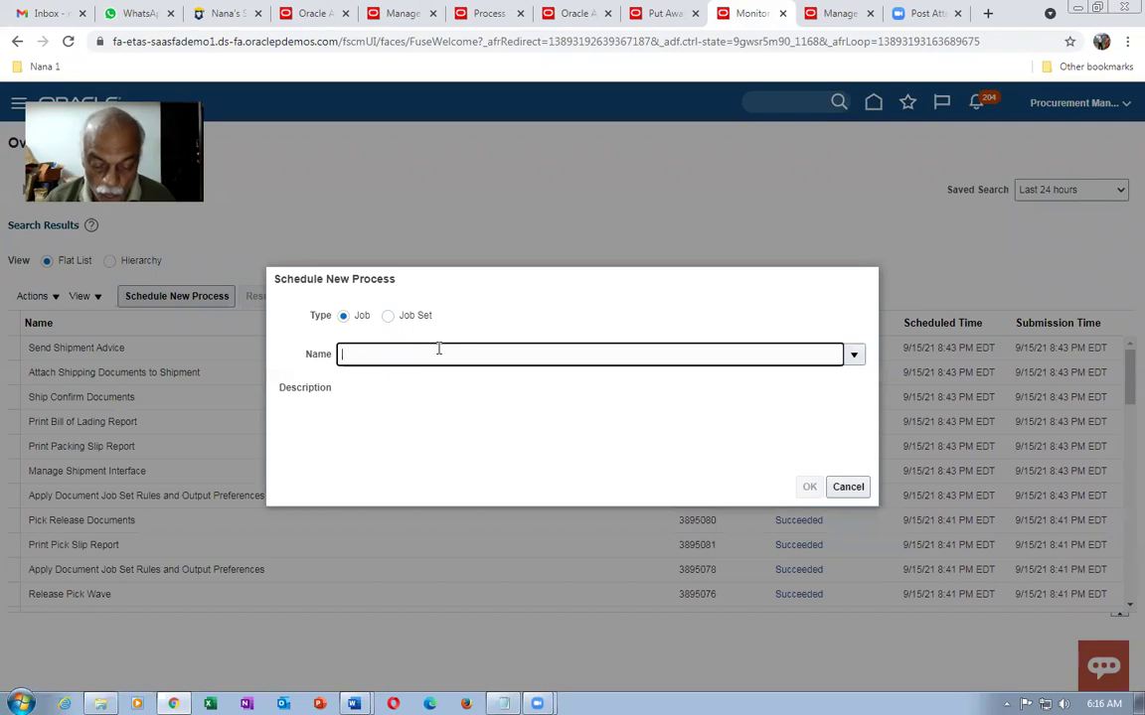
{"action": "type", "text": "import%order%"}
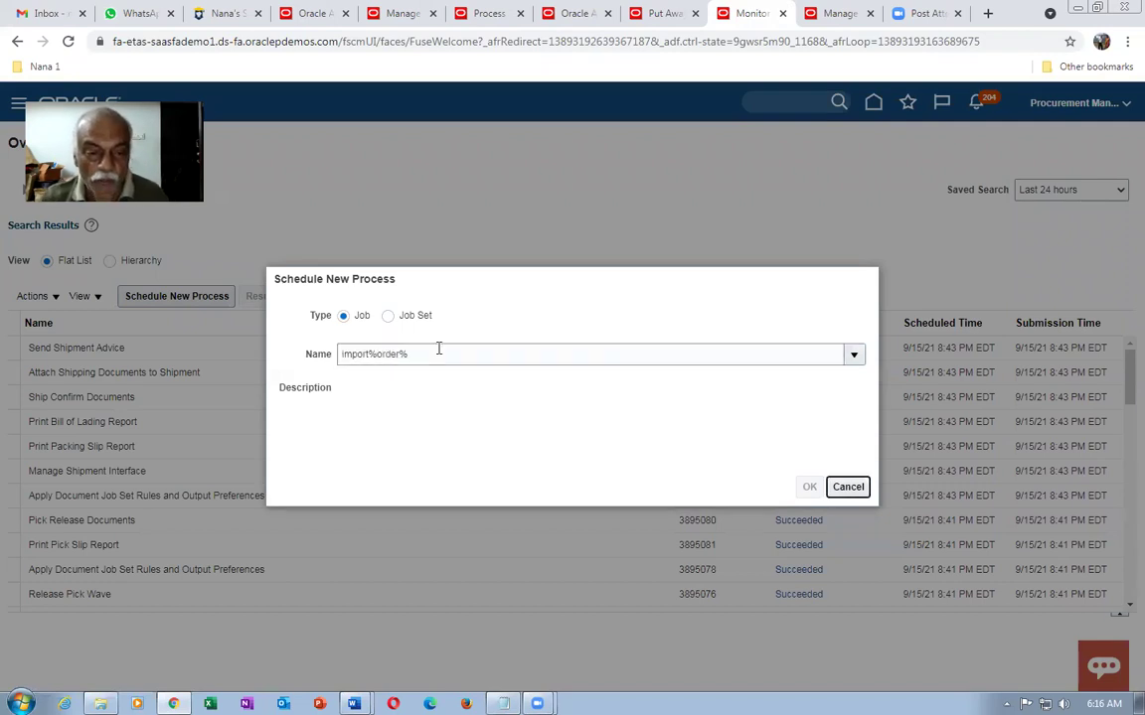
{"action": "key", "text": "Tab"}
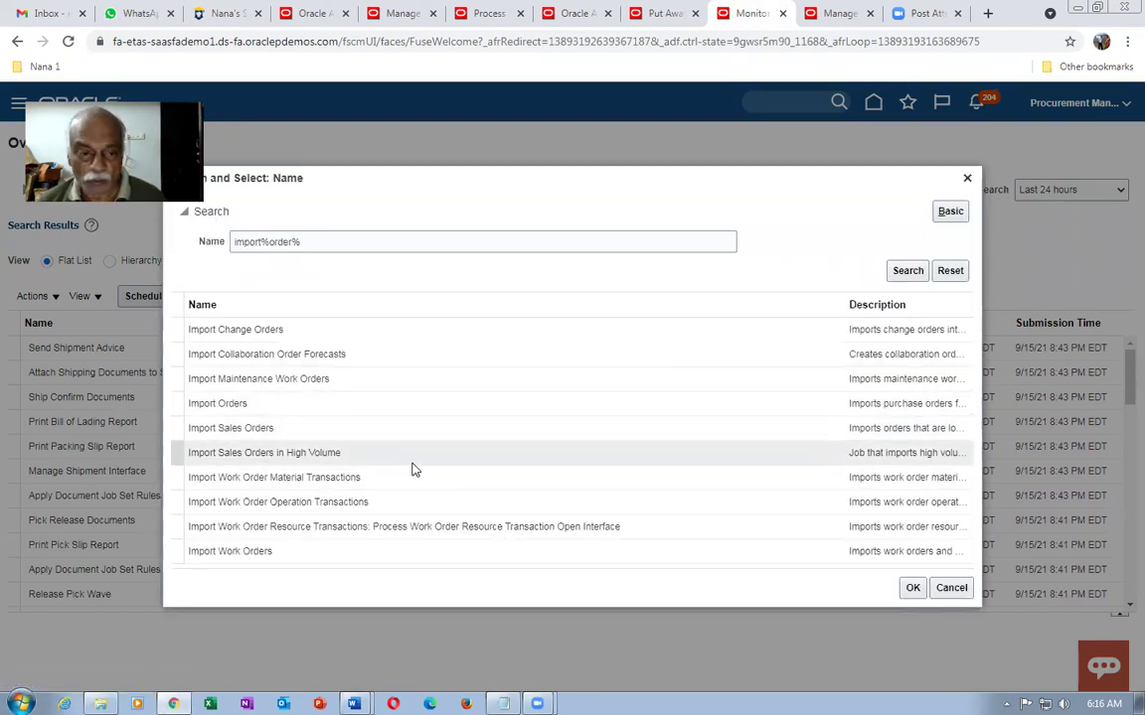
{"action": "left_click", "coordinate": [327, 408]}
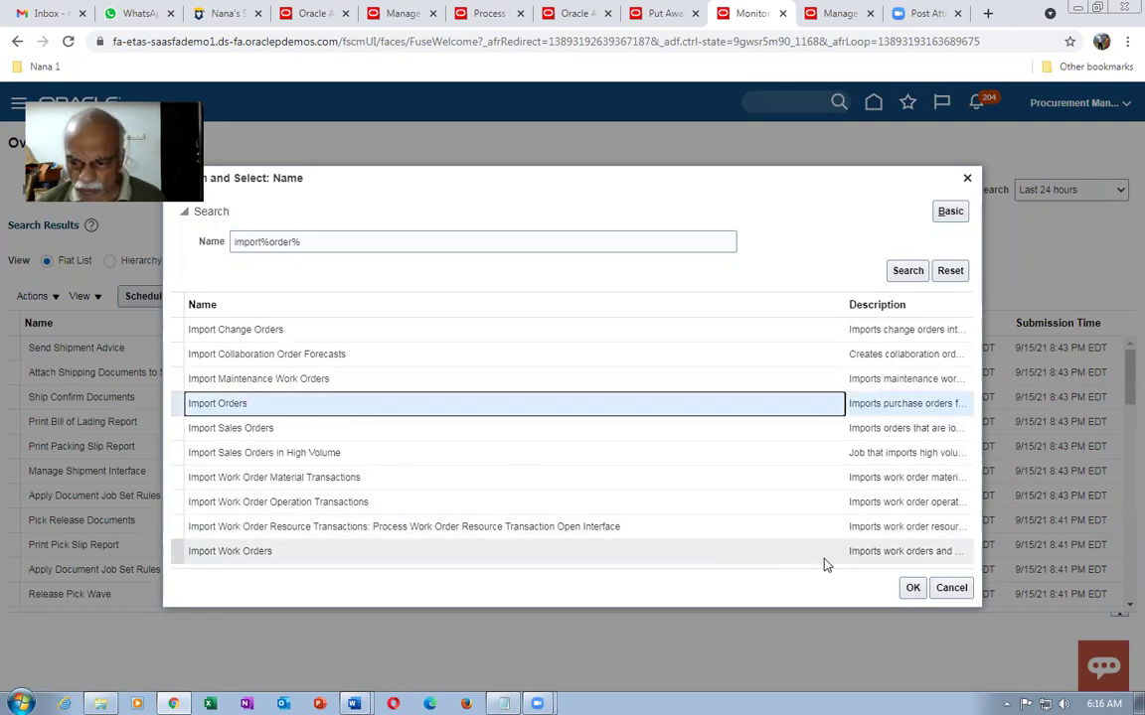
{"action": "left_click", "coordinate": [908, 587]}
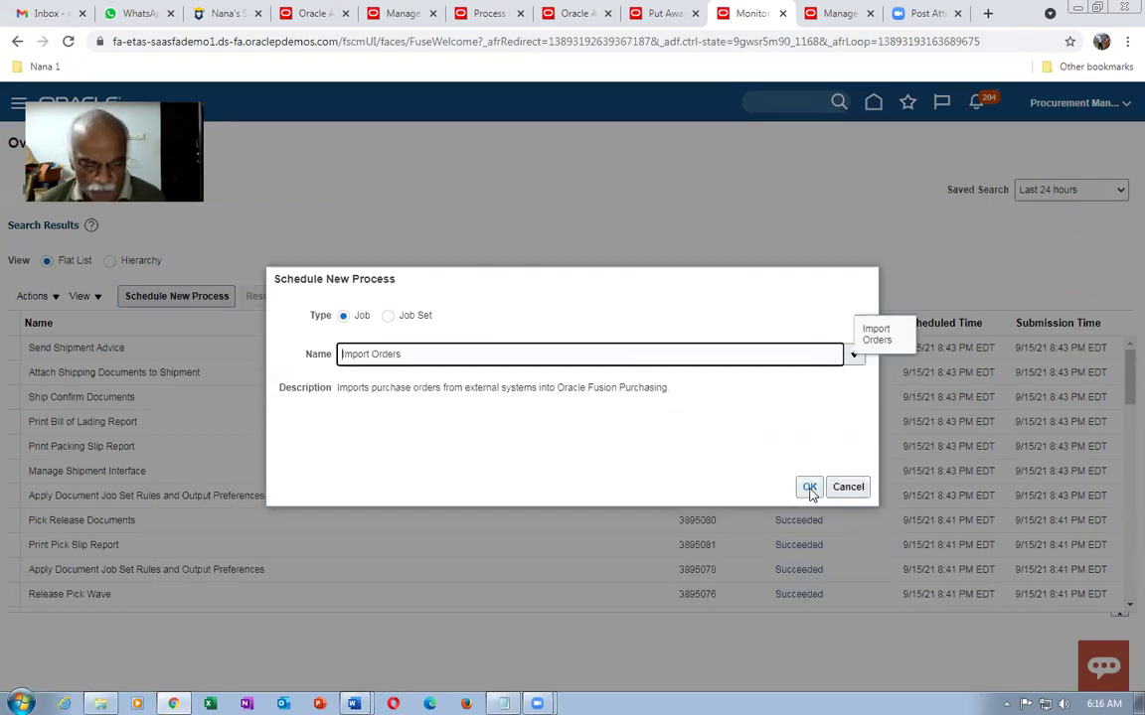
Step: Switch to Excel, open the Fusion OM Worksheet, and look up the name of the ESS job that imports invoices
{"action": "key", "text": "alt+Tab"}
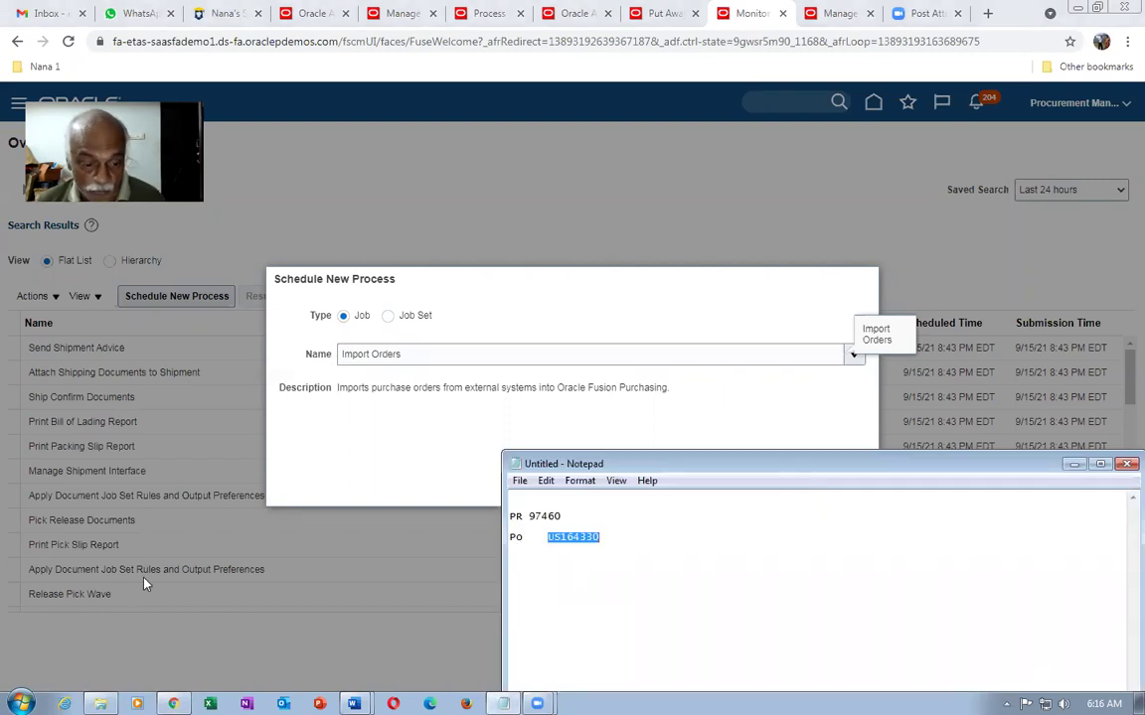
{"action": "left_click", "coordinate": [210, 704]}
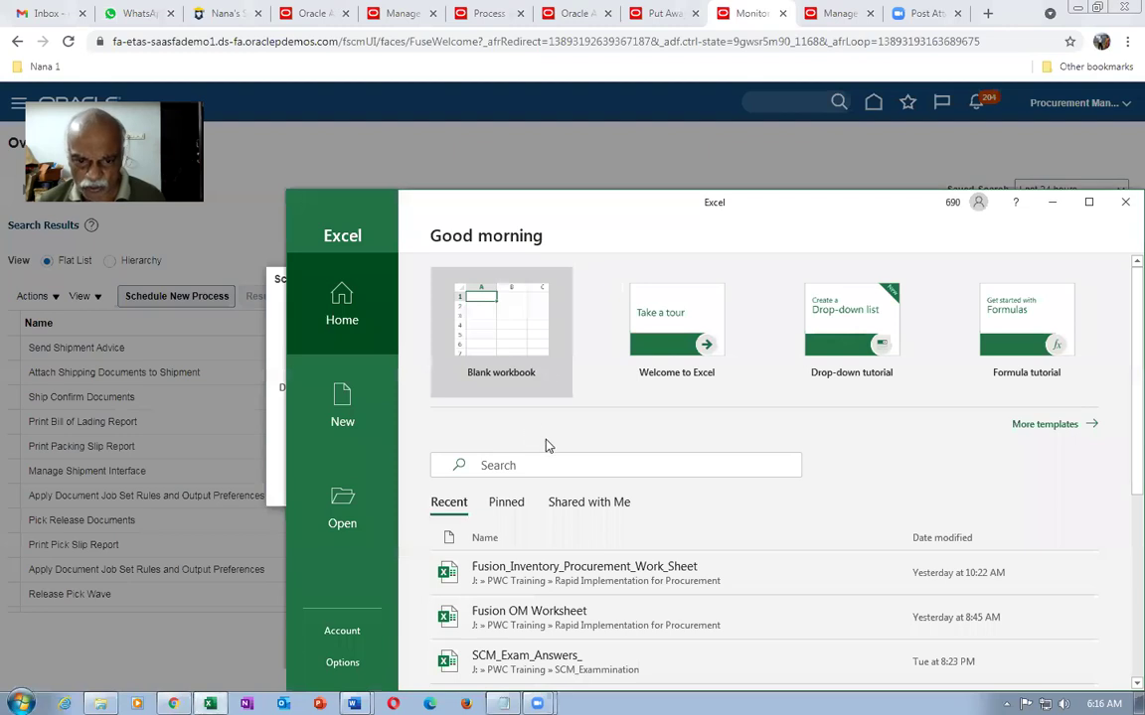
{"action": "left_click", "coordinate": [588, 613]}
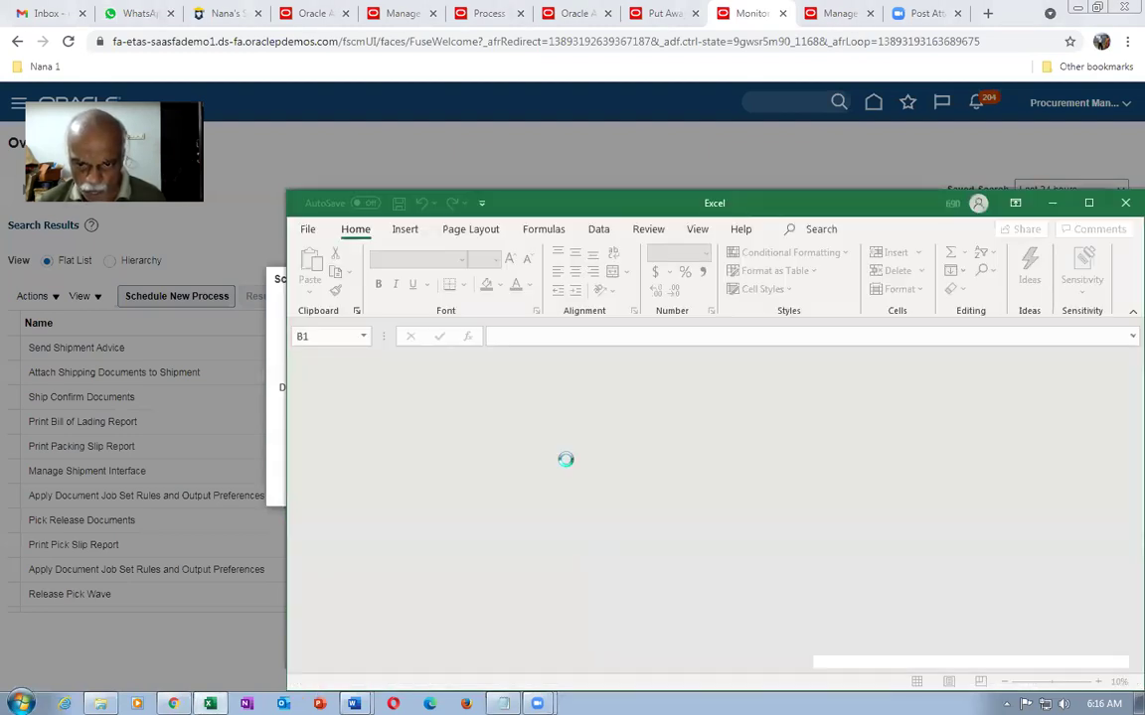
{"action": "left_click", "coordinate": [1088, 203]}
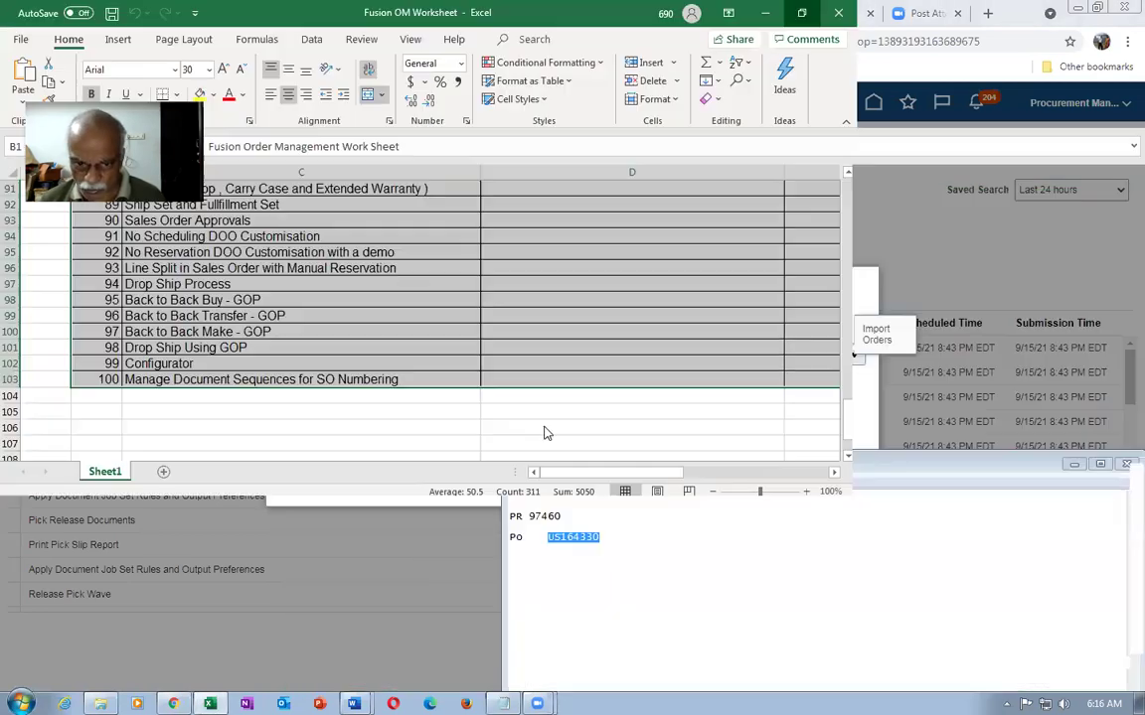
{"action": "left_click", "coordinate": [394, 438]}
{"action": "scroll", "coordinate": [428, 417], "scroll_direction": "up", "scroll_amount": 13}
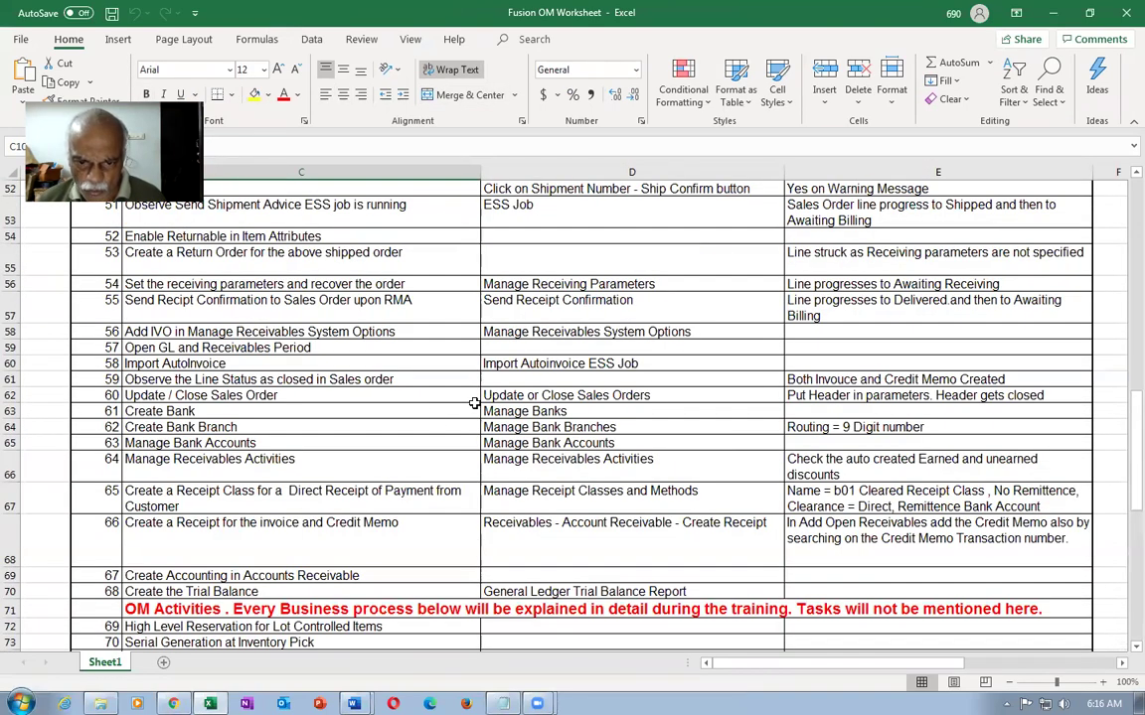
{"action": "scroll", "coordinate": [476, 400], "scroll_direction": "up", "scroll_amount": 2}
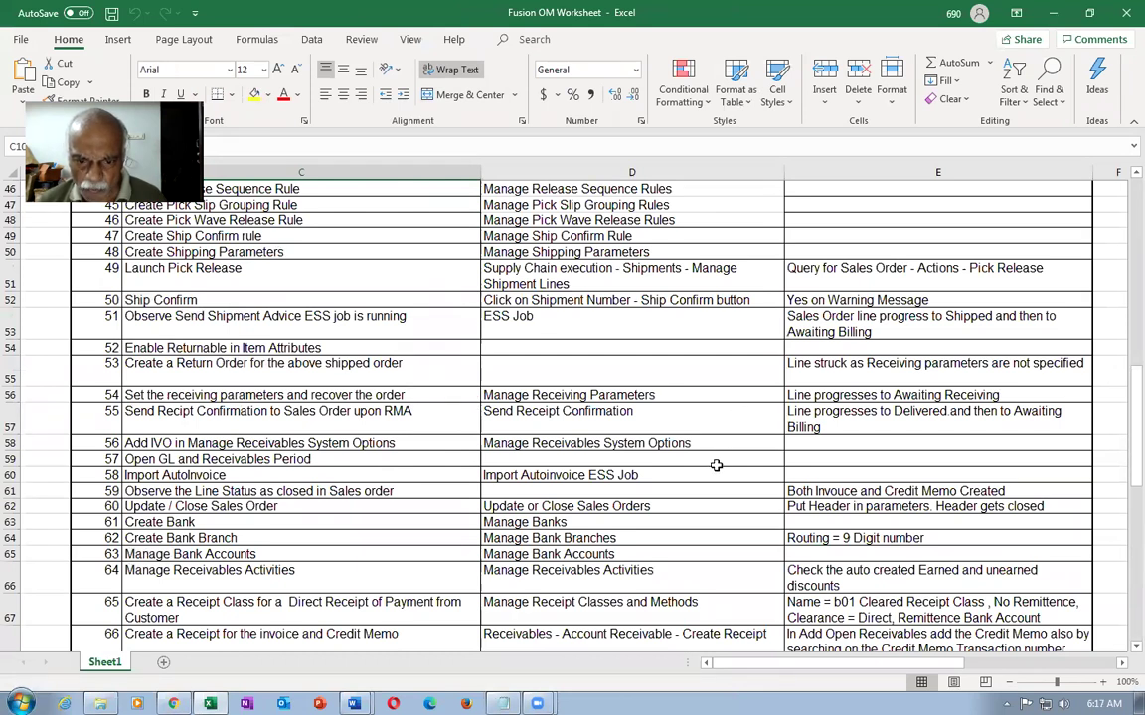
{"action": "left_click", "coordinate": [528, 476]}
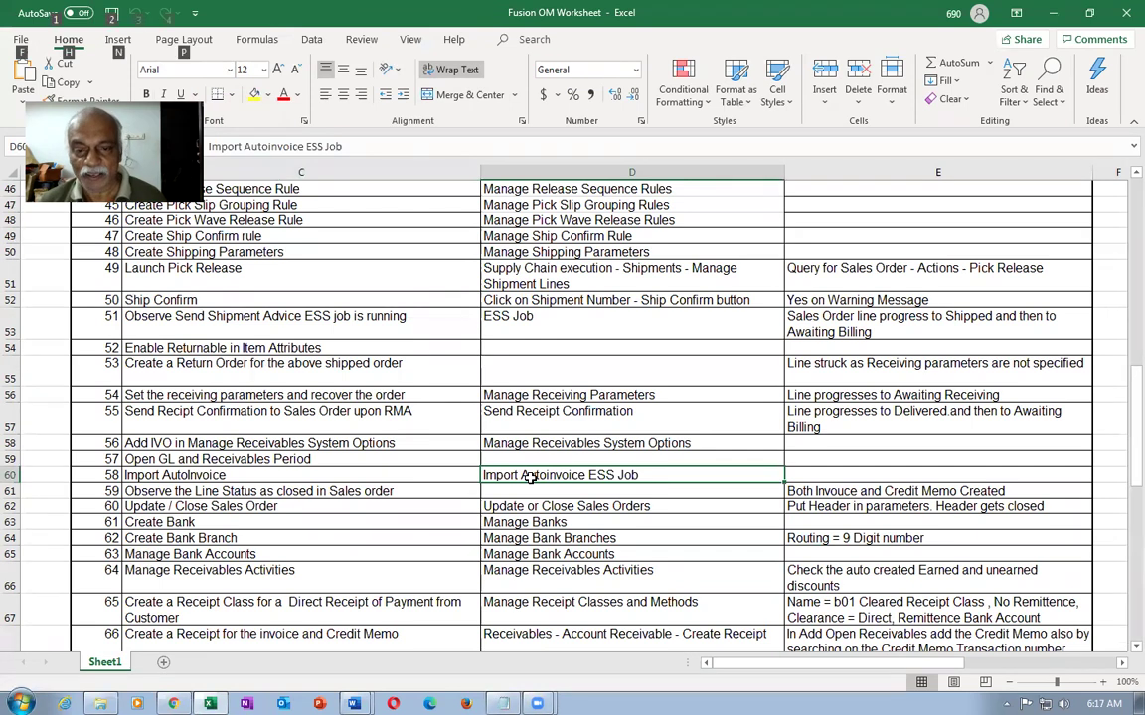
Step: Back in Oracle's Schedule New Process dialog, replace the job with Import AutoInvoice and open its process details
{"action": "key", "text": "alt+Tab"}
{"action": "key", "text": "alt+Tab"}
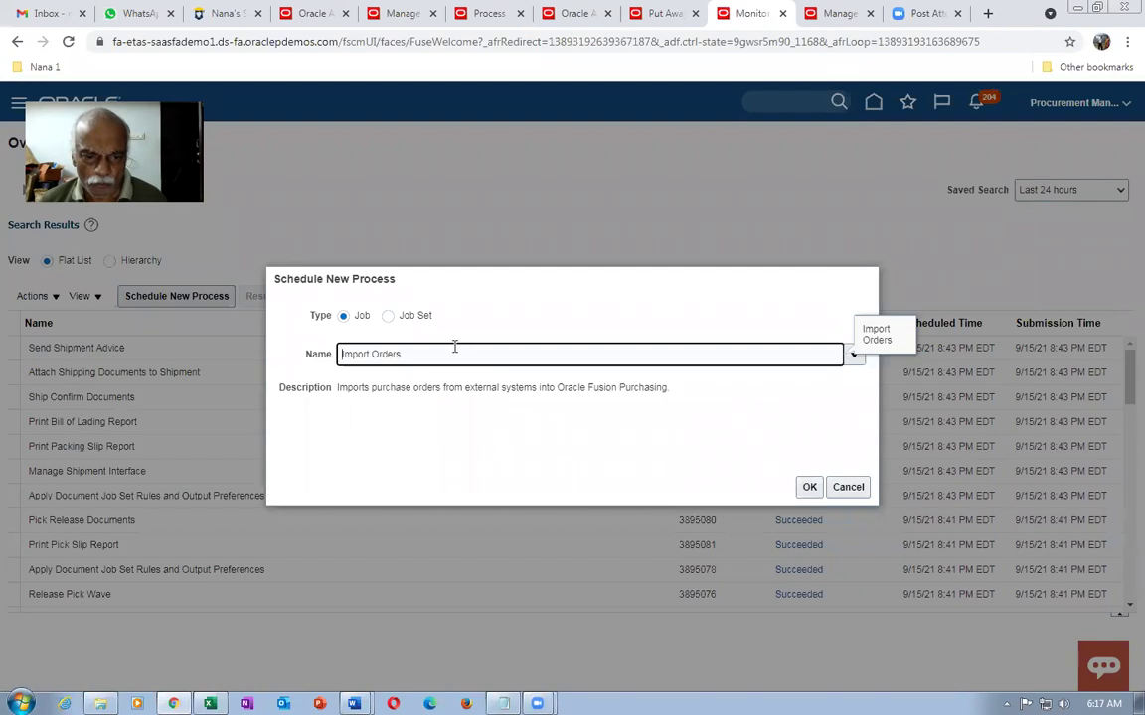
{"action": "key", "text": "BackSpace"}
{"action": "key", "text": "BackSpace"}
{"action": "key", "text": "BackSpace"}
{"action": "key", "text": "BackSpace"}
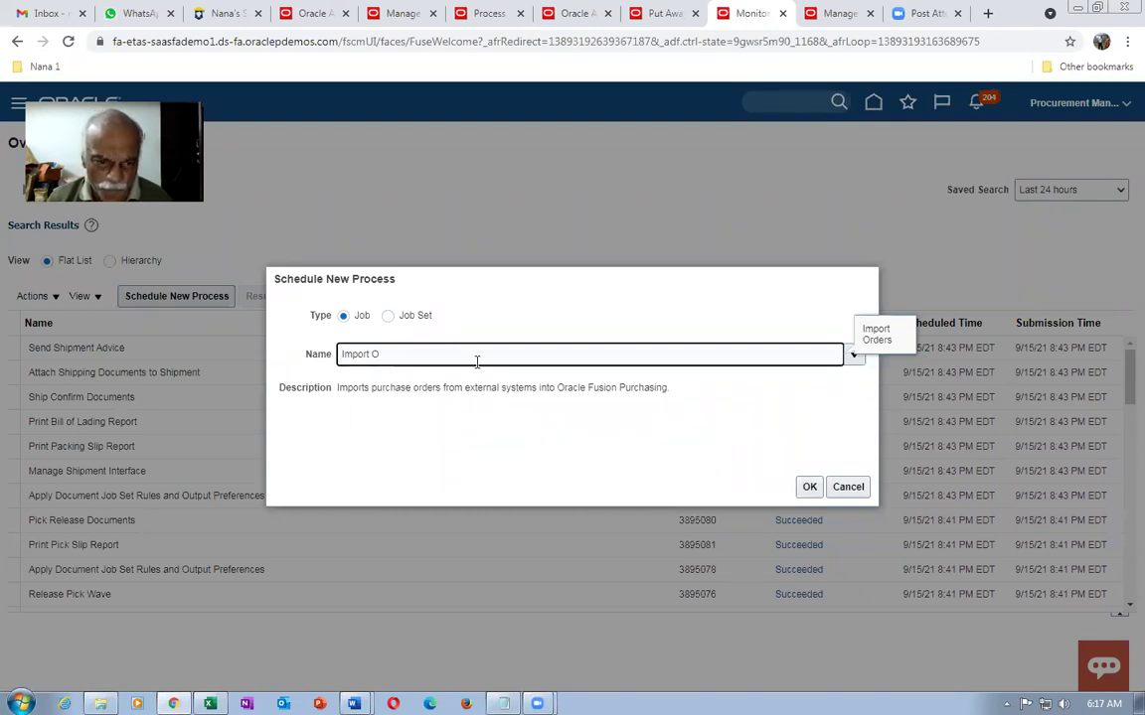
{"action": "key", "text": "BackSpace"}
{"action": "type", "text": "autoinvoice"}
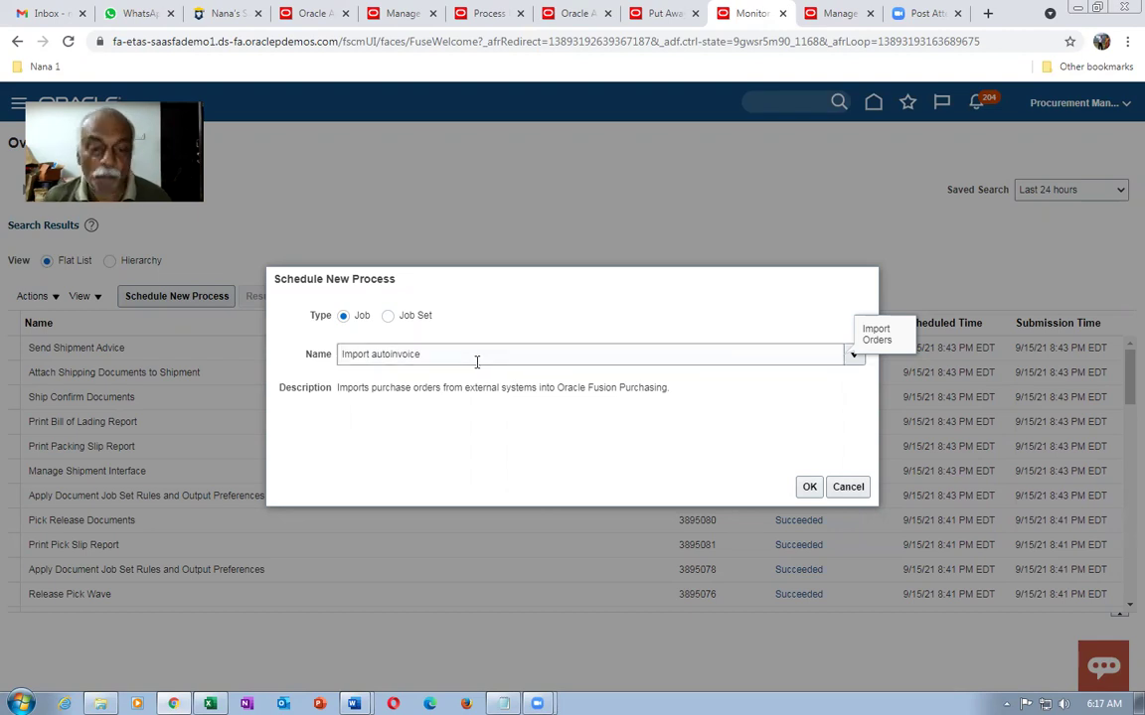
{"action": "key", "text": "Tab"}
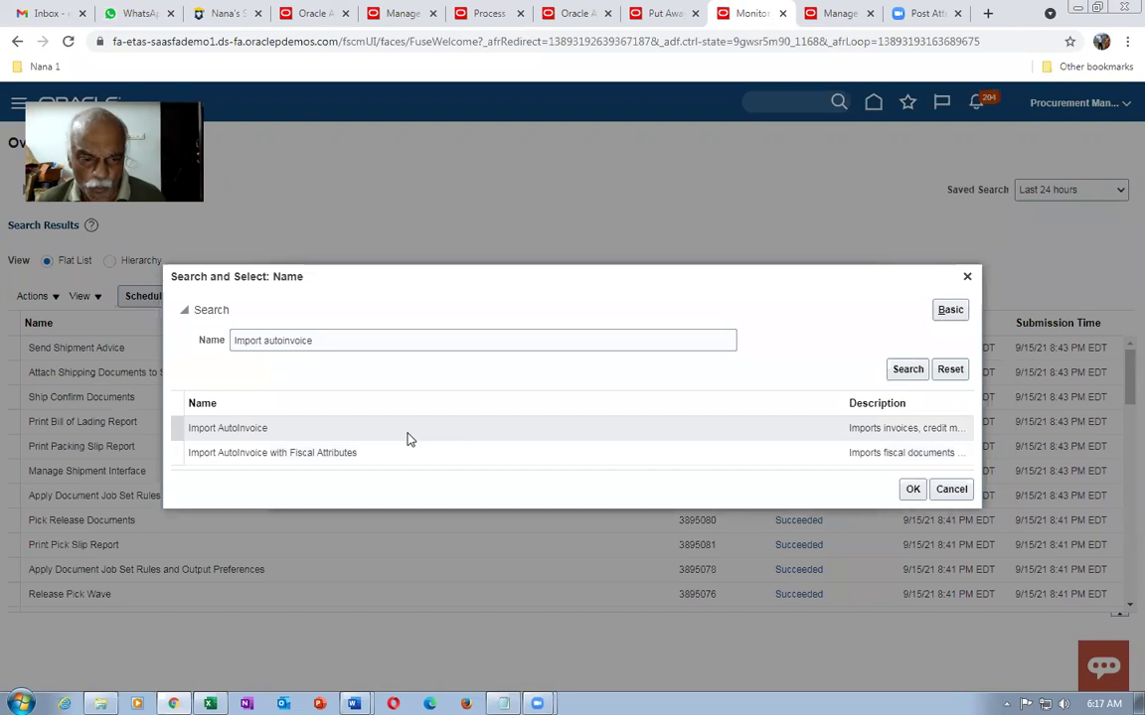
{"action": "left_click", "coordinate": [408, 429]}
{"action": "left_click", "coordinate": [910, 489]}
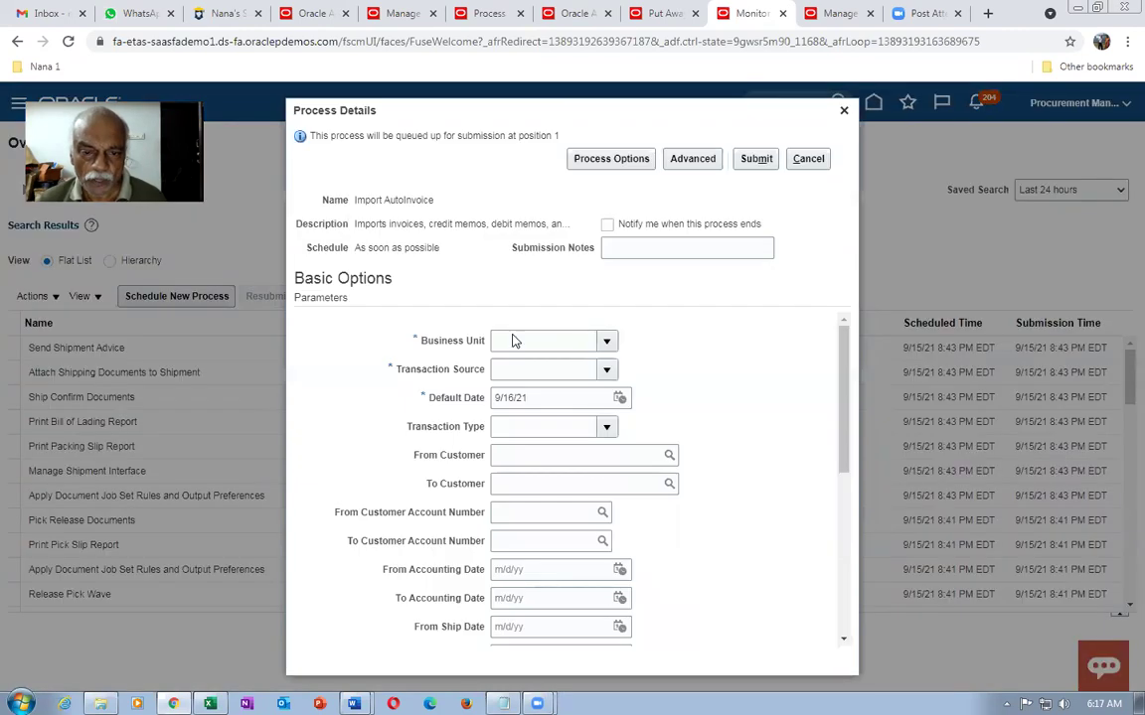
Step: Set the Import AutoInvoice business unit to US1 Business Unit and the transaction source to Distributed Order Orchestration
{"action": "left_click", "coordinate": [511, 345]}
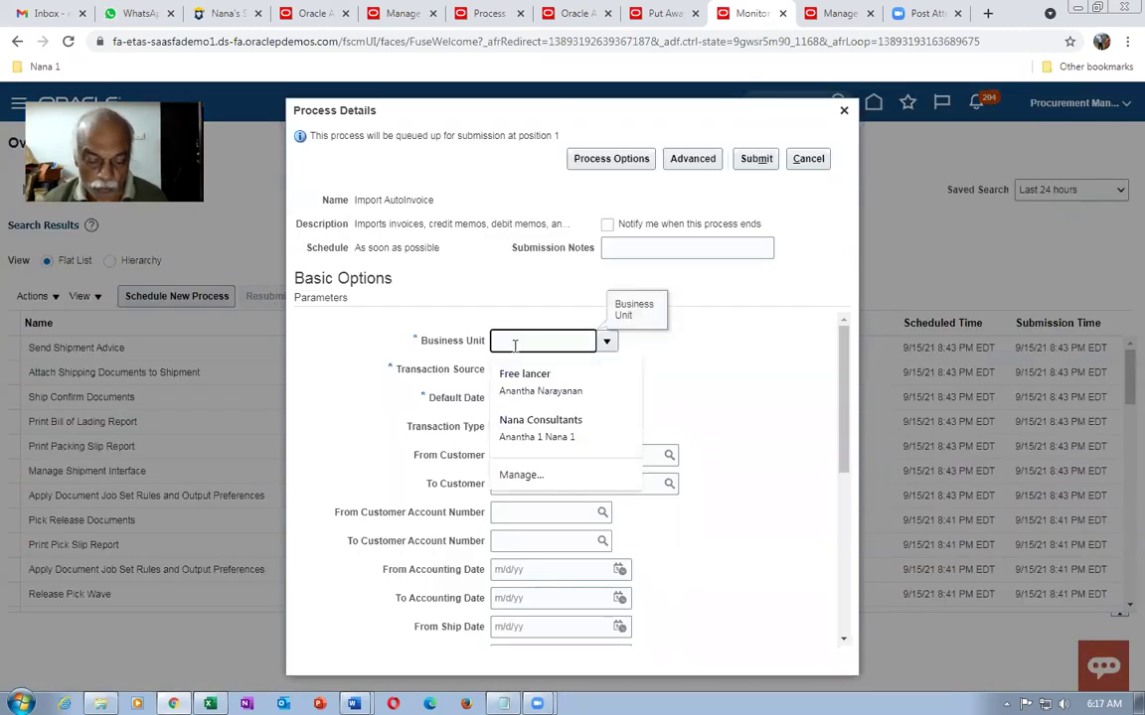
{"action": "type", "text": "US1"}
{"action": "key", "text": "Tab"}
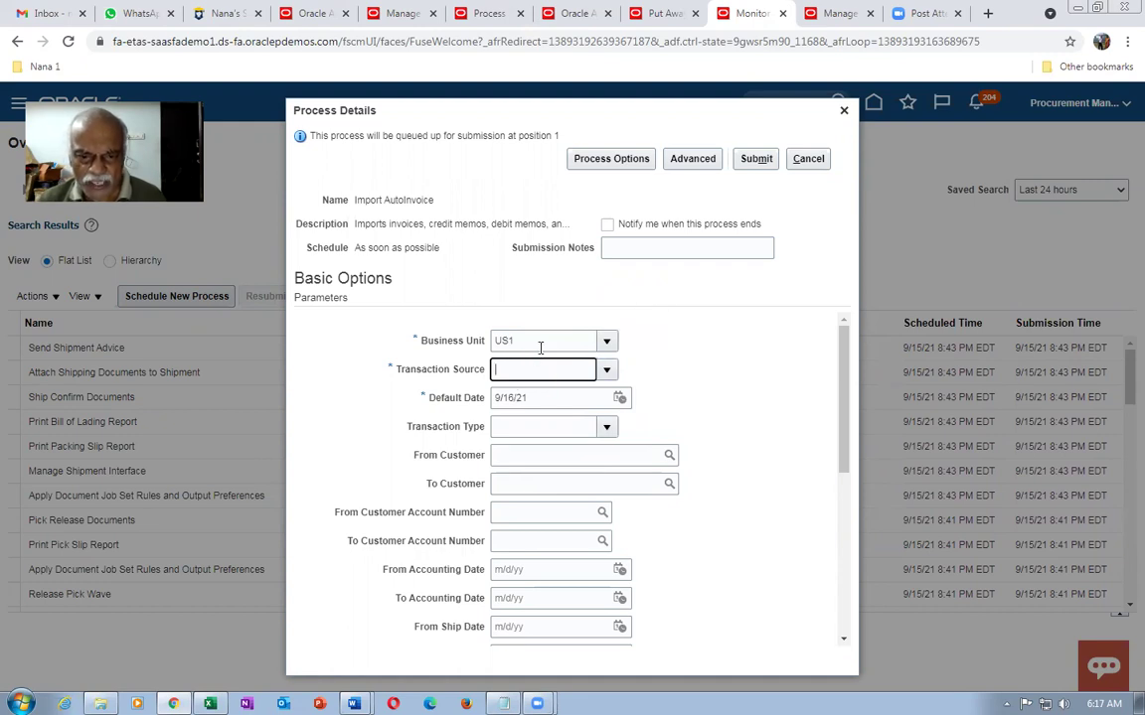
{"action": "key", "text": "ctrl+v"}
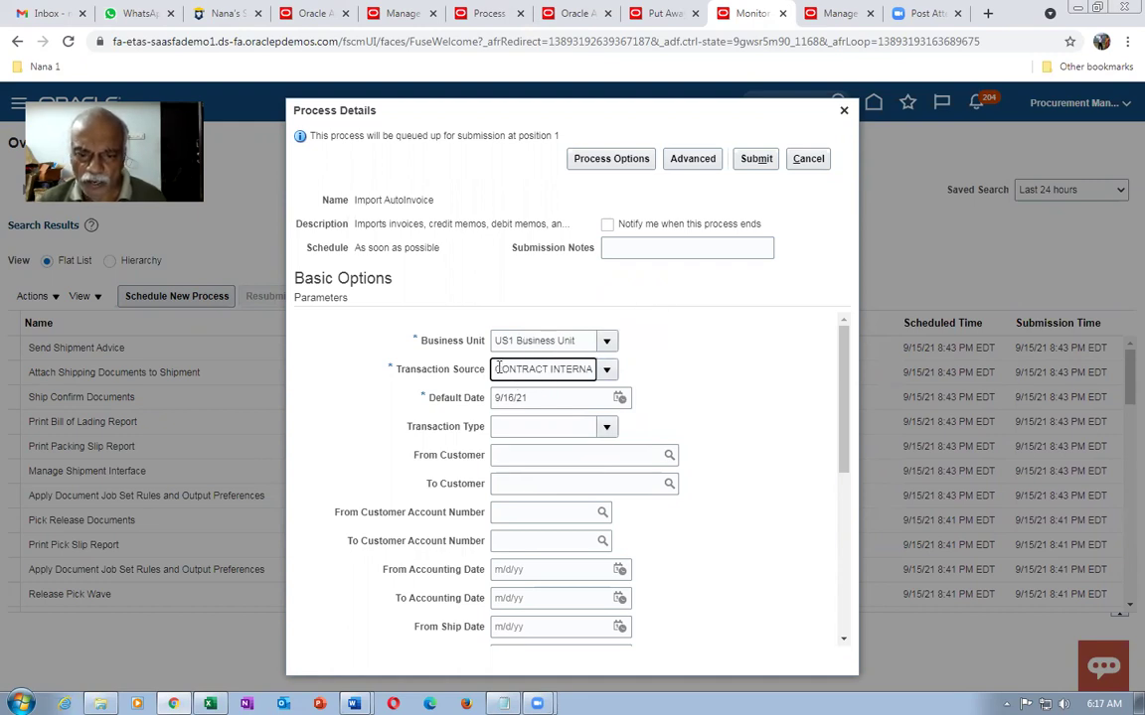
{"action": "left_click", "coordinate": [628, 368]}
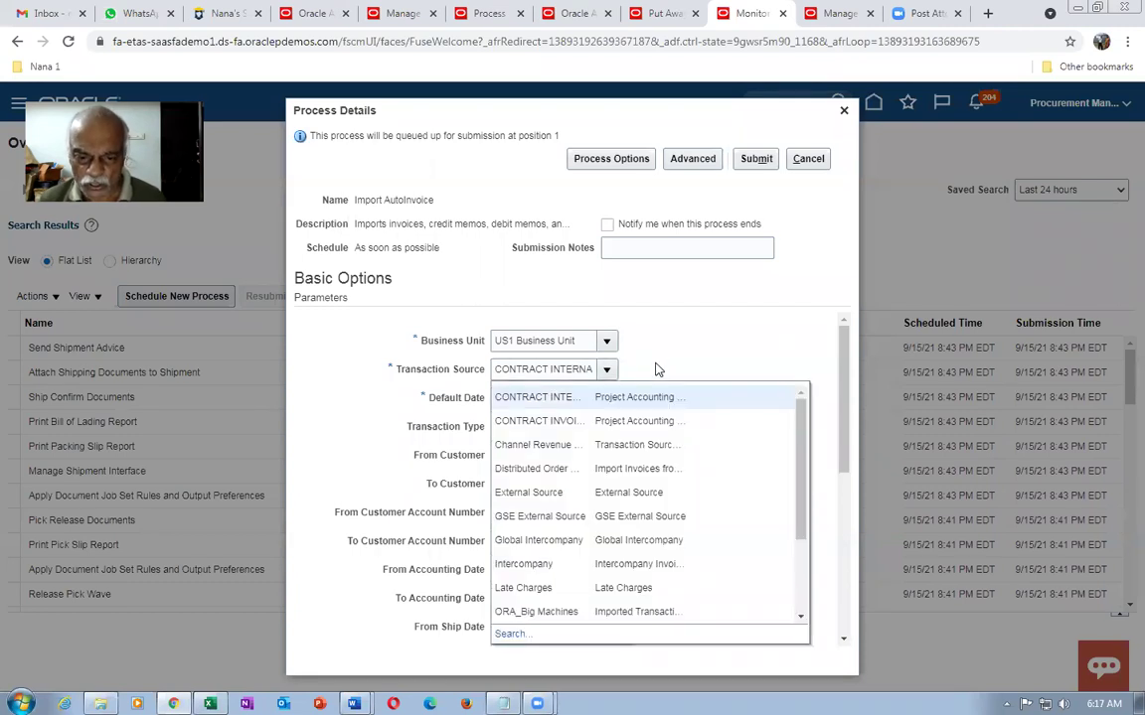
{"action": "key", "text": "Escape"}
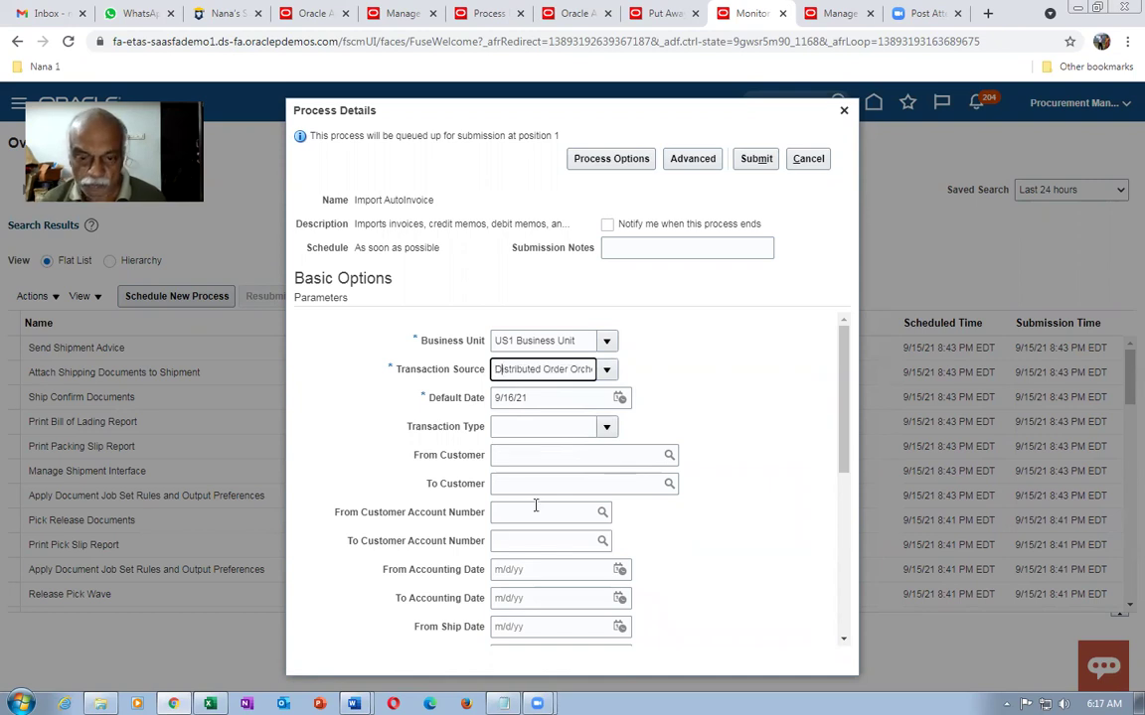
{"action": "key", "text": "End"}
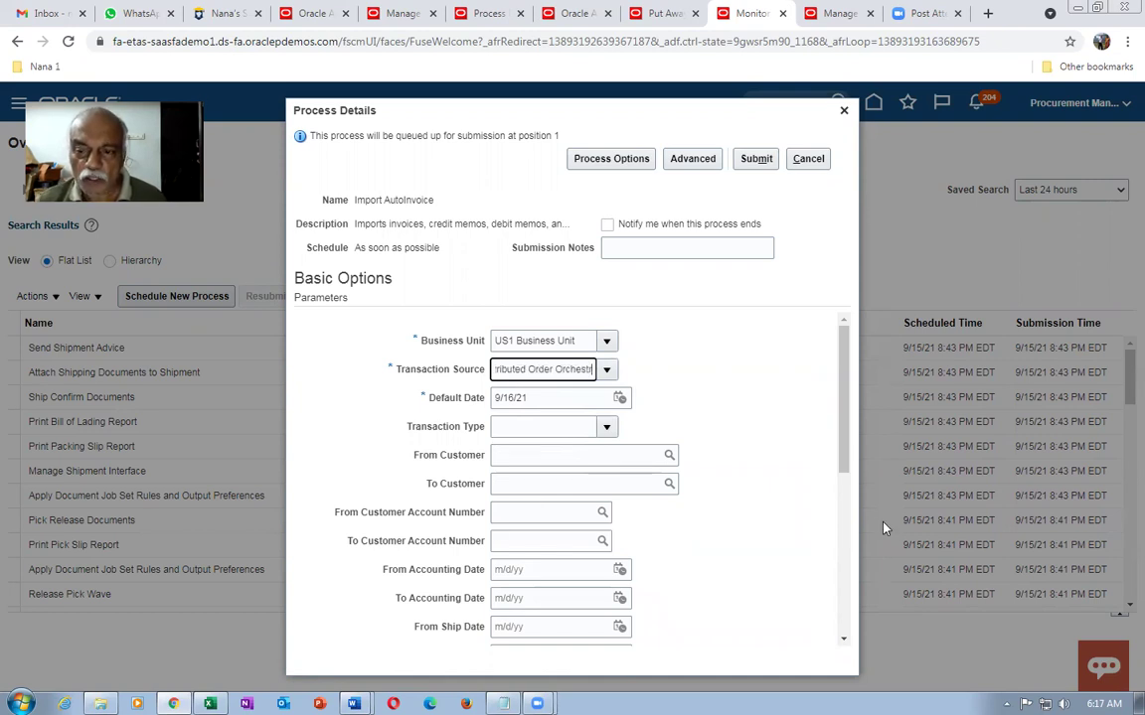
Step: Look up the sales order number in Notepad and enter it as both From and To Sales Order Number
{"action": "left_click_drag", "start_coordinate": [844, 455], "coordinate": [860, 542]}
{"action": "left_click", "coordinate": [543, 531]}
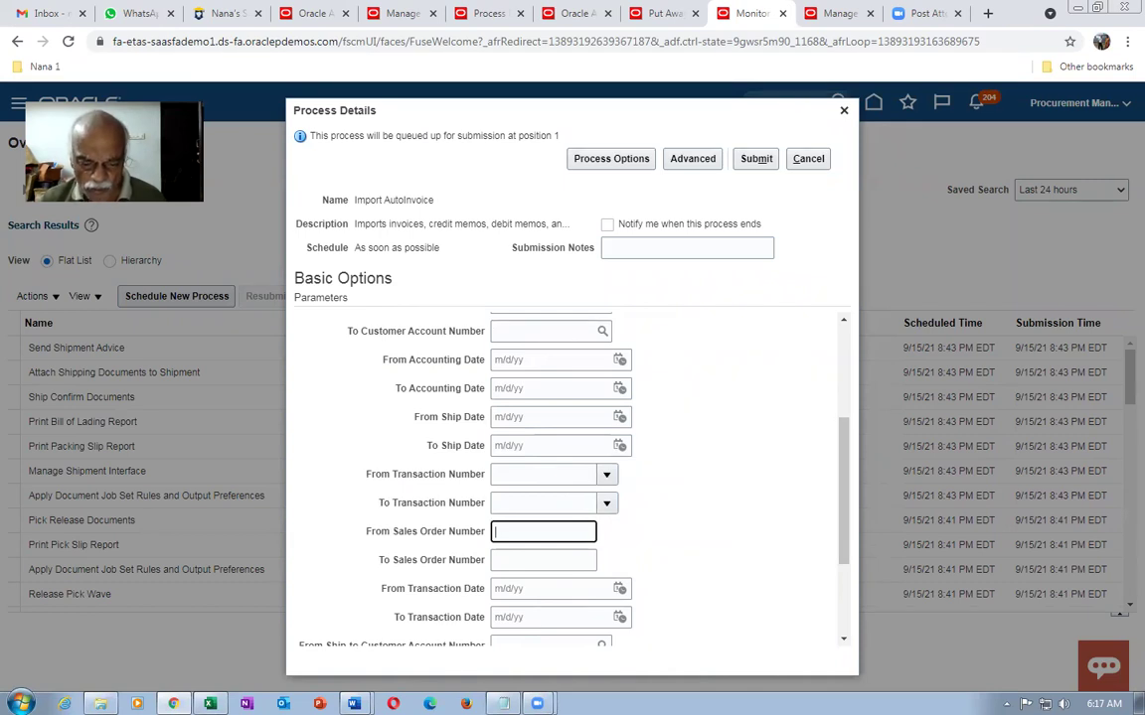
{"action": "key", "text": "alt+Tab"}
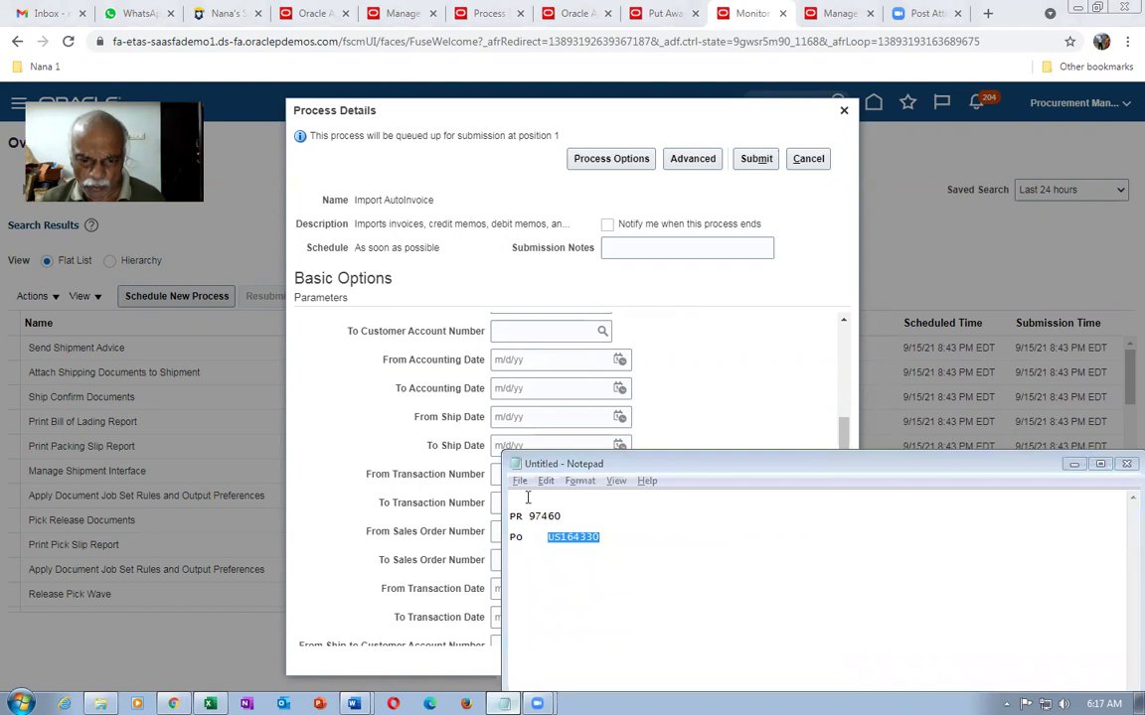
{"action": "type", "text": "974"}
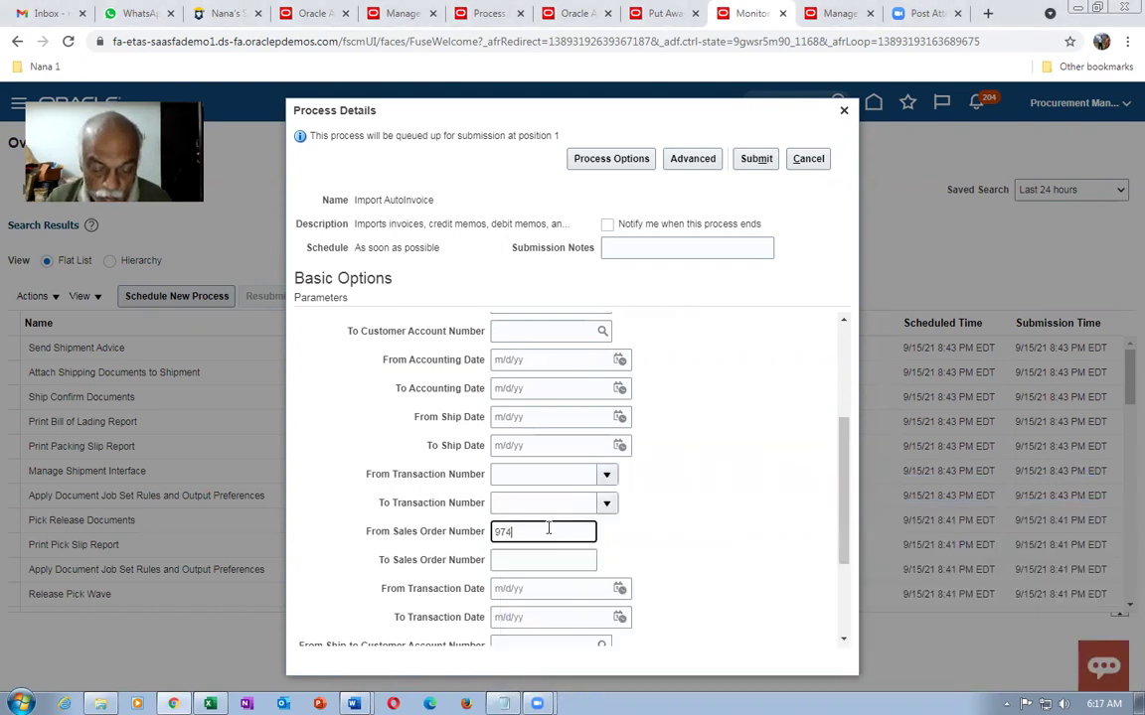
{"action": "key", "text": "Tab"}
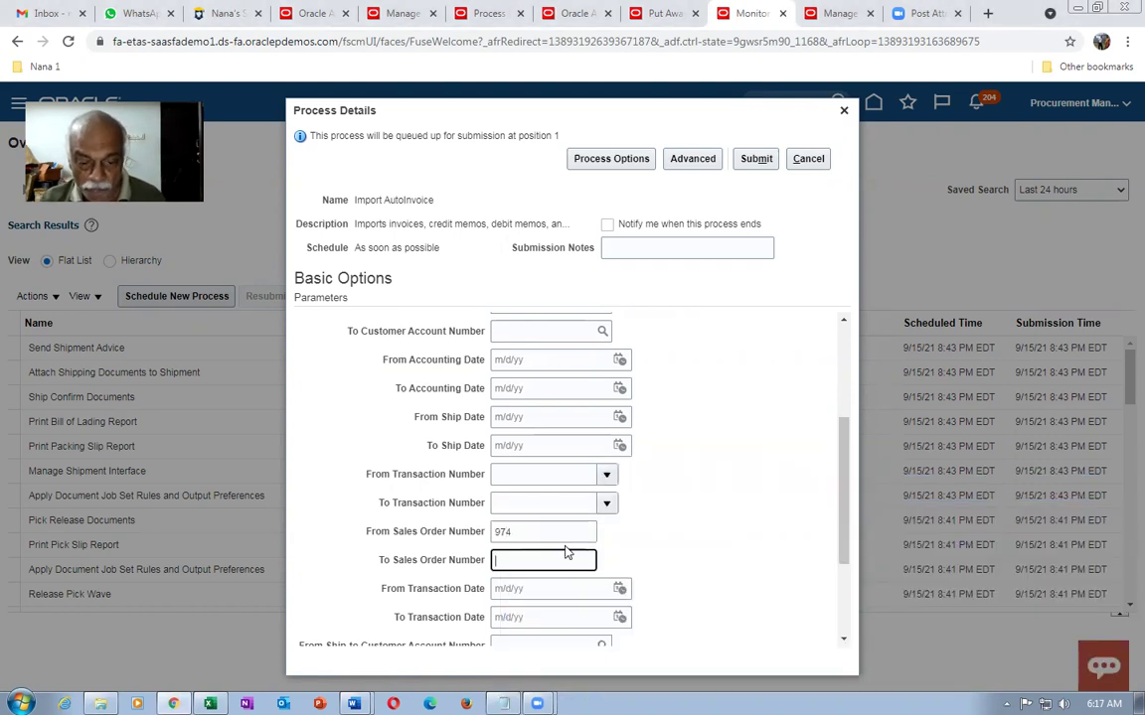
{"action": "type", "text": "974"}
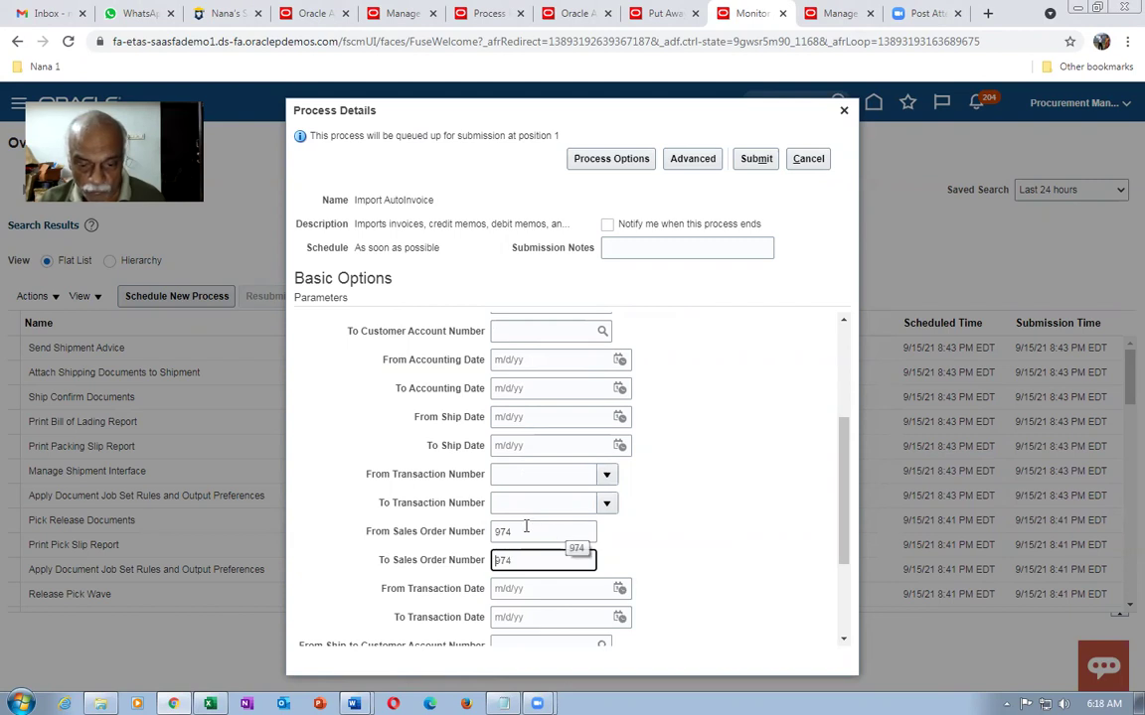
{"action": "left_click", "coordinate": [531, 526]}
{"action": "type", "text": "60"}
{"action": "key", "text": "Tab"}
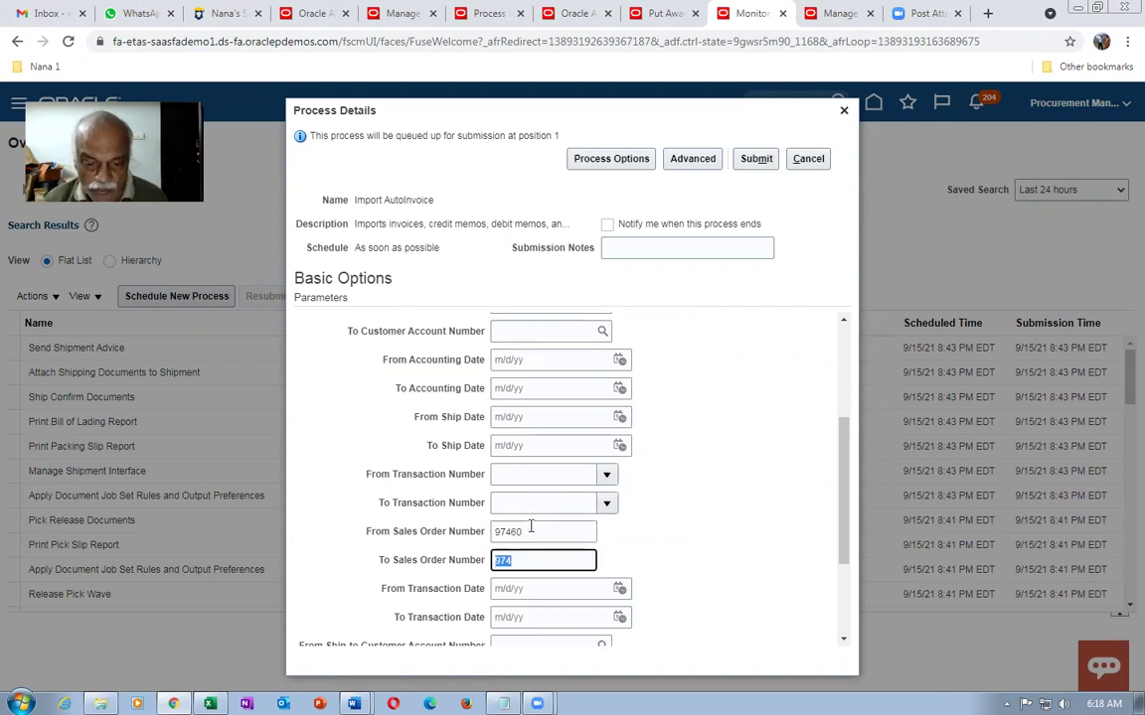
{"action": "type", "text": "974"}
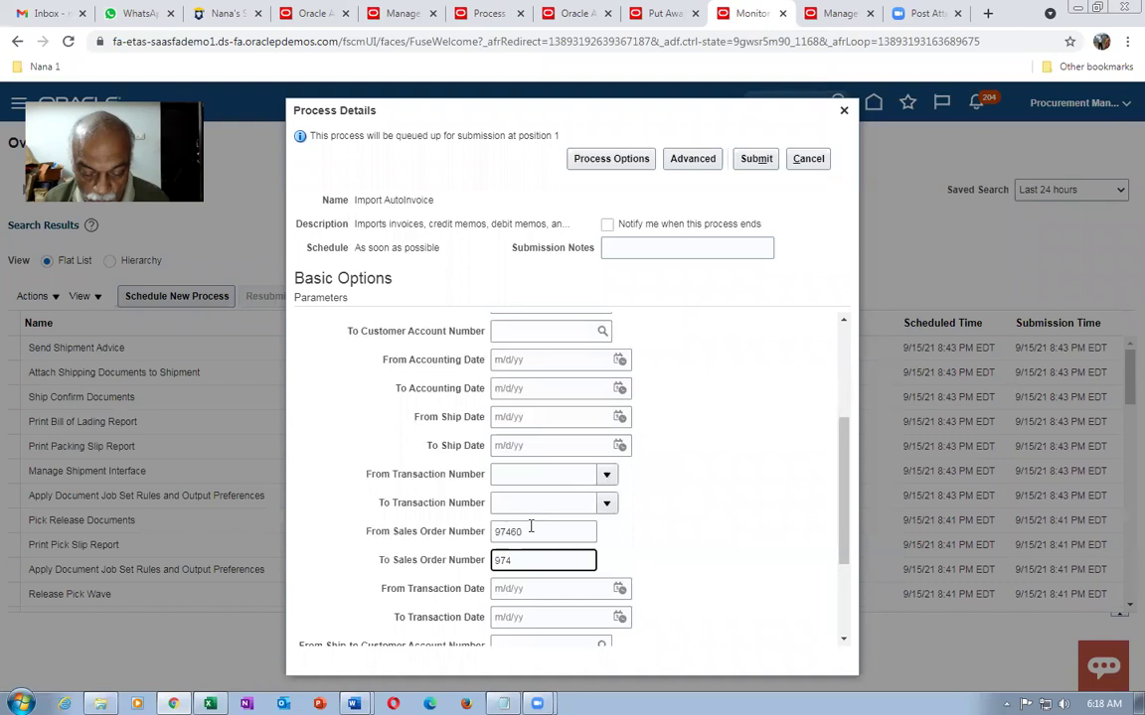
{"action": "type", "text": "60"}
{"action": "key", "text": "Tab"}
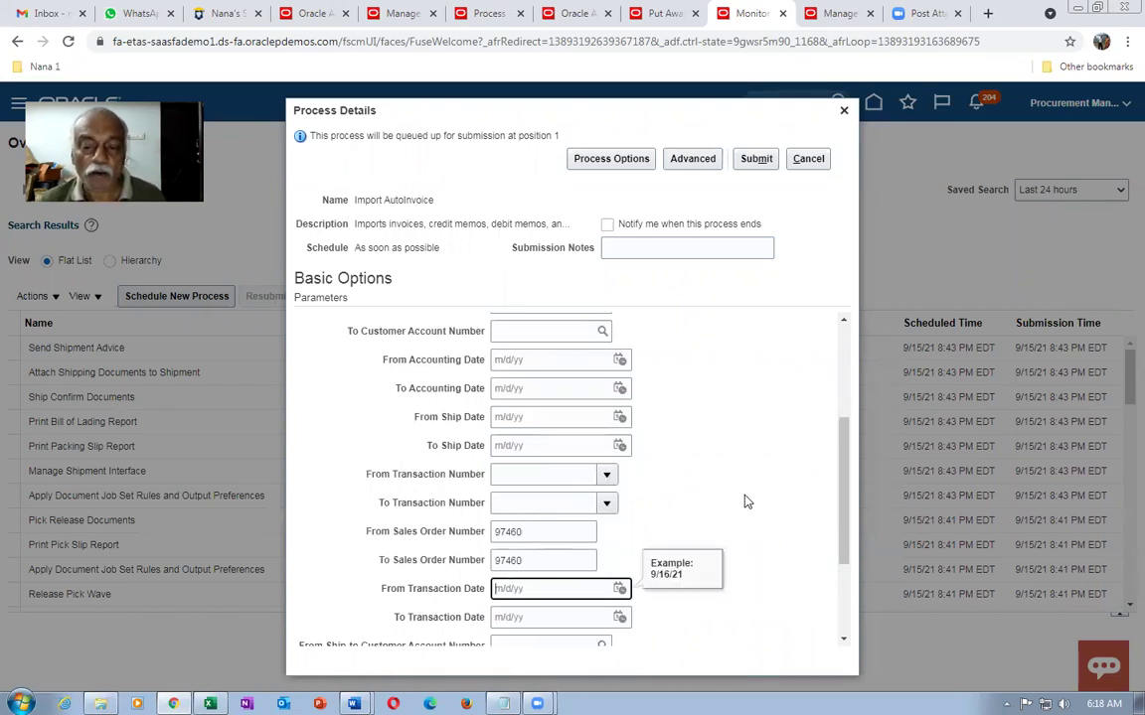
Step: Review the Import AutoInvoice parameters, submit the process, and acknowledge the confirmation
{"action": "left_click_drag", "start_coordinate": [850, 502], "coordinate": [880, 379]}
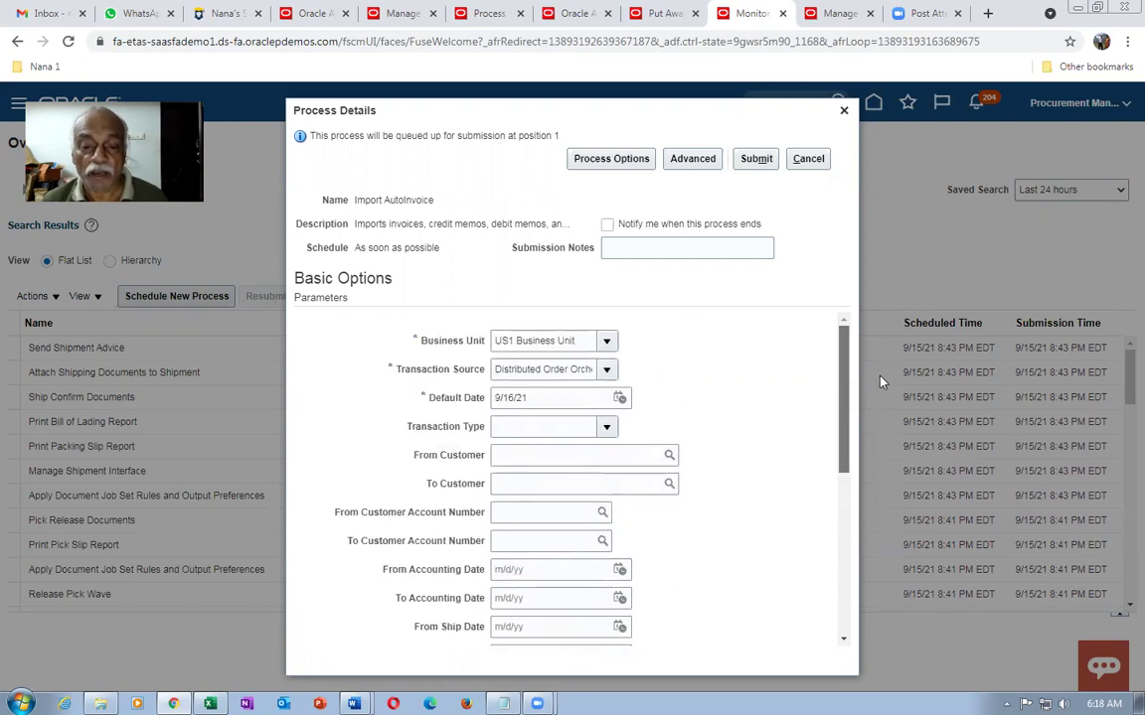
{"action": "left_click", "coordinate": [758, 161]}
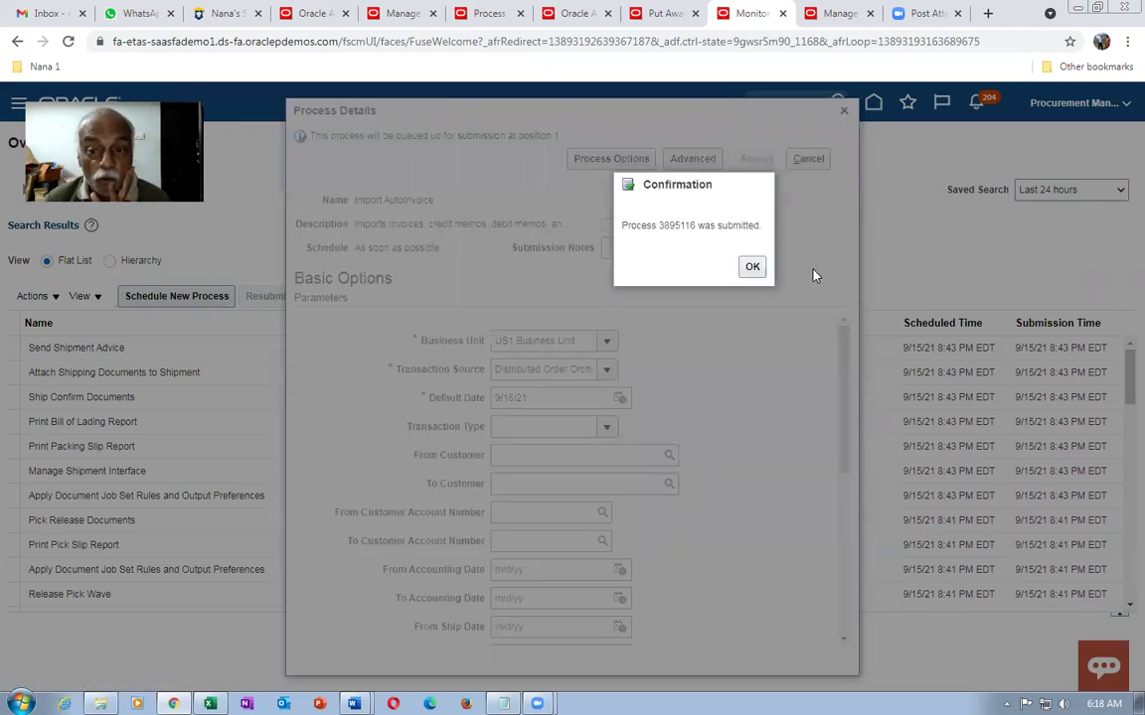
{"action": "left_click", "coordinate": [753, 269]}
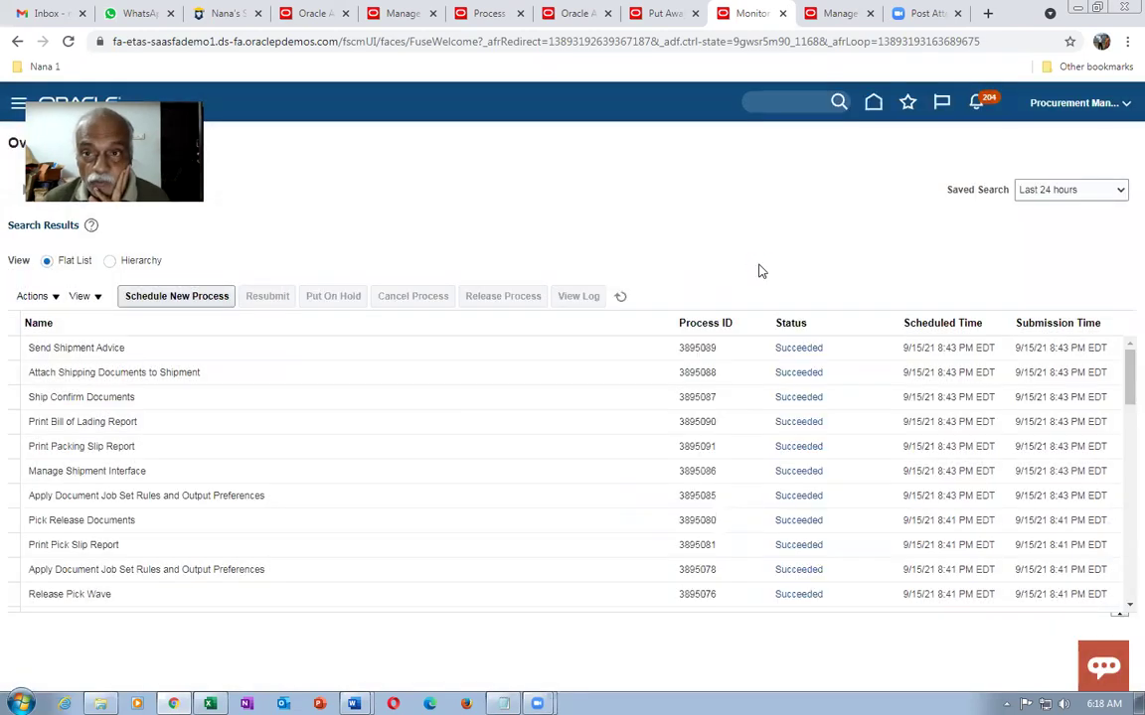
Step: Leave the shipment lines page without saving, return to the home page, and open Period Close under General Accounting
{"action": "left_click", "coordinate": [840, 13]}
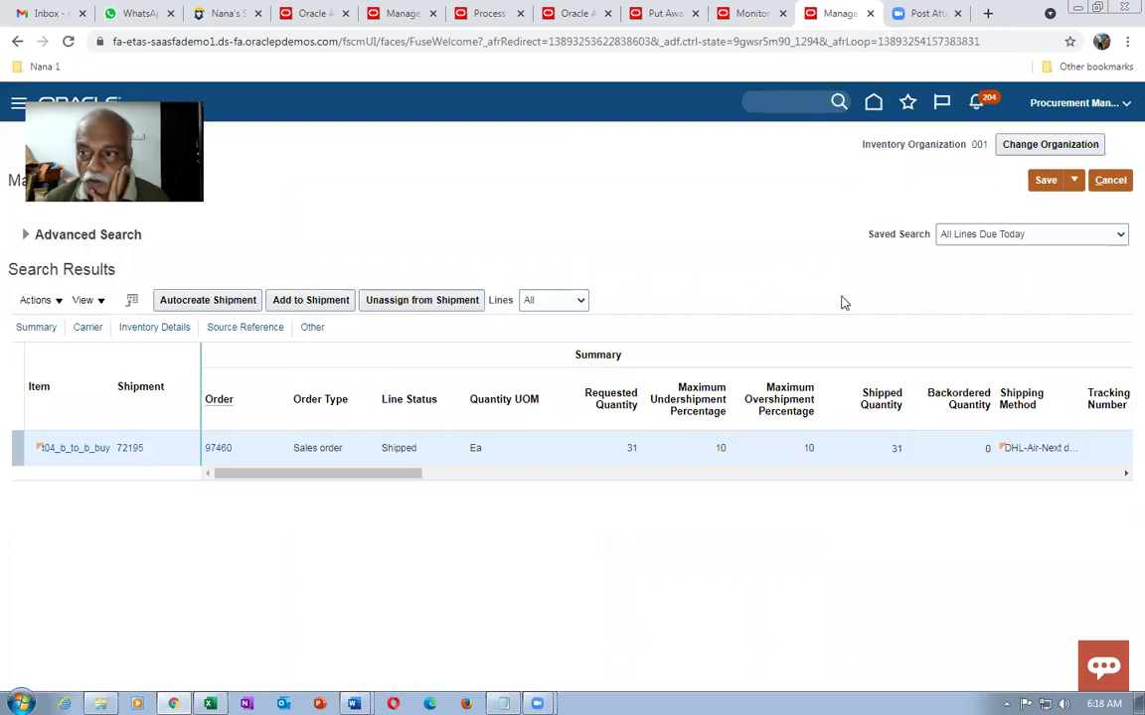
{"action": "left_click", "coordinate": [1110, 180]}
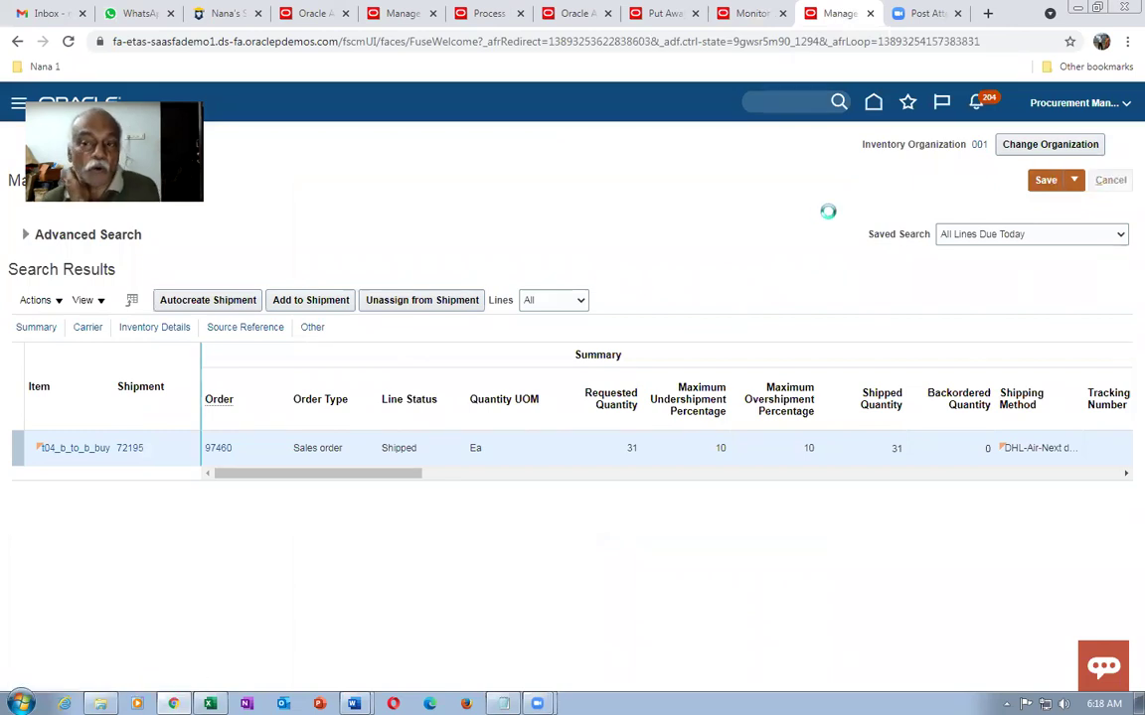
{"action": "left_click", "coordinate": [861, 106]}
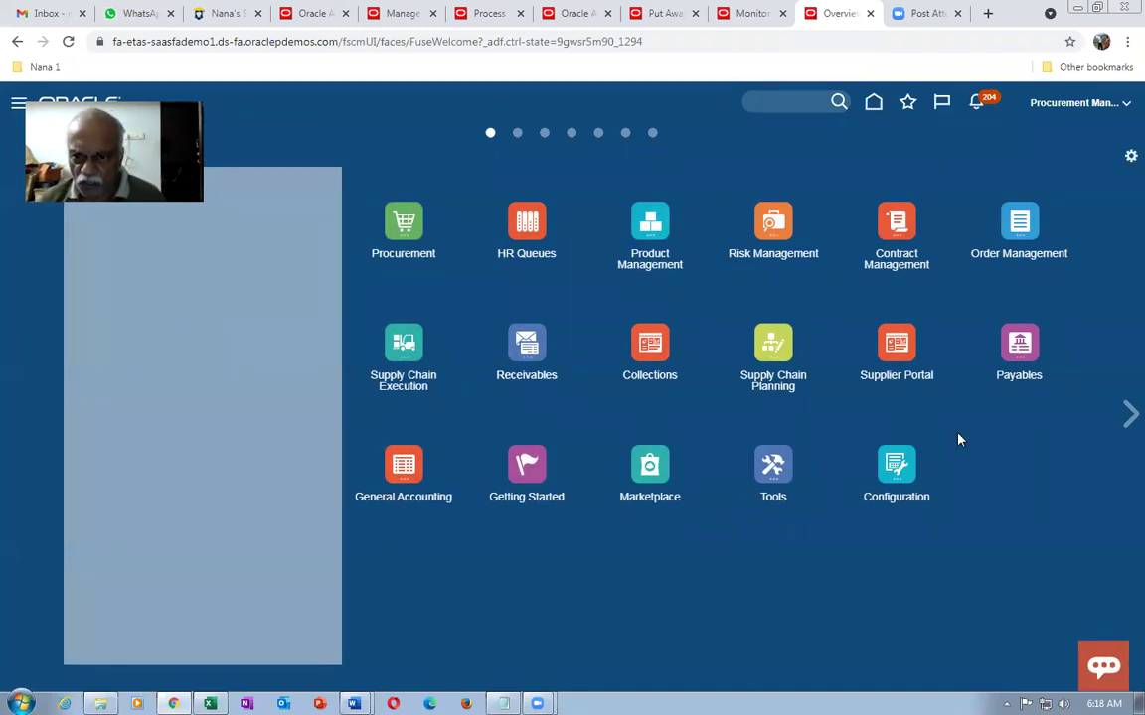
{"action": "left_click", "coordinate": [404, 475]}
{"action": "left_click", "coordinate": [634, 577]}
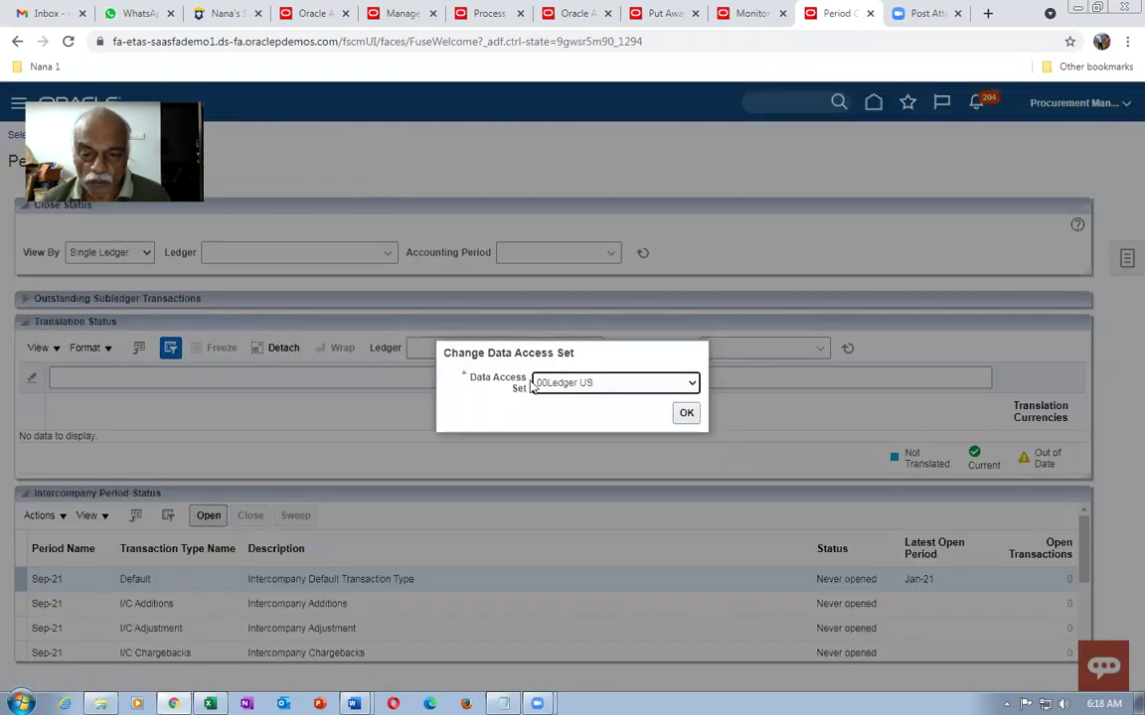
Step: Try to change the data access set to US Primary Ledger
{"action": "left_click", "coordinate": [686, 383]}
{"action": "left_click_drag", "start_coordinate": [692, 407], "coordinate": [675, 628]}
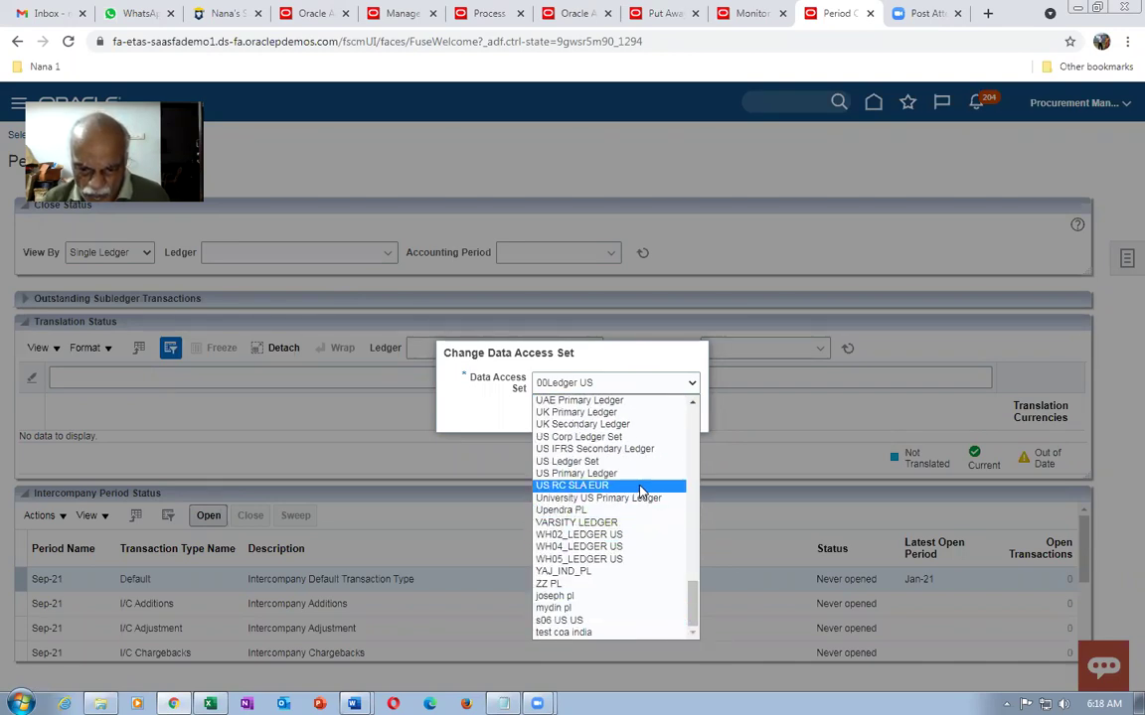
{"action": "mouse_move", "coordinate": [693, 596]}
{"action": "left_mouse_down"}
{"action": "mouse_move", "coordinate": [692, 584]}
{"action": "mouse_move", "coordinate": [692, 601]}
{"action": "left_mouse_up"}
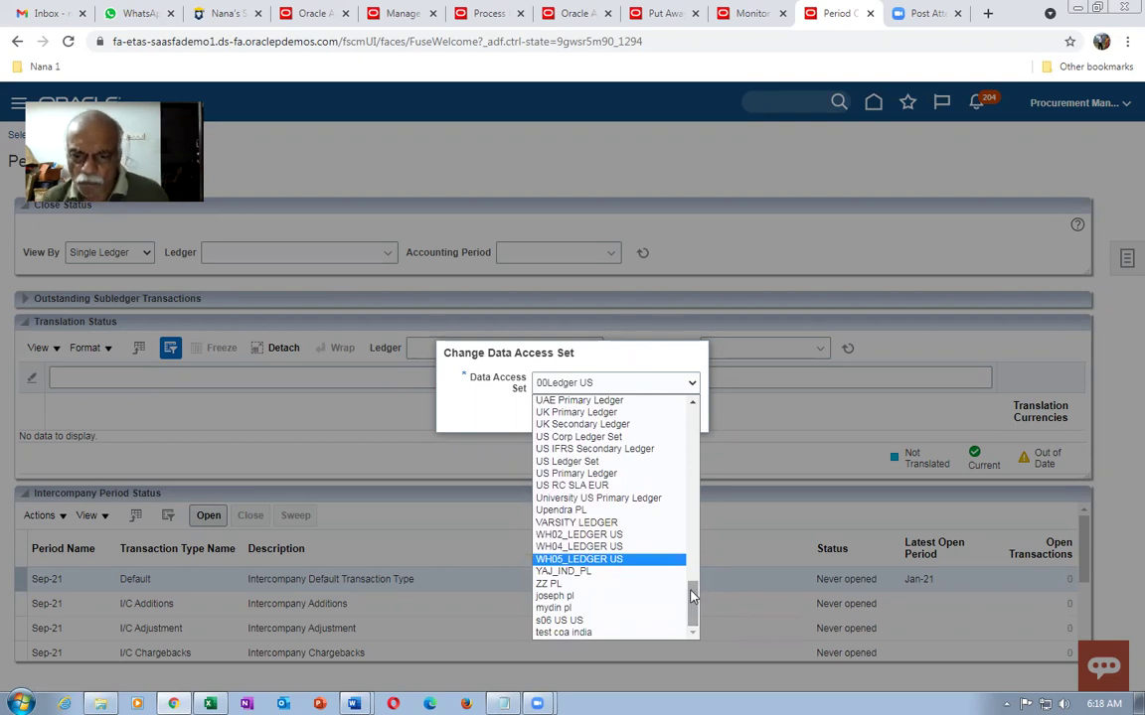
{"action": "left_click", "coordinate": [604, 473]}
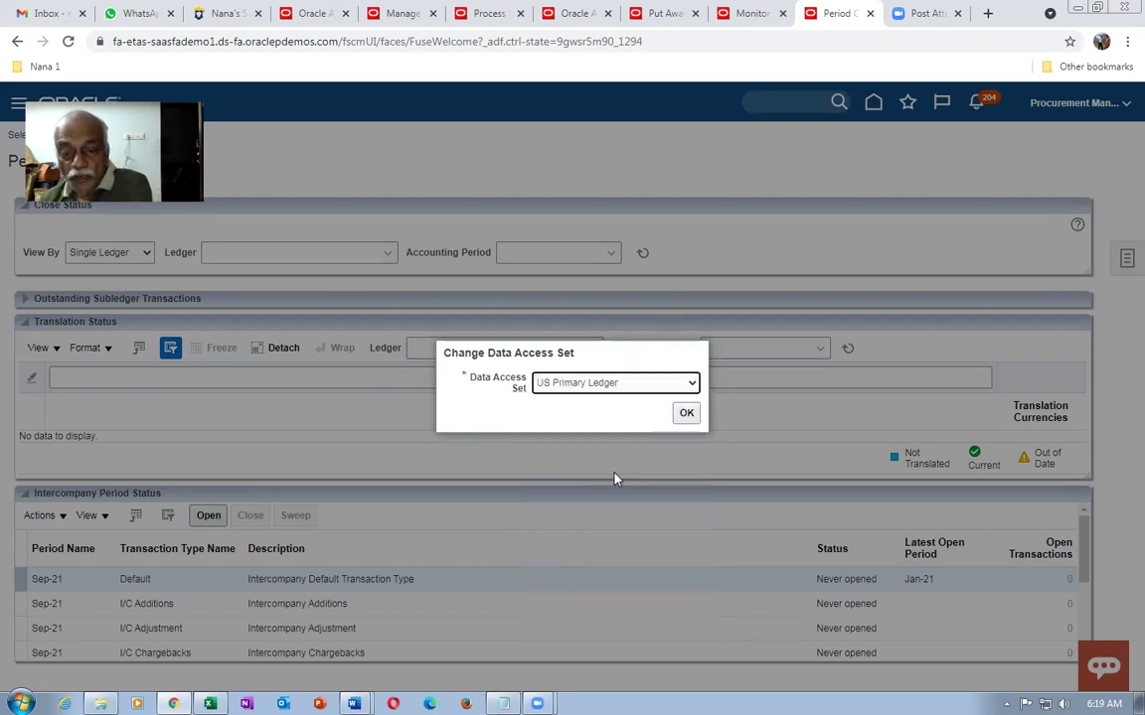
{"action": "left_click", "coordinate": [686, 416]}
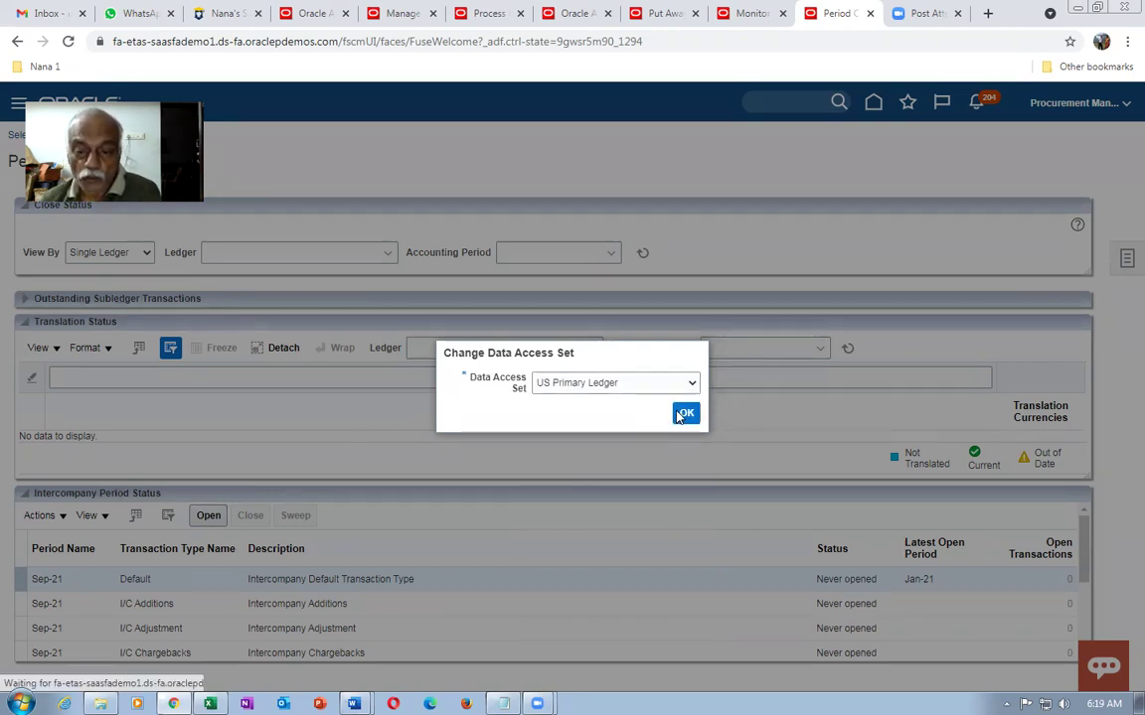
{"action": "left_click", "coordinate": [684, 414]}
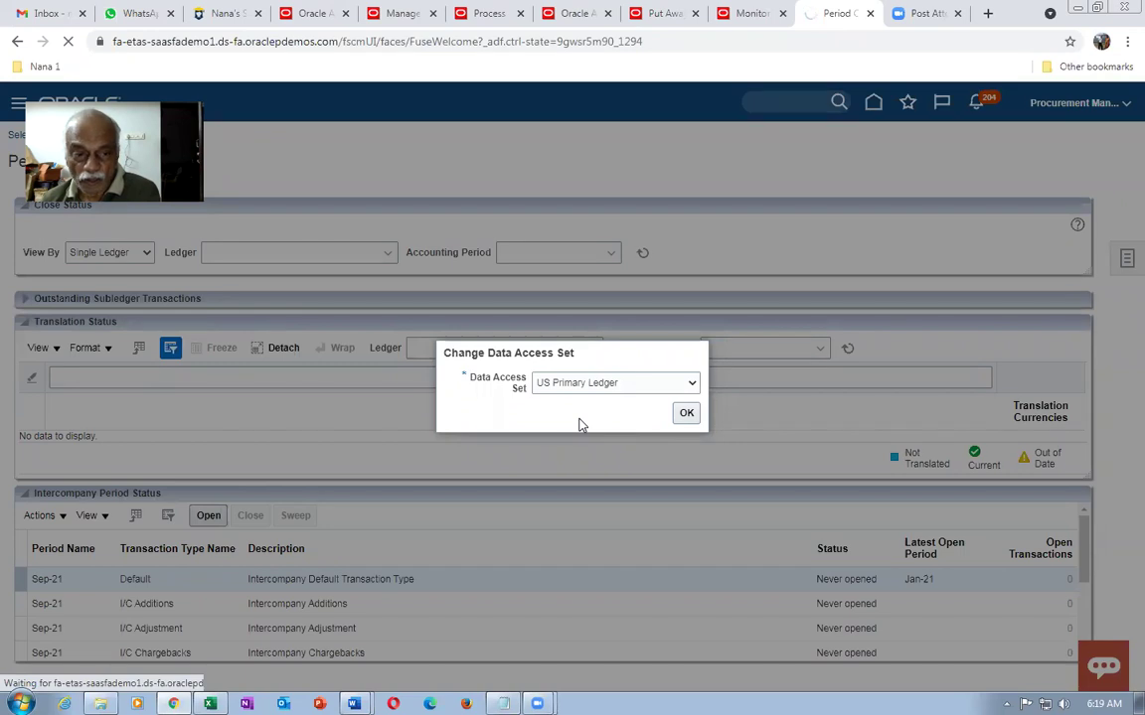
Step: Choose US Ledger Set as the data access set and confirm the selection
{"action": "left_click", "coordinate": [564, 391]}
{"action": "scroll", "coordinate": [616, 517], "scroll_direction": "up", "scroll_amount": 1}
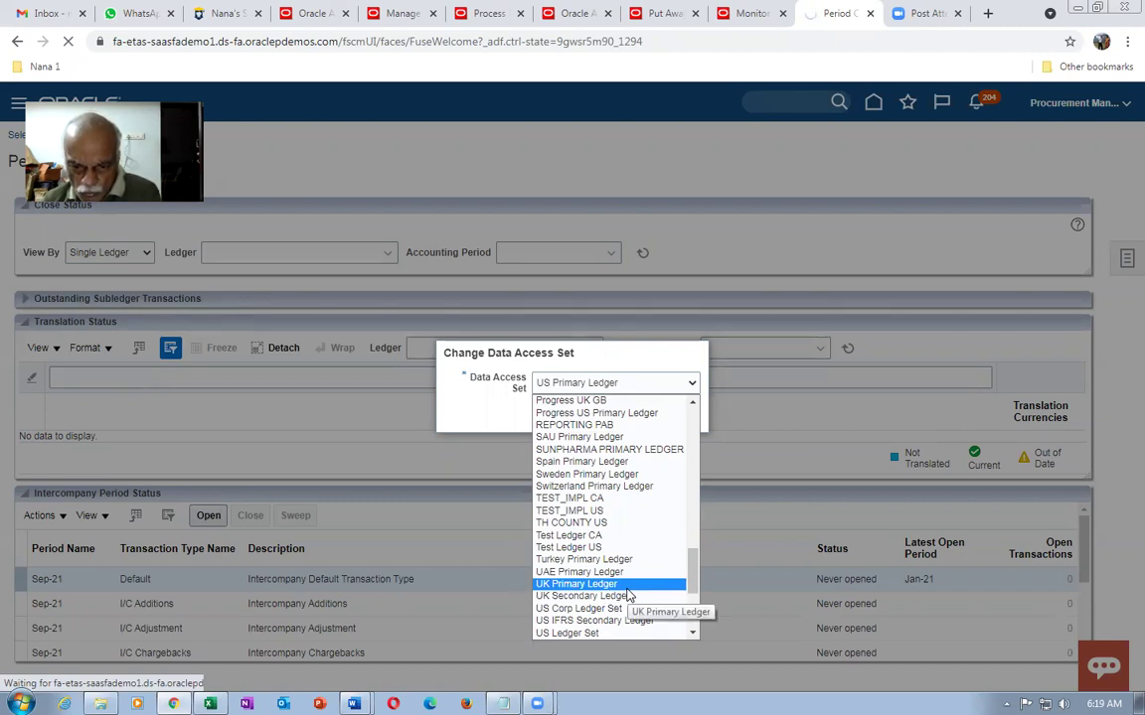
{"action": "scroll", "coordinate": [624, 526], "scroll_direction": "down", "scroll_amount": 2}
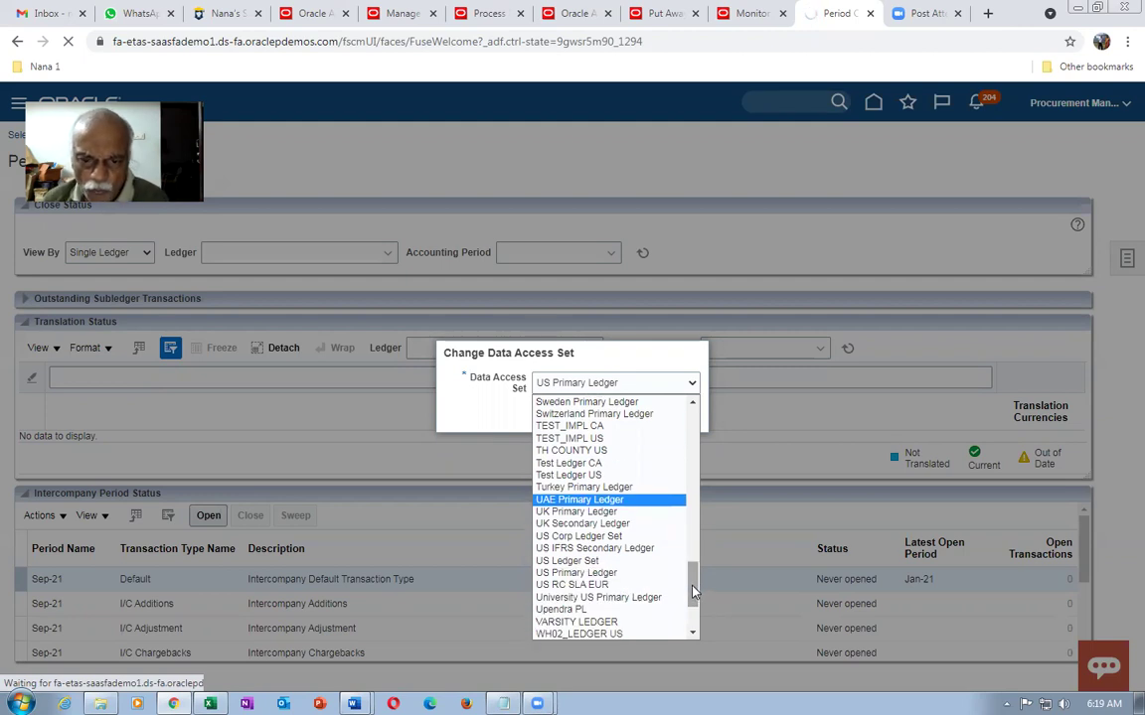
{"action": "left_click", "coordinate": [628, 562]}
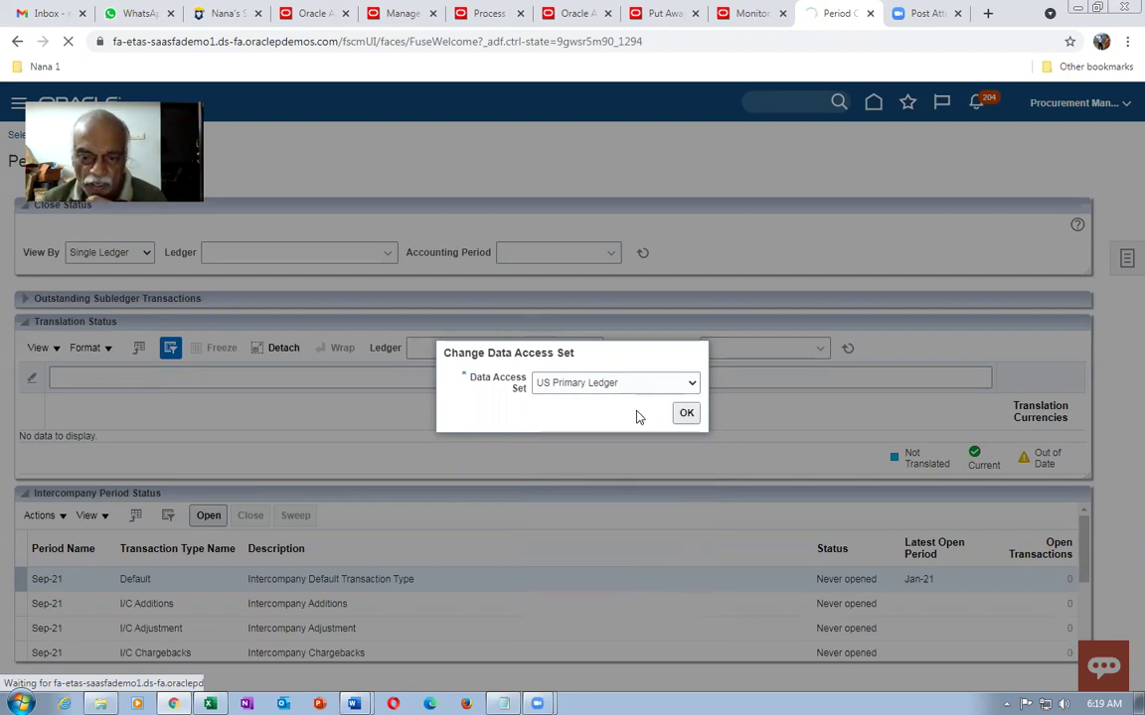
{"action": "left_click", "coordinate": [678, 416]}
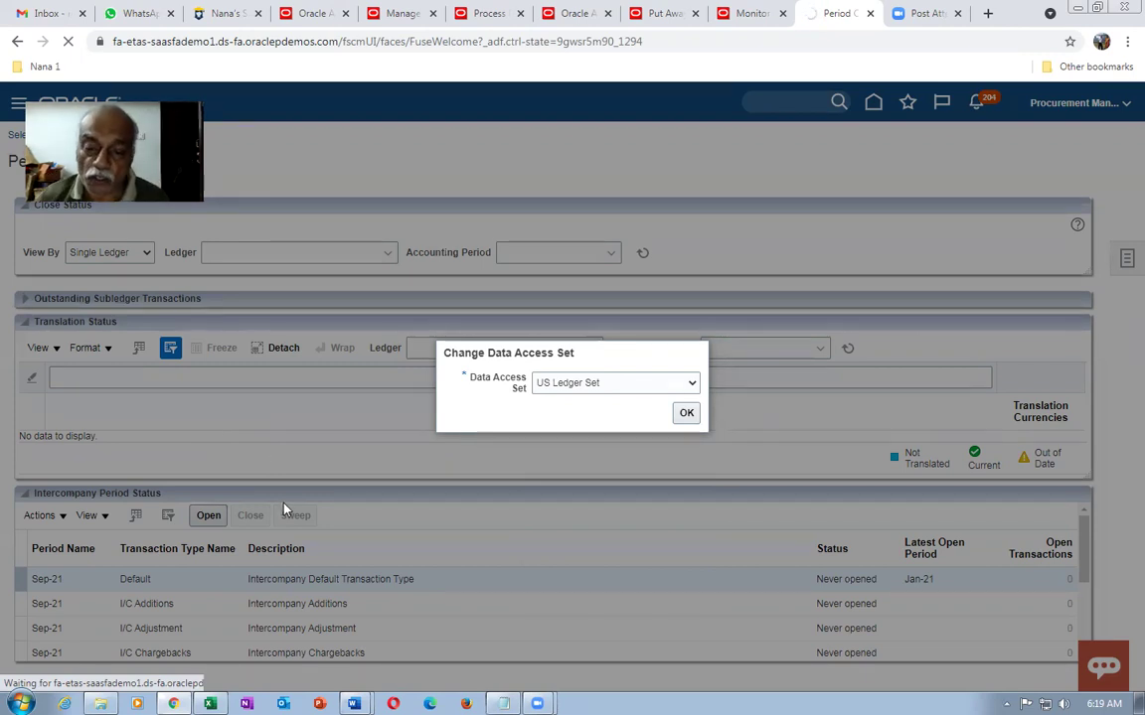
{"action": "left_click", "coordinate": [685, 413]}
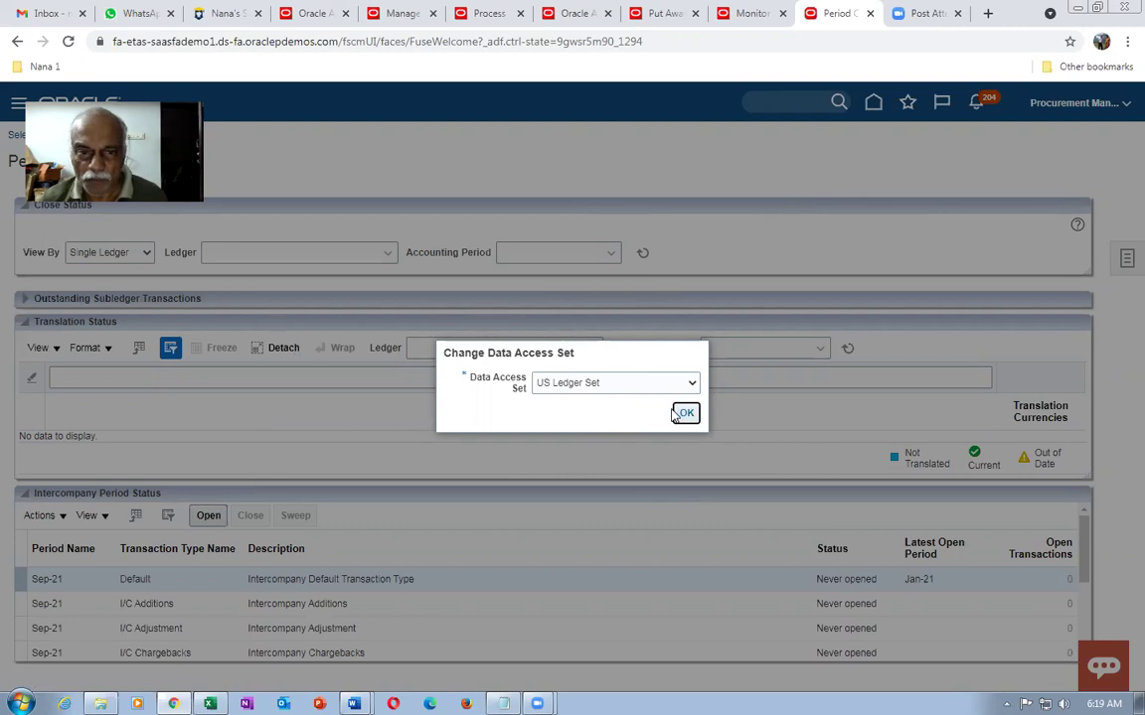
Step: Duplicate the Period Close page and trim its address to fa-etas-saasfademo1.ds-fa.oraclepdemos.com/ to load the application home page
{"action": "right_click", "coordinate": [838, 16]}
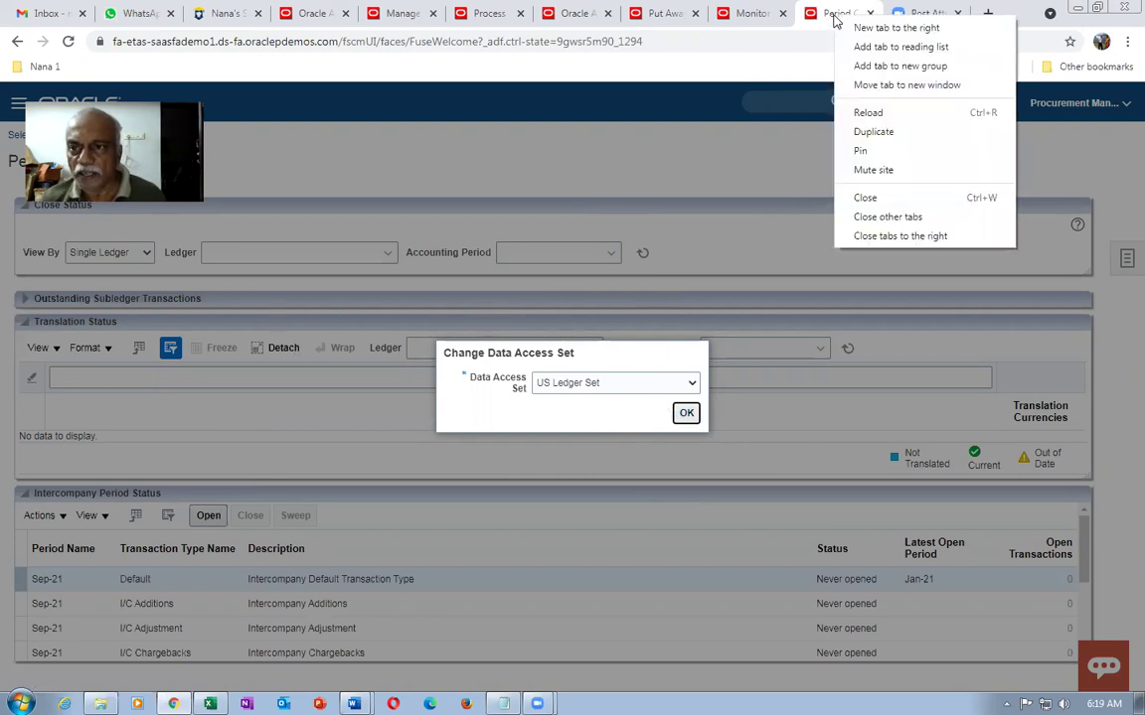
{"action": "left_click", "coordinate": [872, 132]}
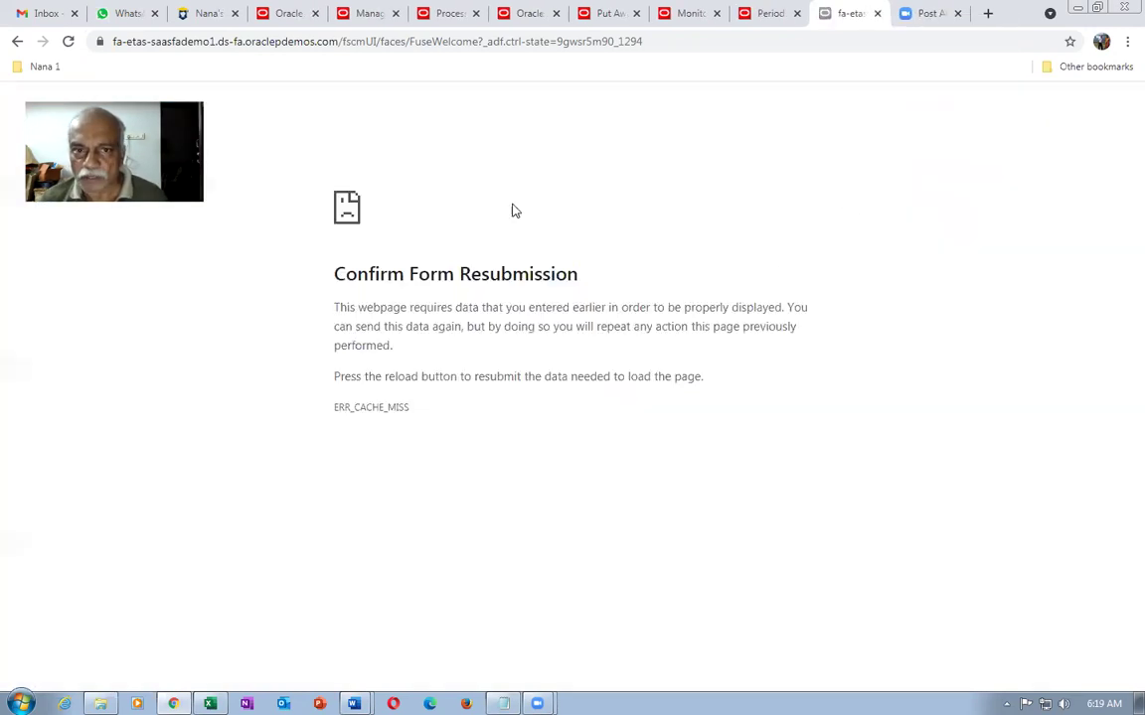
{"action": "left_click", "coordinate": [251, 45]}
{"action": "left_click", "coordinate": [677, 43]}
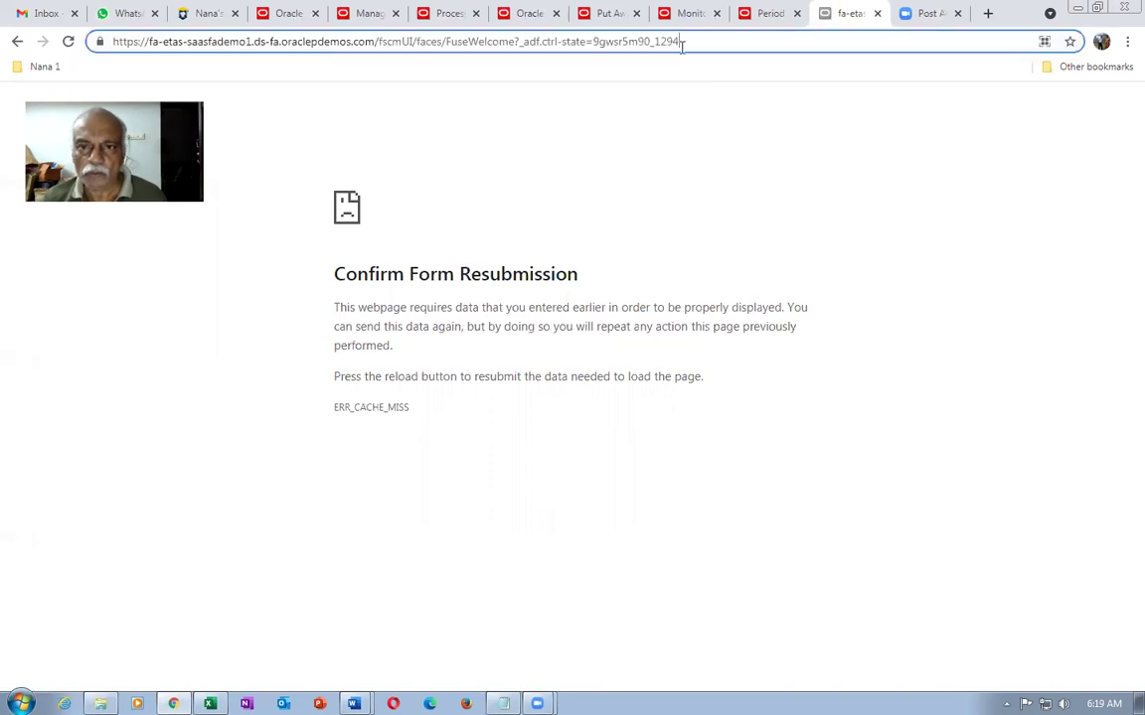
{"action": "key", "text": "BackSpace"}
{"action": "key", "text": "BackSpace"}
{"action": "key", "text": "BackSpace"}
{"action": "key", "text": "BackSpace"}
{"action": "key", "text": "BackSpace"}
{"action": "key", "text": "BackSpace"}
{"action": "key", "text": "BackSpace"}
{"action": "key", "text": "BackSpace"}
{"action": "key", "text": "BackSpace"}
{"action": "key", "text": "BackSpace"}
{"action": "key", "text": "BackSpace"}
{"action": "key", "text": "BackSpace"}
{"action": "key", "text": "BackSpace"}
{"action": "key", "text": "BackSpace"}
{"action": "key", "text": "BackSpace"}
{"action": "key", "text": "BackSpace"}
{"action": "key", "text": "BackSpace"}
{"action": "key", "text": "BackSpace"}
{"action": "key", "text": "BackSpace"}
{"action": "key", "text": "BackSpace"}
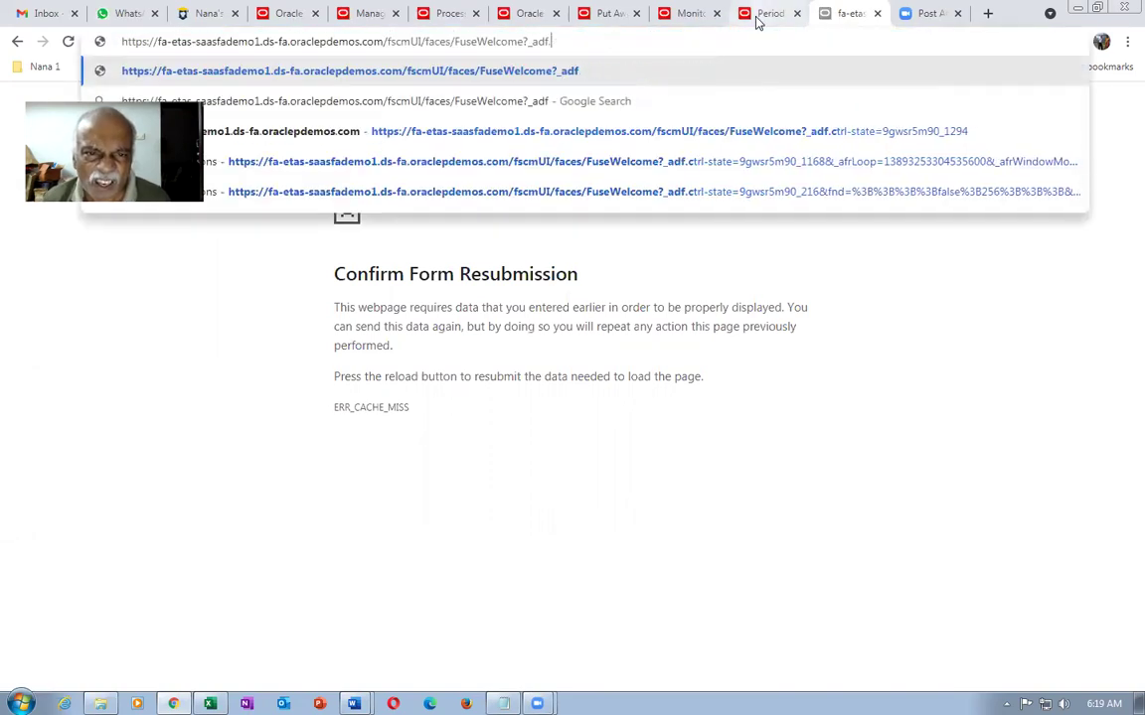
{"action": "key", "text": "BackSpace"}
{"action": "key", "text": "BackSpace"}
{"action": "key", "text": "BackSpace"}
{"action": "key", "text": "BackSpace"}
{"action": "key", "text": "BackSpace"}
{"action": "key", "text": "BackSpace"}
{"action": "key", "text": "BackSpace"}
{"action": "key", "text": "BackSpace"}
{"action": "key", "text": "BackSpace"}
{"action": "key", "text": "BackSpace"}
{"action": "key", "text": "BackSpace"}
{"action": "key", "text": "BackSpace"}
{"action": "key", "text": "BackSpace"}
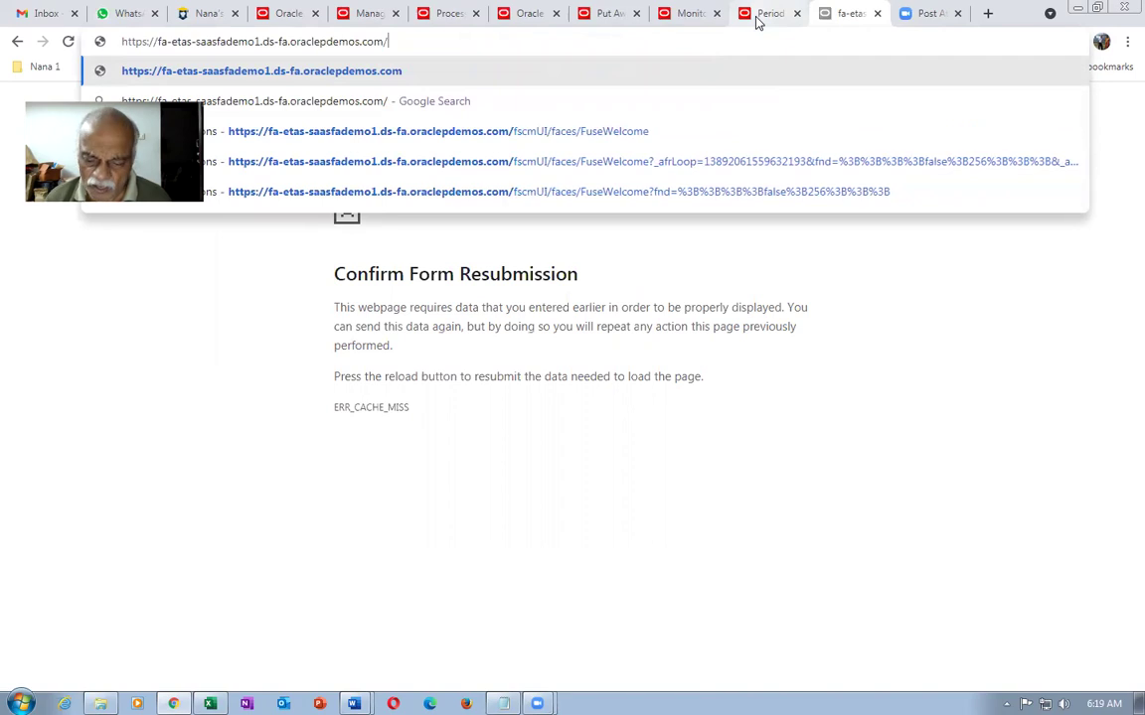
{"action": "key", "text": "Return"}
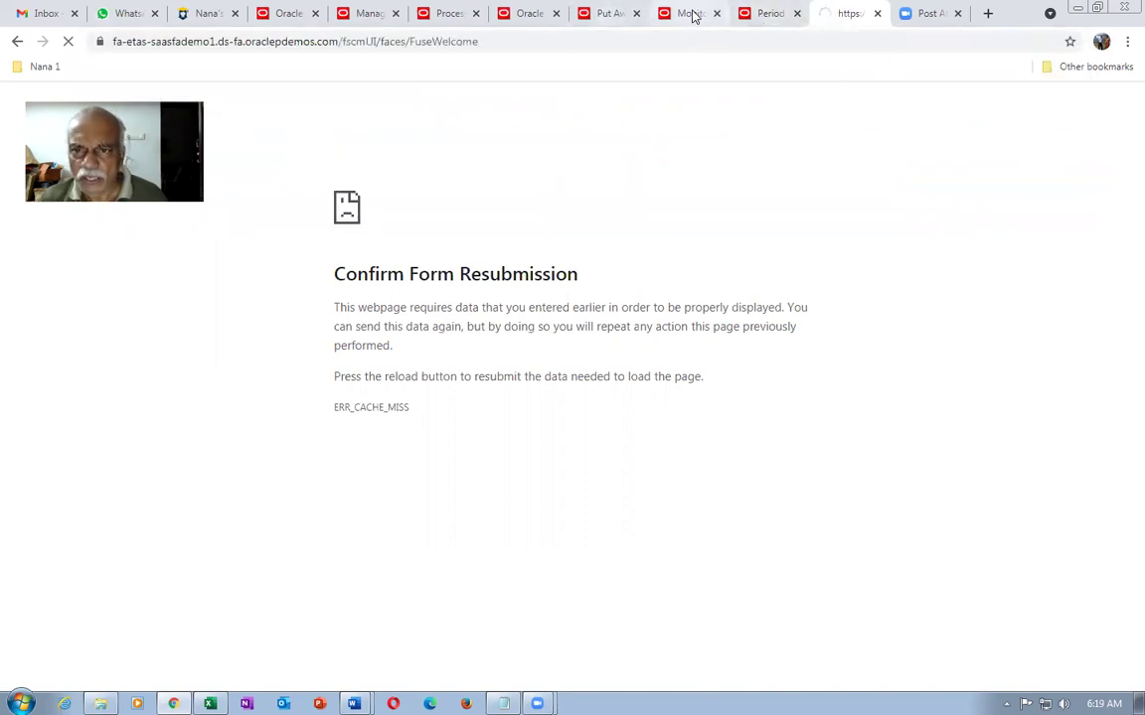
Step: Refresh the scheduled processes list and show the output details of the Import AutoInvoice: Execution Report process
{"action": "left_click", "coordinate": [691, 15]}
{"action": "left_click", "coordinate": [621, 298]}
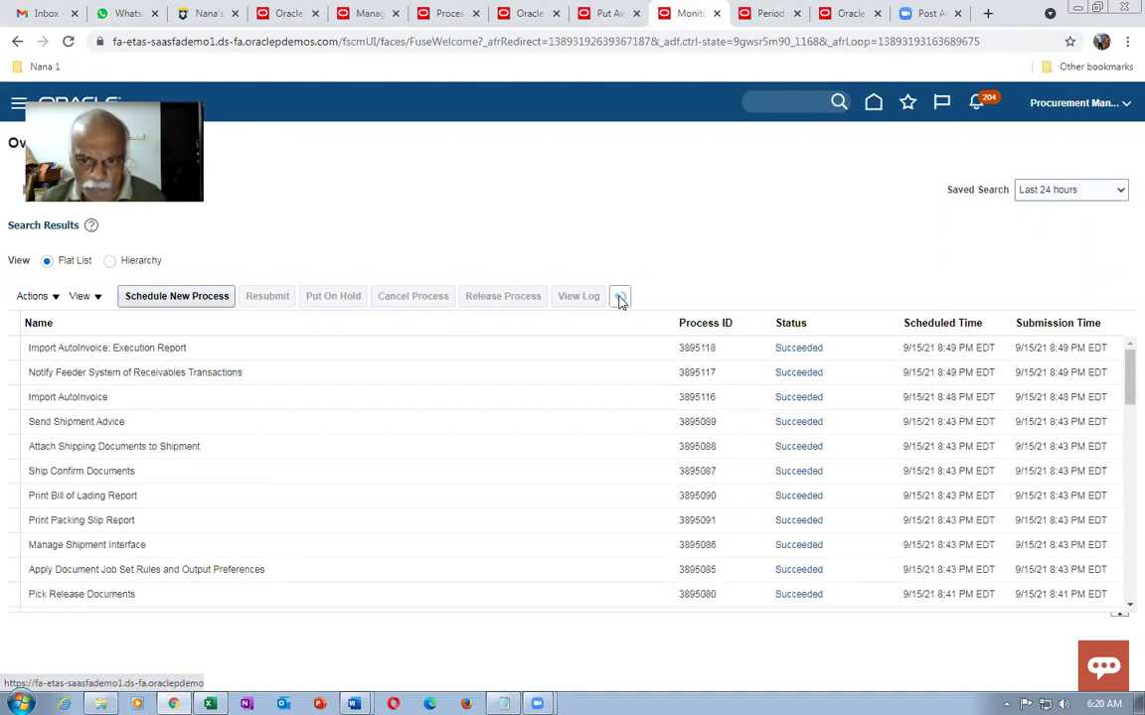
{"action": "left_click", "coordinate": [232, 347]}
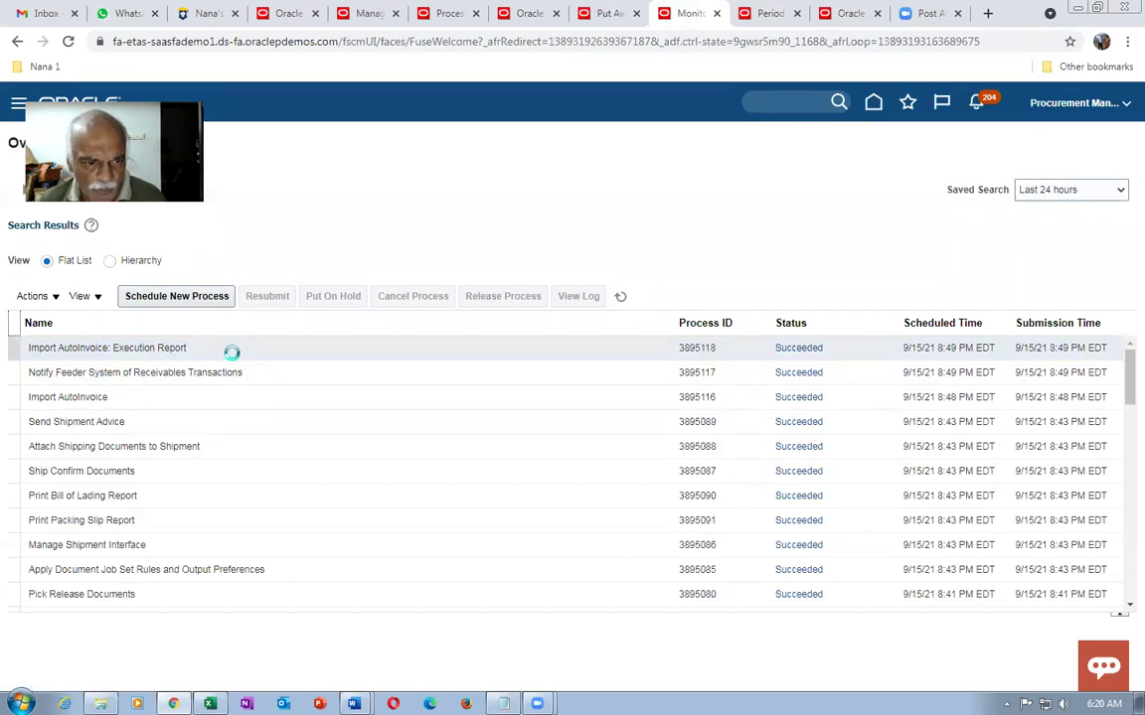
{"action": "left_click", "coordinate": [232, 352]}
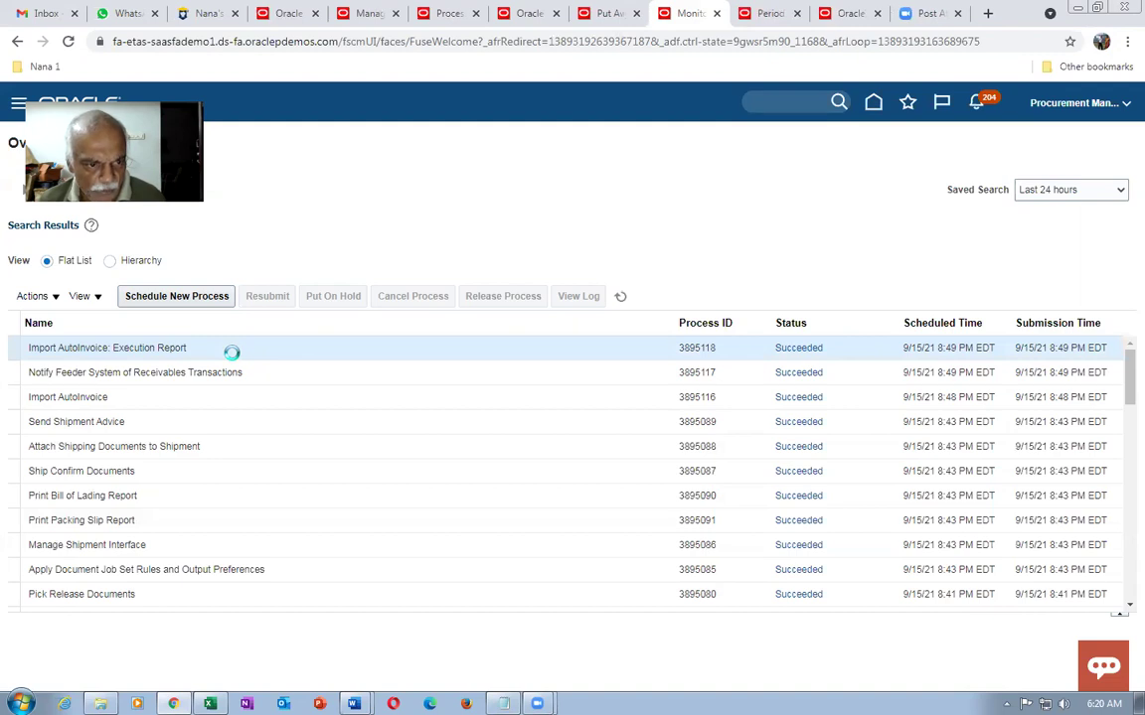
{"action": "scroll", "coordinate": [259, 602], "scroll_direction": "down", "scroll_amount": 5}
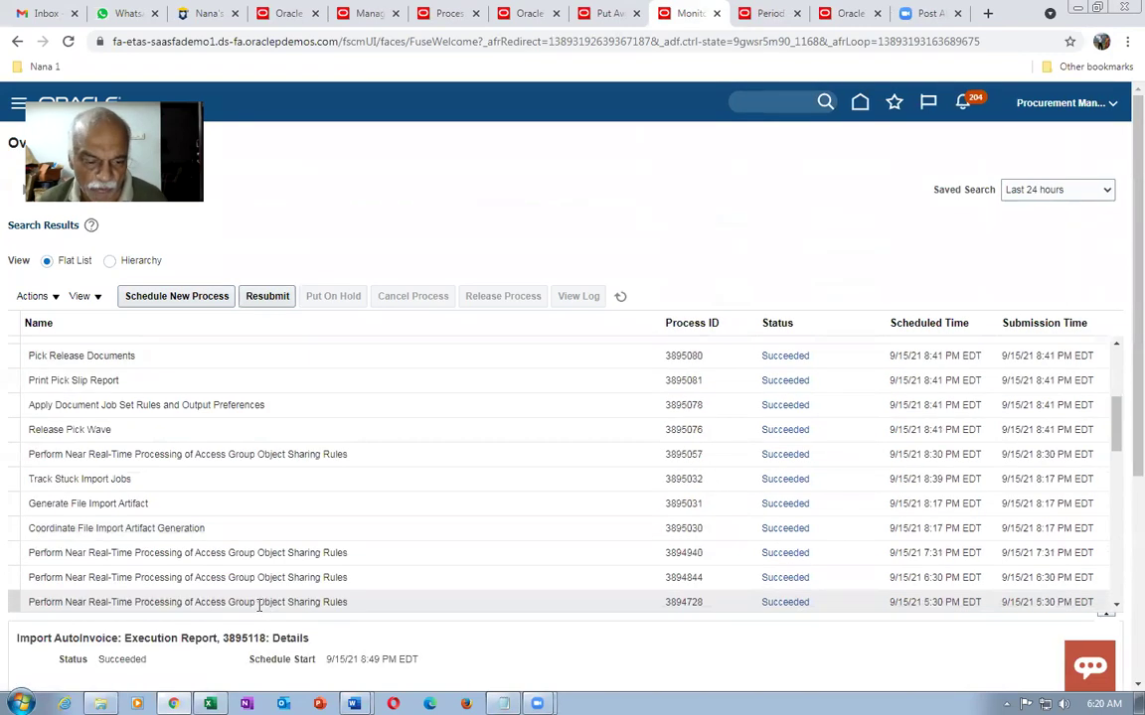
{"action": "left_click_drag", "start_coordinate": [1123, 477], "coordinate": [1119, 574]}
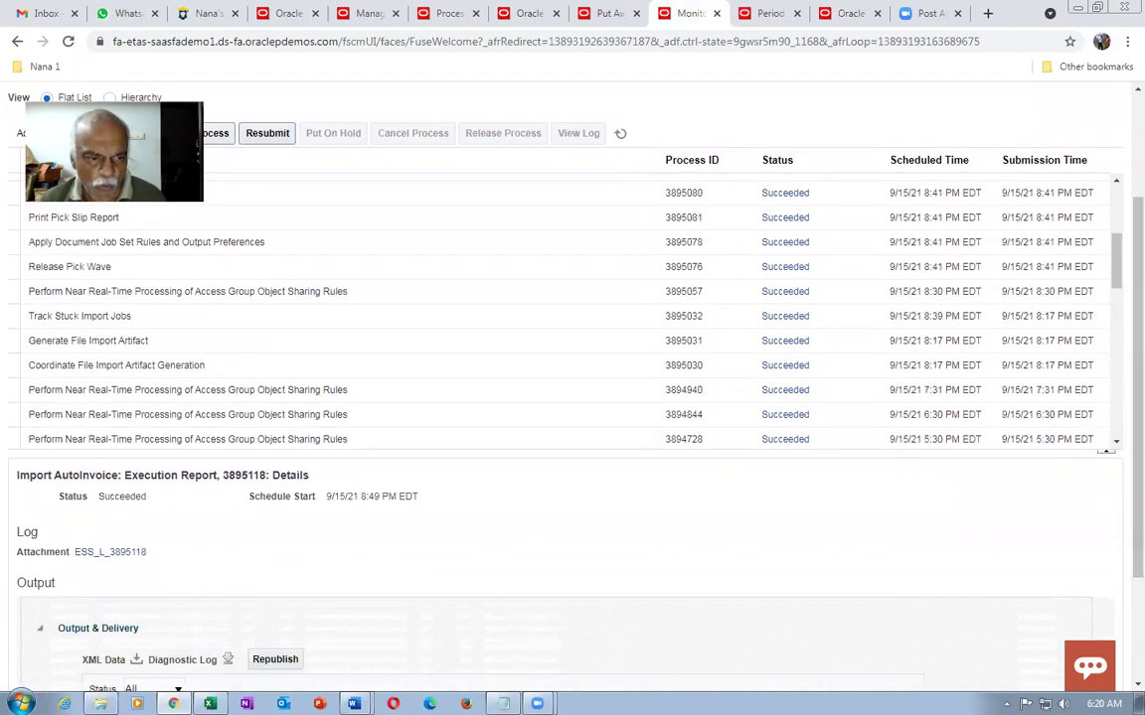
Step: Republish the Auto Invoice Execution Report, export it as PDF, and open the downloaded file
{"action": "left_click", "coordinate": [275, 659]}
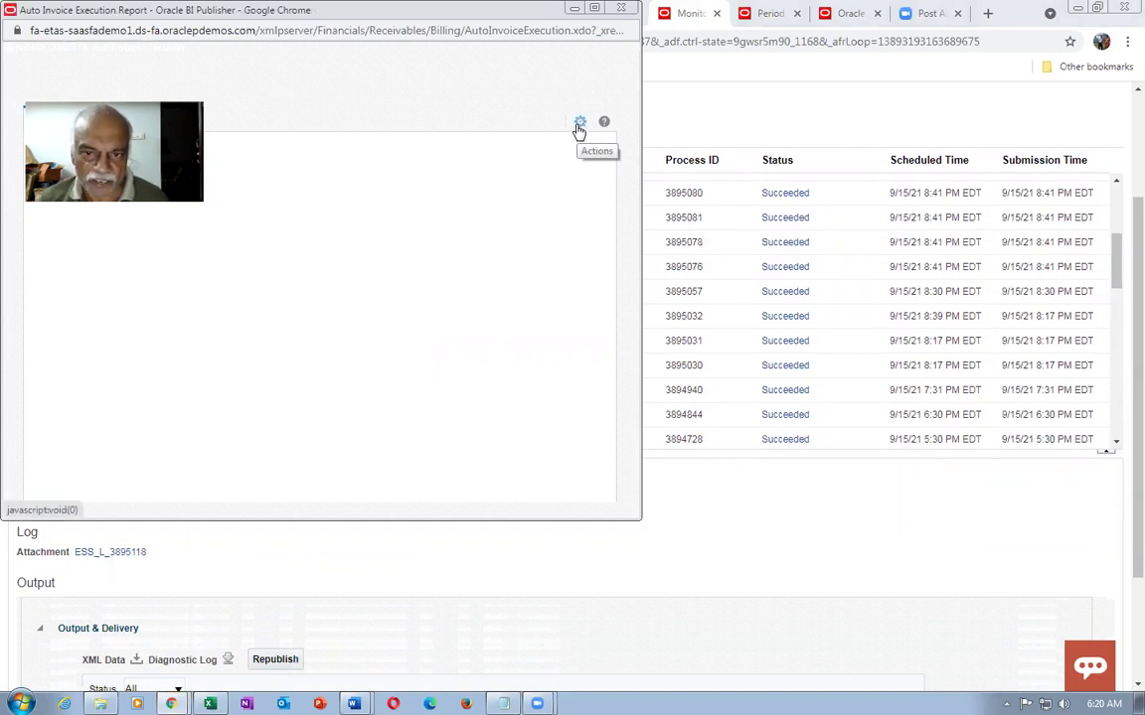
{"action": "left_click", "coordinate": [580, 127]}
{"action": "mouse_move", "coordinate": [572, 151]}
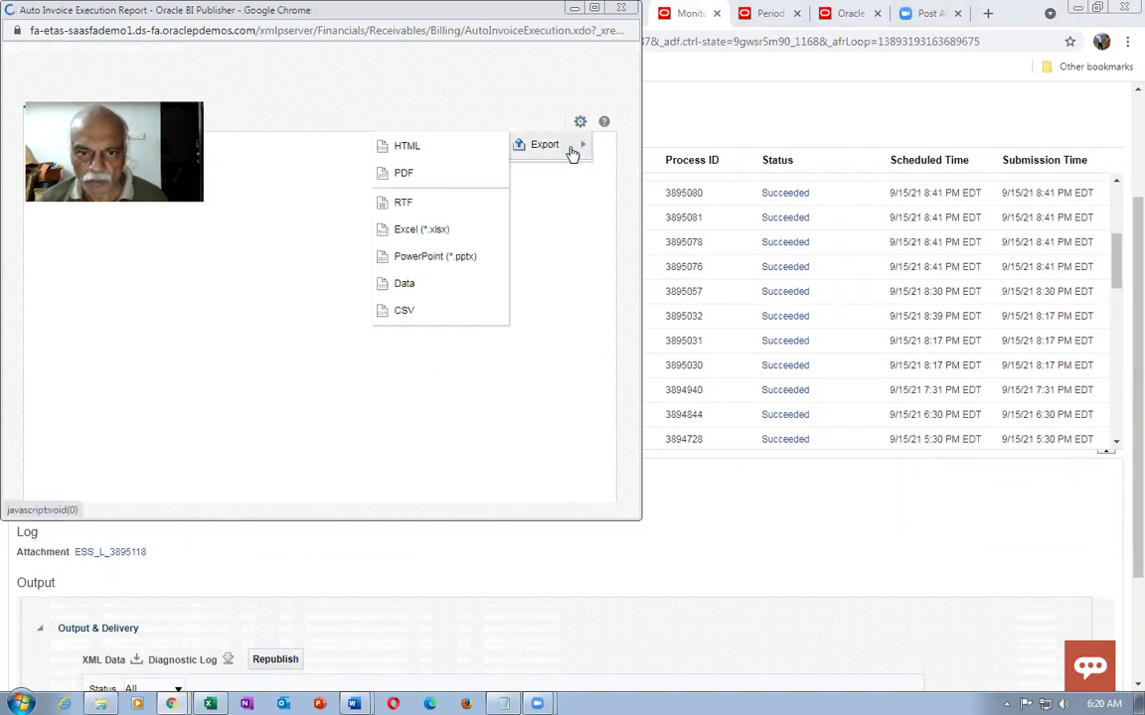
{"action": "left_click", "coordinate": [419, 180]}
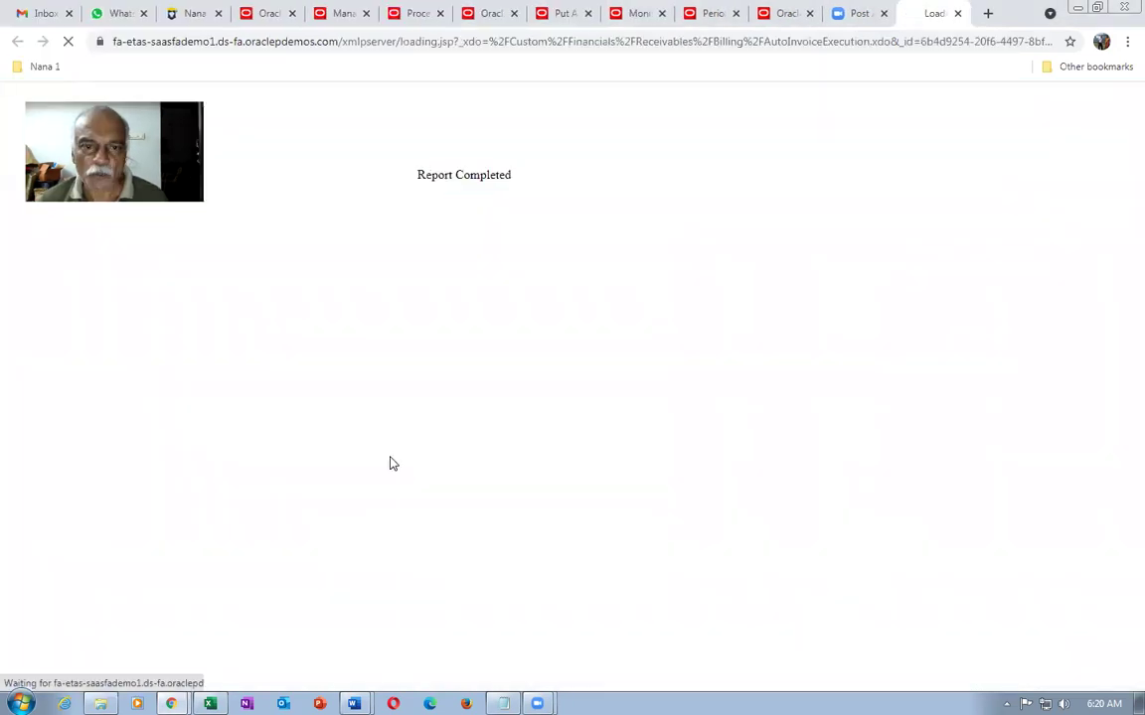
{"action": "left_click", "coordinate": [1086, 669]}
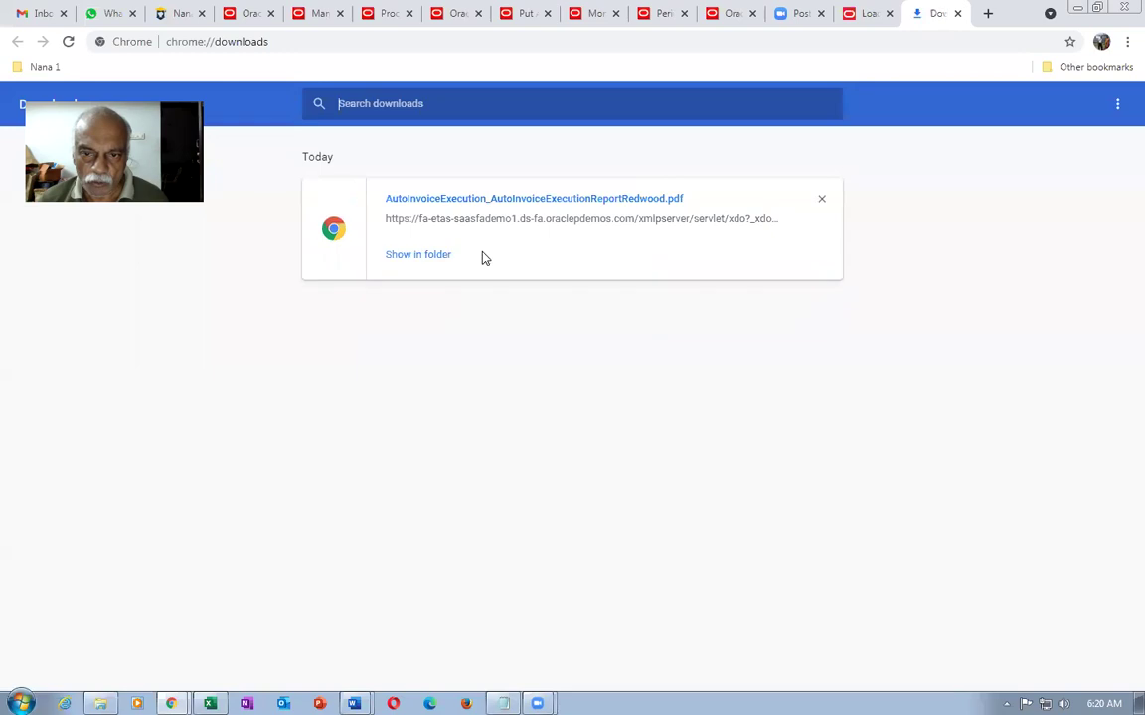
{"action": "left_click", "coordinate": [516, 202]}
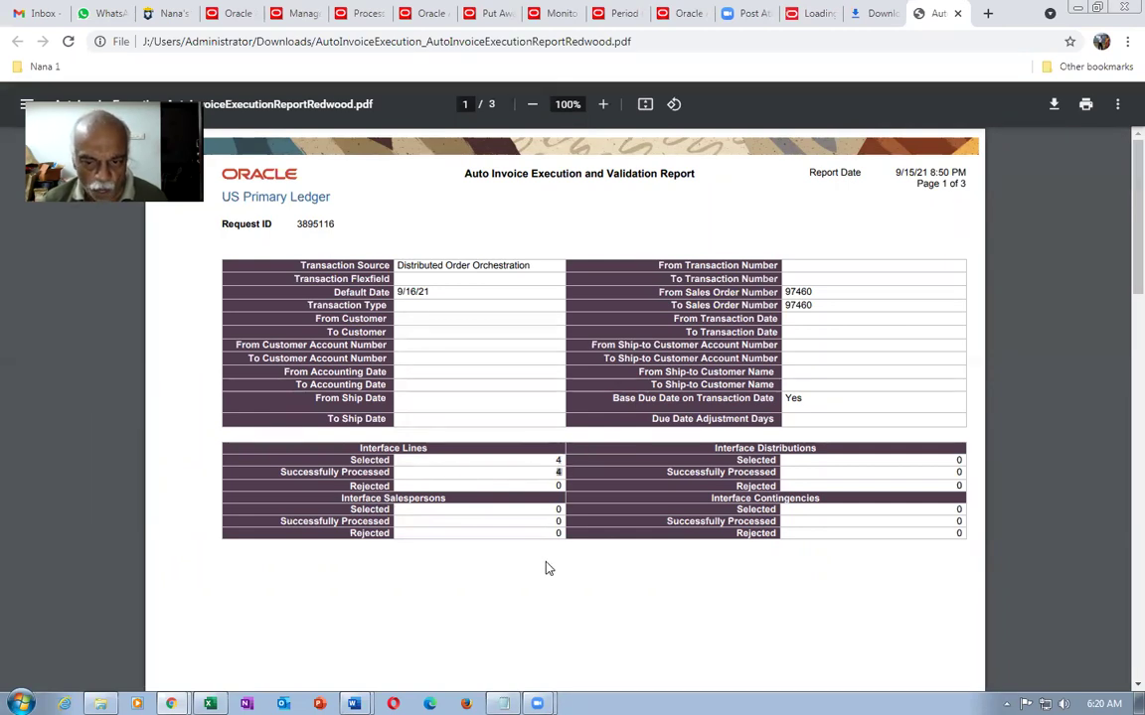
Step: Review the created transactions, invoice line counts and invoice amounts on page 2 of the report
{"action": "scroll", "coordinate": [532, 588], "scroll_direction": "down", "scroll_amount": 6}
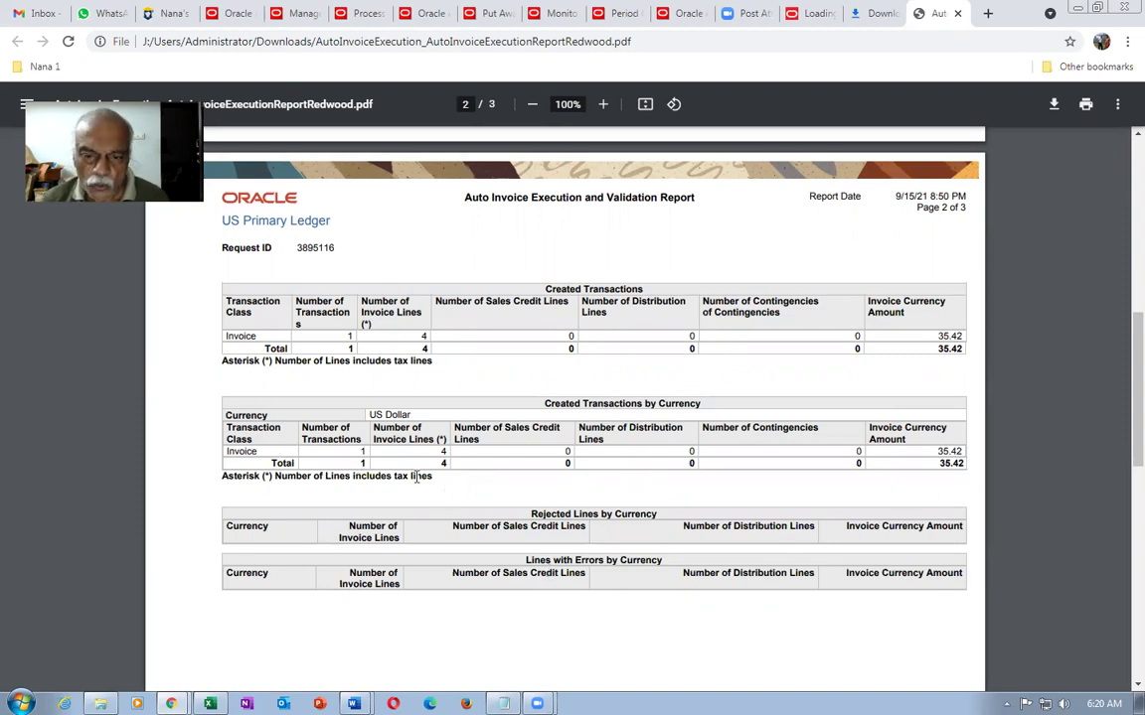
{"action": "left_click_drag", "start_coordinate": [549, 414], "coordinate": [687, 426]}
{"action": "scroll", "coordinate": [462, 427], "scroll_direction": "up", "scroll_amount": 2}
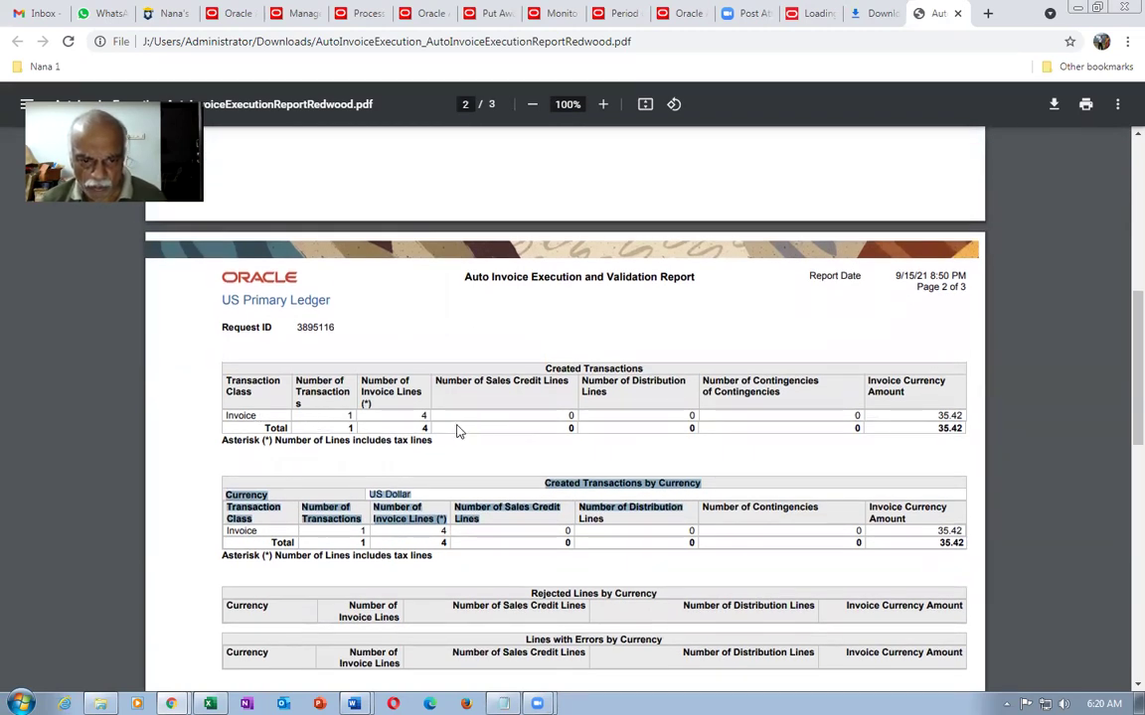
{"action": "left_click", "coordinate": [429, 417]}
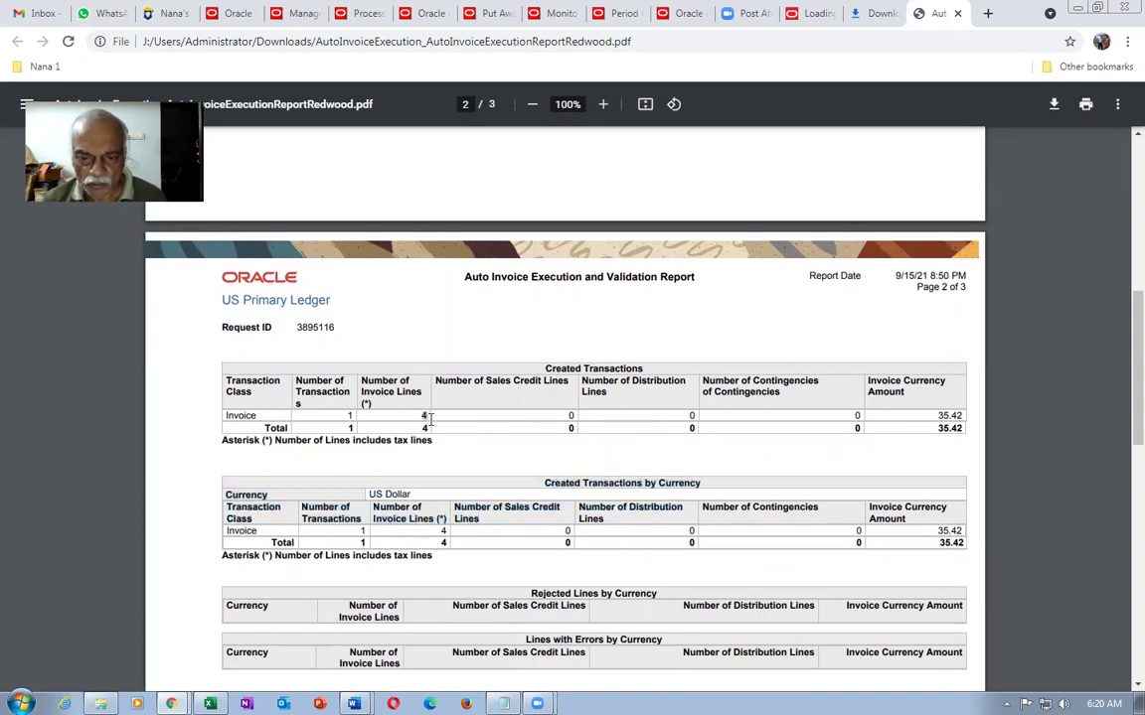
{"action": "double_click", "coordinate": [424, 416]}
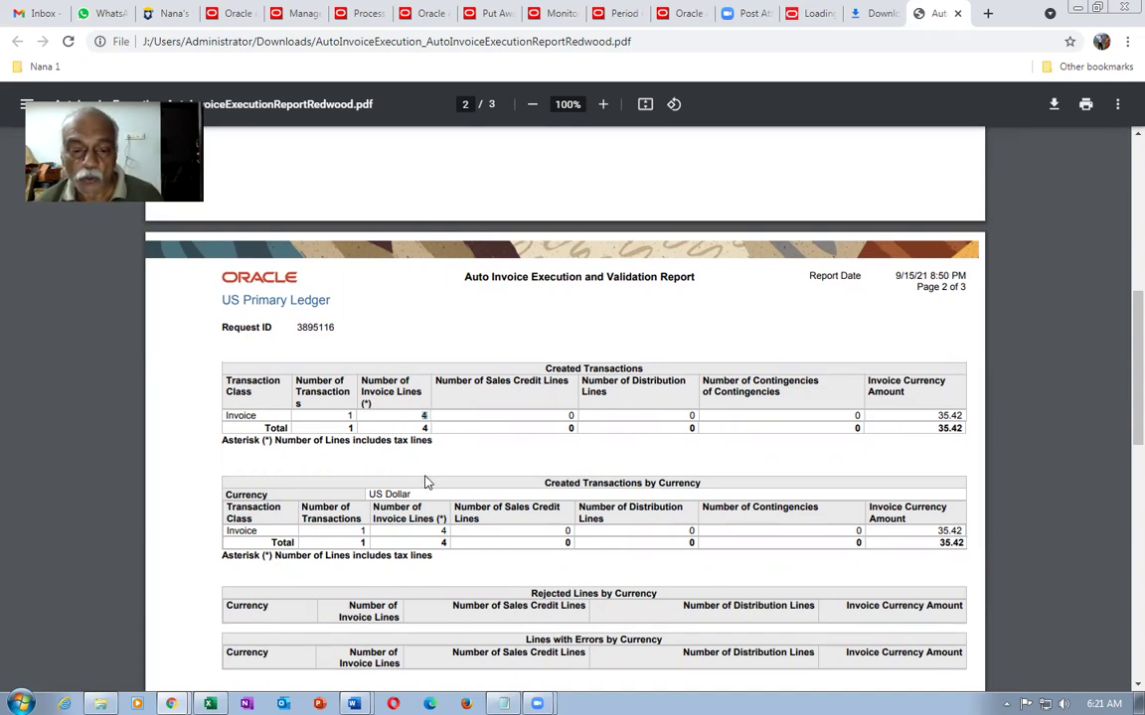
{"action": "left_click", "coordinate": [914, 439]}
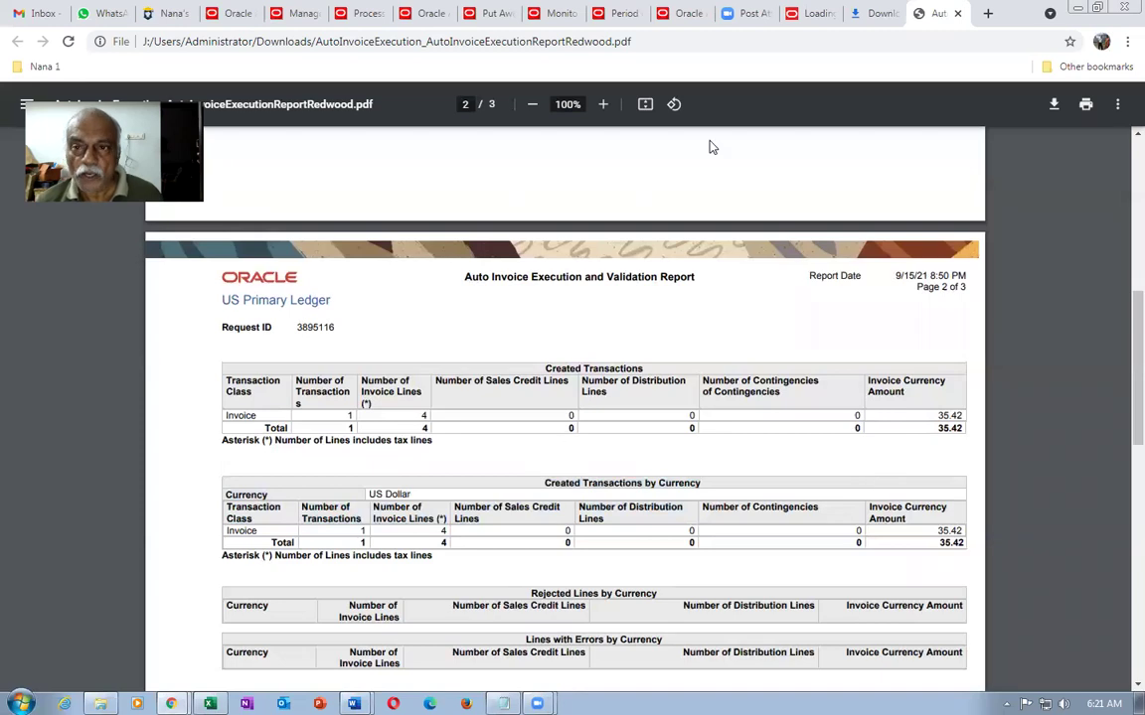
Step: Close the report PDF, the downloads page, the report loading page and the Zoom page
{"action": "left_click", "coordinate": [957, 14]}
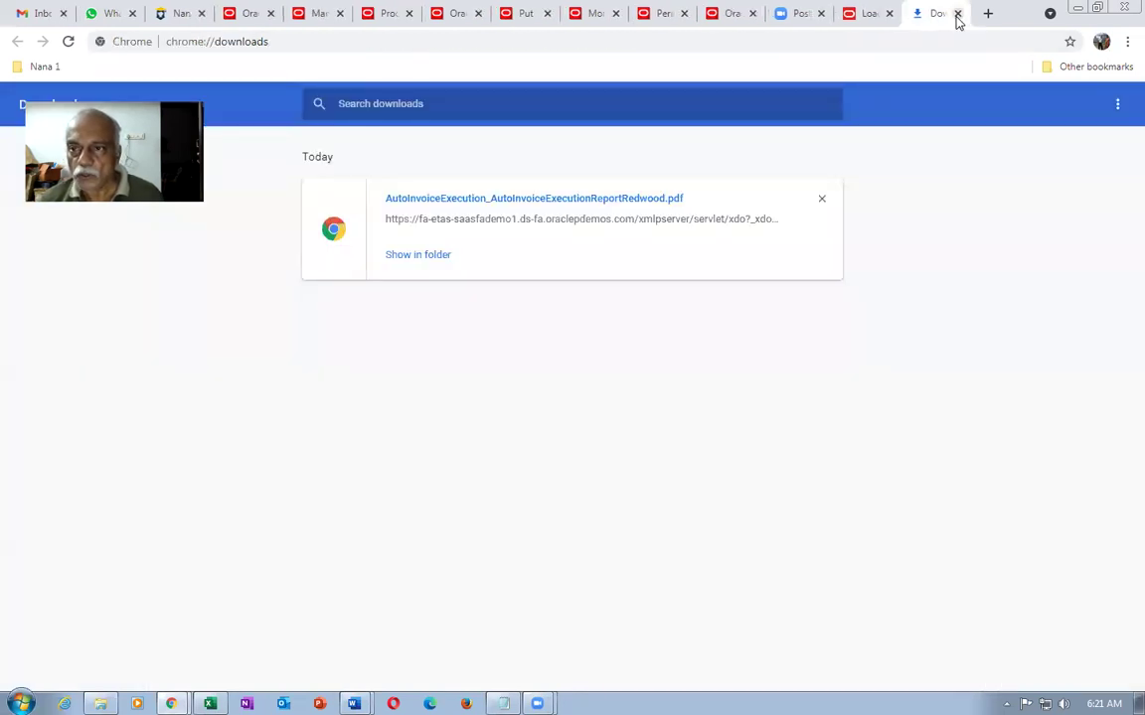
{"action": "left_click", "coordinate": [956, 13]}
{"action": "left_click", "coordinate": [957, 14]}
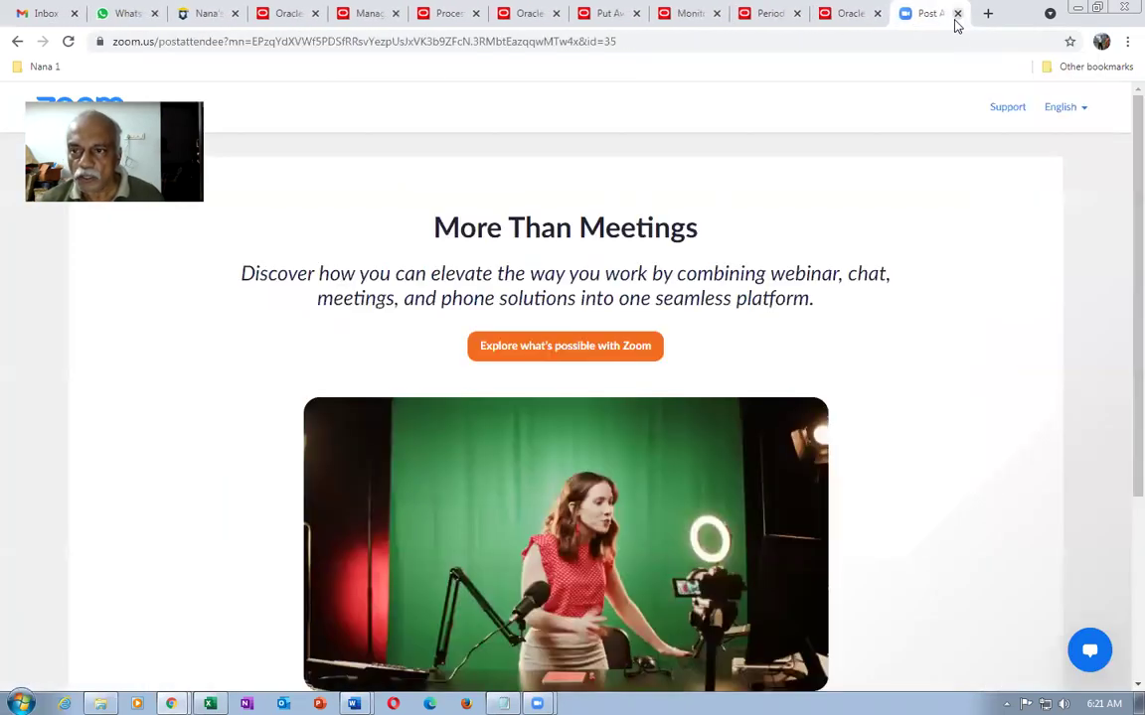
{"action": "left_click", "coordinate": [957, 14]}
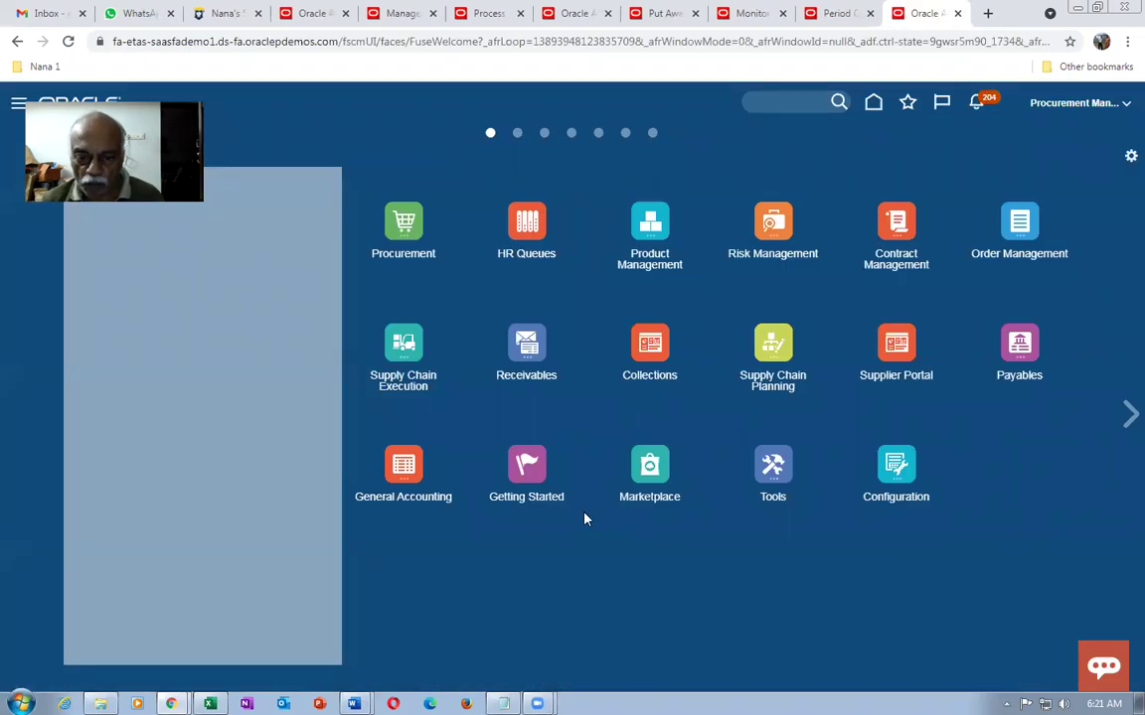
Step: Open Manage Transactions from Billing under Receivables, and check the order number in the Notepad notes
{"action": "left_click", "coordinate": [531, 343]}
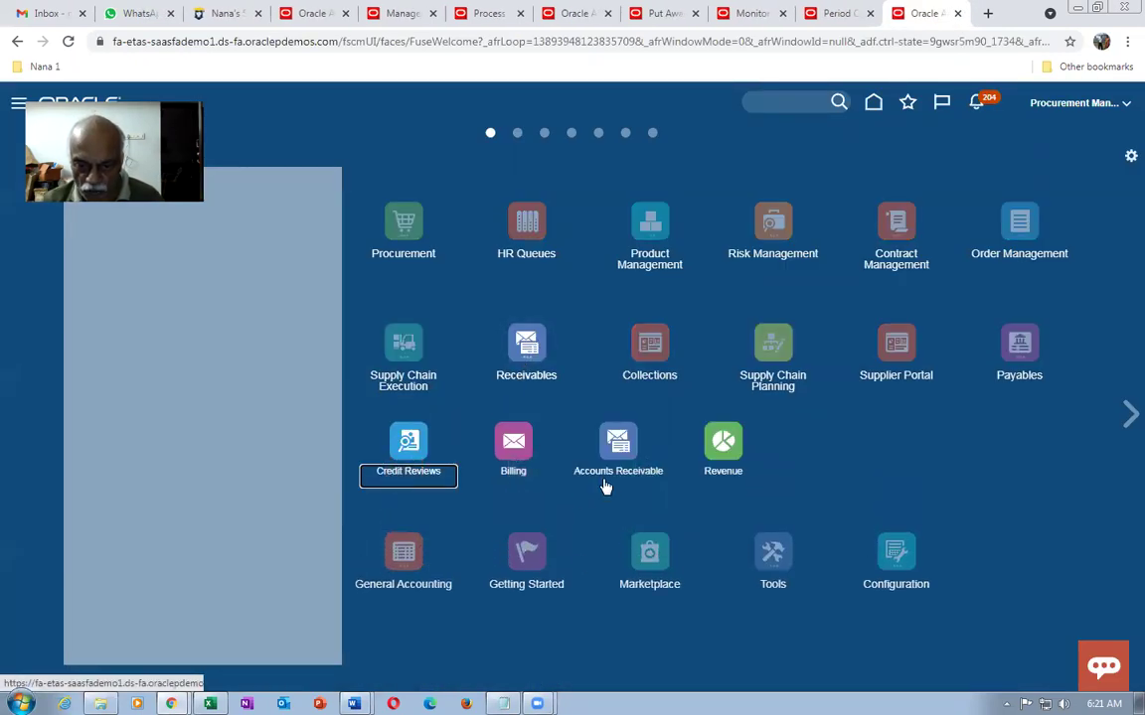
{"action": "left_click", "coordinate": [515, 443]}
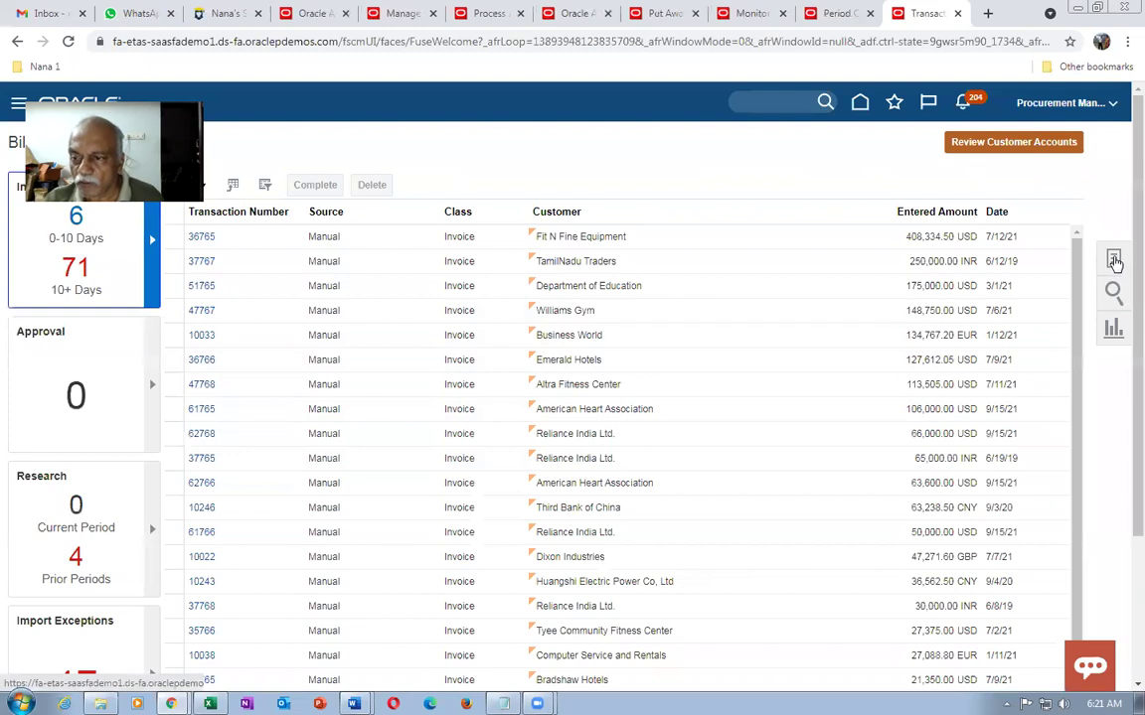
{"action": "left_click", "coordinate": [1114, 260]}
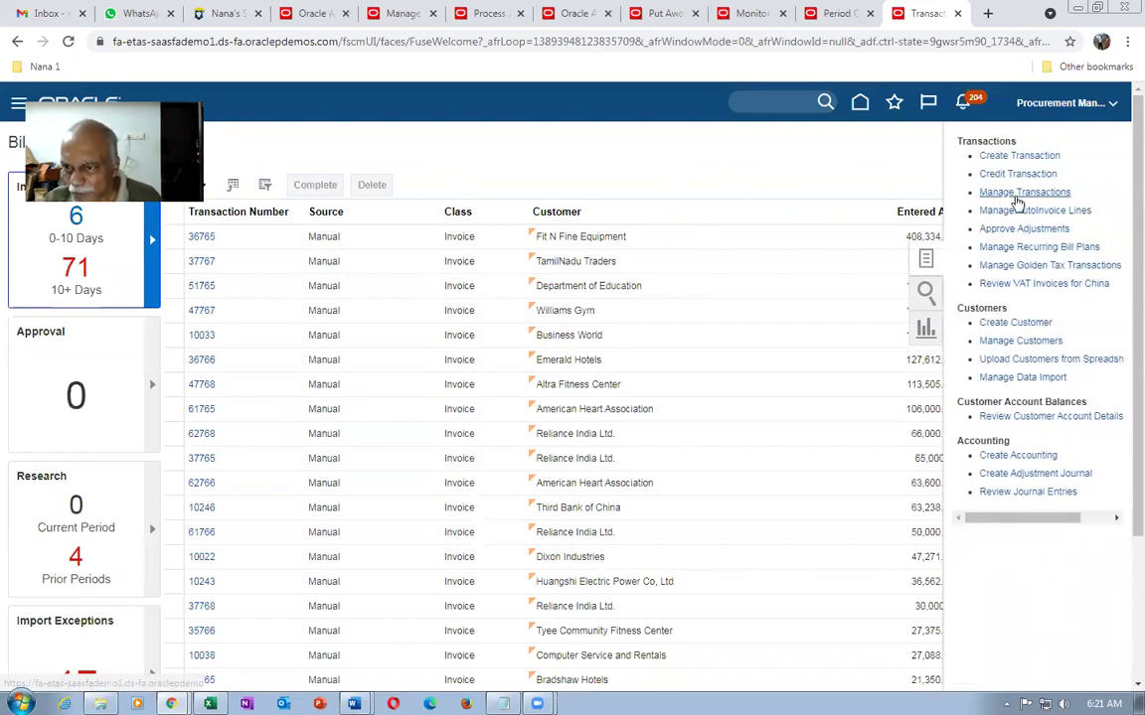
{"action": "left_click", "coordinate": [1016, 193]}
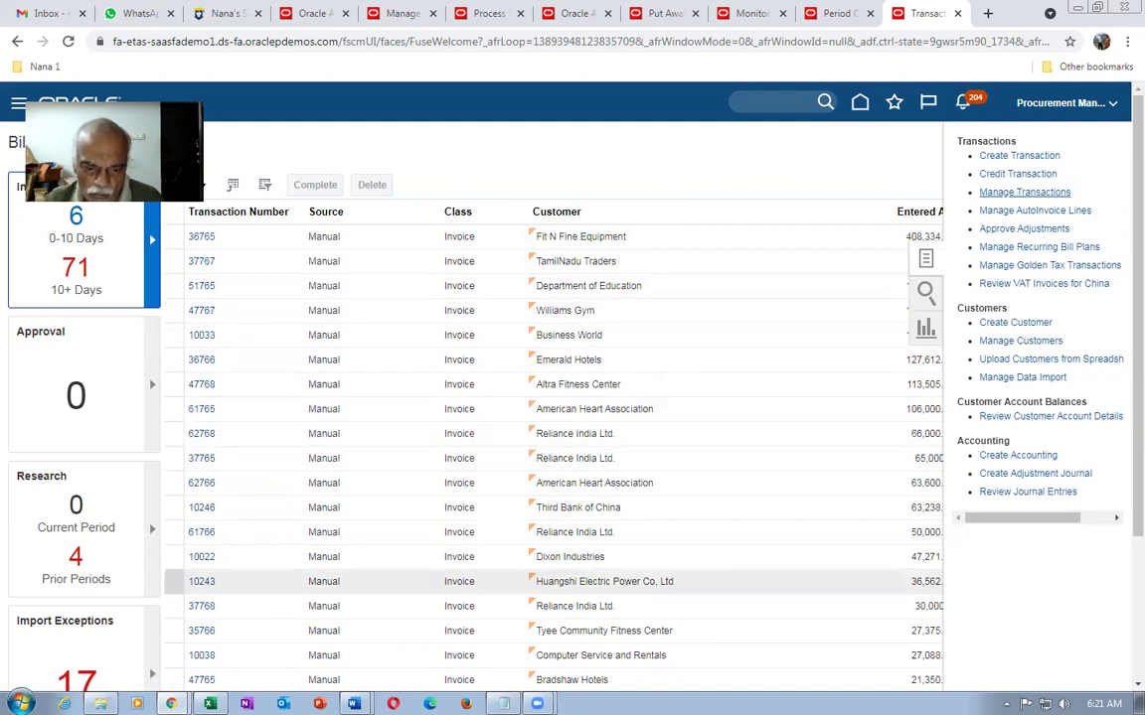
{"action": "key", "text": "alt+Tab"}
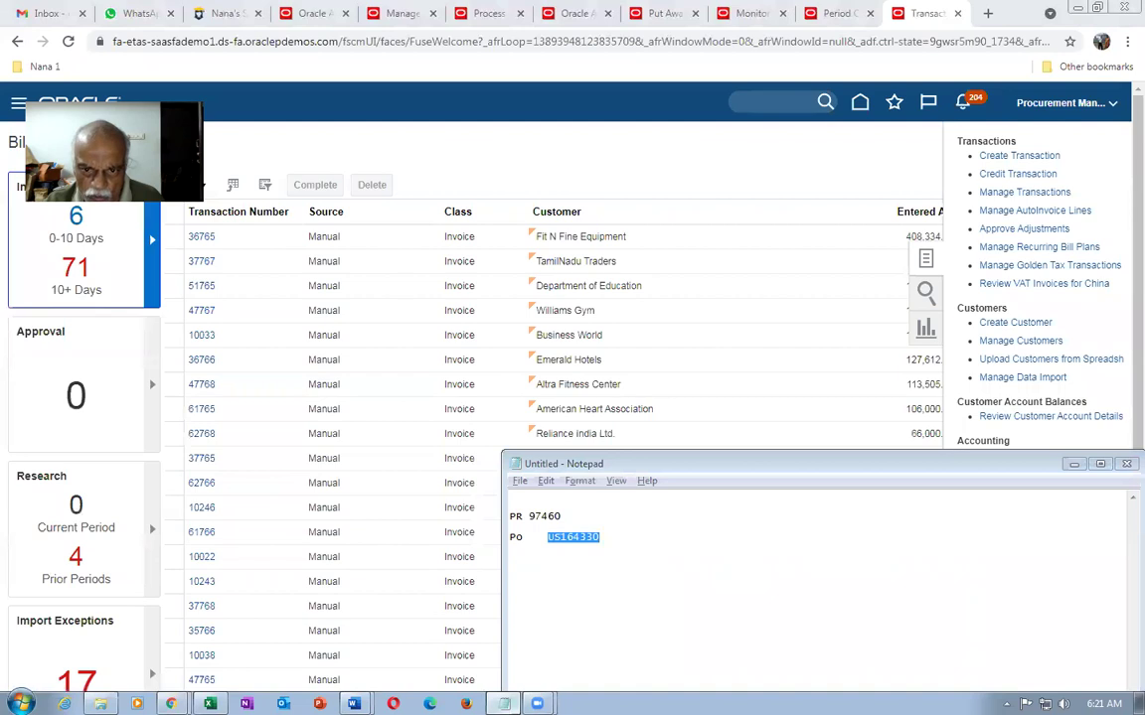
{"action": "key", "text": "alt+Tab"}
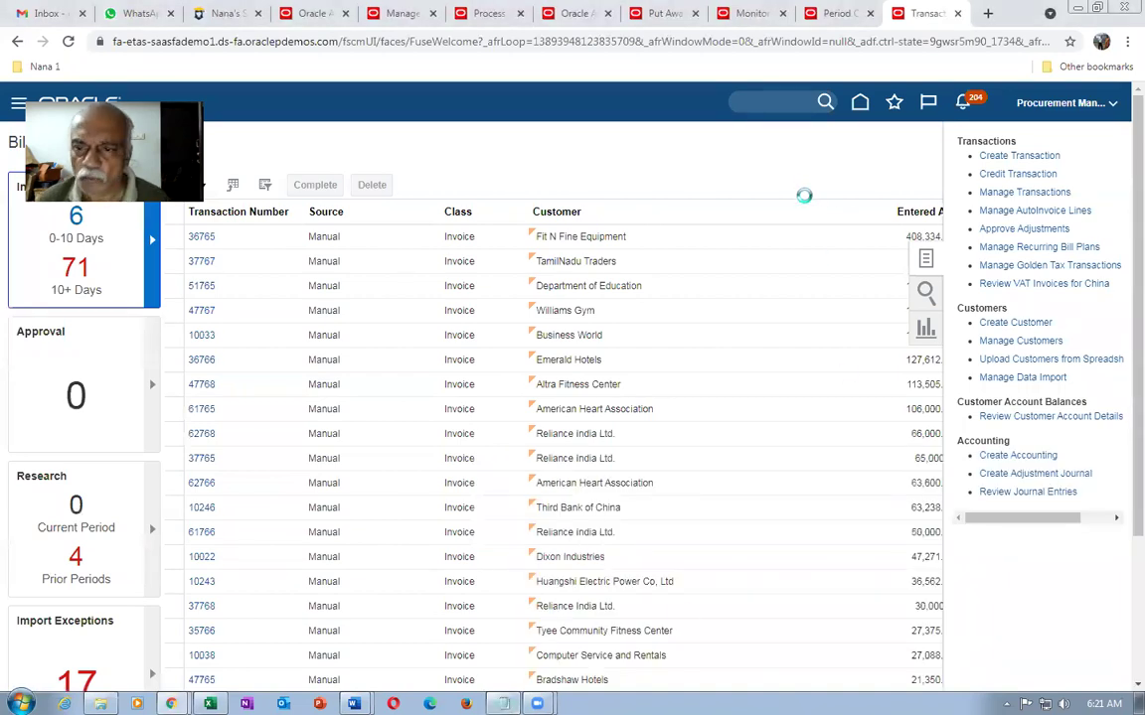
Step: Search transactions with the sales order number as reference and Computer Service and Rentals as bill-to customer
{"action": "left_click", "coordinate": [546, 326]}
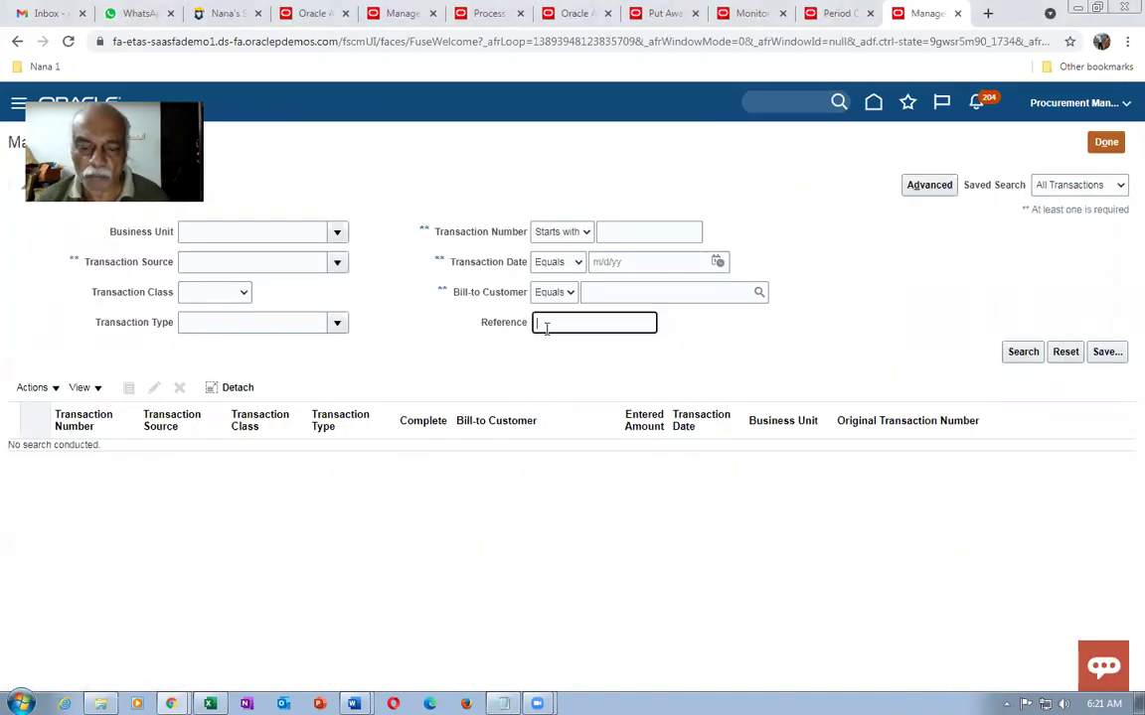
{"action": "type", "text": "97460"}
{"action": "key", "text": "Tab"}
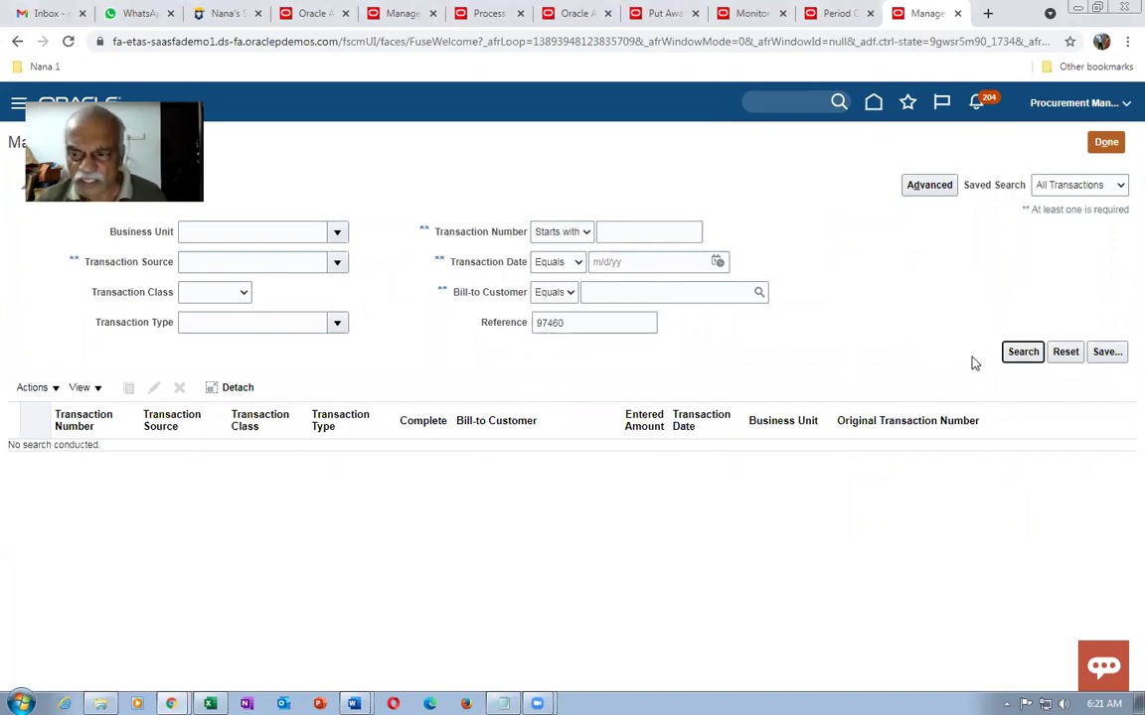
{"action": "left_click", "coordinate": [1020, 353]}
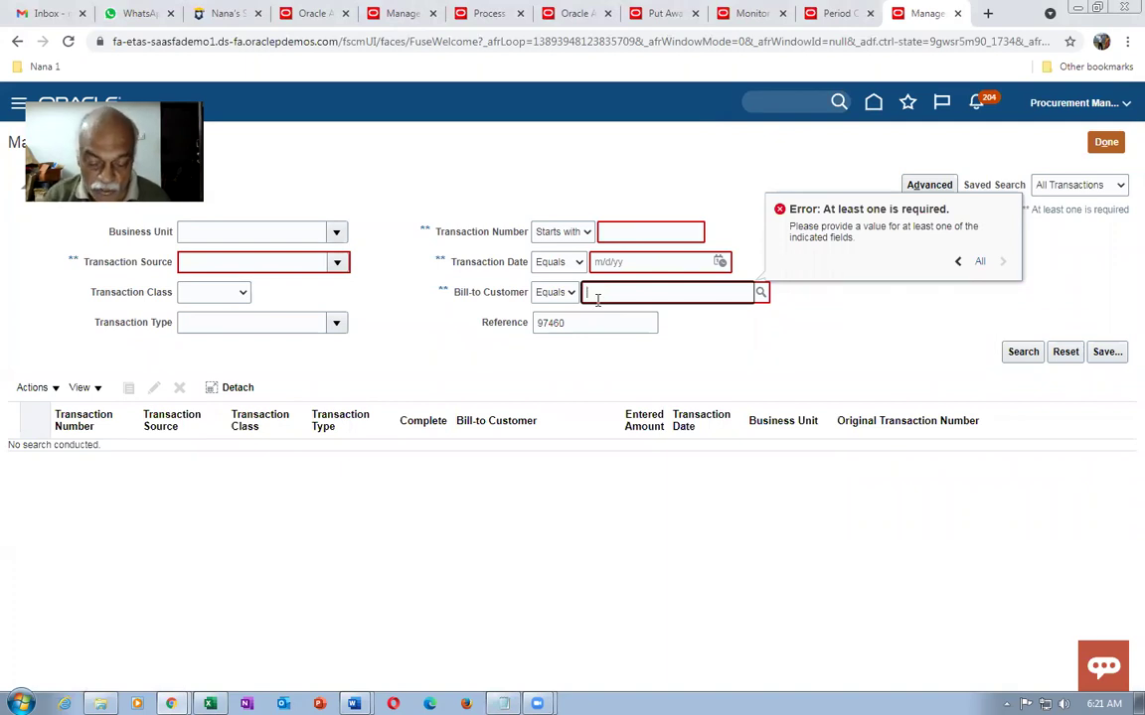
{"action": "key", "text": "Tab"}
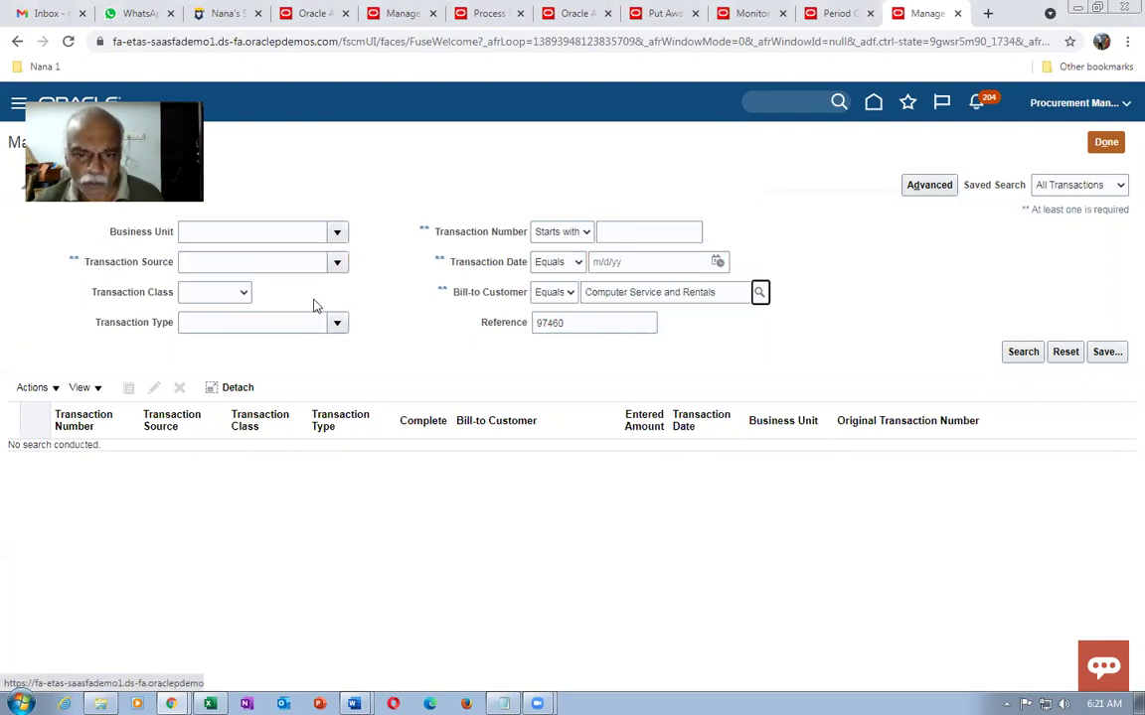
{"action": "left_click", "coordinate": [1022, 353]}
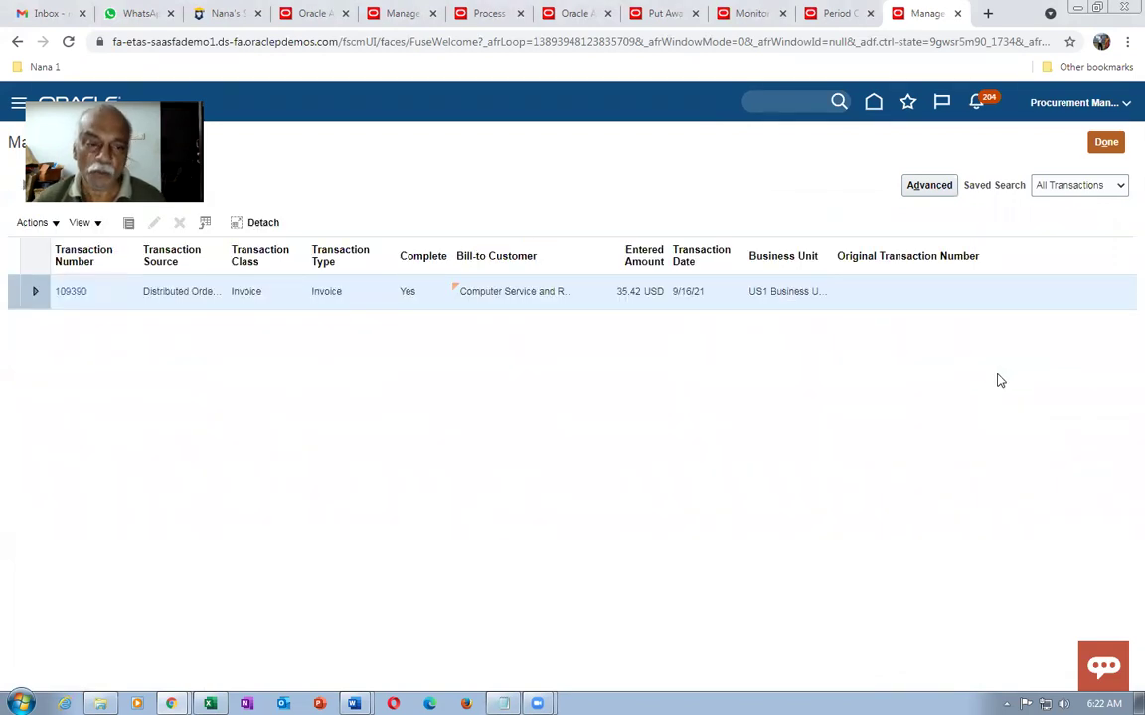
Step: Open the found invoice transaction, review its detail tax lines through to the place of supply, and close them
{"action": "left_click", "coordinate": [70, 295]}
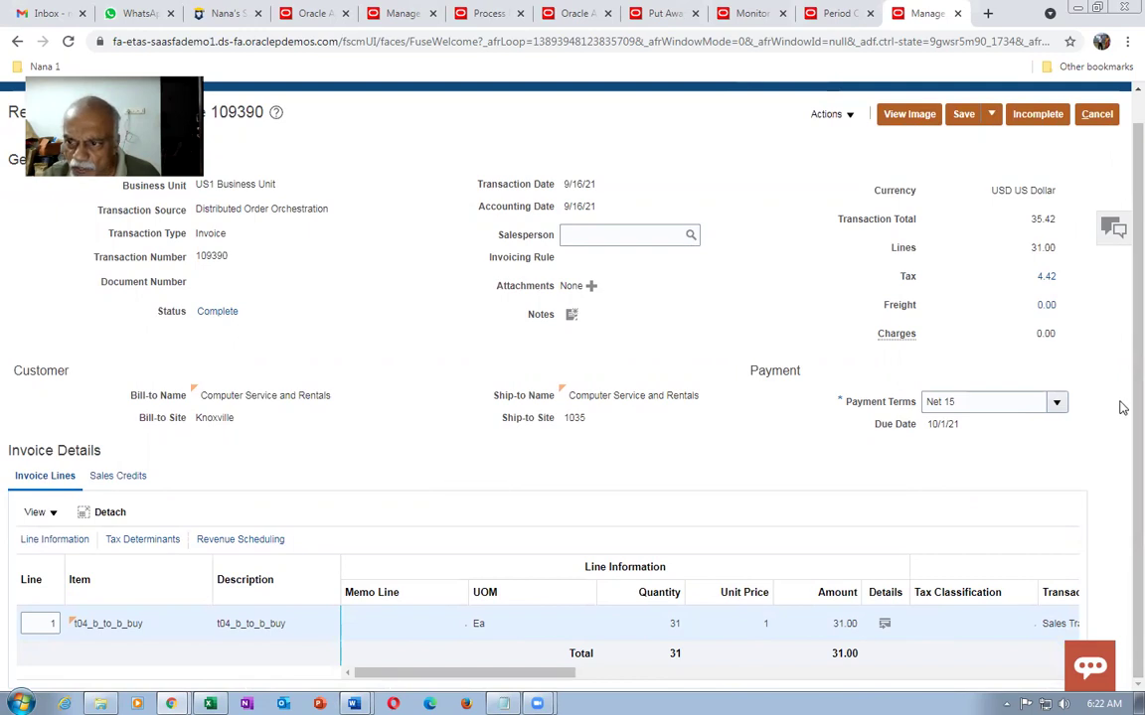
{"action": "left_click", "coordinate": [1045, 278]}
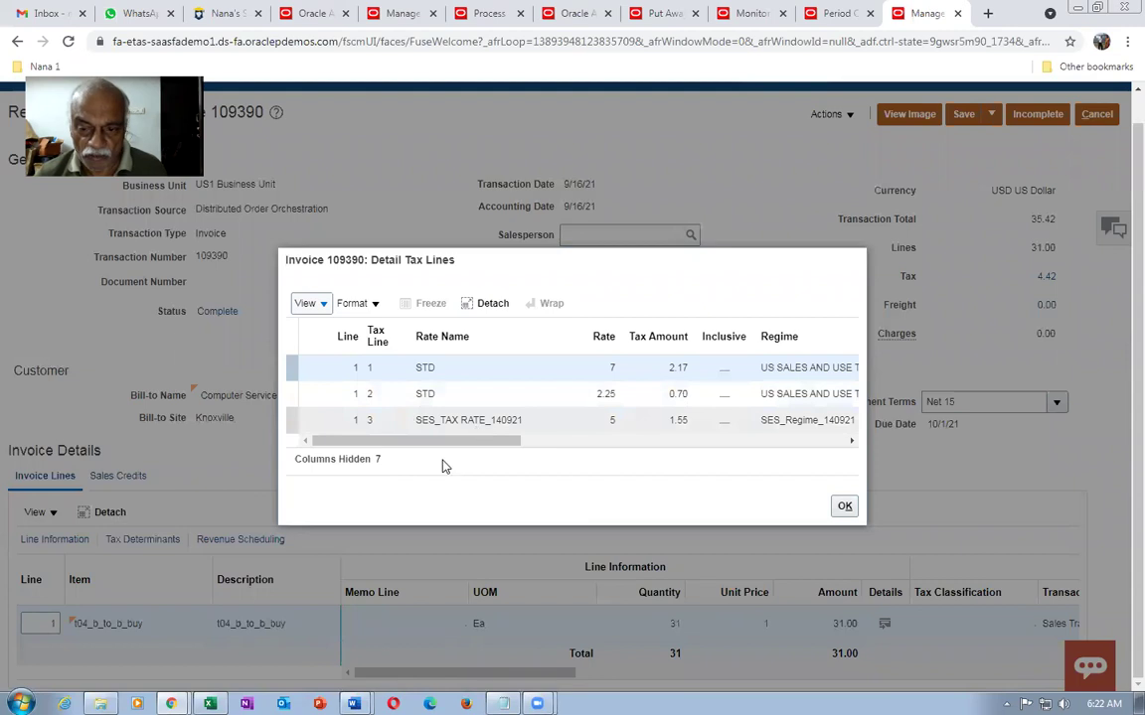
{"action": "left_click_drag", "start_coordinate": [434, 441], "coordinate": [741, 421]}
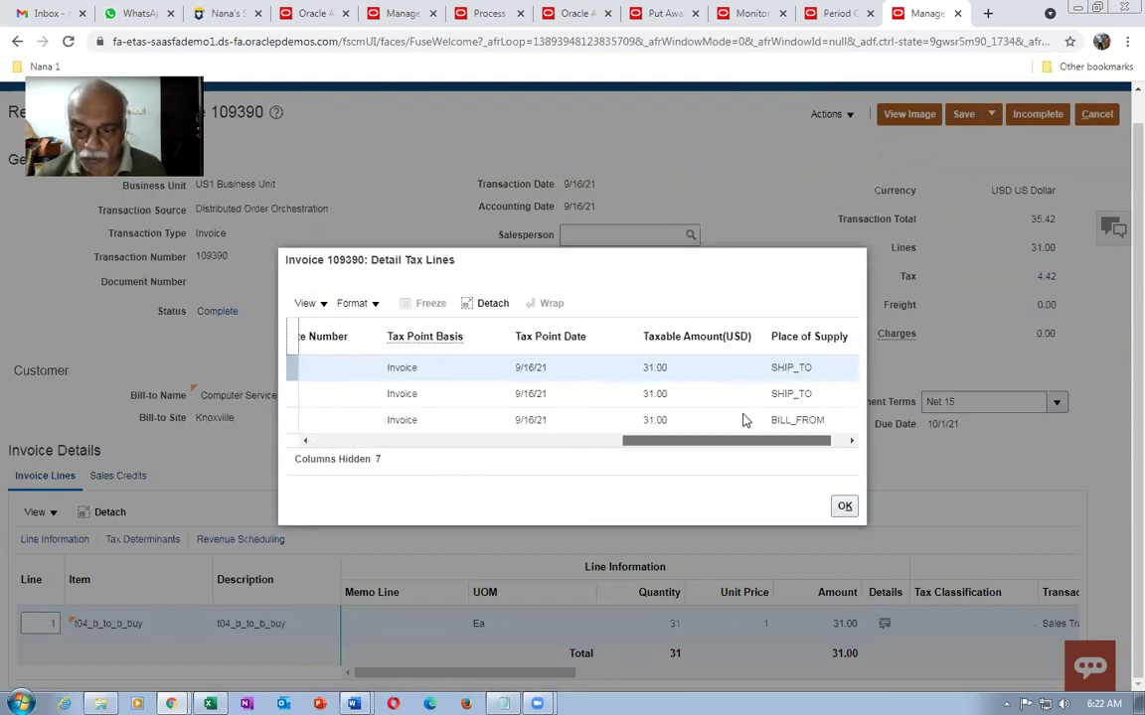
{"action": "left_click", "coordinate": [844, 505]}
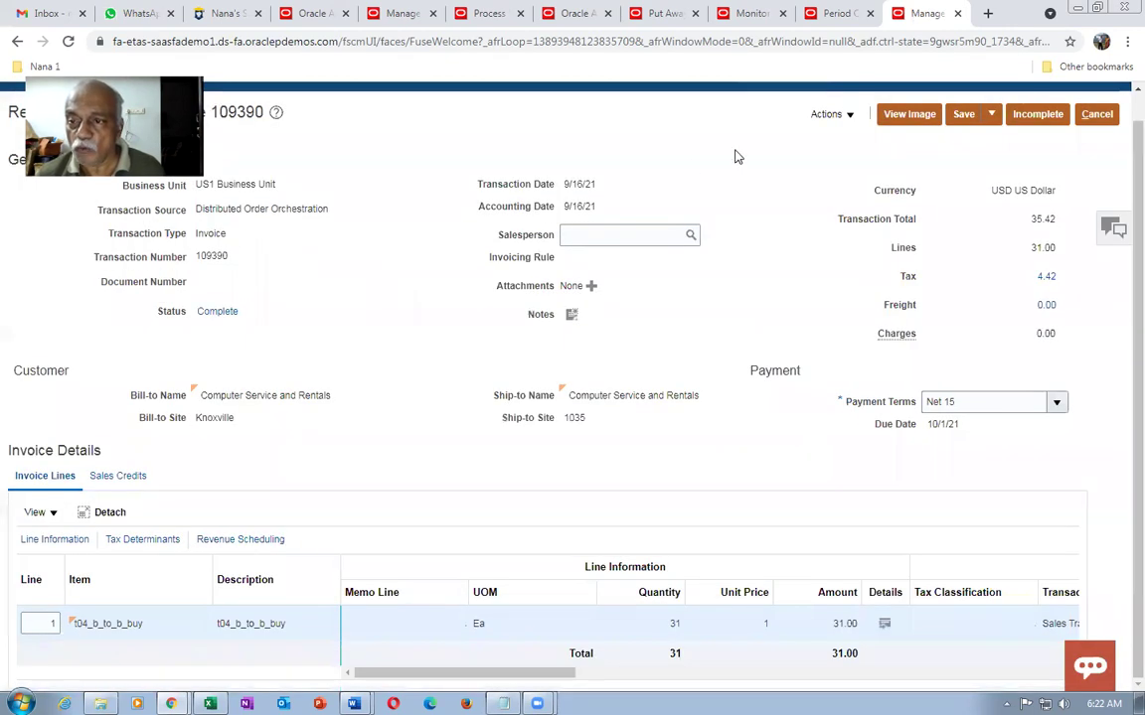
Step: Request the invoice image, refresh the order's orchestration plan to check the task statuses, and leave the plan
{"action": "left_click", "coordinate": [904, 117]}
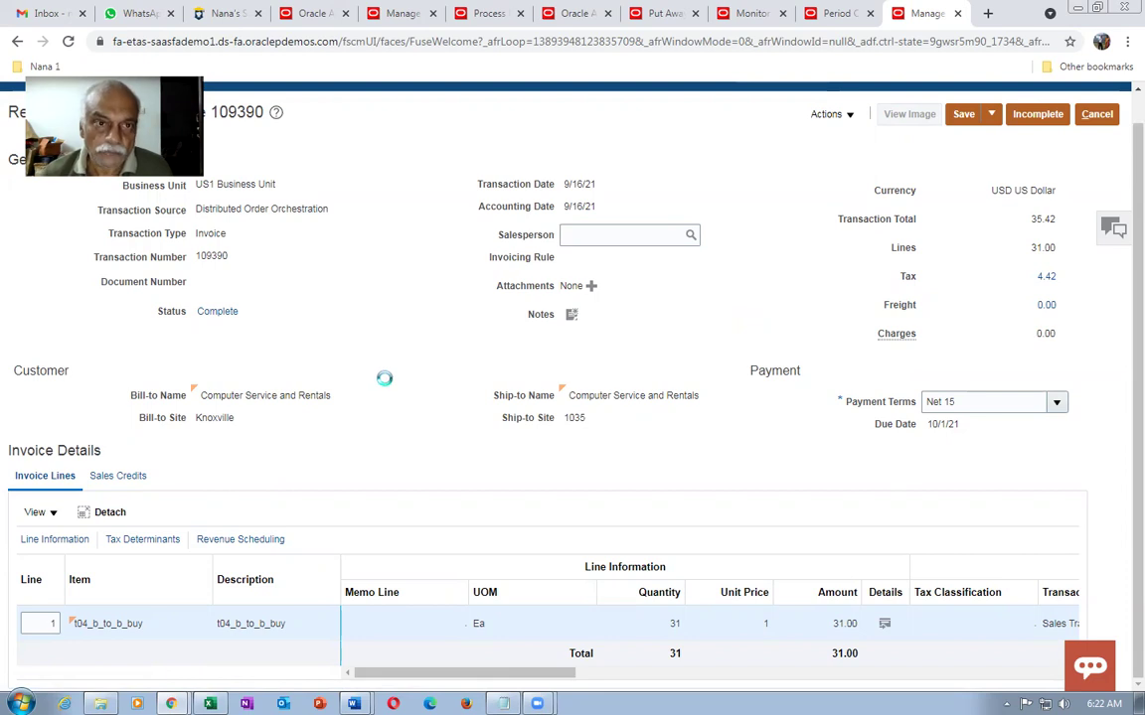
{"action": "left_click", "coordinate": [291, 13]}
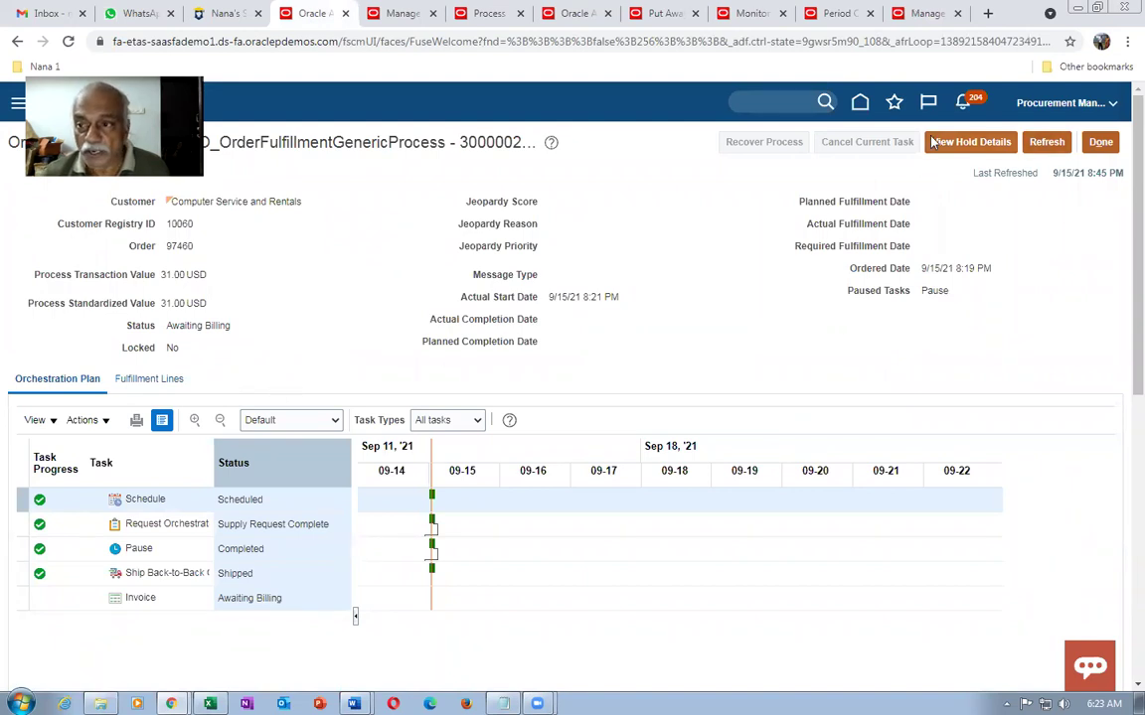
{"action": "left_click", "coordinate": [1046, 142]}
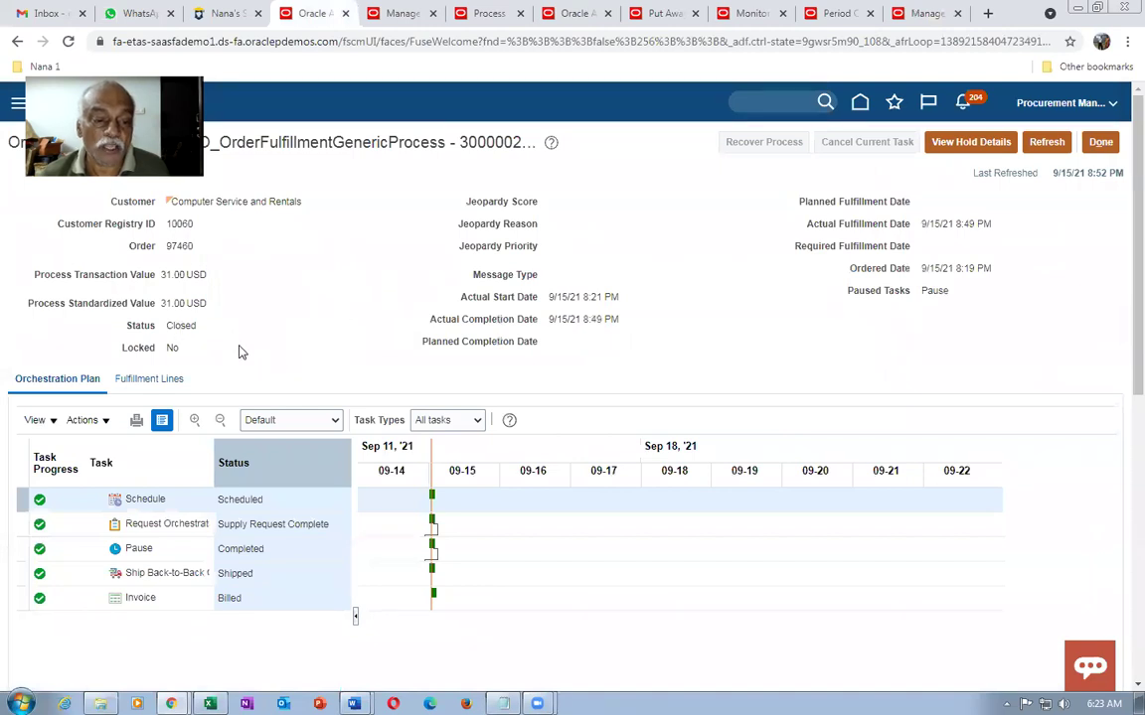
{"action": "left_click", "coordinate": [1046, 142]}
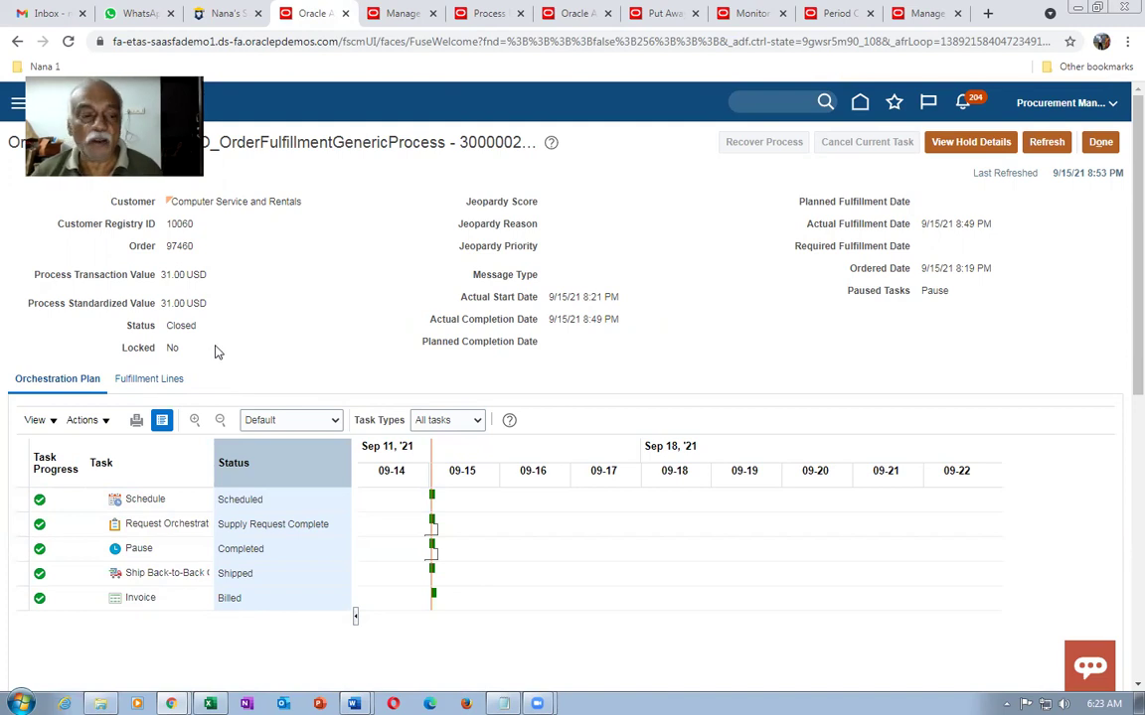
{"action": "left_click", "coordinate": [1099, 142]}
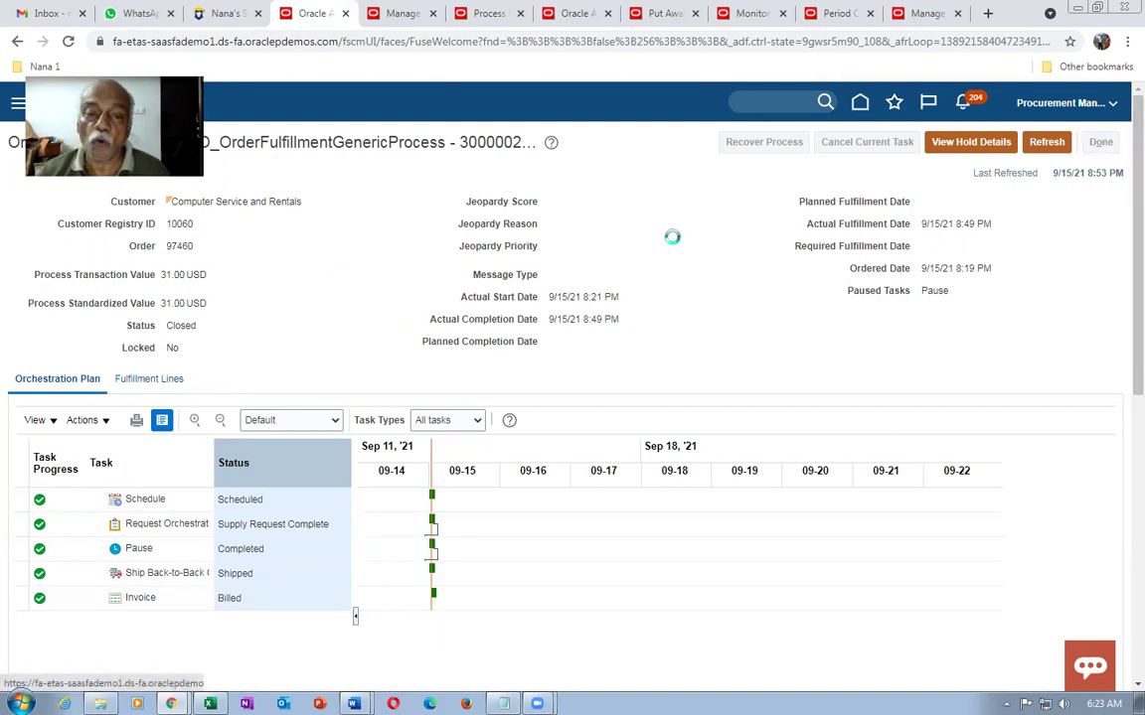
Step: Close the Period Close page, review the invoice image from its header to the line totals, and close the image
{"action": "left_click", "coordinate": [841, 14]}
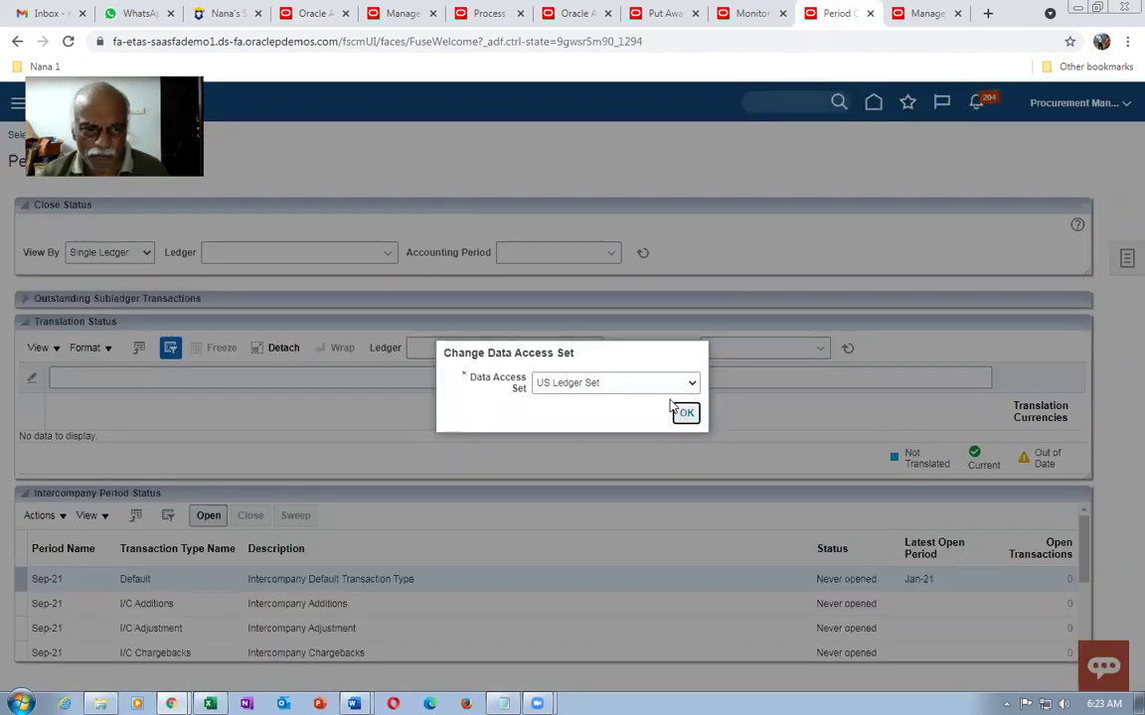
{"action": "left_click", "coordinate": [869, 13]}
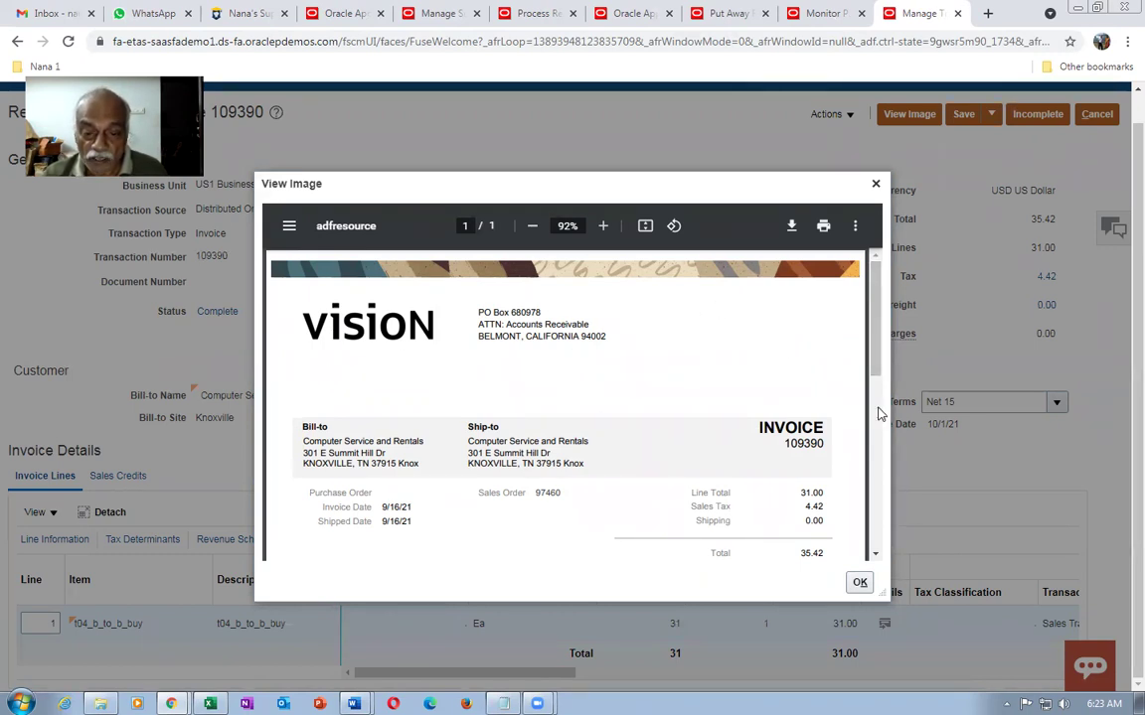
{"action": "left_click_drag", "start_coordinate": [877, 368], "coordinate": [887, 417]}
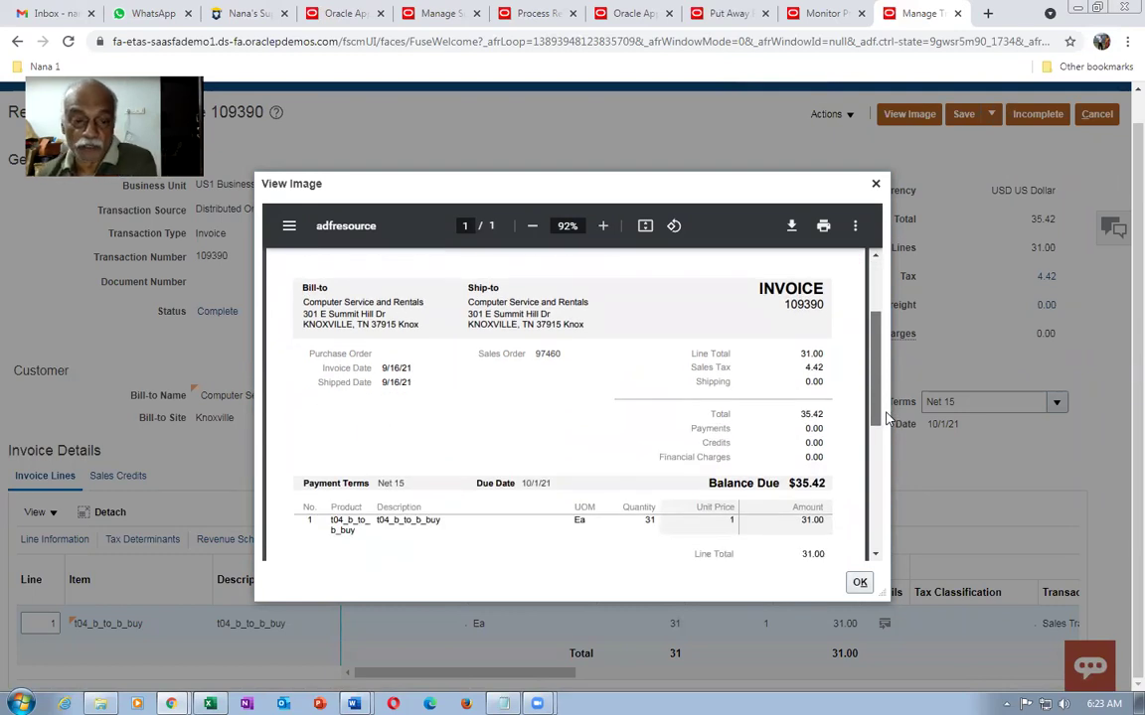
{"action": "left_click_drag", "start_coordinate": [887, 417], "coordinate": [902, 521]}
{"action": "left_click_drag", "start_coordinate": [902, 519], "coordinate": [897, 310]}
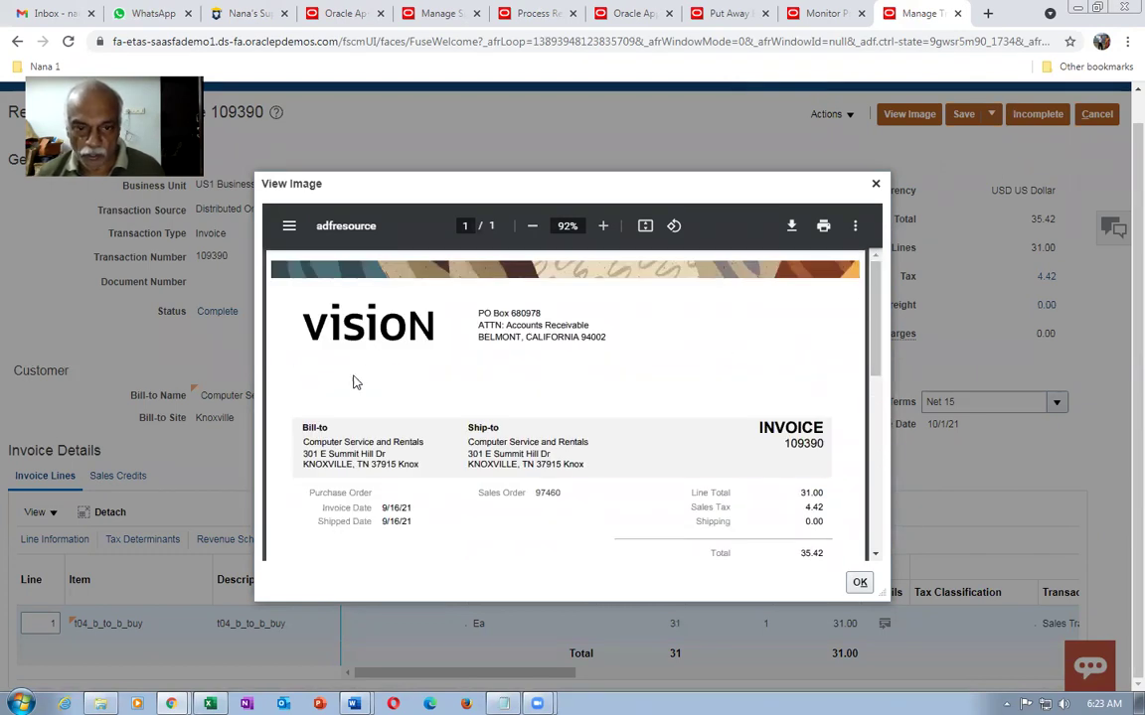
{"action": "left_click", "coordinate": [875, 183]}
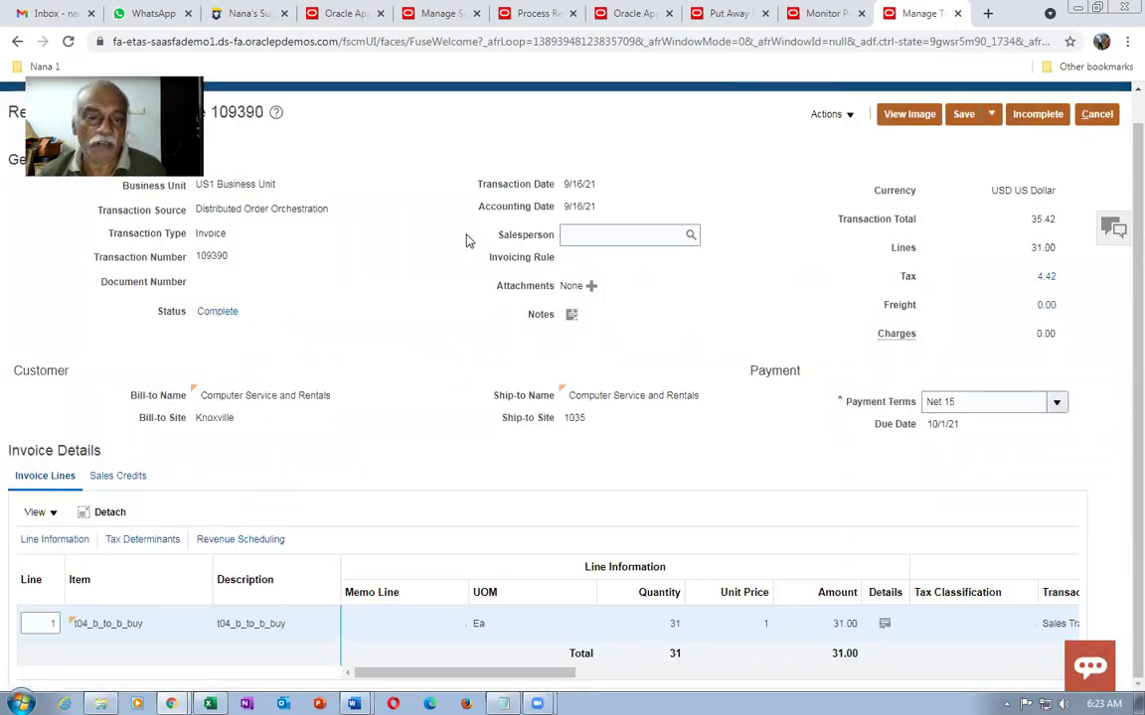
Step: Leave the invoice without saving, and return from the orchestration order to the sales order to check its header and line status
{"action": "left_click", "coordinate": [1097, 115]}
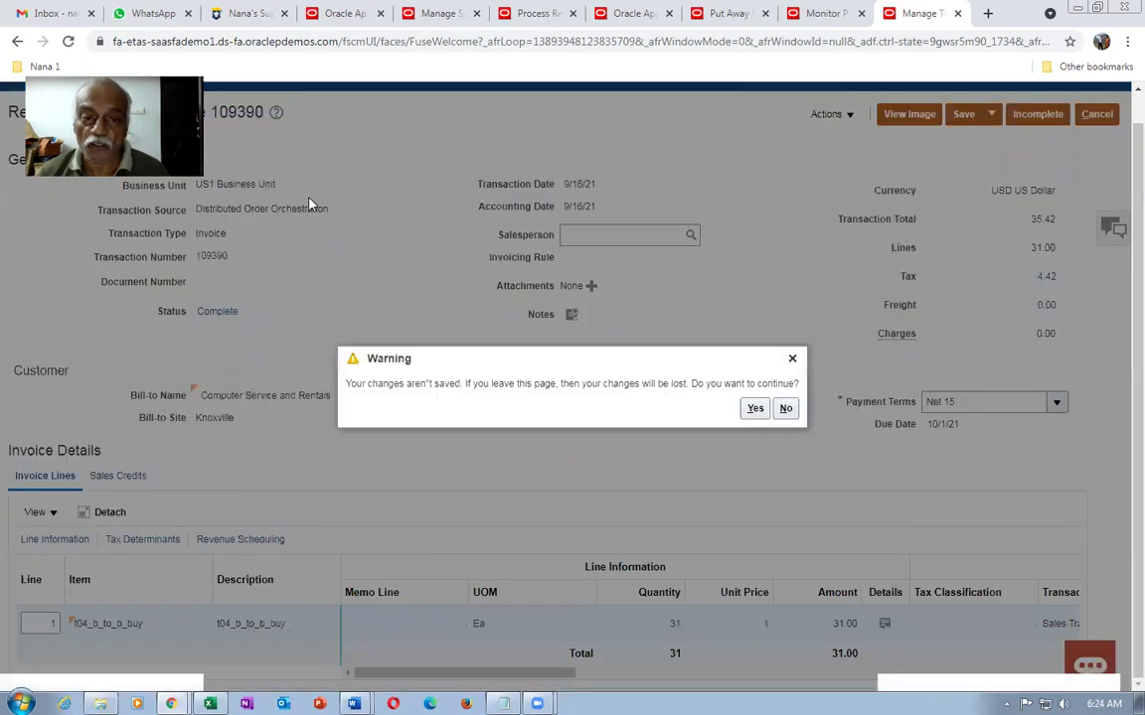
{"action": "left_click", "coordinate": [753, 408]}
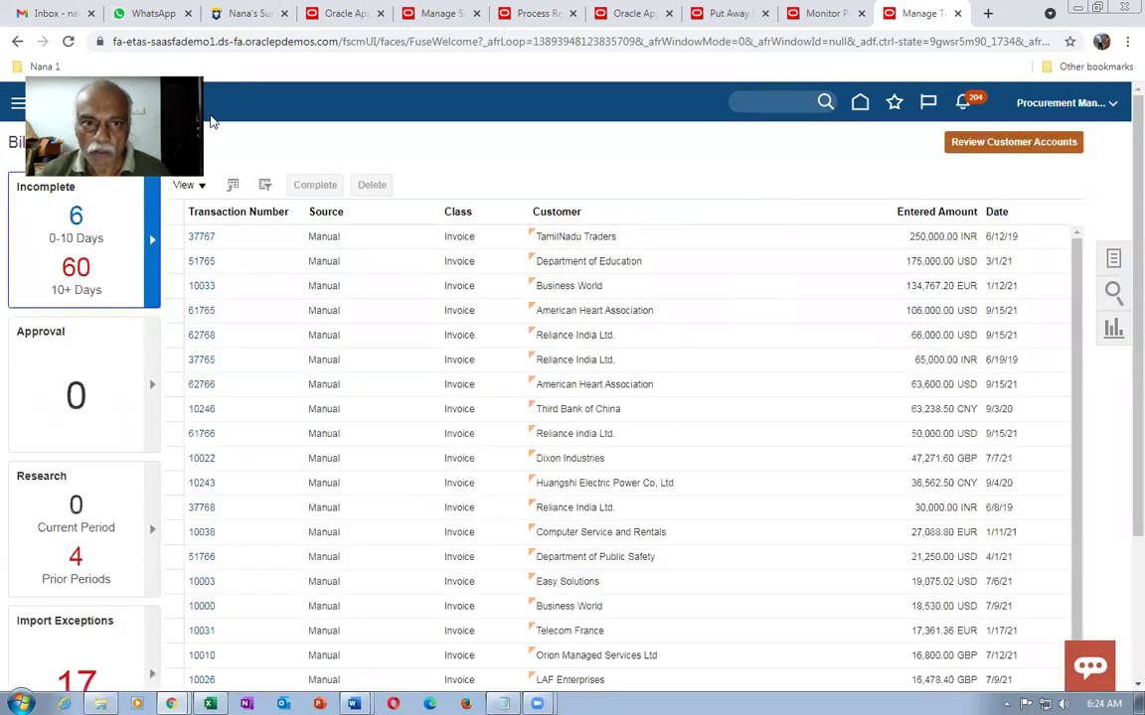
{"action": "left_click", "coordinate": [340, 14]}
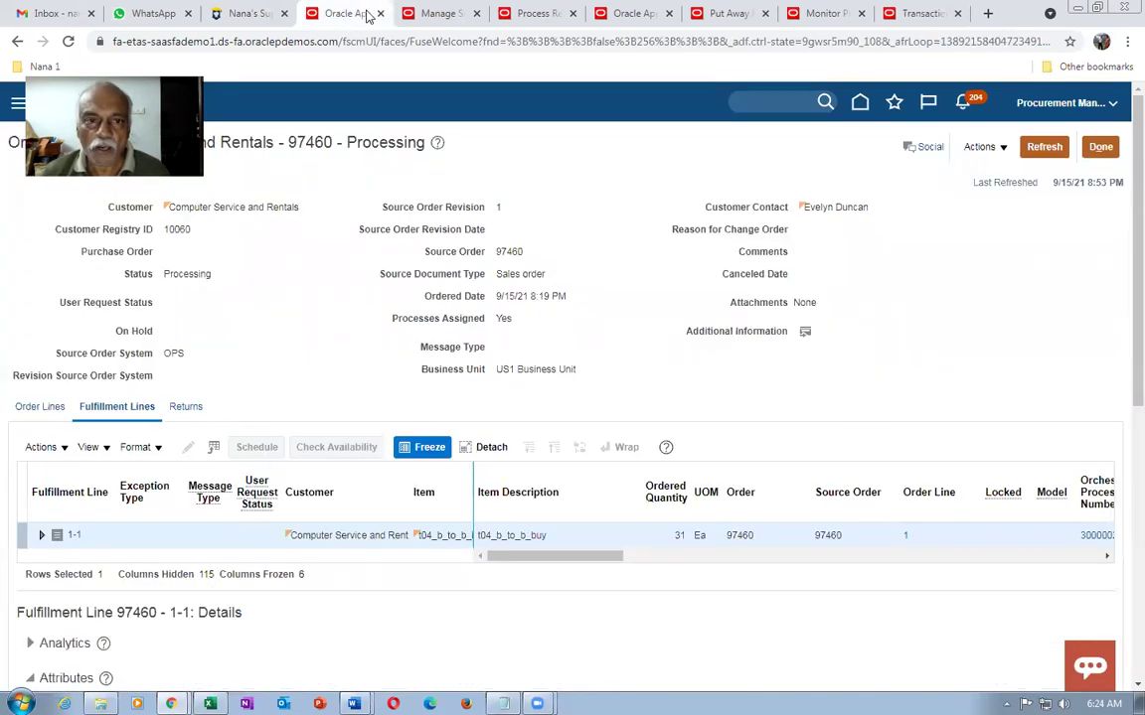
{"action": "left_click", "coordinate": [1099, 147]}
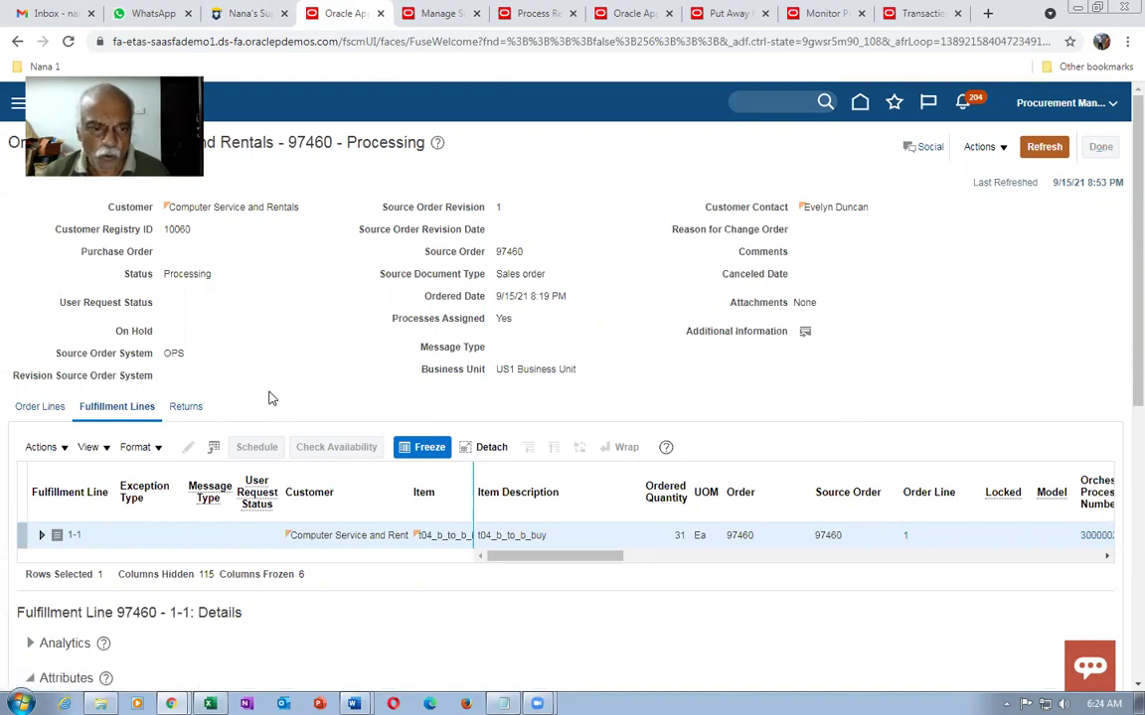
{"action": "left_click_drag", "start_coordinate": [355, 142], "coordinate": [406, 145]}
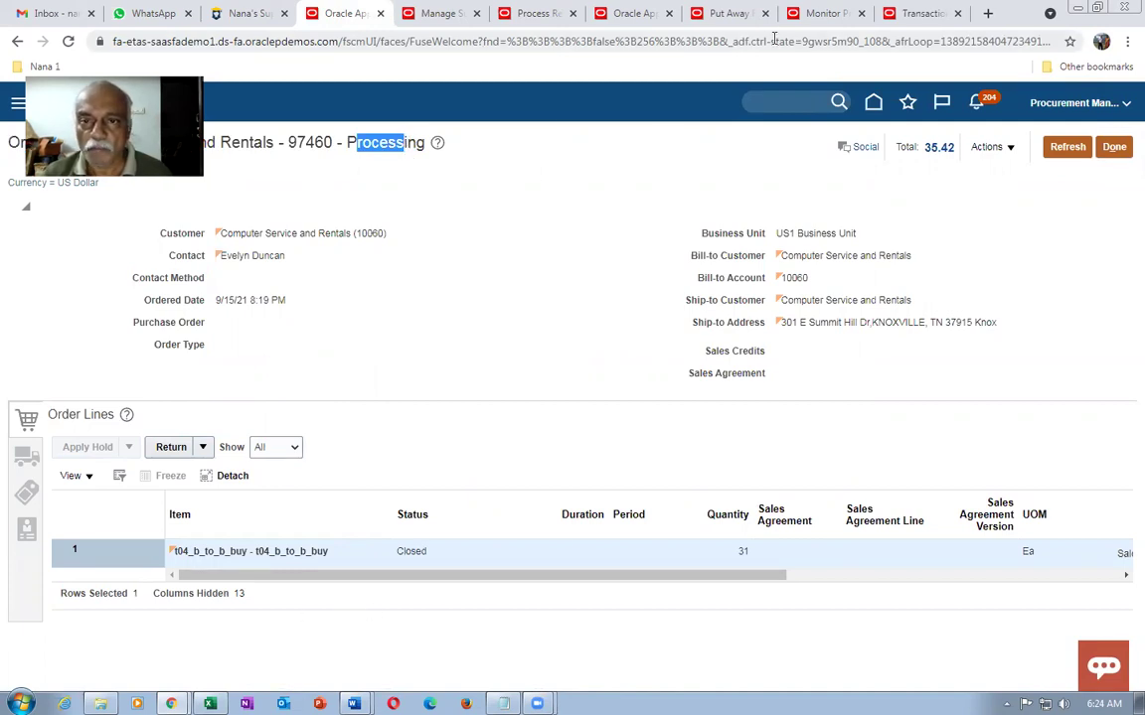
Step: Return to the Schedule New Process dialog and search the process names for "update close"
{"action": "left_click", "coordinate": [817, 13]}
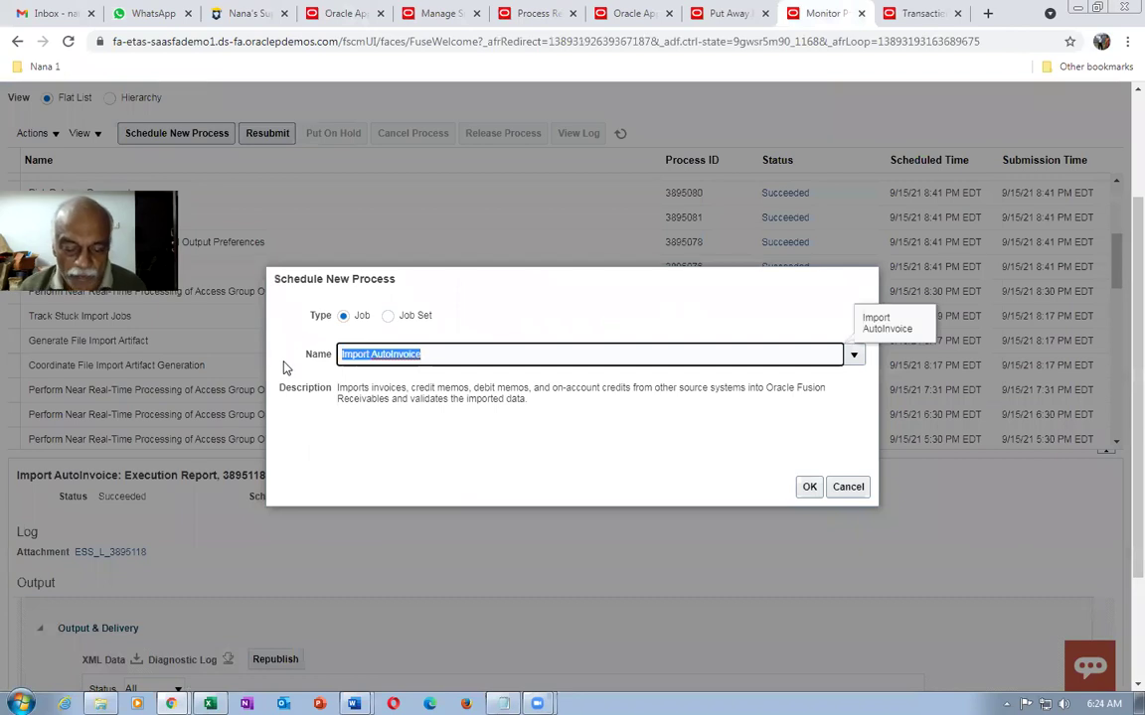
{"action": "type", "text": "update close"}
{"action": "key", "text": "Return"}
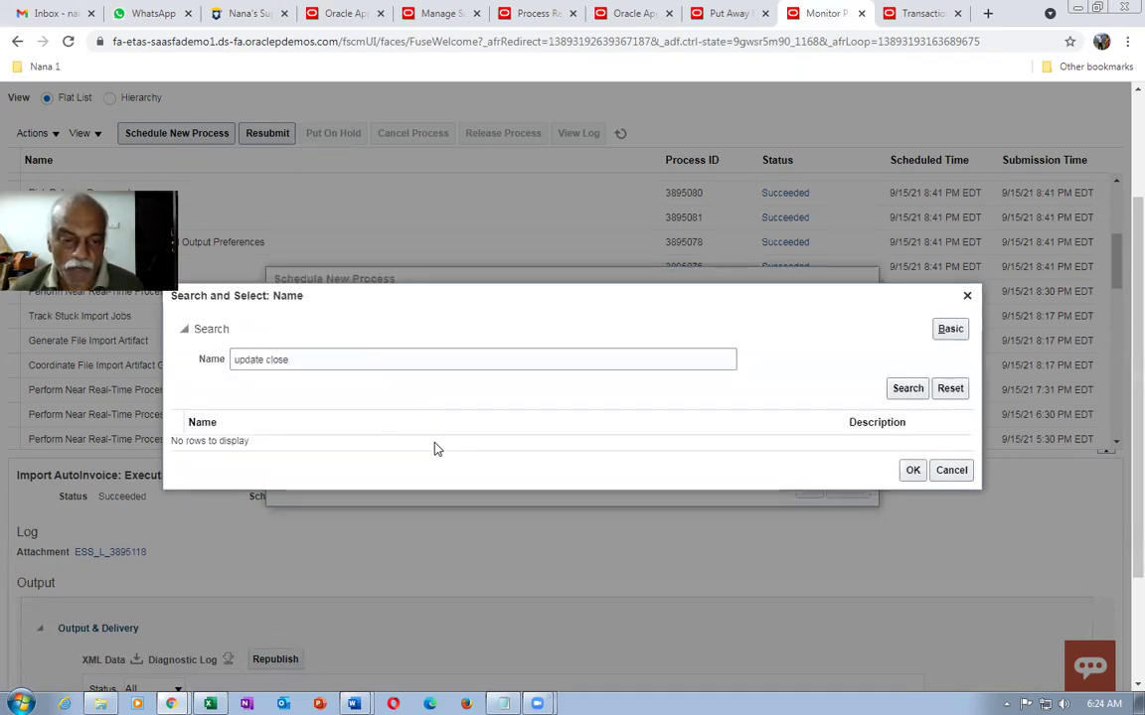
{"action": "left_click", "coordinate": [902, 389]}
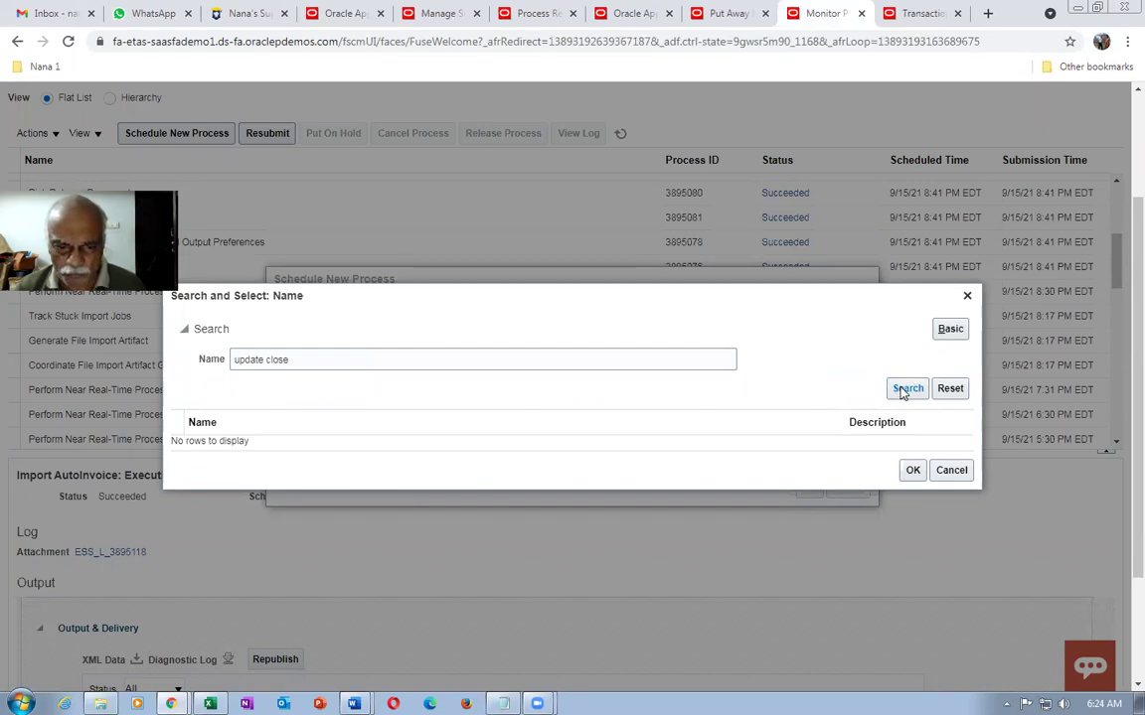
Step: Search the process names with update%close% and select Update or Close Sales Orders as the job
{"action": "left_click", "coordinate": [310, 360]}
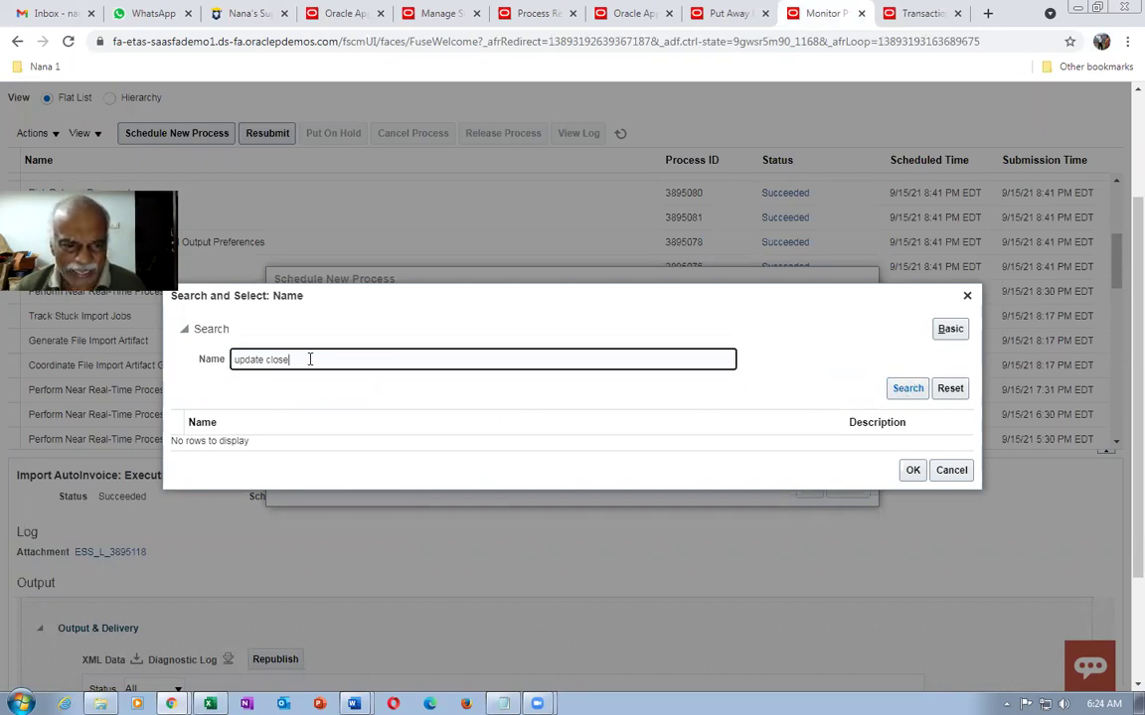
{"action": "key", "text": "BackSpace"}
{"action": "key", "text": "BackSpace"}
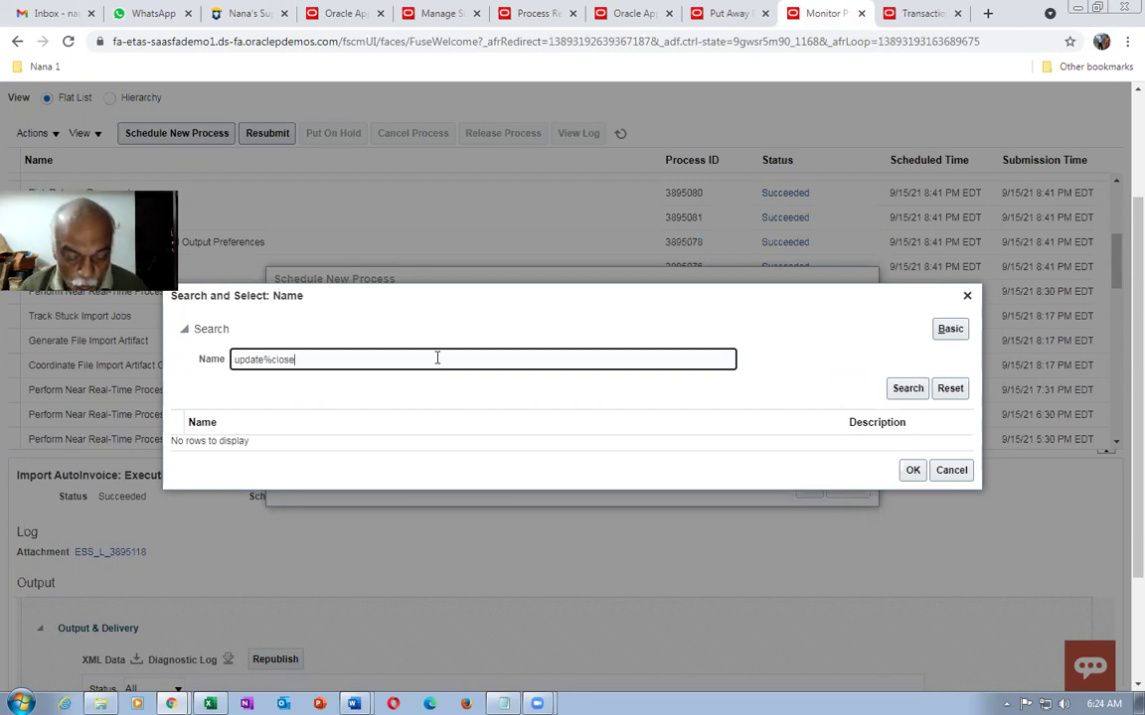
{"action": "left_click", "coordinate": [906, 389]}
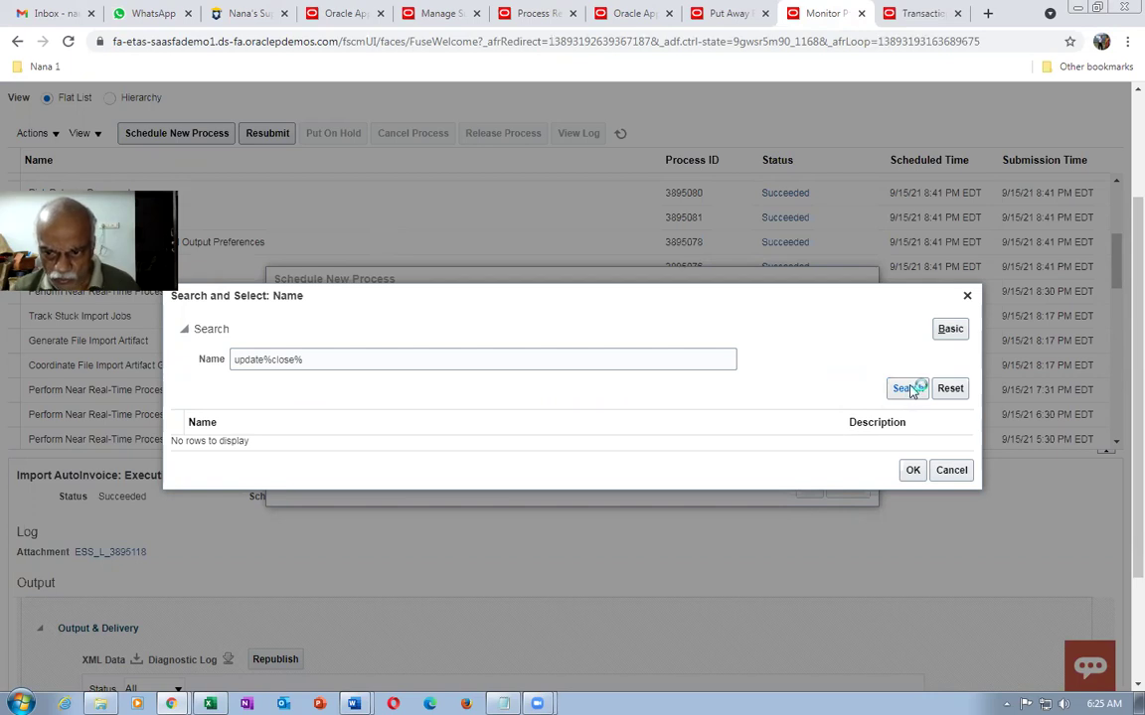
{"action": "left_click", "coordinate": [331, 445]}
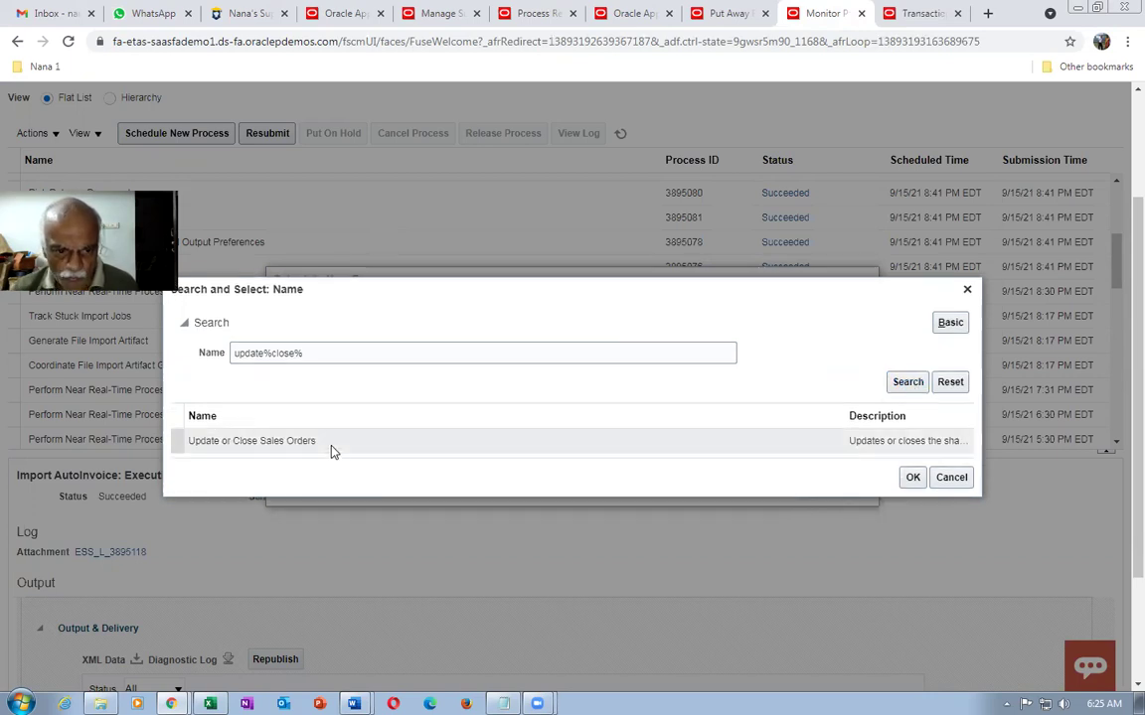
{"action": "left_click", "coordinate": [912, 477]}
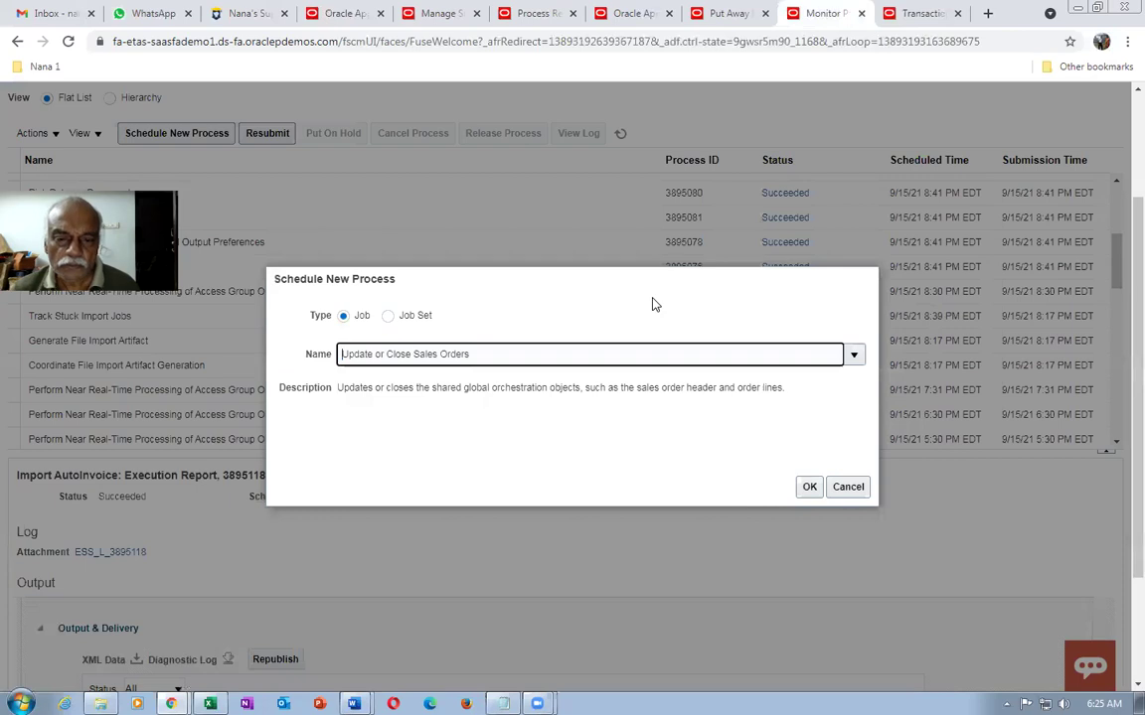
Step: Submit Update or Close Sales Orders with Entity Name Header and Interval Hours 0, and refresh the process list
{"action": "left_click", "coordinate": [810, 487]}
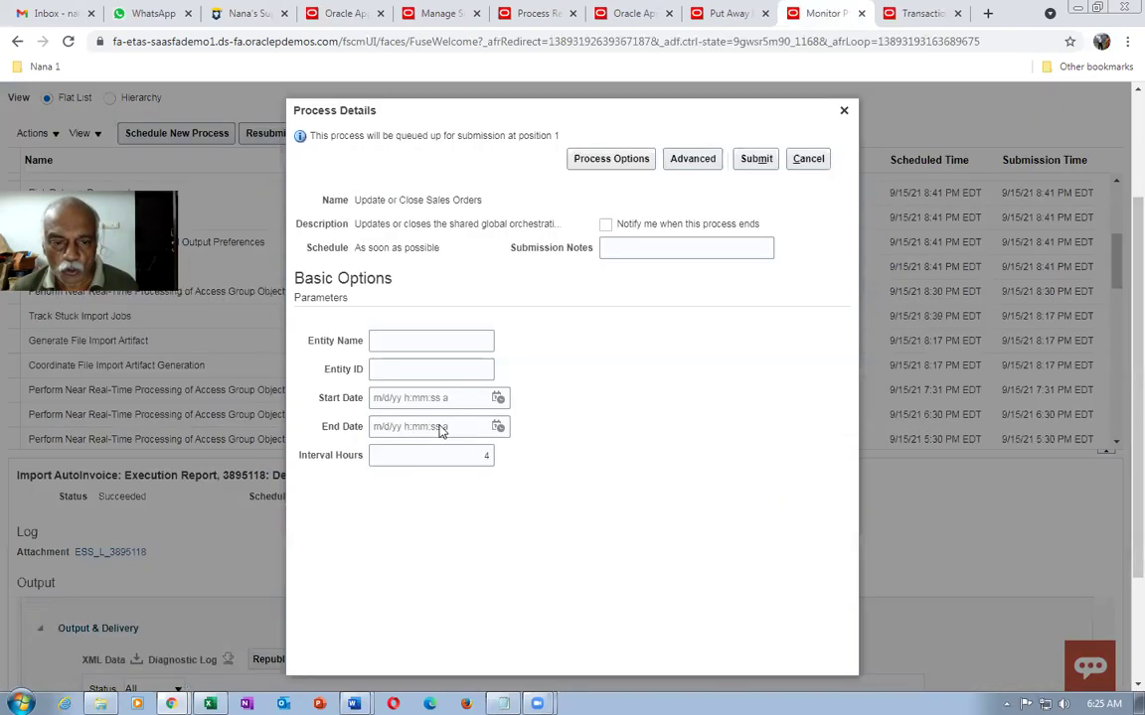
{"action": "left_click", "coordinate": [430, 336]}
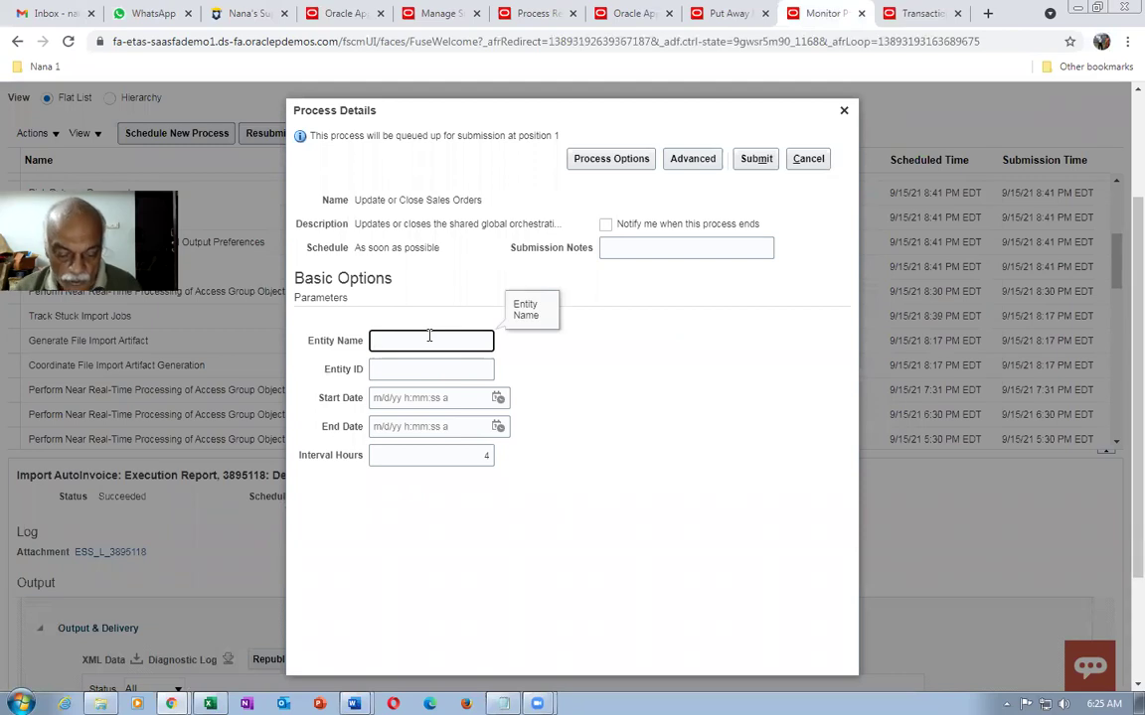
{"action": "type", "text": "Header"}
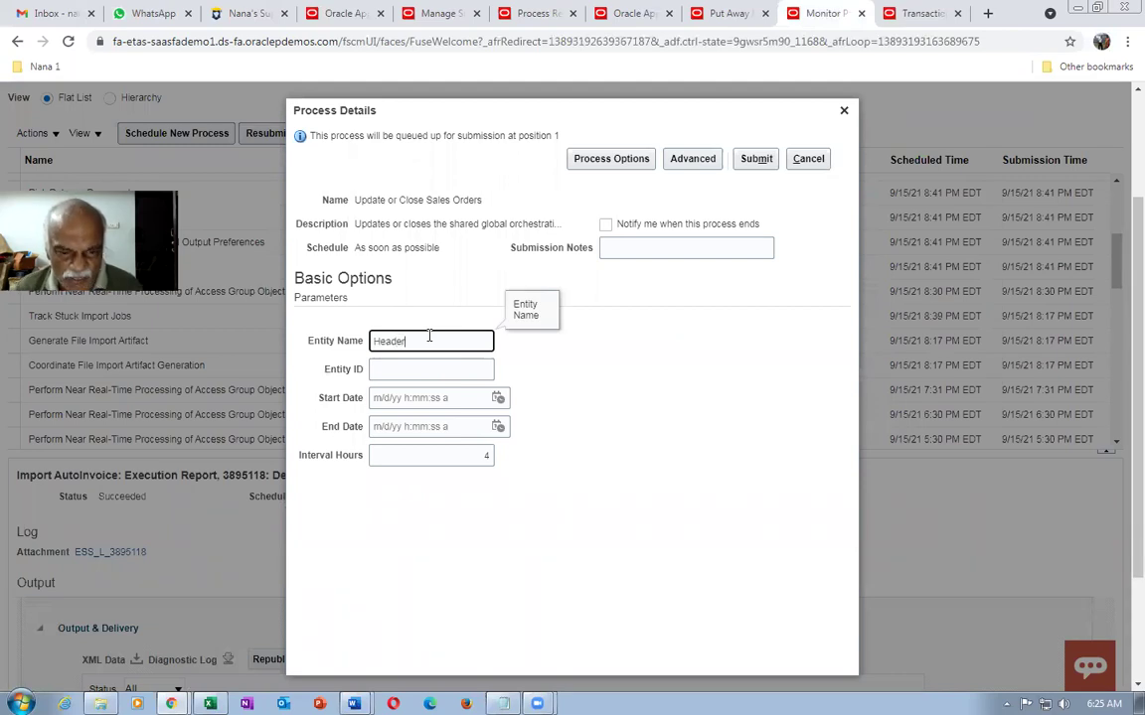
{"action": "left_click", "coordinate": [472, 454]}
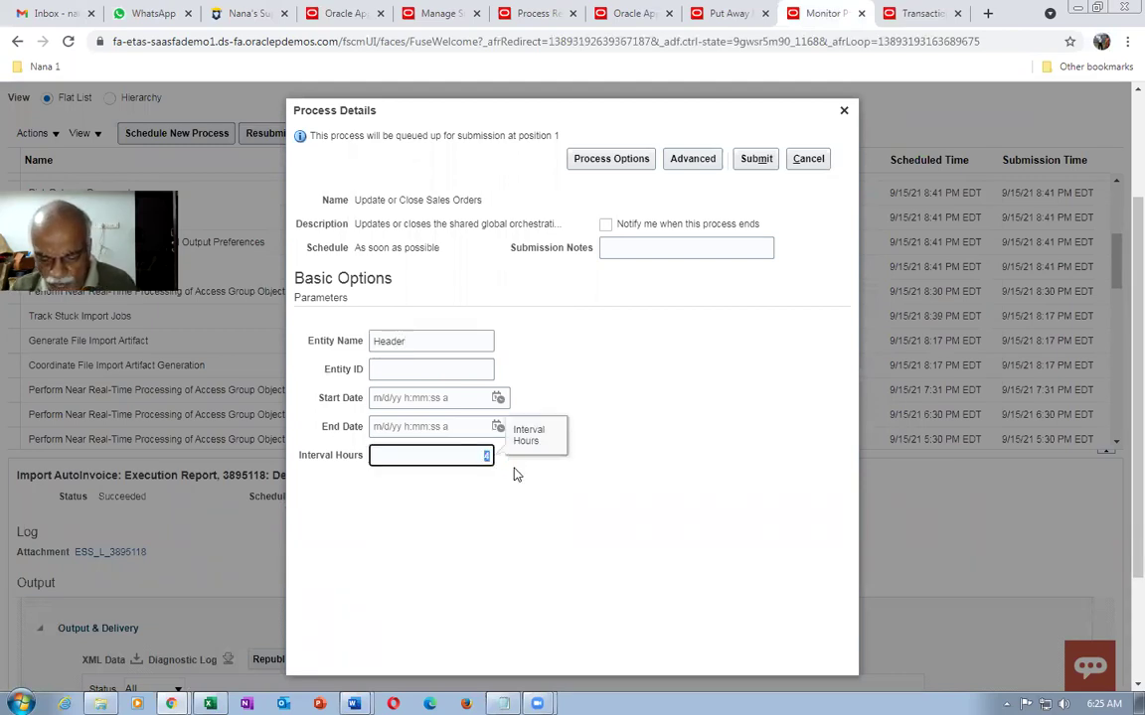
{"action": "left_click", "coordinate": [502, 569]}
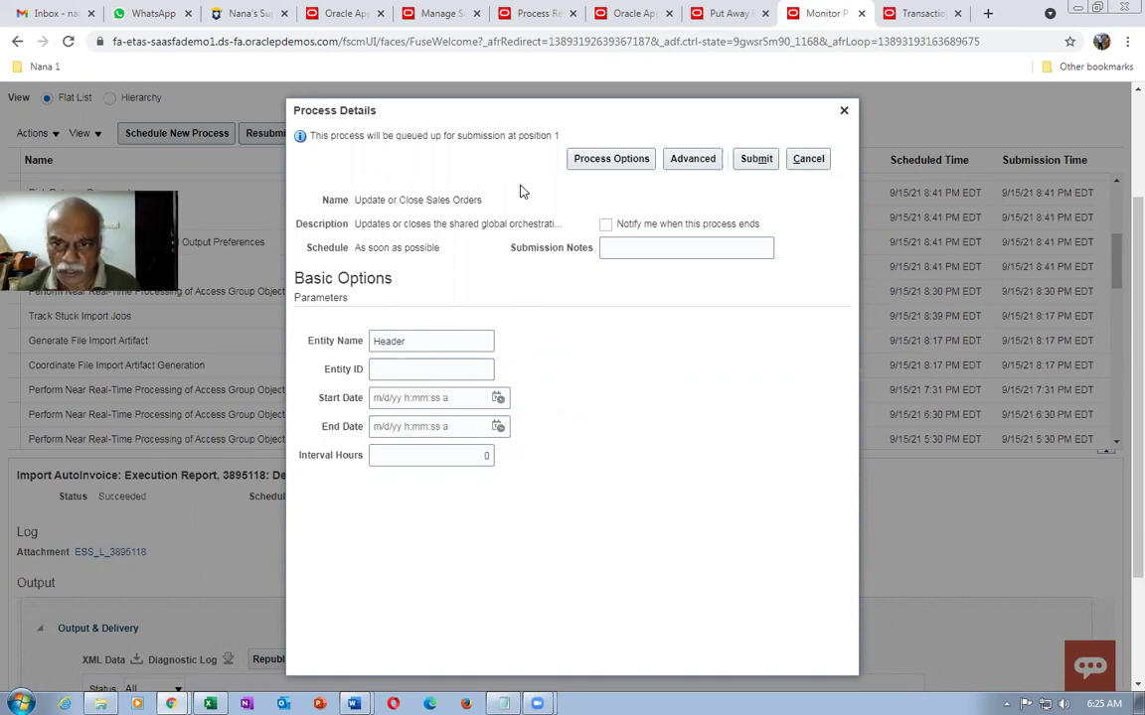
{"action": "left_click", "coordinate": [745, 159]}
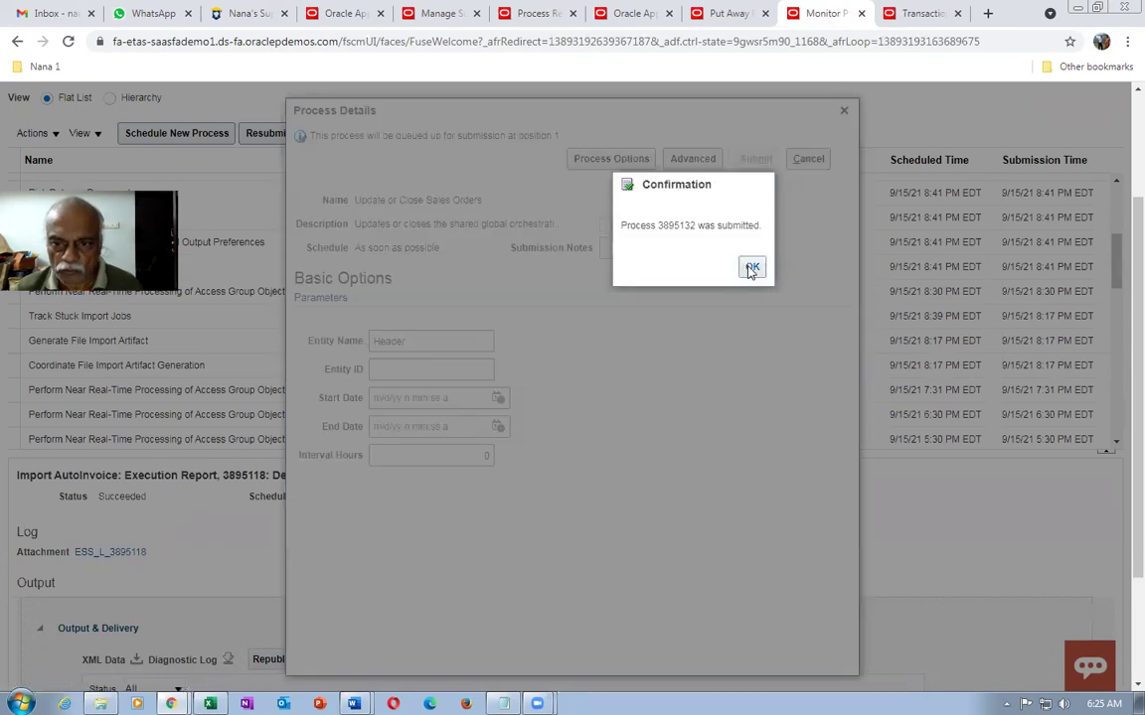
{"action": "left_click", "coordinate": [751, 268]}
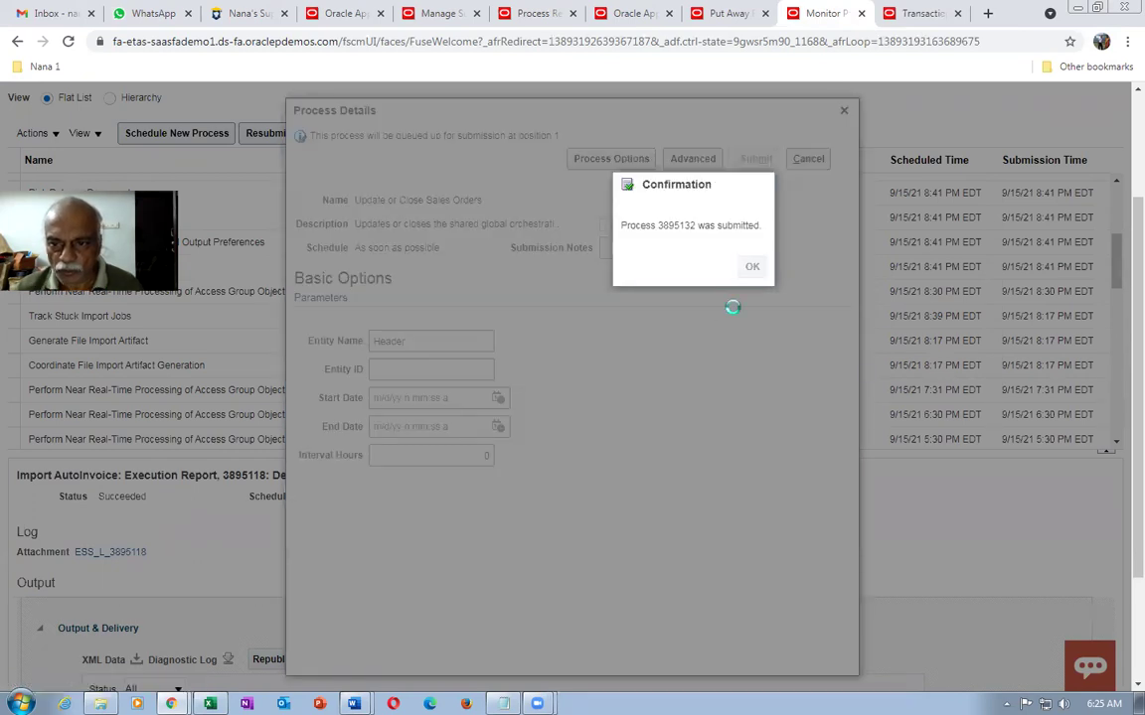
{"action": "left_click", "coordinate": [624, 140]}
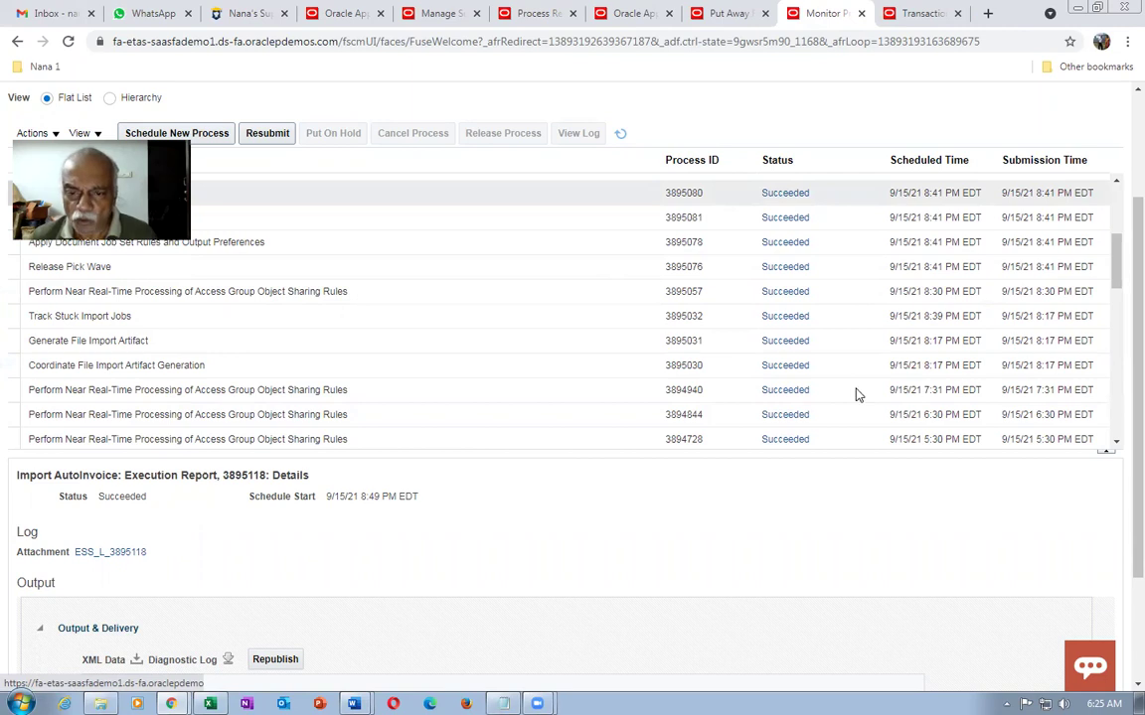
Step: Refresh the scheduled process list to follow the status of the Update or Close Sales Orders run
{"action": "scroll", "coordinate": [623, 304], "scroll_direction": "up", "scroll_amount": 3}
{"action": "left_click", "coordinate": [624, 300]}
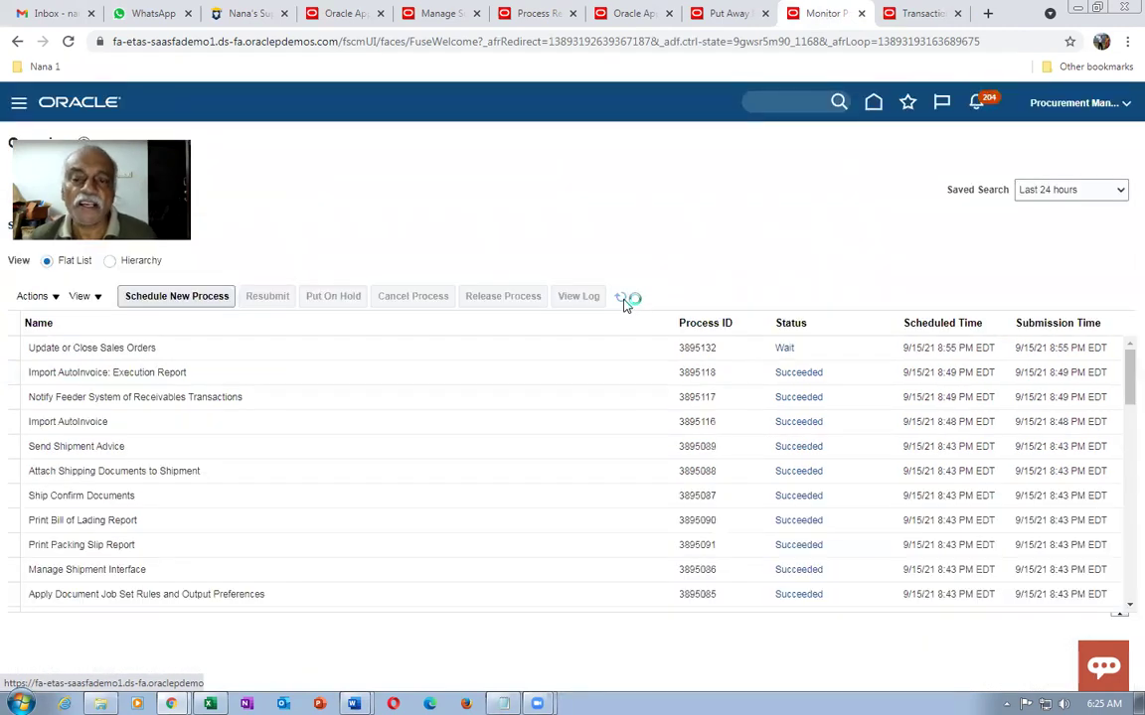
{"action": "left_click", "coordinate": [626, 301]}
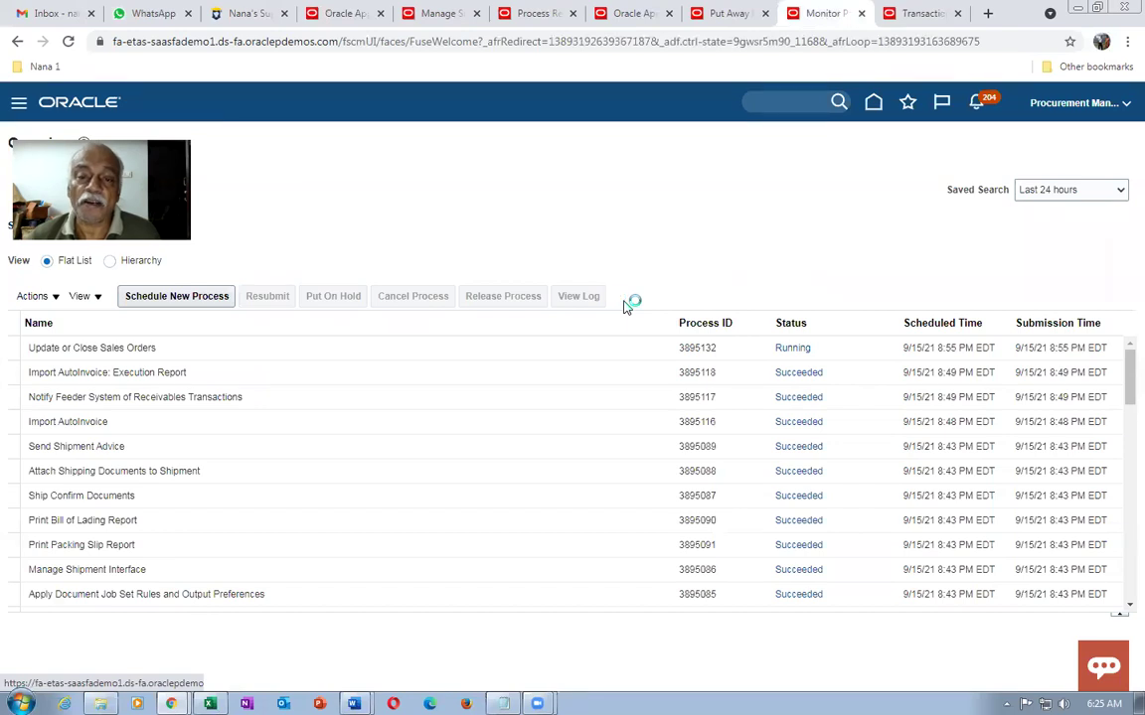
Step: Return to the sales order, refresh it, and check the status in its header
{"action": "left_click", "coordinate": [334, 13]}
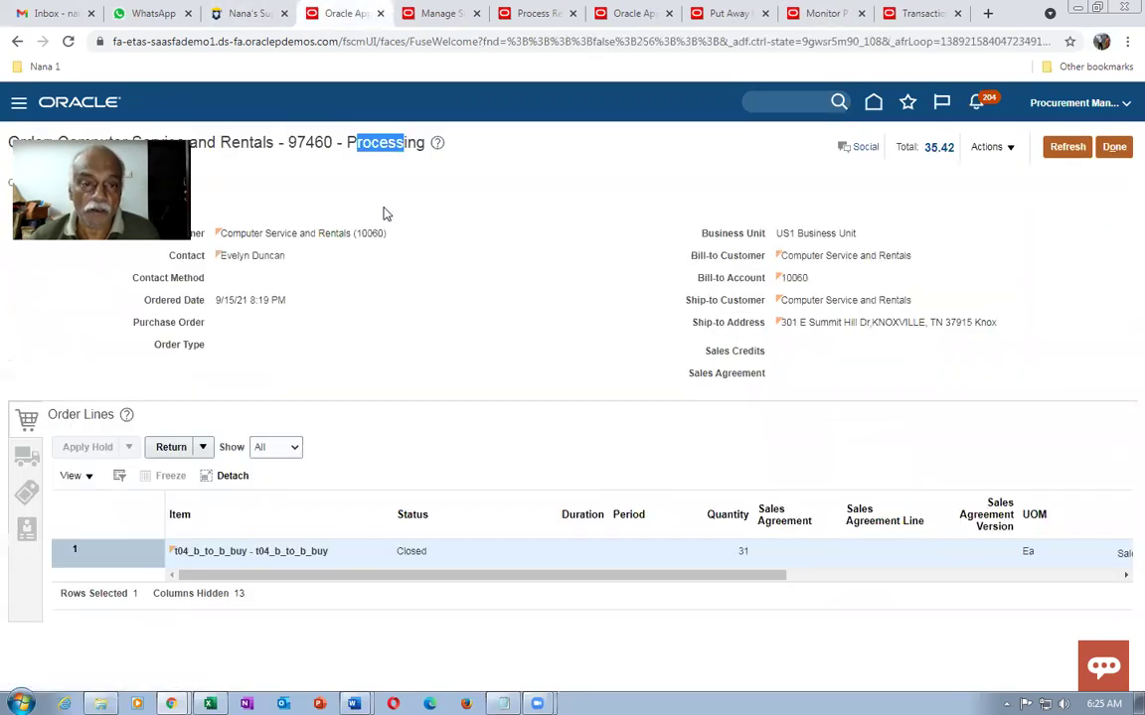
{"action": "left_click", "coordinate": [1067, 149]}
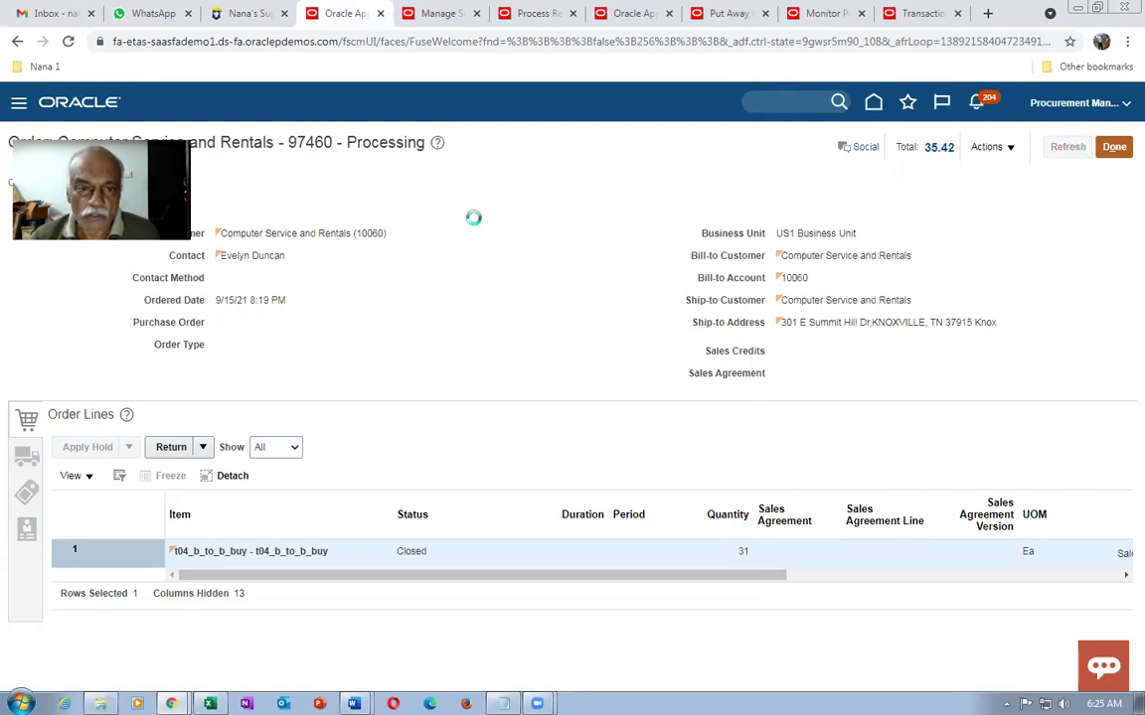
{"action": "left_click_drag", "start_coordinate": [348, 142], "coordinate": [395, 143]}
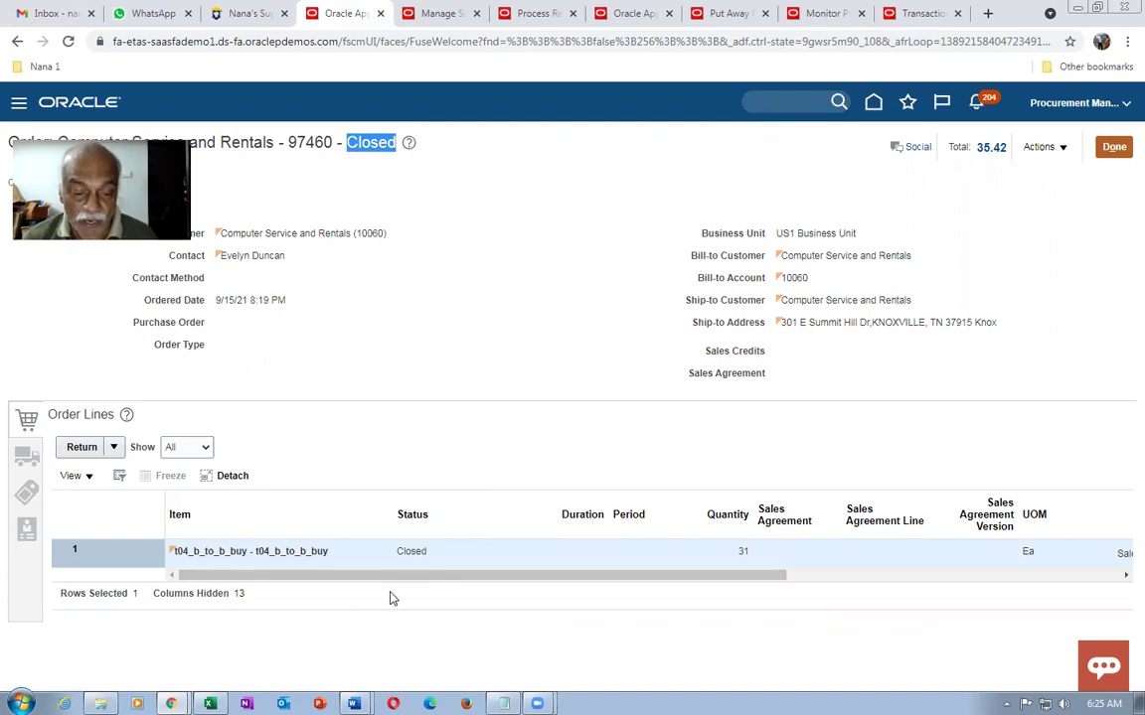
{"action": "left_click", "coordinate": [432, 216]}
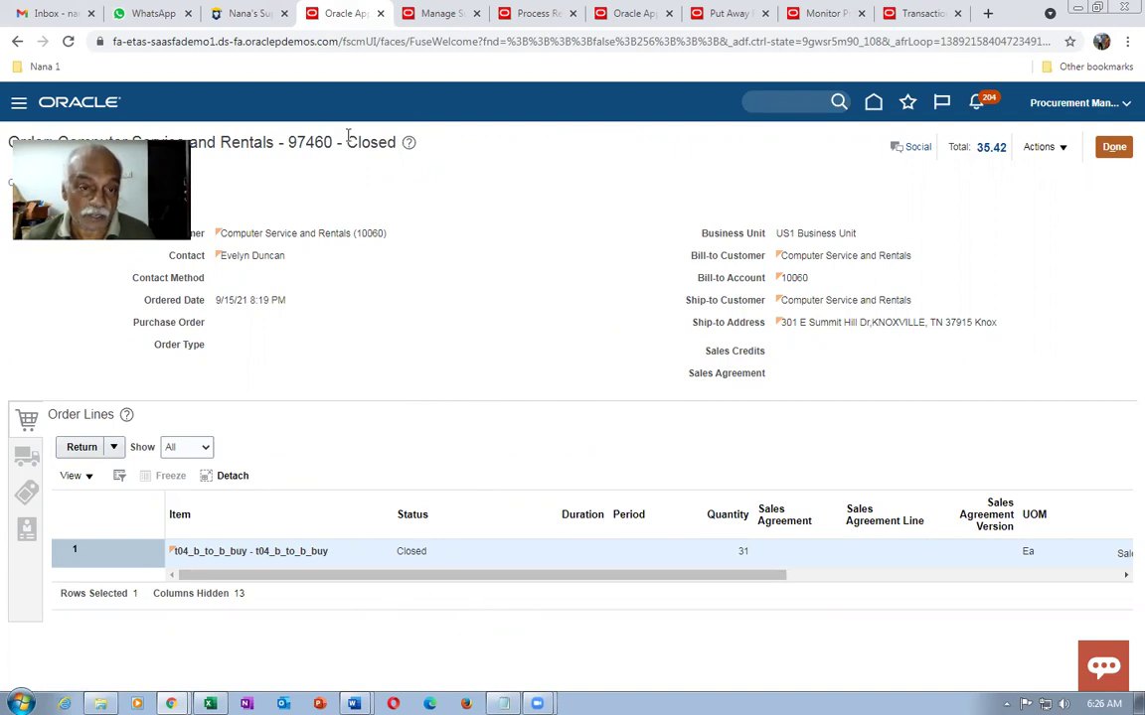
{"action": "left_click_drag", "start_coordinate": [346, 142], "coordinate": [387, 144]}
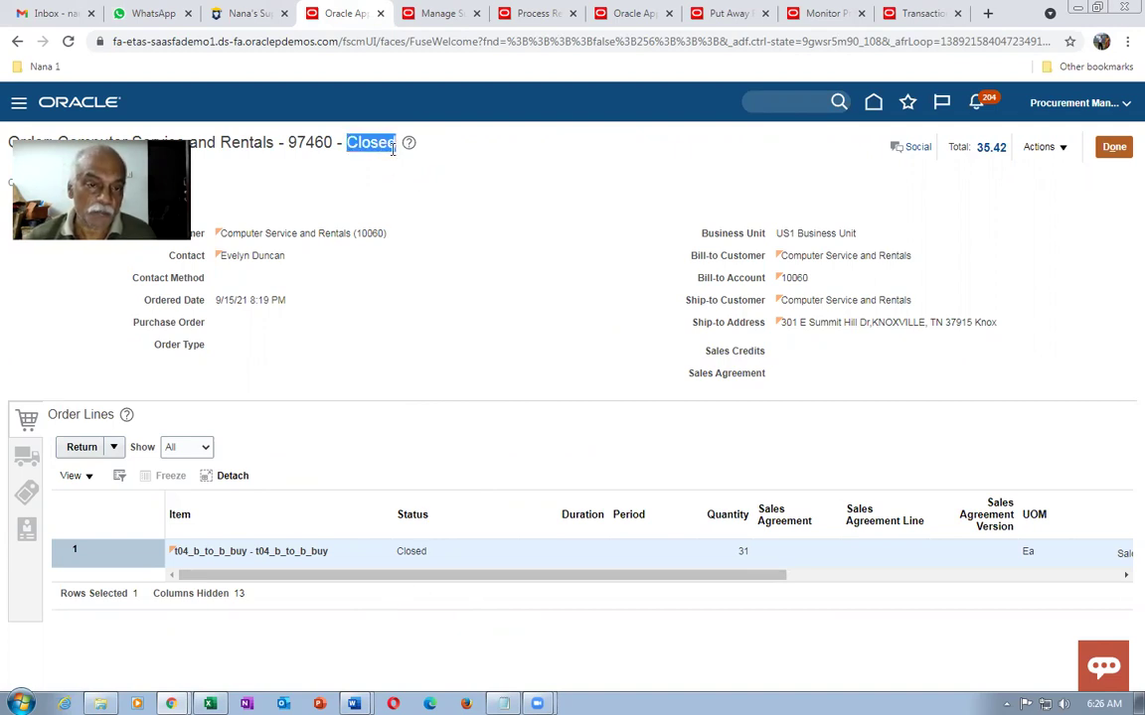
{"action": "left_click", "coordinate": [417, 235]}
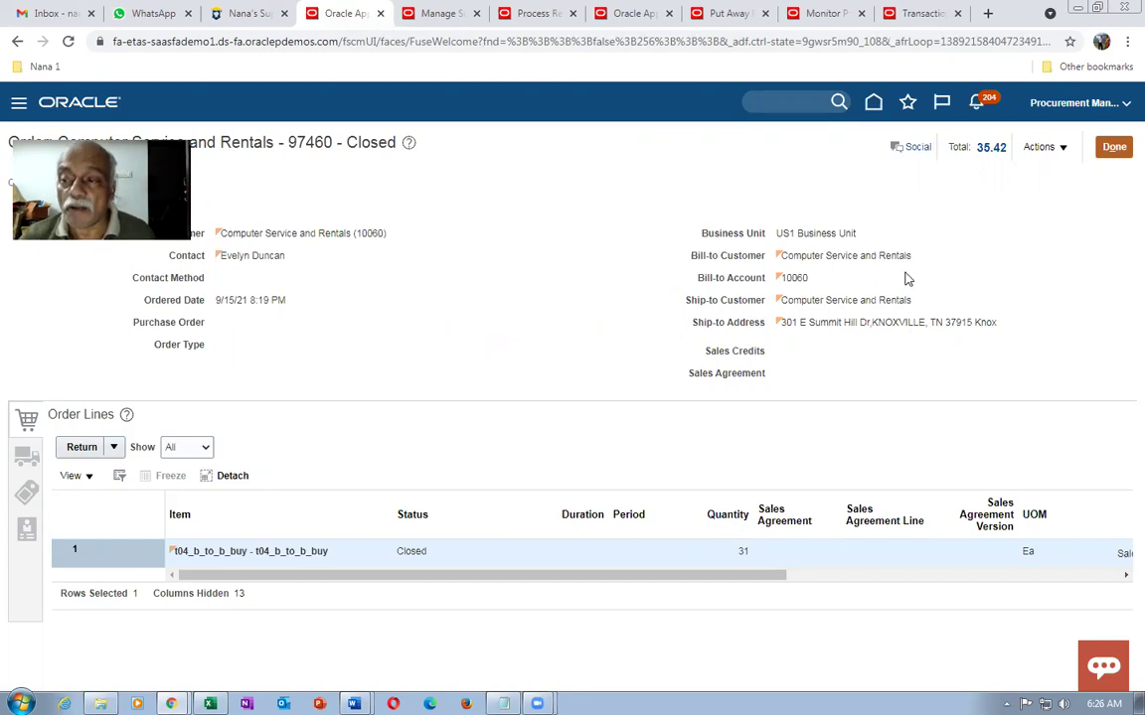
Step: Leave the sales order and open Browse Items in Product Information Management
{"action": "left_click", "coordinate": [1114, 146]}
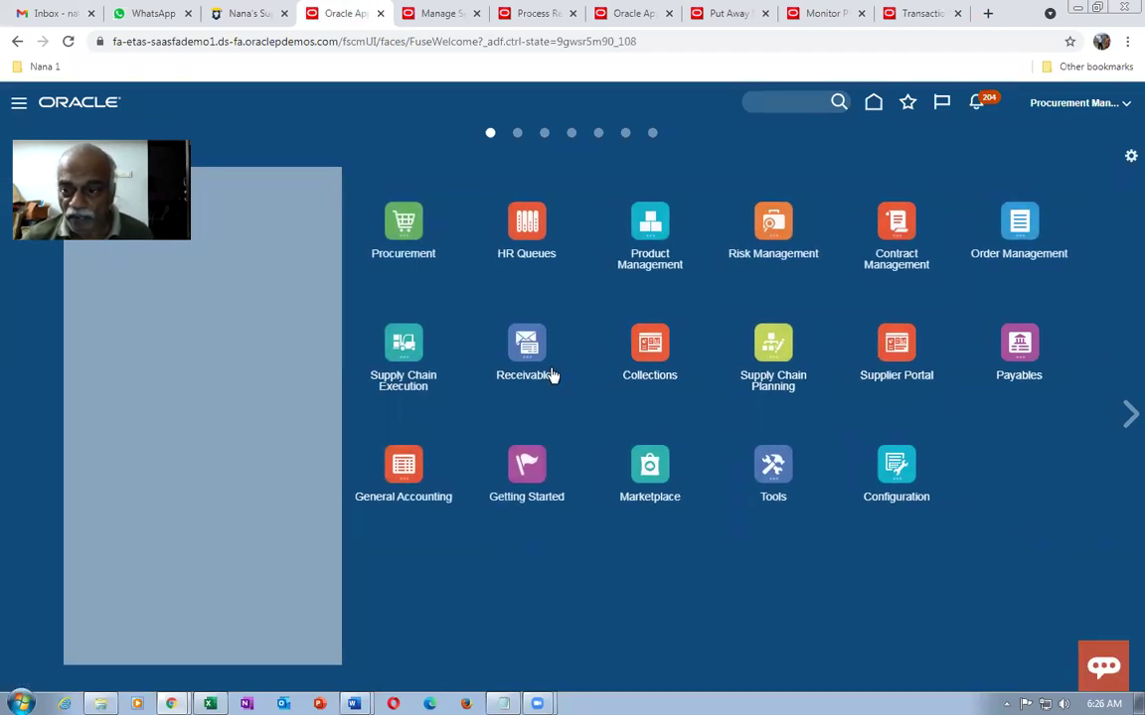
{"action": "left_click", "coordinate": [649, 227]}
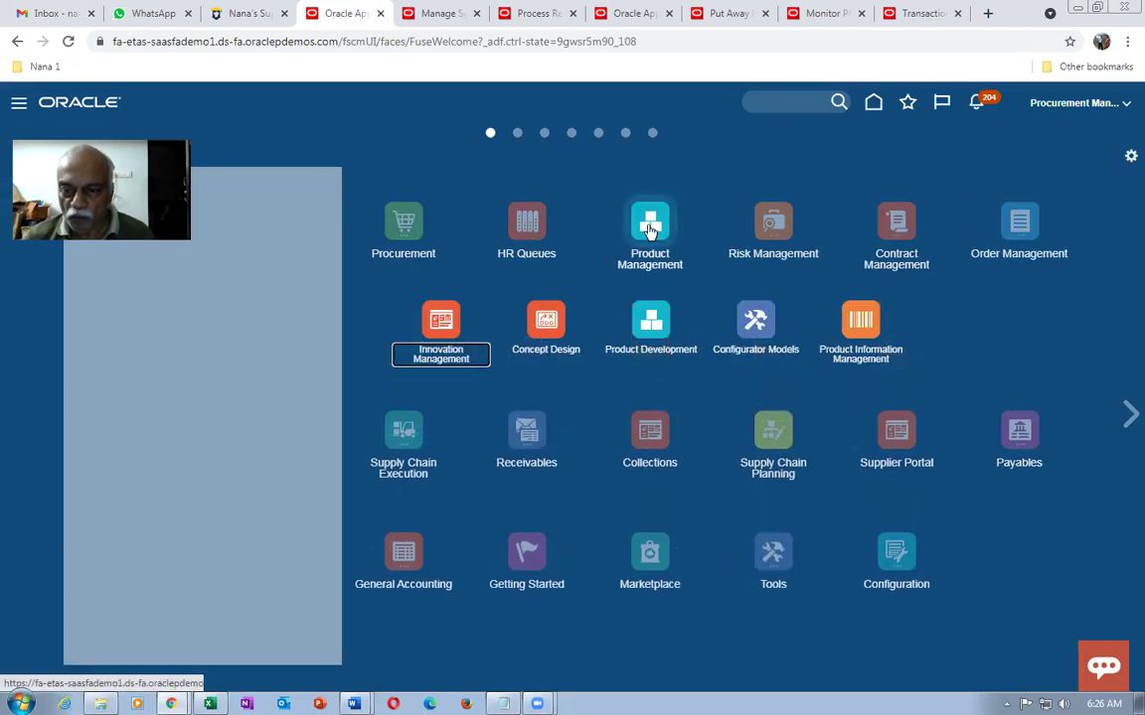
{"action": "left_click", "coordinate": [869, 332]}
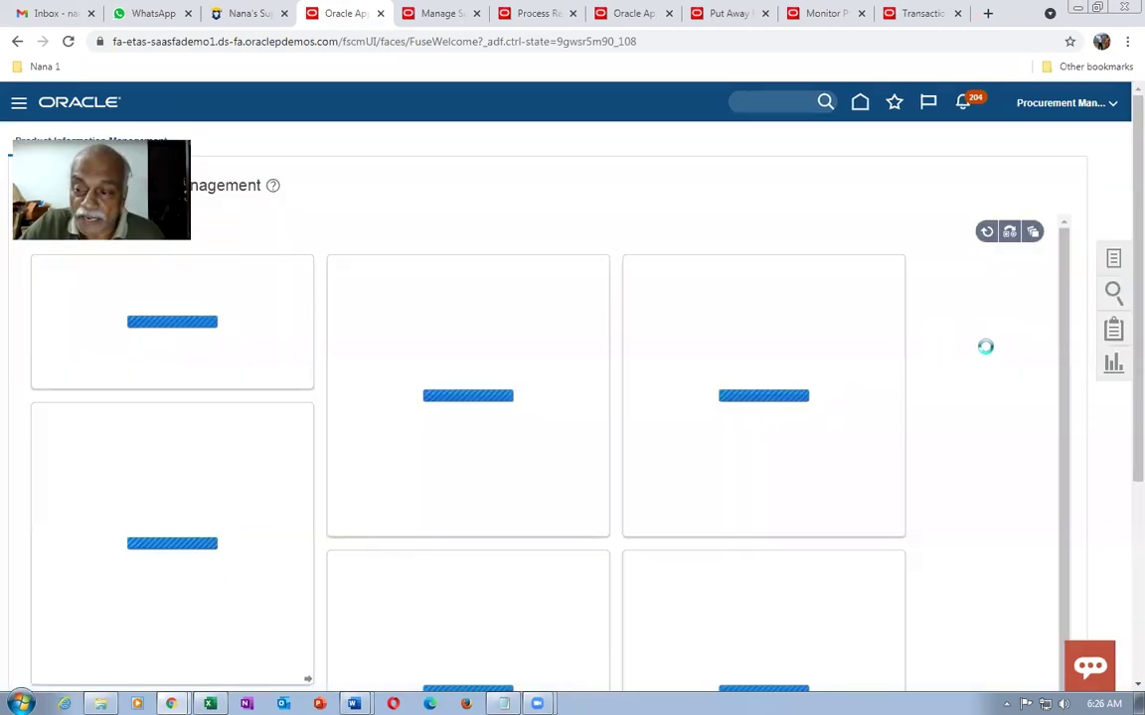
{"action": "left_click", "coordinate": [1112, 260]}
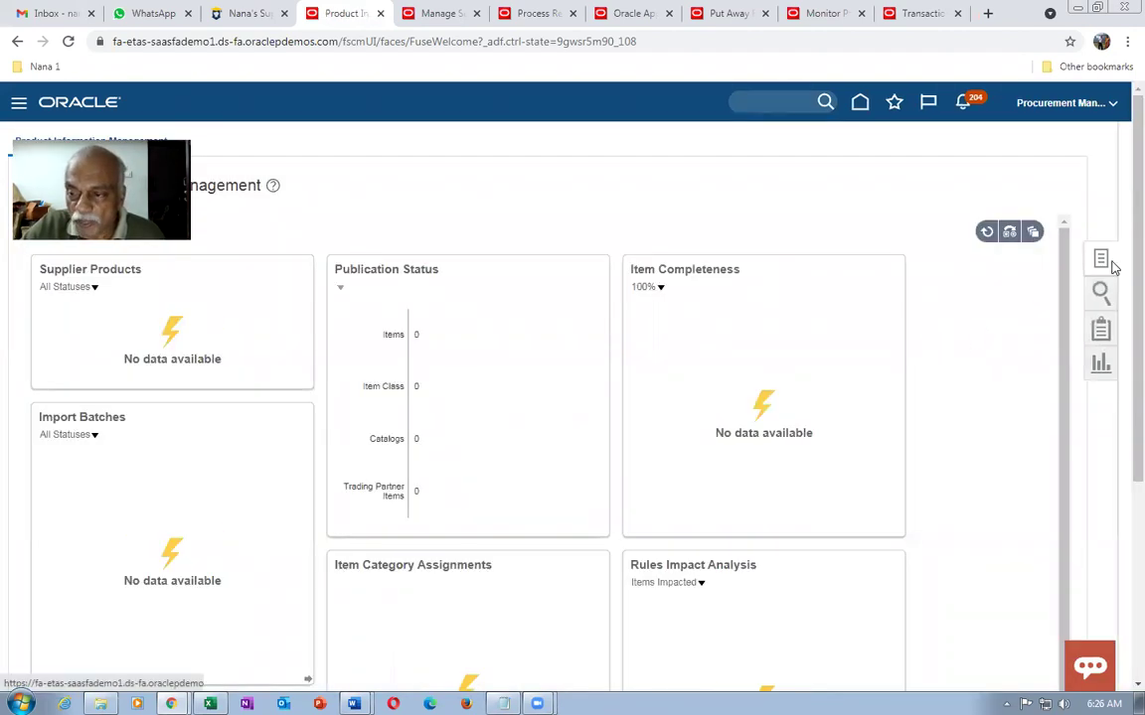
{"action": "left_click", "coordinate": [996, 191]}
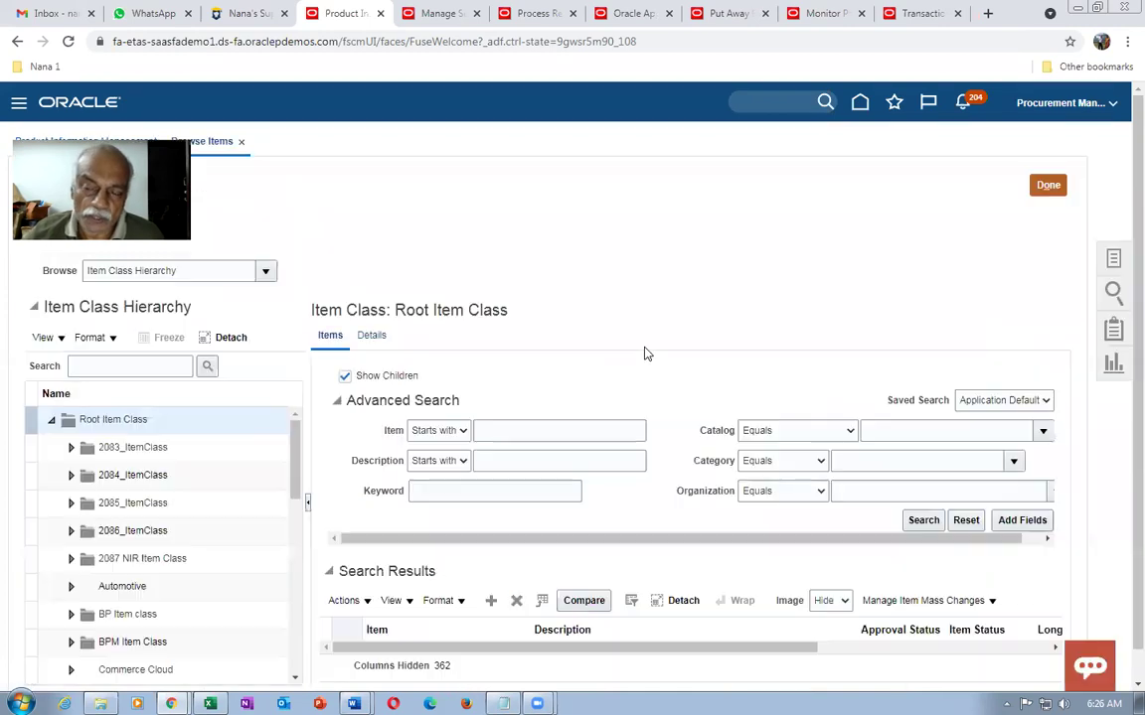
Step: Search the root item class for items starting with t04
{"action": "left_click", "coordinate": [530, 429]}
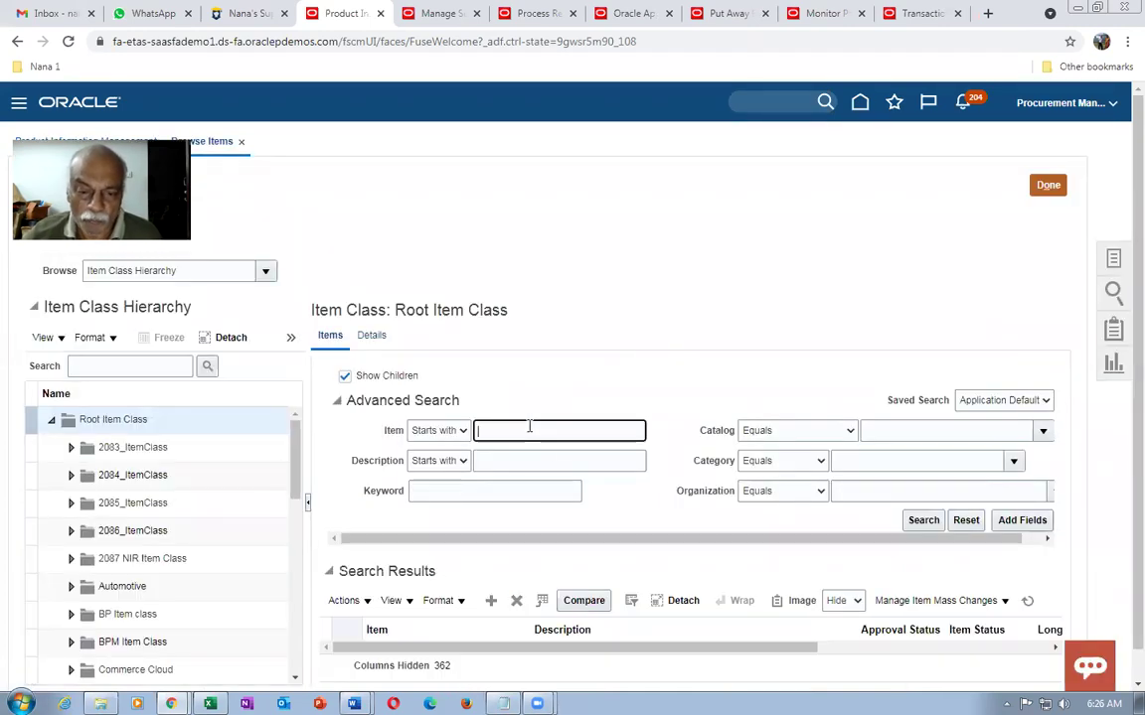
{"action": "type", "text": "t04"}
{"action": "left_click", "coordinate": [922, 520]}
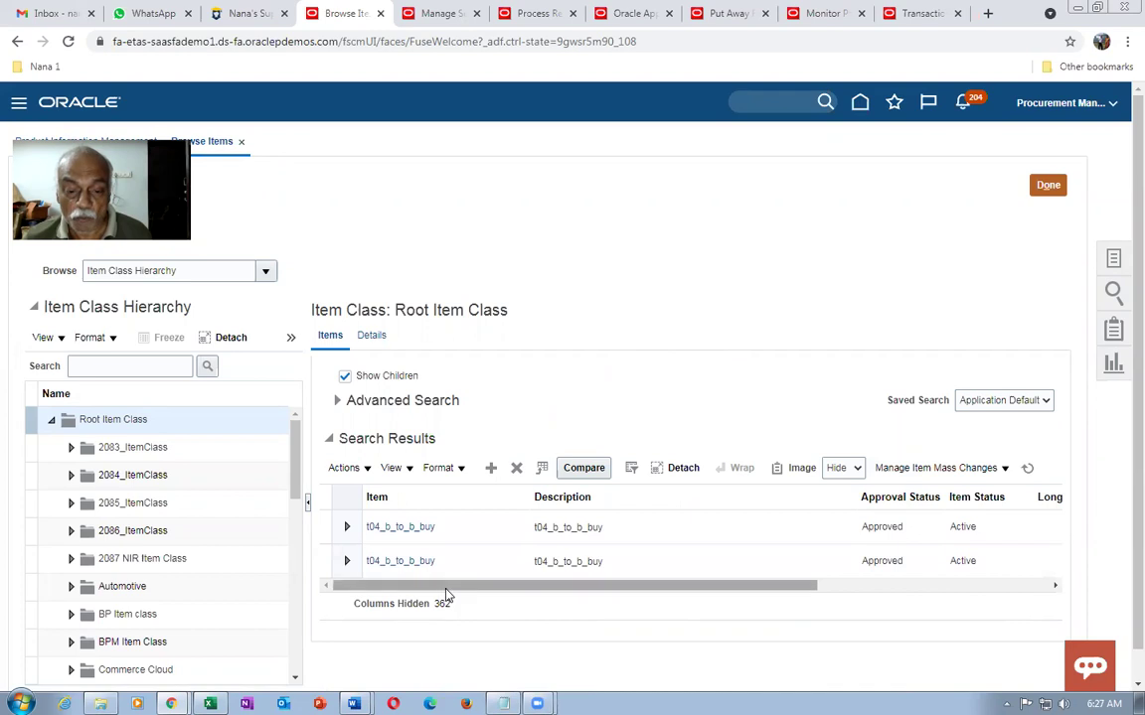
{"action": "left_click_drag", "start_coordinate": [620, 617], "coordinate": [269, 553]}
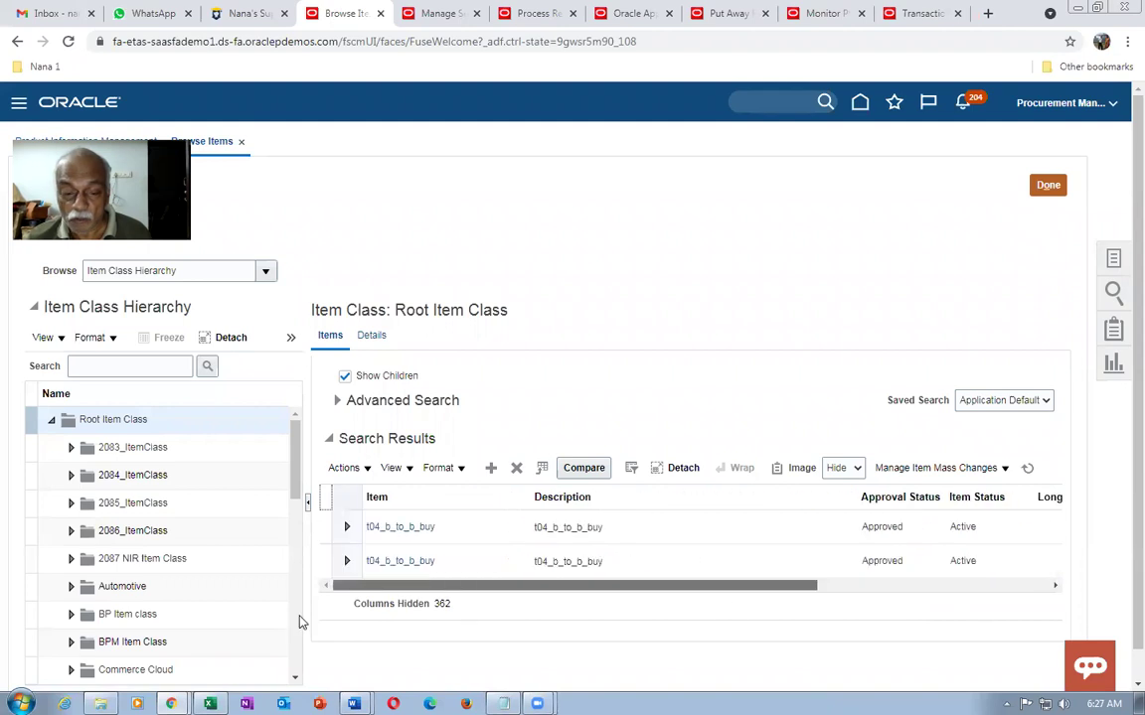
Step: Open the first t04_b_to_b_buy item, review its Sales and Order Management specifications, and leave it without saving
{"action": "left_click", "coordinate": [396, 527]}
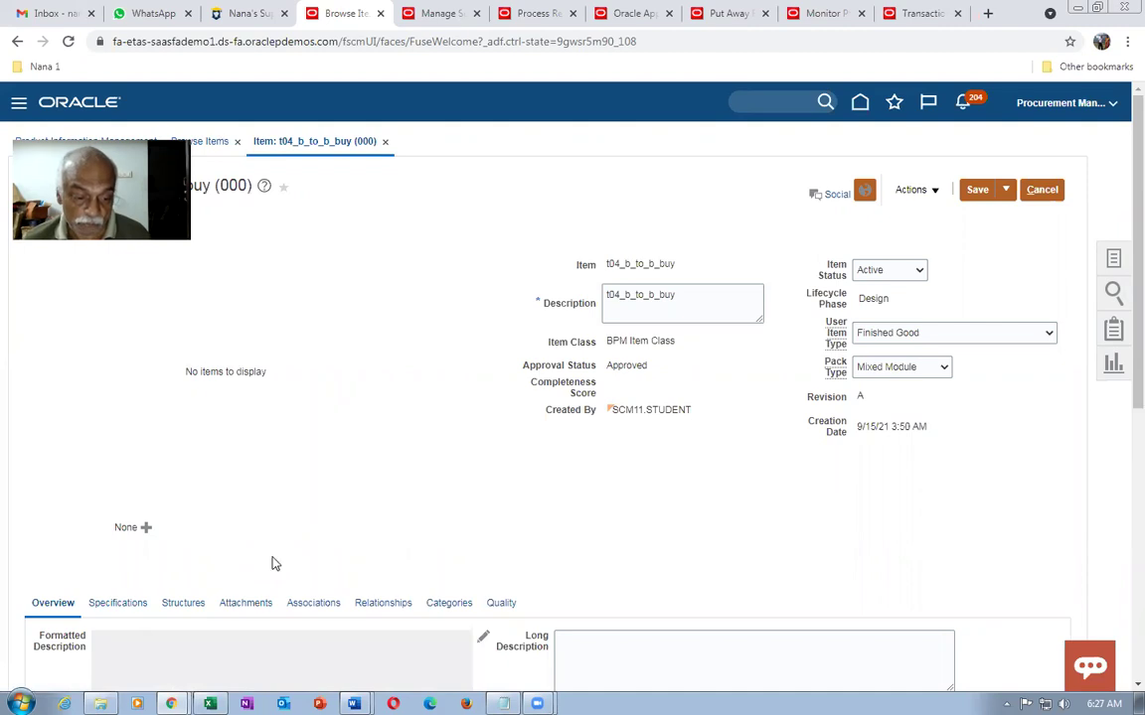
{"action": "scroll", "coordinate": [274, 556], "scroll_direction": "down", "scroll_amount": 5}
{"action": "left_click", "coordinate": [110, 466]}
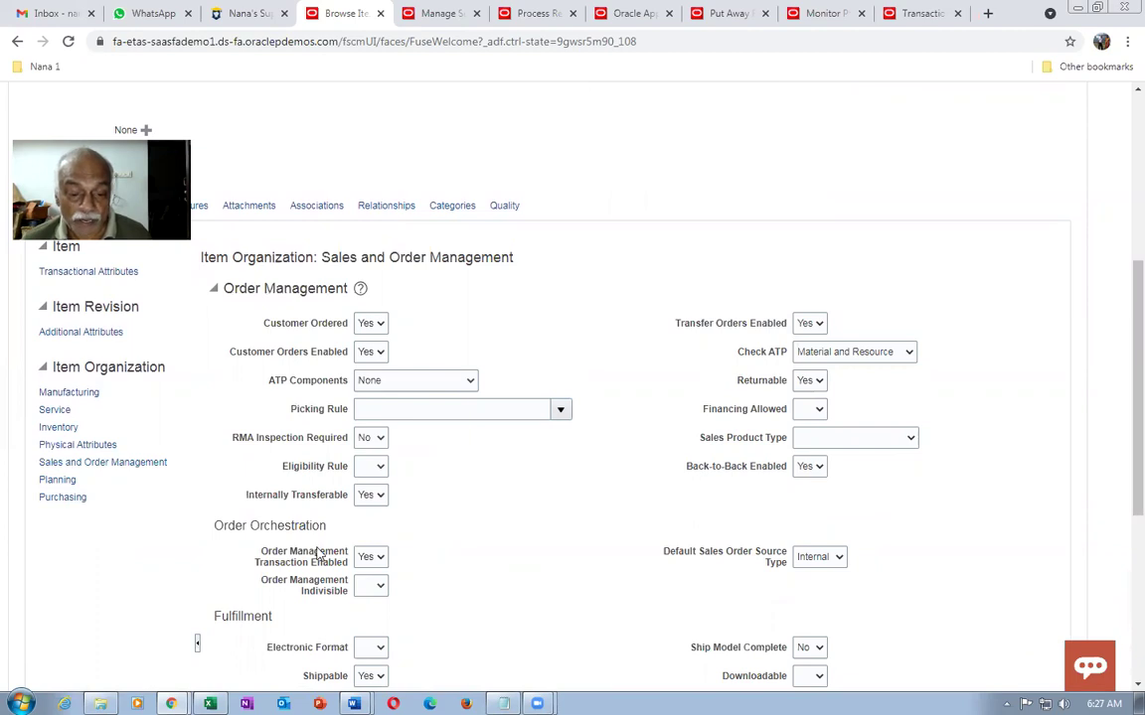
{"action": "scroll", "coordinate": [476, 552], "scroll_direction": "down", "scroll_amount": 3}
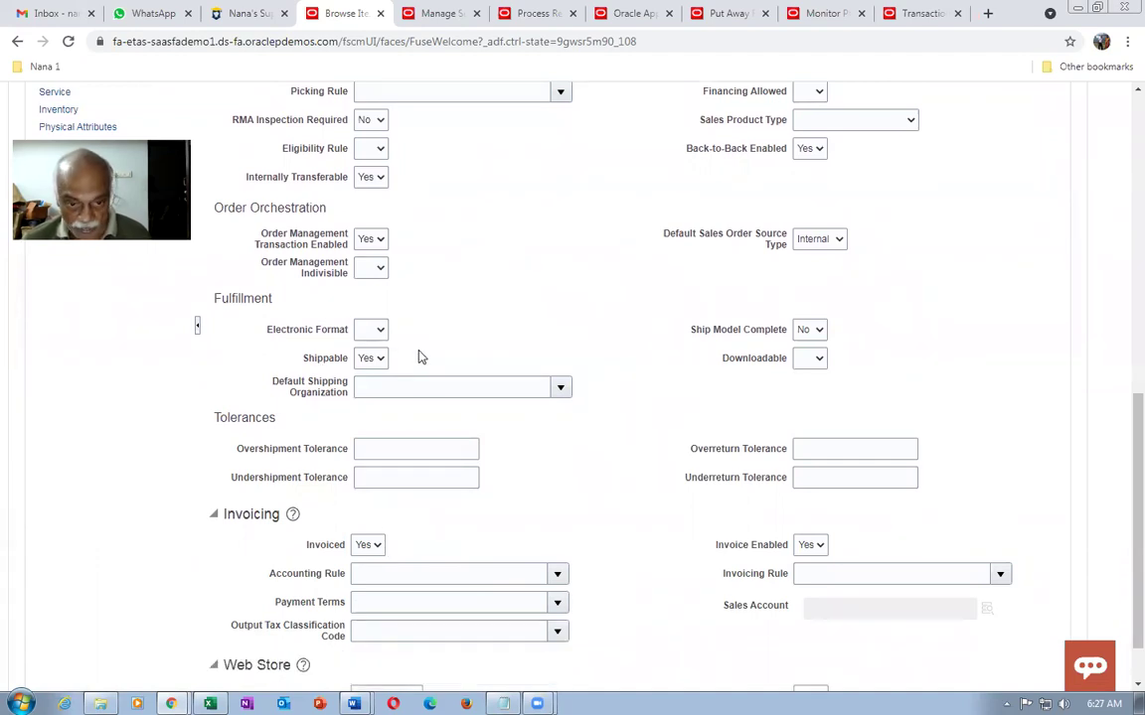
{"action": "scroll", "coordinate": [609, 322], "scroll_direction": "up", "scroll_amount": 10}
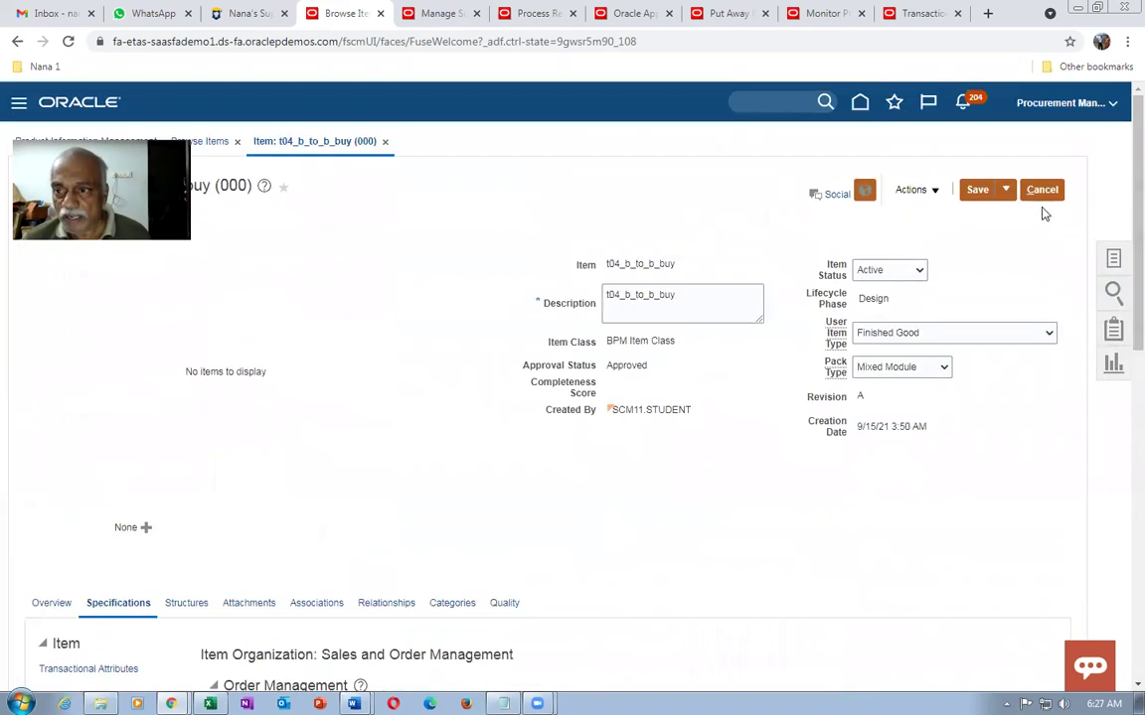
{"action": "left_click", "coordinate": [1053, 191]}
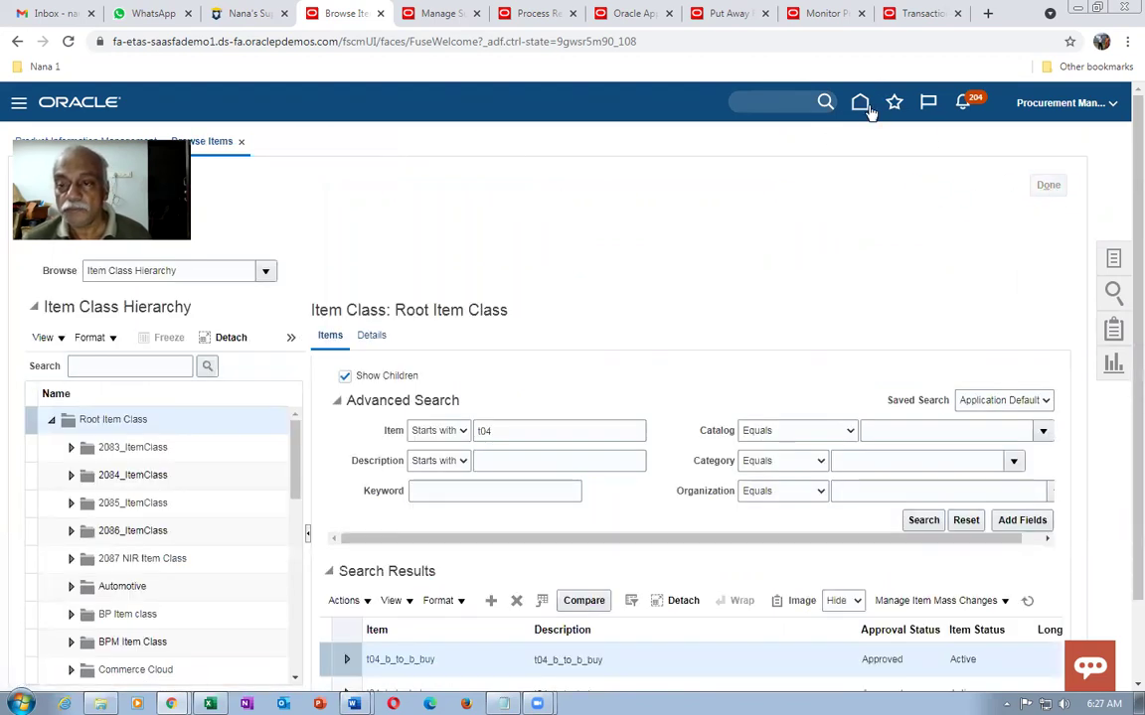
Step: Go to Plan Inputs under Supply Chain Planning and open Manage Planning Source Systems
{"action": "left_click", "coordinate": [862, 106]}
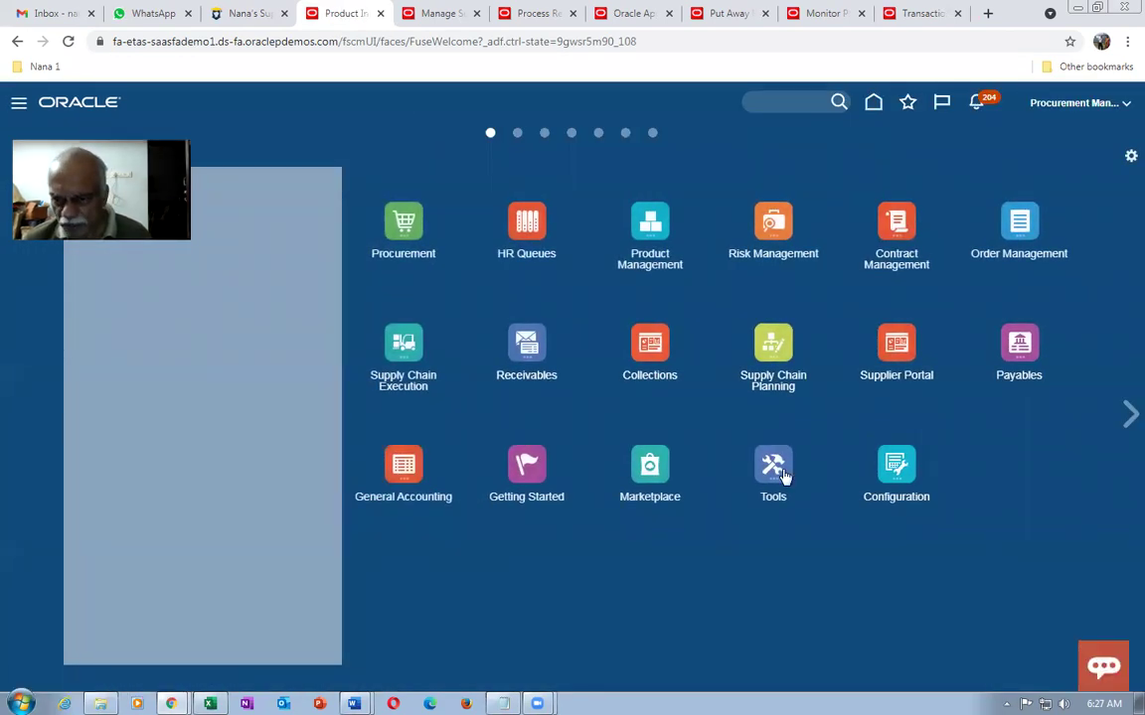
{"action": "left_click", "coordinate": [755, 364]}
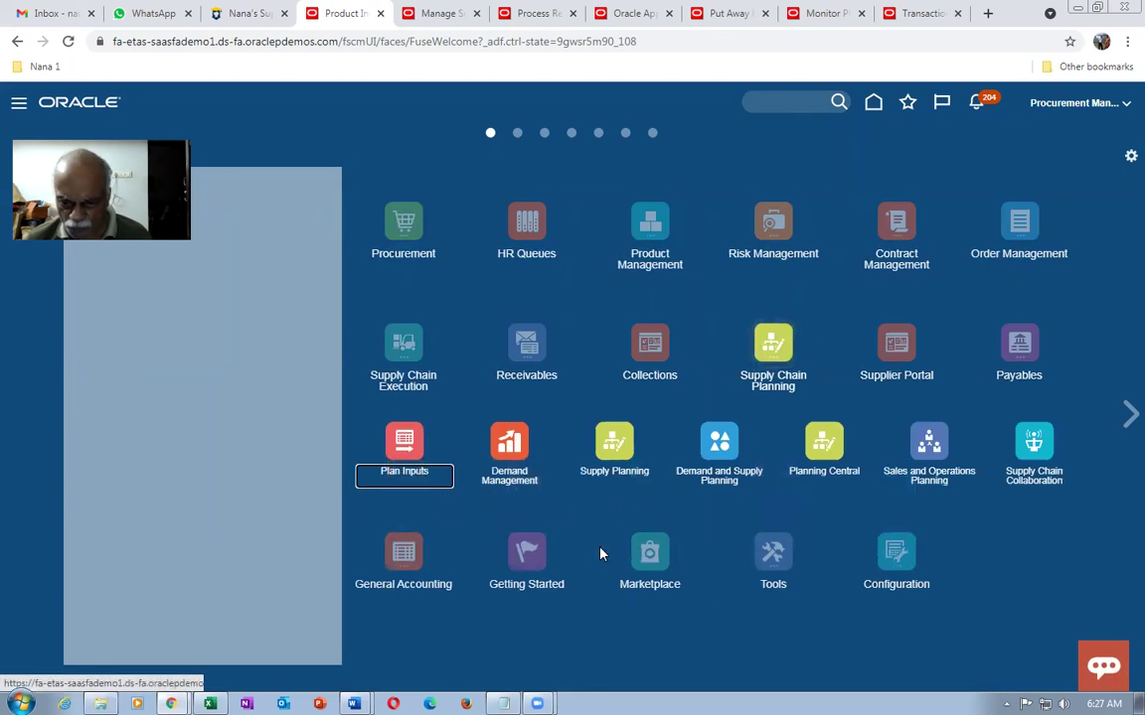
{"action": "left_click", "coordinate": [418, 438]}
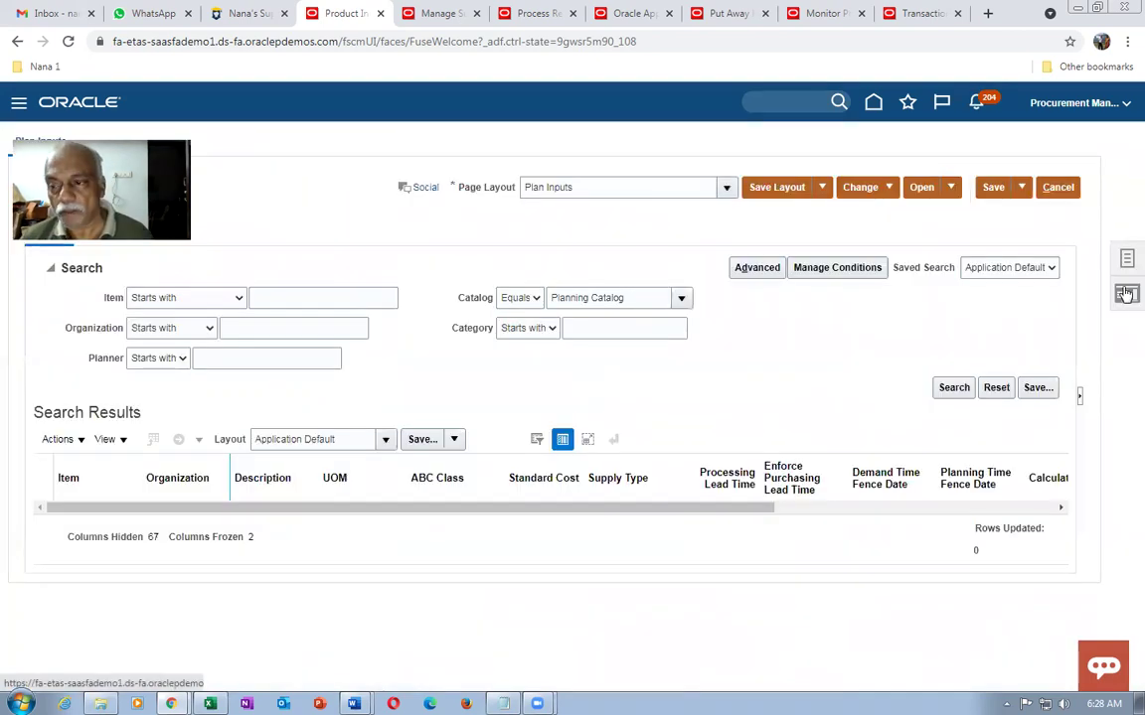
{"action": "left_click", "coordinate": [1125, 261]}
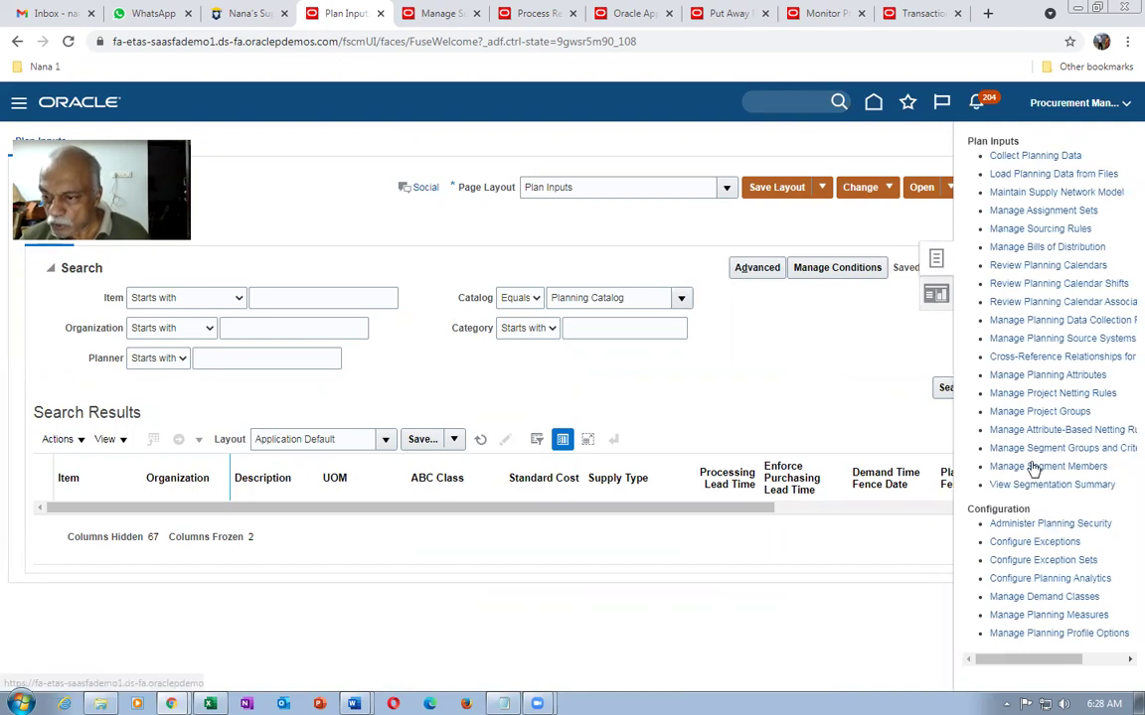
{"action": "left_click", "coordinate": [1047, 340]}
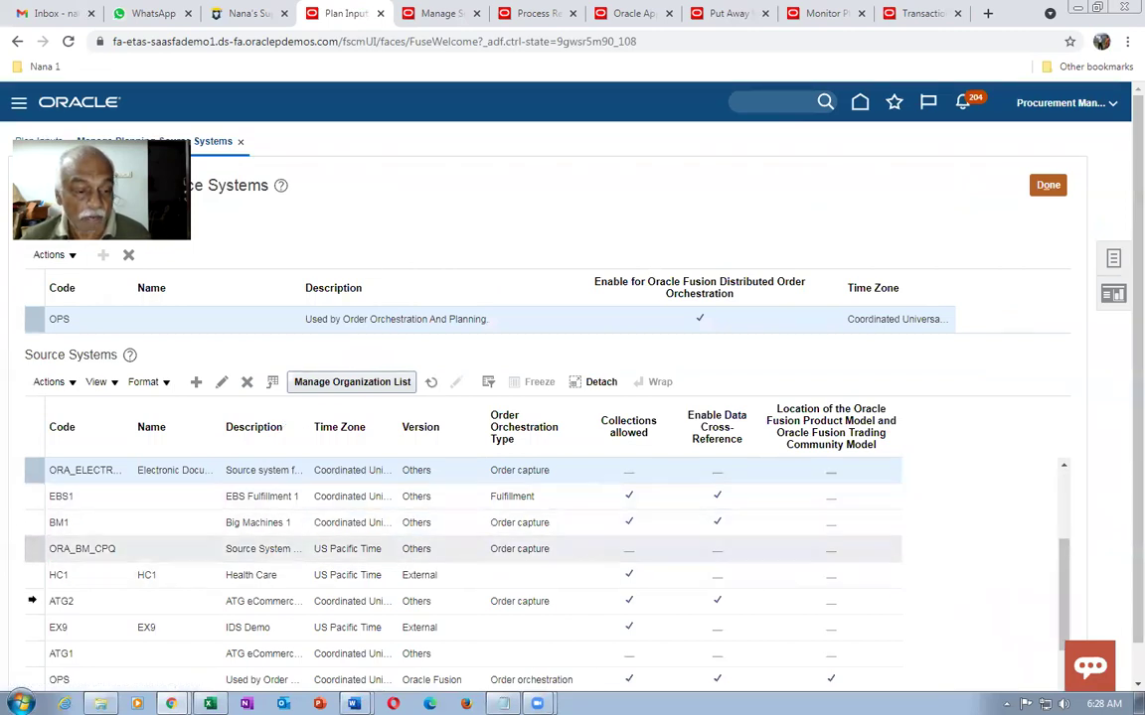
Step: Open the organization list of the OPS source system and refresh it
{"action": "scroll", "coordinate": [1053, 556], "scroll_direction": "down", "scroll_amount": 3}
{"action": "scroll", "coordinate": [1121, 471], "scroll_direction": "down", "scroll_amount": 1}
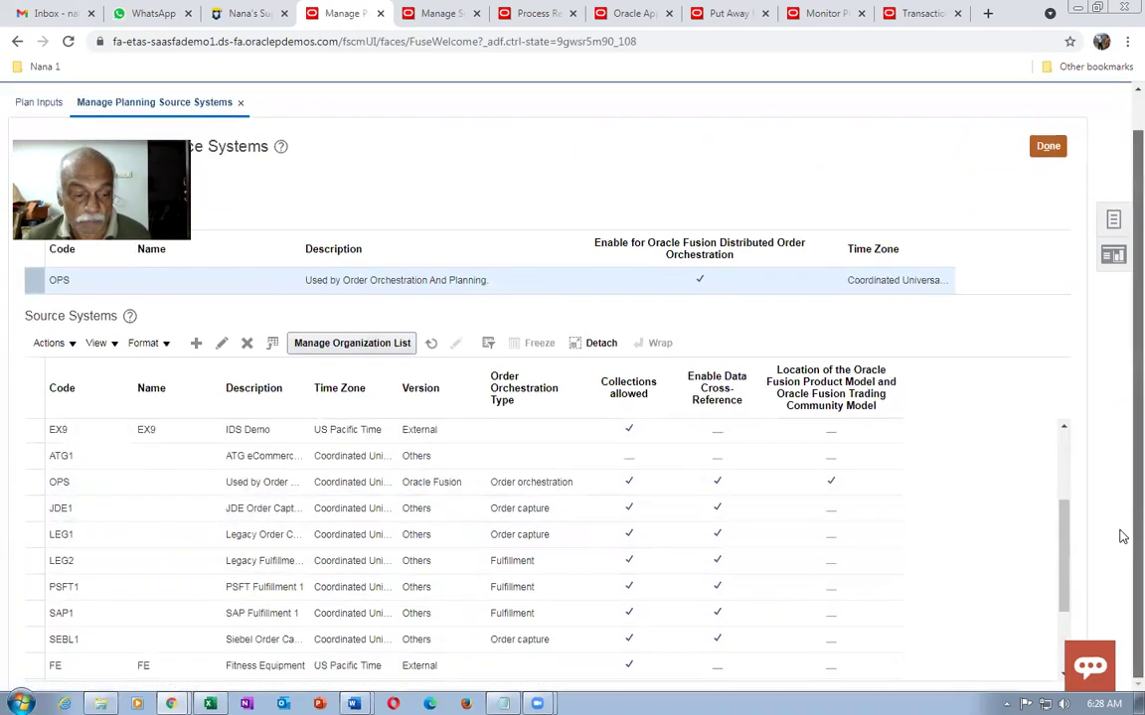
{"action": "left_click", "coordinate": [171, 482]}
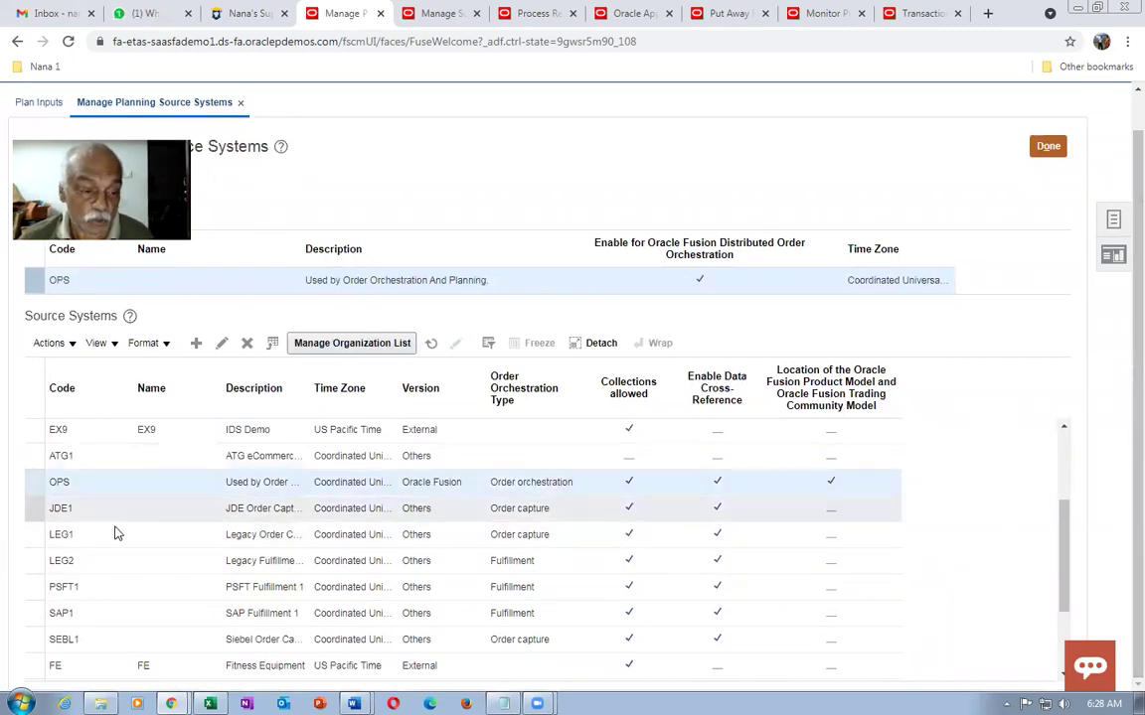
{"action": "left_click", "coordinate": [379, 346]}
{"action": "left_click", "coordinate": [495, 310]}
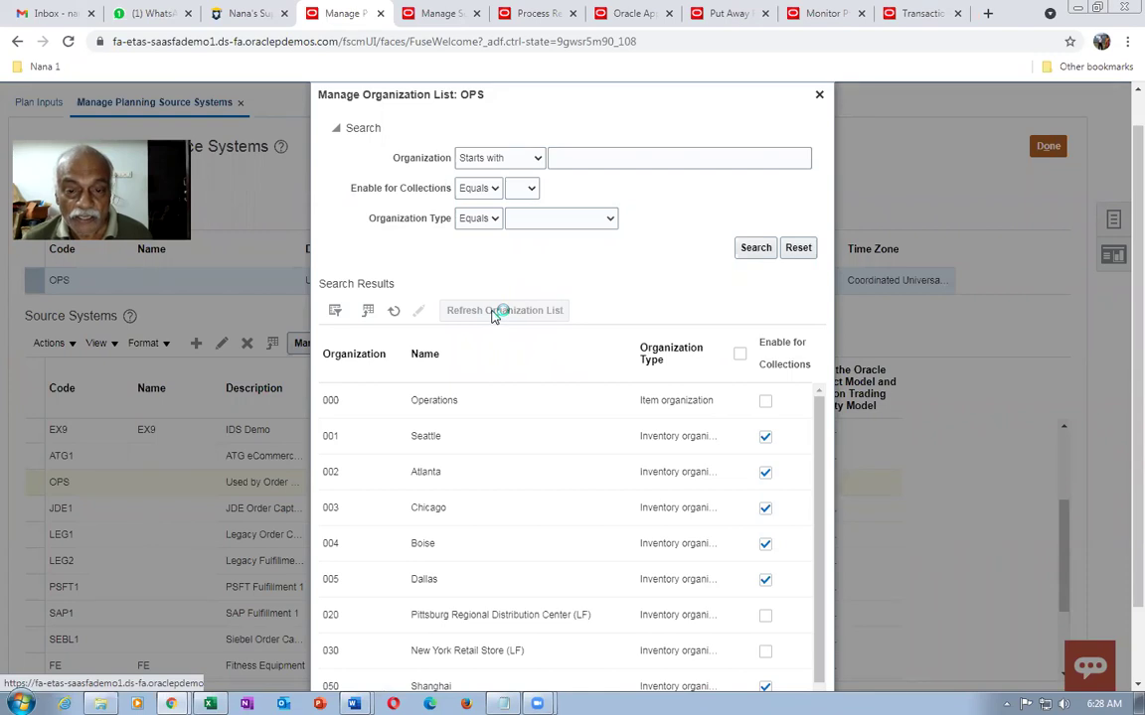
Step: Search the OPS organization list for organizations starting with 00, check which are enabled for collections, and cancel the dialog
{"action": "left_click", "coordinate": [591, 159]}
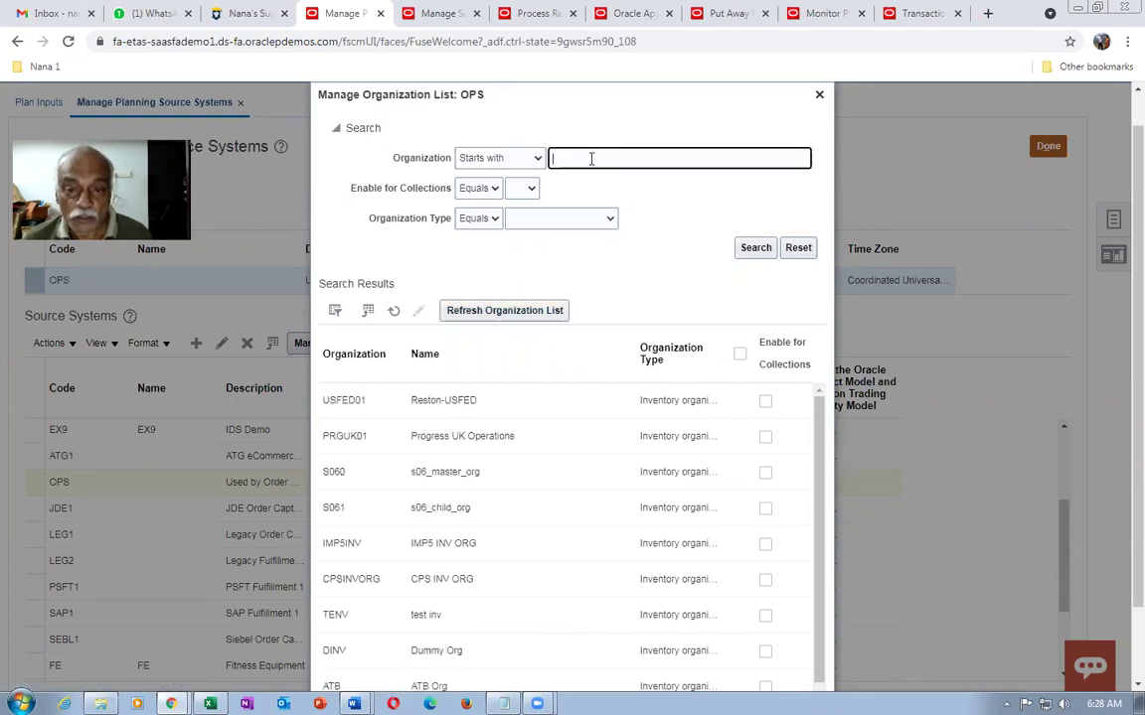
{"action": "type", "text": "00"}
{"action": "left_click", "coordinate": [753, 250]}
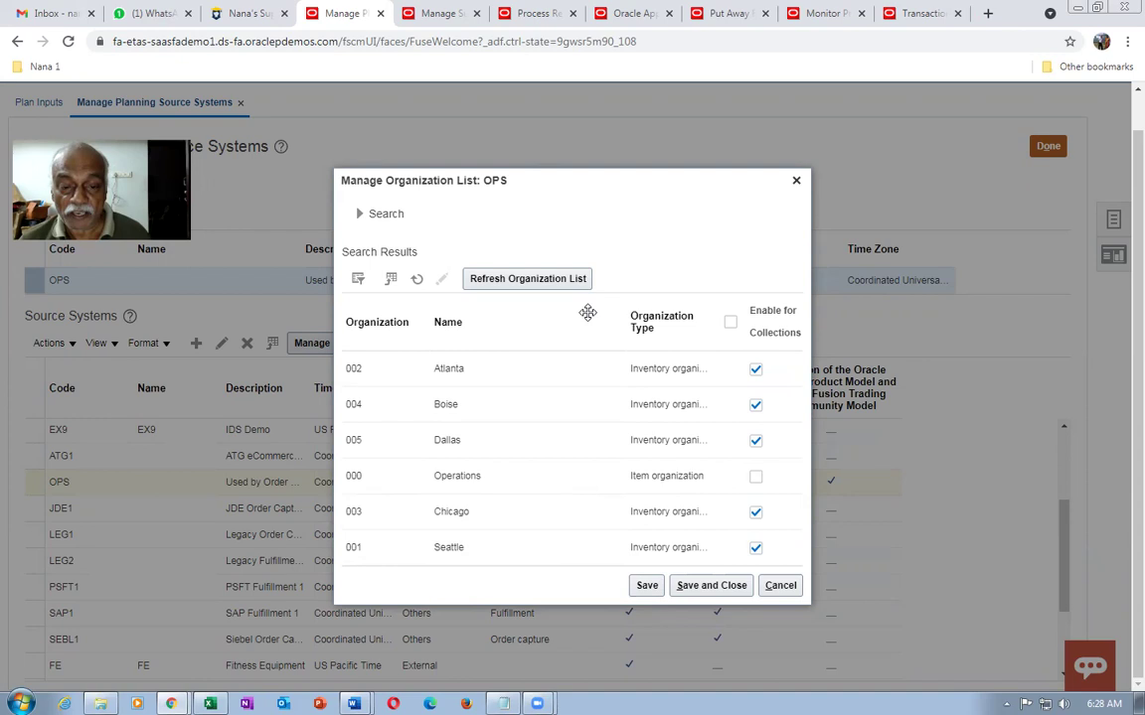
{"action": "left_click", "coordinate": [770, 586]}
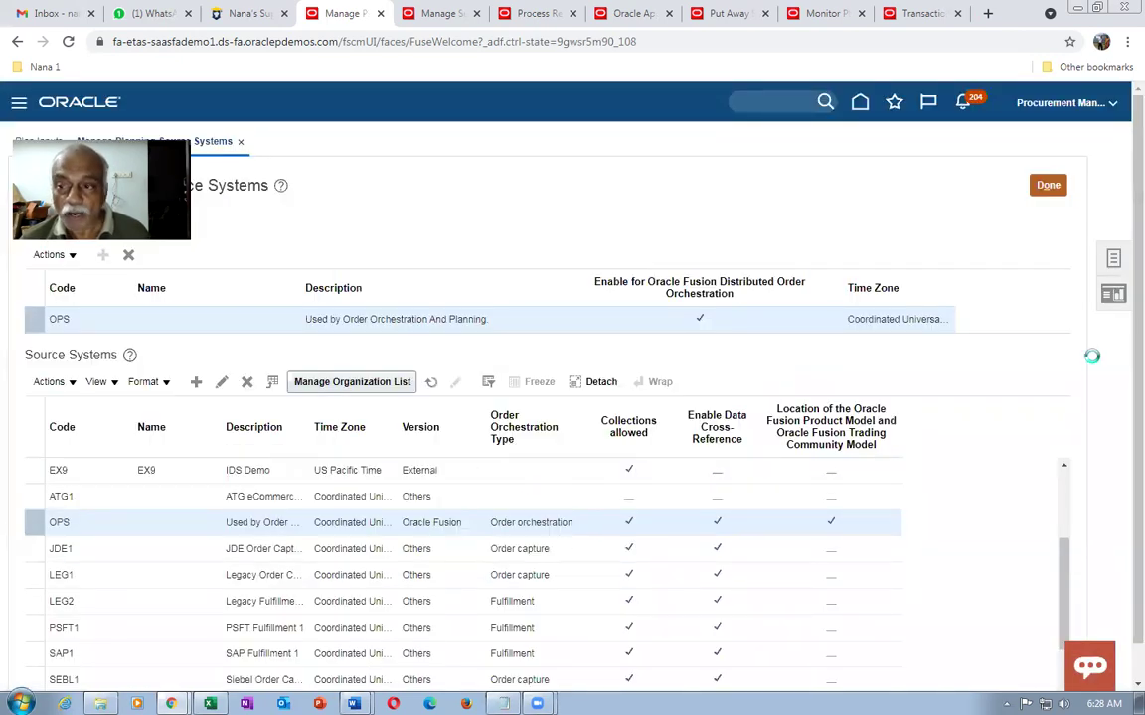
Step: Leave Manage Planning Source Systems and open Collect Planning Data from the Plan Inputs tasks
{"action": "left_click", "coordinate": [1047, 186]}
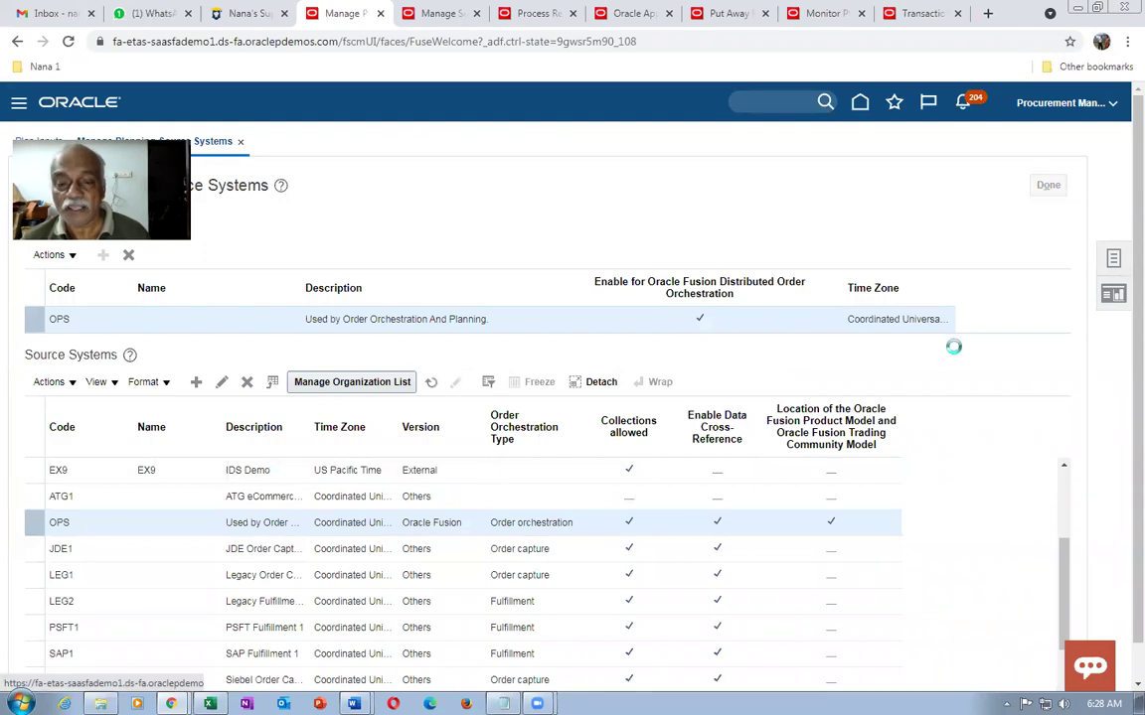
{"action": "left_click", "coordinate": [1126, 260]}
{"action": "left_click", "coordinate": [1023, 157]}
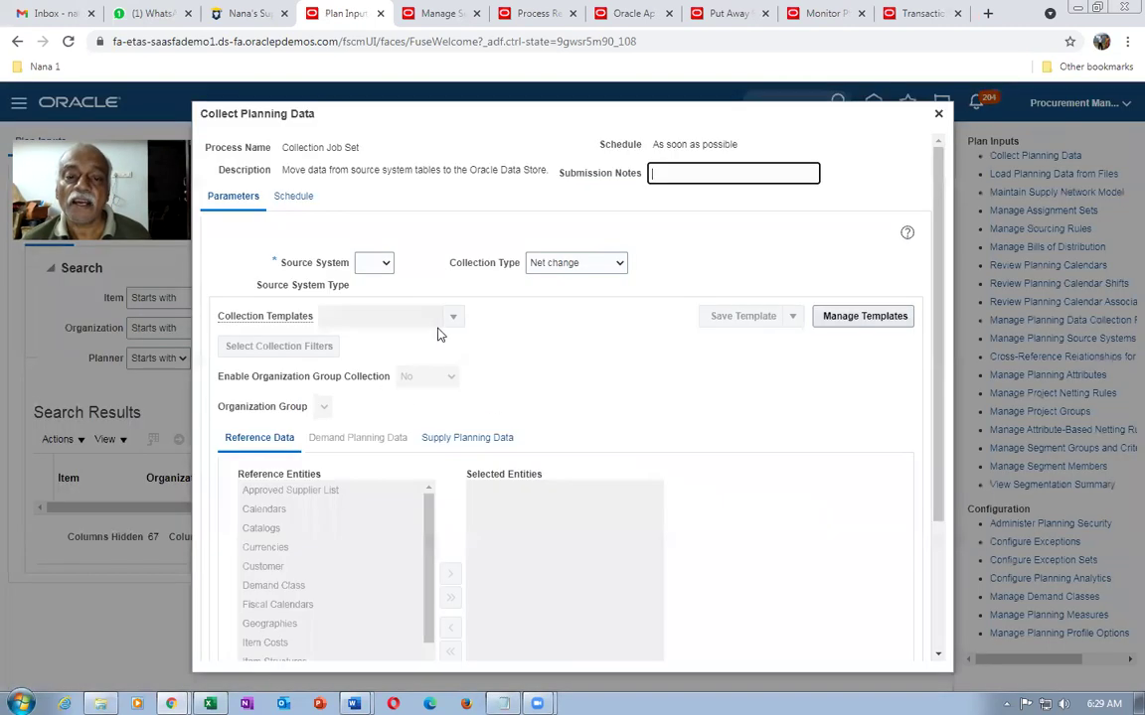
Step: Set the collection's source system to OPS and its collection type to Targeted
{"action": "left_click", "coordinate": [385, 265]}
{"action": "left_click", "coordinate": [378, 288]}
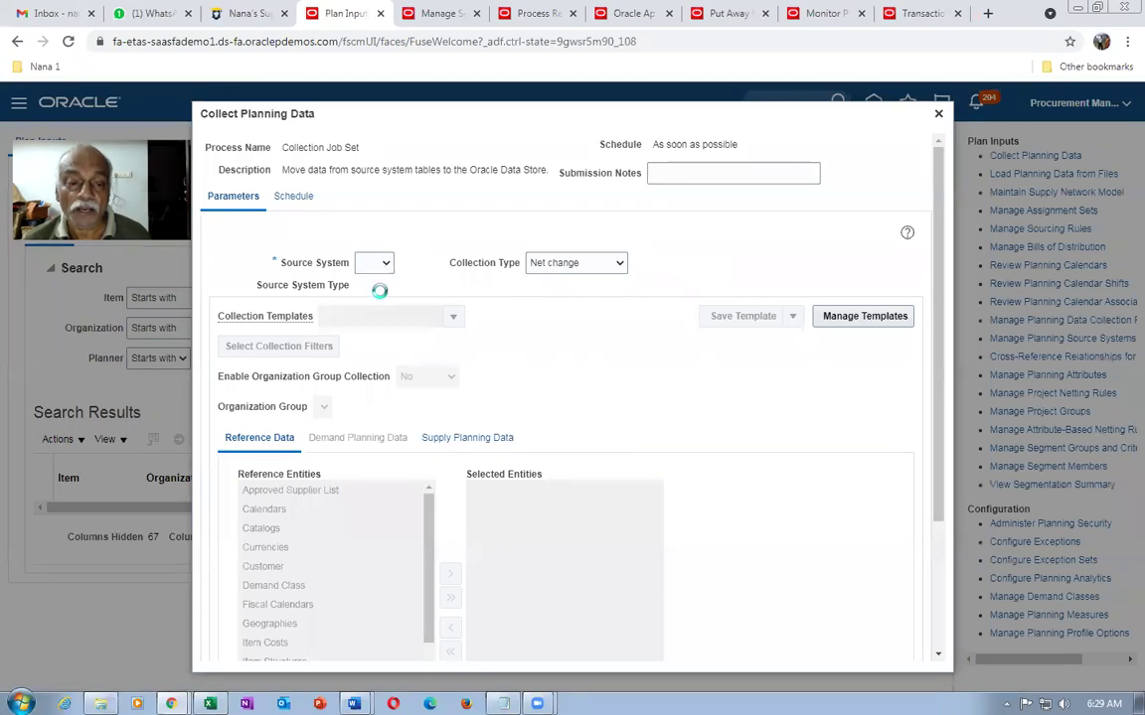
{"action": "left_click", "coordinate": [573, 262]}
{"action": "left_click", "coordinate": [557, 281]}
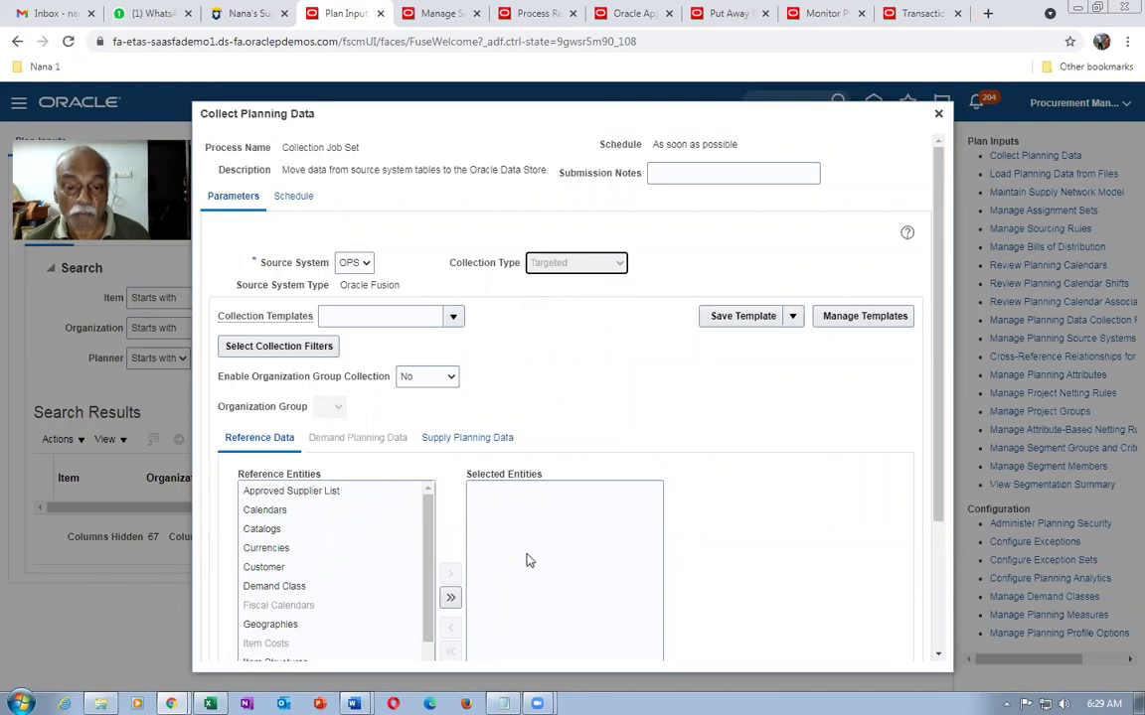
Step: Select all reference entities and all supply planning entities for the targeted collection, keeping the collection type at Targeted
{"action": "left_click", "coordinate": [450, 599]}
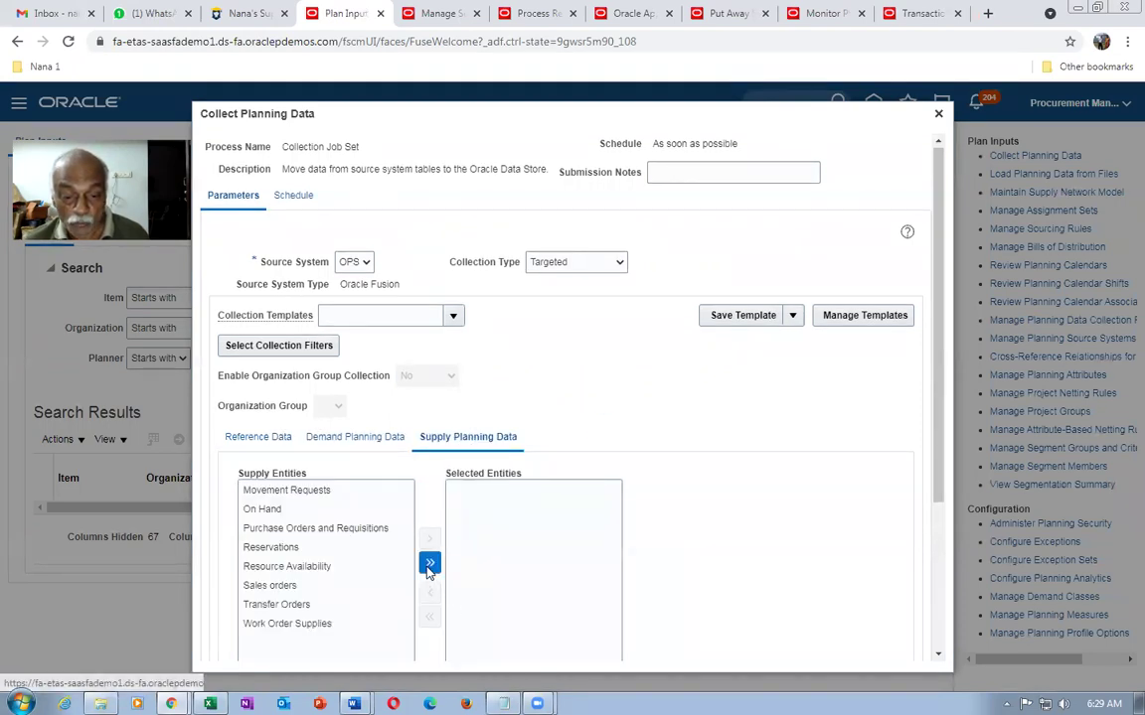
{"action": "left_click", "coordinate": [429, 561]}
{"action": "left_click_drag", "start_coordinate": [931, 411], "coordinate": [963, 537]}
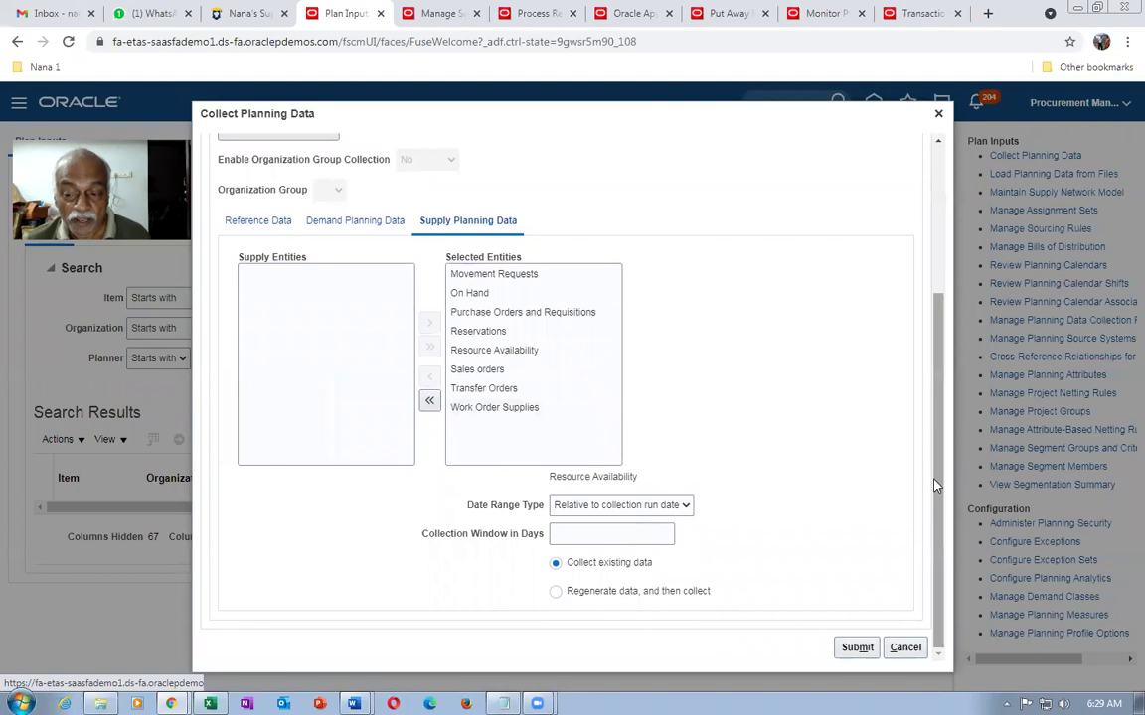
{"action": "left_click_drag", "start_coordinate": [942, 491], "coordinate": [940, 298]}
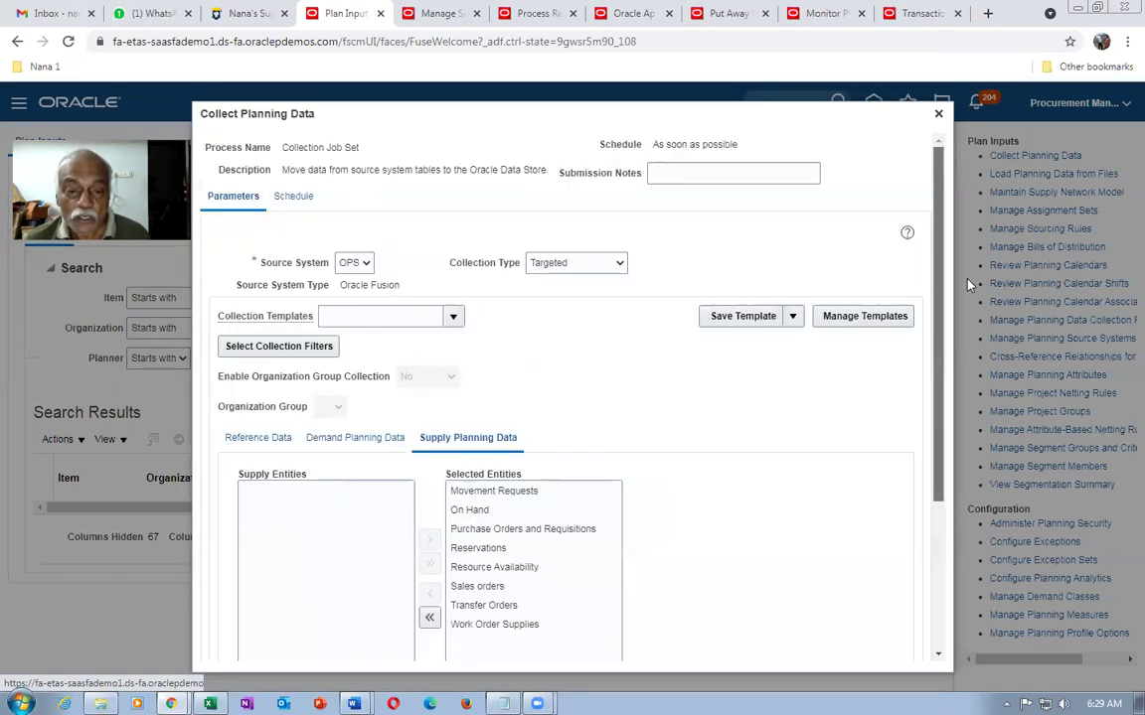
{"action": "left_click", "coordinate": [592, 265]}
{"action": "left_click", "coordinate": [591, 265]}
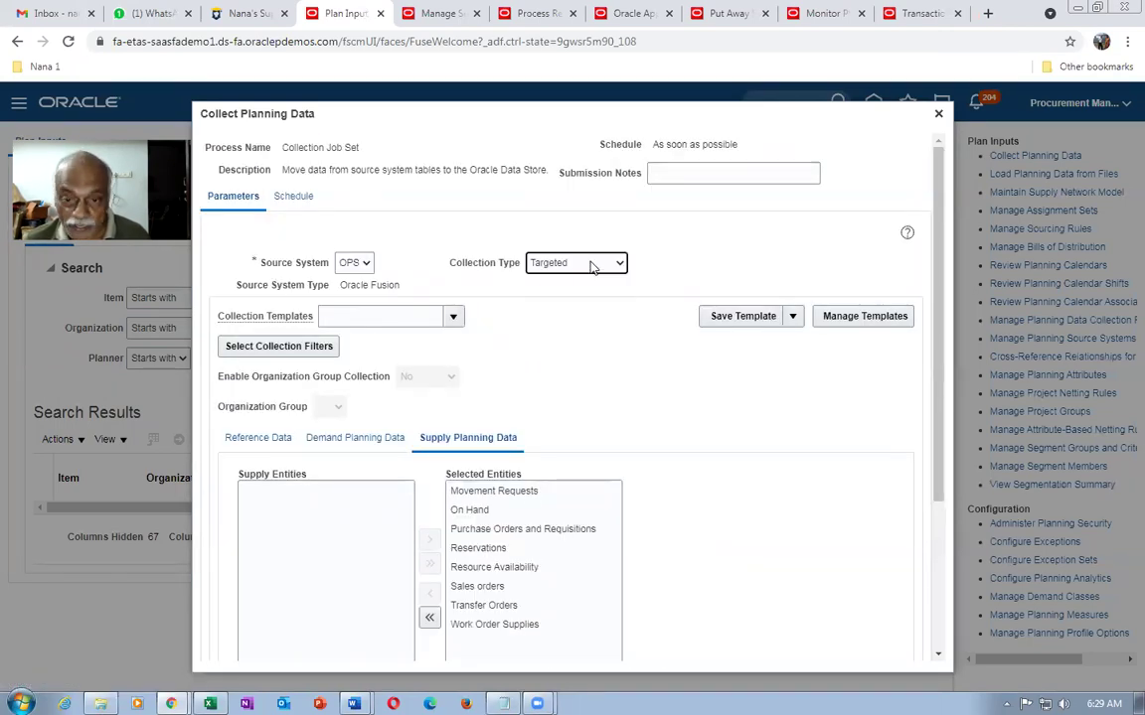
Step: Remove all selected supply planning and reference entities from the collection
{"action": "left_click", "coordinate": [430, 617]}
{"action": "left_click", "coordinate": [245, 440]}
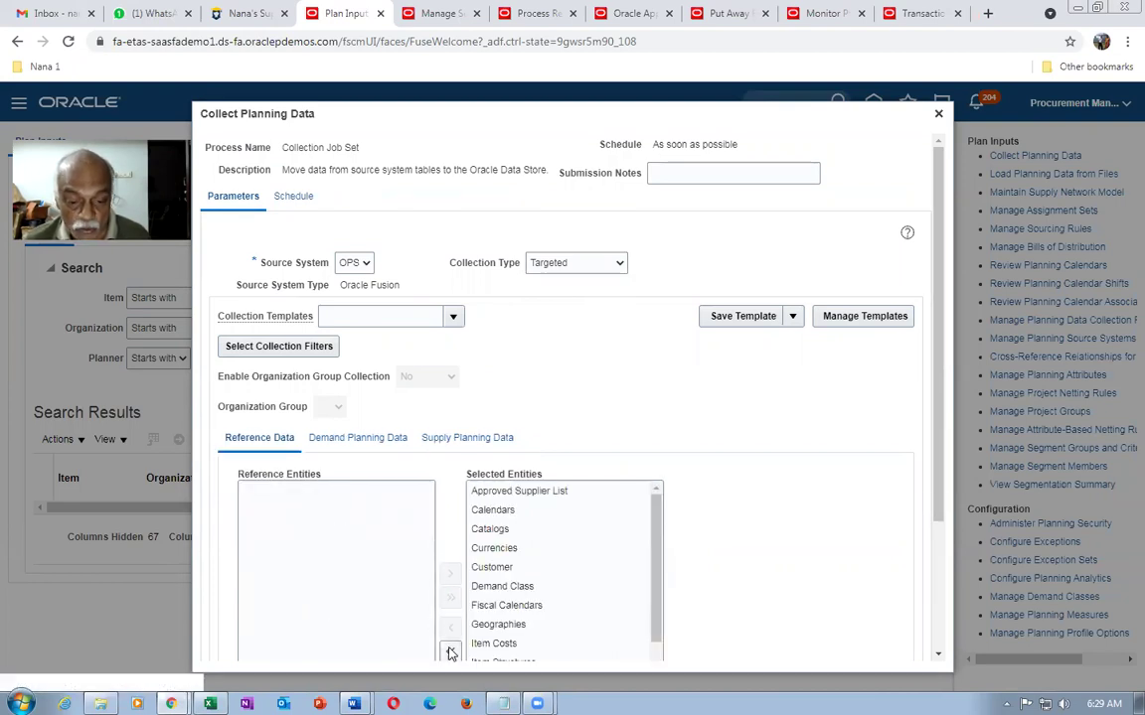
{"action": "left_click", "coordinate": [450, 651]}
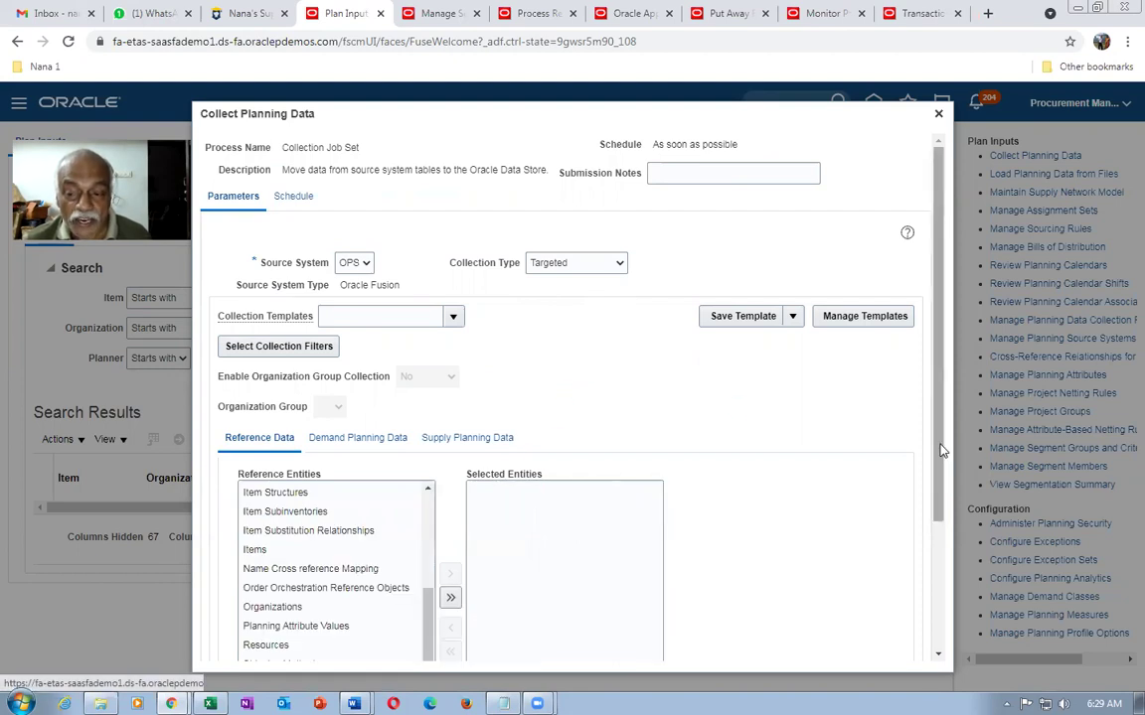
Step: Select only the Items reference entity for collection, review the parameters, and cancel the planning data collection without submitting it
{"action": "scroll", "coordinate": [946, 450], "scroll_direction": "down", "scroll_amount": 3}
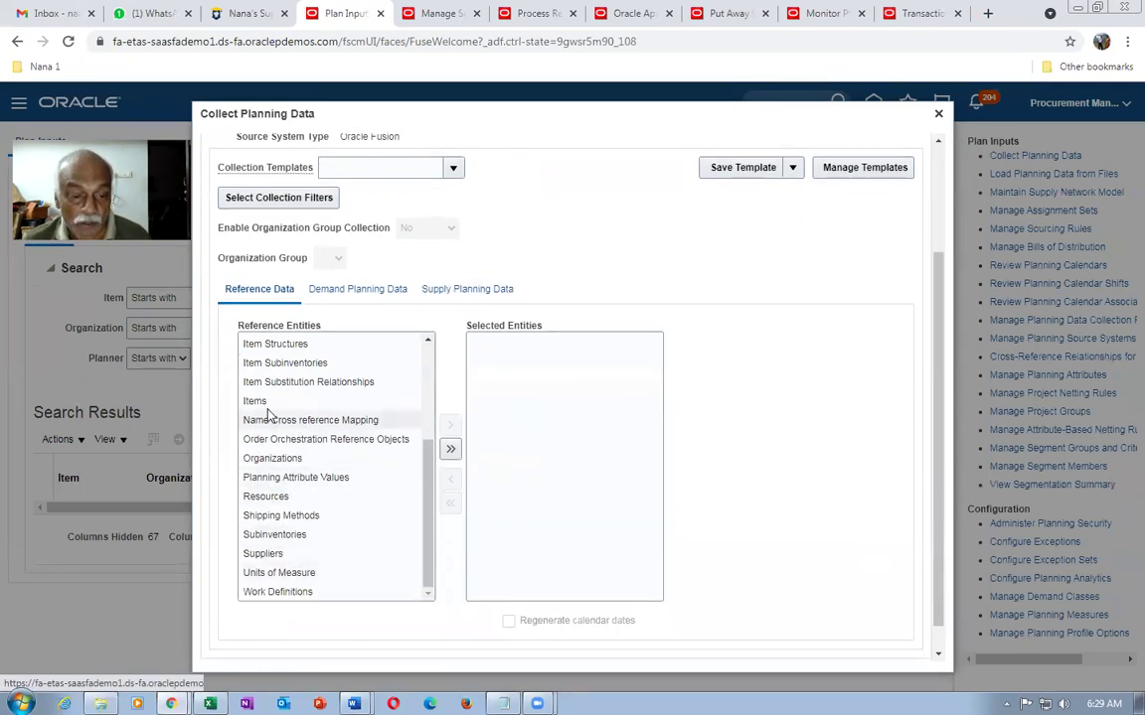
{"action": "left_click", "coordinate": [298, 400]}
{"action": "left_click", "coordinate": [450, 426]}
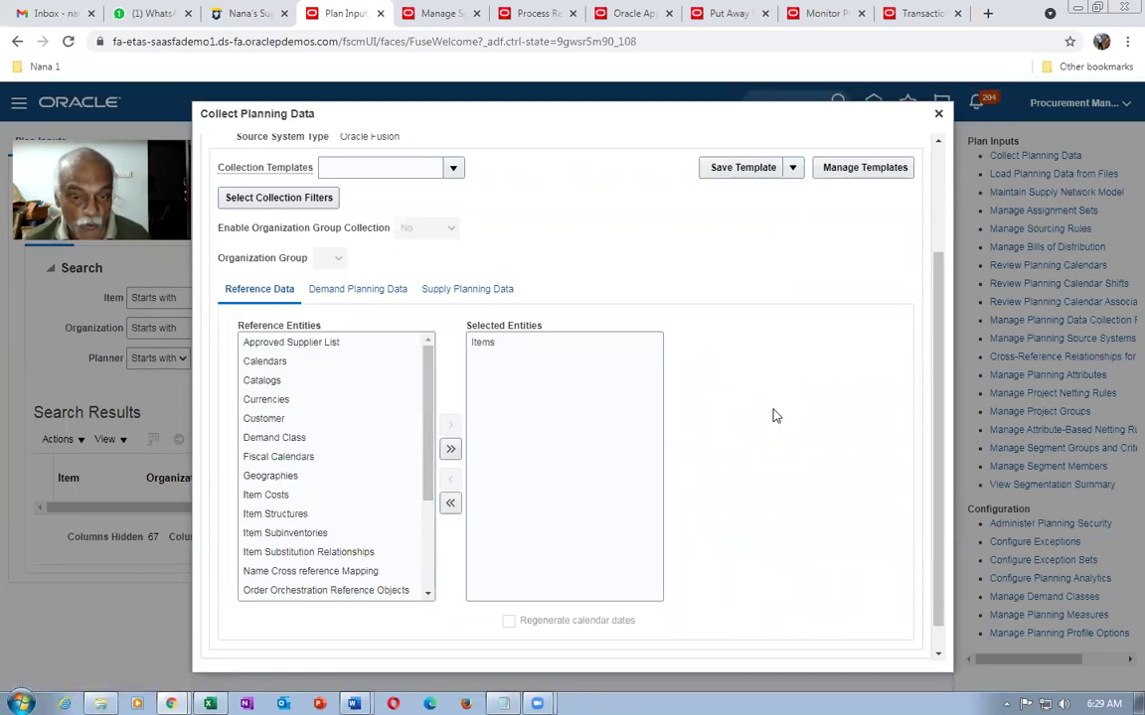
{"action": "left_click_drag", "start_coordinate": [934, 382], "coordinate": [939, 303]}
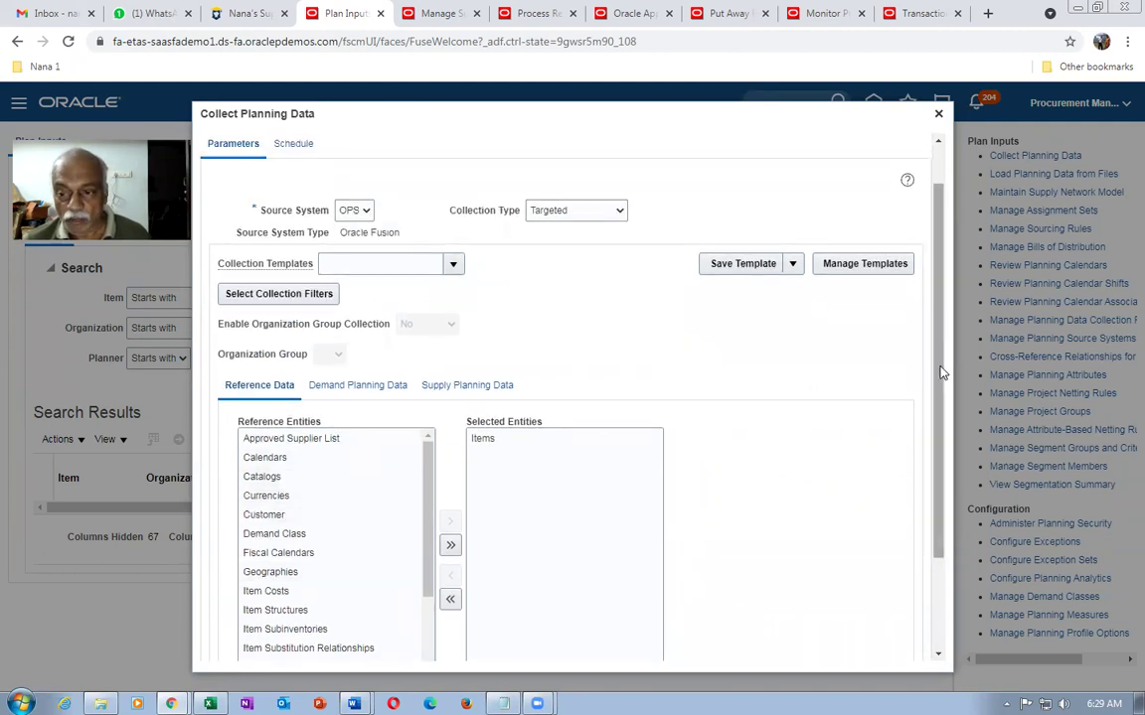
{"action": "scroll", "coordinate": [895, 407], "scroll_direction": "down", "scroll_amount": 3}
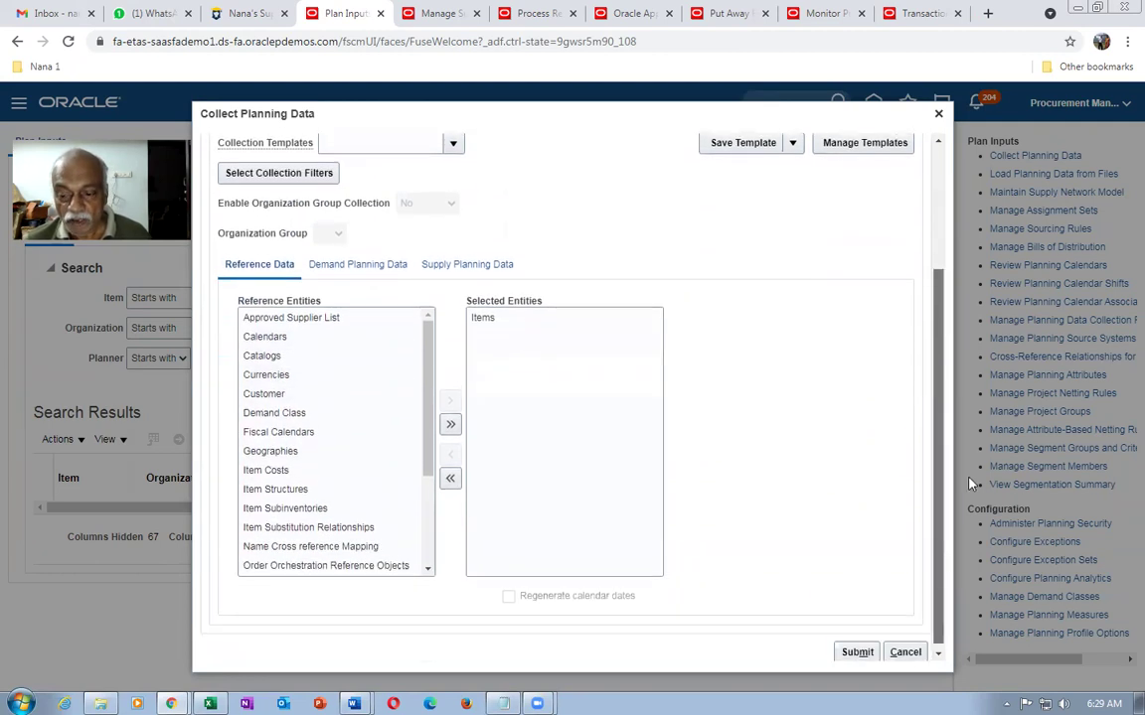
{"action": "left_click", "coordinate": [904, 646]}
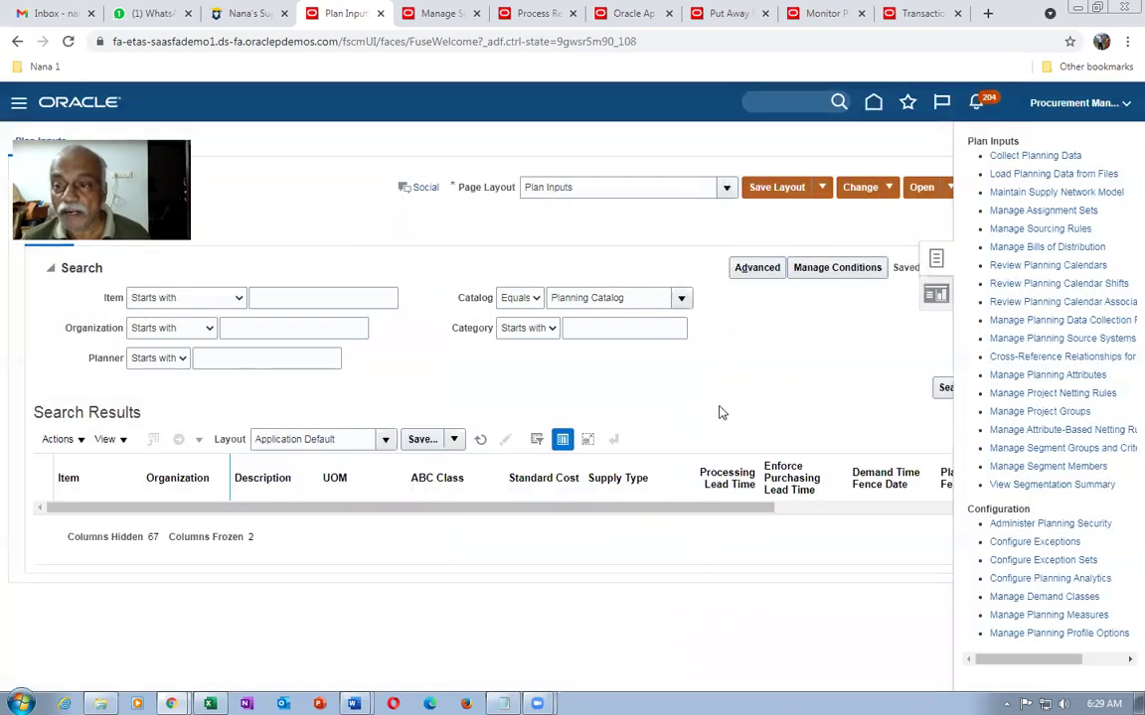
Step: Go to Global Order Promising under Order Management and open Manage ATP Rules
{"action": "left_click", "coordinate": [872, 100]}
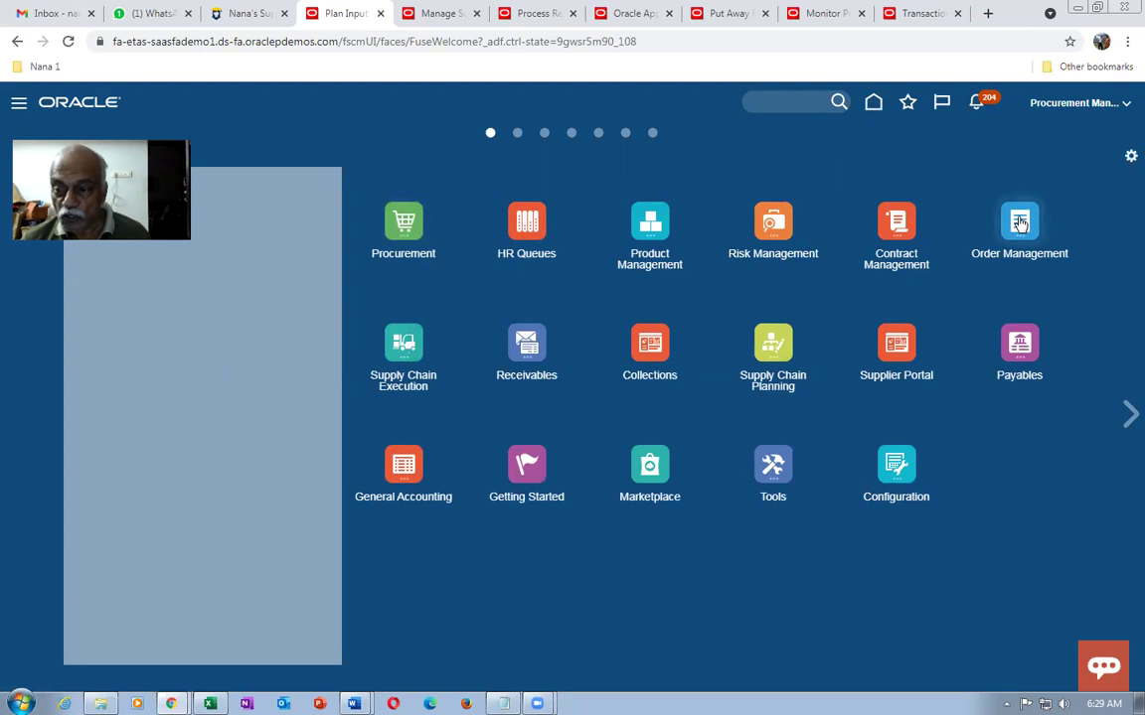
{"action": "left_click", "coordinate": [1000, 248]}
{"action": "left_click", "coordinate": [825, 303]}
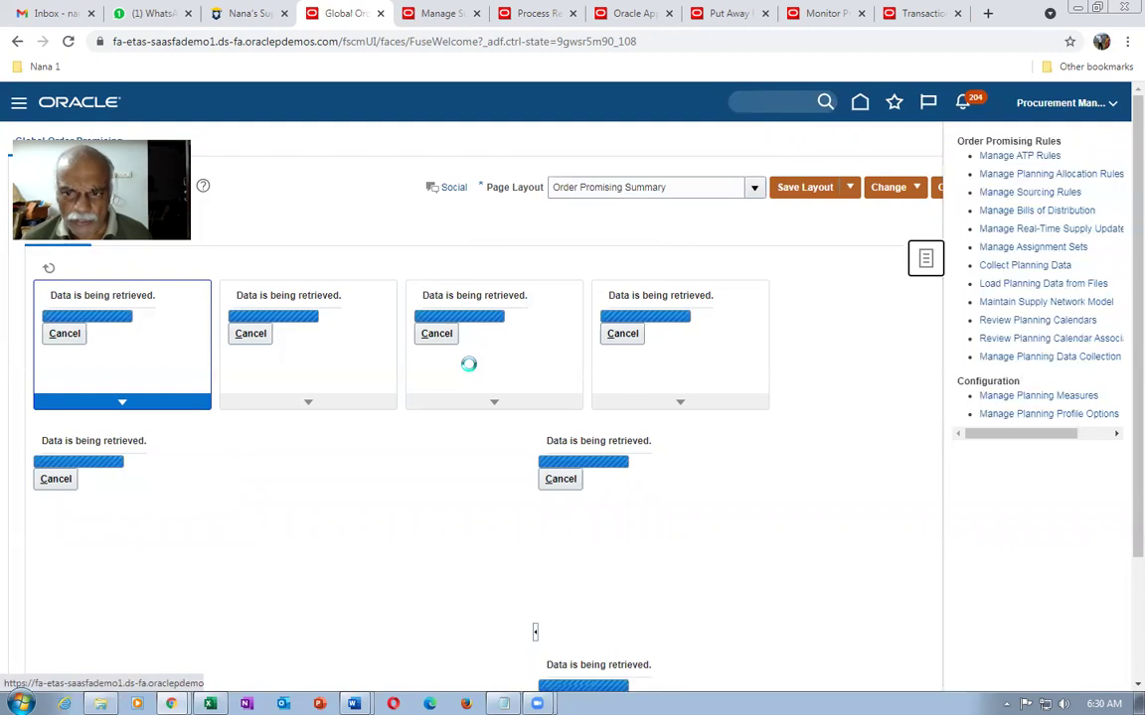
{"action": "left_click", "coordinate": [1005, 156]}
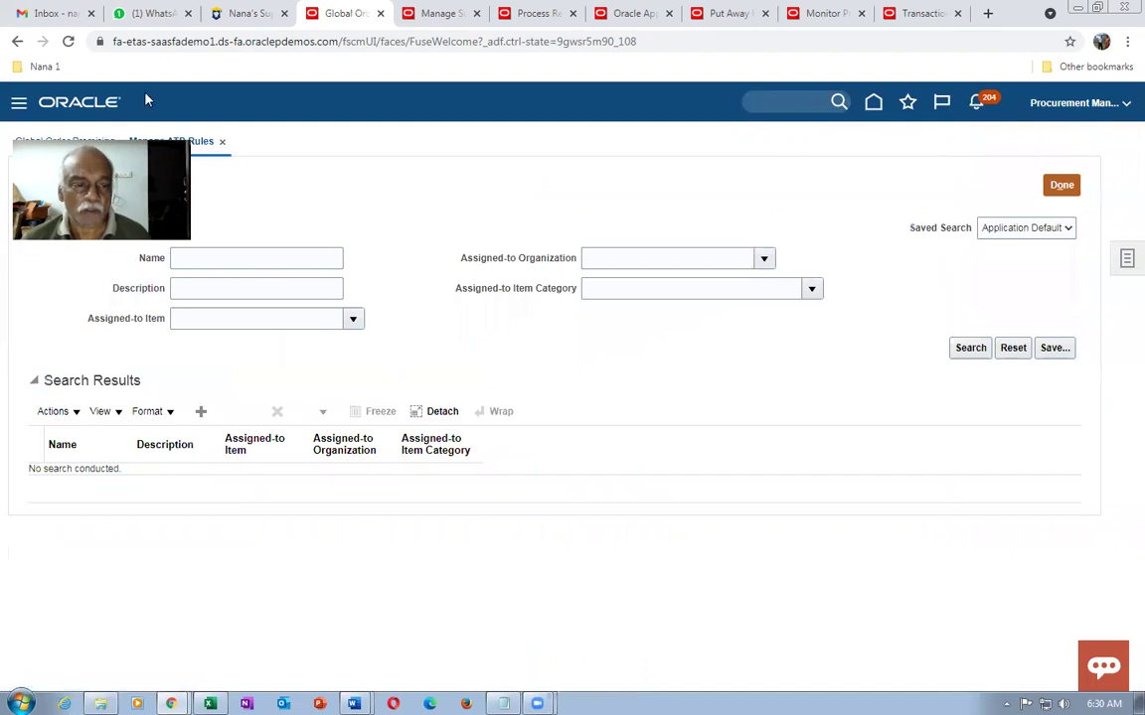
Step: Search the ATP rules by the name t04
{"action": "left_click", "coordinate": [199, 257]}
{"action": "type", "text": "t04"}
{"action": "left_click", "coordinate": [969, 348]}
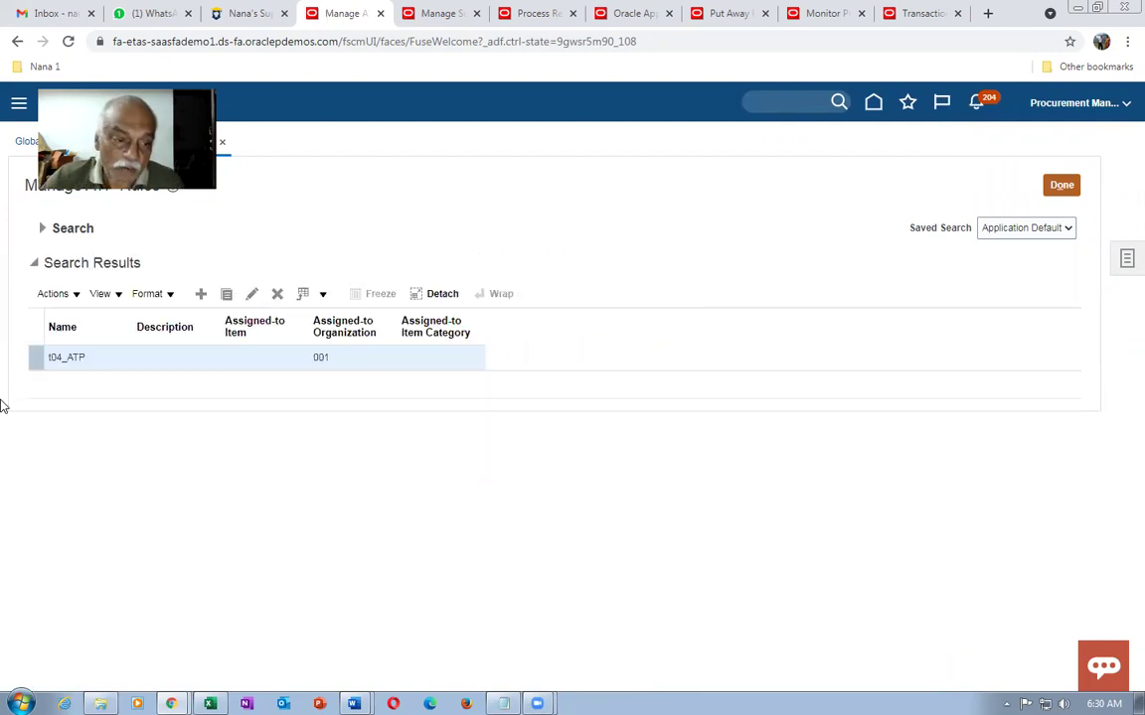
Step: Open the t04_ATP rule, review its criteria and organization assignment, and leave the ATP rules without saving
{"action": "left_click", "coordinate": [253, 295]}
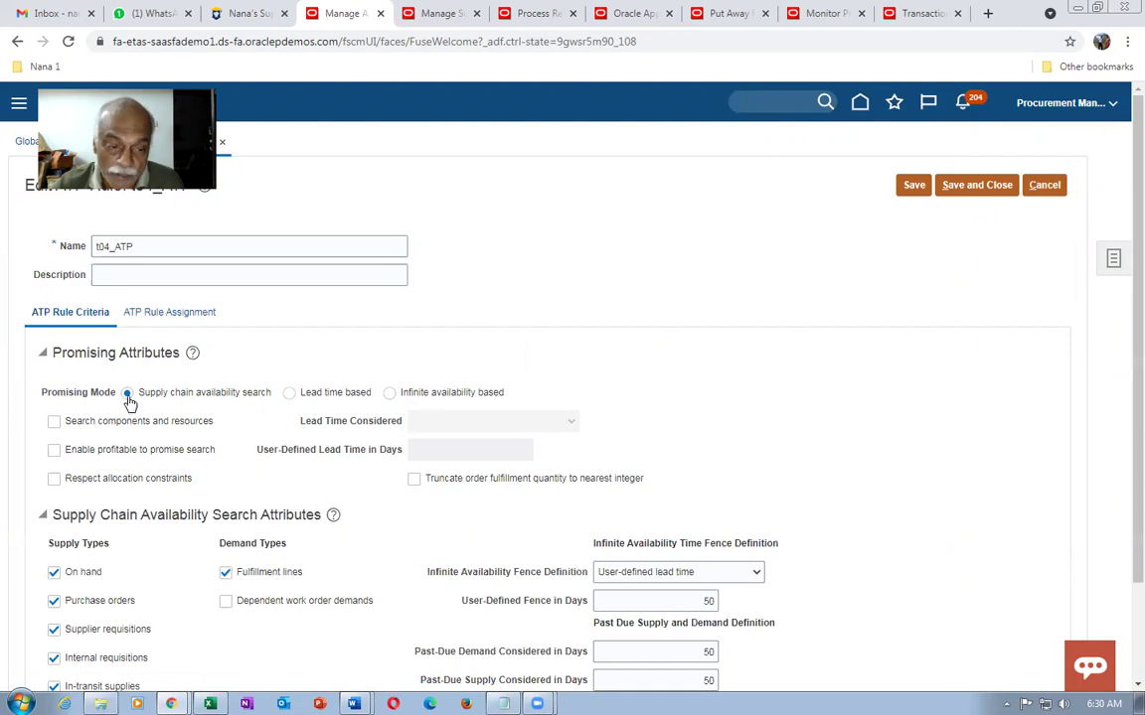
{"action": "scroll", "coordinate": [127, 434], "scroll_direction": "down", "scroll_amount": 2}
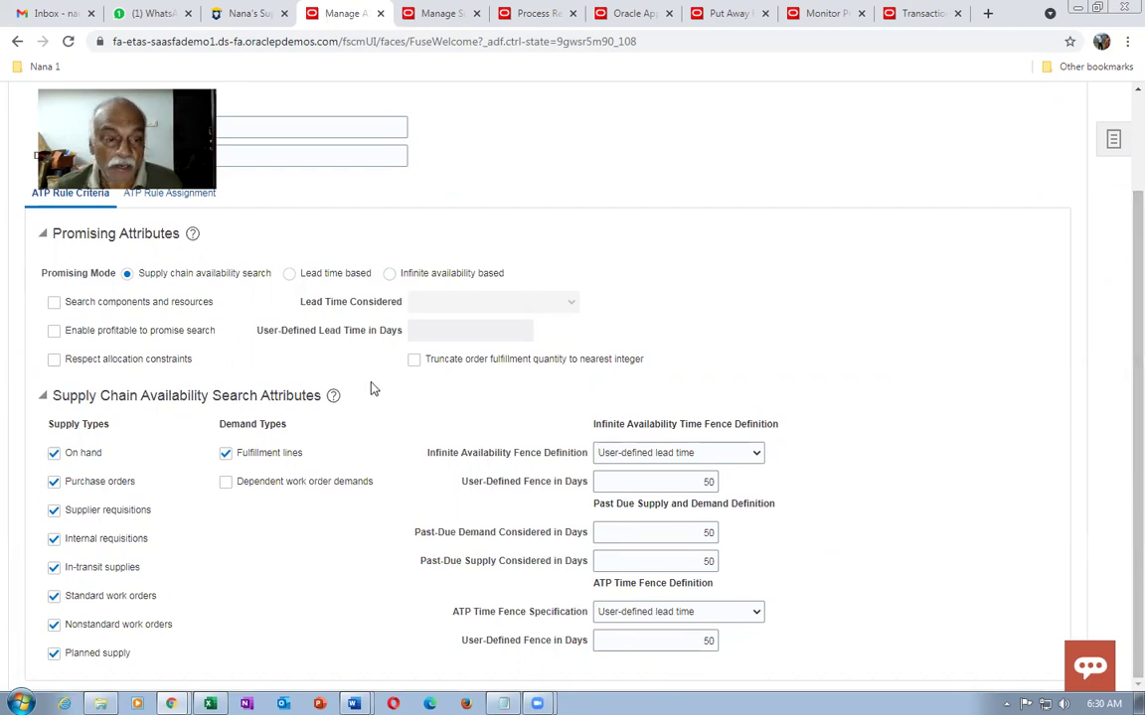
{"action": "scroll", "coordinate": [338, 348], "scroll_direction": "up", "scroll_amount": 2}
{"action": "left_click", "coordinate": [190, 316]}
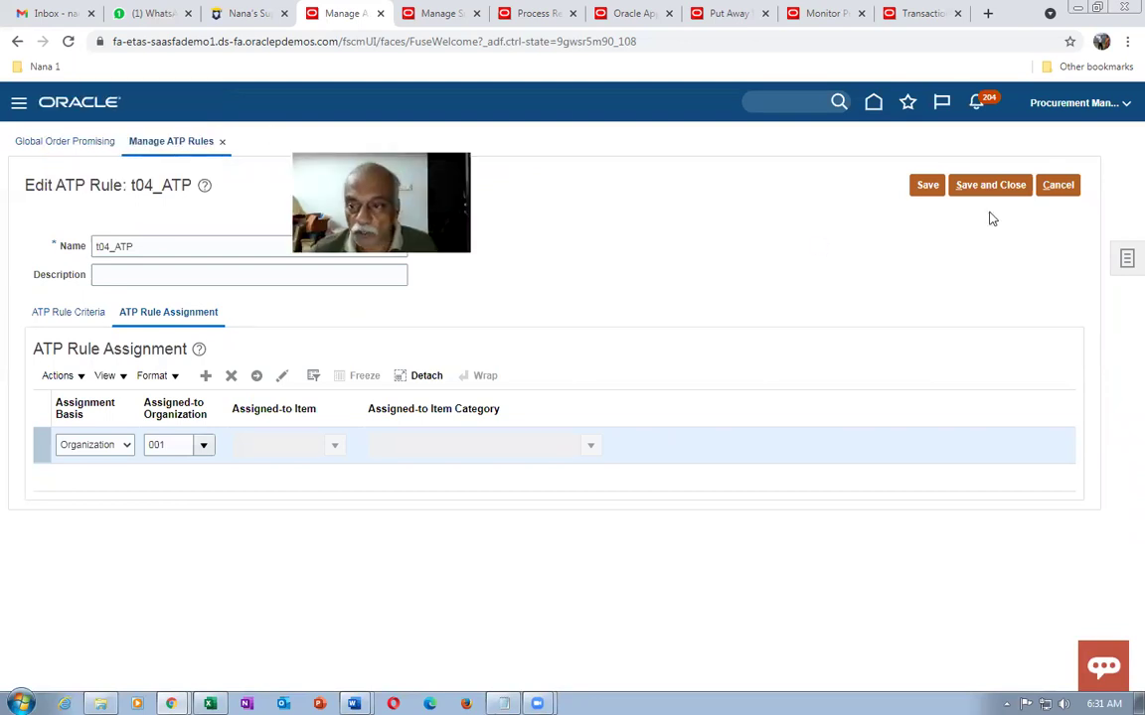
{"action": "left_click", "coordinate": [1051, 185]}
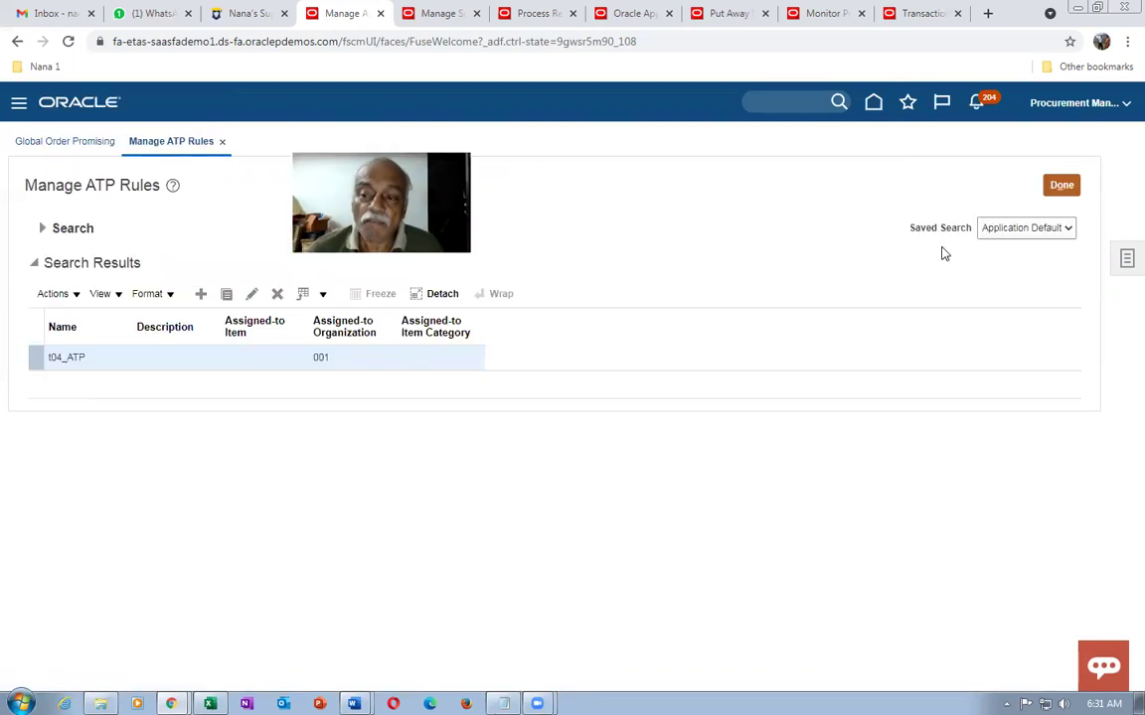
{"action": "left_click", "coordinate": [1064, 187]}
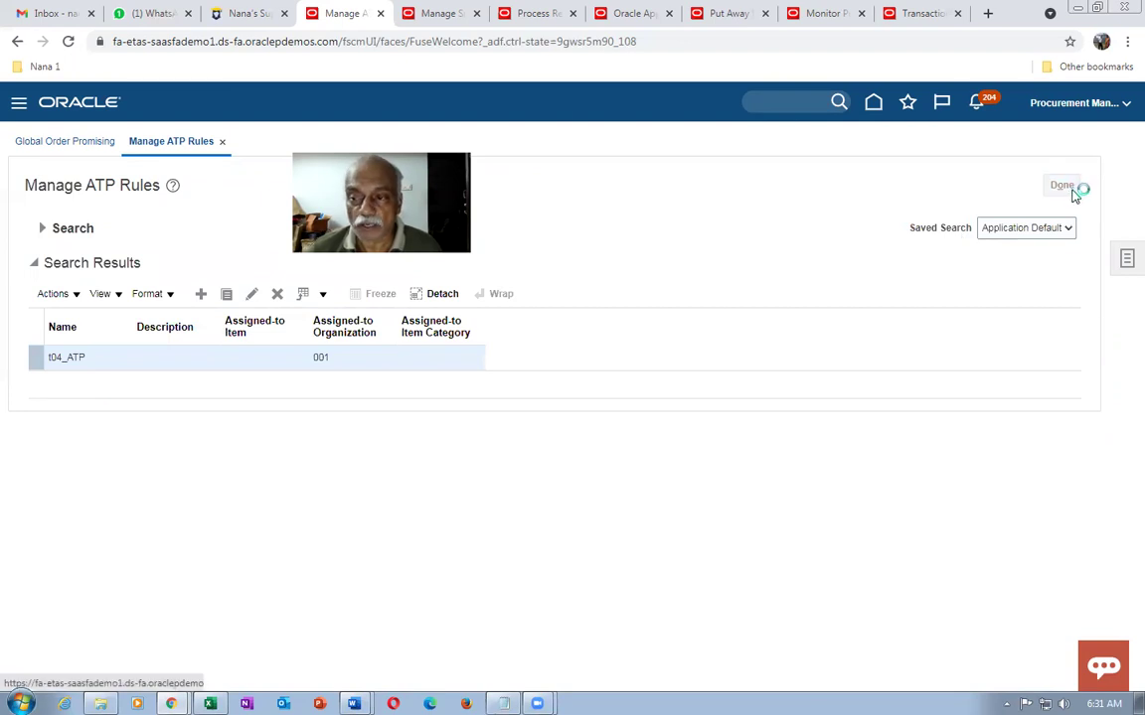
Step: Open Manage Sourcing Rules from the order promising tasks and search for rules named t04
{"action": "left_click", "coordinate": [1114, 260]}
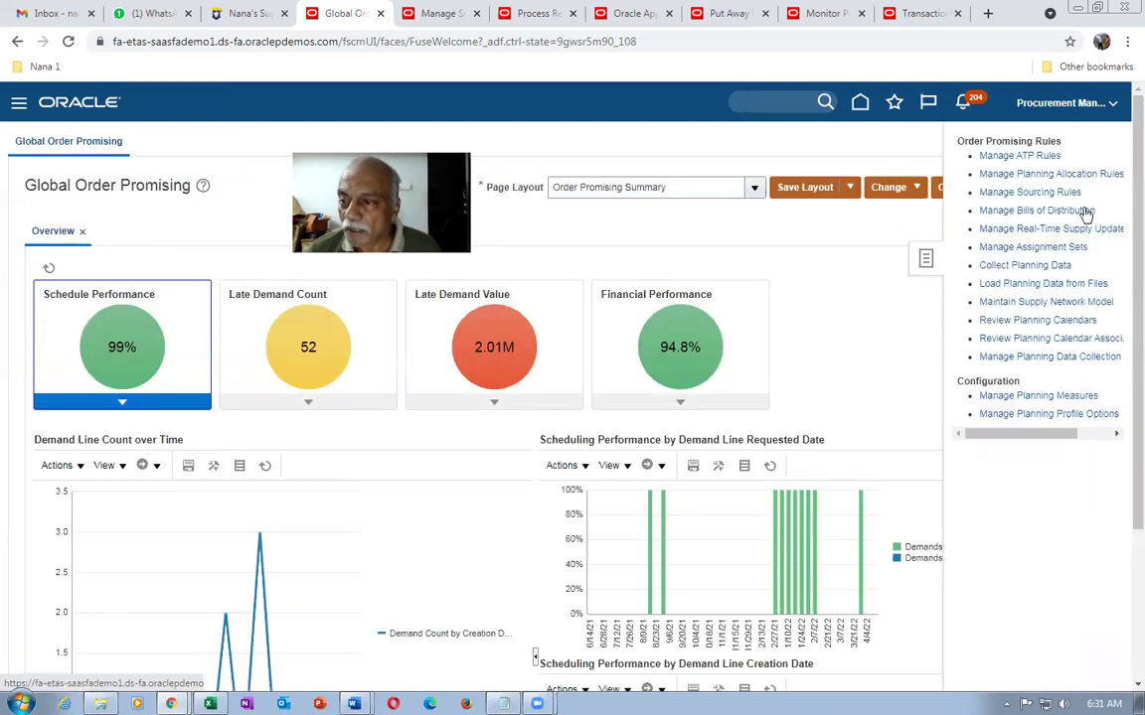
{"action": "left_click", "coordinate": [1030, 193]}
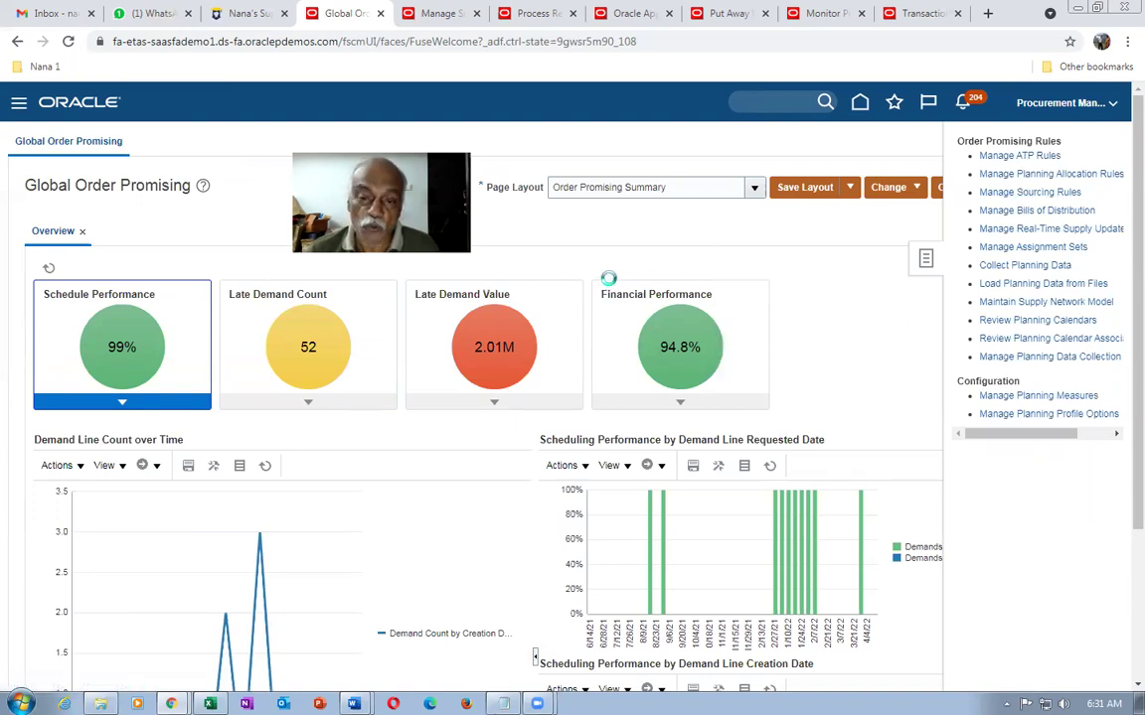
{"action": "left_click", "coordinate": [266, 256]}
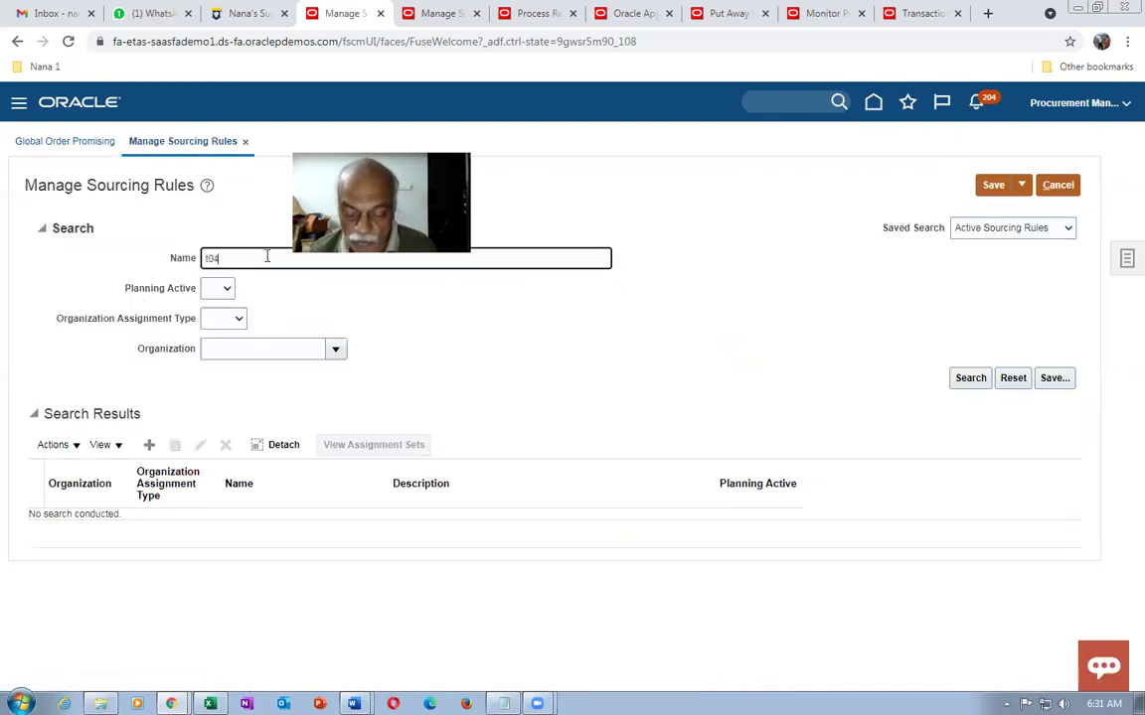
{"action": "type", "text": "t04"}
{"action": "key", "text": "Return"}
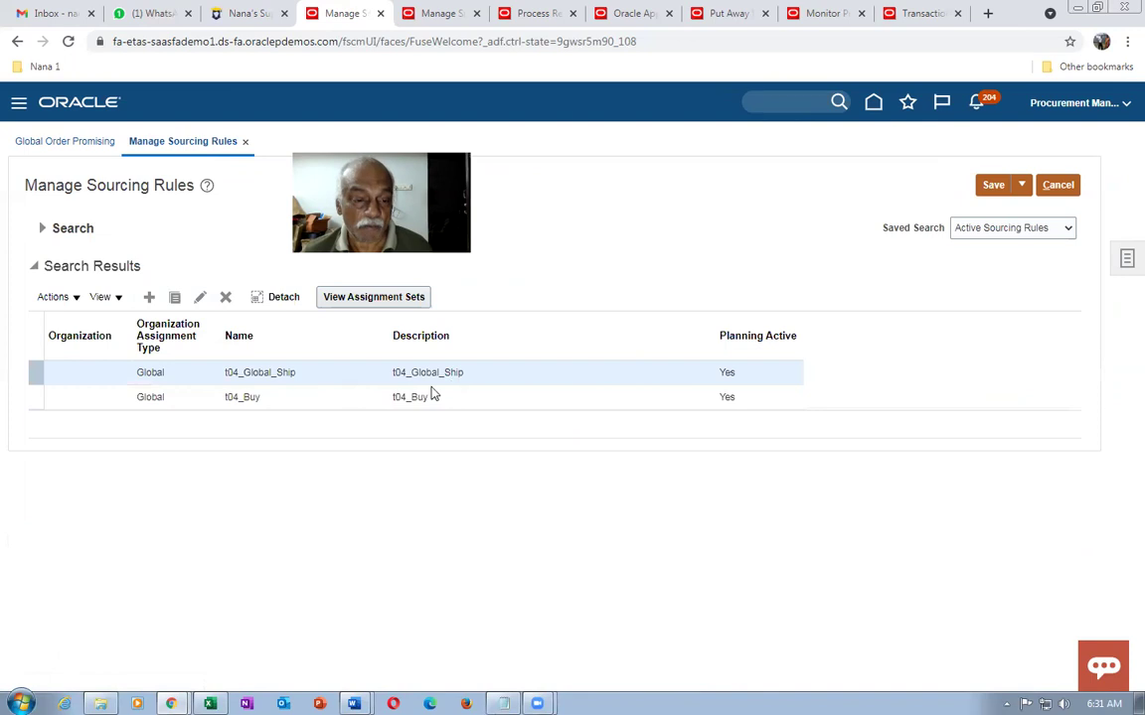
Step: Open the t04_Global_Ship sourcing rule, review its effective dates and transfer source, and leave it without saving
{"action": "left_click", "coordinate": [31, 375]}
{"action": "left_click", "coordinate": [200, 299]}
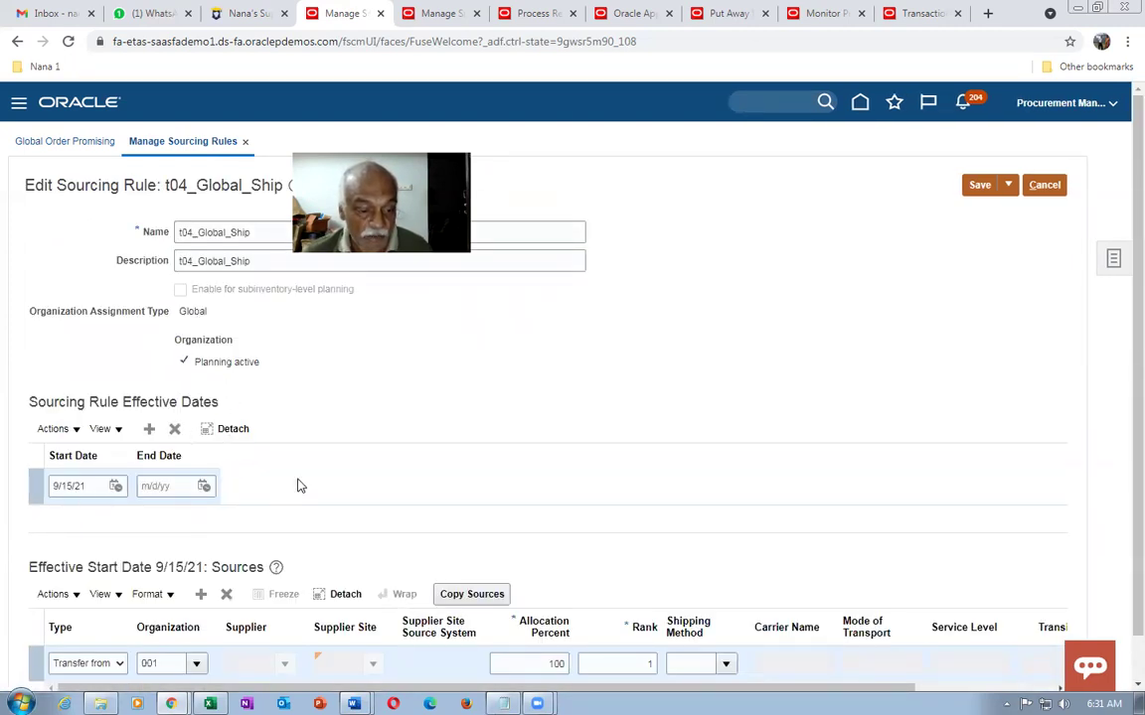
{"action": "scroll", "coordinate": [290, 517], "scroll_direction": "down", "scroll_amount": 1}
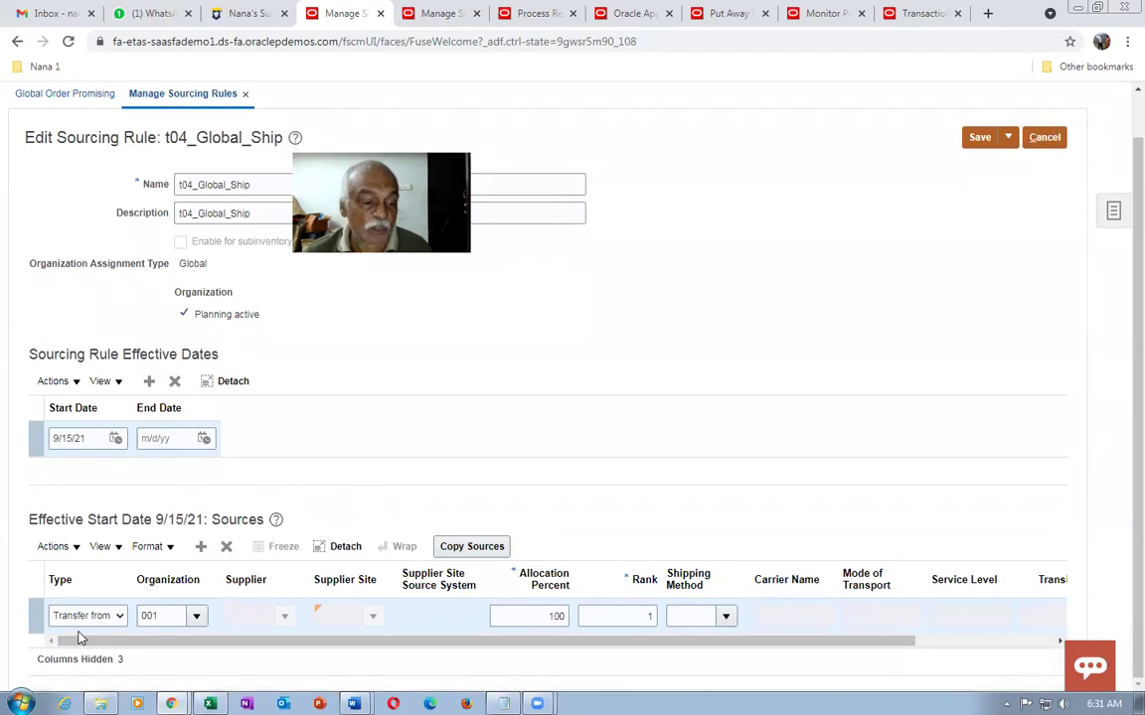
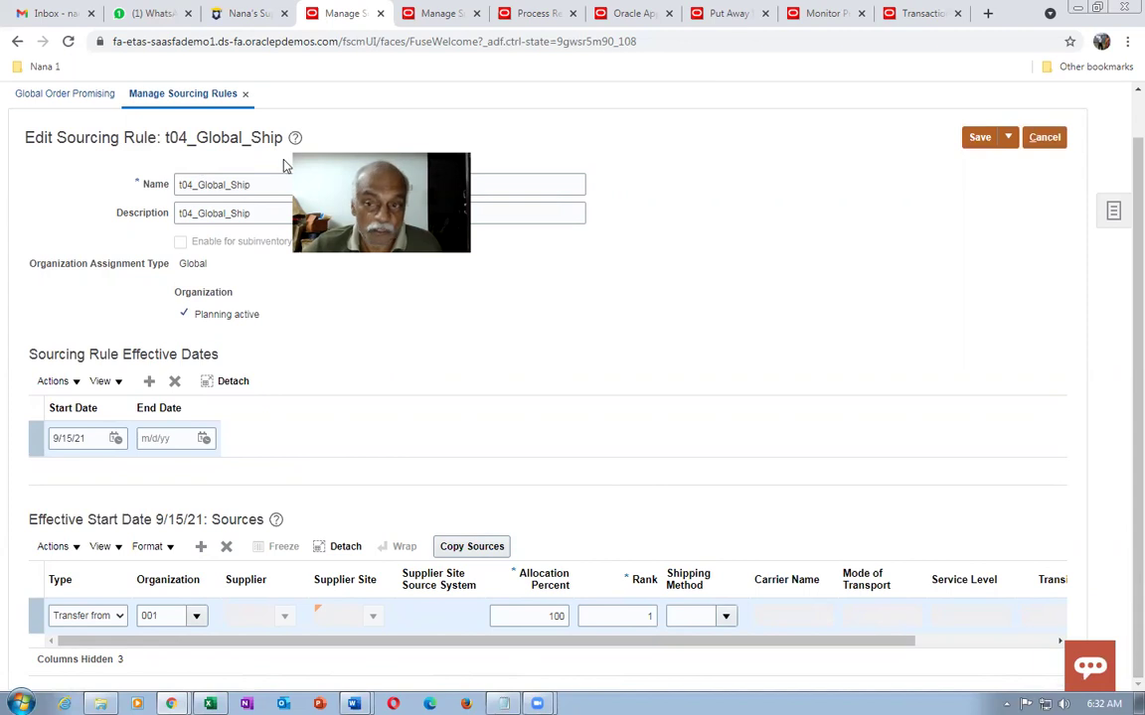
{"action": "left_click", "coordinate": [1044, 137]}
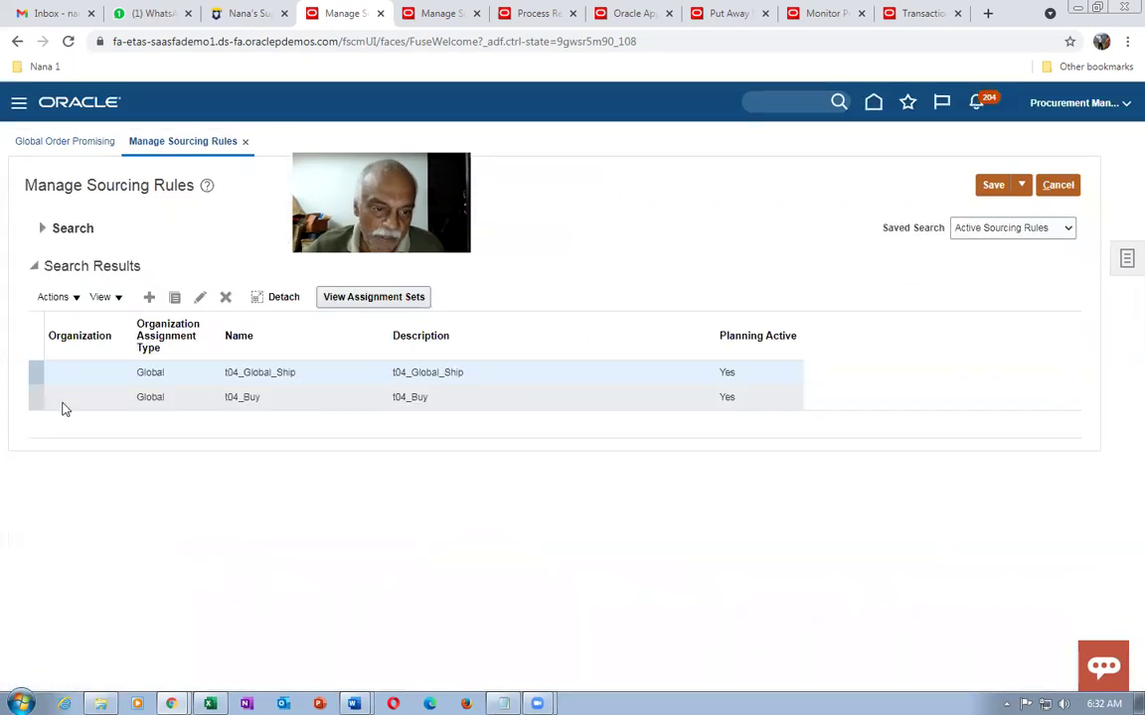
Step: Open the t04_Buy sourcing rule and review its effective dates, supplier source, allocation and rank
{"action": "left_click", "coordinate": [40, 392]}
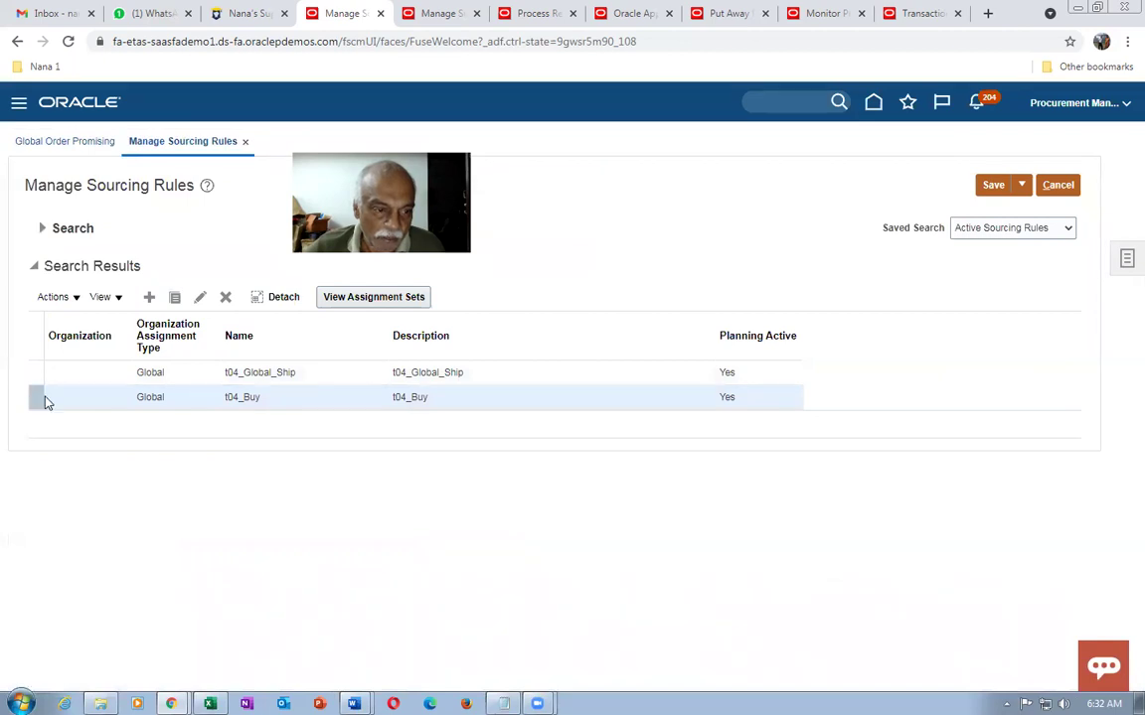
{"action": "left_click", "coordinate": [199, 297]}
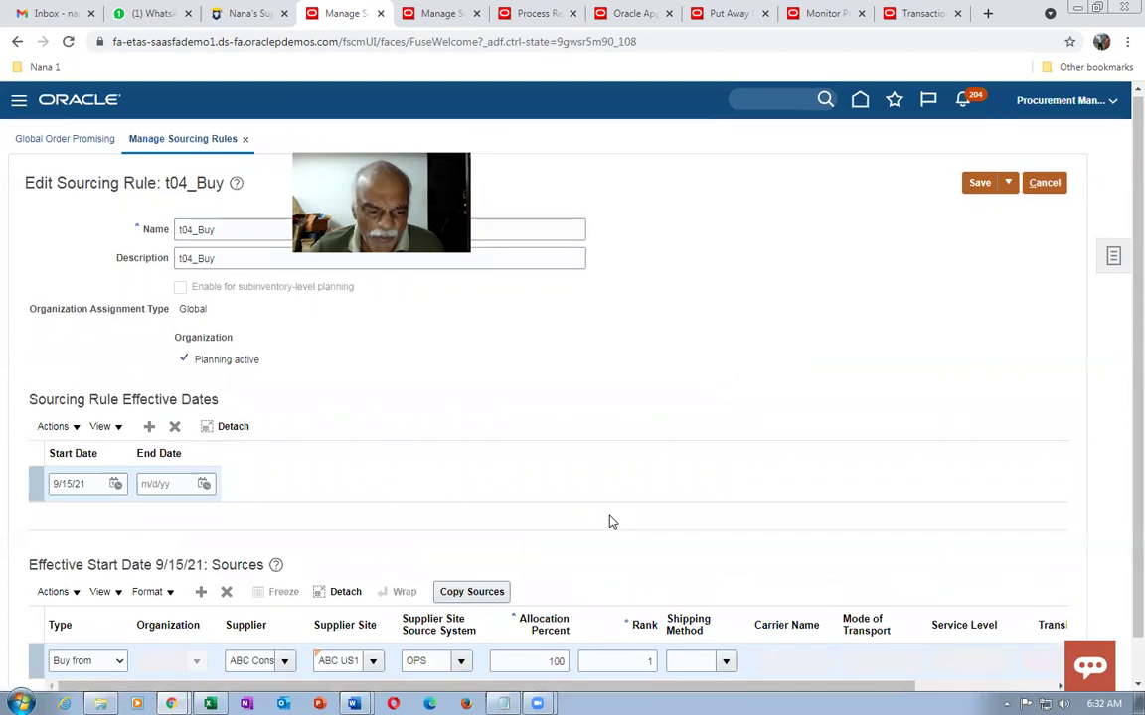
{"action": "scroll", "coordinate": [613, 525], "scroll_direction": "down", "scroll_amount": 1}
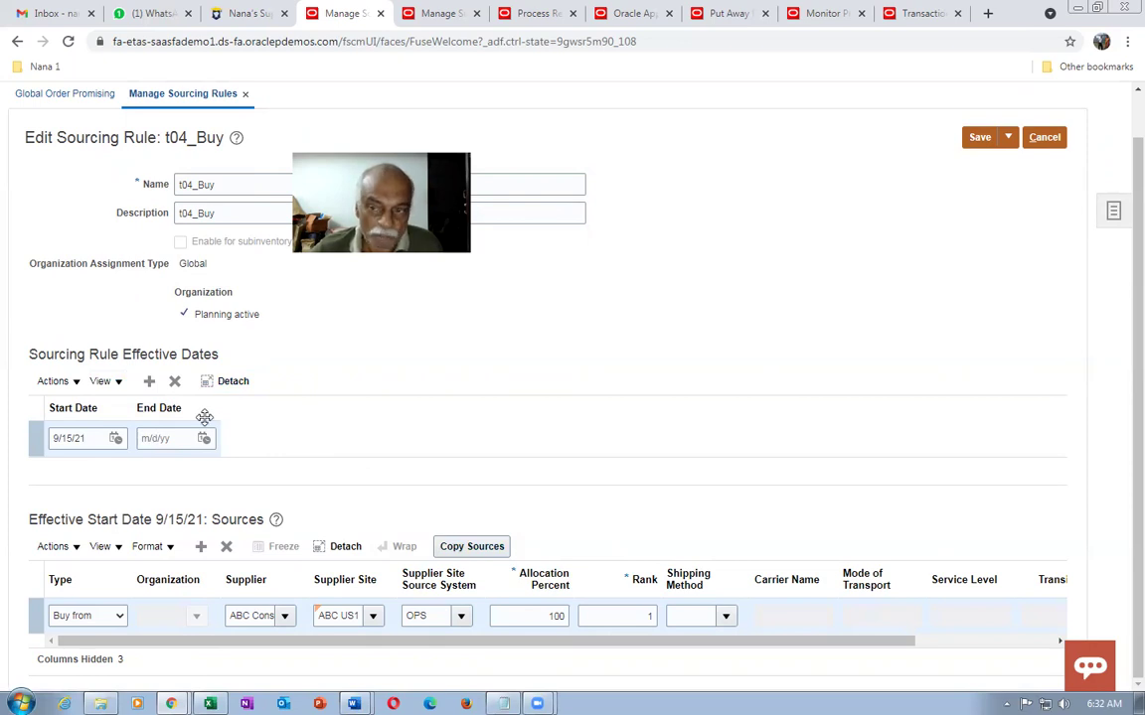
Step: Leave the t04_Buy sourcing rule and Manage Sourcing Rules without saving, returning to the Global Order Promising overview
{"action": "left_click", "coordinate": [1059, 139]}
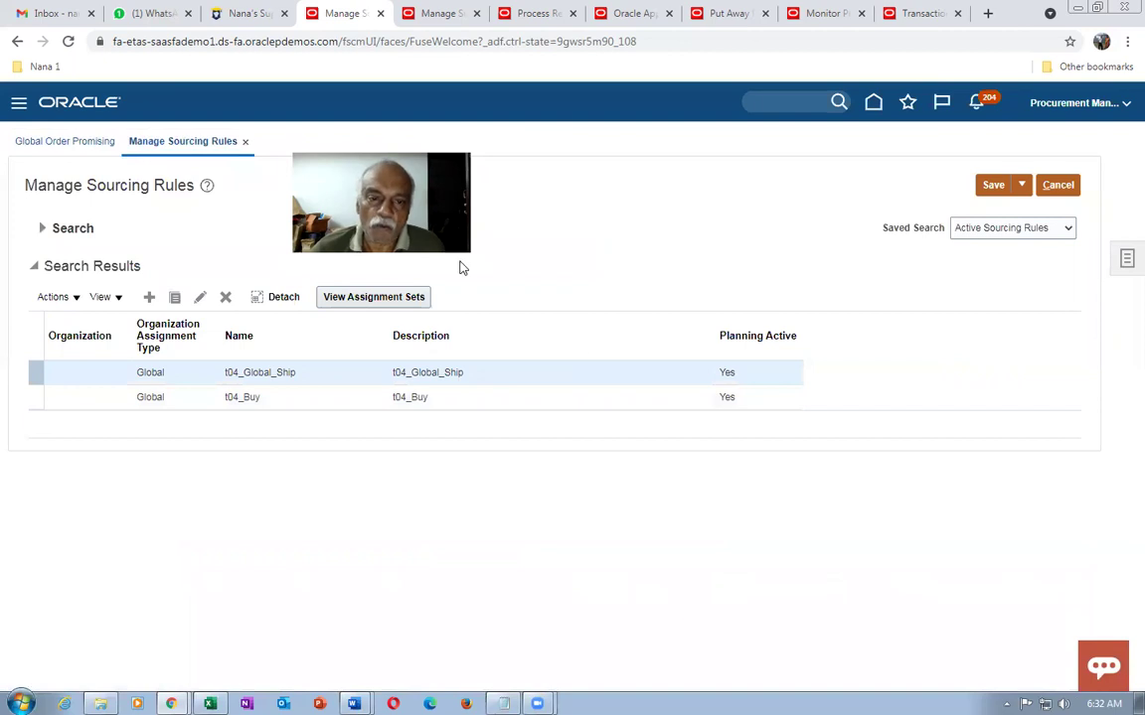
{"action": "left_click", "coordinate": [1055, 184]}
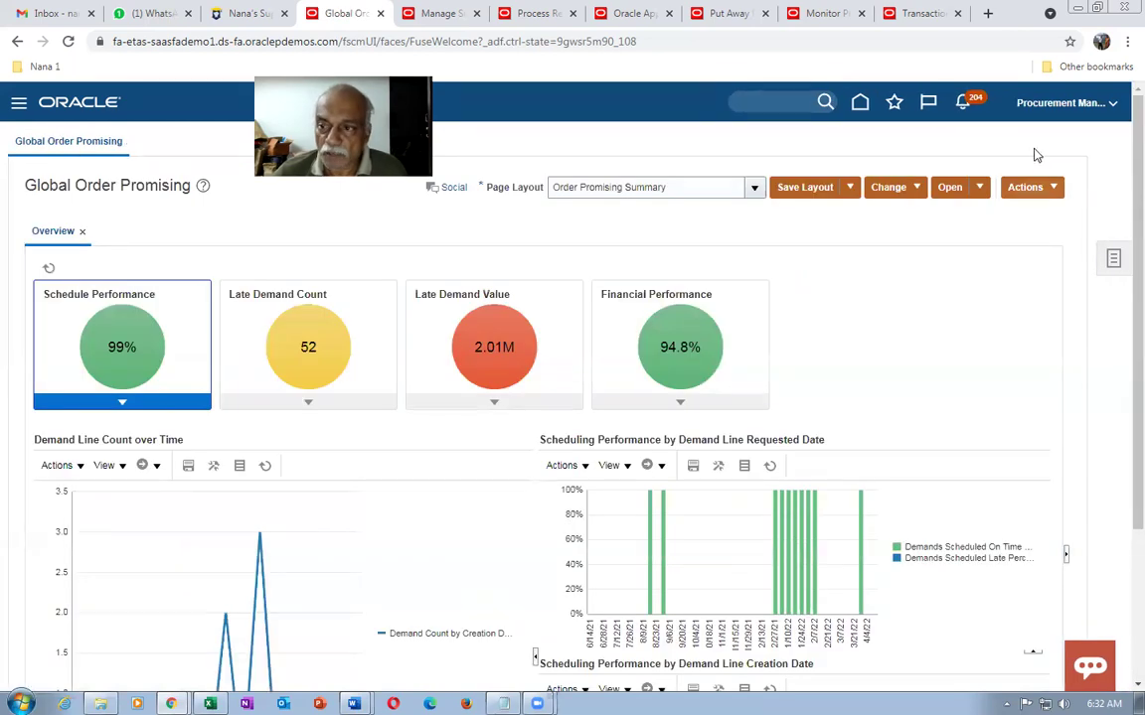
{"action": "left_click", "coordinate": [1055, 109]}
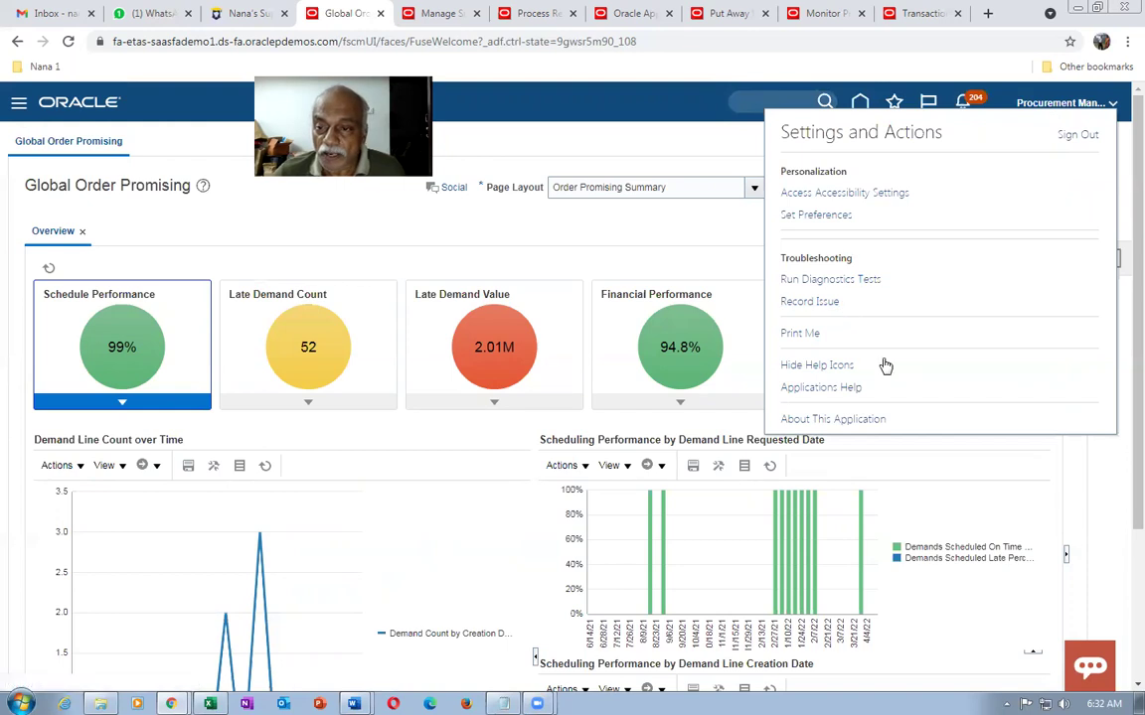
{"action": "left_click", "coordinate": [653, 238]}
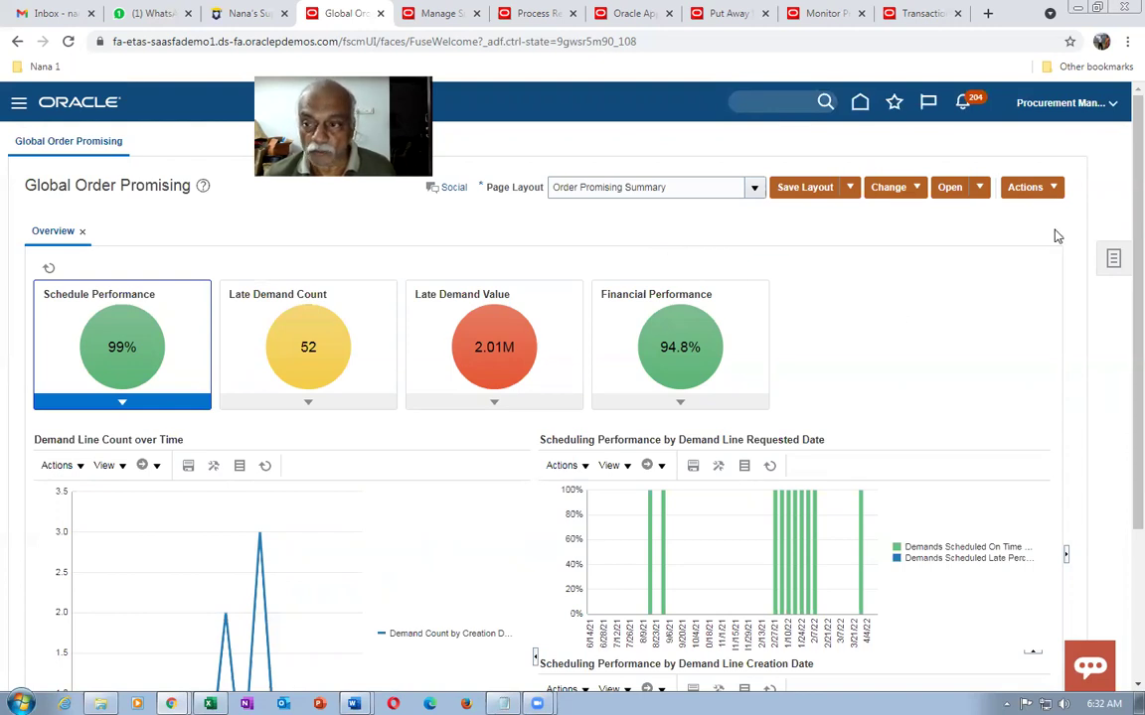
Step: Open Manage Assignment Sets from the order promising tasks, search for the GlobalOrderPromising set by name and open it for editing
{"action": "left_click", "coordinate": [1114, 260]}
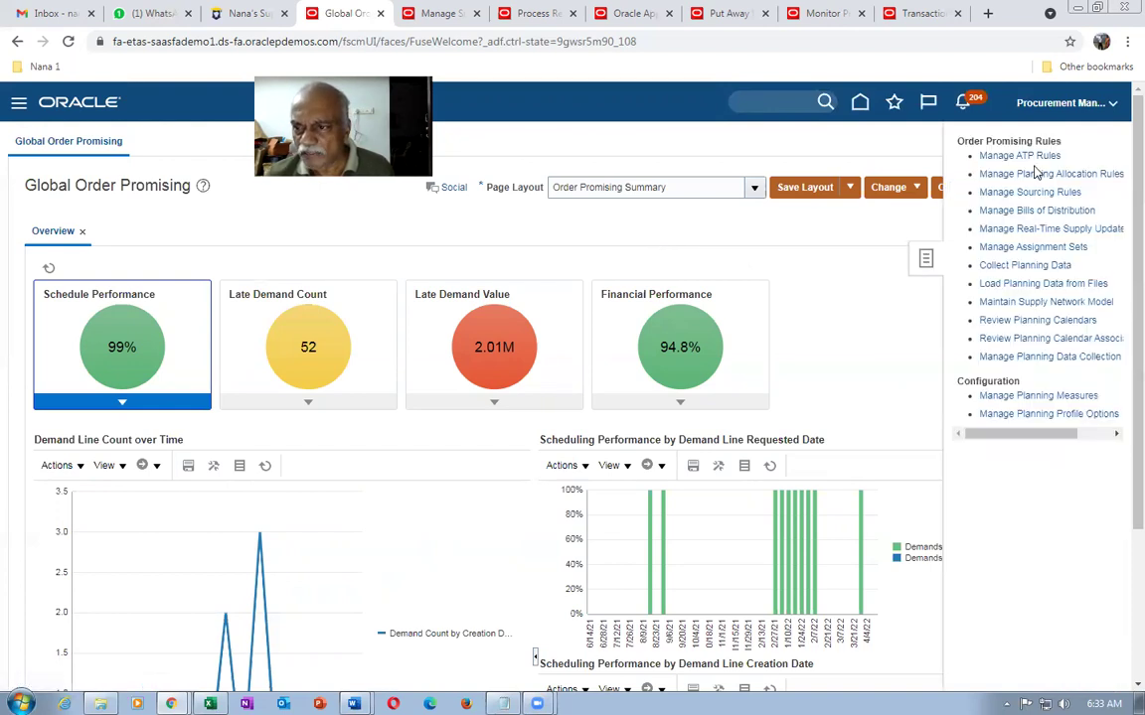
{"action": "left_click", "coordinate": [1054, 250]}
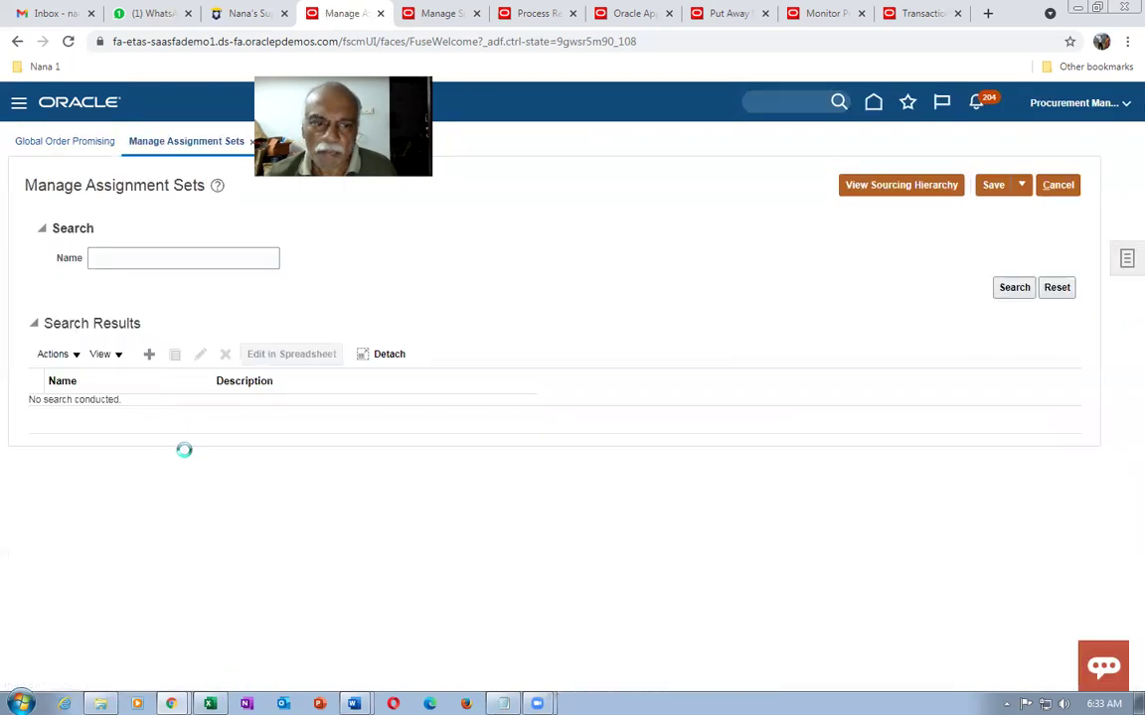
{"action": "left_click", "coordinate": [145, 260]}
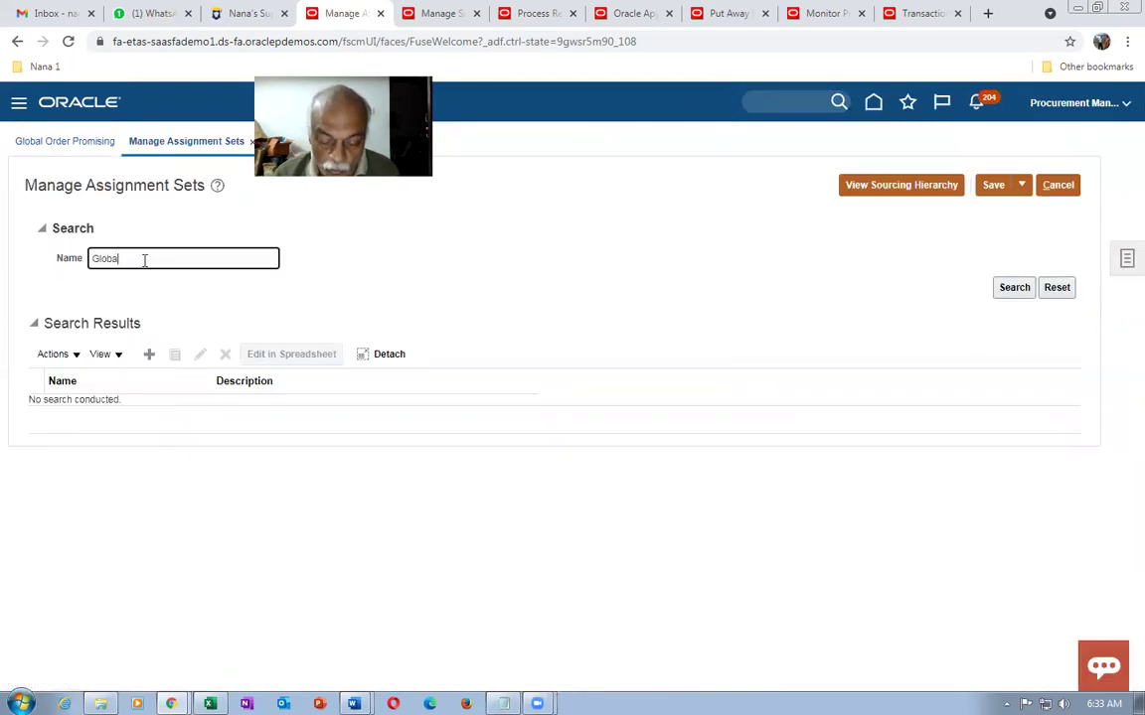
{"action": "left_click", "coordinate": [1014, 289]}
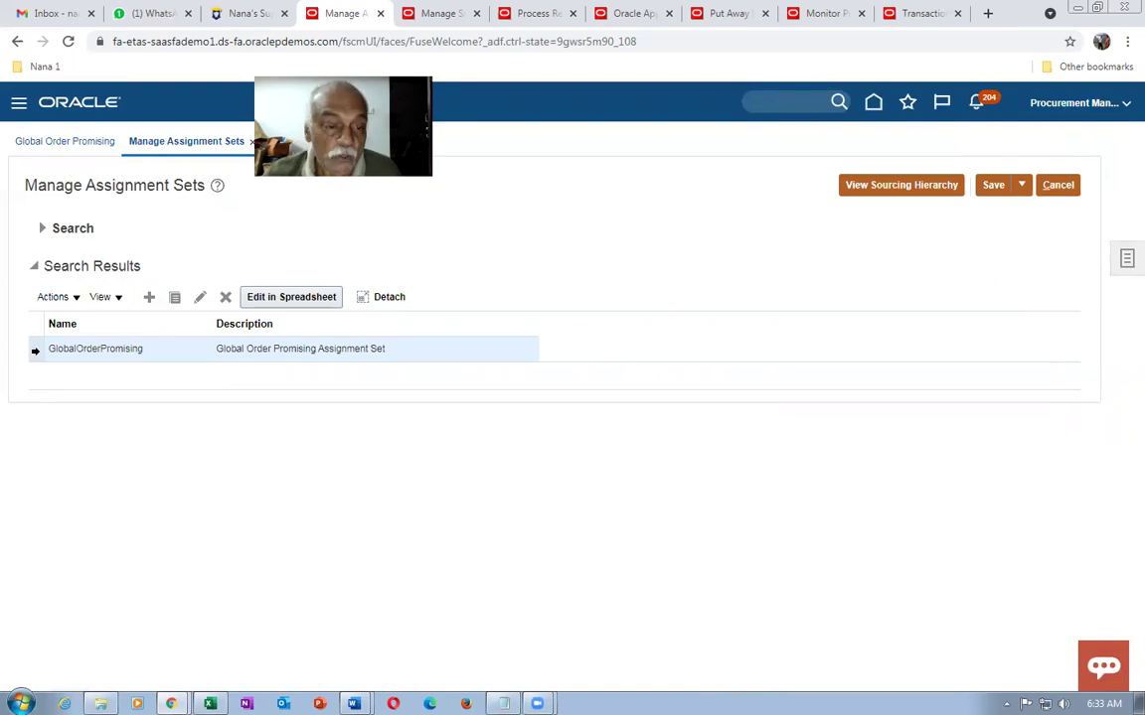
{"action": "left_click", "coordinate": [199, 297]}
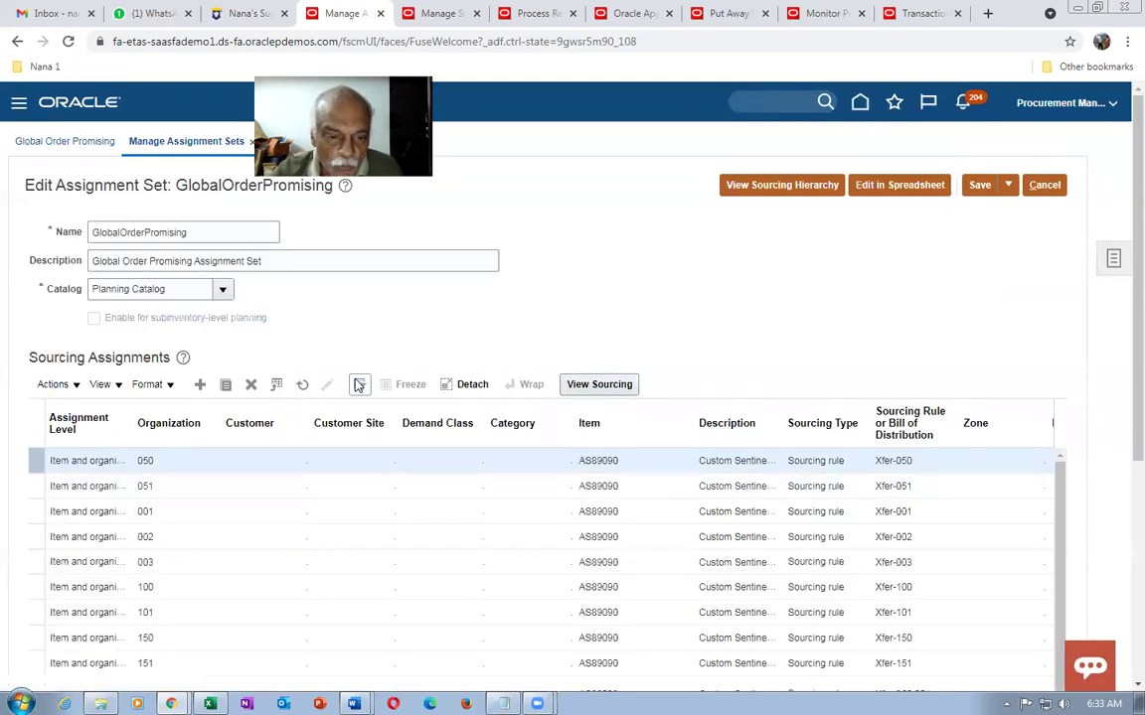
{"action": "scroll", "coordinate": [1123, 480], "scroll_direction": "down", "scroll_amount": 3}
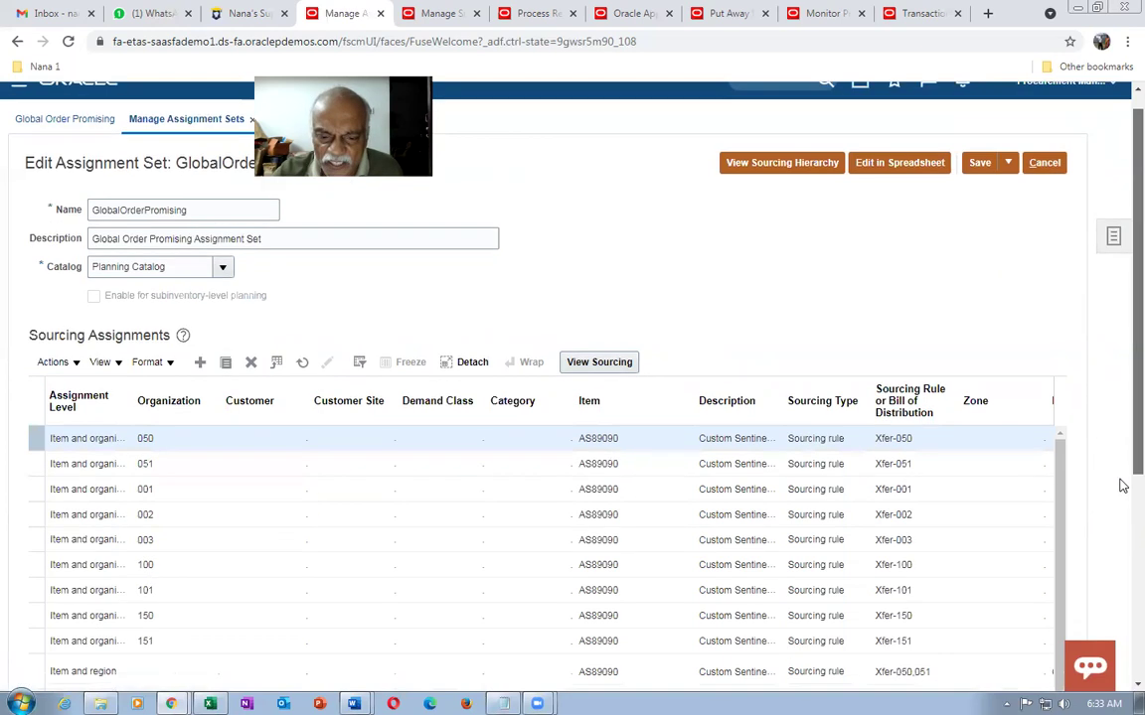
{"action": "scroll", "coordinate": [1124, 586], "scroll_direction": "up", "scroll_amount": 3}
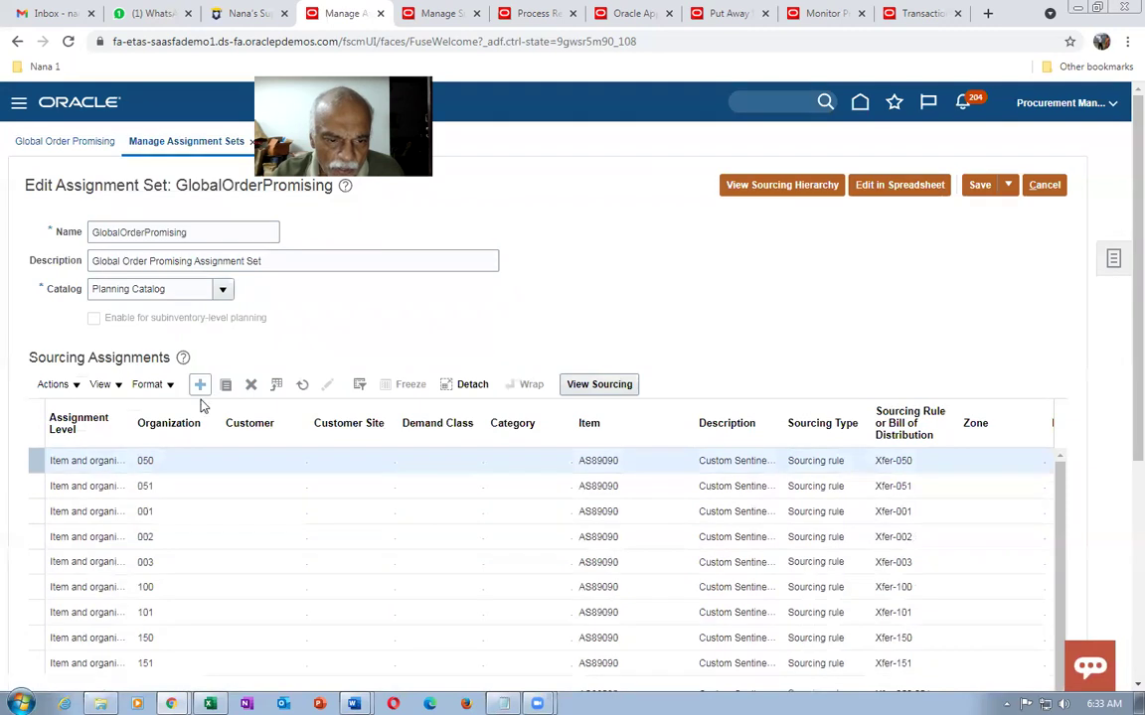
Step: Filter the set's sourcing assignments by the Global assignment level and review the assigned sourcing rule
{"action": "left_click", "coordinate": [360, 391]}
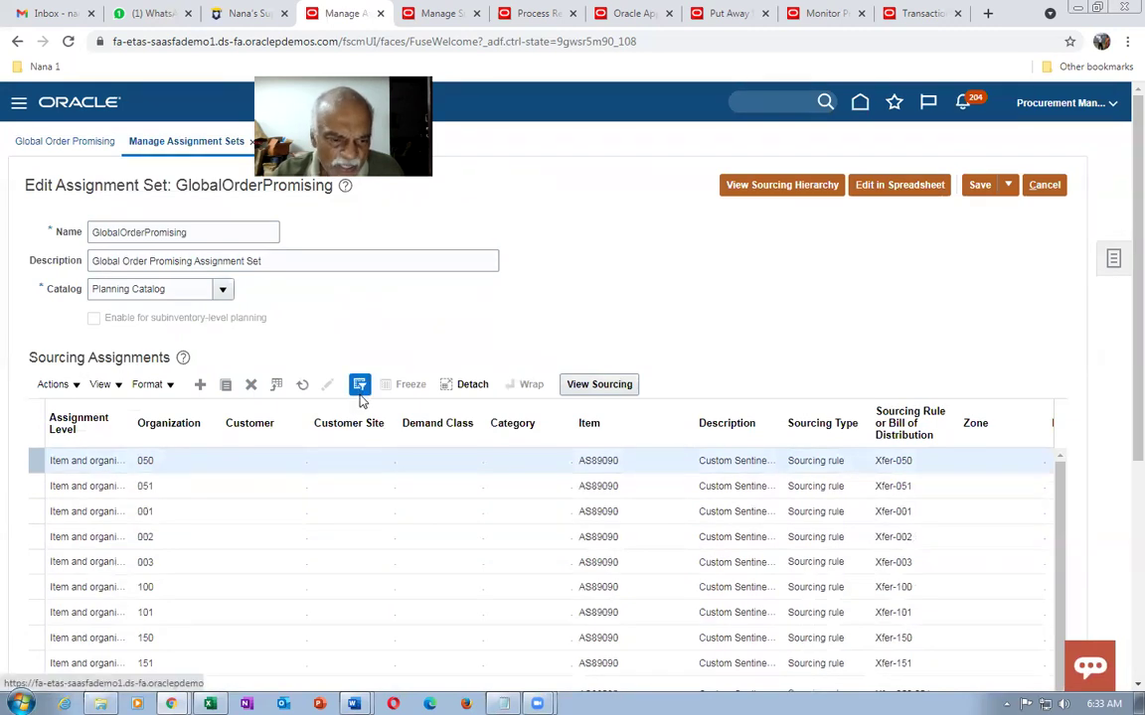
{"action": "left_click", "coordinate": [85, 415]}
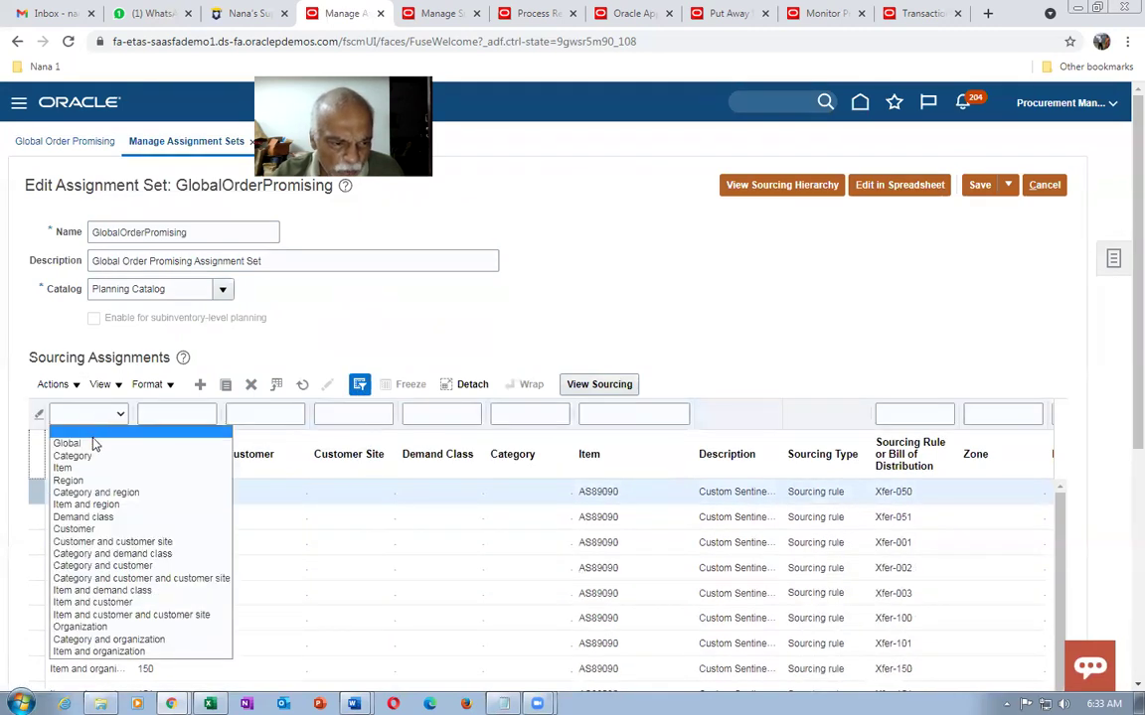
{"action": "left_click", "coordinate": [94, 443]}
{"action": "left_click", "coordinate": [189, 413]}
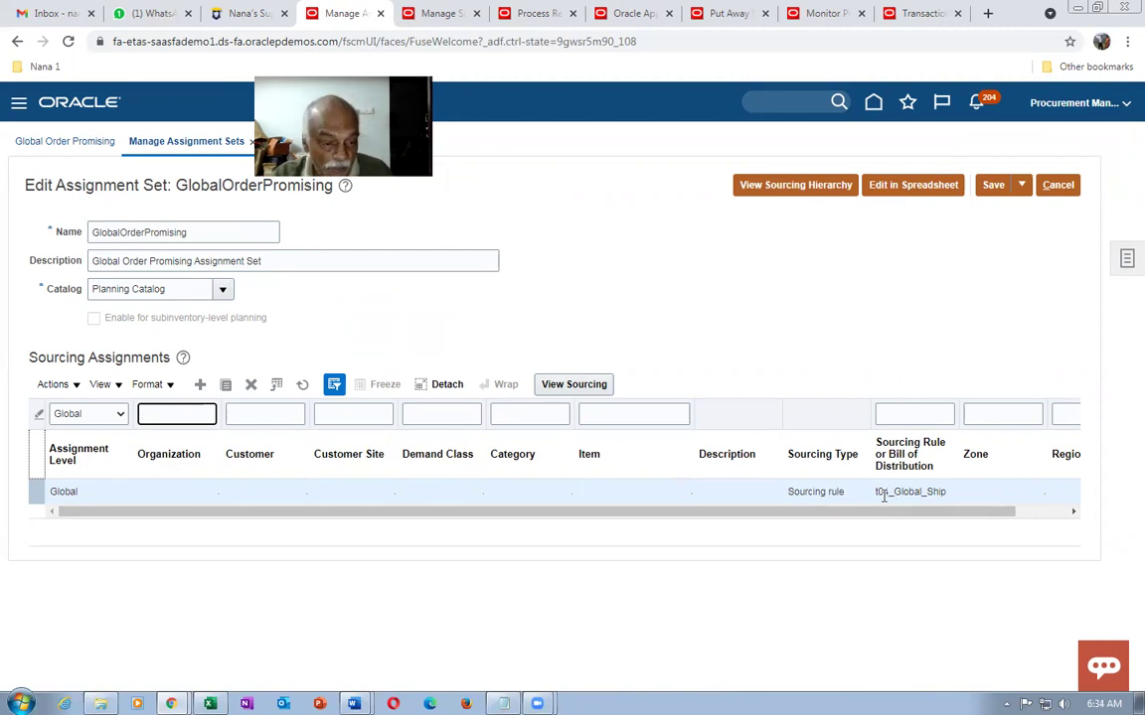
Step: Filter the assignments by Item and organization level and item t04, review the assigned rule, and leave the assignment sets without saving
{"action": "left_click", "coordinate": [100, 414]}
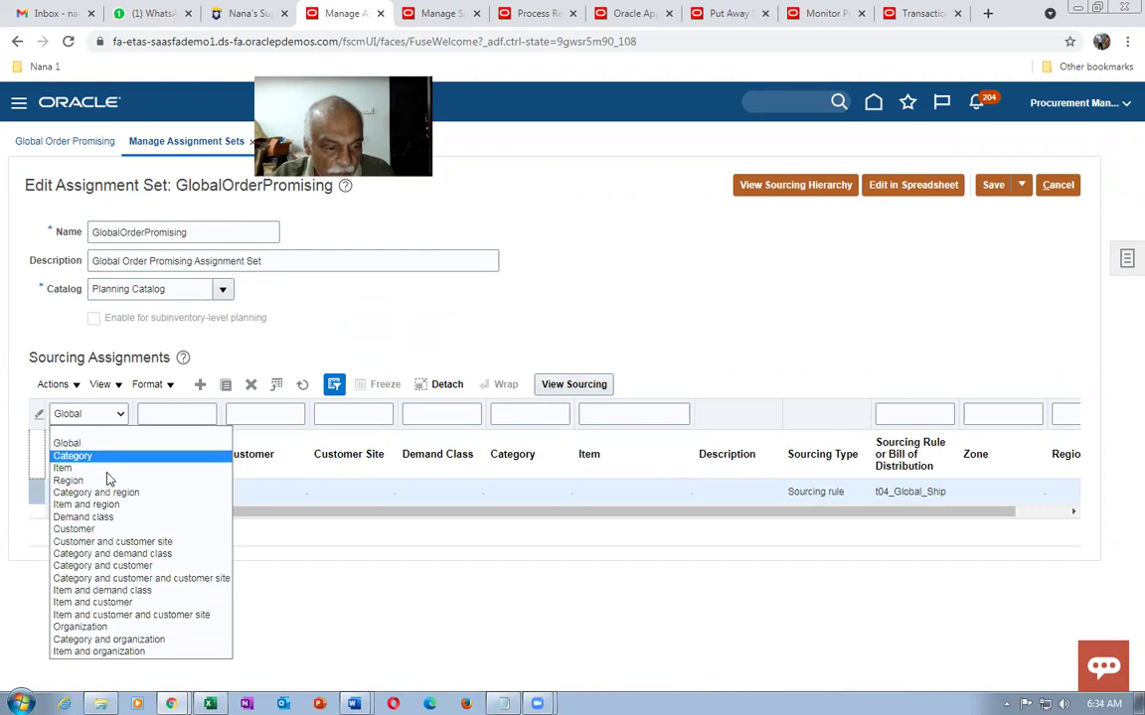
{"action": "left_click", "coordinate": [121, 652]}
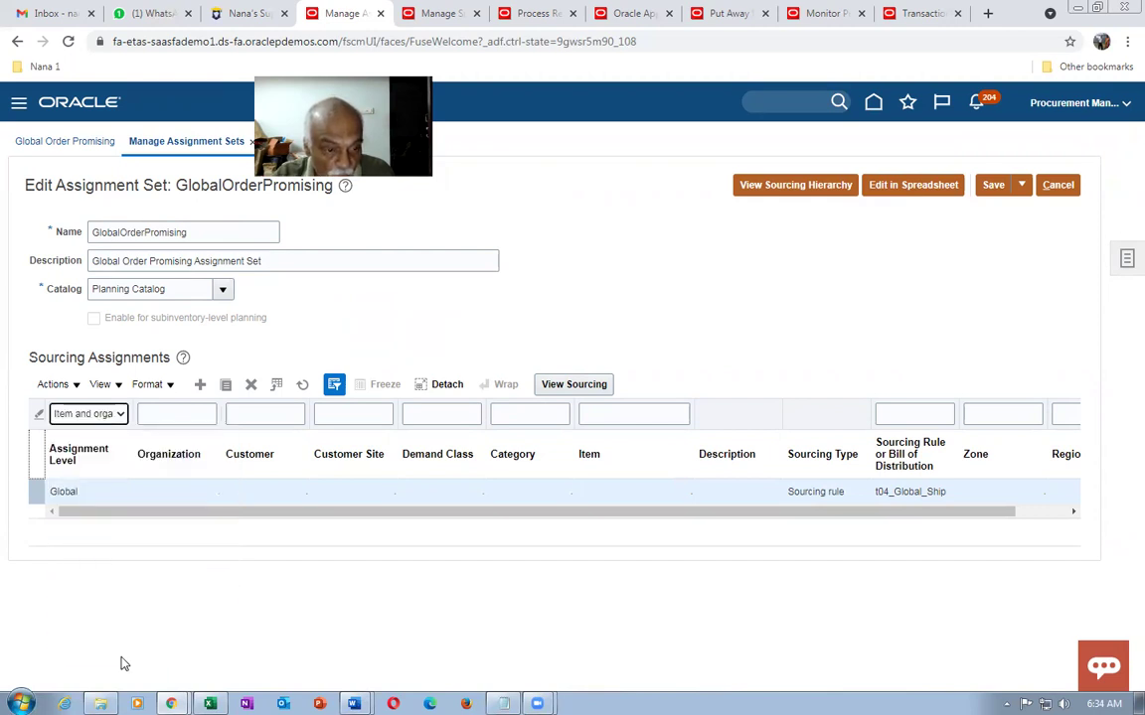
{"action": "left_click", "coordinate": [663, 411]}
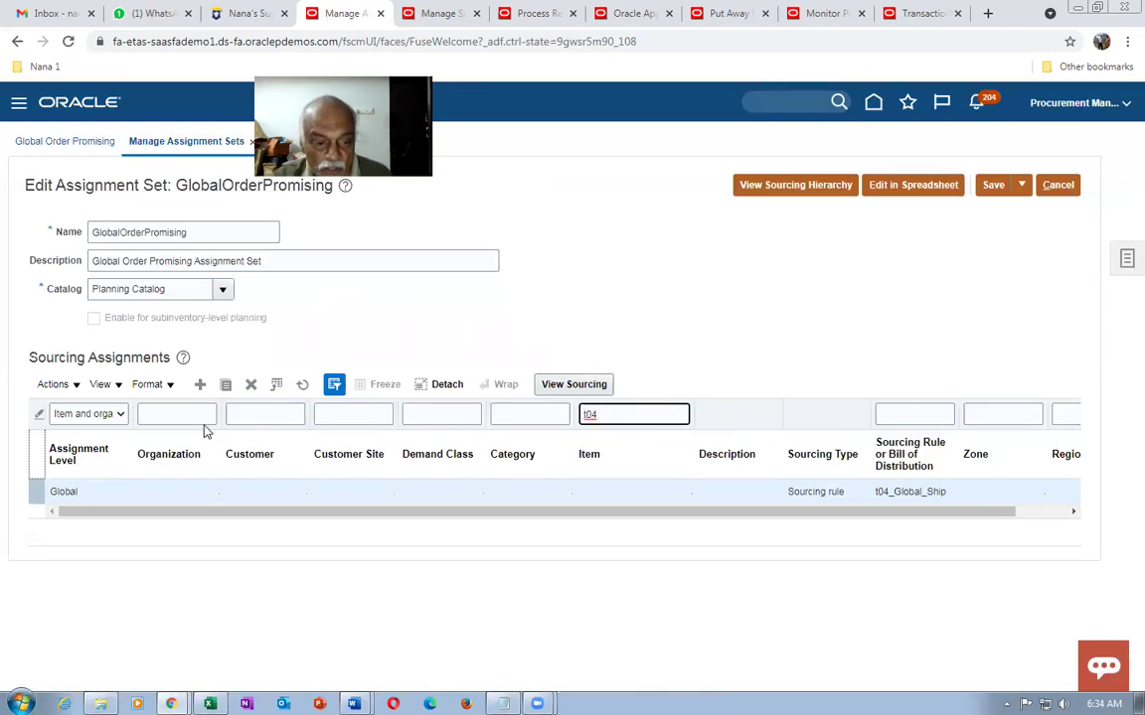
{"action": "key", "text": "Return"}
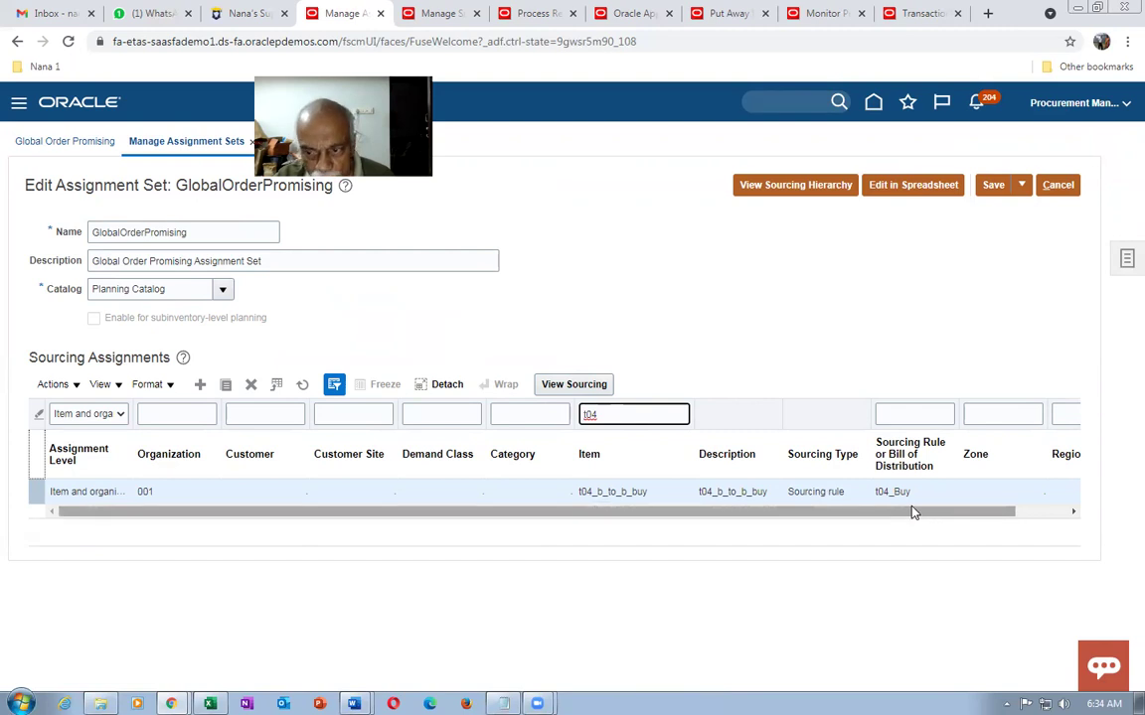
{"action": "left_click_drag", "start_coordinate": [915, 517], "coordinate": [978, 504]}
{"action": "left_click", "coordinate": [1049, 191]}
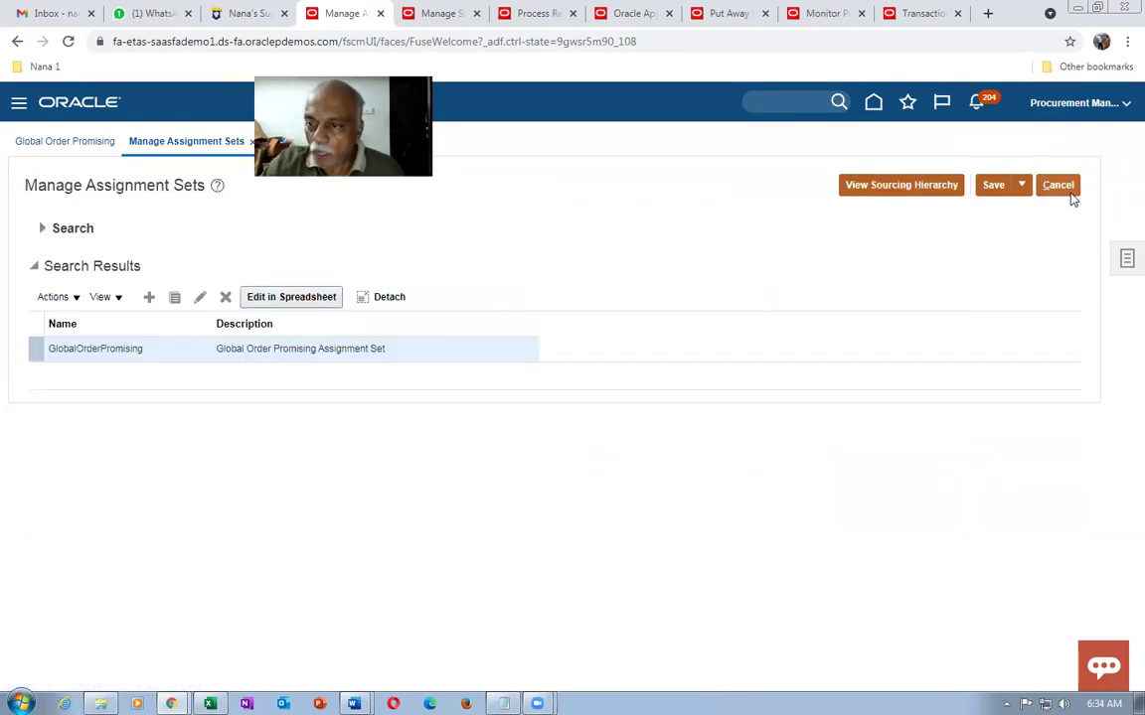
{"action": "left_click", "coordinate": [1067, 192]}
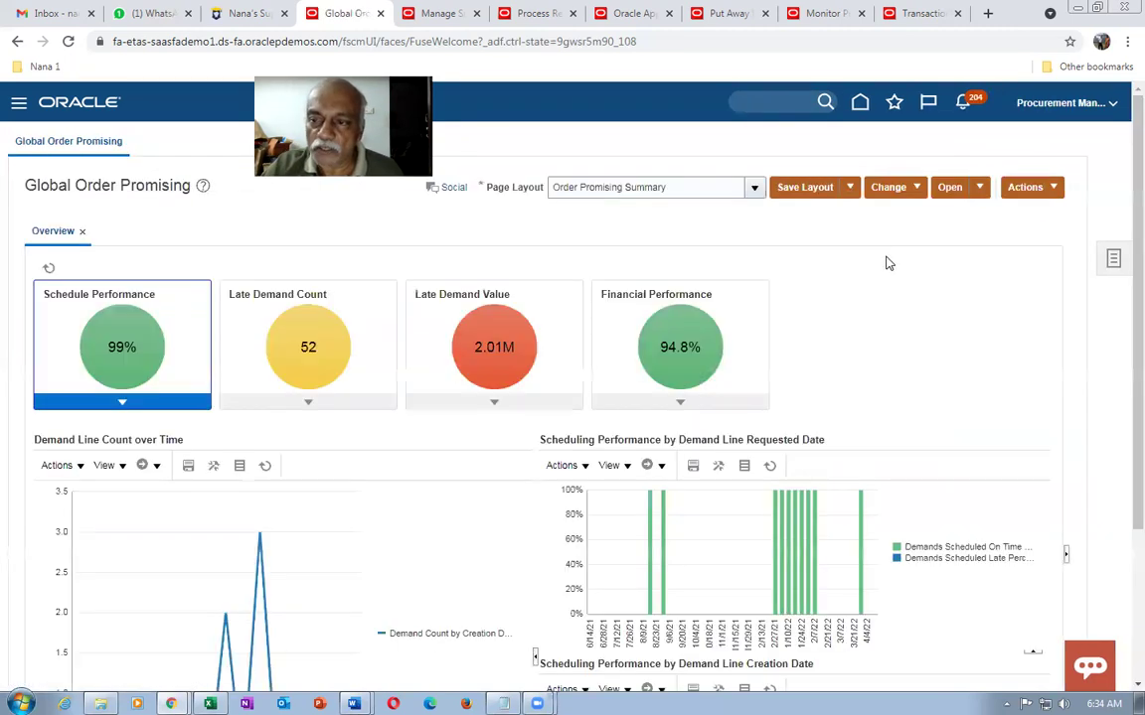
Step: Return to Manage Sourcing Rules from the order promising tasks and search again for rules named t04
{"action": "left_click", "coordinate": [1114, 260]}
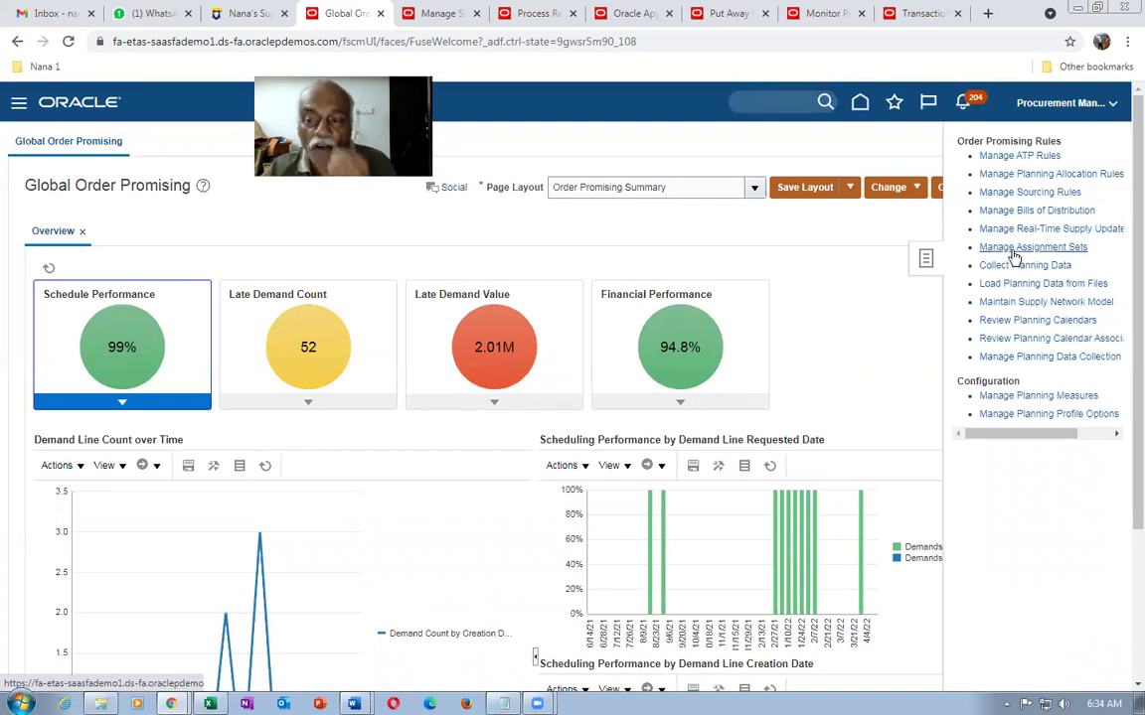
{"action": "left_click", "coordinate": [1018, 198]}
{"action": "left_click", "coordinate": [262, 260]}
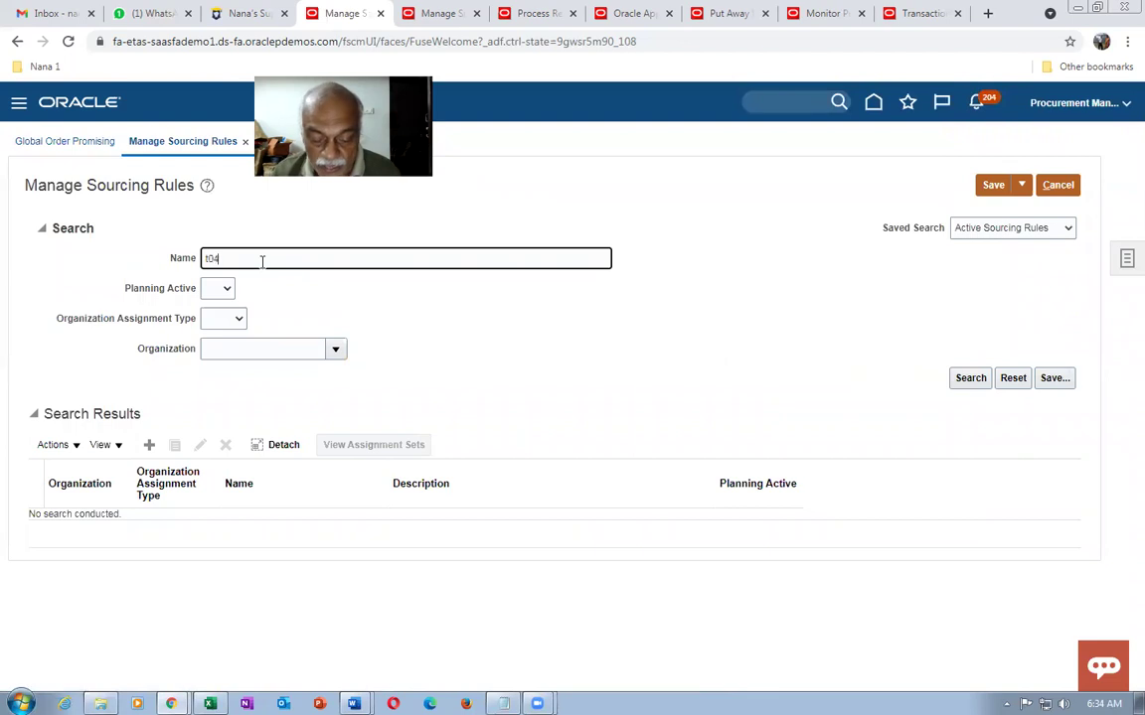
{"action": "key", "text": "Return"}
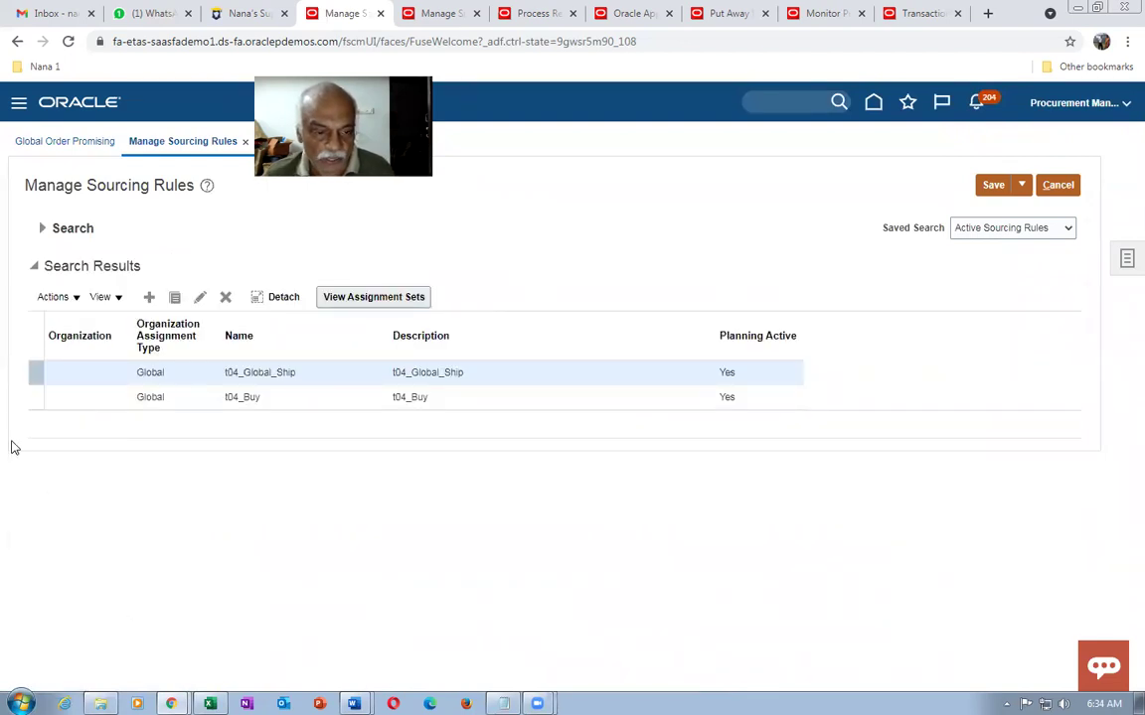
Step: Recheck the t04_Buy rule's effective dates and supplier source, and leave the sourcing rules without saving
{"action": "left_click", "coordinate": [35, 398]}
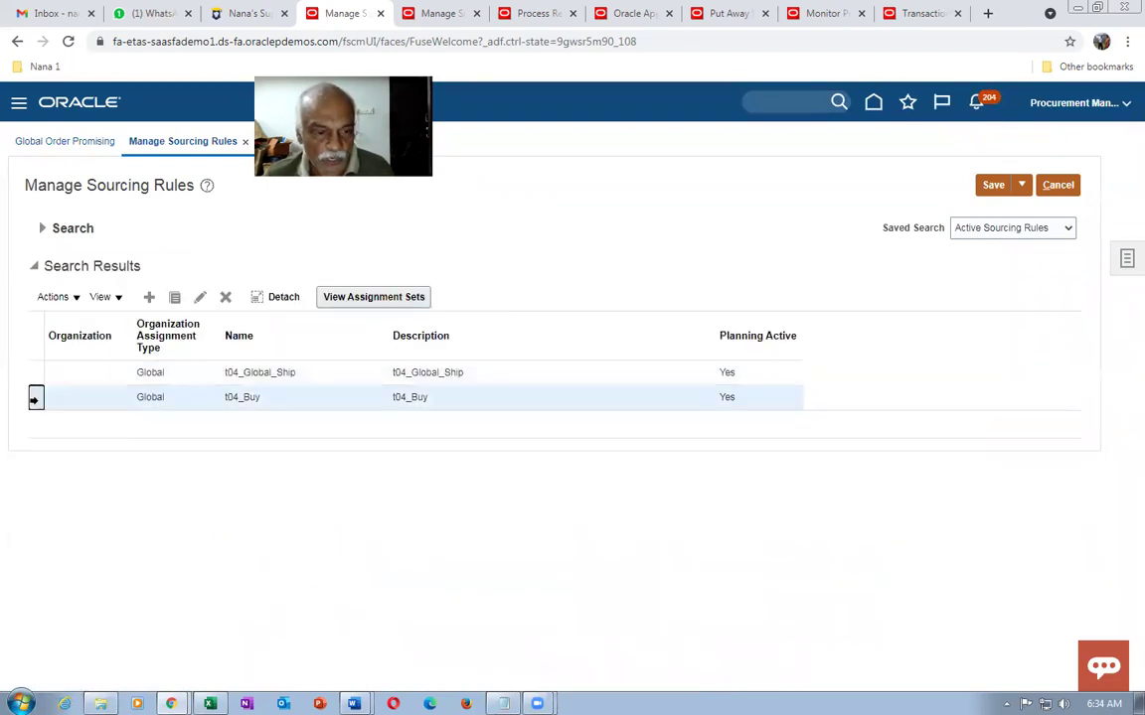
{"action": "left_click", "coordinate": [200, 297]}
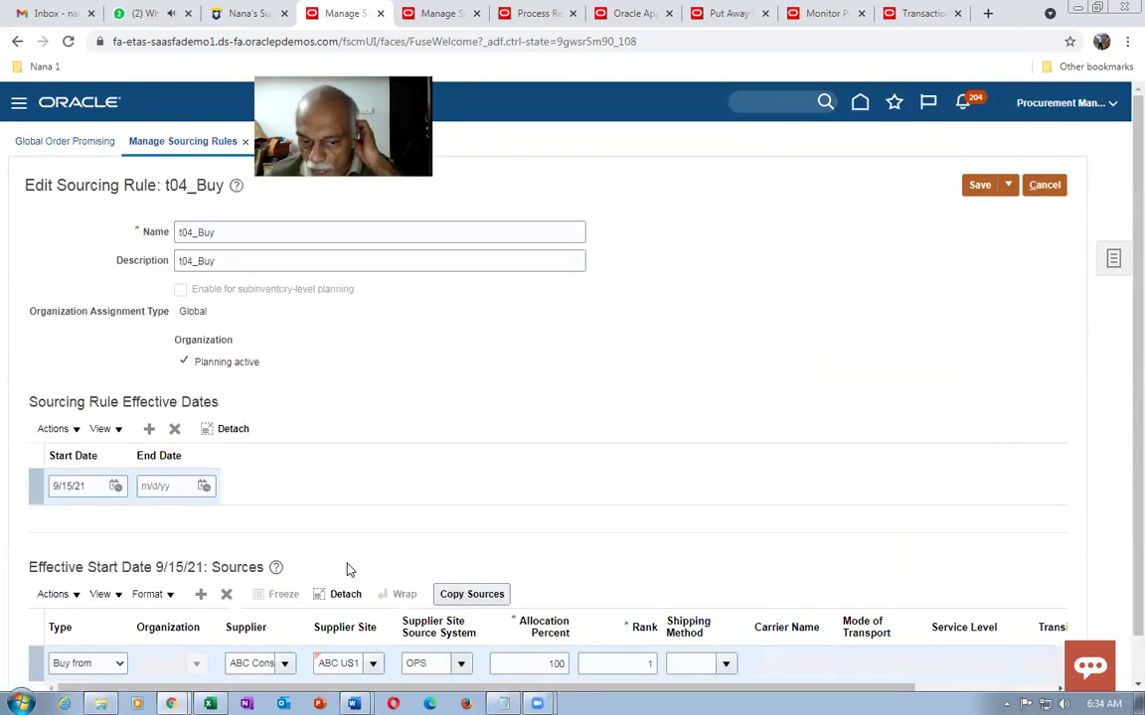
{"action": "scroll", "coordinate": [348, 566], "scroll_direction": "down", "scroll_amount": 1}
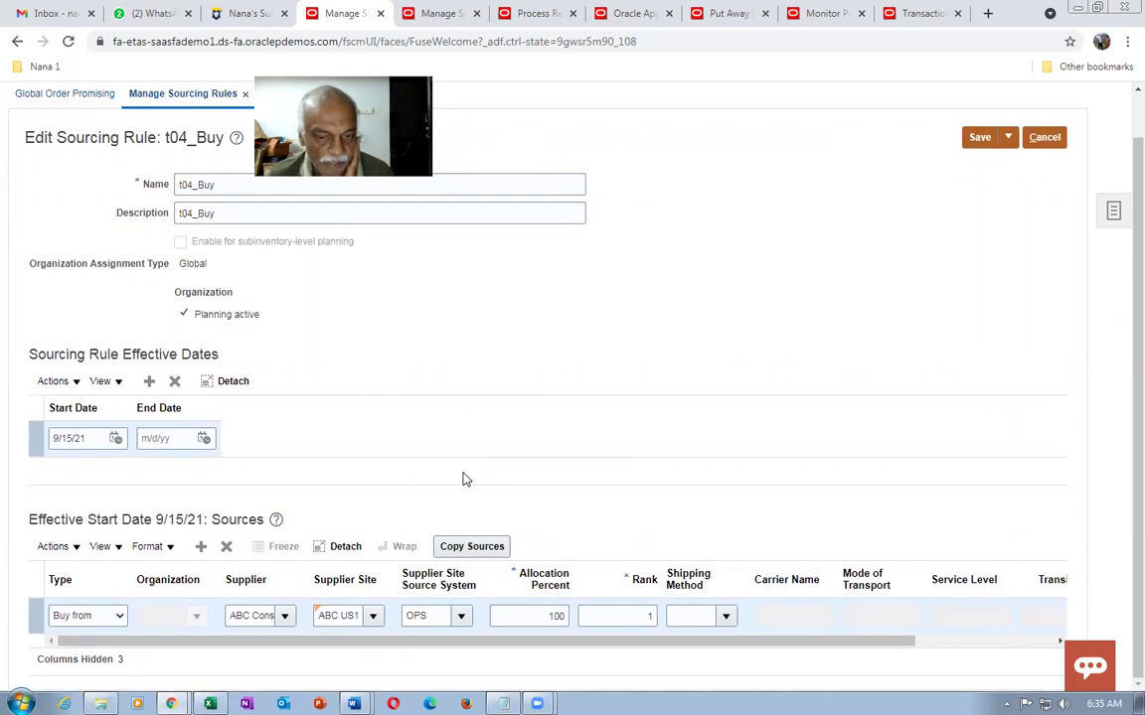
{"action": "scroll", "coordinate": [629, 473], "scroll_direction": "up", "scroll_amount": 1}
{"action": "left_click", "coordinate": [1034, 185]}
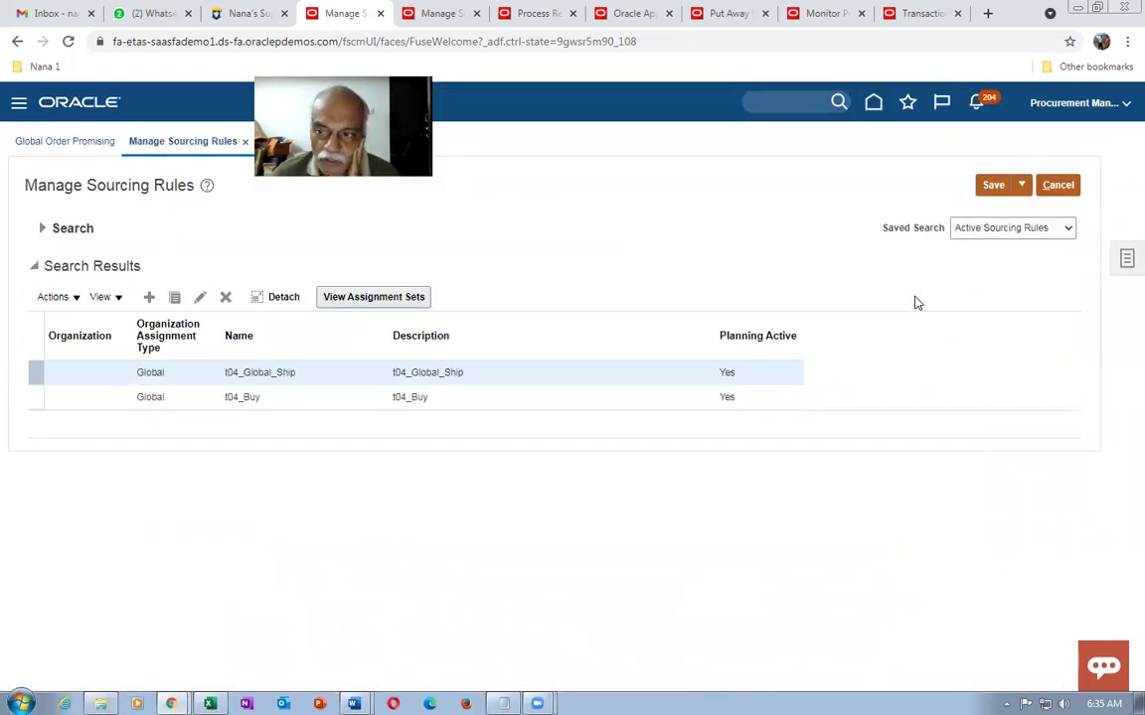
{"action": "left_click", "coordinate": [1053, 186]}
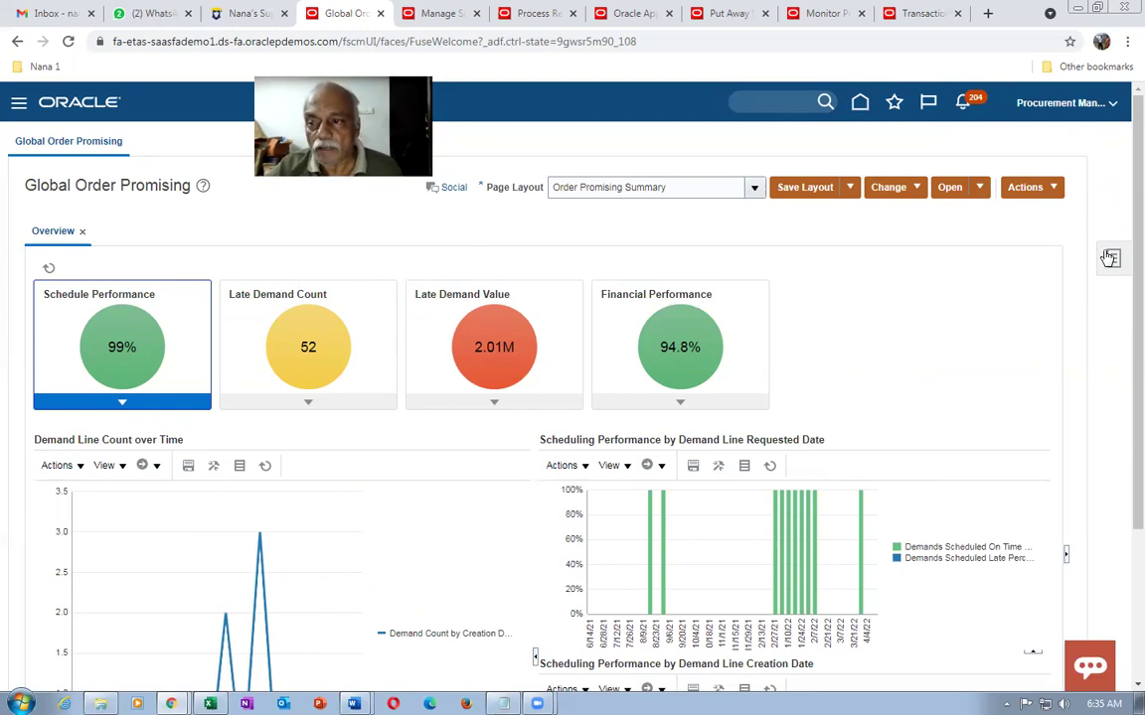
Step: Return to the home page and open the Plan Inputs work area under Supply Chain Planning
{"action": "left_click", "coordinate": [857, 109]}
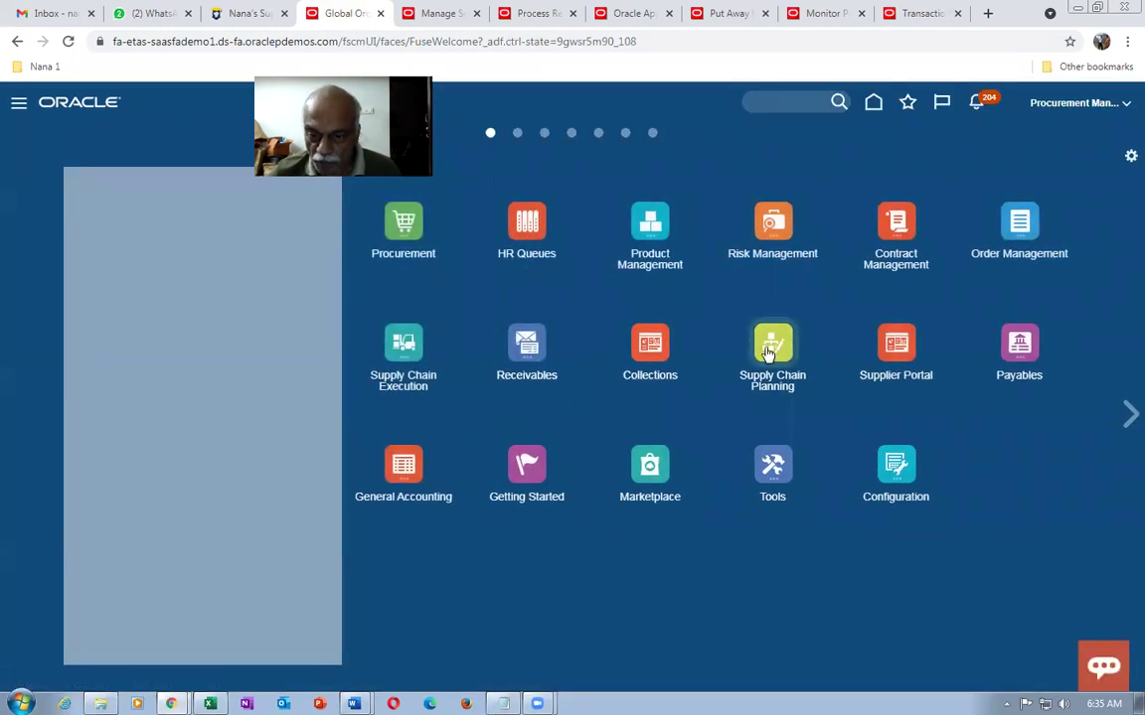
{"action": "left_click", "coordinate": [769, 348]}
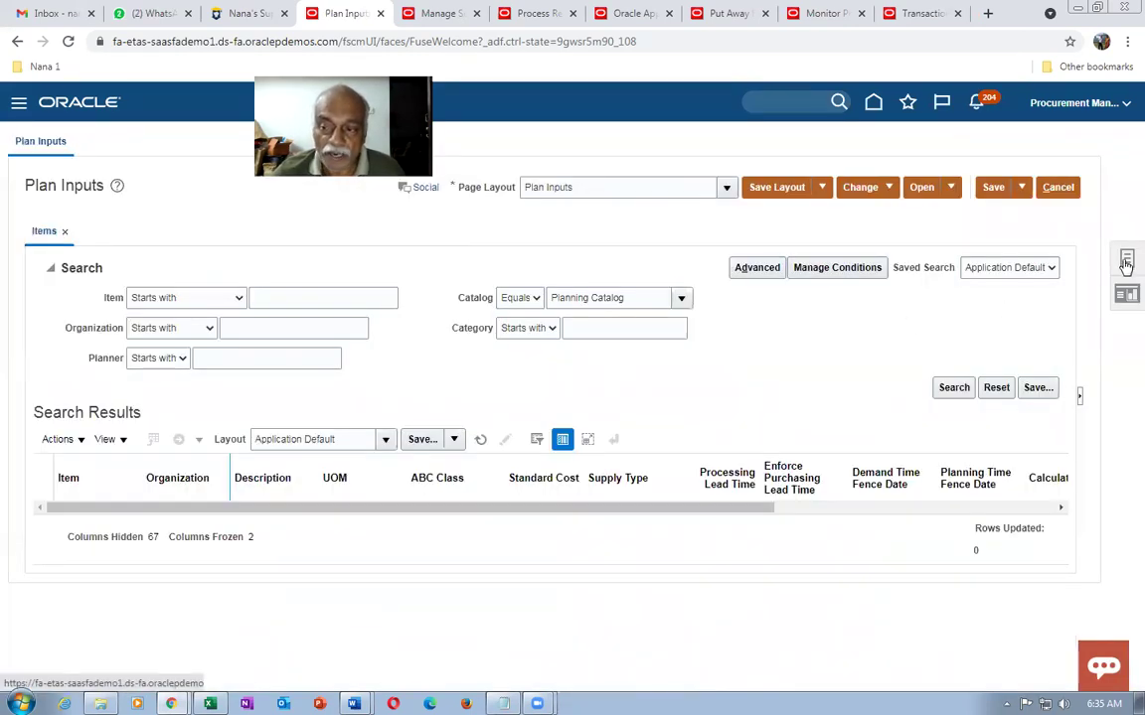
{"action": "left_click", "coordinate": [1125, 261]}
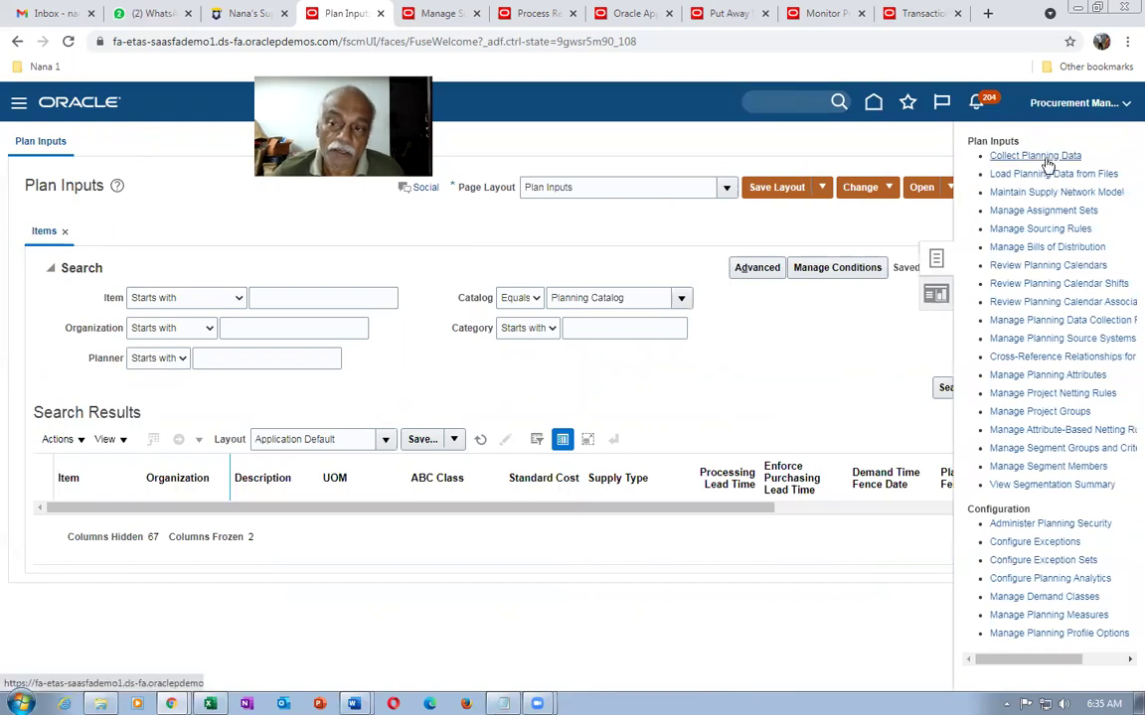
{"action": "left_click", "coordinate": [508, 385]}
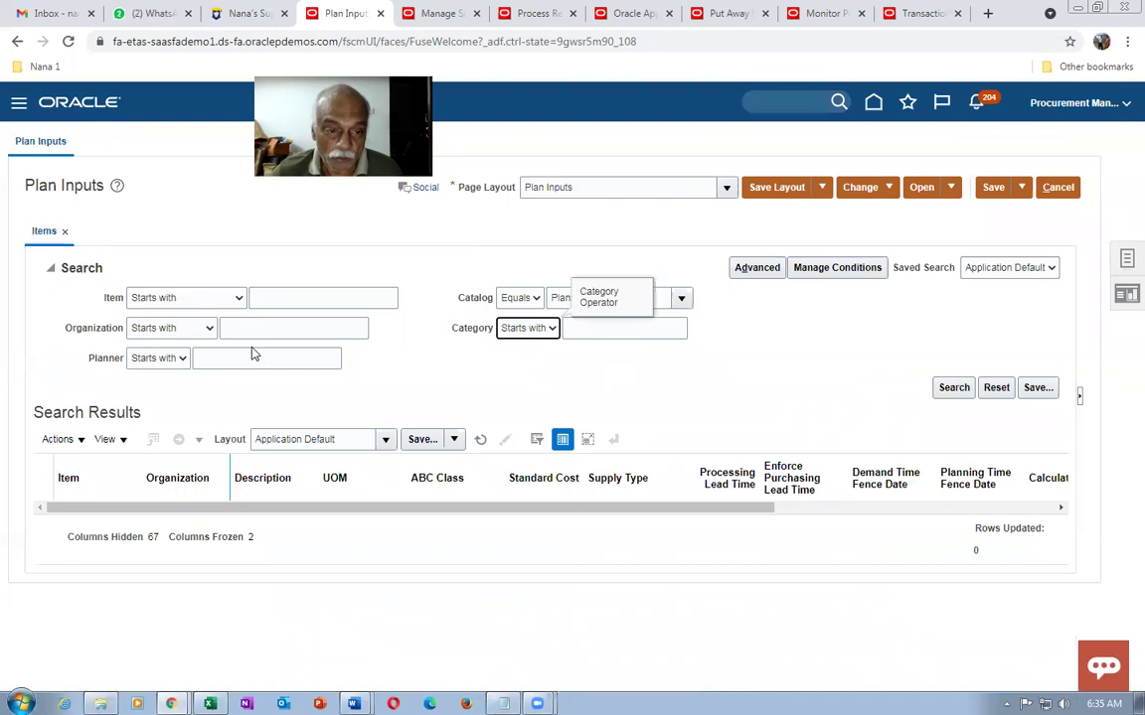
Step: Open Collect Planning Data from the Plan Inputs tasks and set the source system to OPS with the Targeted collection type
{"action": "left_click", "coordinate": [1125, 259]}
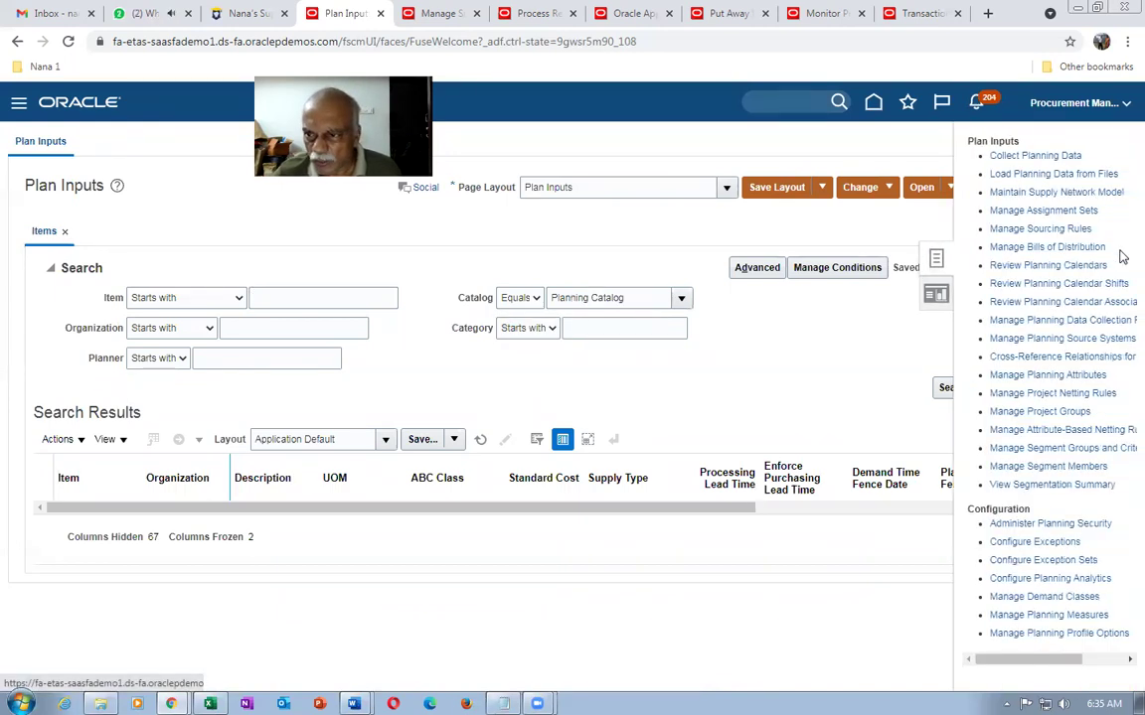
{"action": "left_click", "coordinate": [1024, 157]}
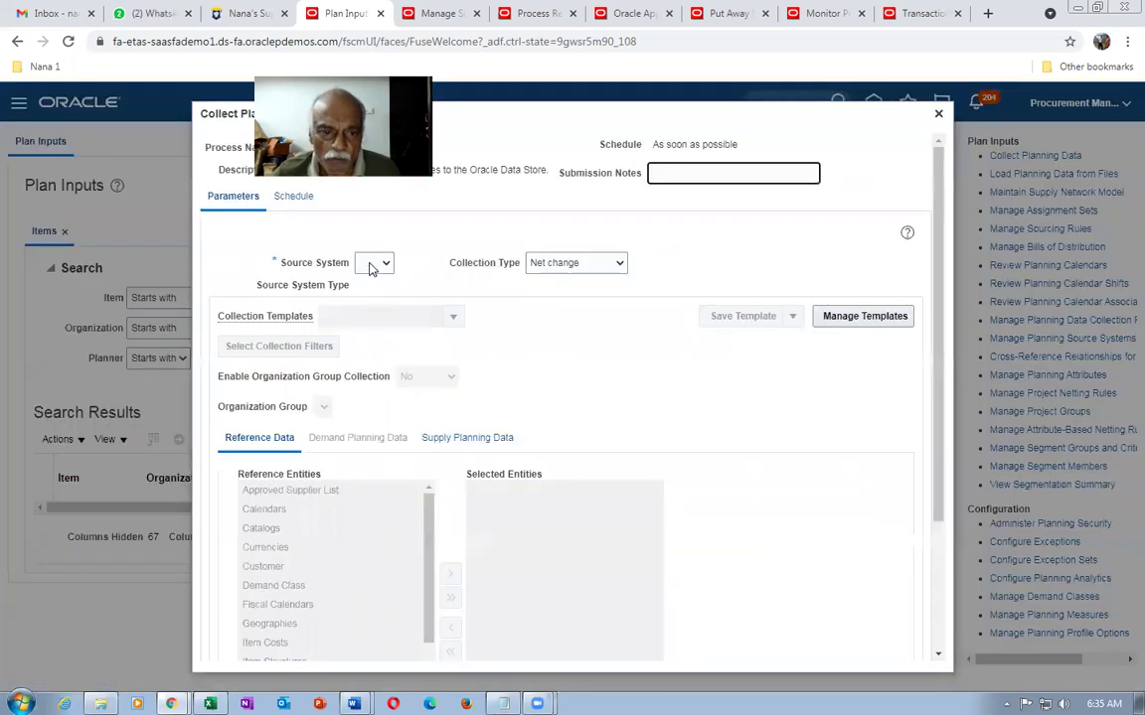
{"action": "left_click", "coordinate": [372, 264]}
{"action": "left_click", "coordinate": [370, 287]}
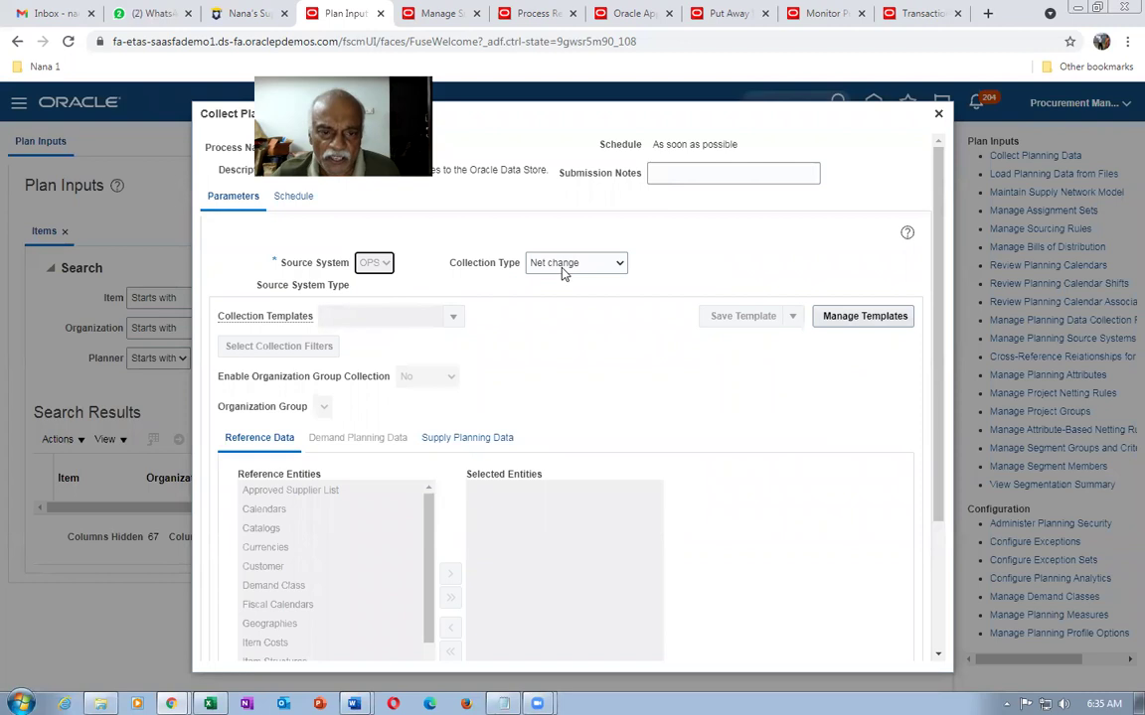
{"action": "left_click", "coordinate": [563, 265]}
{"action": "left_click", "coordinate": [563, 290]}
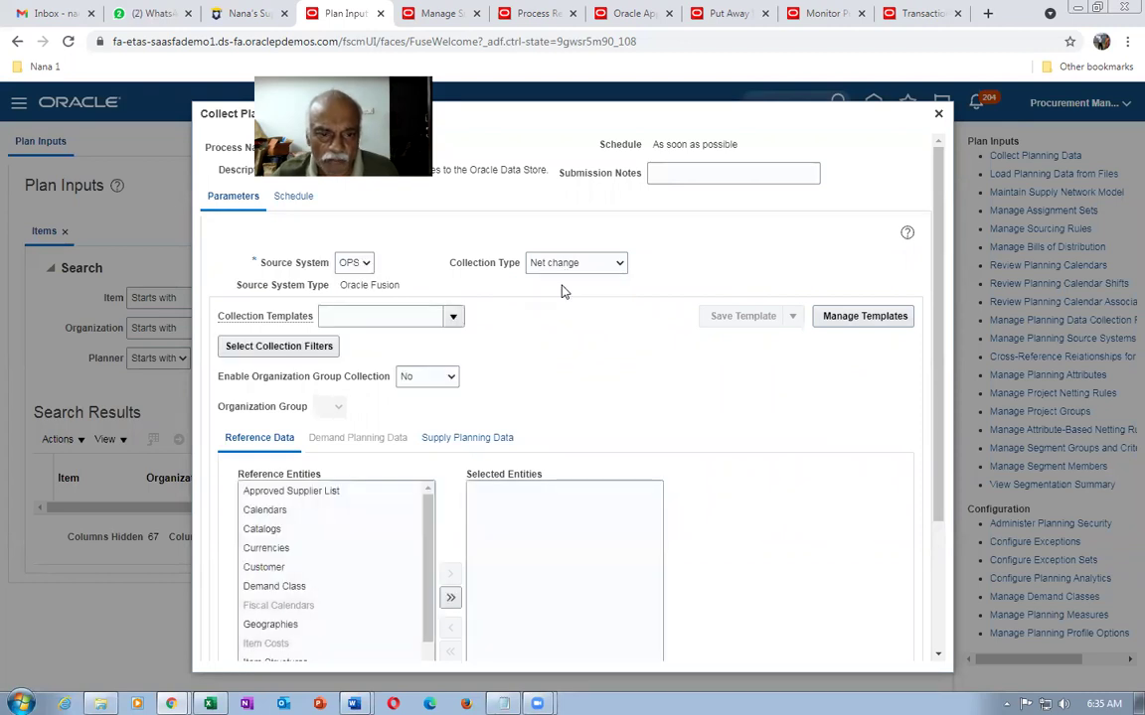
{"action": "left_click", "coordinate": [569, 265]}
{"action": "left_click", "coordinate": [566, 286]}
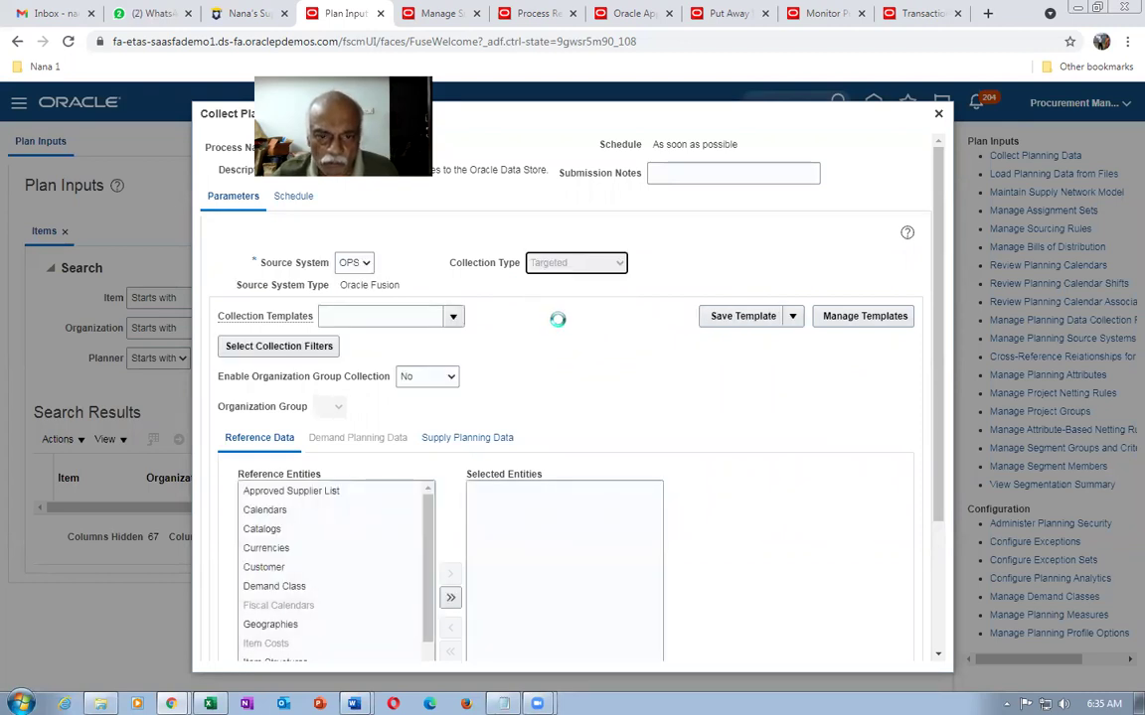
Step: Add Order Orchestration Reference Objects to the selected reference entities, and cancel the planning data collection without submitting it
{"action": "scroll", "coordinate": [416, 596], "scroll_direction": "down", "scroll_amount": 2}
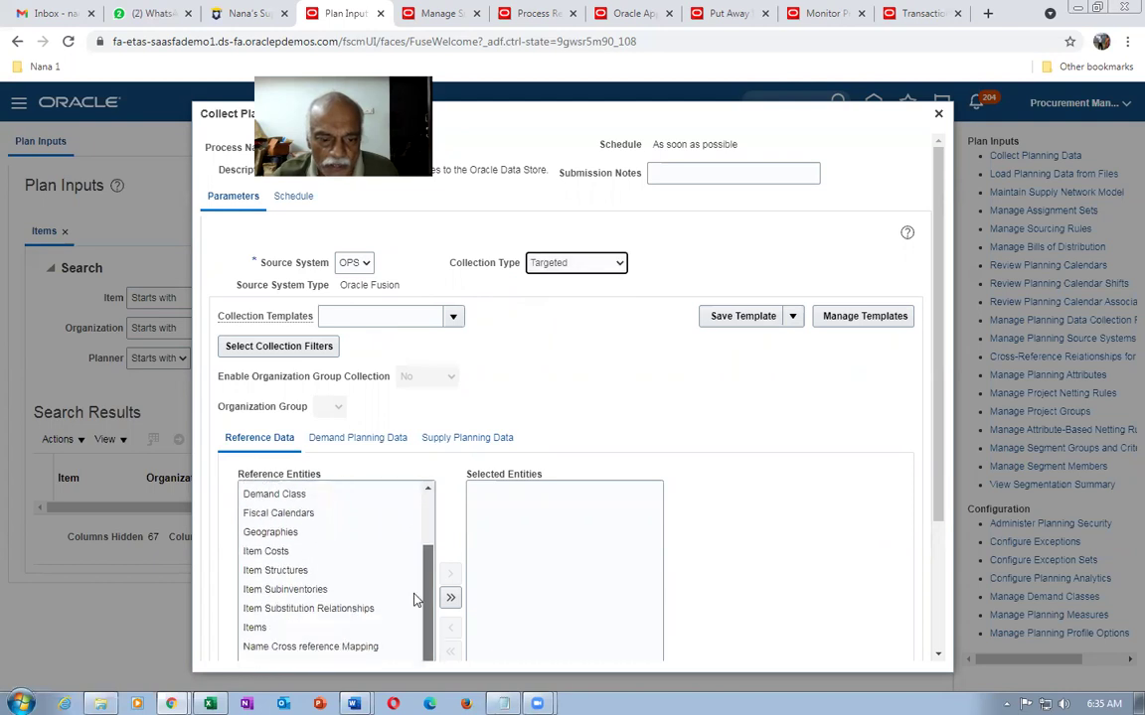
{"action": "scroll", "coordinate": [415, 599], "scroll_direction": "down", "scroll_amount": 2}
{"action": "left_click", "coordinate": [346, 593]}
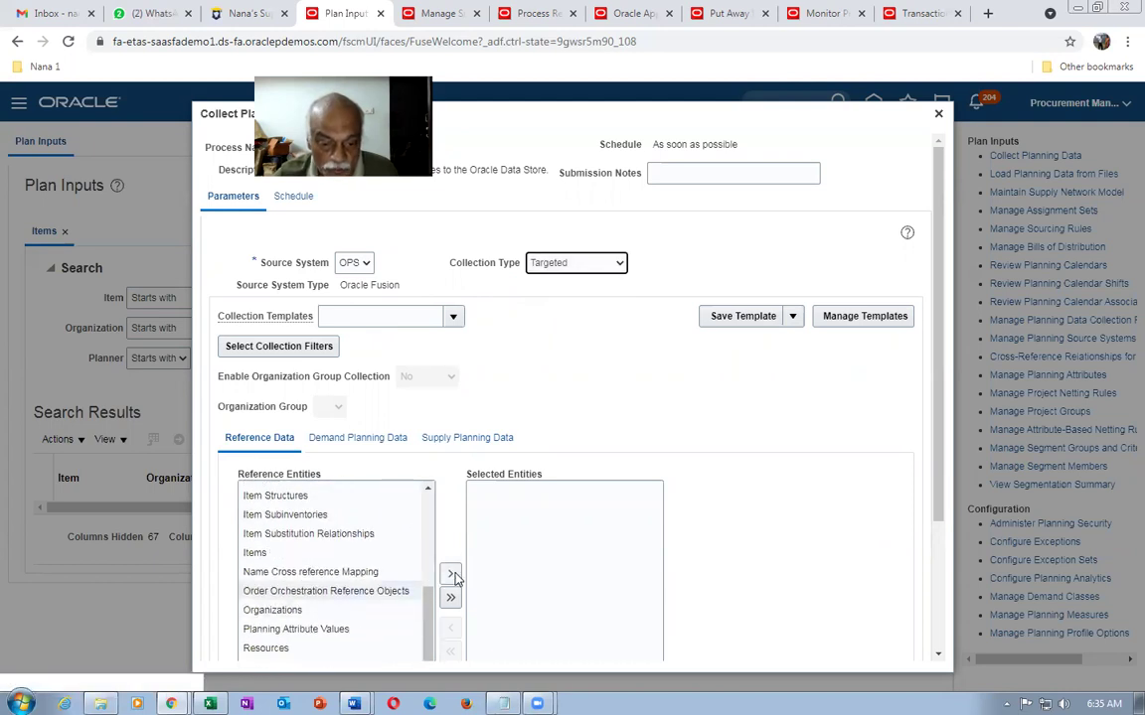
{"action": "left_click", "coordinate": [451, 577]}
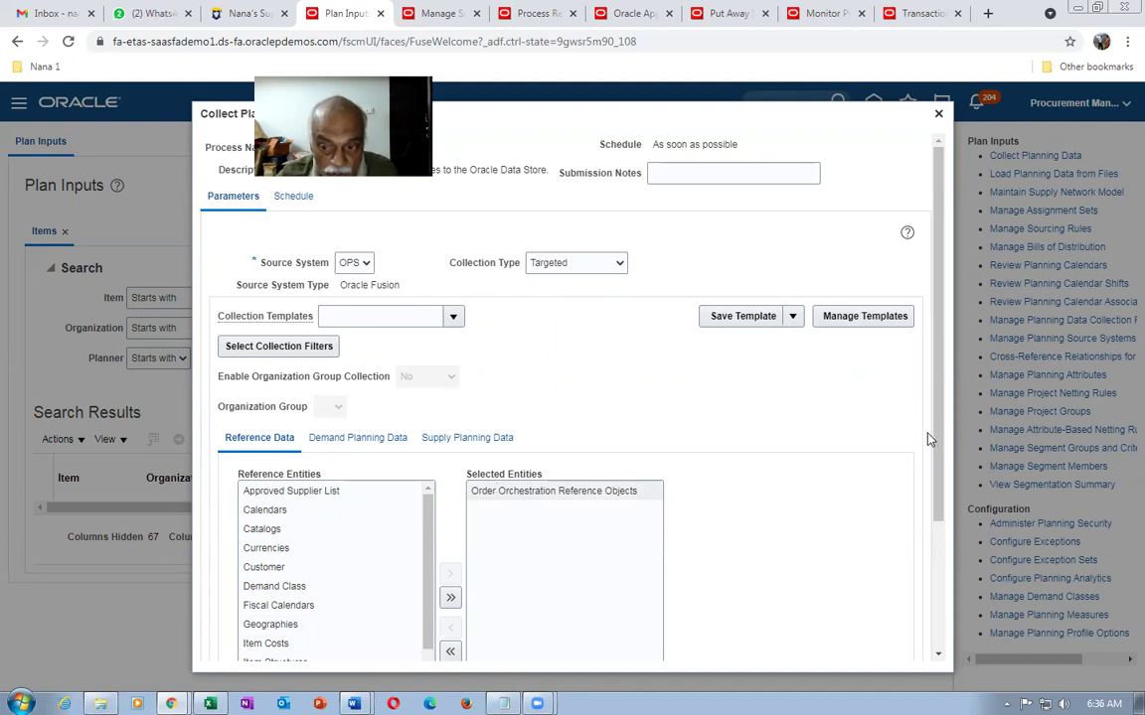
{"action": "left_click_drag", "start_coordinate": [938, 467], "coordinate": [946, 623]}
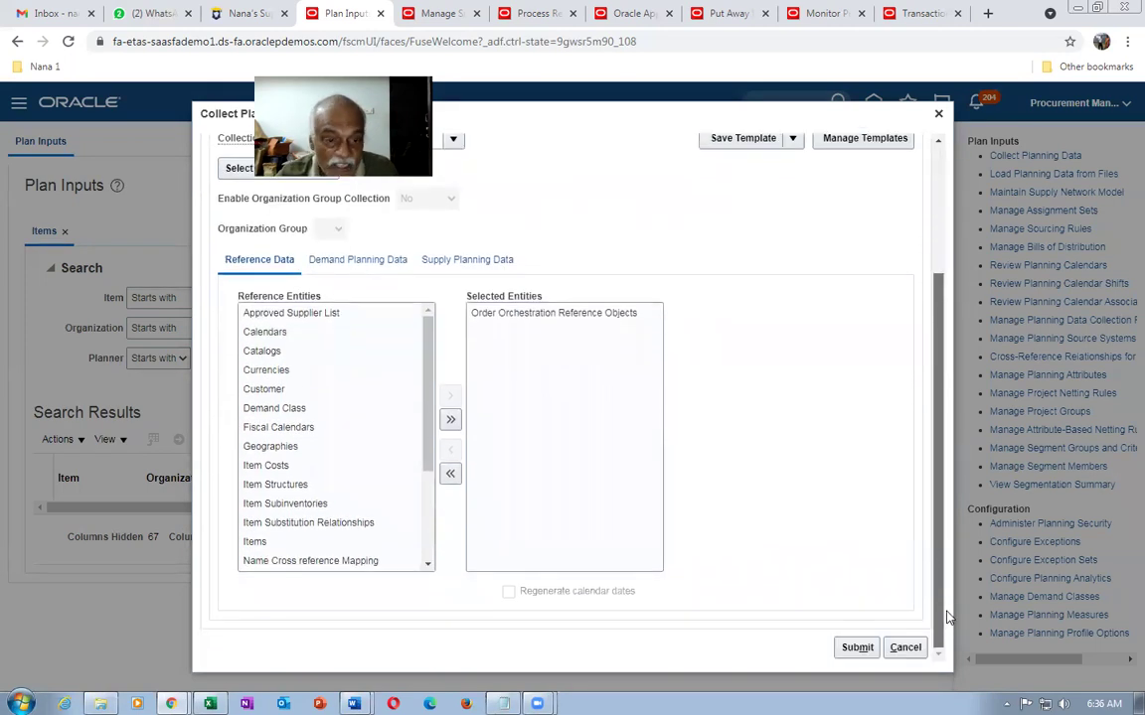
{"action": "left_click", "coordinate": [899, 648]}
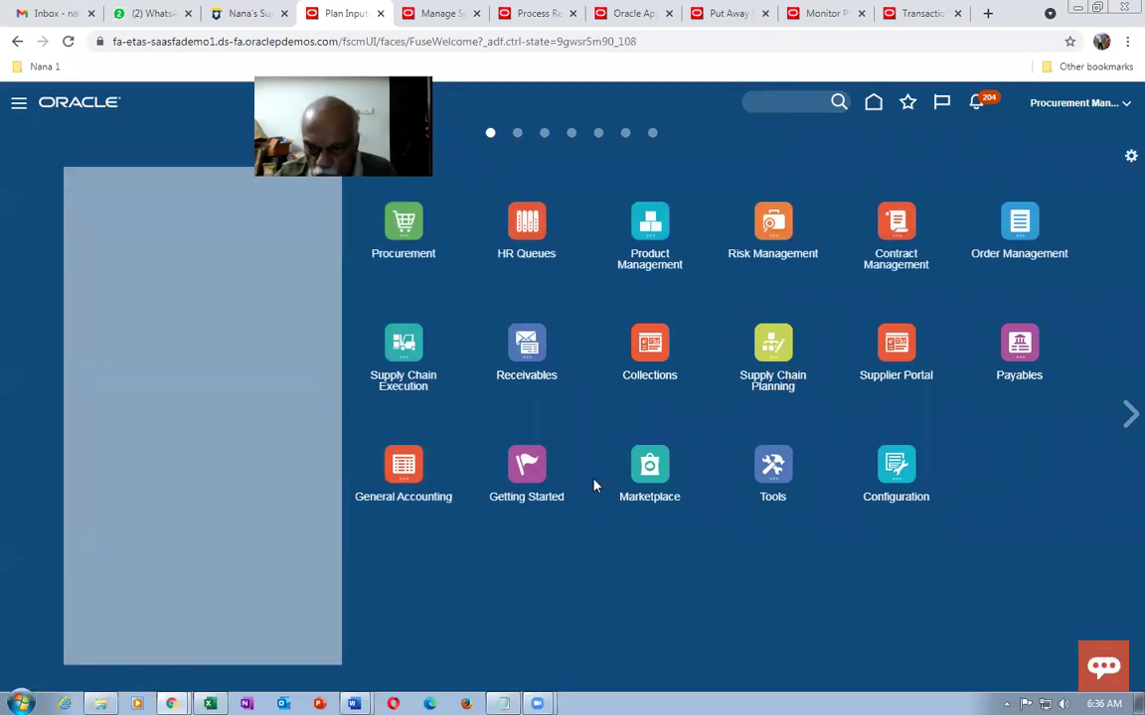
Step: Open Scheduled Processes under Tools and set up a new Refresh and Start the Order Promising Server job
{"action": "left_click", "coordinate": [773, 465]}
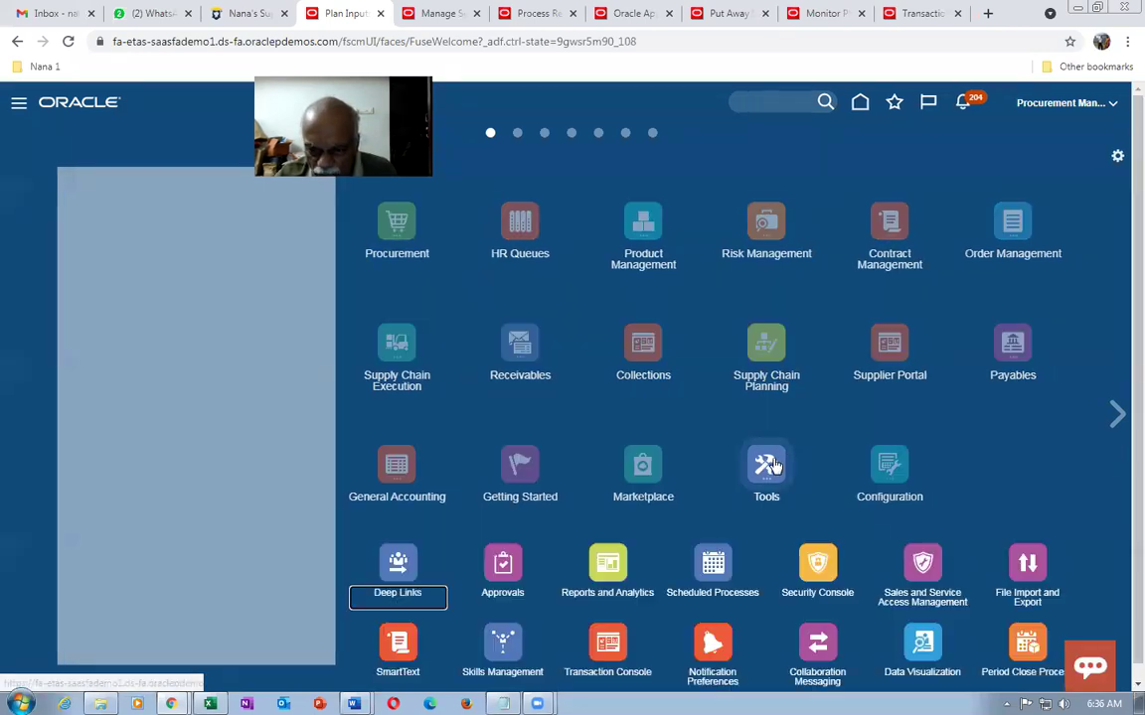
{"action": "left_click", "coordinate": [715, 565]}
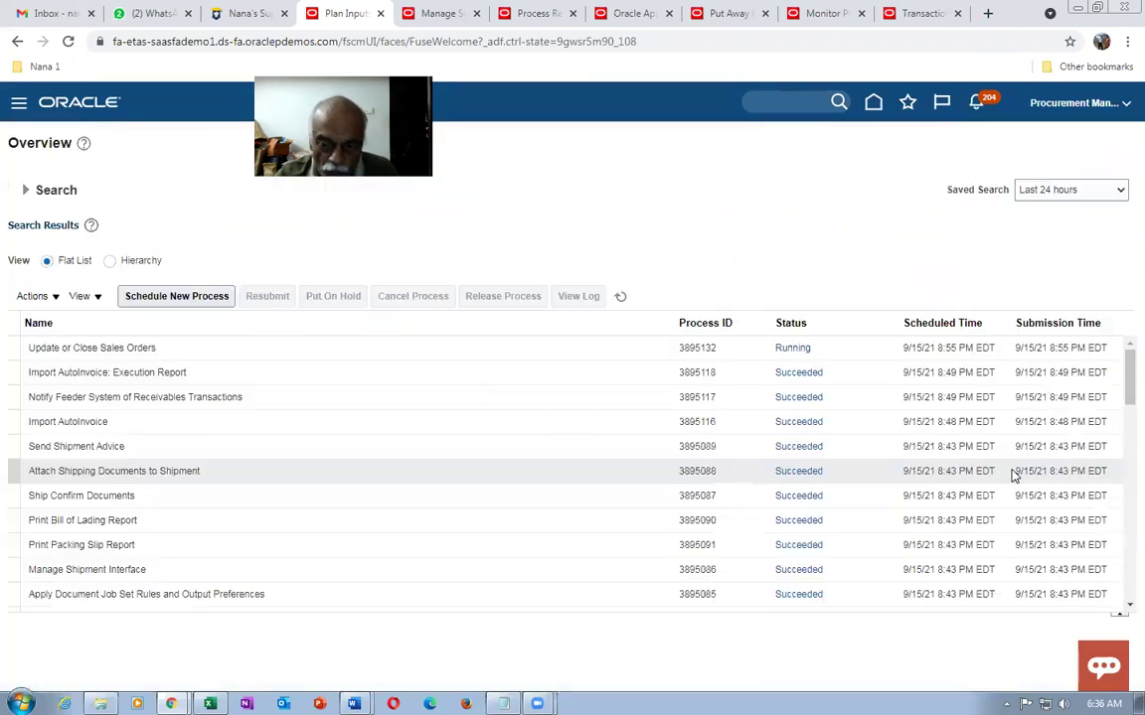
{"action": "left_click", "coordinate": [177, 296]}
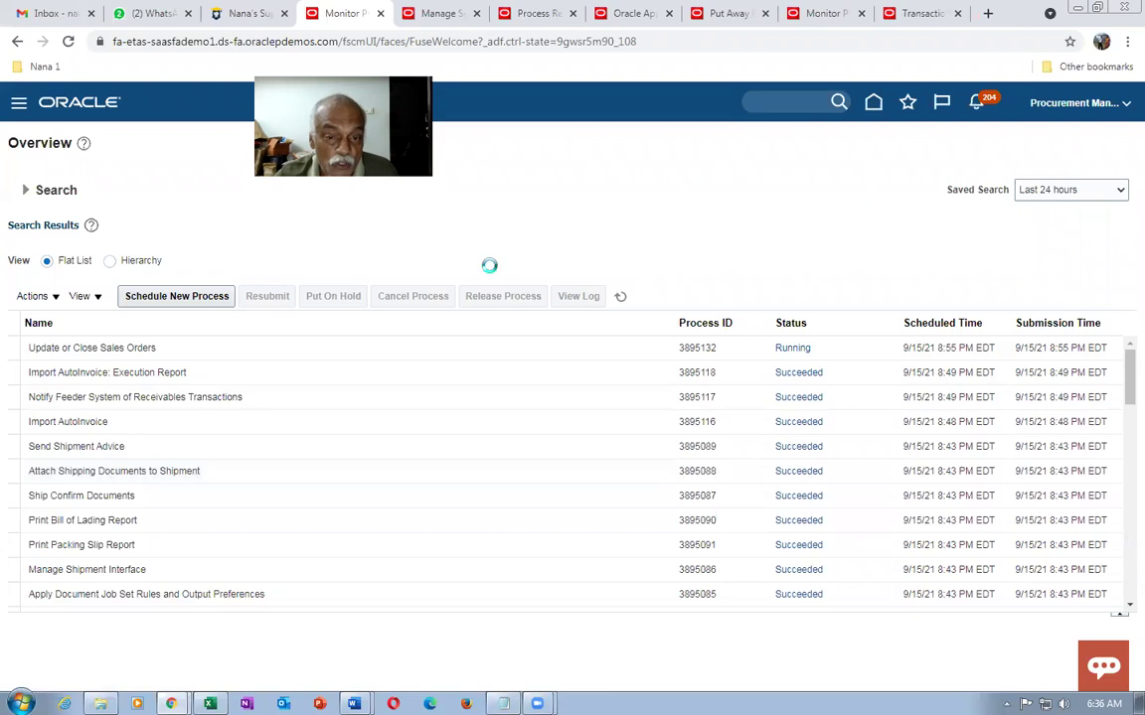
{"action": "type", "text": "ref%start%"}
{"action": "key", "text": "Tab"}
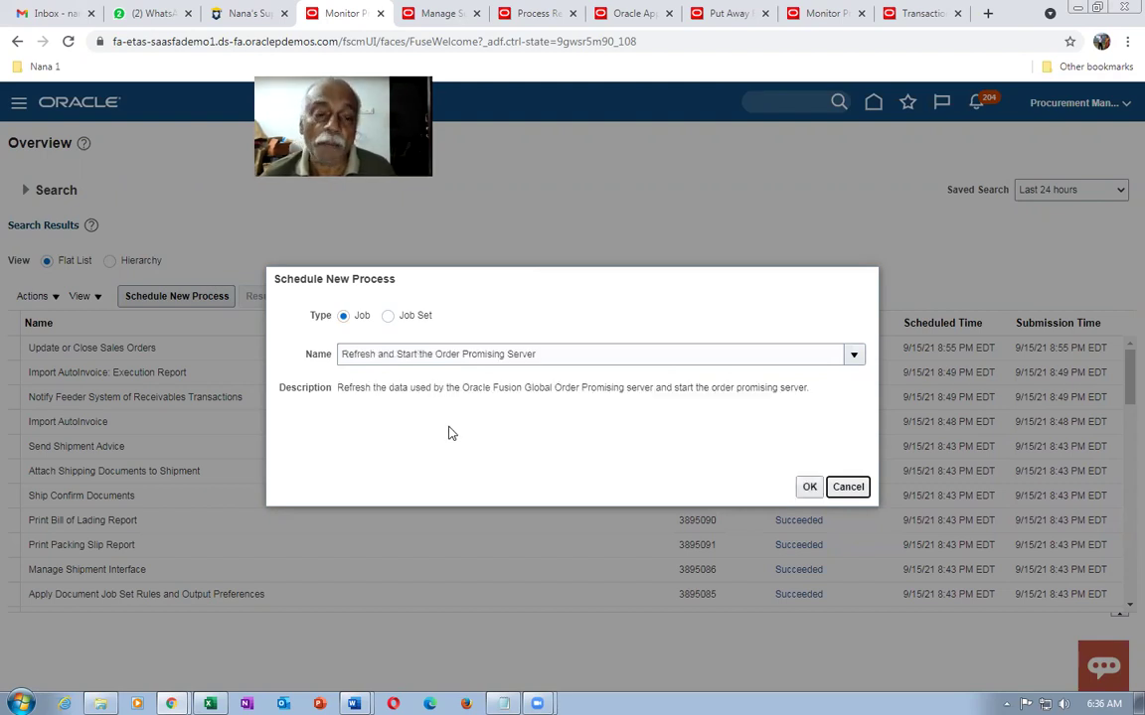
{"action": "left_click", "coordinate": [803, 486]}
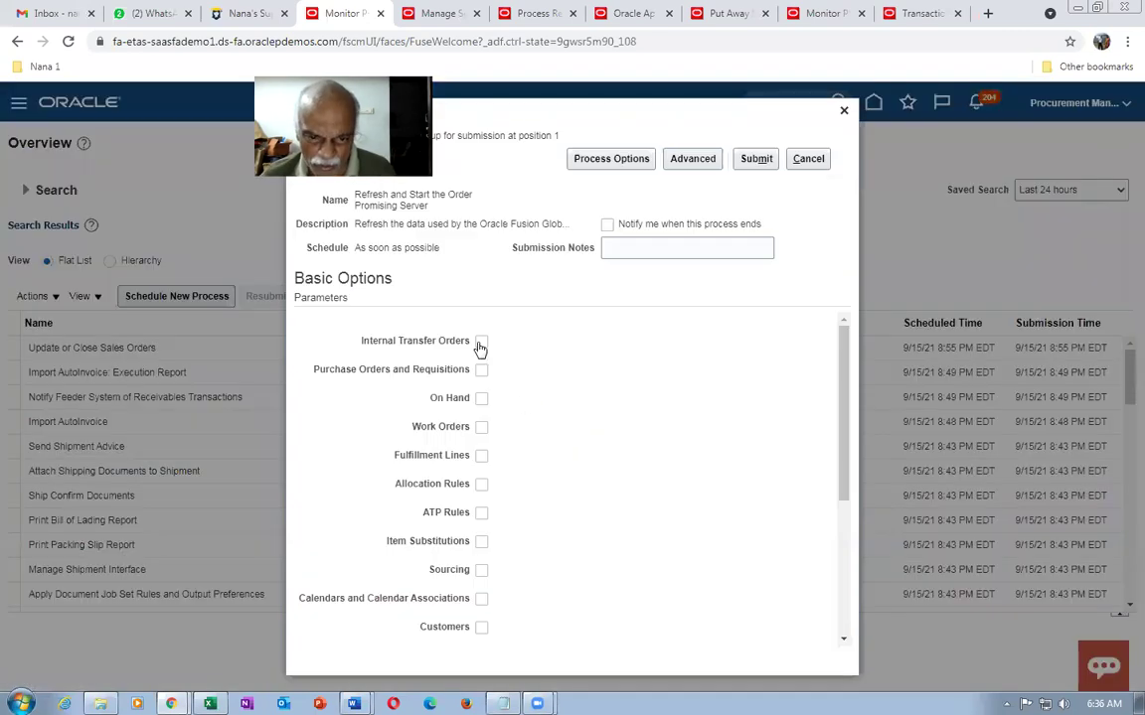
Step: Include Internal Transfer Orders, Purchase Orders and Requisitions, On Hand and Work Orders, review the remaining parameters, and cancel the refresh process
{"action": "left_click", "coordinate": [481, 341]}
{"action": "left_click", "coordinate": [481, 370]}
{"action": "left_click", "coordinate": [481, 397]}
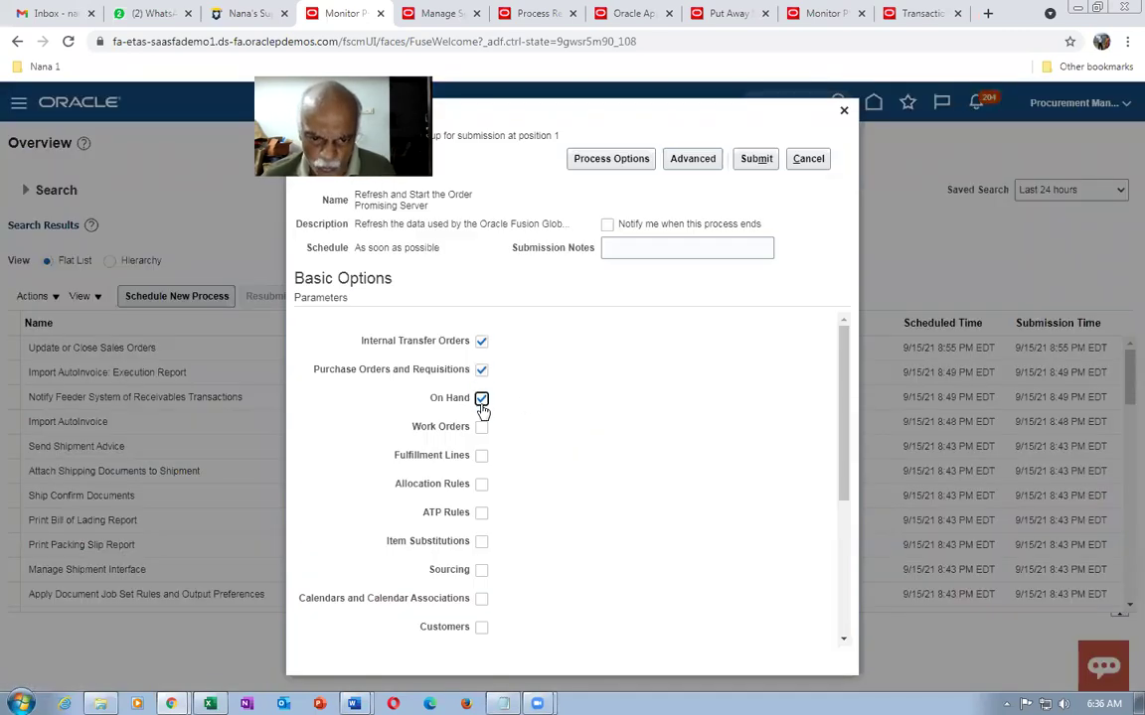
{"action": "left_click", "coordinate": [481, 428]}
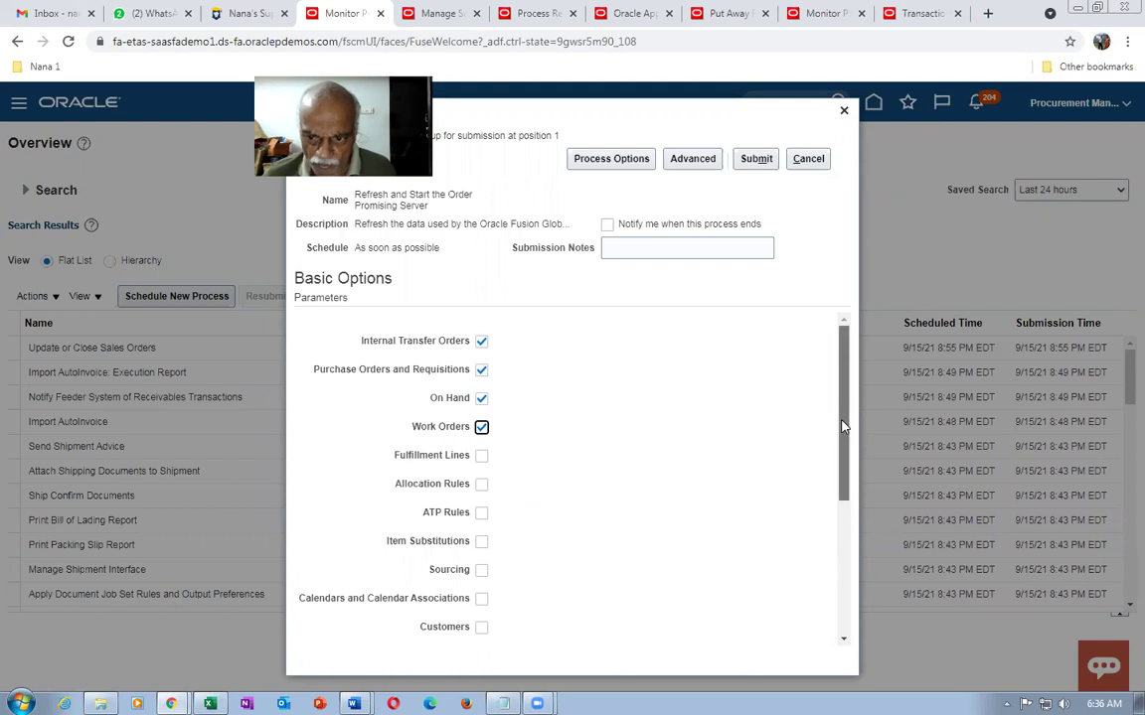
{"action": "left_click_drag", "start_coordinate": [843, 421], "coordinate": [830, 601]}
{"action": "scroll", "coordinate": [835, 516], "scroll_direction": "up", "scroll_amount": 2}
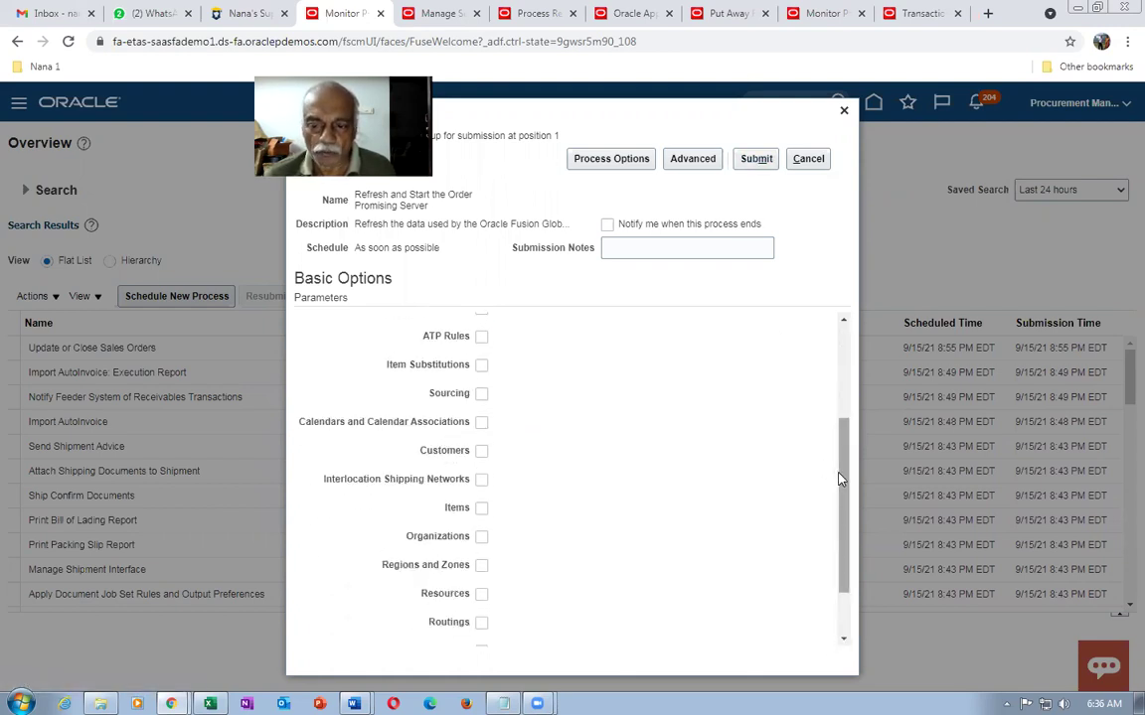
{"action": "left_click_drag", "start_coordinate": [843, 484], "coordinate": [832, 340]}
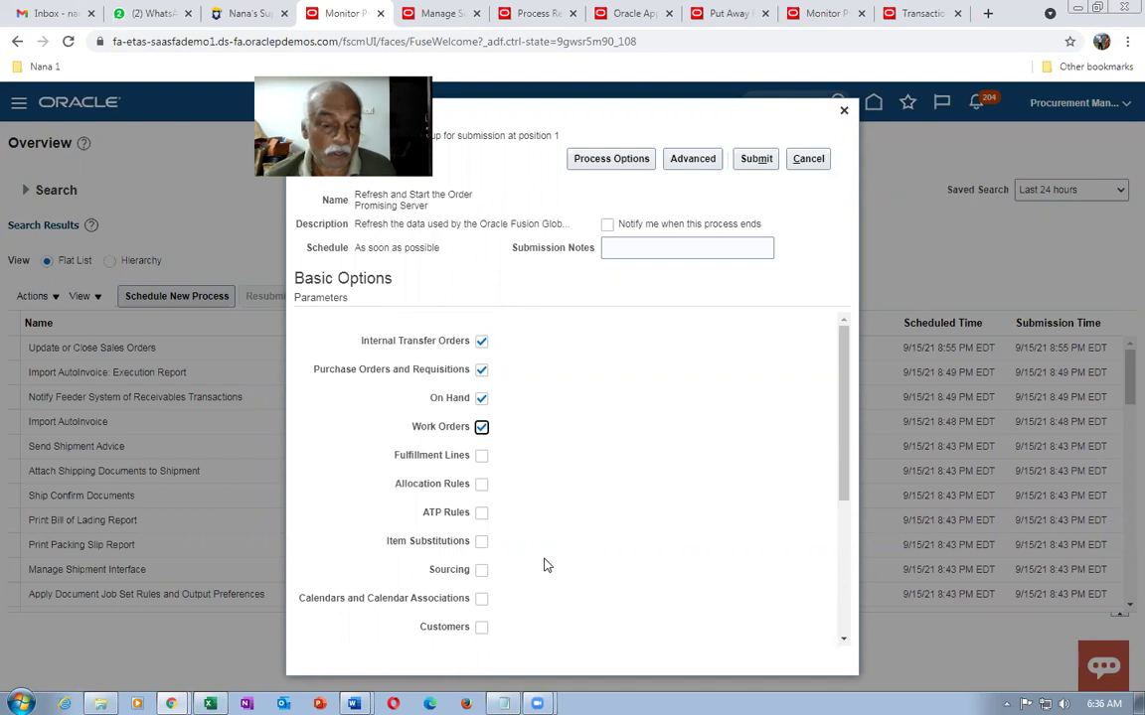
{"action": "left_click", "coordinate": [810, 164]}
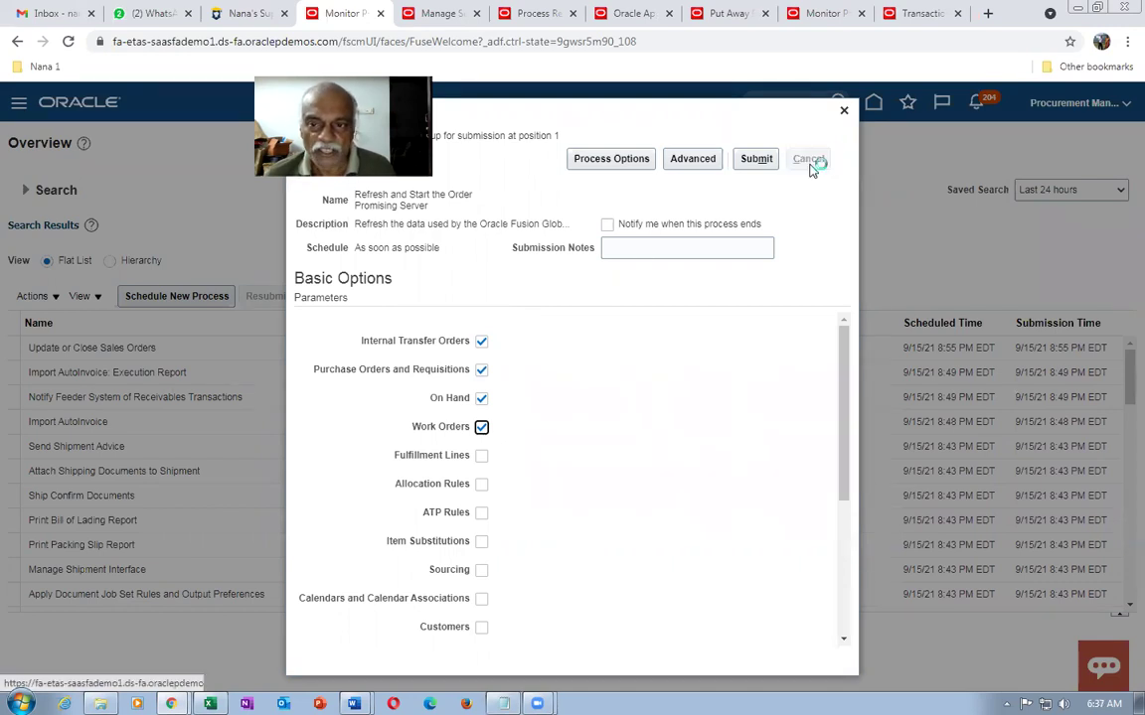